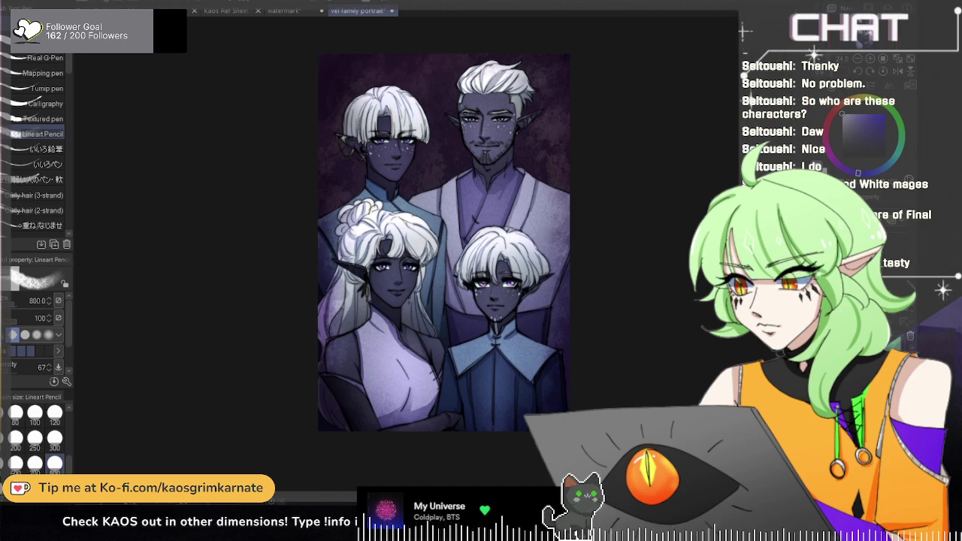
Step: Close the vel family portrait and the pink-caped character sheet, returning to the winged scythe character illustration
scroll(444, 242, up, 1)
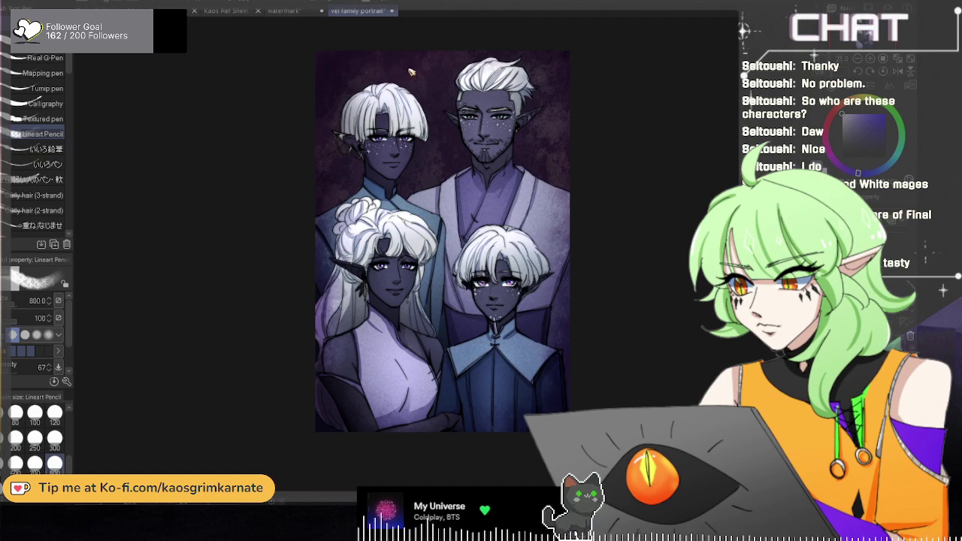
click(391, 11)
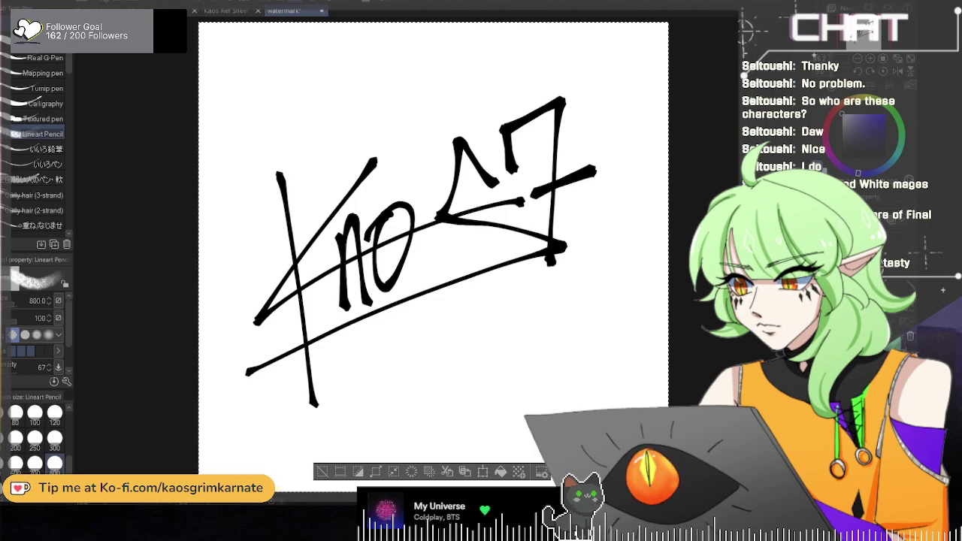
click(226, 10)
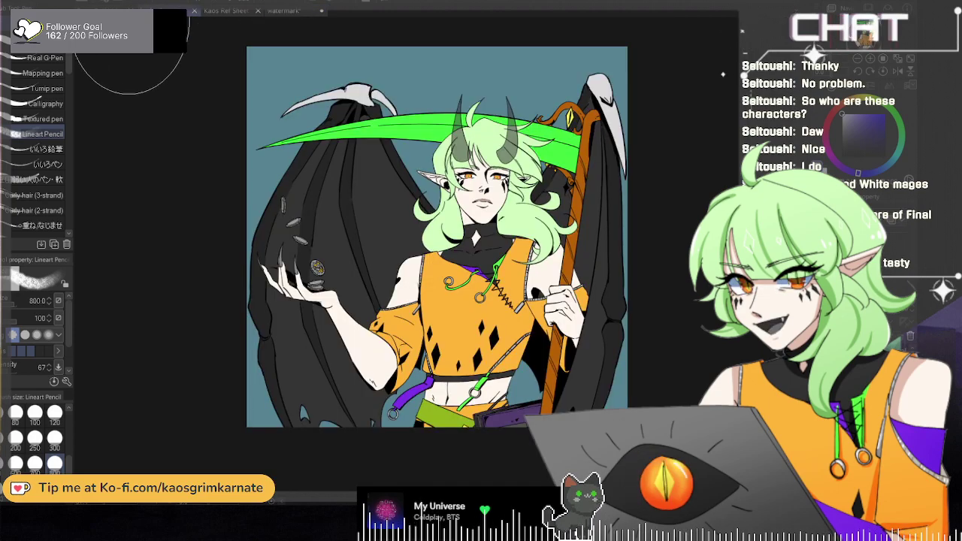
click(154, 11)
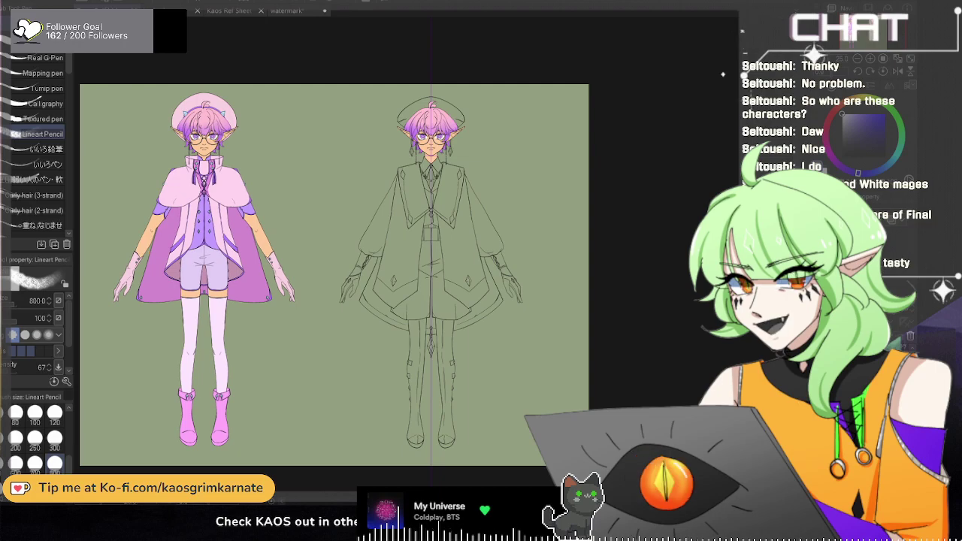
click(198, 10)
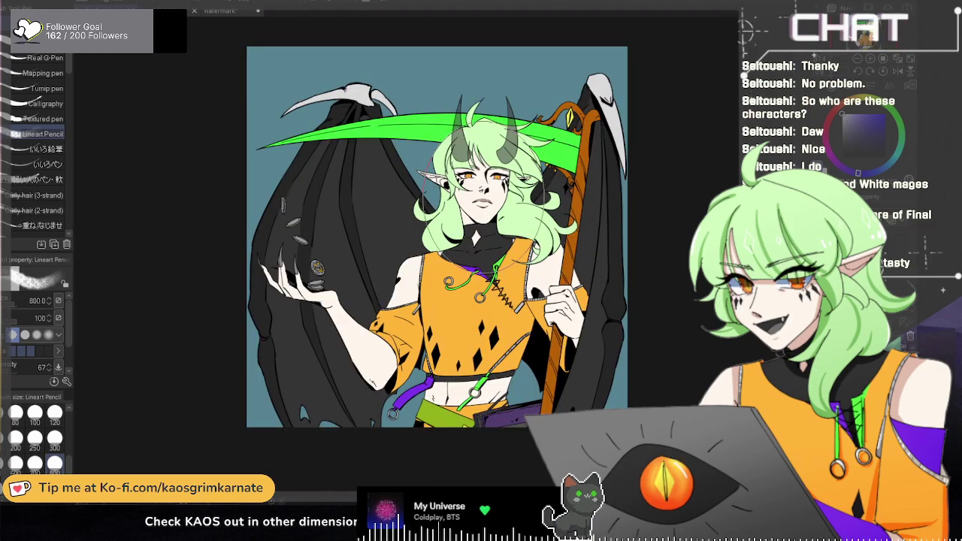
Step: Switch to the G-pen and create a new blank illustration canvas
scroll(485, 214, up, 1)
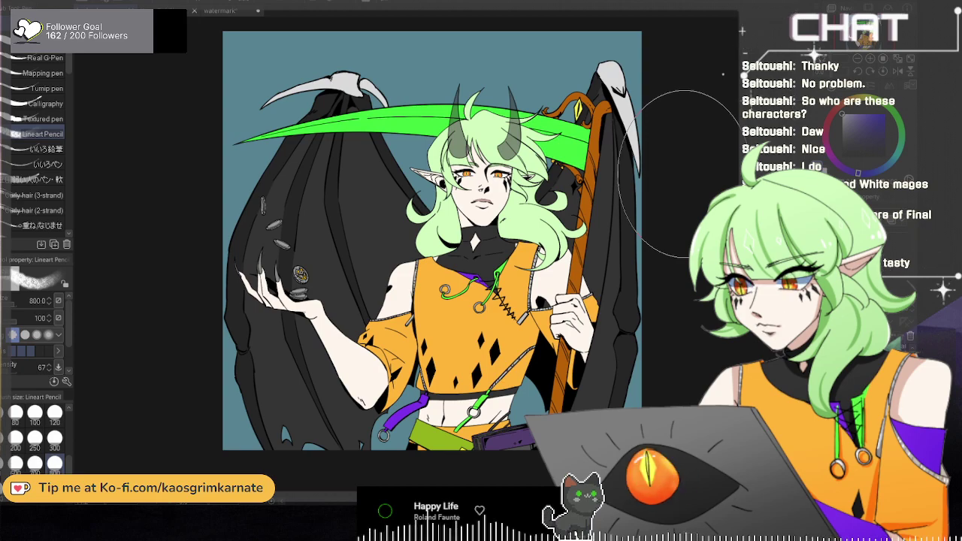
click(49, 43)
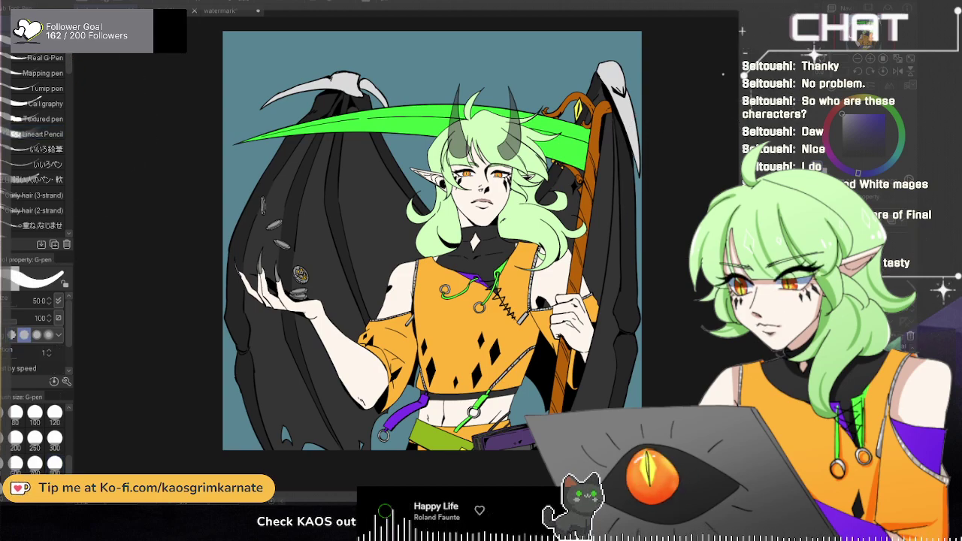
click(825, 376)
click(825, 376)
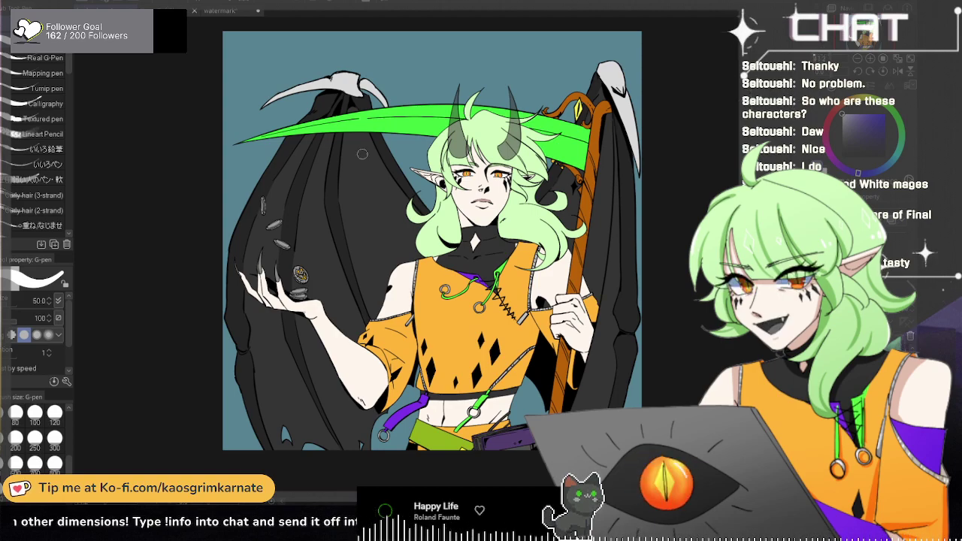
key(ctrl+Tab)
key(ctrl+Tab)
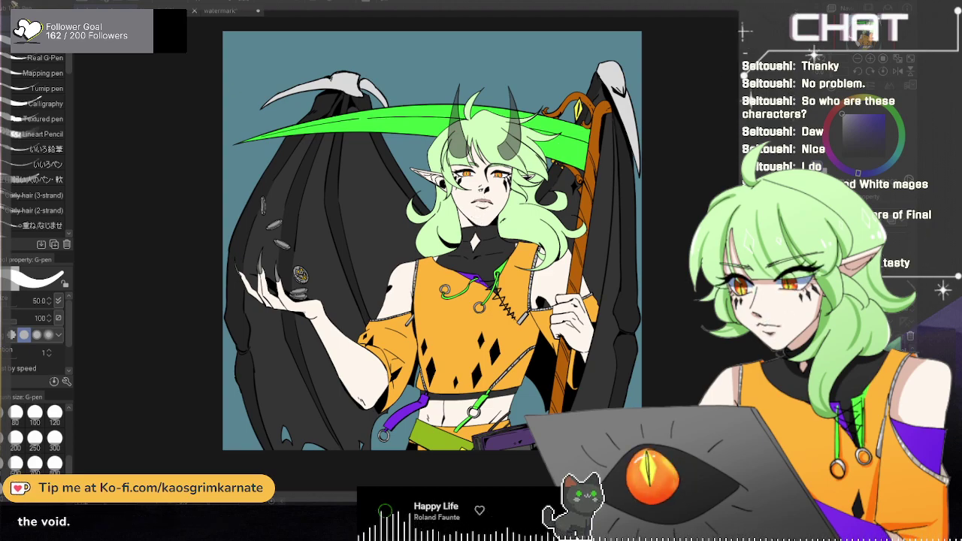
click(692, 85)
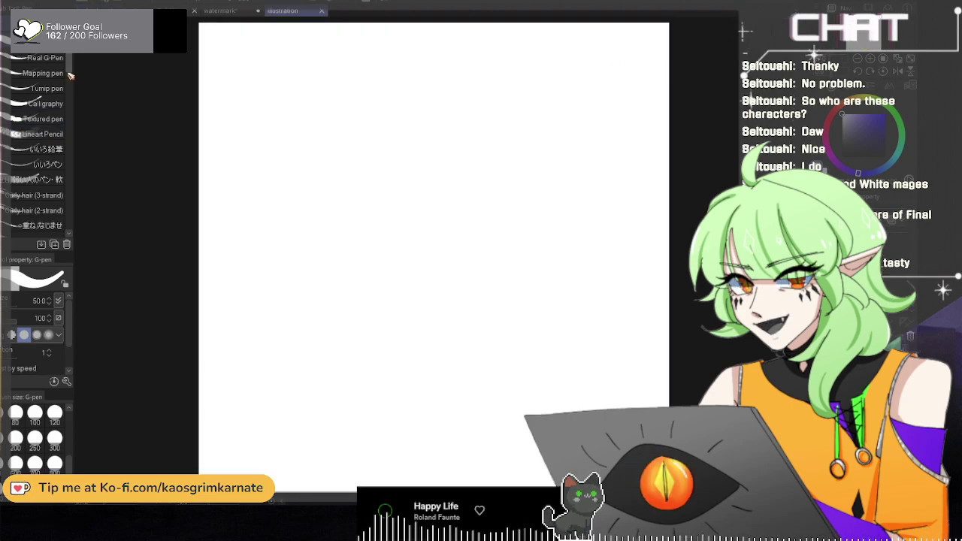
Step: Choose the SOL pen and set its brush size to 17
scroll(69, 86, down, 3)
drag(69, 87, 68, 152)
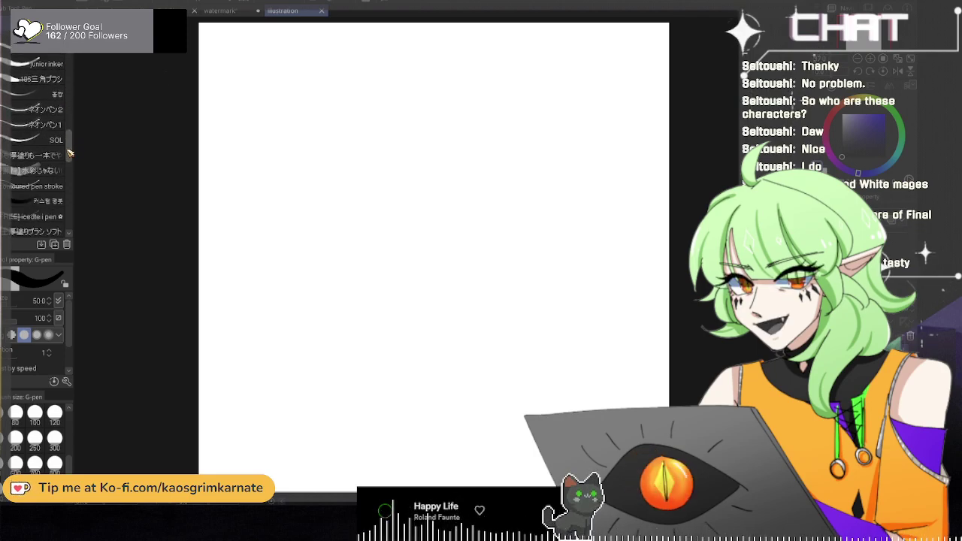
click(61, 146)
scroll(52, 436, up, 5)
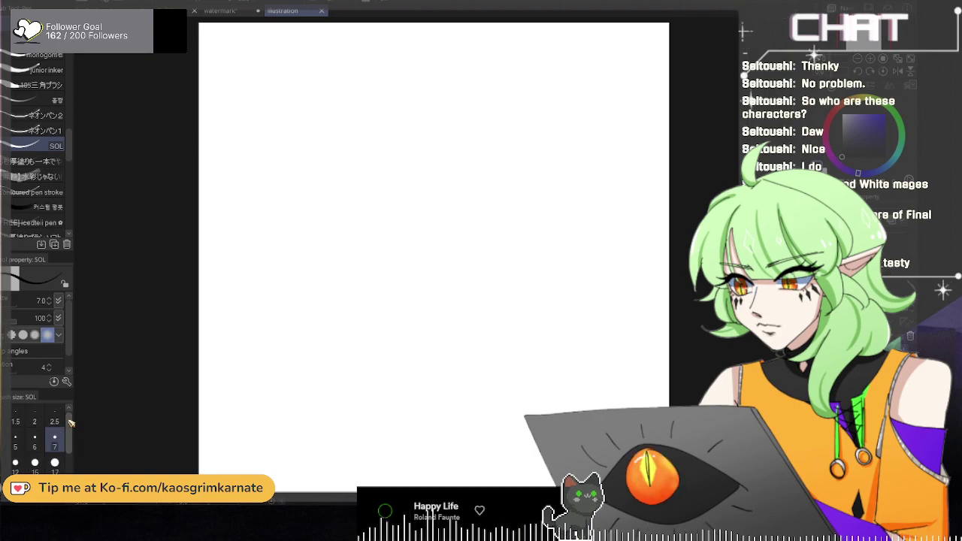
click(54, 462)
drag(421, 92, 398, 126)
mouse_move(422, 93)
mouse_down()
mouse_move(443, 141)
mouse_move(467, 135)
mouse_up()
key(ctrl+z)
key(ctrl+z)
scroll(414, 143, up, 2)
drag(391, 112, 404, 183)
key(ctrl+z)
Step: Sketch the left cheek and jaw contour of a face, curving down into the rounded chin
mouse_move(225, 100)
mouse_down()
mouse_move(263, 197)
mouse_move(305, 243)
mouse_move(360, 272)
mouse_up()
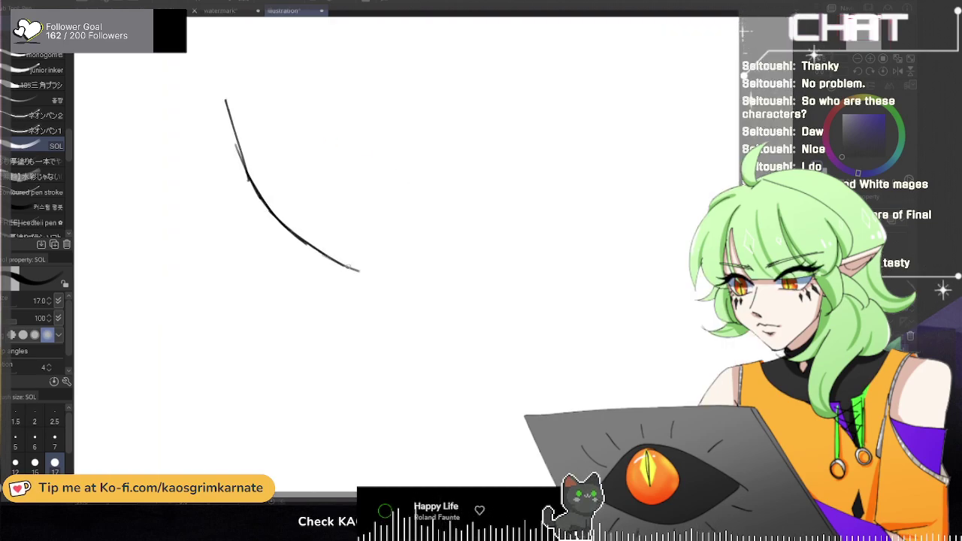
key(ctrl+z)
key(ctrl+z)
drag(307, 243, 342, 268)
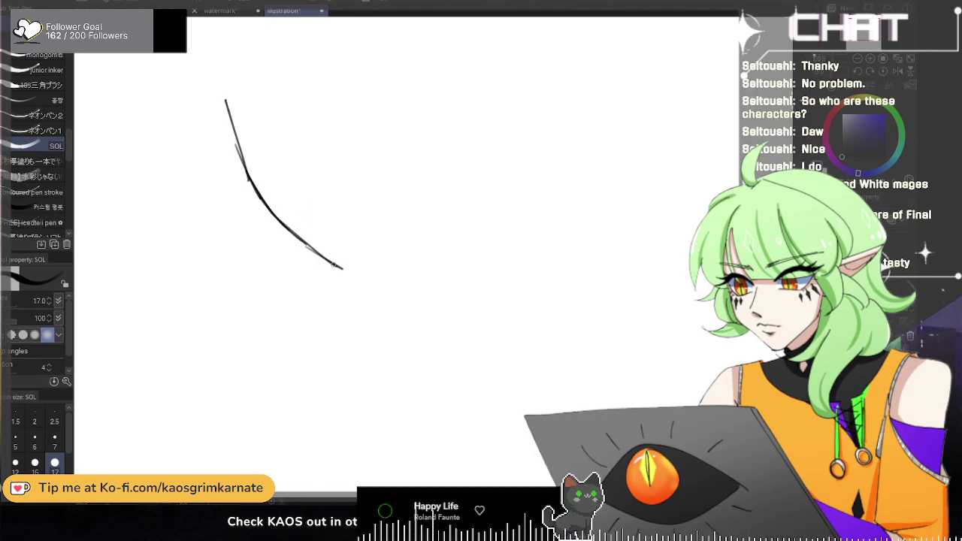
scroll(358, 252, up, 3)
mouse_move(340, 314)
mouse_down()
mouse_move(366, 317)
mouse_move(389, 297)
mouse_up()
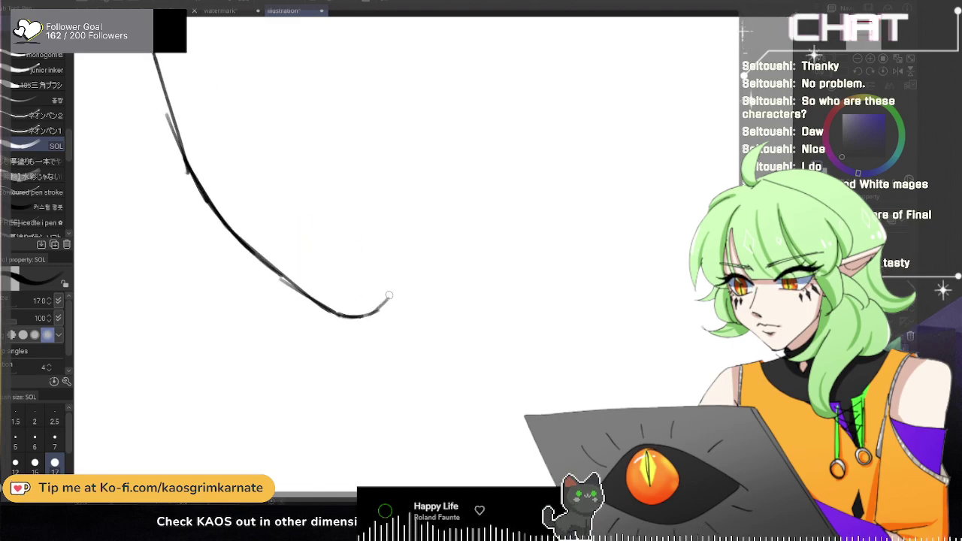
Step: Reduce the SOL pen to size 8 and sketch the right side of the chin, jaw and cheek
click(54, 437)
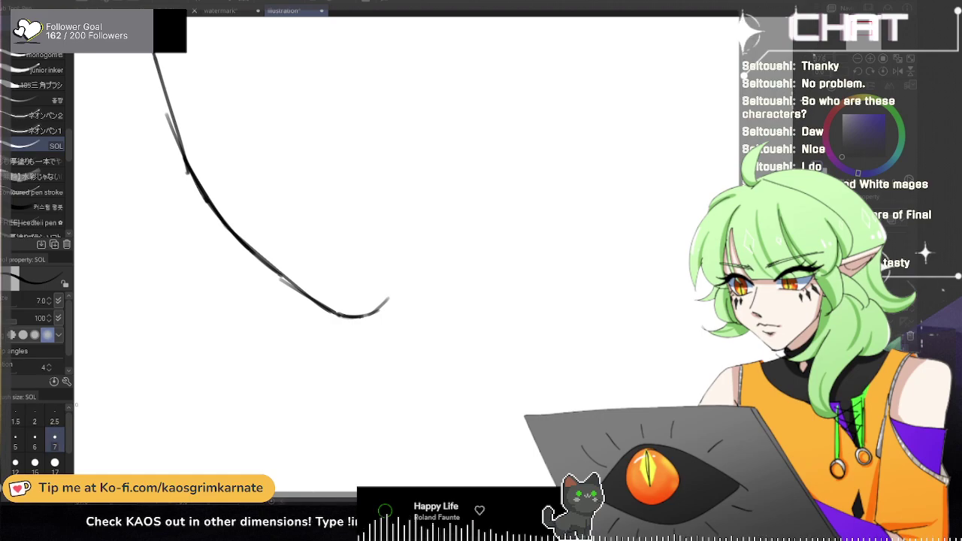
drag(360, 314, 374, 312)
key(bracketright)
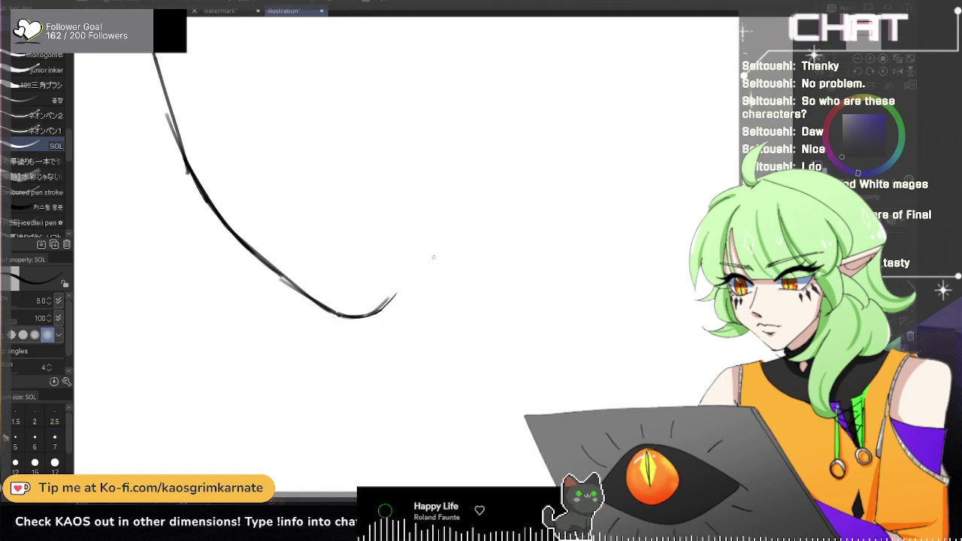
drag(381, 308, 418, 256)
drag(396, 289, 429, 233)
key(ctrl+z)
key(ctrl+z)
drag(378, 310, 449, 204)
drag(469, 32, 454, 171)
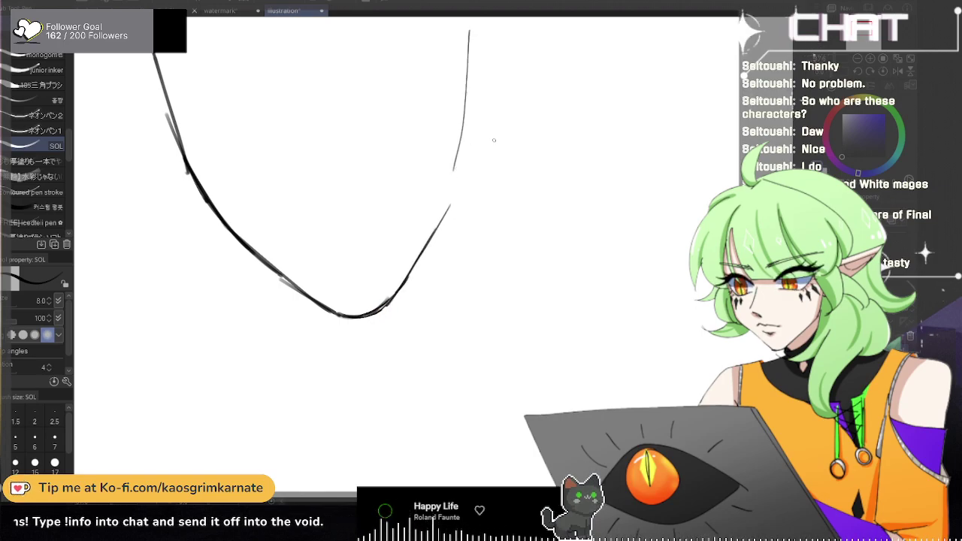
Step: Set the SOL pen to size 10 and refine the right cheek line down to join the jaw
scroll(499, 147, down, 3)
drag(412, 228, 371, 256)
scroll(371, 256, up, 1)
click(2, 462)
drag(455, 39, 449, 177)
key(ctrl+z)
key(ctrl+z)
drag(462, 56, 442, 211)
key(ctrl+z)
key(ctrl+z)
mouse_move(453, 167)
mouse_down()
mouse_move(435, 226)
mouse_move(456, 154)
mouse_move(445, 204)
mouse_move(414, 254)
mouse_up()
key(ctrl+z)
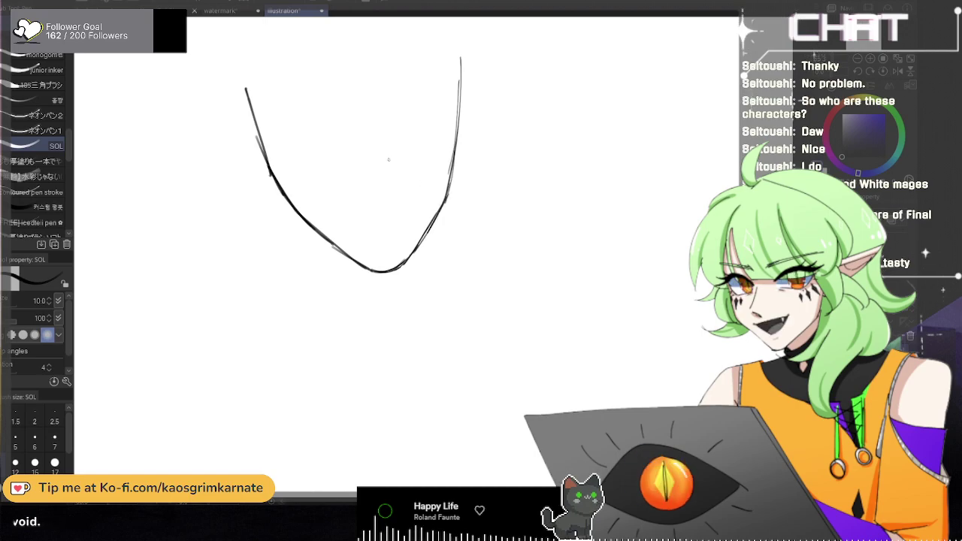
Step: Draw a narrower left cheek line just inside the existing contour, joining it at the jaw
mouse_move(264, 107)
mouse_down()
mouse_move(284, 192)
mouse_move(281, 174)
mouse_move(315, 227)
mouse_up()
key(ctrl+z)
key(ctrl+z)
Step: Erase the outer left cheek line with the Hard symmetry eraser at size 17
key(e)
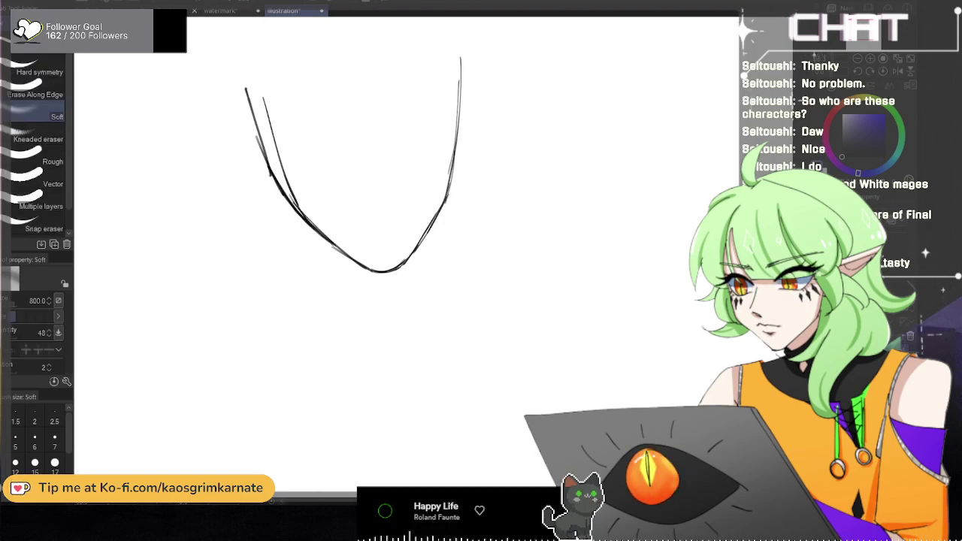
click(54, 462)
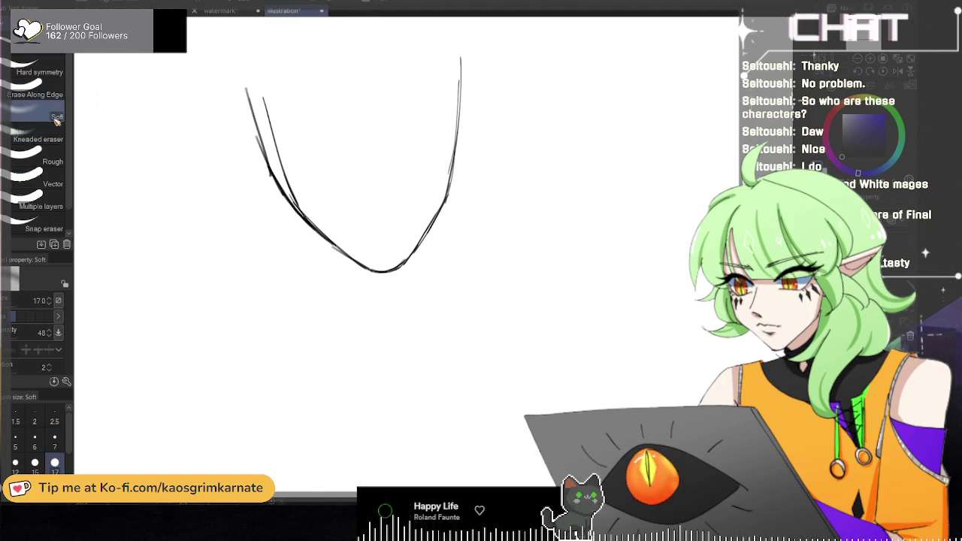
click(37, 72)
click(54, 461)
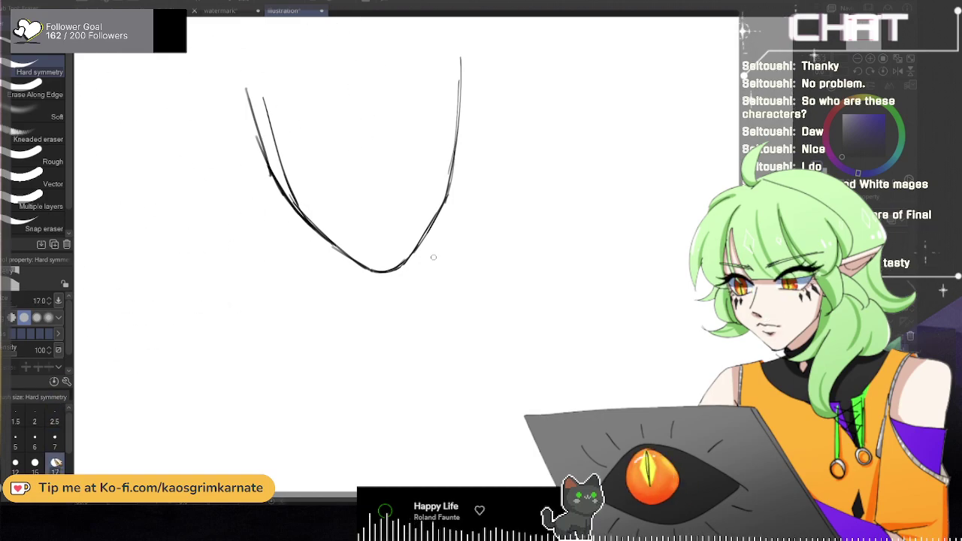
drag(249, 95, 245, 89)
key(ctrl+z)
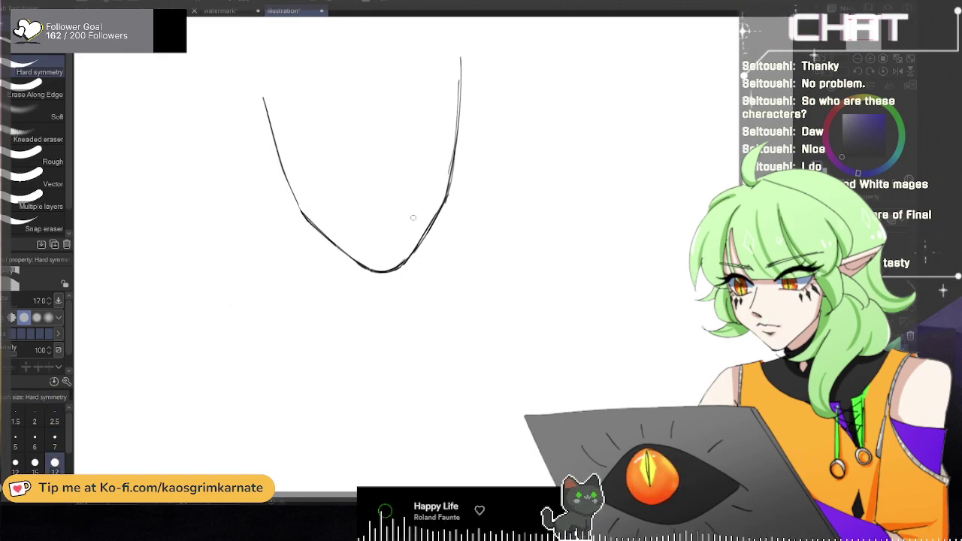
Step: Sketch a curved stroke with a narrow loop in the upper face between the brow and nose area with the SOL pen
key(p)
drag(406, 104, 385, 144)
mouse_move(389, 140)
mouse_down()
mouse_move(384, 156)
mouse_move(395, 130)
mouse_up()
scroll(407, 126, up, 1)
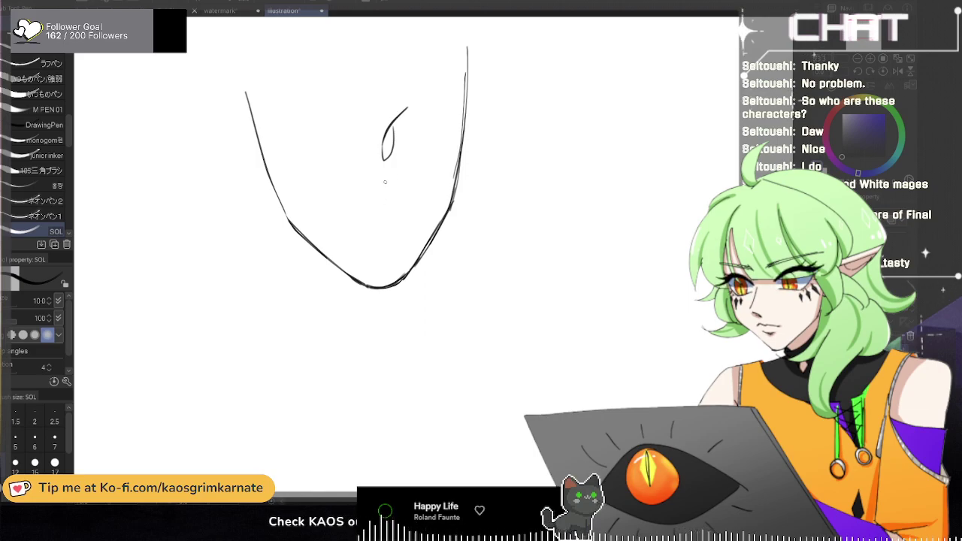
Step: Sketch the underside of the nose as two short nostril strokes above the chin
scroll(386, 186, up, 1)
drag(358, 238, 379, 252)
key(ctrl+z)
key(ctrl+z)
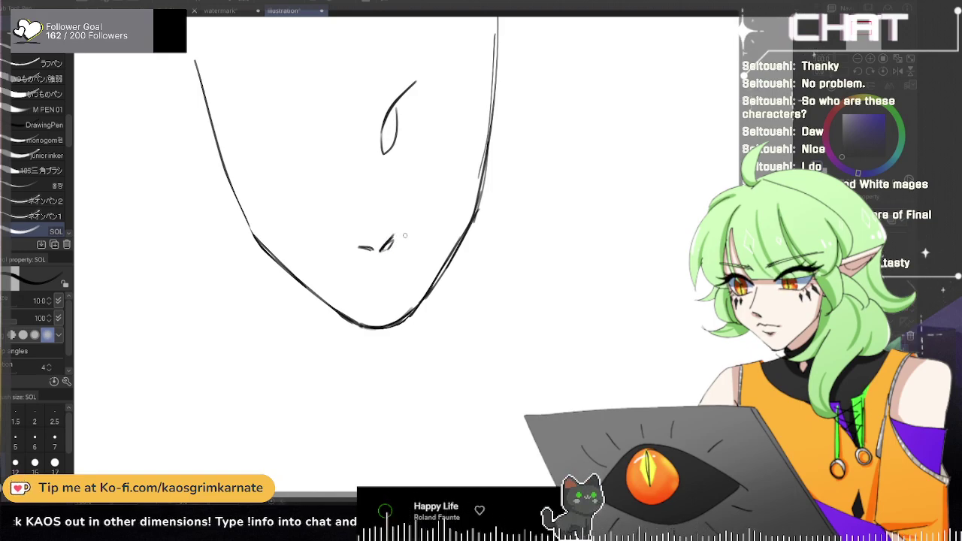
Step: Draw a slightly frowning mouth line below the nose and thicken its corners
scroll(374, 272, up, 1)
drag(343, 281, 421, 270)
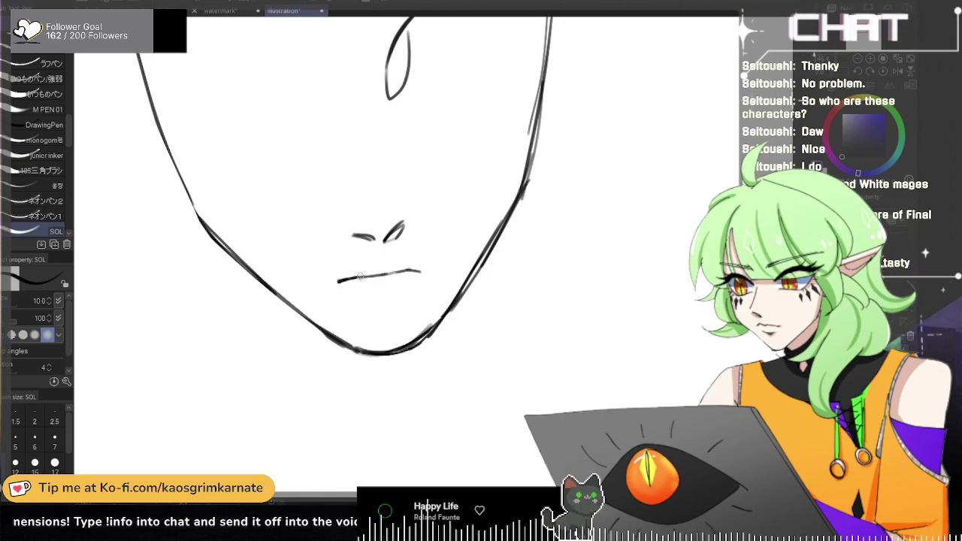
drag(347, 280, 334, 284)
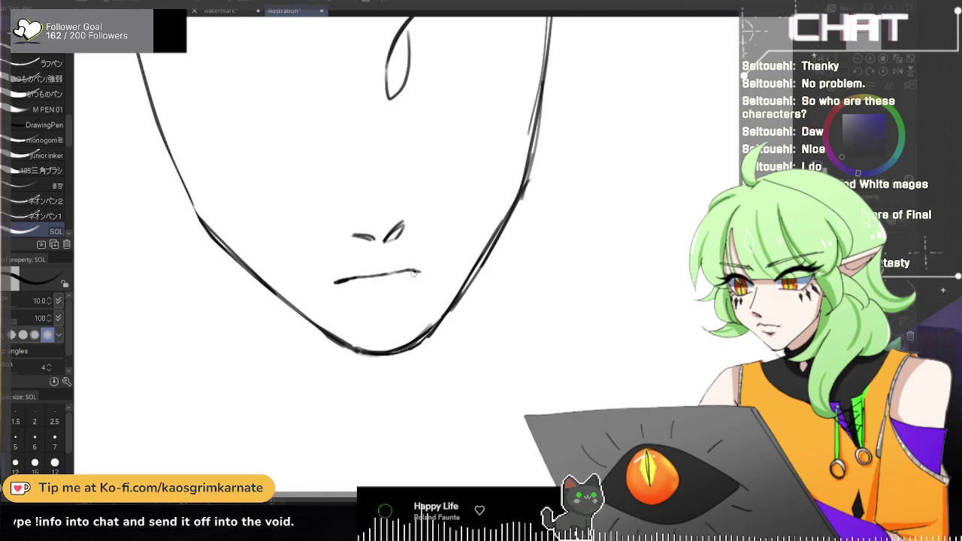
key(ctrl+z)
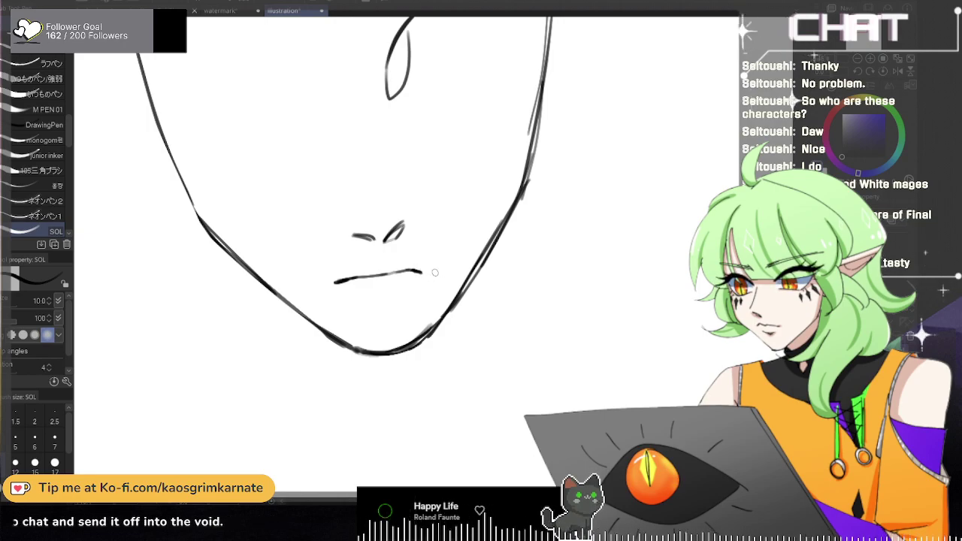
Step: Darken the right nostril stroke and clean up its edge with the eraser
scroll(488, 226, down, 2)
scroll(505, 154, up, 2)
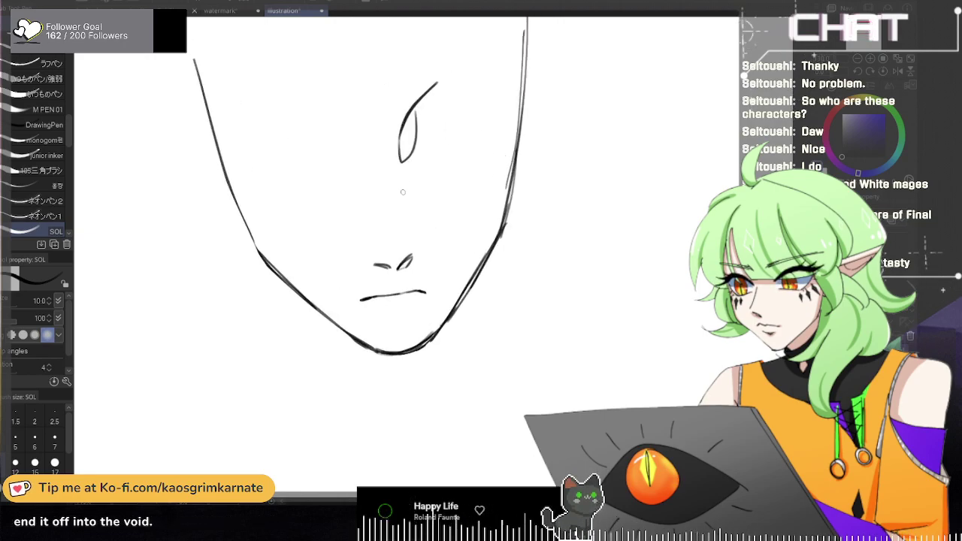
drag(410, 257, 403, 267)
key(e)
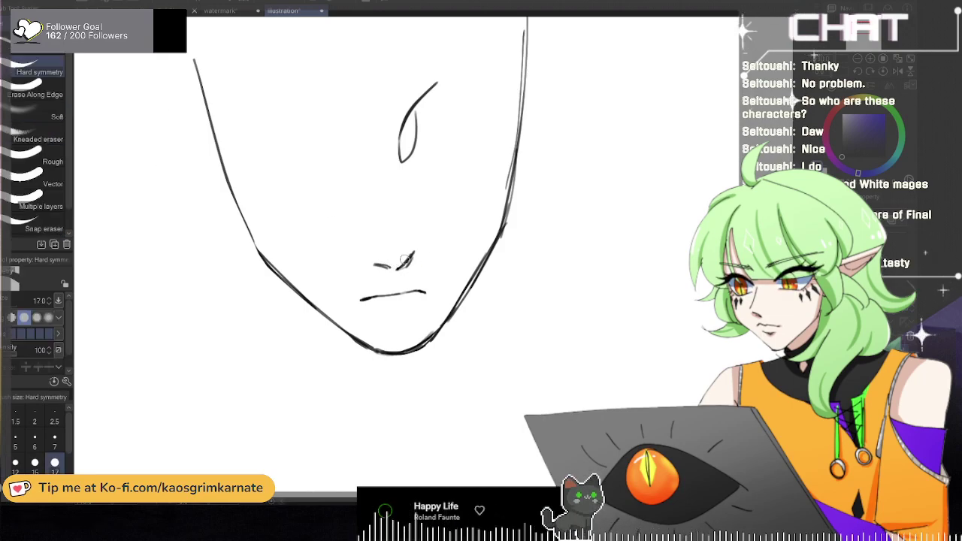
Step: Draw the right eyebrow with the SOL pen and erase most of the looped stroke beneath it
key(p)
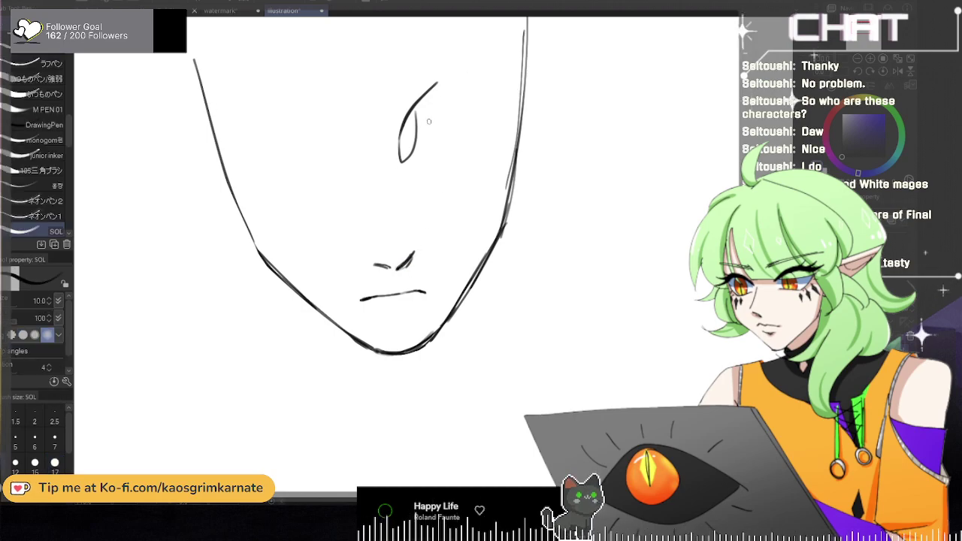
mouse_move(404, 127)
mouse_down()
mouse_move(509, 106)
mouse_move(478, 107)
mouse_up()
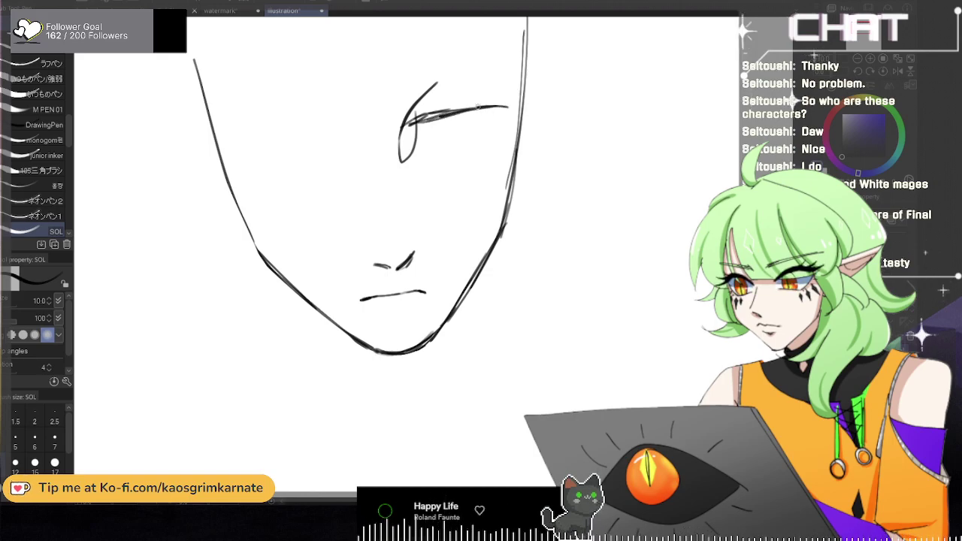
key(e)
mouse_move(442, 79)
mouse_down()
mouse_move(391, 145)
mouse_move(409, 116)
mouse_move(408, 148)
mouse_move(437, 126)
mouse_move(419, 128)
mouse_move(414, 158)
mouse_up()
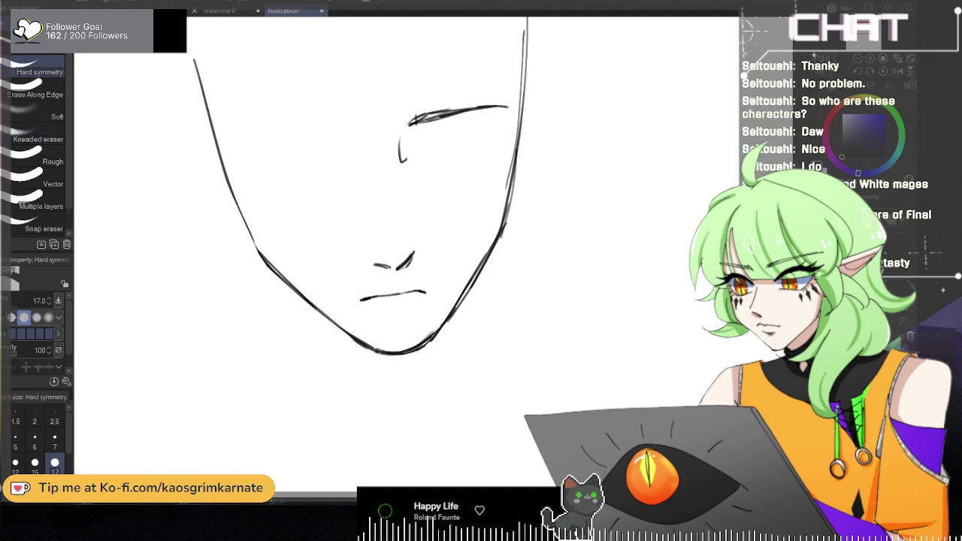
Step: Draw the nose bridge line from the inner end of the eyebrow down toward the nostrils
key(p)
drag(405, 197, 406, 227)
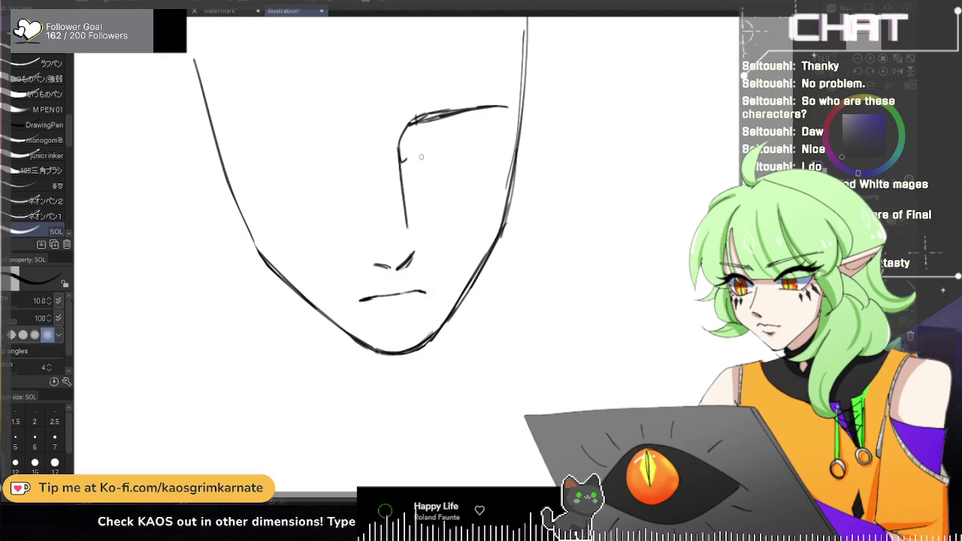
key(ctrl+z)
Step: Sketch the narrowed right eye under the eyebrow with its lid crease and outer lashes
drag(416, 160, 451, 160)
drag(430, 158, 477, 159)
key(ctrl+z)
drag(454, 161, 479, 149)
mouse_move(410, 160)
mouse_down()
mouse_move(460, 161)
mouse_move(456, 167)
mouse_move(487, 155)
mouse_move(460, 173)
mouse_move(465, 160)
mouse_up()
key(ctrl+z)
key(ctrl+z)
mouse_move(403, 162)
mouse_down()
mouse_move(420, 137)
mouse_move(472, 130)
mouse_up()
key(ctrl+z)
scroll(531, 137, down, 2)
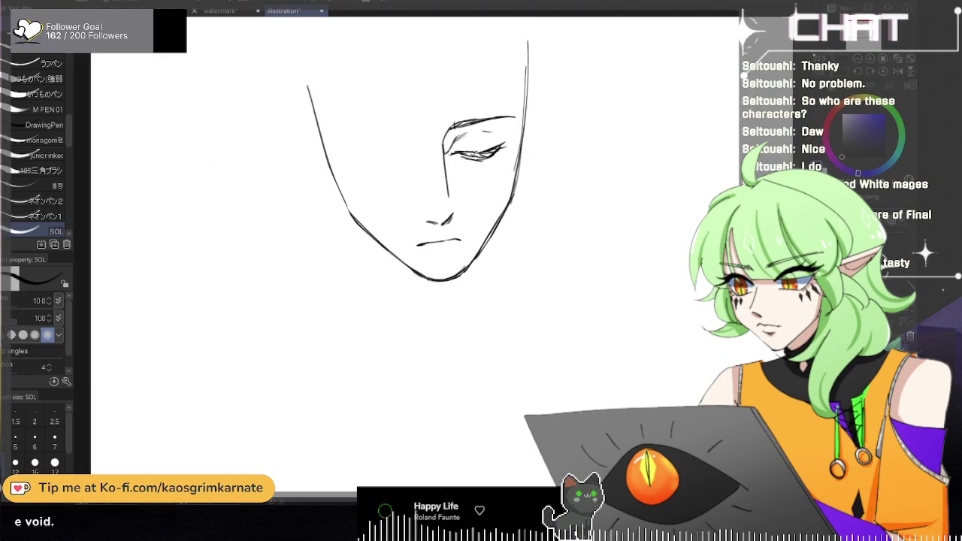
Step: Add darker lash strokes along the lower edge and outer corner of the right eye
scroll(474, 156, up, 2)
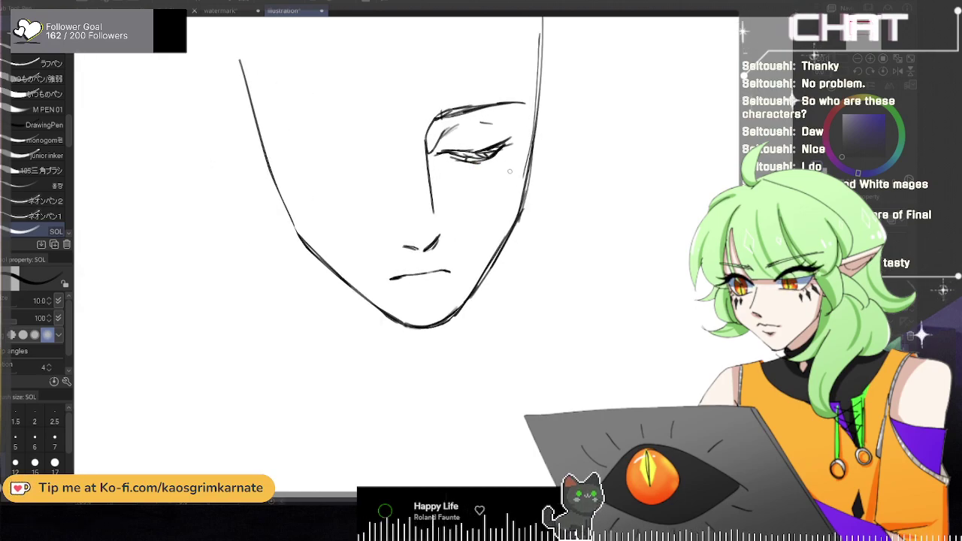
mouse_move(476, 156)
mouse_down()
mouse_move(513, 148)
mouse_move(480, 170)
mouse_move(509, 156)
mouse_up()
scroll(524, 199, down, 2)
scroll(522, 191, up, 2)
Step: Draw a new right cheek line just inside the face outline and erase the old outer line
drag(527, 120, 514, 231)
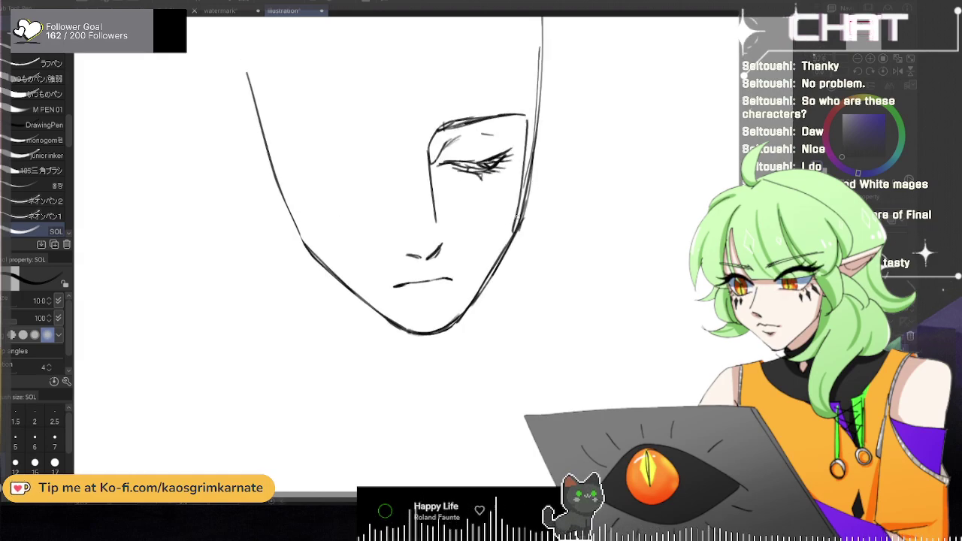
scroll(451, 188, down, 2)
key(e)
mouse_move(534, 72)
mouse_down()
mouse_move(531, 152)
mouse_move(537, 73)
mouse_move(519, 229)
mouse_up()
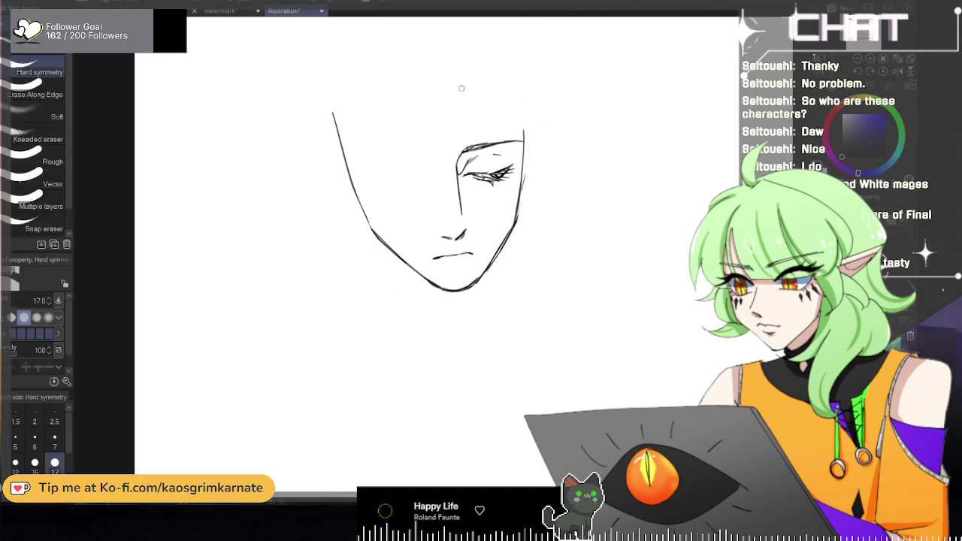
Step: Erase the upper left side of the face outline and redraw it as a shorter curve closer to the nose
drag(337, 159, 391, 249)
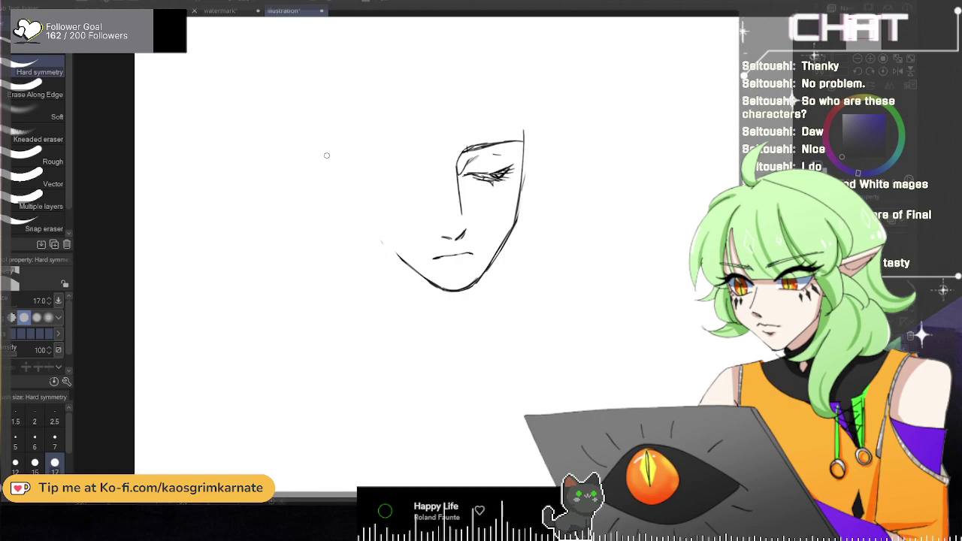
key(p)
drag(367, 188, 407, 261)
Step: Redraw the cheek contour beside the eye and extend it upward into a curved forehead line
key(h)
scroll(465, 175, up, 4)
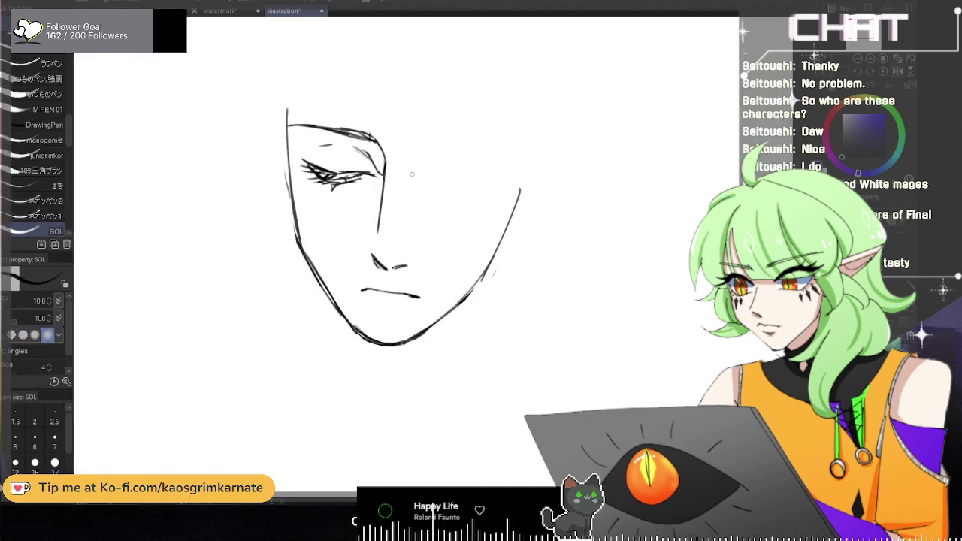
drag(295, 120, 297, 224)
drag(306, 75, 293, 160)
key(ctrl+z)
drag(311, 43, 291, 118)
mouse_move(292, 84)
mouse_down()
mouse_move(291, 194)
mouse_move(297, 228)
mouse_up()
drag(291, 136, 309, 253)
key(ctrl+z)
drag(297, 219, 311, 265)
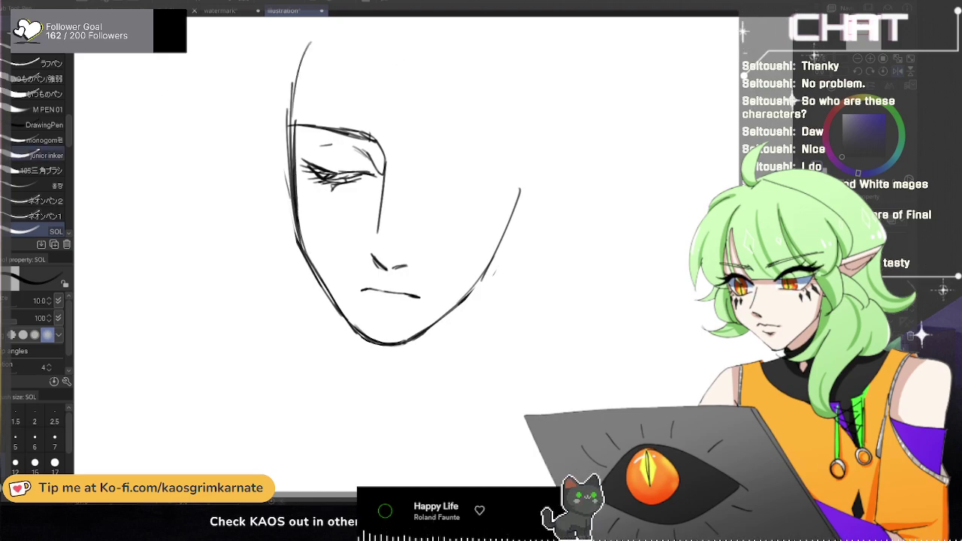
Step: Erase the stray outer lines along the temple and cheek contour beside the eye
click(3, 153)
drag(291, 108, 289, 187)
drag(290, 89, 293, 242)
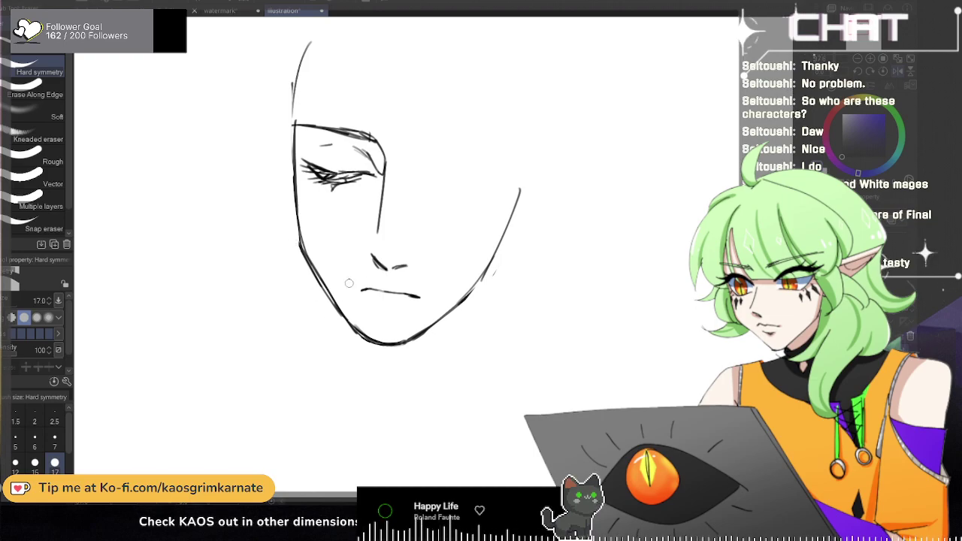
Step: Erase the mouth line and the nose bridge line
drag(370, 287, 405, 294)
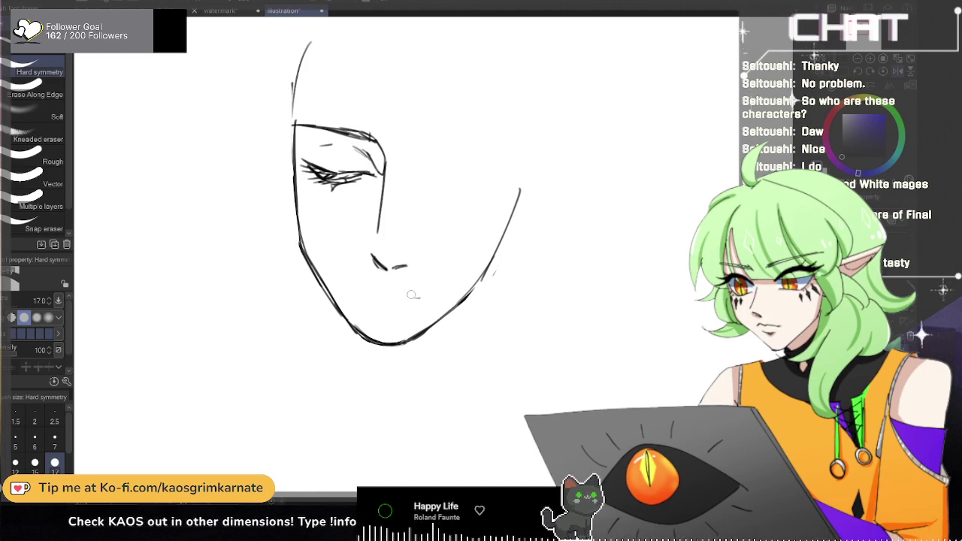
drag(389, 145, 381, 229)
drag(382, 160, 378, 223)
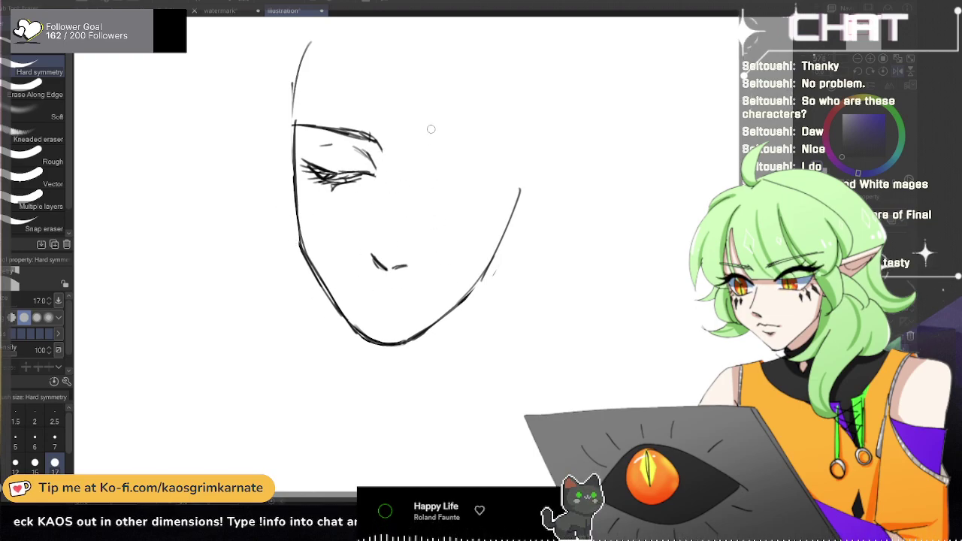
Step: Draw a slanted nose bridge line from beside the inner eye corner down toward the nostrils
key(p)
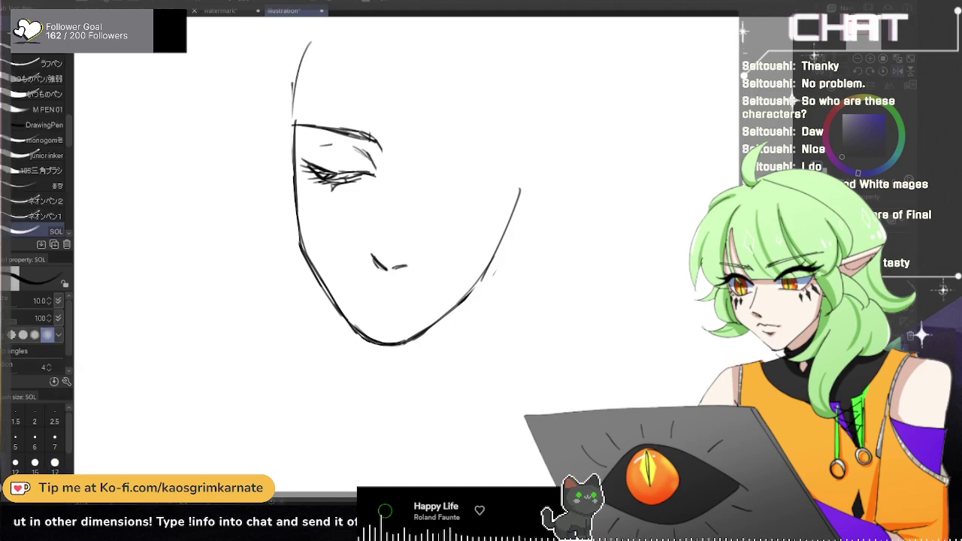
drag(387, 175, 371, 249)
key(ctrl+z)
key(ctrl+z)
drag(389, 172, 370, 245)
key(ctrl+z)
Step: Erase the old nostril strokes and sketch thinner ones just below the nose bridge line
key(e)
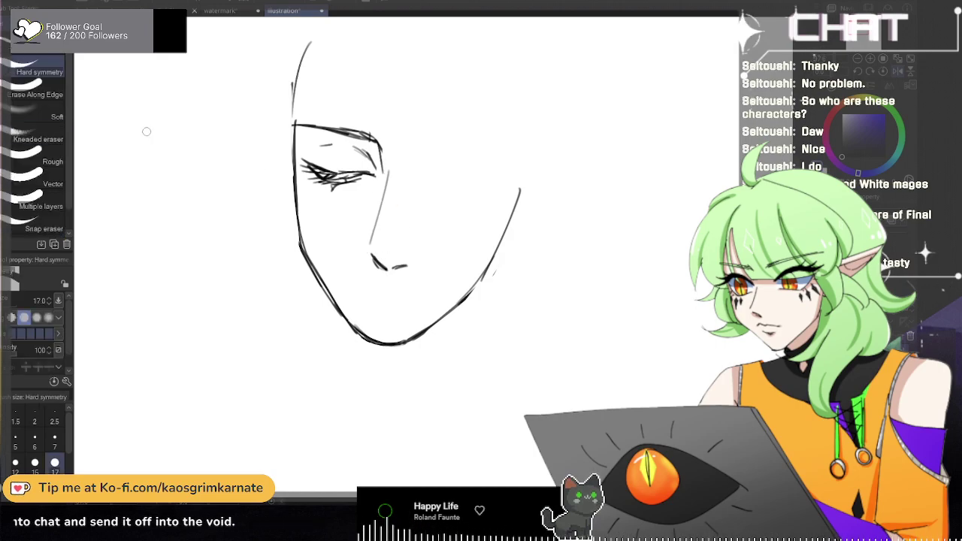
mouse_move(407, 268)
mouse_down()
mouse_move(377, 263)
mouse_move(402, 258)
mouse_up()
click(3, 137)
key(ctrl+z)
key(ctrl+z)
key(ctrl+z)
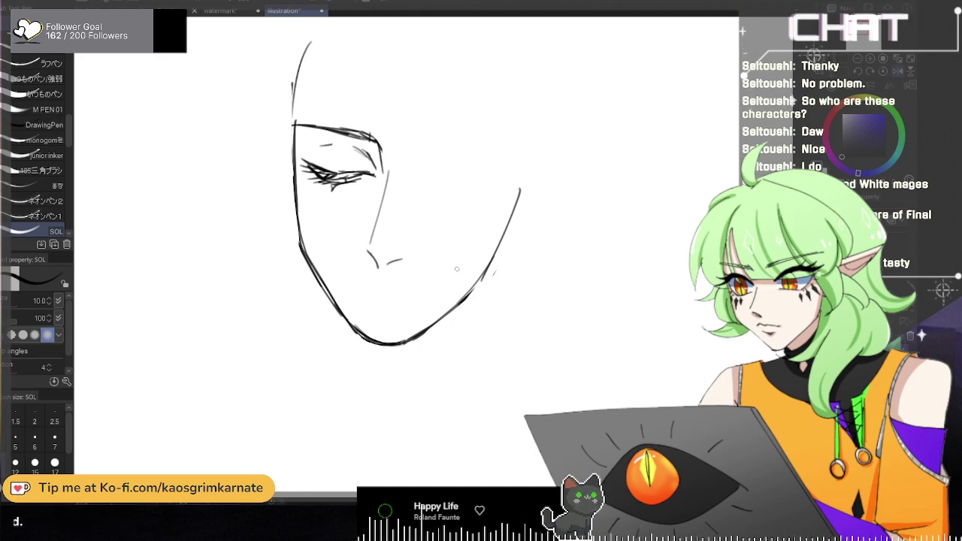
Step: Rework the nostrils with a thicker angled stroke under the nose bridge and a short flat stroke beside it
key(h)
scroll(497, 251, up, 3)
key(ctrl+z)
key(ctrl+z)
key(ctrl+z)
mouse_move(497, 246)
mouse_down()
mouse_move(479, 279)
mouse_move(438, 271)
mouse_up()
key(ctrl+z)
key(ctrl+z)
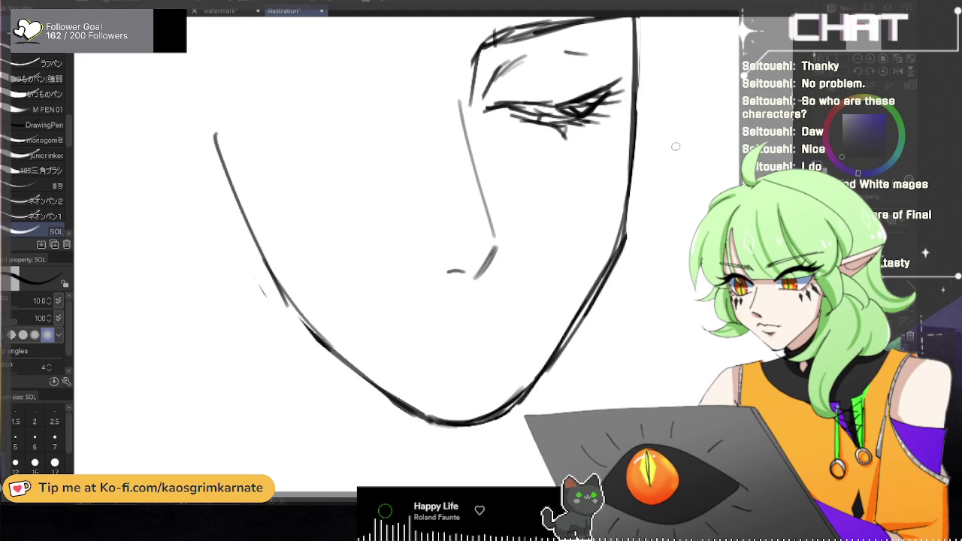
Step: Erase the short flat nostril stroke, redraw it bolder and darken the angled nostril stroke
key(e)
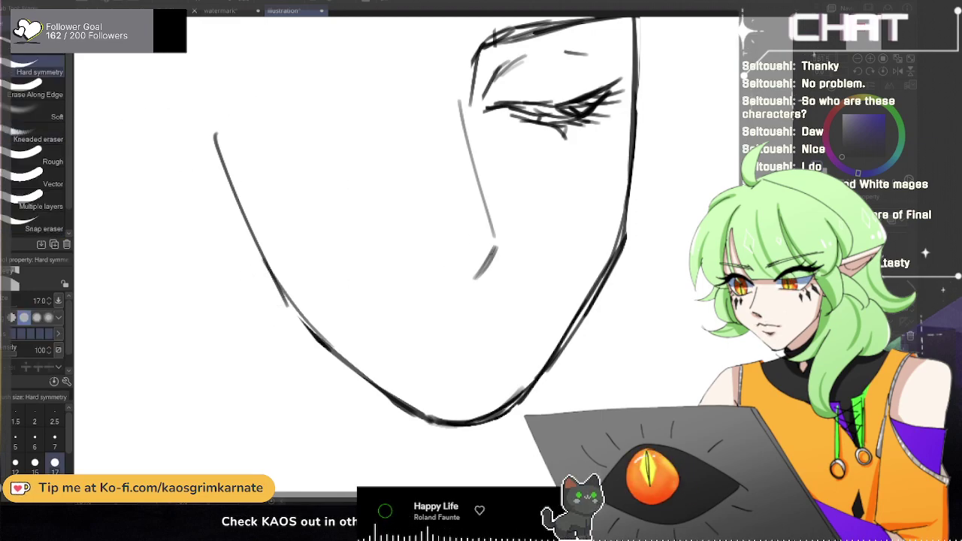
key(p)
mouse_move(439, 268)
mouse_down()
mouse_move(468, 272)
mouse_move(475, 283)
mouse_up()
key(ctrl+z)
drag(497, 249, 480, 278)
scroll(504, 270, down, 1)
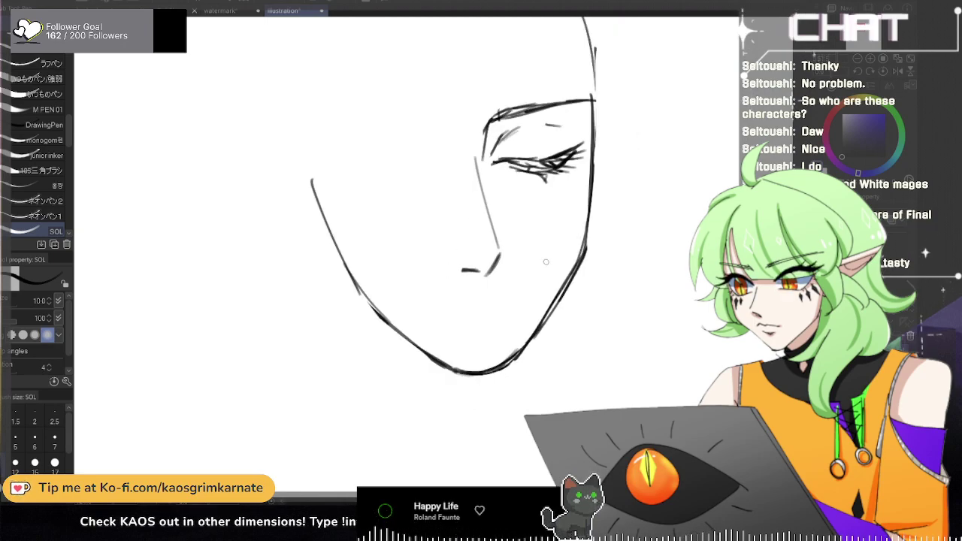
Step: Erase the eye's lashes and lids, keeping only a short stroke at the inner corner
key(h)
scroll(547, 263, down, 1)
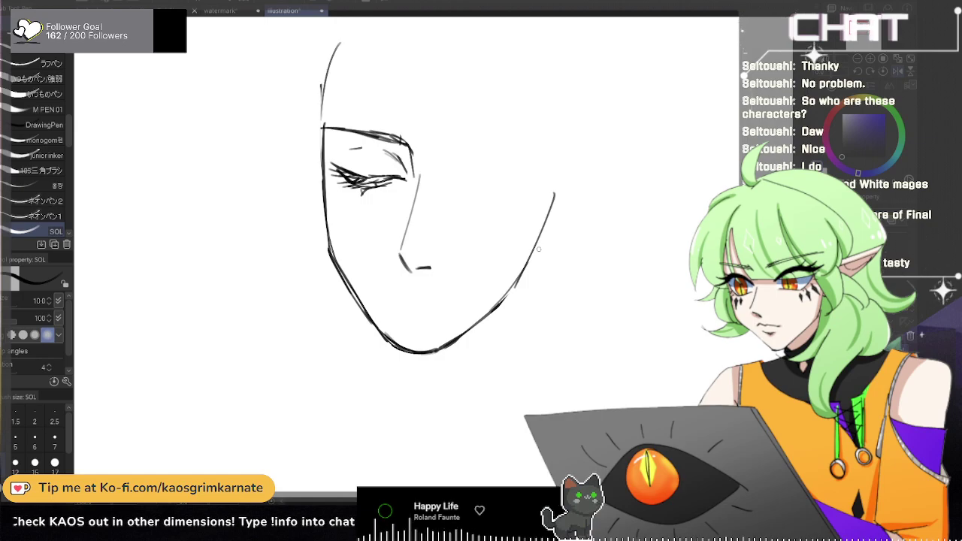
key(ctrl+plus)
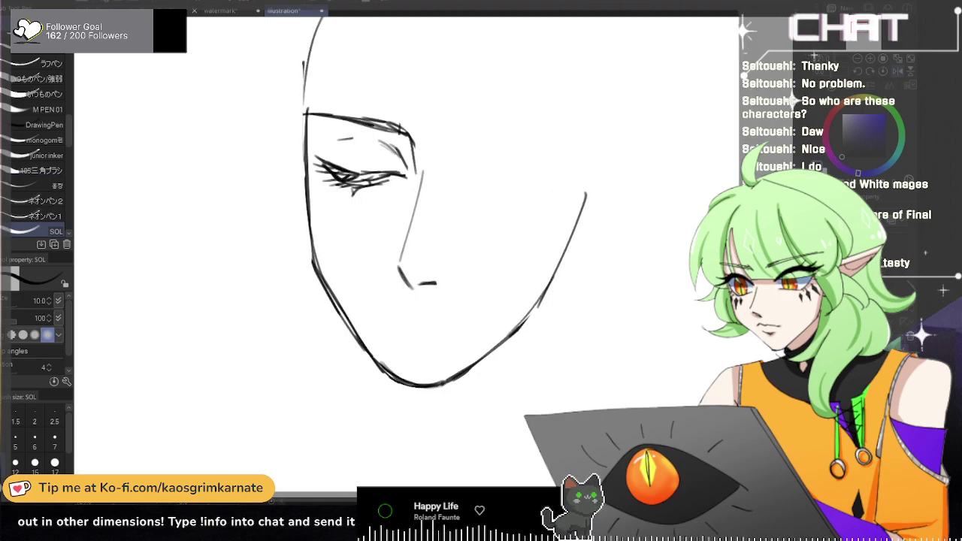
key(e)
key(h)
scroll(520, 191, up, 1)
drag(472, 176, 551, 156)
drag(486, 179, 552, 152)
mouse_move(521, 185)
mouse_down()
mouse_move(477, 180)
mouse_move(552, 155)
mouse_move(538, 180)
mouse_move(556, 161)
mouse_up()
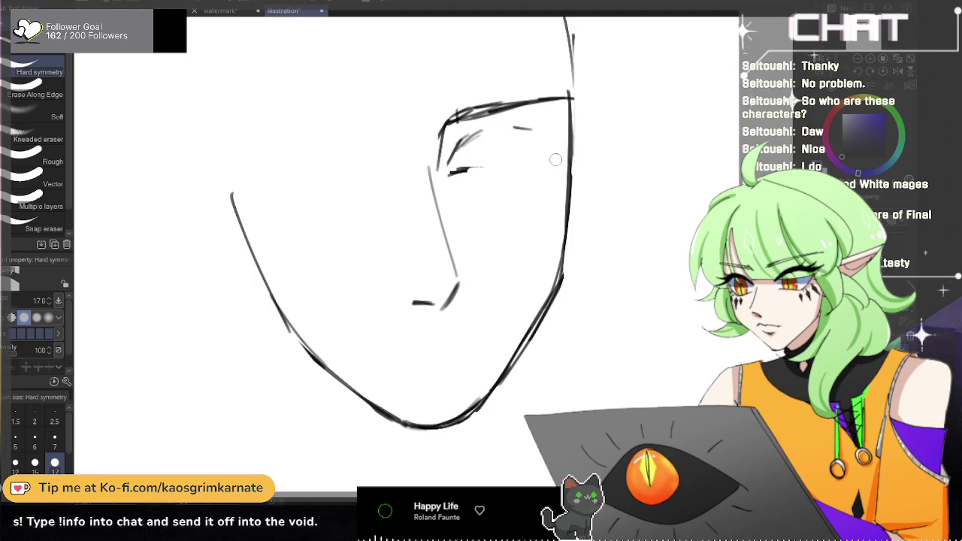
Step: Redraw the eye as a lowered lid with a thick upper lash line, a lower curve and short lashes
key(p)
drag(457, 172, 549, 147)
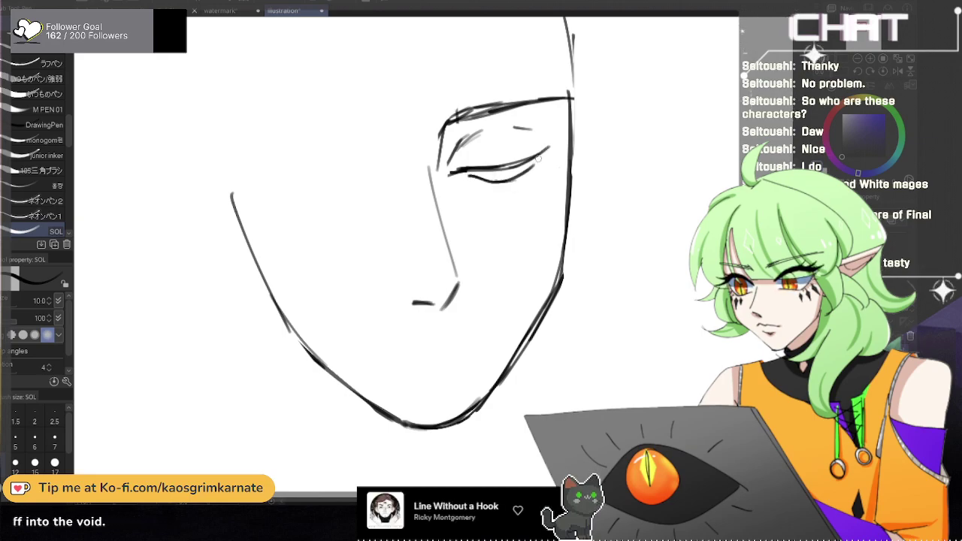
drag(544, 154, 510, 180)
key(ctrl+z)
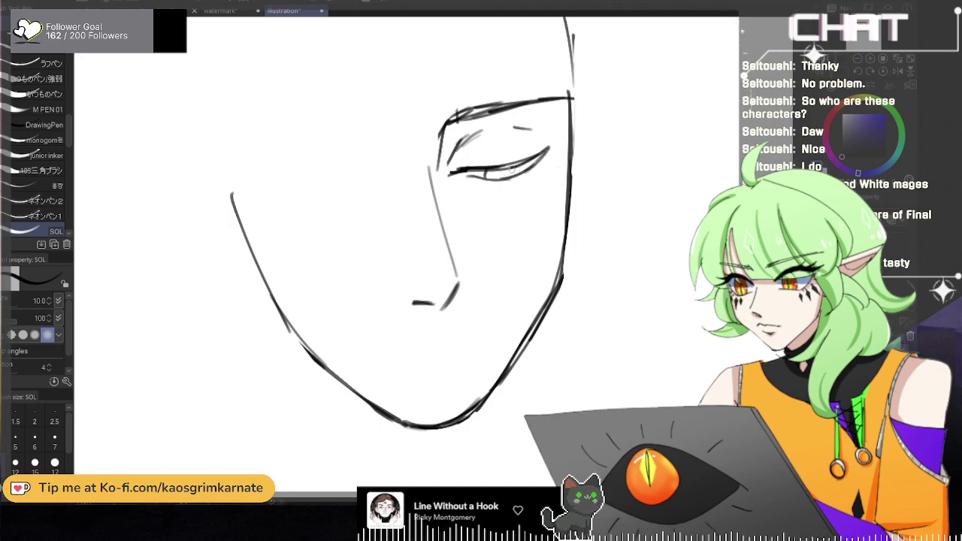
drag(464, 172, 551, 146)
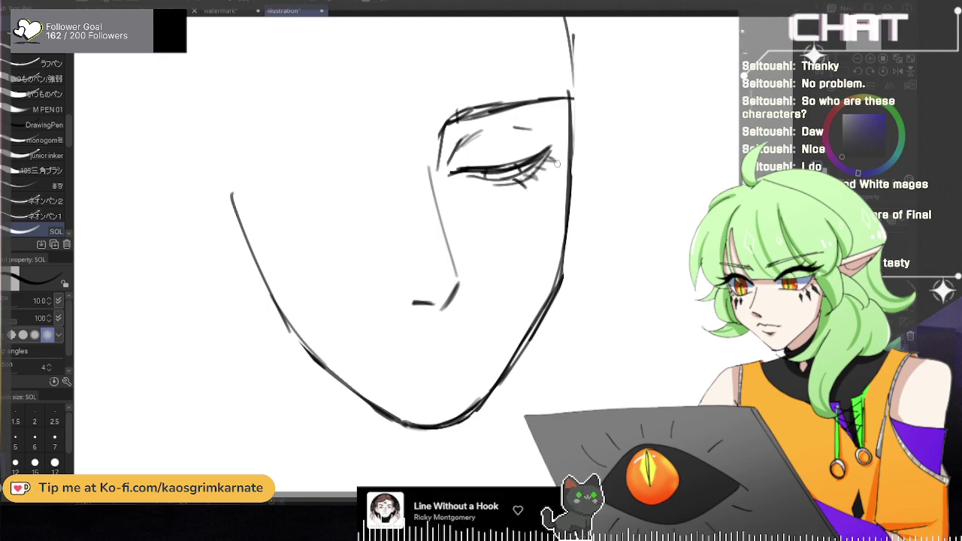
mouse_move(489, 170)
mouse_down()
mouse_move(533, 172)
mouse_move(531, 161)
mouse_move(564, 144)
mouse_move(493, 183)
mouse_up()
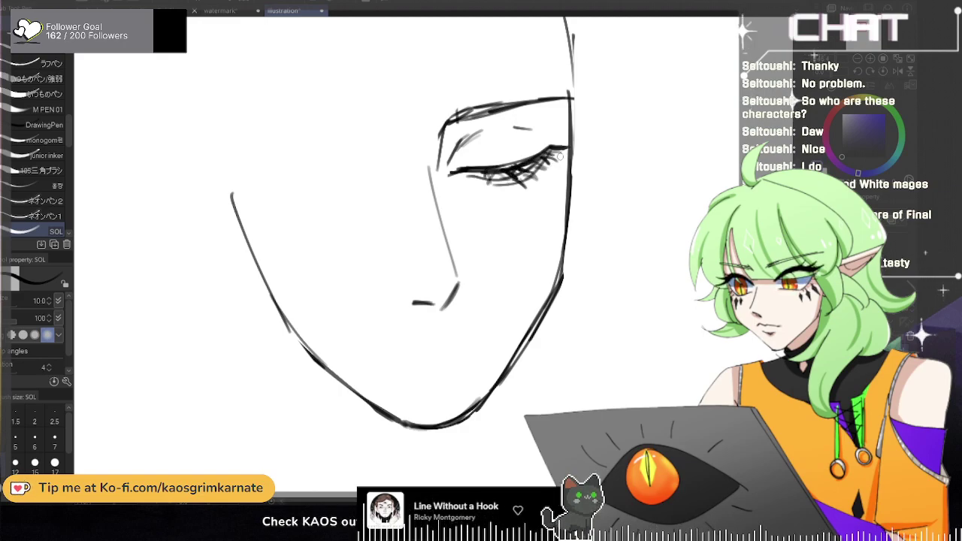
Step: Trim the outer tip of the upper lash line where it meets the face contour
scroll(567, 159, down, 2)
scroll(608, 165, up, 1)
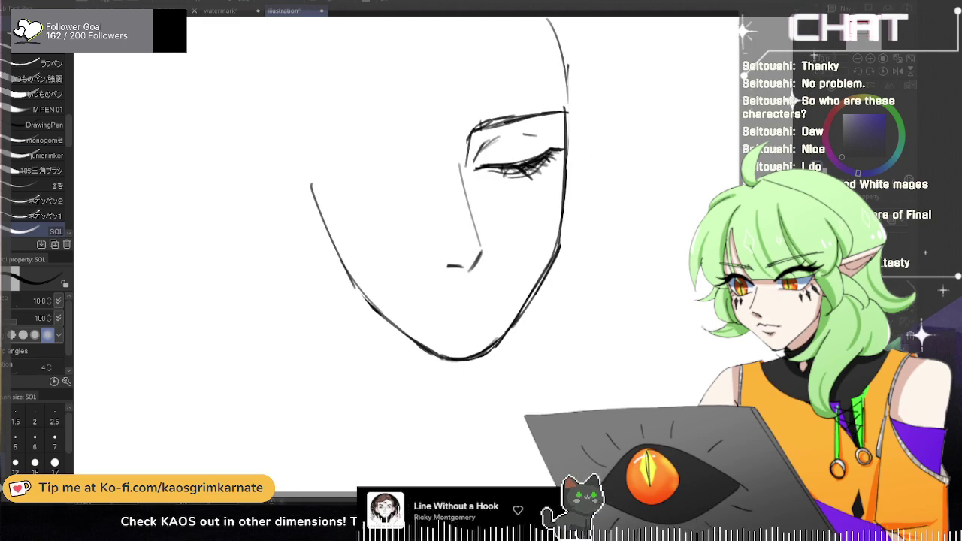
key(e)
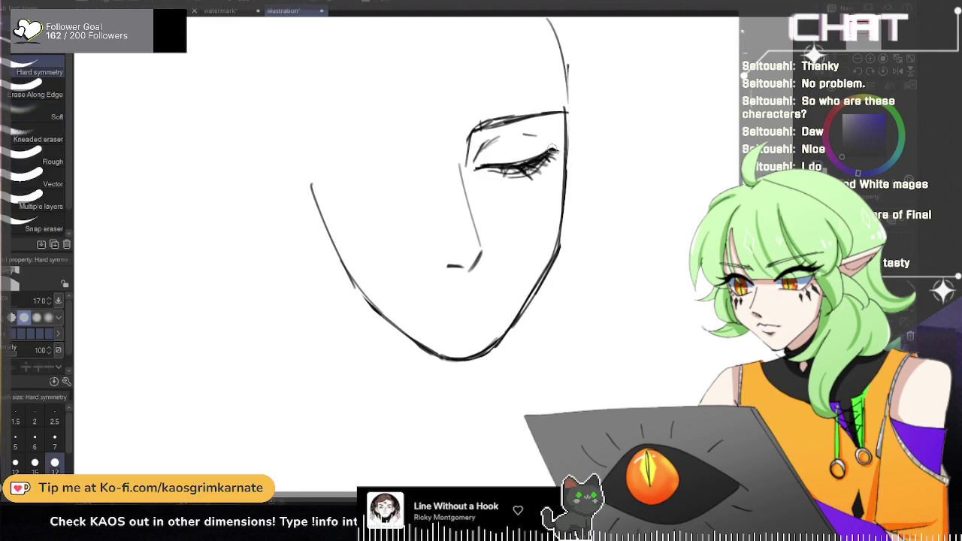
key(p)
mouse_move(553, 153)
mouse_down()
mouse_move(516, 135)
mouse_move(543, 136)
mouse_move(500, 140)
mouse_move(532, 132)
mouse_move(586, 154)
mouse_move(584, 171)
mouse_move(502, 128)
mouse_move(478, 137)
mouse_move(561, 114)
mouse_move(563, 48)
mouse_move(574, 75)
mouse_move(554, 27)
mouse_up()
key(ctrl+z)
Step: Erase the forehead line and the upper contour beside the outer end of the eyebrow
scroll(586, 155, down, 2)
scroll(580, 167, up, 1)
key(e)
drag(572, 94, 574, 181)
Step: Redraw the eyebrow as an arched stroke, thicker at the inner end and tapering outward past the eye
key(p)
mouse_move(477, 151)
mouse_down()
mouse_move(503, 130)
mouse_move(562, 124)
mouse_move(525, 131)
mouse_move(550, 126)
mouse_up()
key(ctrl+z)
key(ctrl+z)
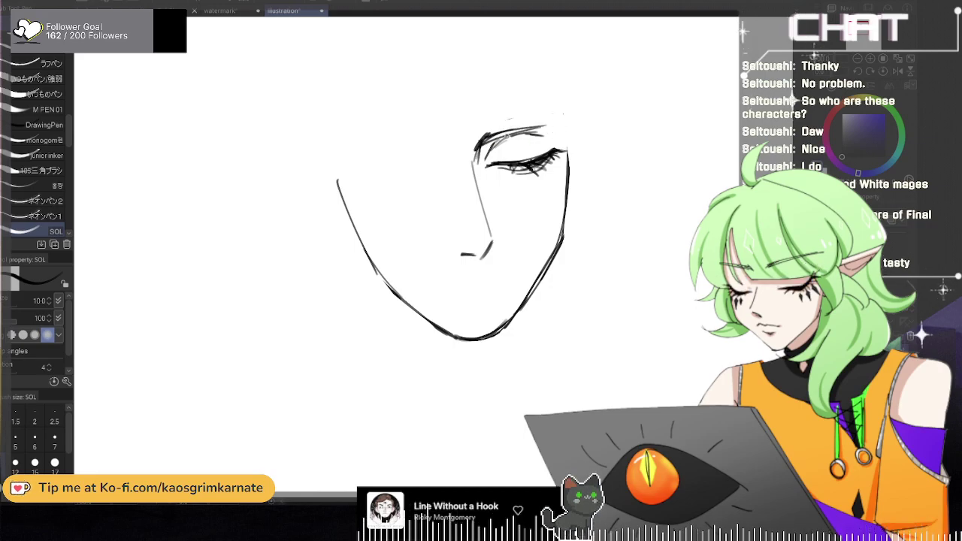
mouse_move(485, 133)
mouse_down()
mouse_move(564, 123)
mouse_move(513, 130)
mouse_move(531, 126)
mouse_up()
key(ctrl+z)
key(ctrl+z)
drag(485, 143, 573, 129)
Step: Add a second line along the nose bridge and join it to the angled nostril stroke
key(h)
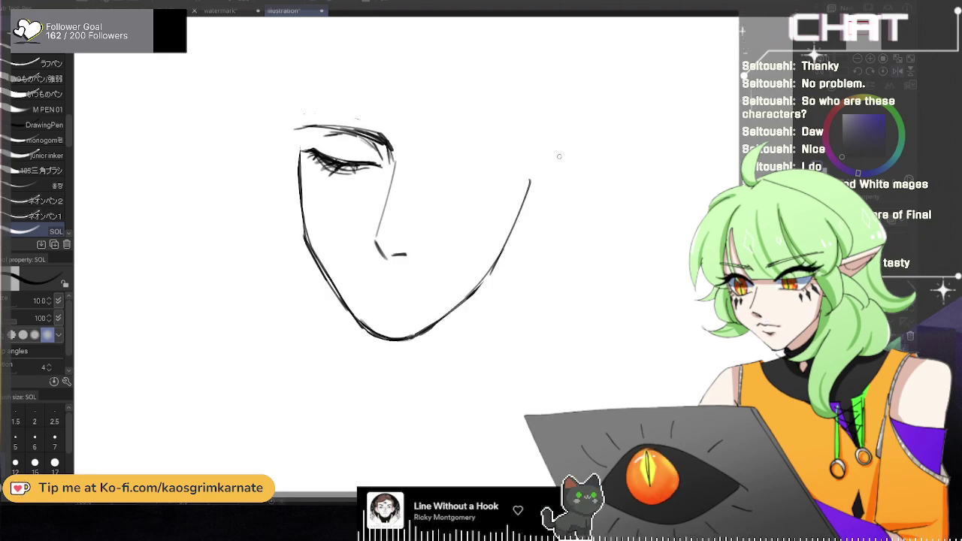
drag(394, 159, 379, 216)
key(ctrl+z)
mouse_move(391, 183)
mouse_down()
mouse_move(374, 237)
mouse_move(388, 256)
mouse_up()
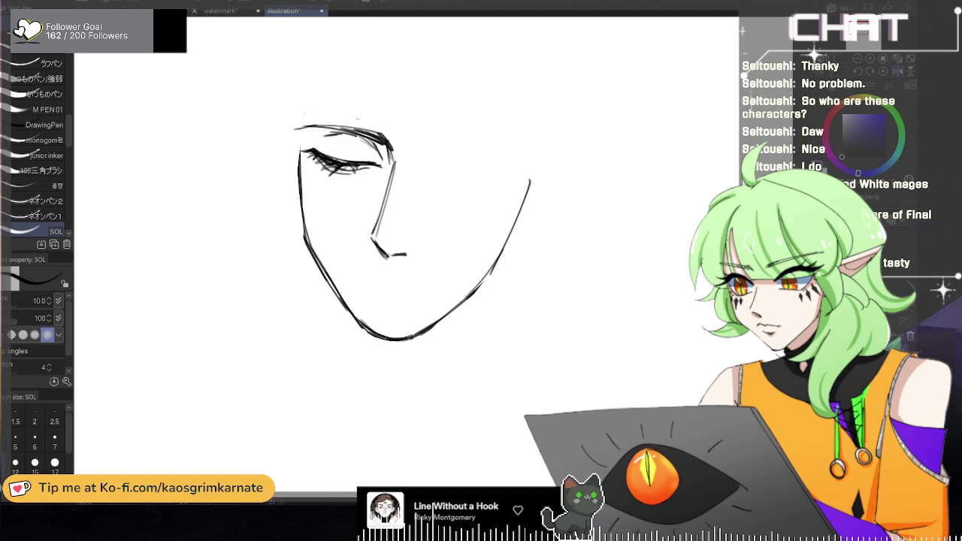
Step: Draw a curved forehead line past the eyebrow's outer end and continue it down as a new cheek contour
mouse_move(308, 86)
mouse_down()
mouse_move(301, 155)
mouse_move(301, 97)
mouse_move(301, 185)
mouse_up()
key(ctrl+z)
key(ctrl+z)
key(ctrl+z)
mouse_move(328, 50)
mouse_down()
mouse_move(305, 120)
mouse_move(304, 189)
mouse_up()
key(ctrl+z)
drag(305, 114, 304, 192)
key(ctrl+z)
mouse_move(303, 115)
mouse_down()
mouse_move(311, 241)
mouse_move(327, 273)
mouse_up()
drag(306, 211, 344, 309)
key(ctrl+z)
Step: Erase the old outer cheek contour from beside the eye down to the chin
key(e)
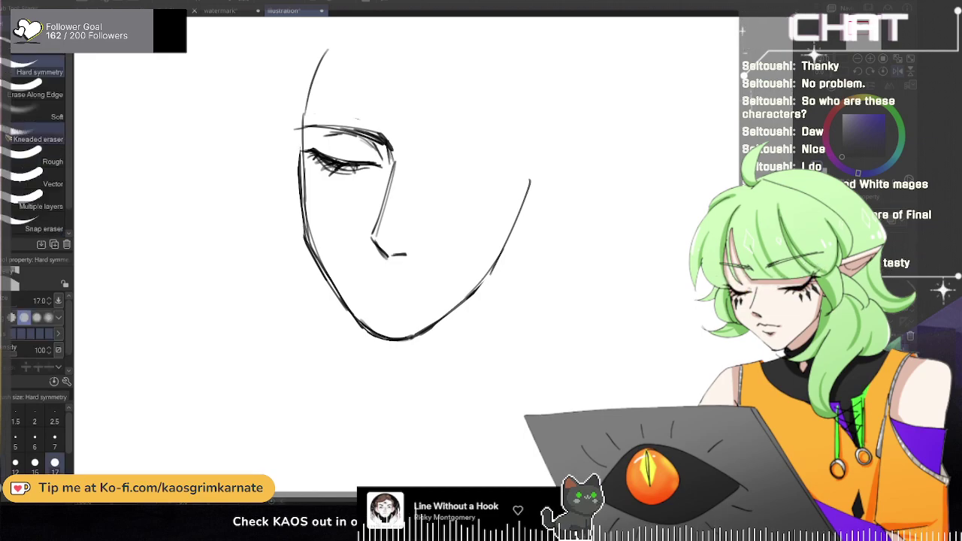
drag(296, 149, 297, 227)
mouse_move(298, 150)
mouse_down()
mouse_move(298, 227)
mouse_move(298, 188)
mouse_move(319, 279)
mouse_move(356, 341)
mouse_move(337, 262)
mouse_move(380, 331)
mouse_up()
Step: Close the gap in the jawline between the cheek beside the eye and the chin with new pen strokes
key(h)
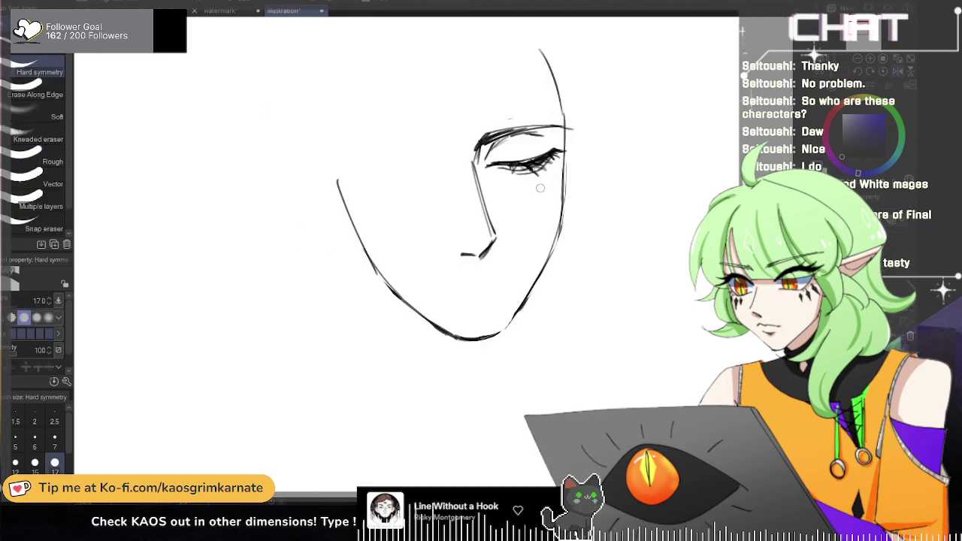
click(2, 122)
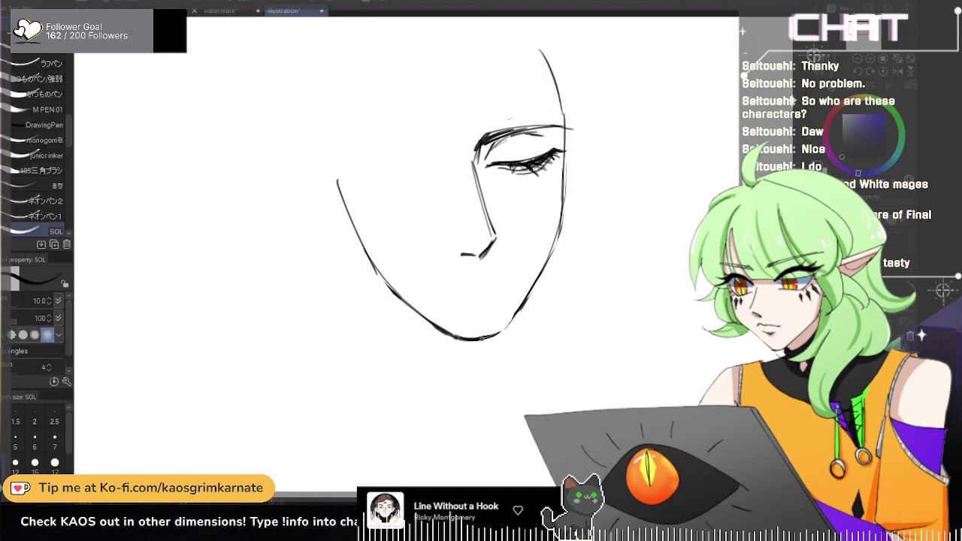
drag(529, 282, 501, 334)
drag(568, 223, 526, 307)
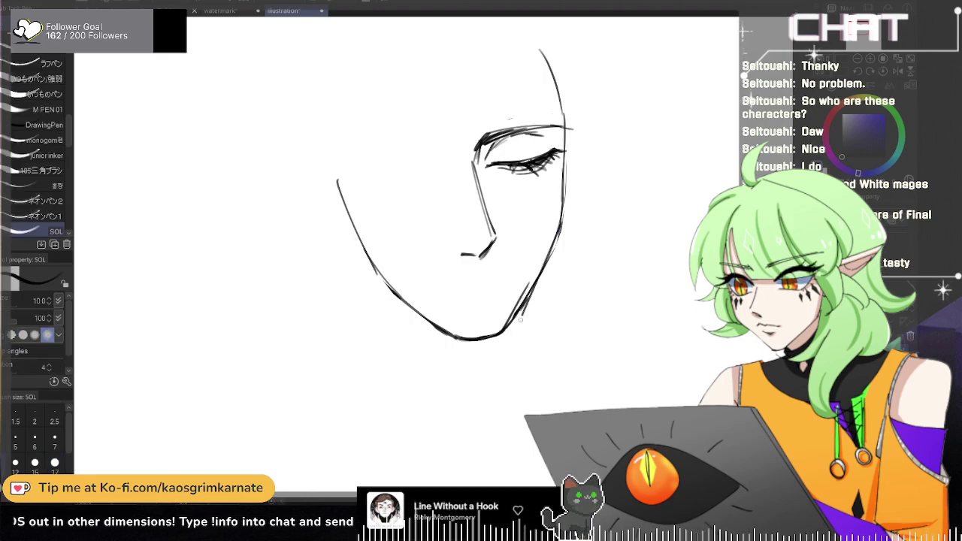
Step: Draw a slanted mouth line below the nose with short upper lip strokes and a lower lip line
scroll(483, 293, up, 2)
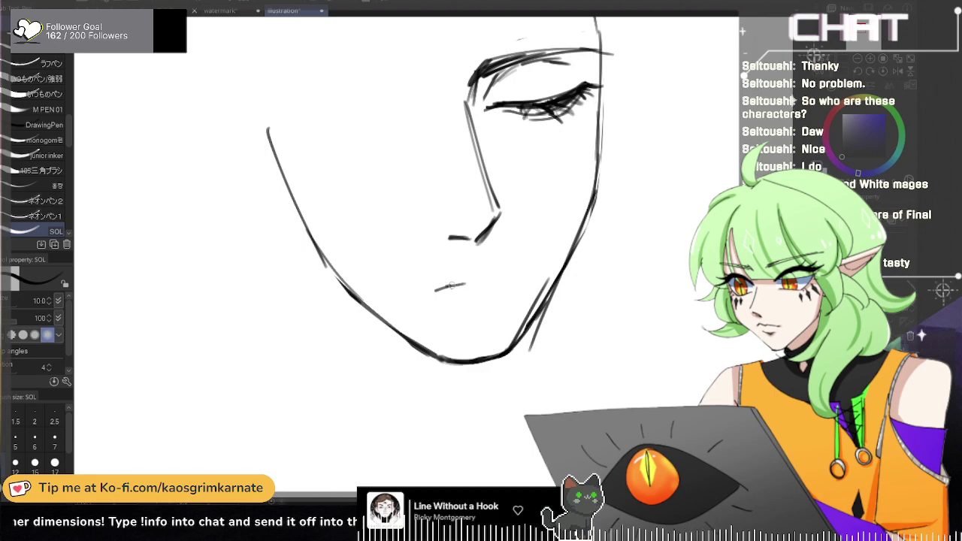
drag(448, 281, 513, 269)
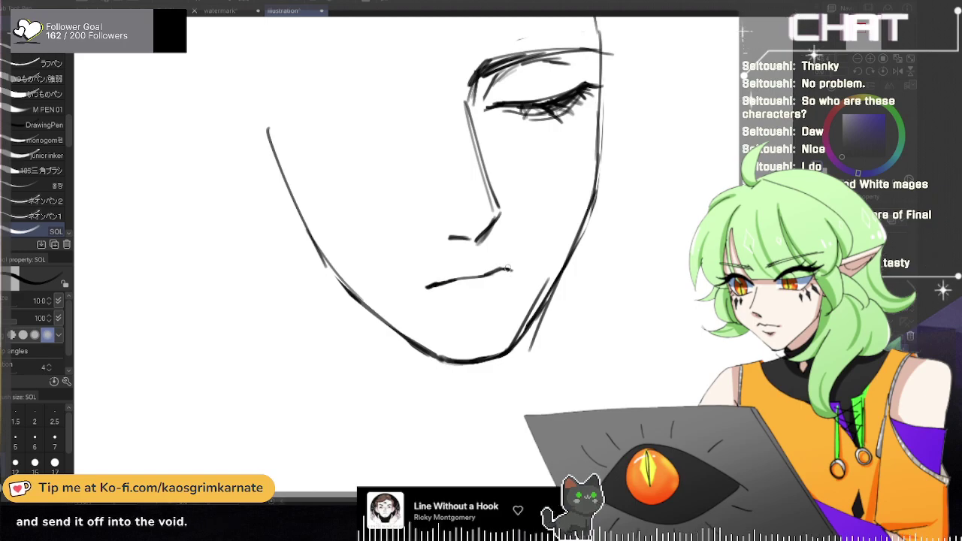
drag(426, 288, 451, 280)
drag(472, 269, 502, 261)
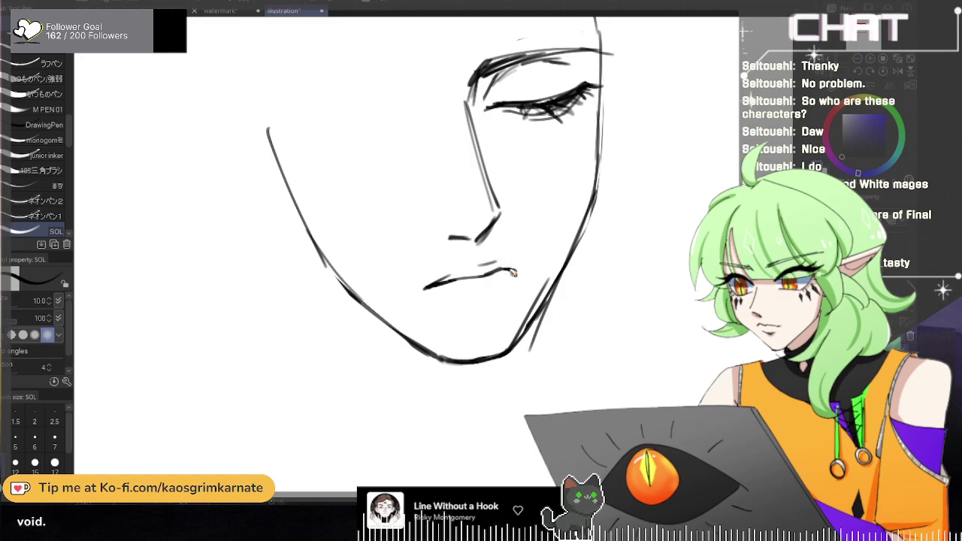
mouse_move(422, 291)
mouse_down()
mouse_move(475, 299)
mouse_move(510, 285)
mouse_up()
key(ctrl+z)
scroll(567, 266, down, 2)
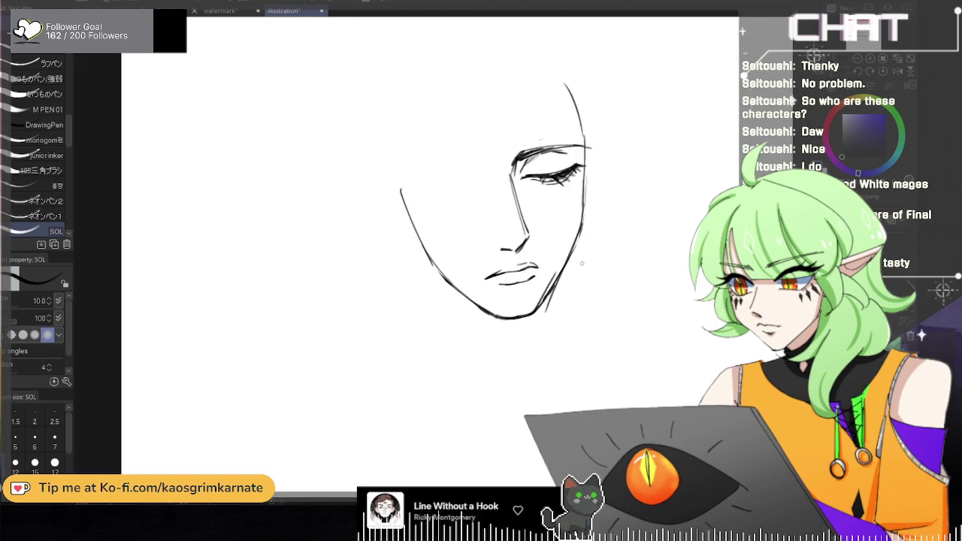
Step: Undo the last lip strokes and redraw a shorter slanted mouth line with a lower lip line beneath it
key(ctrl+z)
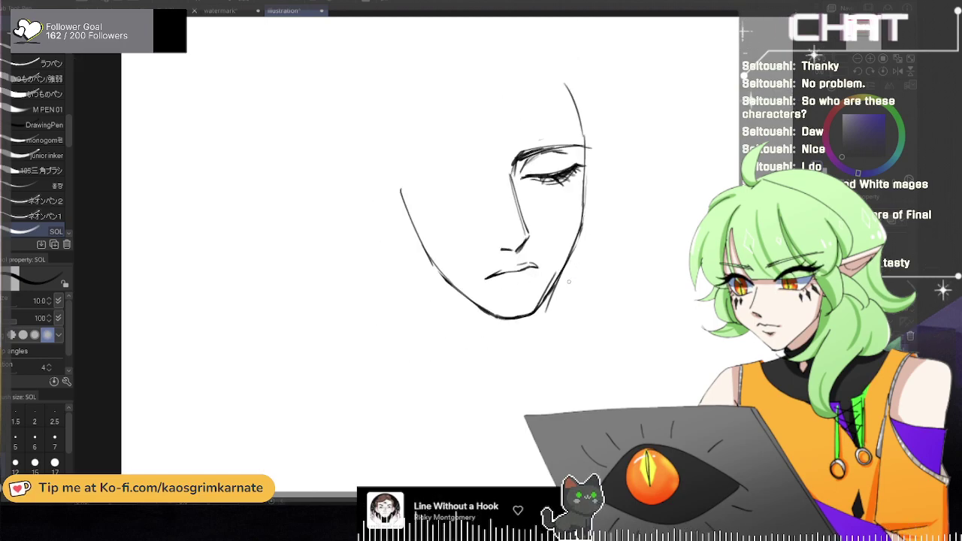
key(ctrl+z)
key(ctrl+z)
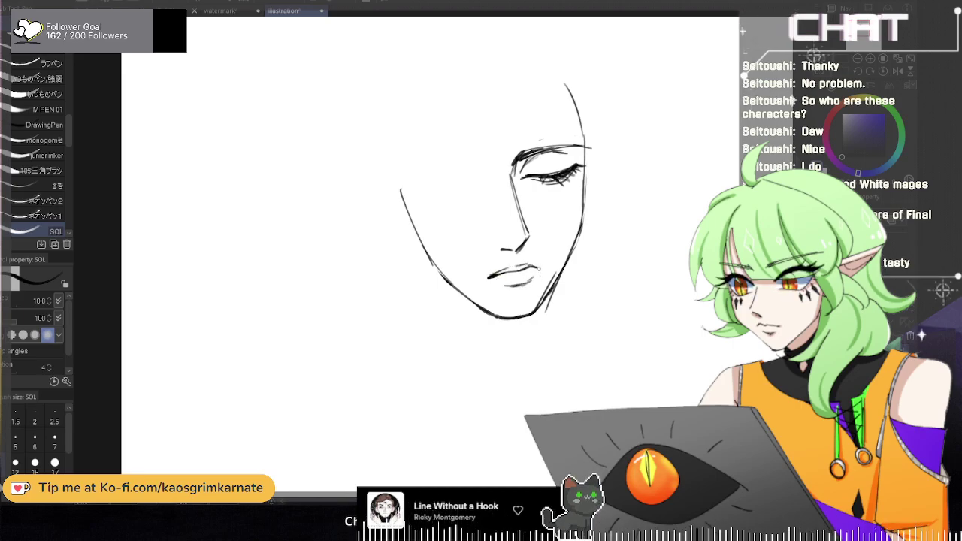
drag(490, 277, 526, 267)
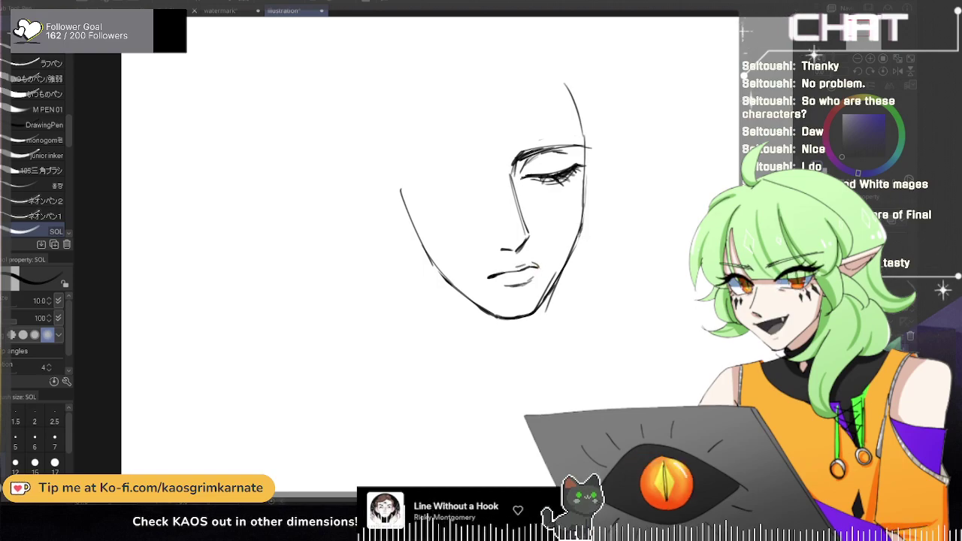
Step: Flip the canvas view horizontally and erase the rough chin line where the jaw meets the chin
scroll(540, 264, down, 2)
key(h)
scroll(384, 207, up, 1)
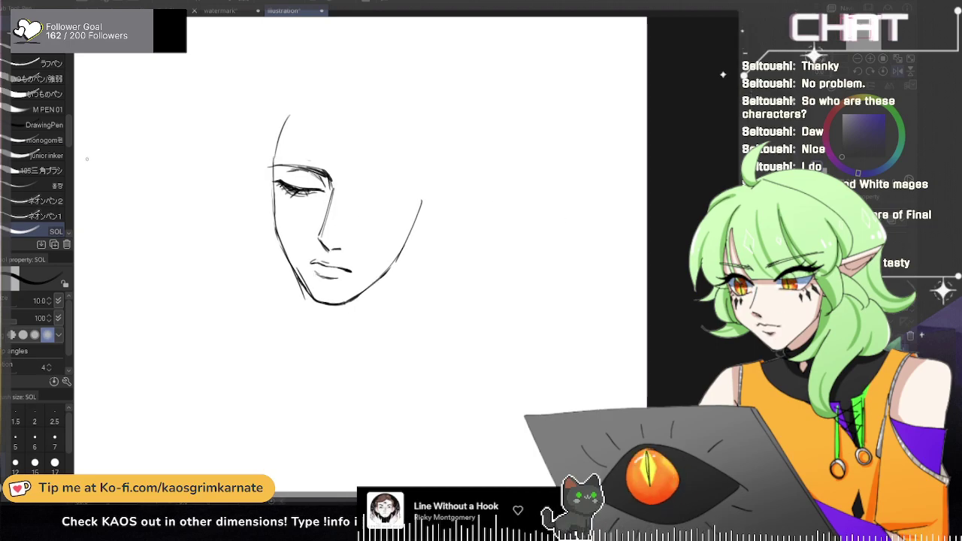
key(e)
drag(304, 286, 313, 295)
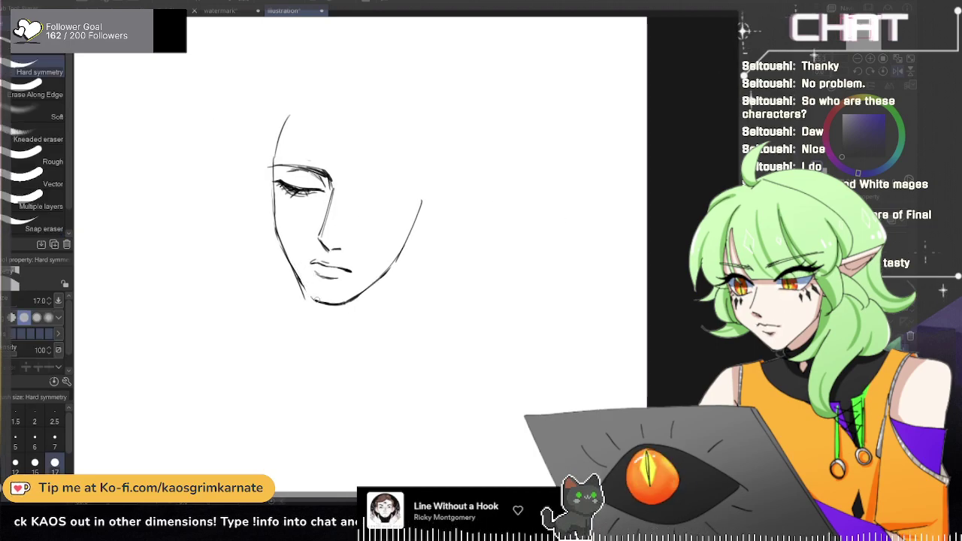
Step: Draw a second forehead line inside the first, strengthen the jaw below the cheek, and close the chin with a rounded line
key(p)
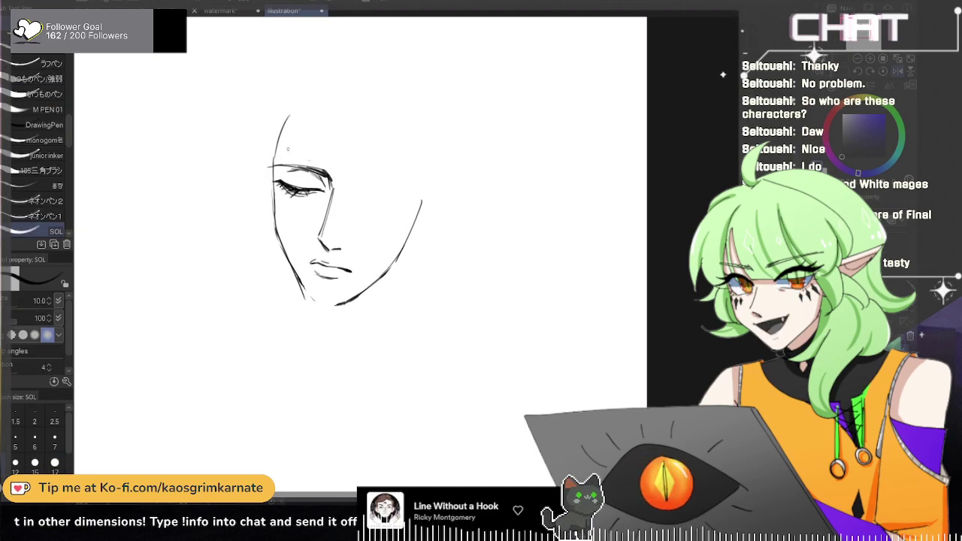
drag(299, 114, 277, 177)
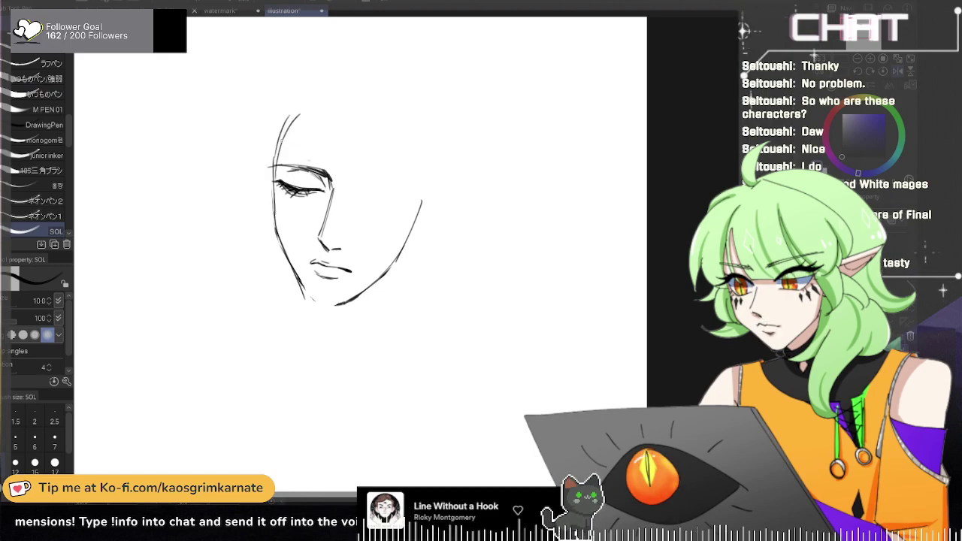
drag(275, 231, 310, 298)
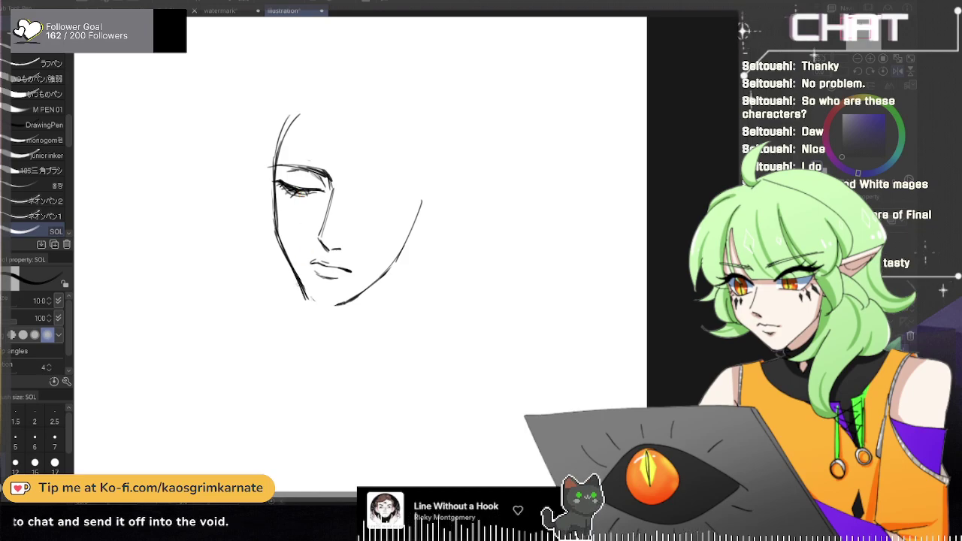
key(e)
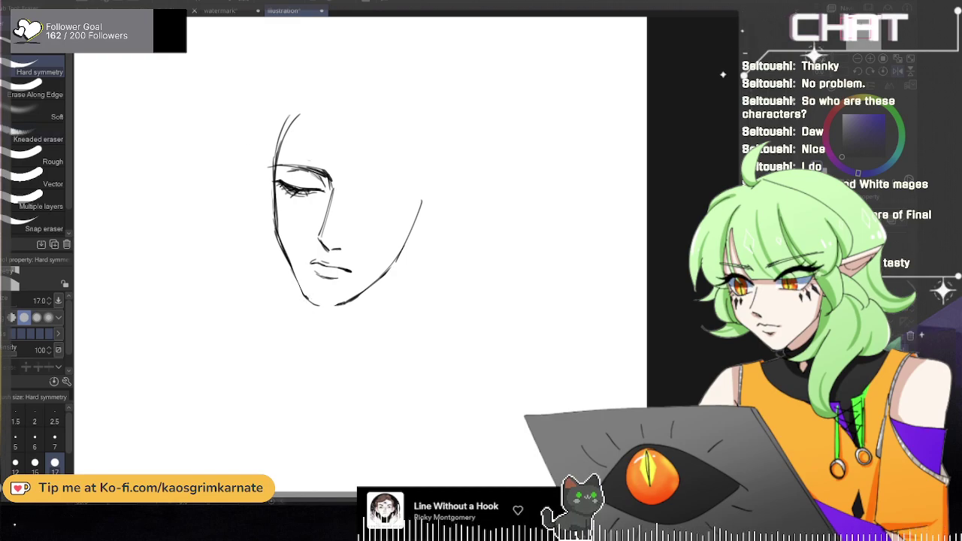
key(p)
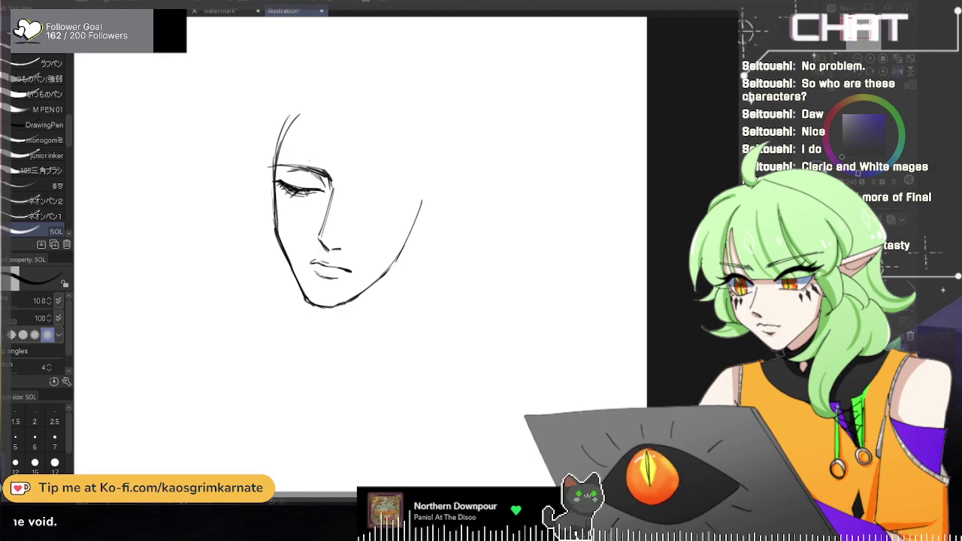
key(h)
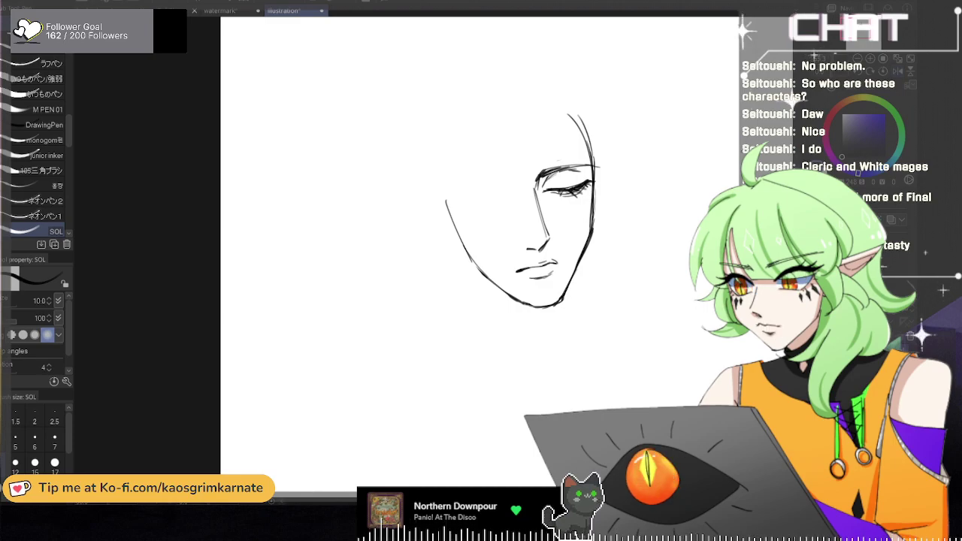
scroll(743, 153, down, 1)
scroll(745, 146, up, 2)
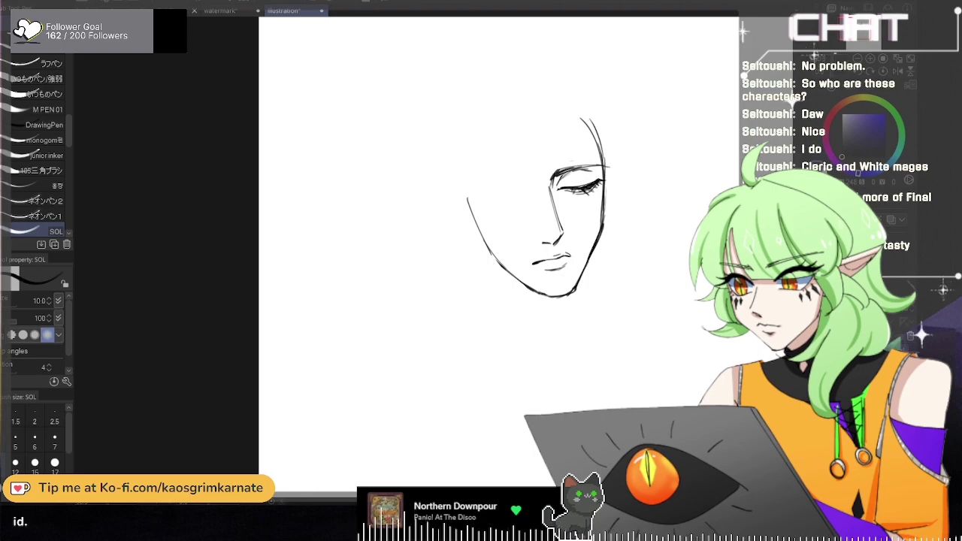
scroll(553, 85, down, 2)
key(ctrl+plus)
key(ctrl+plus)
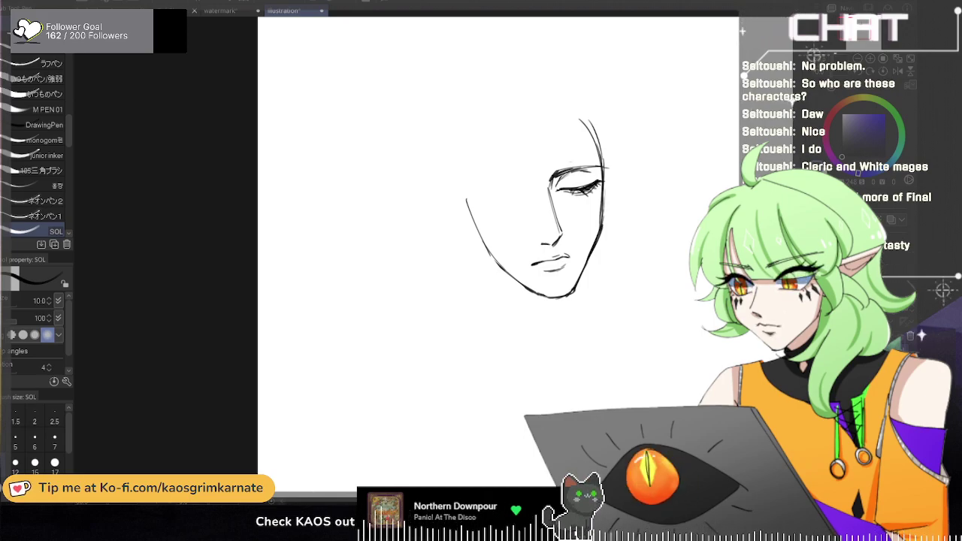
Step: Thicken the eyebrow with strokes along its arch and darken the upper lash line of the closed eye
drag(535, 218, 412, 218)
scroll(436, 210, down, 3)
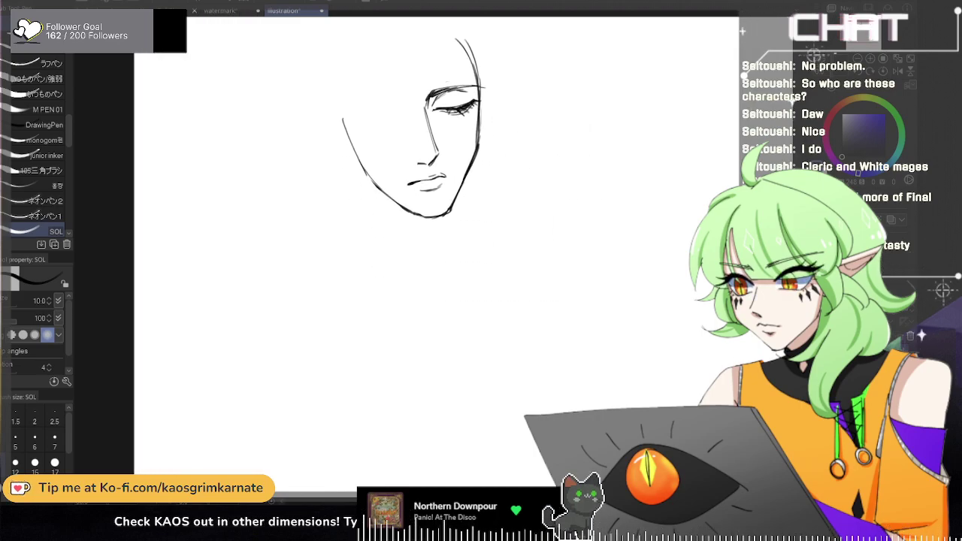
scroll(486, 189, up, 2)
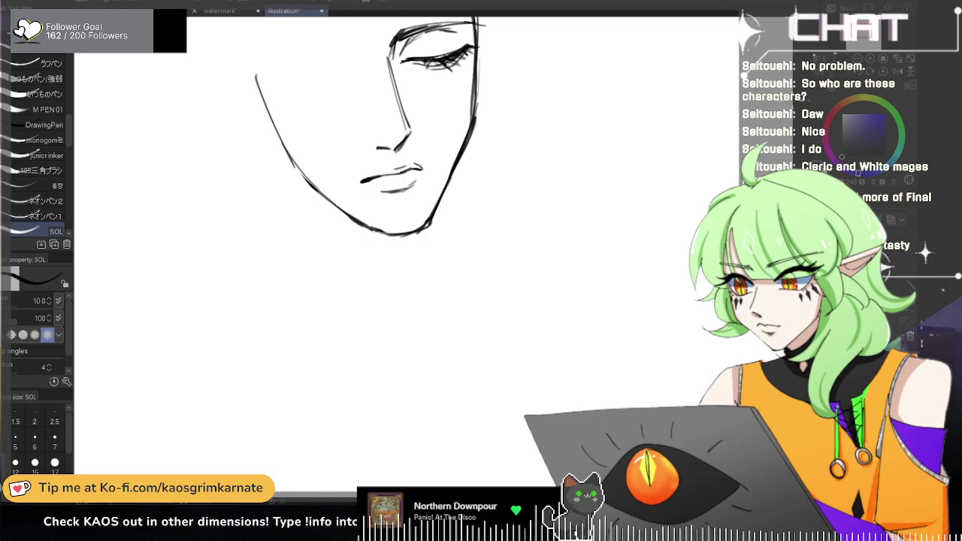
scroll(478, 158, up, 3)
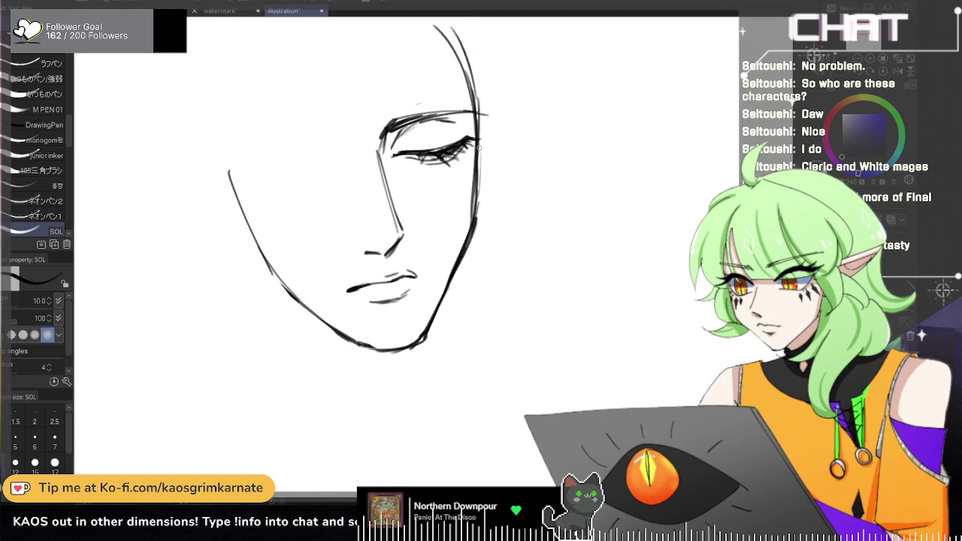
drag(390, 125, 457, 109)
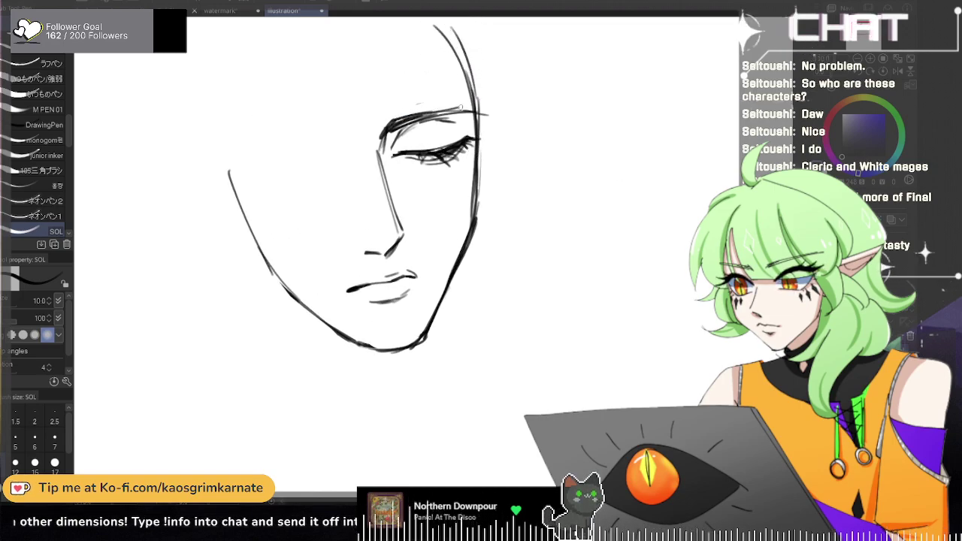
drag(385, 137, 463, 112)
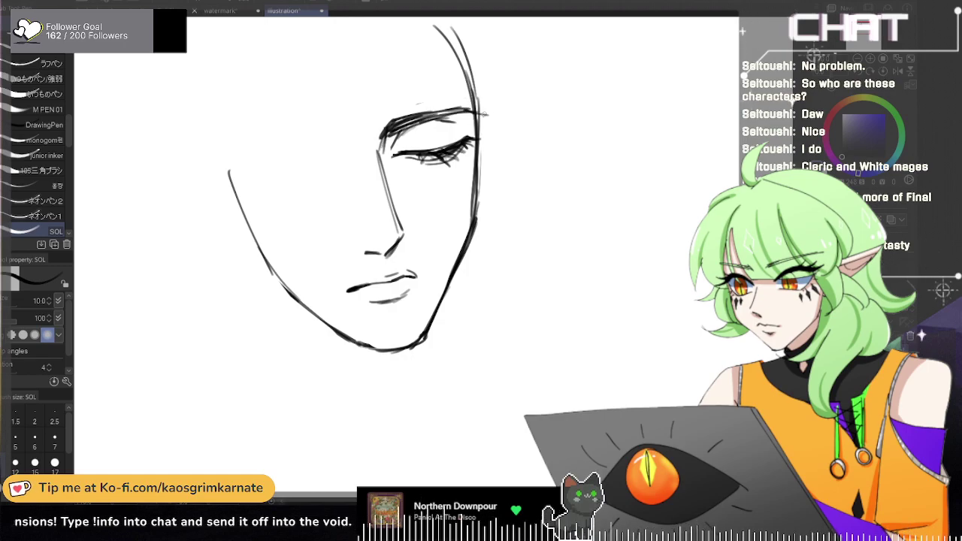
drag(428, 151, 467, 132)
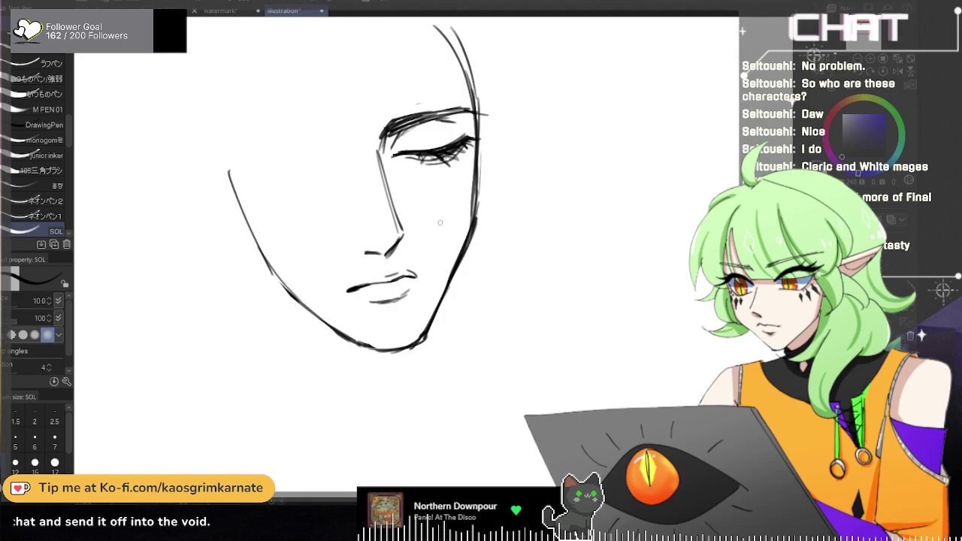
Step: Flip the canvas view and redraw the short upper lip stroke at the far corner of the mouth
key(h)
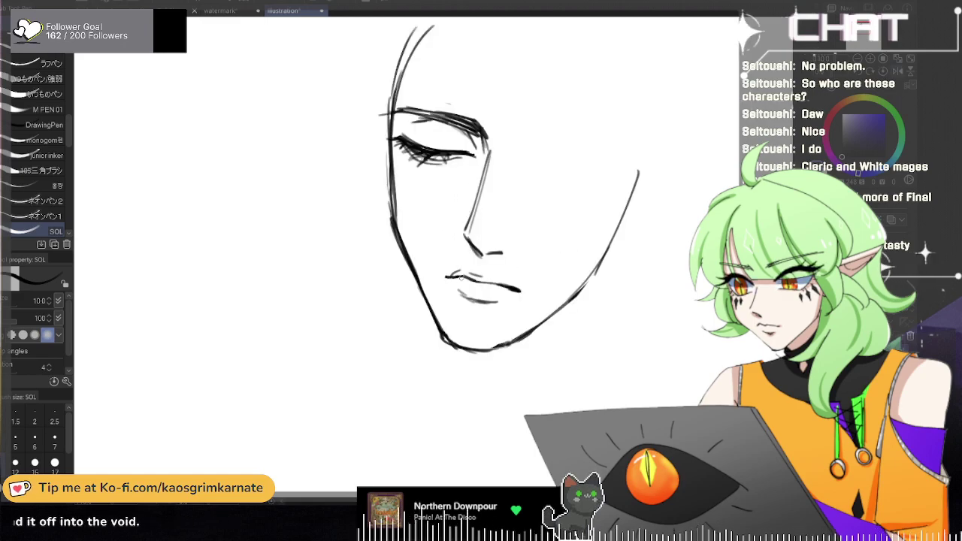
key(ctrl+z)
drag(449, 279, 460, 276)
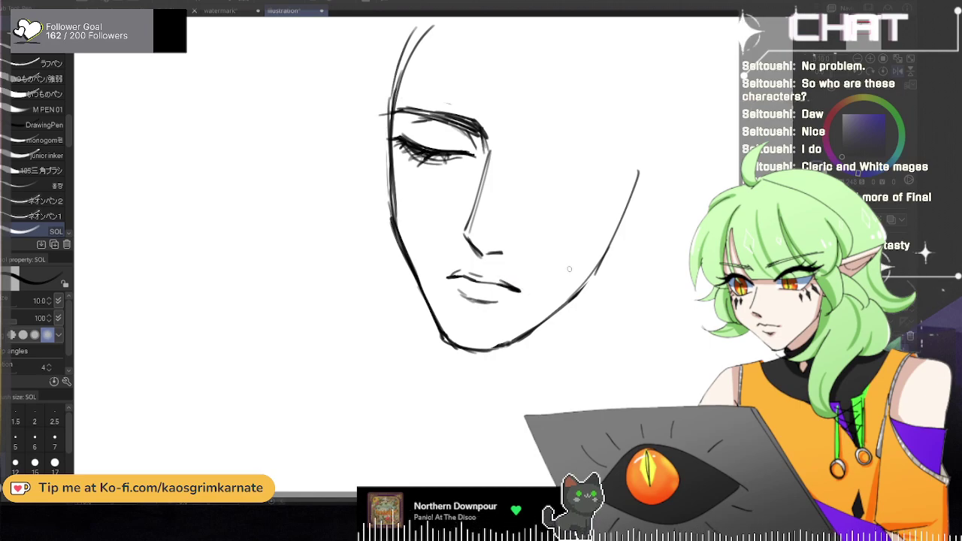
Step: Reinforce the inner face contour beside the eye and erase the duplicate outer contour from the forehead to the cheek
scroll(569, 269, down, 4)
scroll(577, 263, up, 3)
drag(412, 158, 406, 191)
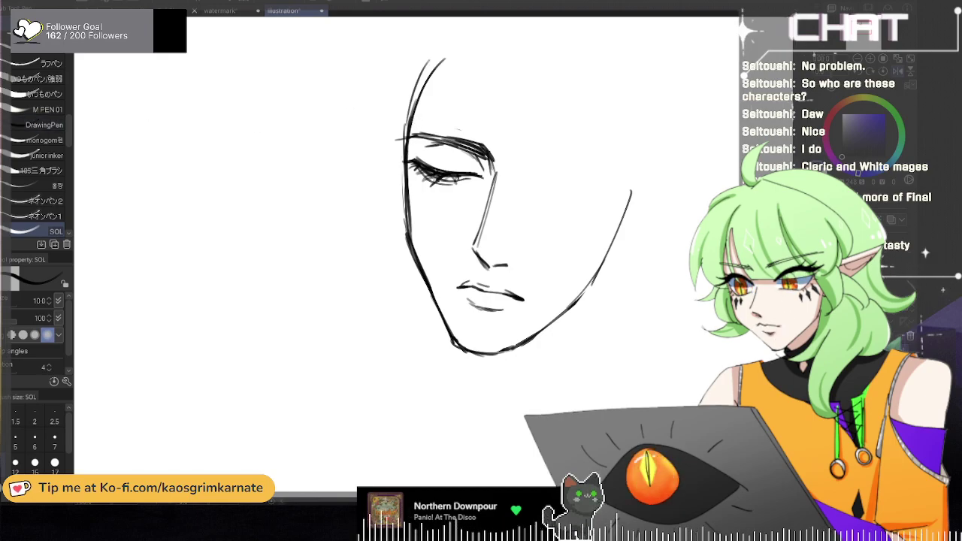
key(e)
drag(403, 122, 399, 228)
drag(402, 138, 403, 242)
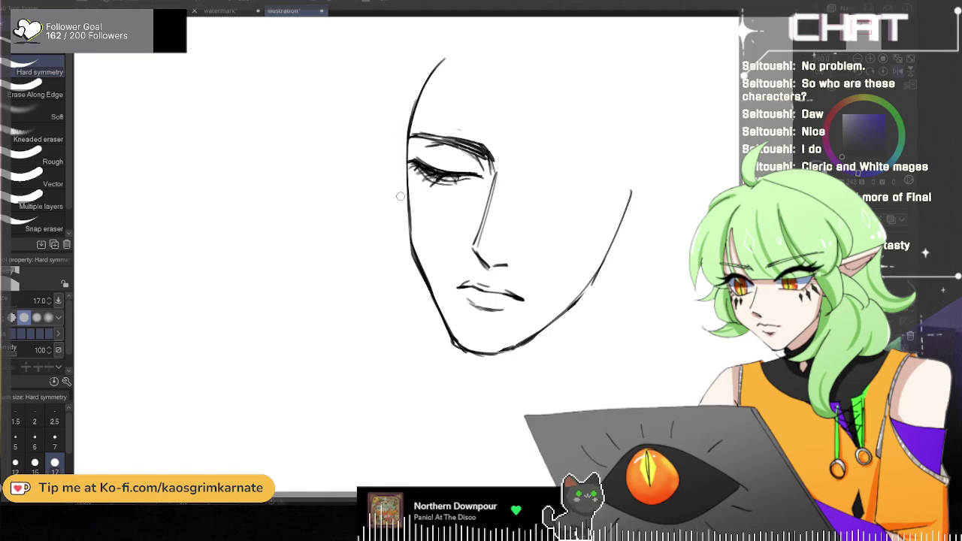
Step: Erase the rough inner edge of the chin line to thin it below the mouth
scroll(601, 151, down, 2)
scroll(522, 199, up, 3)
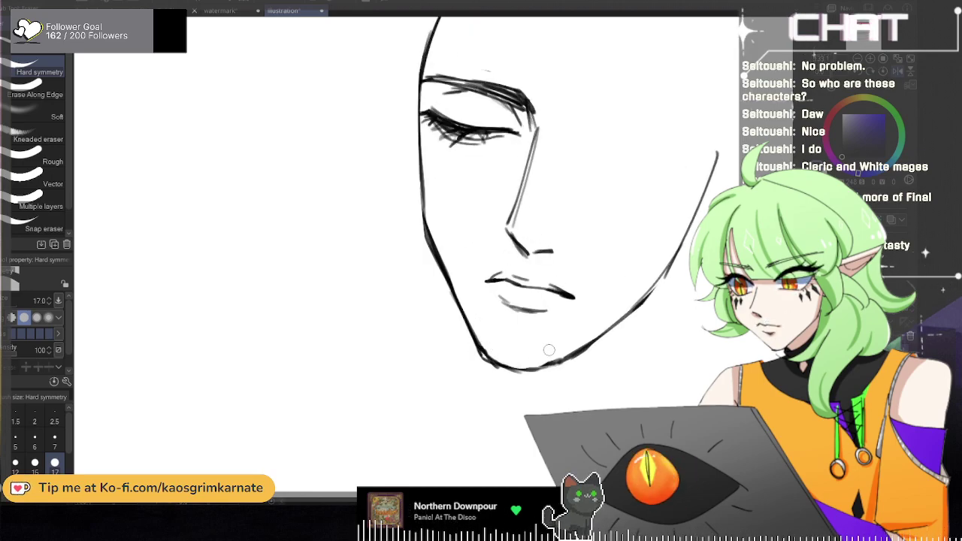
drag(530, 360, 586, 334)
scroll(585, 223, down, 3)
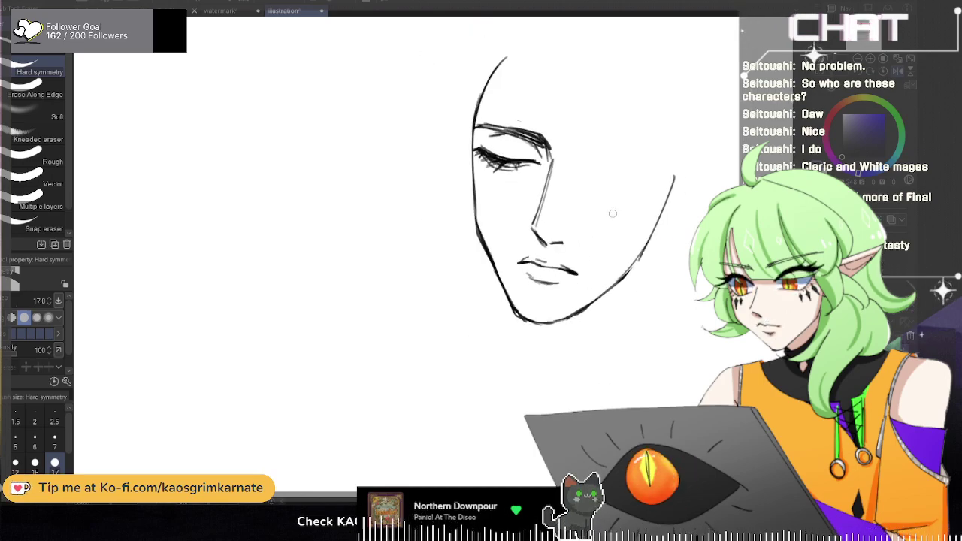
Step: Flip the canvas view and erase the outer edge of the cheek contour to soften the angle beside the nose
key(h)
scroll(409, 257, up, 3)
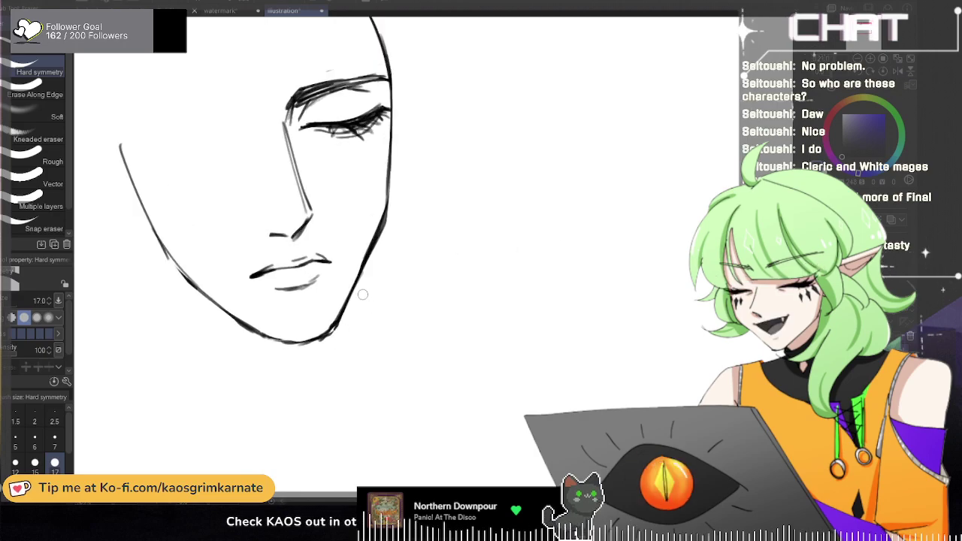
scroll(405, 235, down, 4)
scroll(401, 223, up, 3)
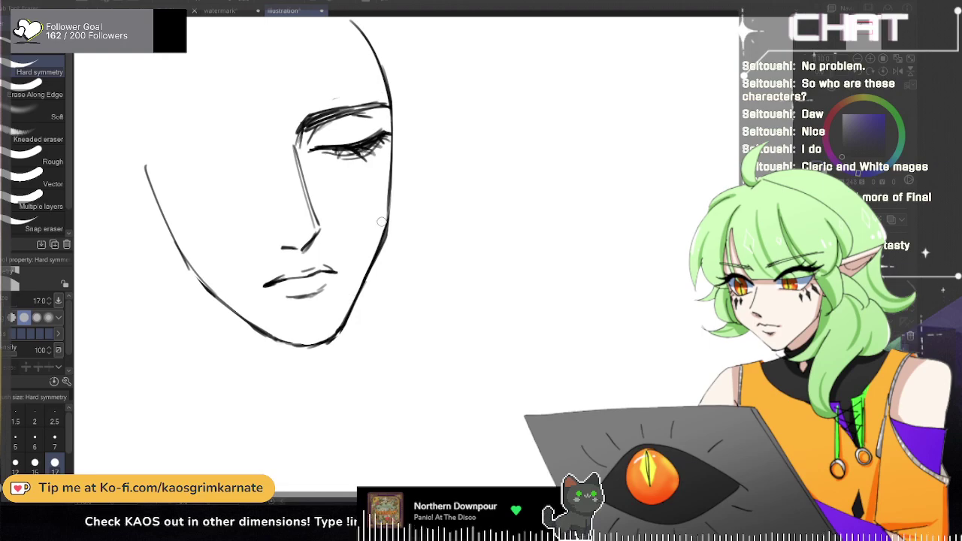
drag(399, 191, 382, 263)
scroll(418, 199, down, 3)
scroll(411, 187, up, 3)
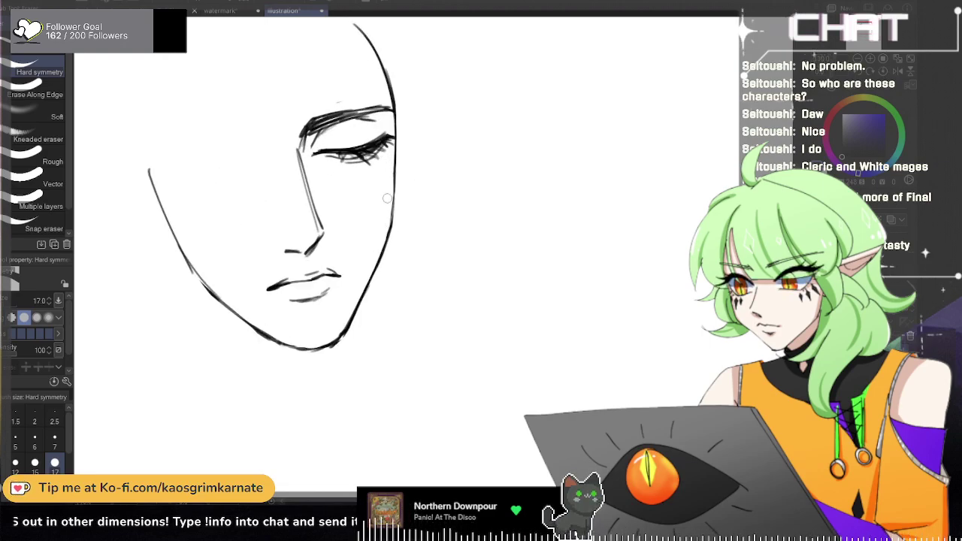
Step: Thicken the face contour from the eyebrow's outer end down to the cheek, undoing strokes that miss the line
key(p)
mouse_move(395, 112)
mouse_down()
mouse_move(392, 206)
mouse_move(394, 104)
mouse_move(391, 219)
mouse_up()
key(ctrl+z)
key(ctrl+z)
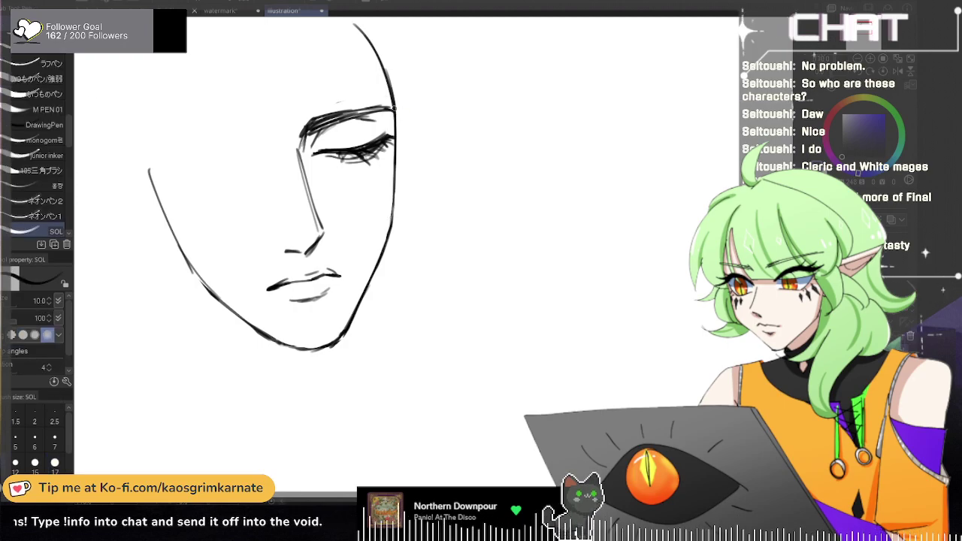
drag(394, 111, 392, 203)
drag(396, 154, 386, 234)
key(ctrl+z)
mouse_move(396, 166)
mouse_down()
mouse_move(392, 224)
mouse_move(392, 209)
mouse_up()
key(ctrl+z)
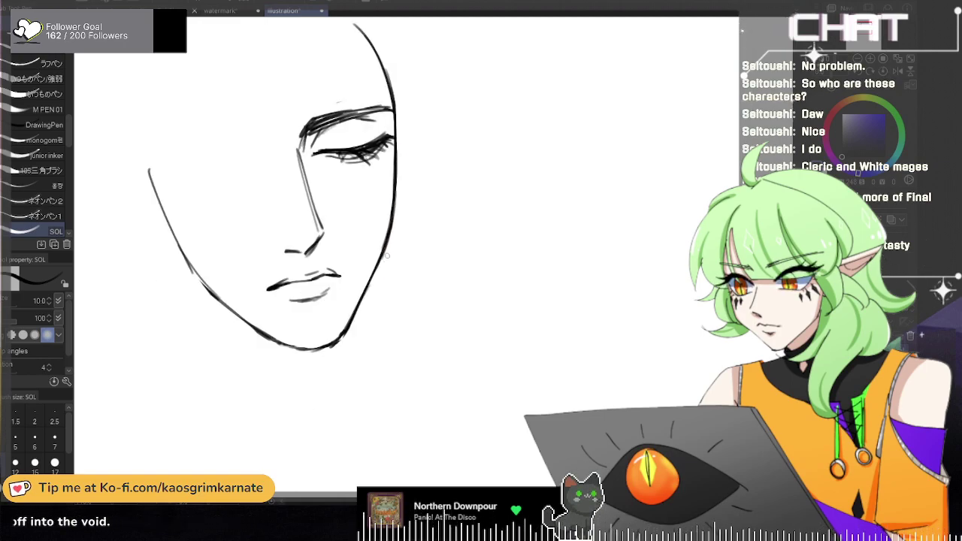
scroll(444, 193, down, 3)
scroll(438, 187, up, 3)
drag(378, 74, 409, 152)
key(ctrl+z)
drag(378, 76, 399, 107)
key(ctrl+z)
Step: Erase the upper tip of the forehead line to shorten it
key(e)
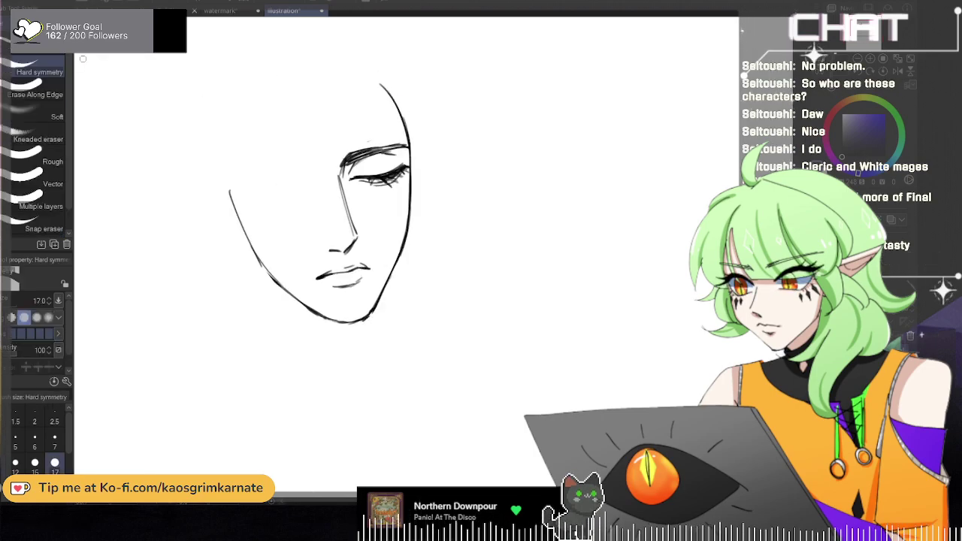
mouse_move(372, 76)
mouse_down()
mouse_move(393, 114)
mouse_move(385, 98)
mouse_up()
click(2, 135)
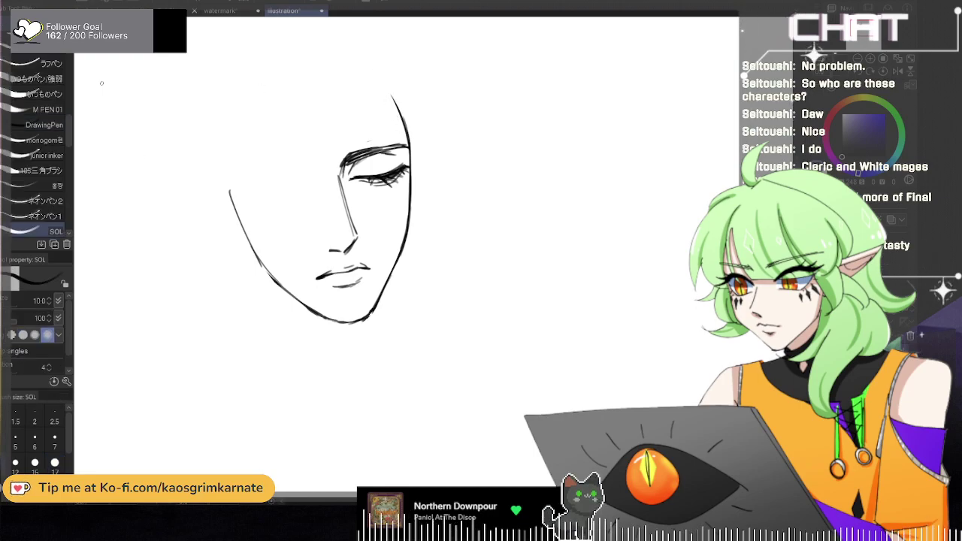
Step: Flip the canvas view and sketch a second eyebrow on the blank side of the face, starting at its inner end
key(h)
scroll(581, 157, up, 3)
key(ctrl+z)
drag(535, 174, 567, 168)
mouse_move(539, 172)
mouse_down()
mouse_move(633, 185)
mouse_move(570, 181)
mouse_move(649, 200)
mouse_up()
key(ctrl+z)
key(ctrl+z)
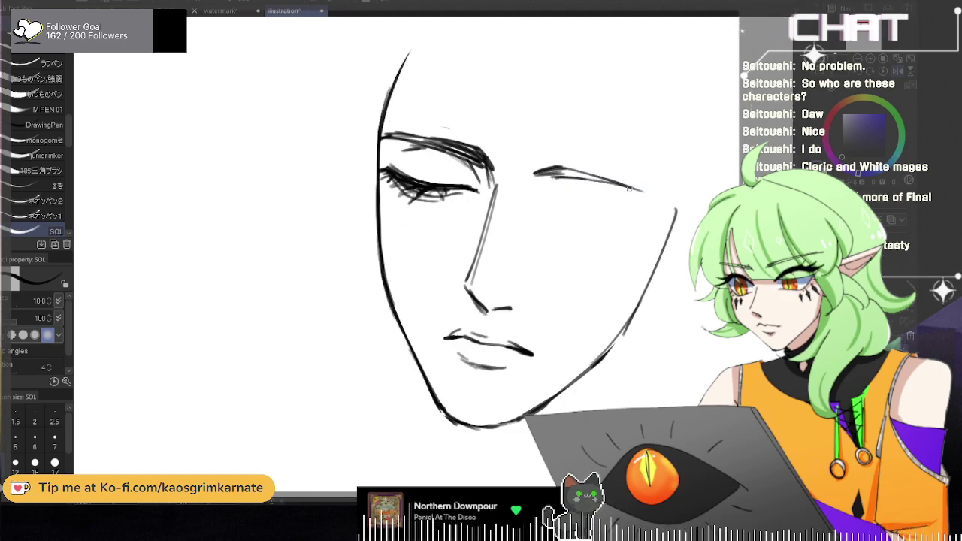
Step: Replace the second eyebrow's long stroke with a firmer arched stroke reaching toward the face contour
key(ctrl+z)
key(ctrl+z)
mouse_move(564, 169)
mouse_down()
mouse_move(656, 198)
mouse_move(551, 176)
mouse_move(657, 199)
mouse_up()
key(ctrl+z)
key(ctrl+z)
key(ctrl+z)
key(ctrl+z)
drag(557, 177, 648, 192)
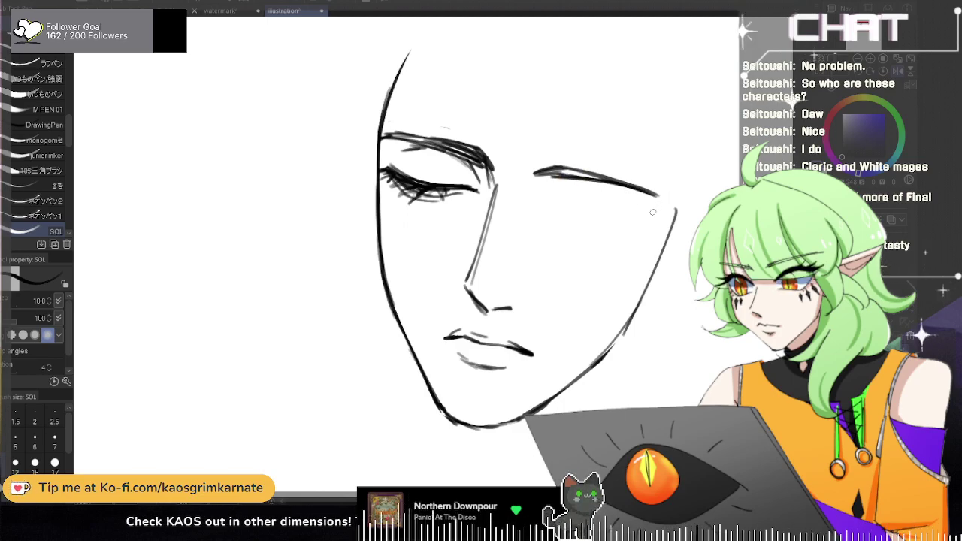
Step: Flip the canvas view and add a stroke along the second eyebrow's upper edge, extending its outer end
key(h)
mouse_move(210, 192)
mouse_down()
mouse_move(330, 167)
mouse_move(308, 165)
mouse_up()
key(ctrl+z)
key(ctrl+z)
drag(201, 193, 302, 166)
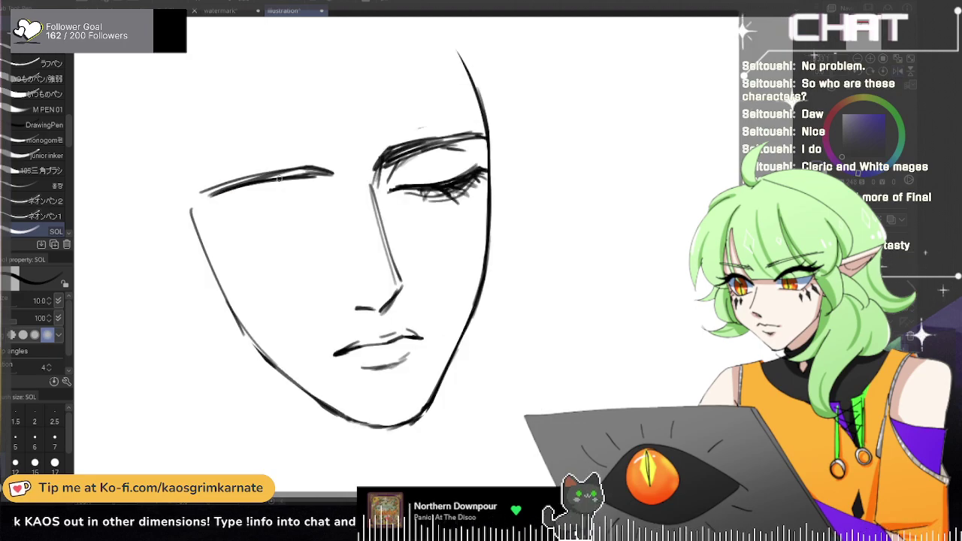
Step: Add a stroke along the second eyebrow and erase the stray line beneath its outer end
drag(224, 185, 317, 166)
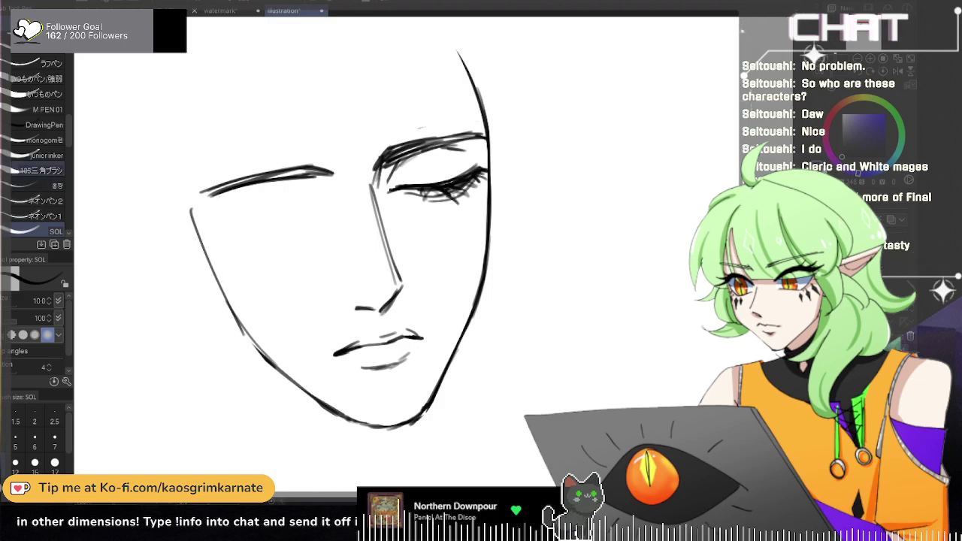
key(e)
drag(206, 198, 250, 190)
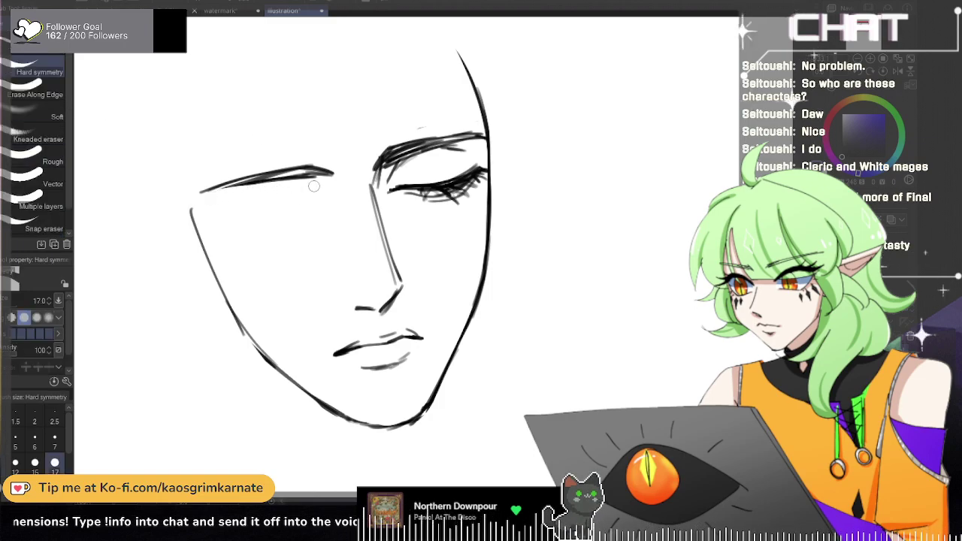
key(p)
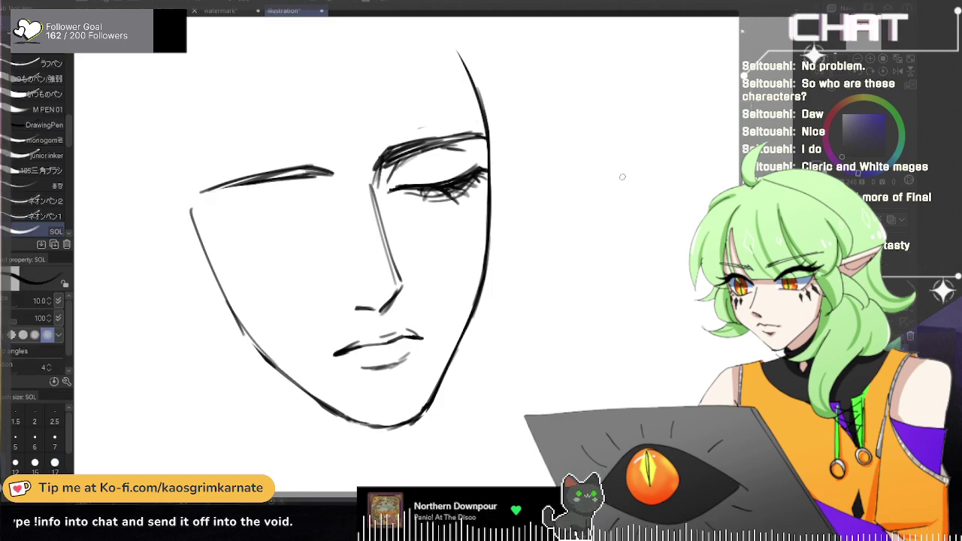
Step: Flip the canvas view and sketch the second closed eye below its eyebrow with curved upper and lower lid lines, redrawing unsatisfactory strokes
key(h)
scroll(529, 291, up, 1)
mouse_move(488, 310)
mouse_down()
mouse_move(520, 317)
mouse_move(517, 309)
mouse_up()
click(3, 183)
key(p)
key(ctrl+z)
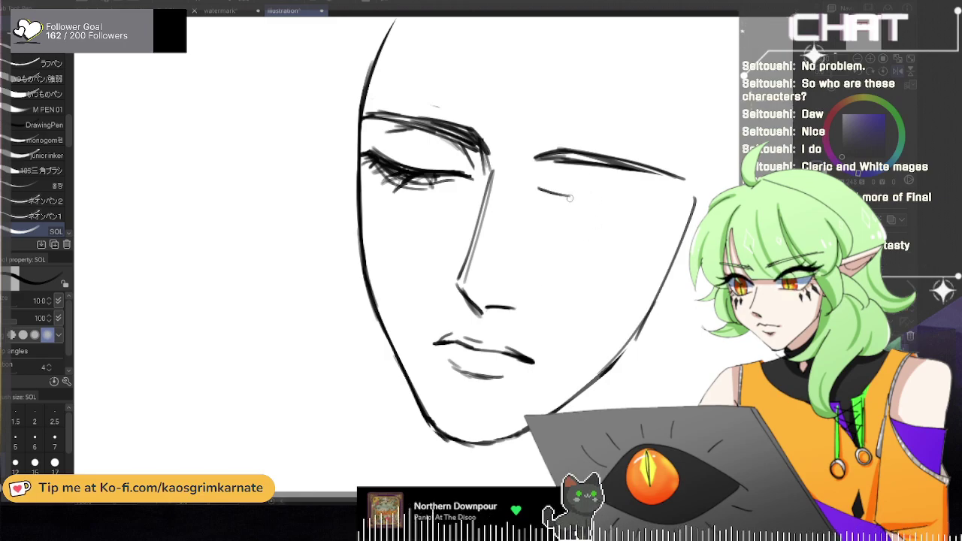
drag(548, 192, 601, 215)
key(ctrl+z)
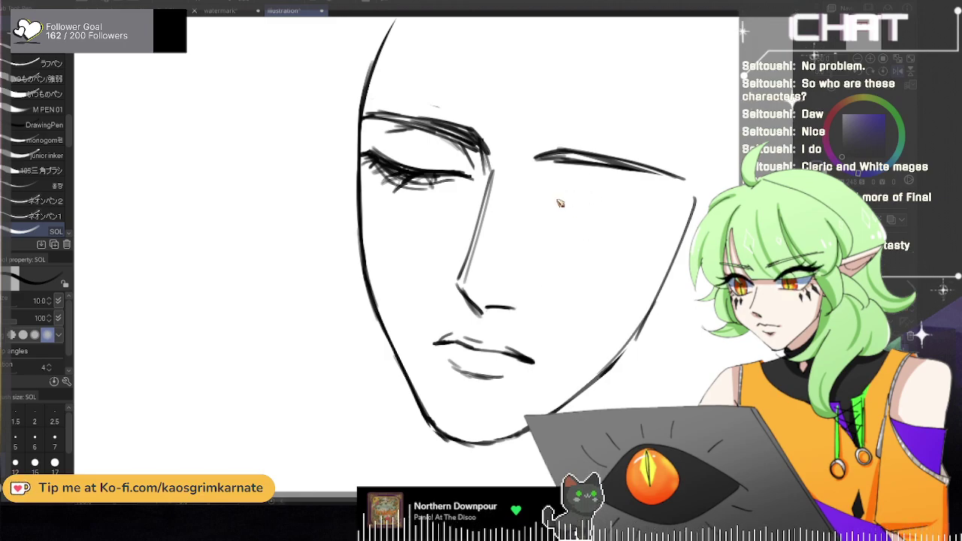
drag(541, 194, 590, 216)
key(ctrl+z)
mouse_move(541, 194)
mouse_down()
mouse_move(590, 212)
mouse_move(575, 203)
mouse_move(651, 216)
mouse_move(542, 200)
mouse_move(588, 224)
mouse_move(579, 220)
mouse_move(611, 222)
mouse_move(556, 211)
mouse_move(584, 223)
mouse_move(633, 222)
mouse_up()
key(ctrl+z)
key(ctrl+z)
scroll(677, 224, down, 1)
key(h)
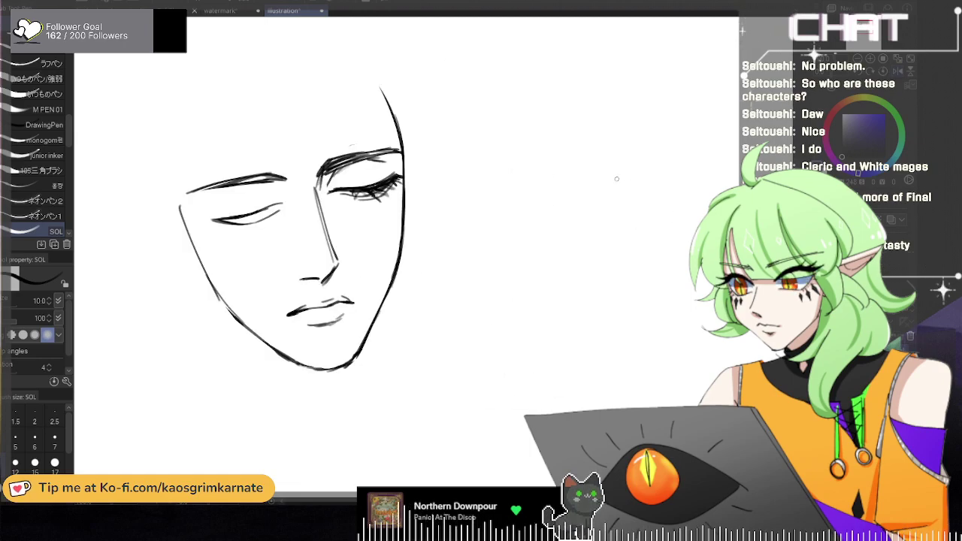
Step: Flip the canvas view and darken the second eye's upper lid, adding short lash strokes at its outer corner
scroll(209, 216, up, 2)
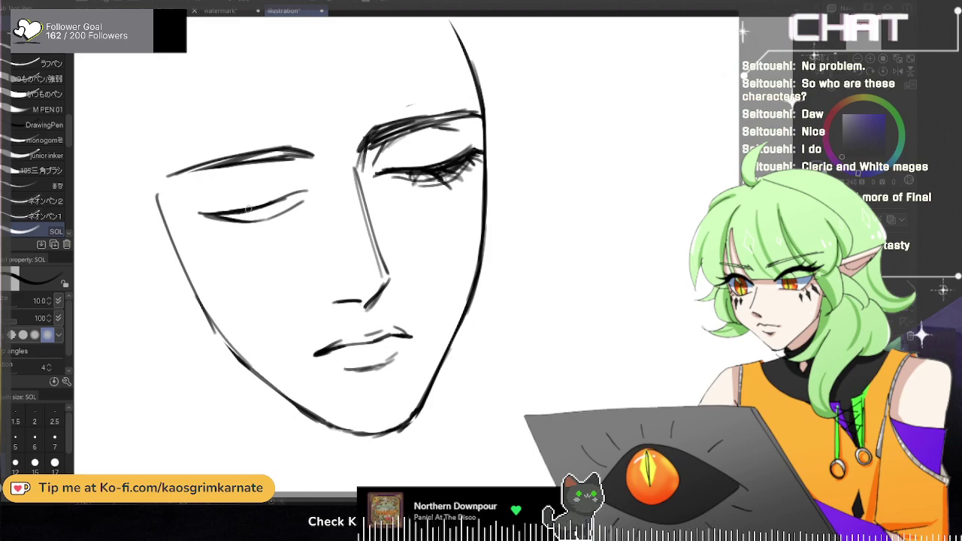
key(e)
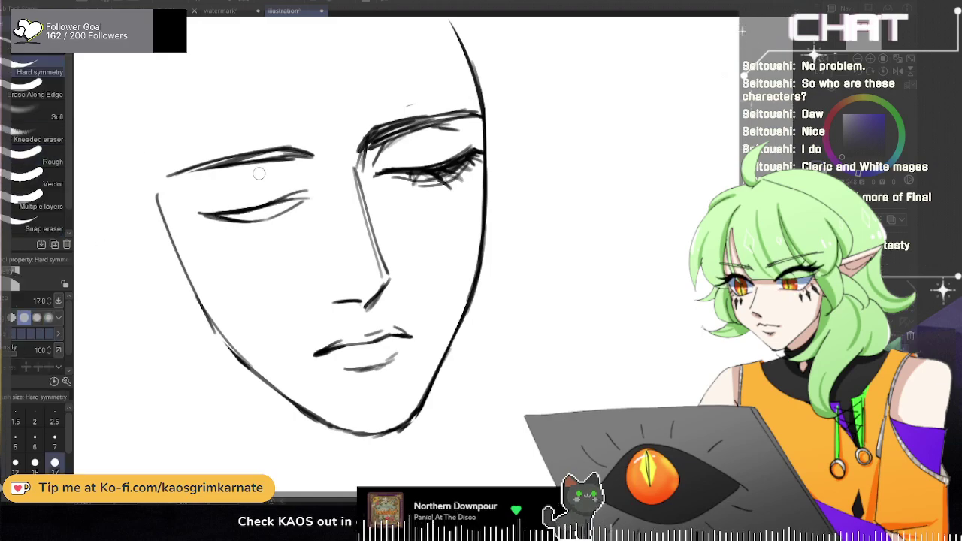
scroll(567, 172, down, 1)
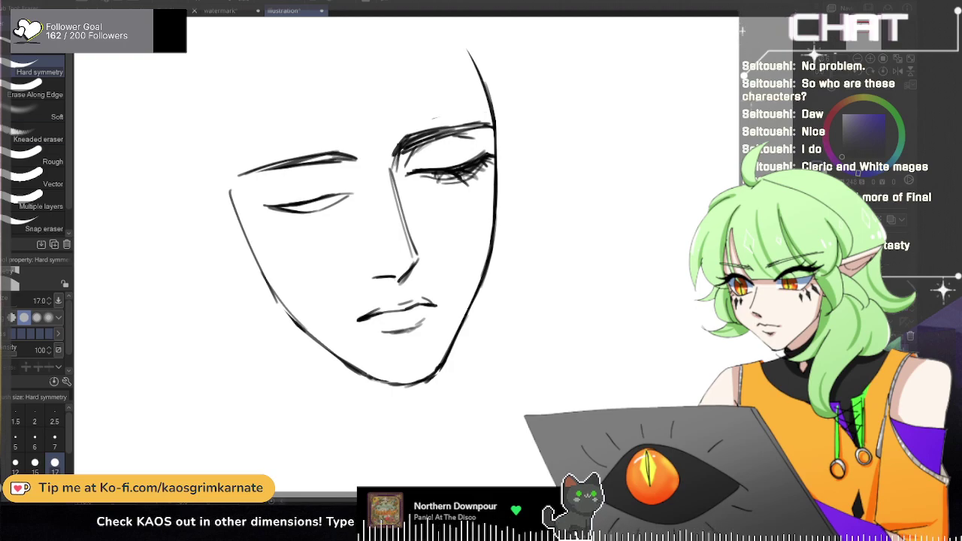
key(p)
key(h)
scroll(542, 198, up, 1)
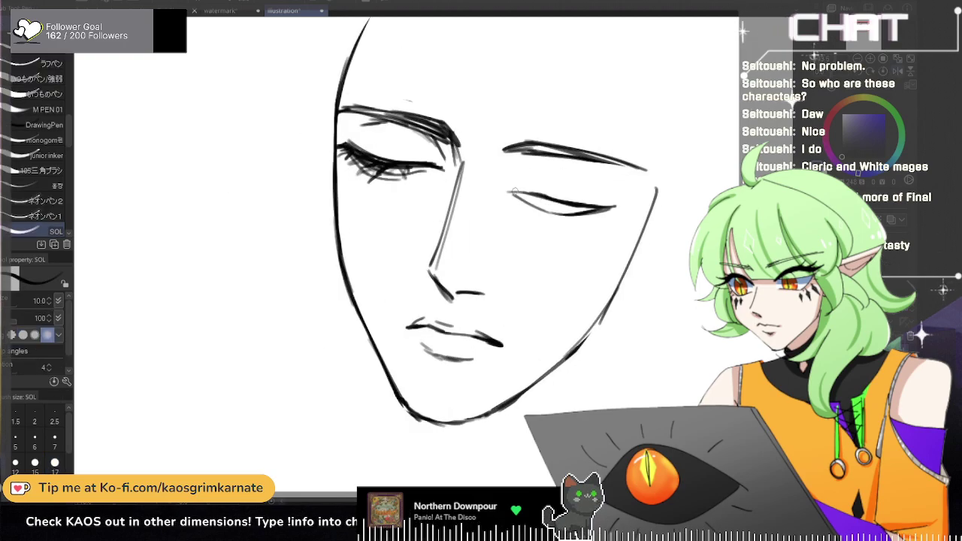
drag(516, 190, 621, 208)
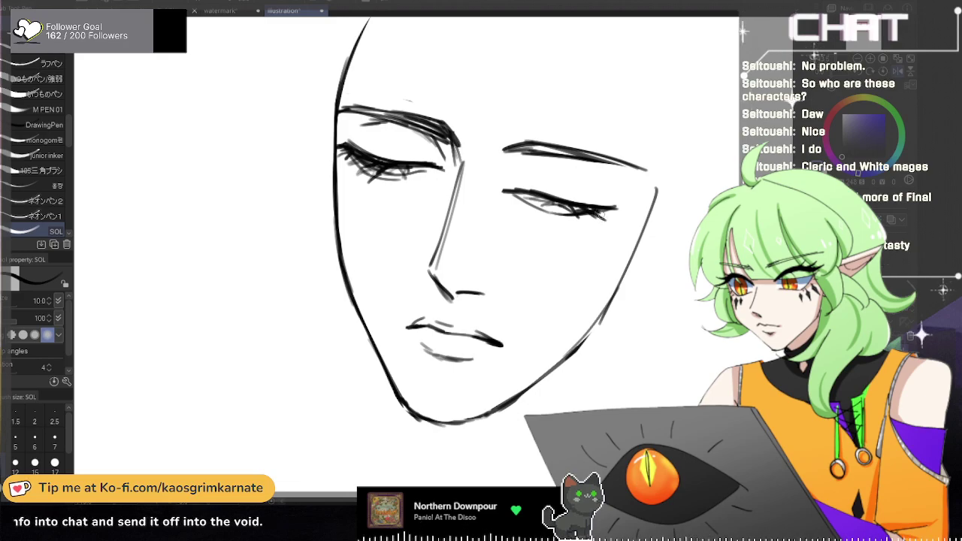
Step: Flip the canvas view and thicken the second eye's lid toward its inner corner, adding a short stroke at the outer end
key(h)
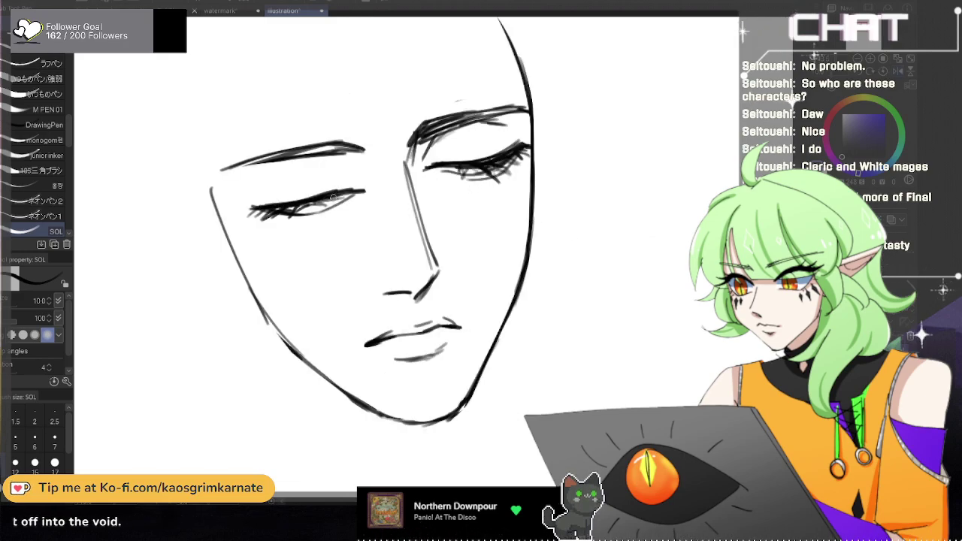
mouse_move(311, 203)
mouse_down()
mouse_move(287, 208)
mouse_move(359, 193)
mouse_up()
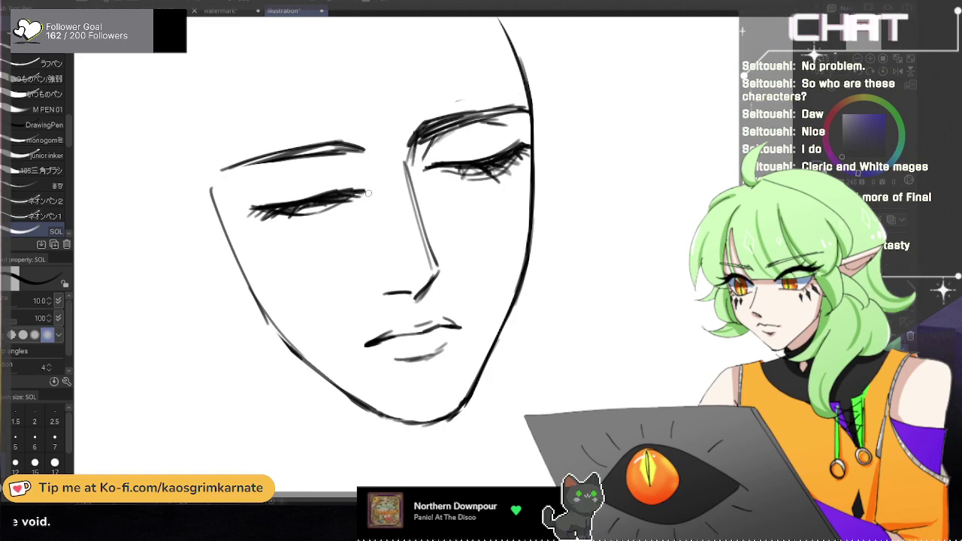
key(e)
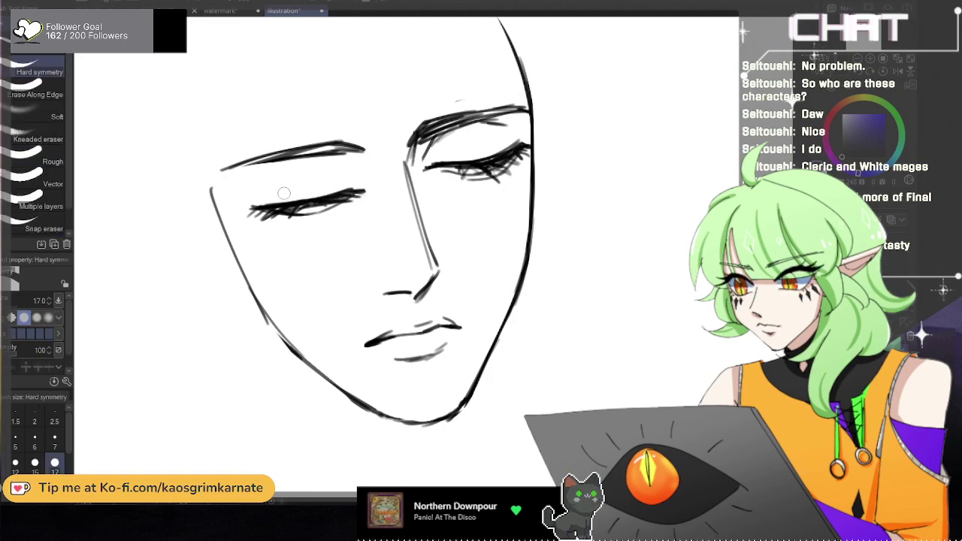
key(p)
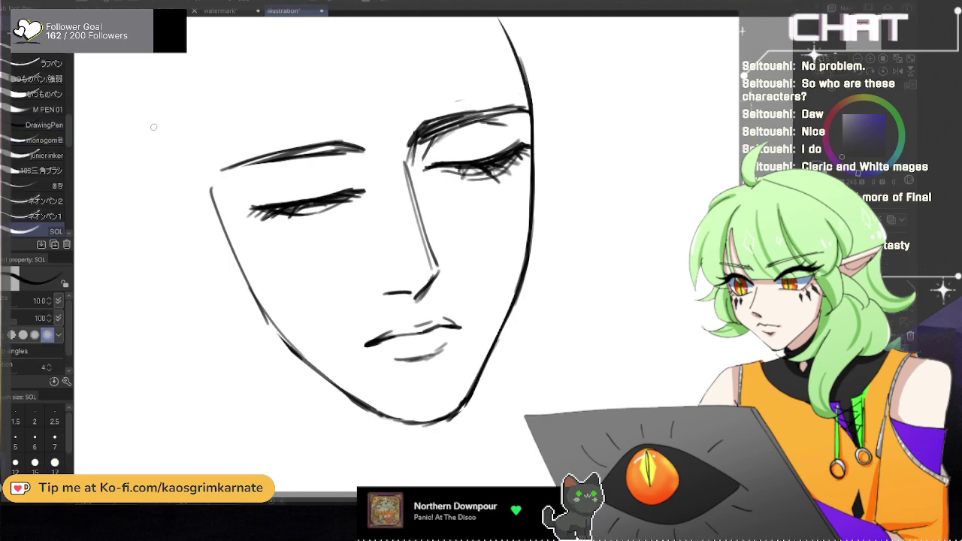
drag(251, 203, 273, 205)
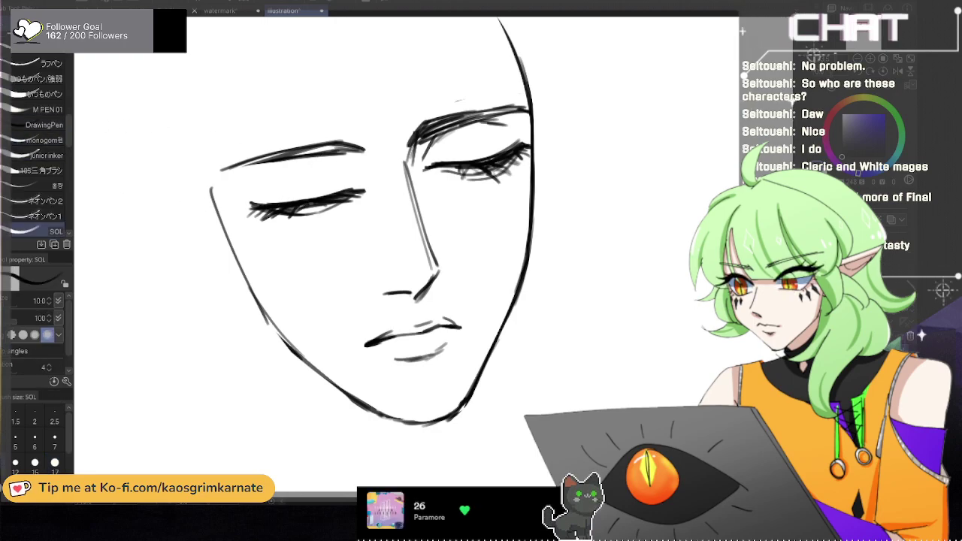
Step: Reduce the eraser size to 12 and trim the upper edge of the second eye's lid line
key(e)
key(bracketleft)
key(bracketleft)
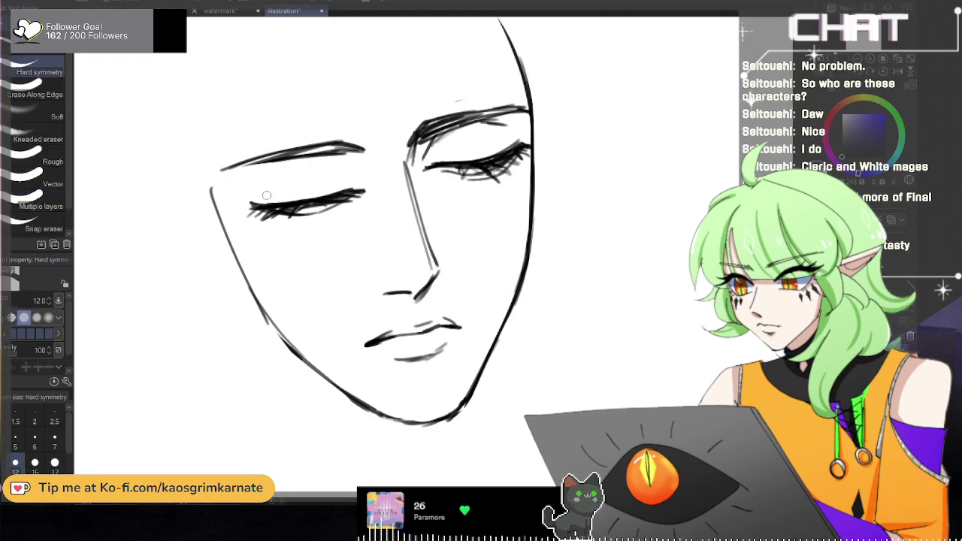
mouse_move(278, 195)
mouse_down()
mouse_move(323, 199)
mouse_move(267, 199)
mouse_move(339, 193)
mouse_up()
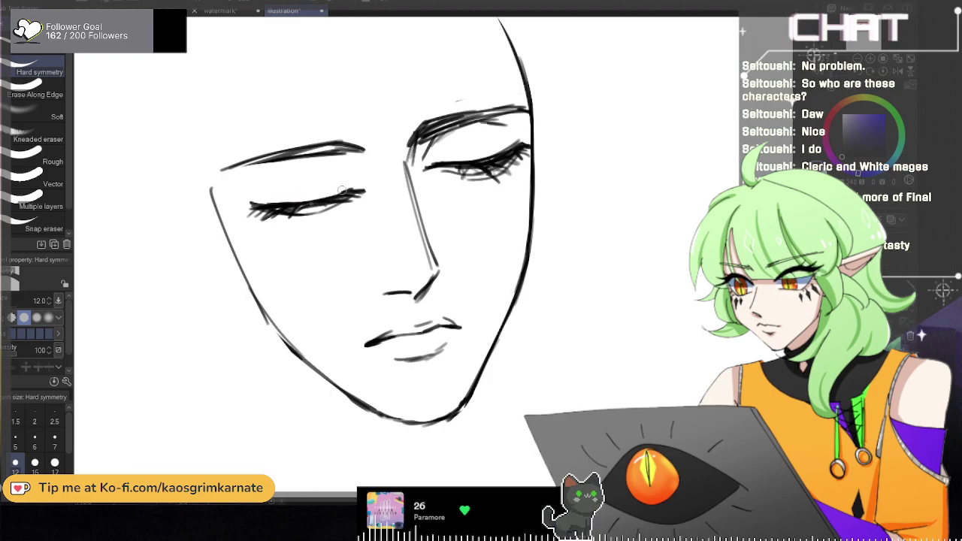
drag(272, 200, 355, 186)
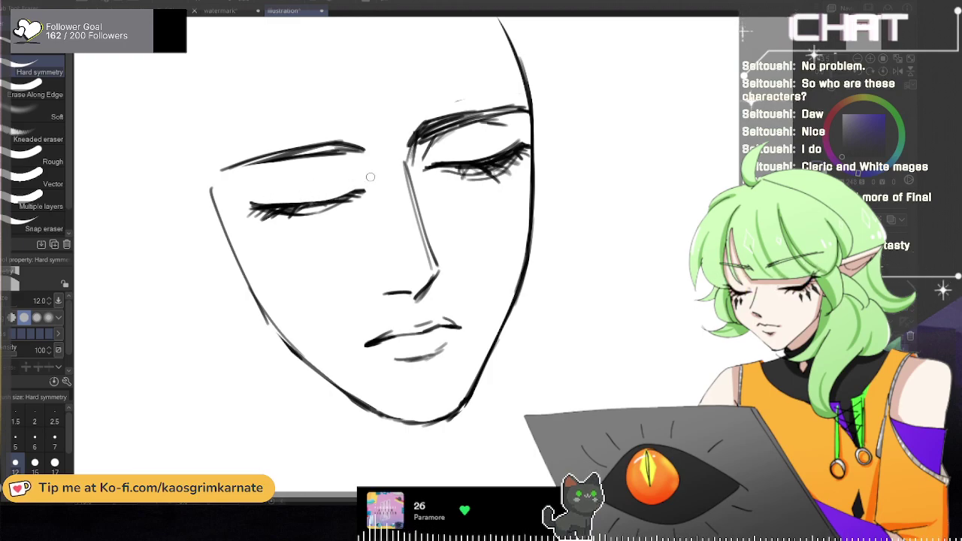
Step: Add pen strokes along both eyes' upper lids and light lash strokes beneath the second eye
key(p)
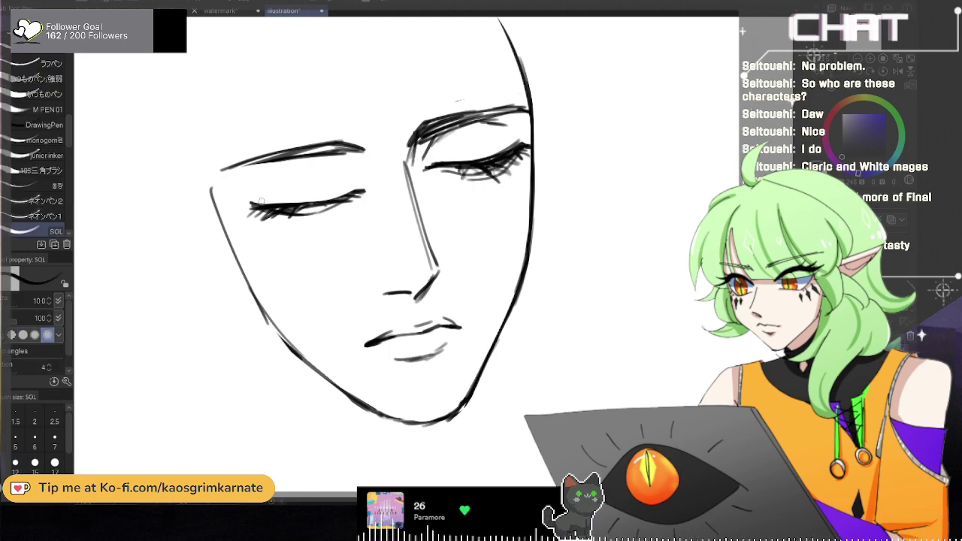
drag(255, 202, 344, 194)
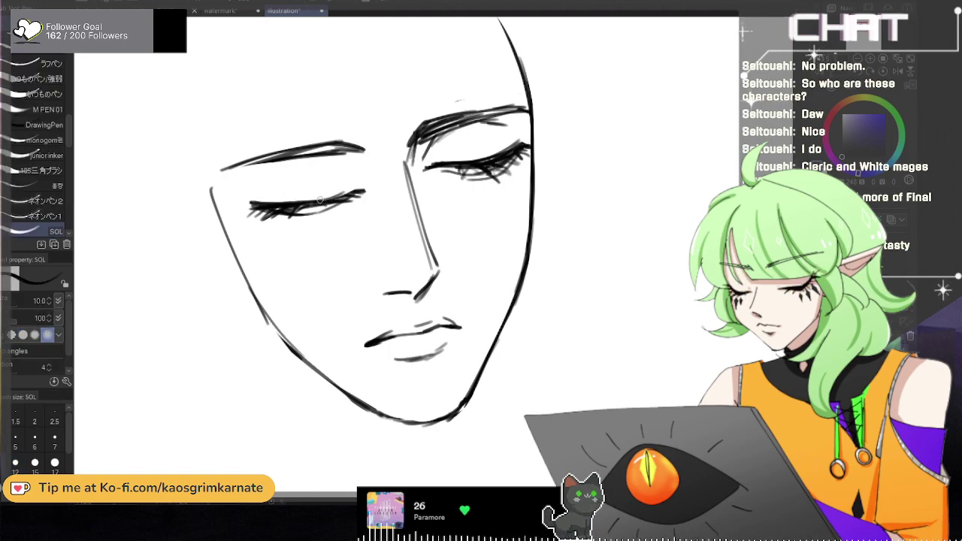
drag(425, 165, 511, 143)
drag(254, 202, 355, 184)
key(ctrl+z)
mouse_move(304, 200)
mouse_down()
mouse_move(359, 201)
mouse_move(294, 217)
mouse_up()
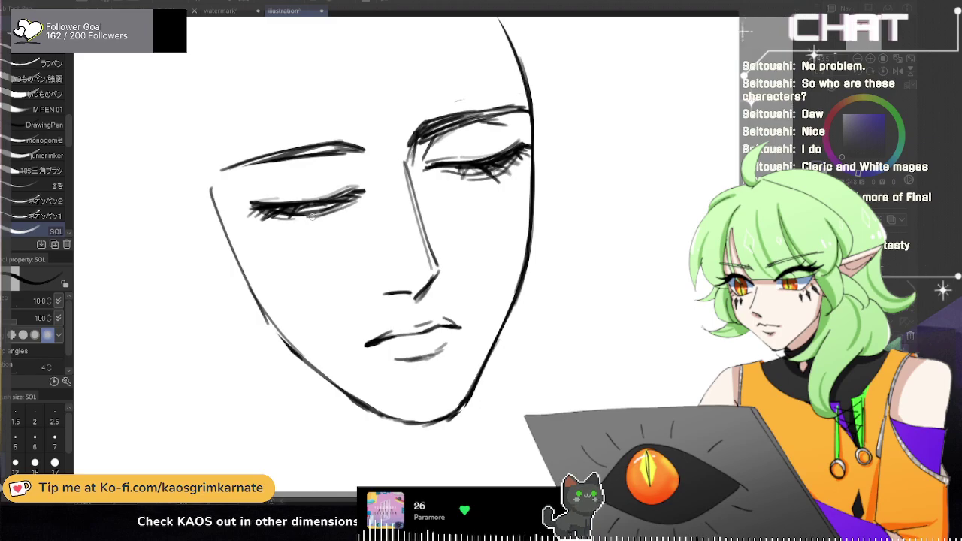
Step: Compare the face in flipped views and erase the inner end of the first eye's lid line to shorten it
scroll(540, 179, down, 2)
key(h)
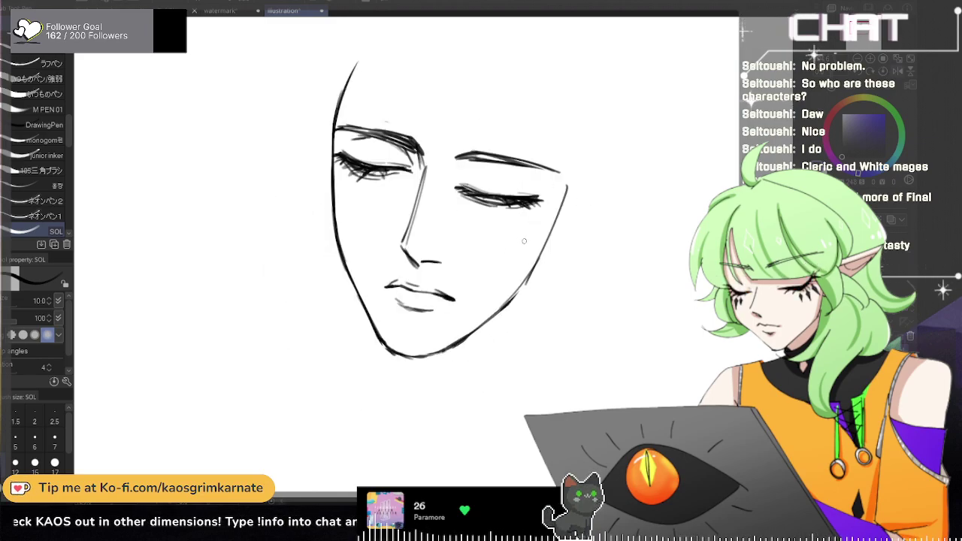
key(h)
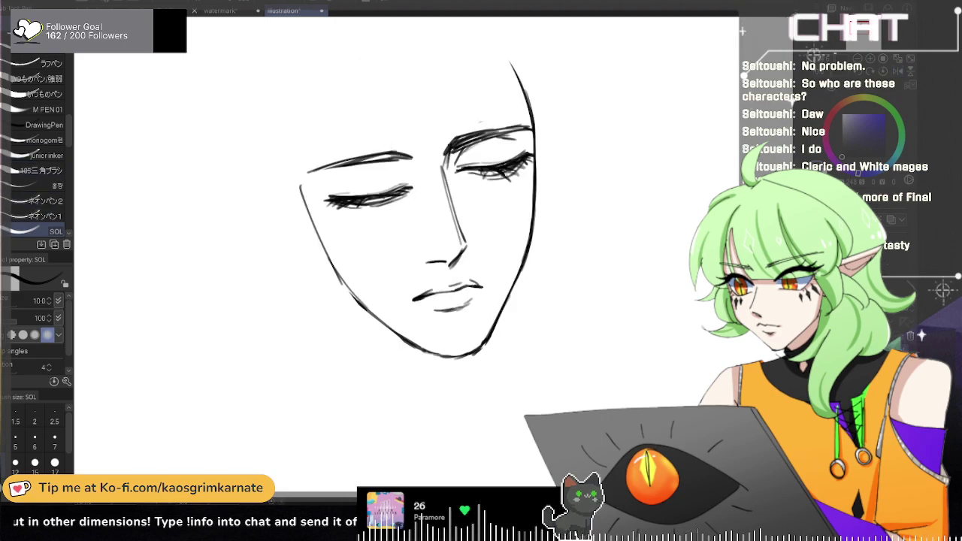
key(e)
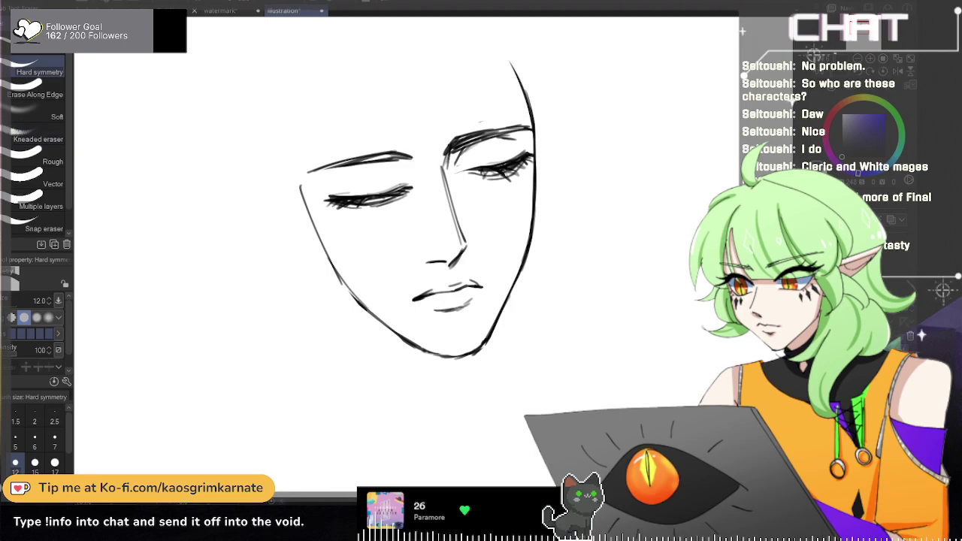
key(p)
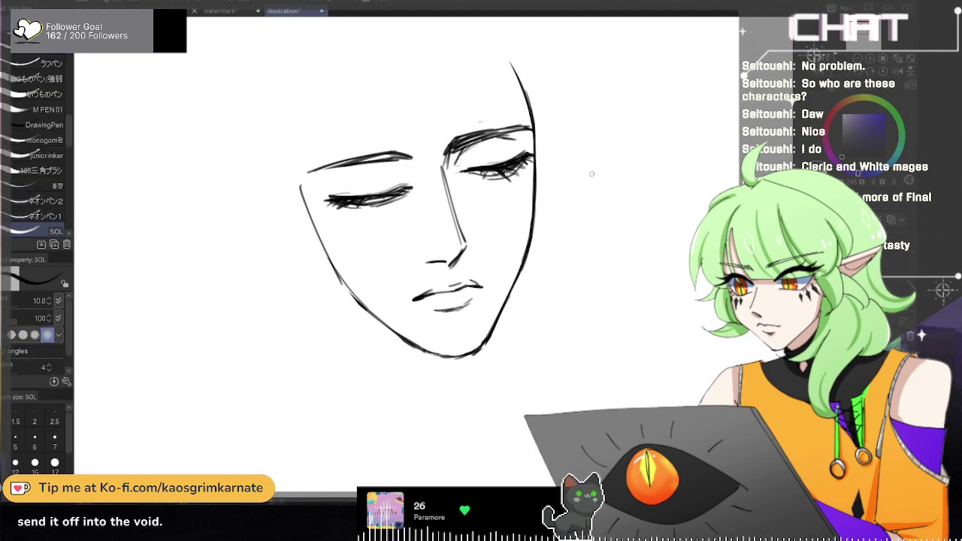
key(h)
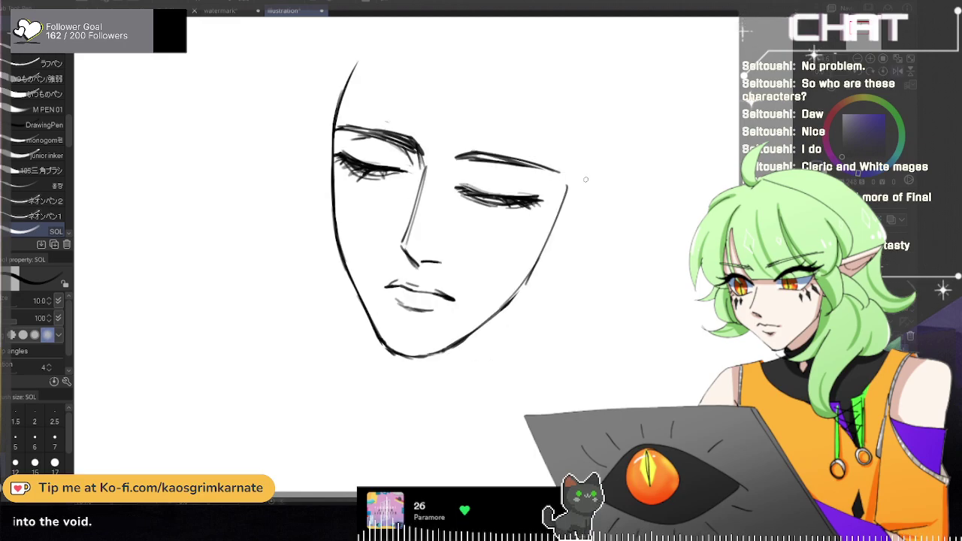
scroll(585, 180, down, 1)
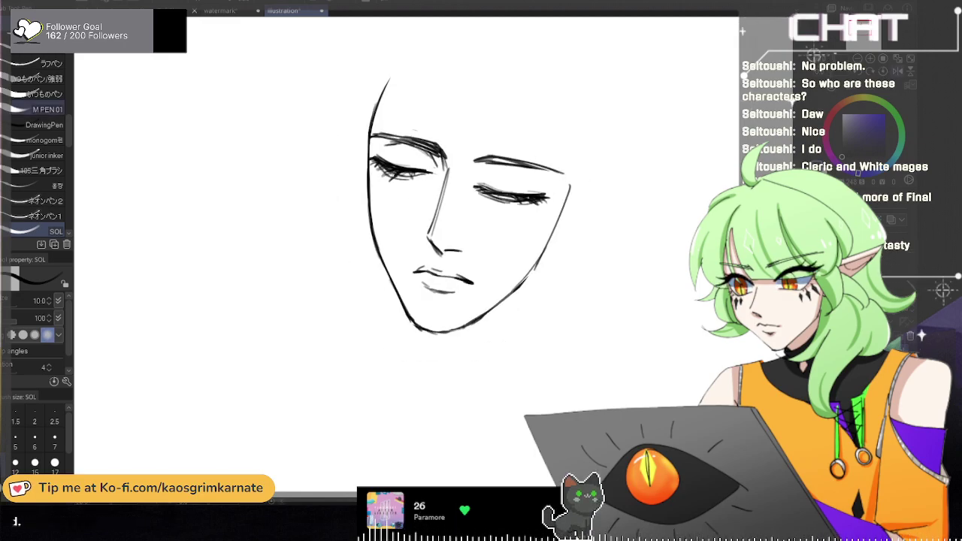
Step: Select the second eye, move it slightly up and outward, and clear the selection
key(m)
mouse_move(473, 176)
mouse_down()
mouse_move(530, 176)
mouse_move(475, 177)
mouse_up()
key(k)
drag(521, 199, 523, 196)
key(ctrl+d)
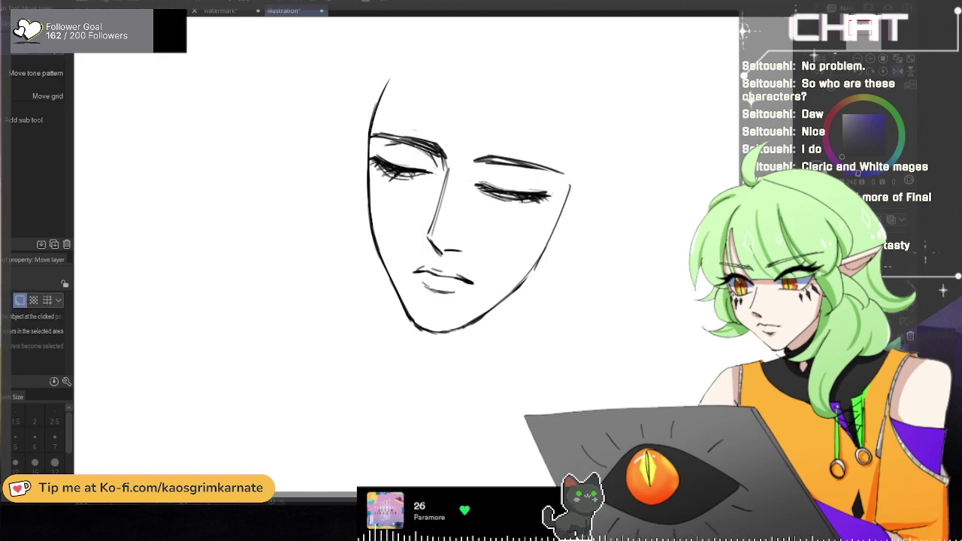
Step: Extend the second eyebrow's inner end and sketch light crease strokes above the second eye's inner corner
key(p)
drag(468, 160, 487, 156)
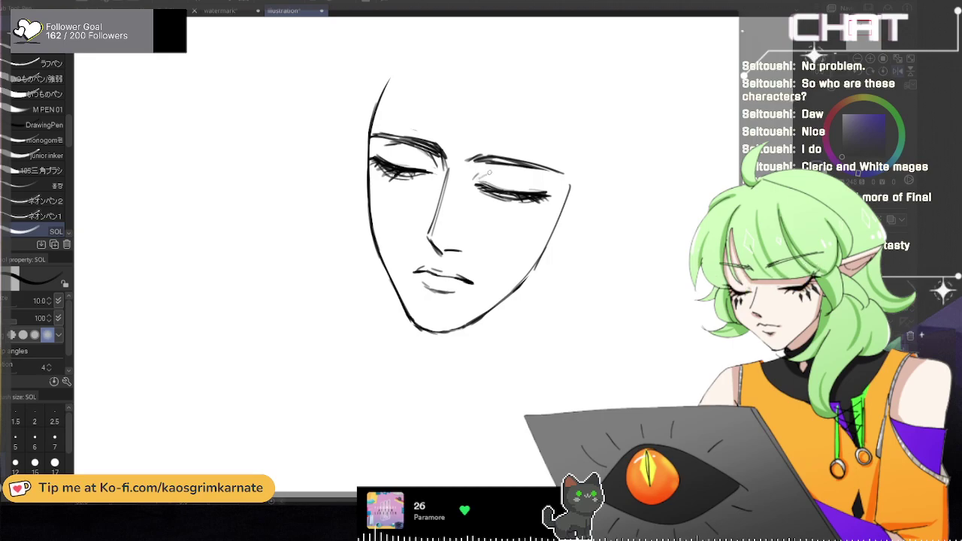
drag(485, 181, 498, 183)
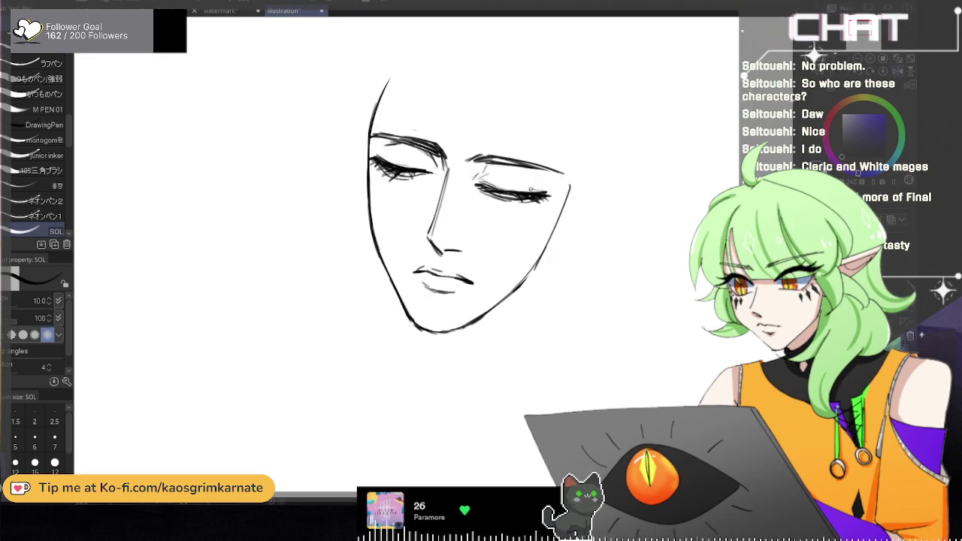
Step: Flip the canvas view, trim the first eye's lashes with the eraser, undo the last pass, and flip the view back
key(h)
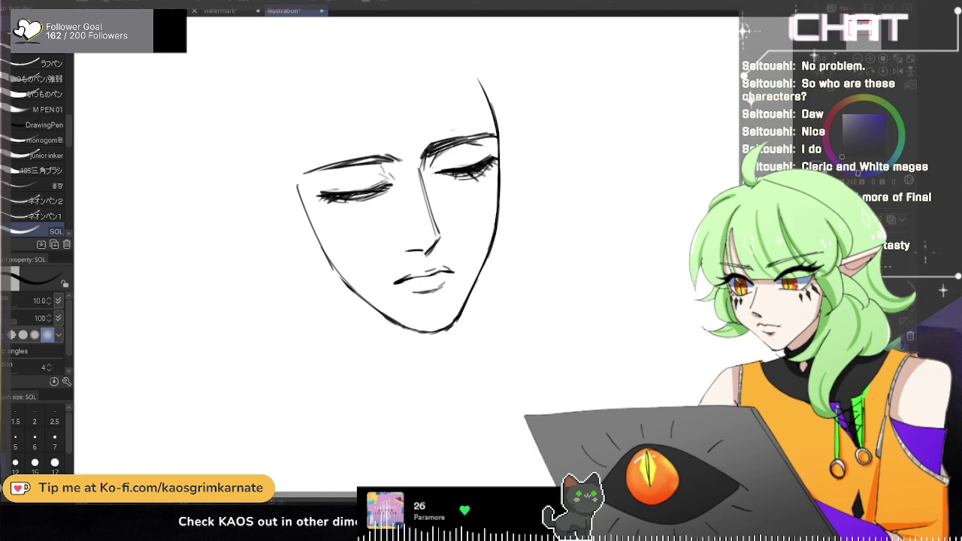
key(e)
mouse_move(474, 172)
mouse_down()
mouse_move(445, 168)
mouse_move(487, 158)
mouse_up()
key(ctrl+z)
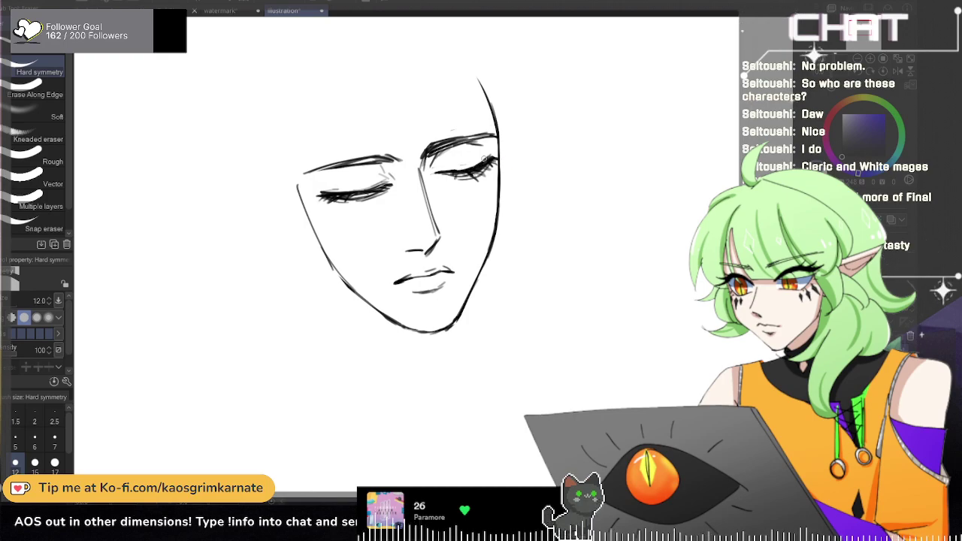
key(p)
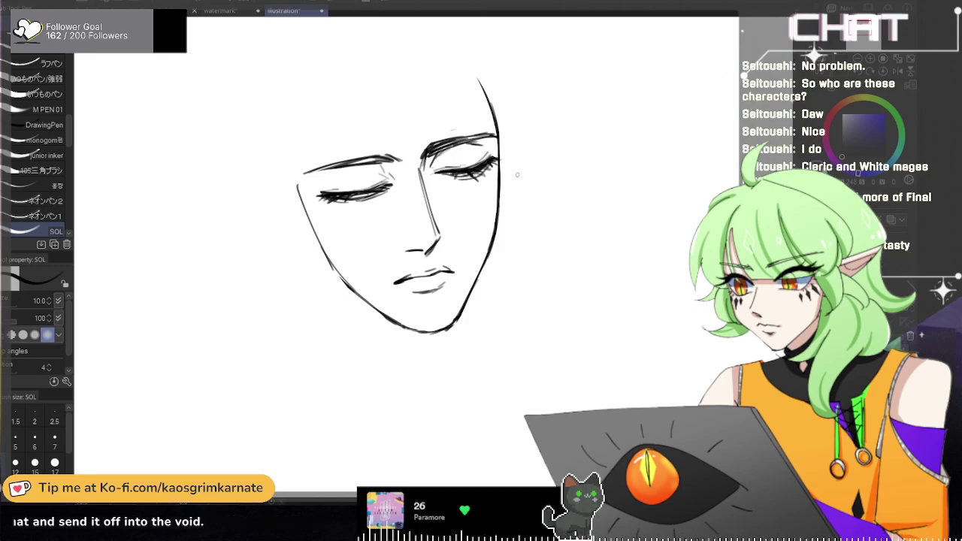
key(h)
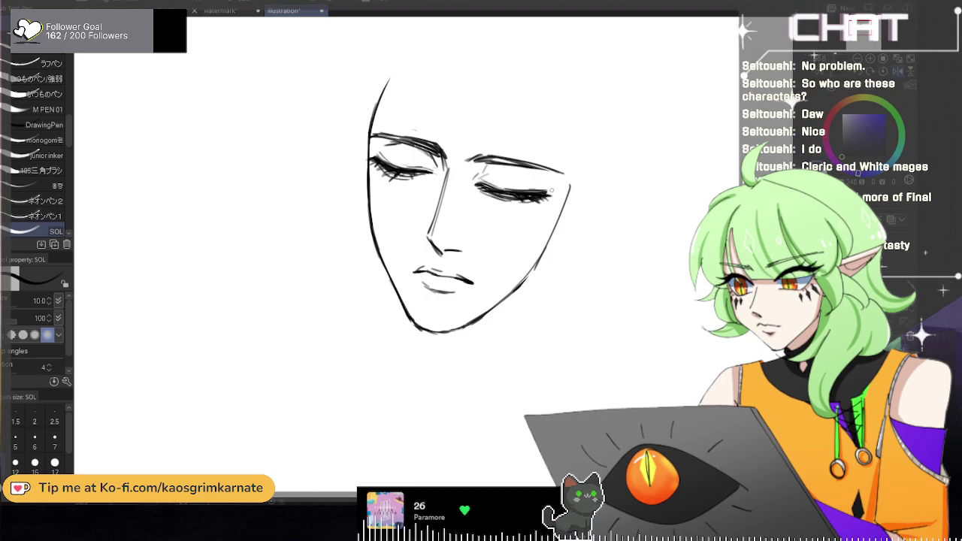
Step: Thin the second eye's upper lid line with the eraser and redraw it with a fine stroke along its length
scroll(596, 194, down, 2)
key(h)
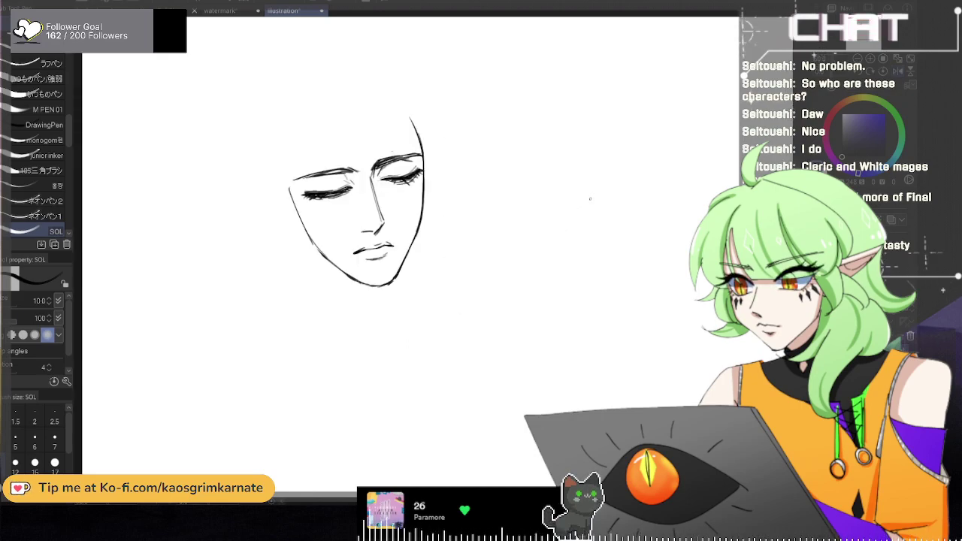
scroll(576, 196, up, 2)
scroll(549, 188, down, 1)
key(h)
scroll(551, 187, up, 1)
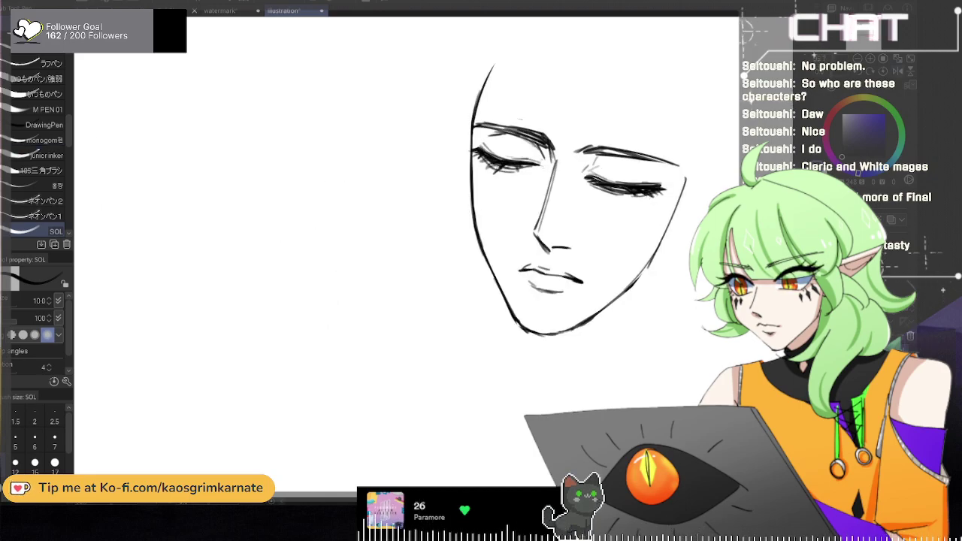
key(e)
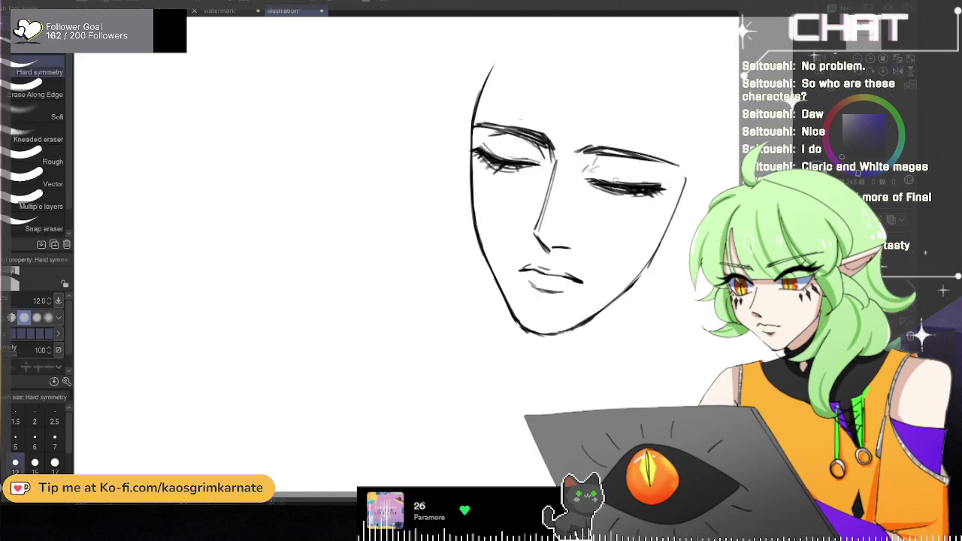
drag(607, 181, 665, 192)
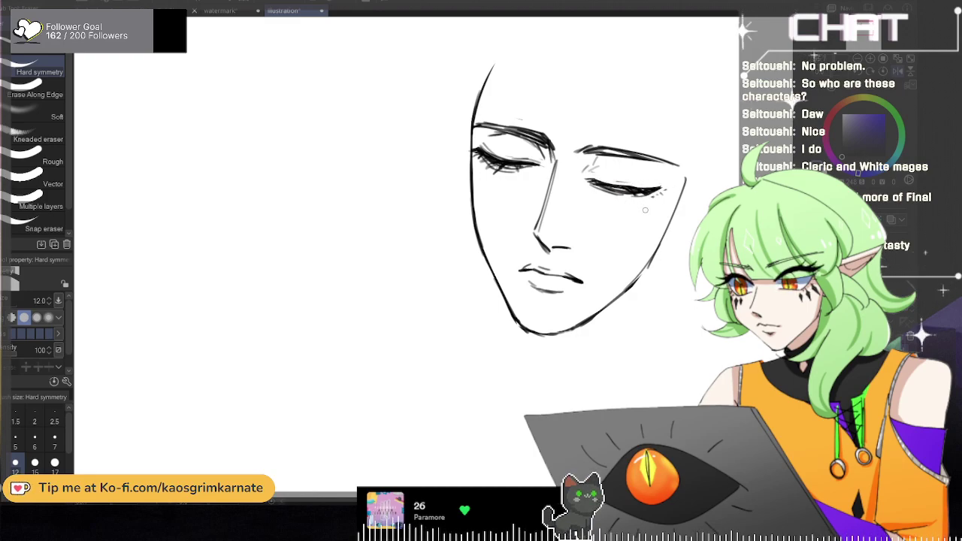
key(ctrl+z)
mouse_move(610, 180)
mouse_down()
mouse_move(664, 185)
mouse_move(637, 184)
mouse_up()
key(p)
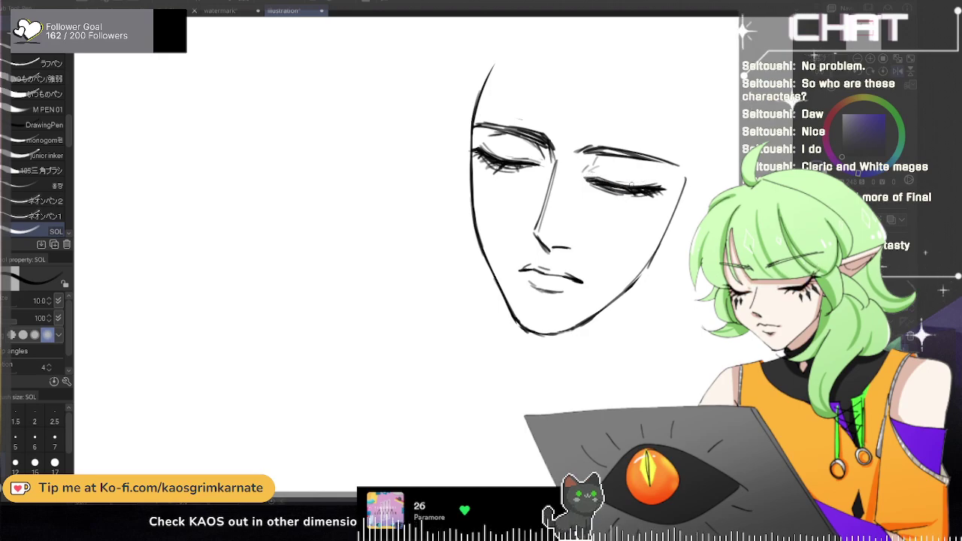
drag(591, 180, 668, 189)
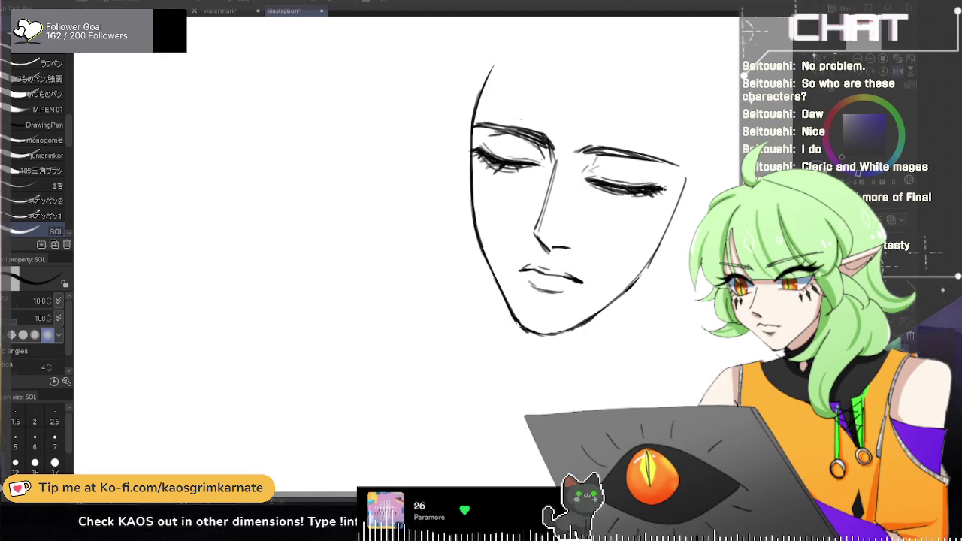
Step: Lasso the second eye together with its eyebrow, move them slightly up, and clear the selection
scroll(684, 194, down, 2)
key(h)
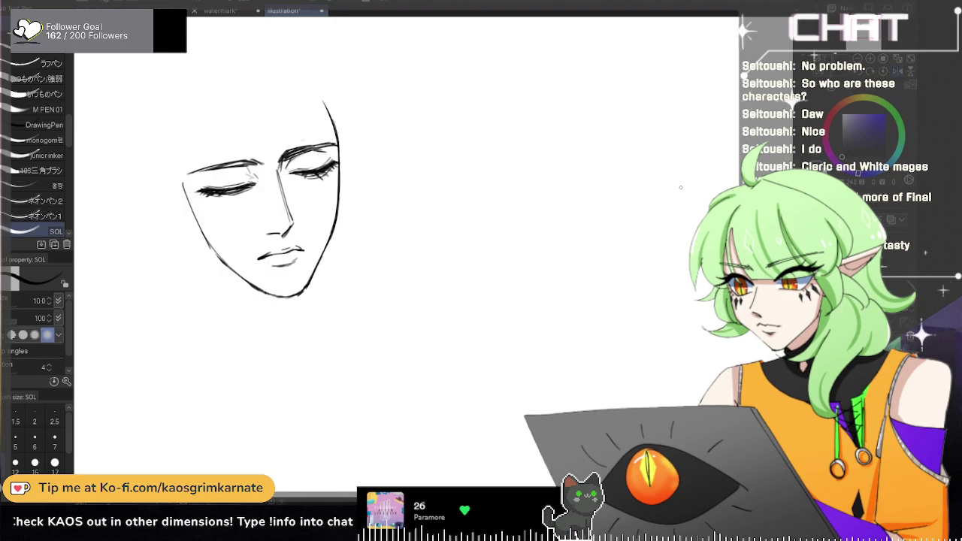
scroll(324, 181, down, 1)
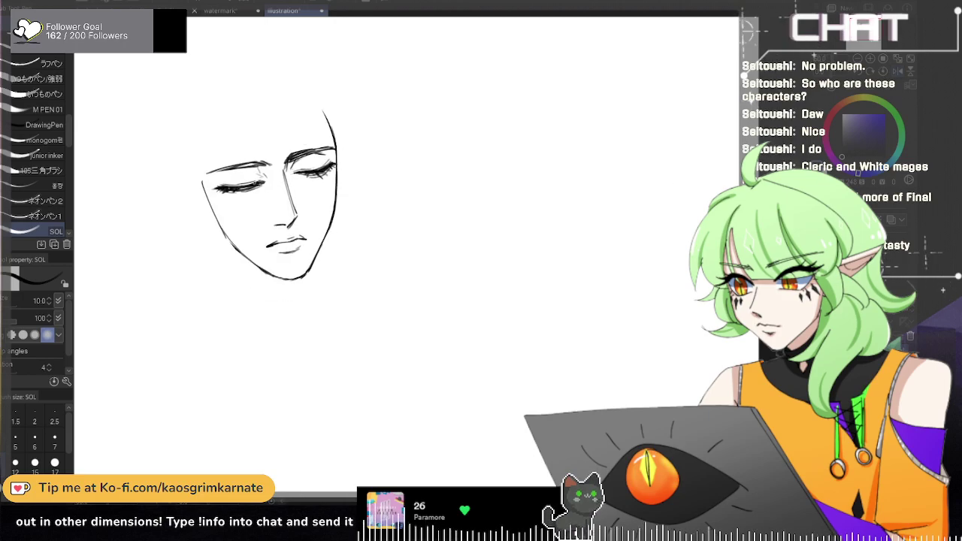
key(h)
key(h)
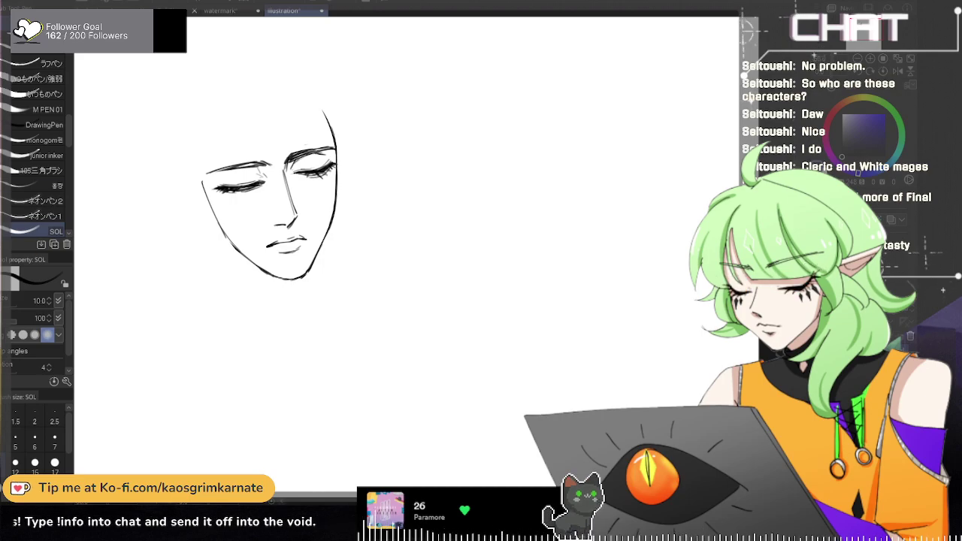
key(m)
key(h)
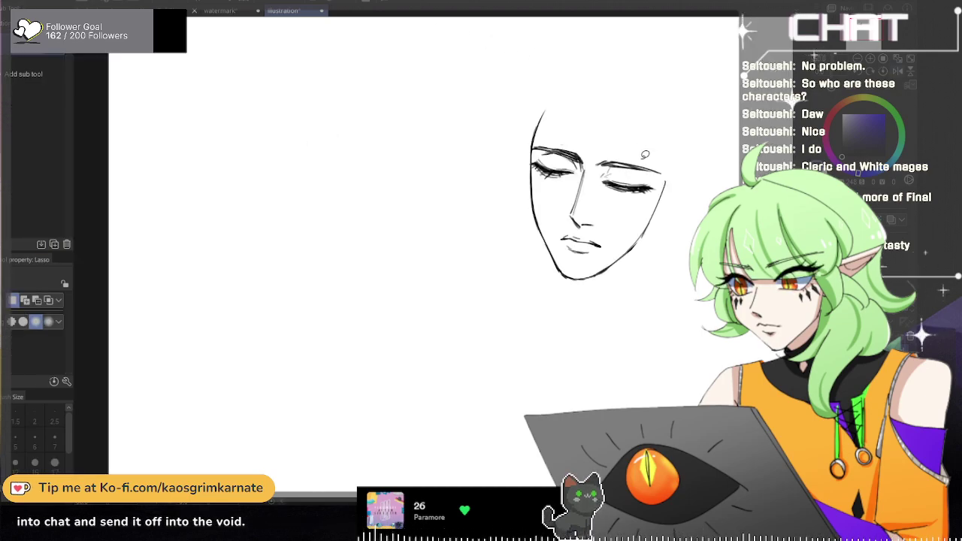
scroll(647, 154, up, 1)
mouse_move(608, 145)
mouse_down()
mouse_move(628, 216)
mouse_move(671, 198)
mouse_move(662, 145)
mouse_up()
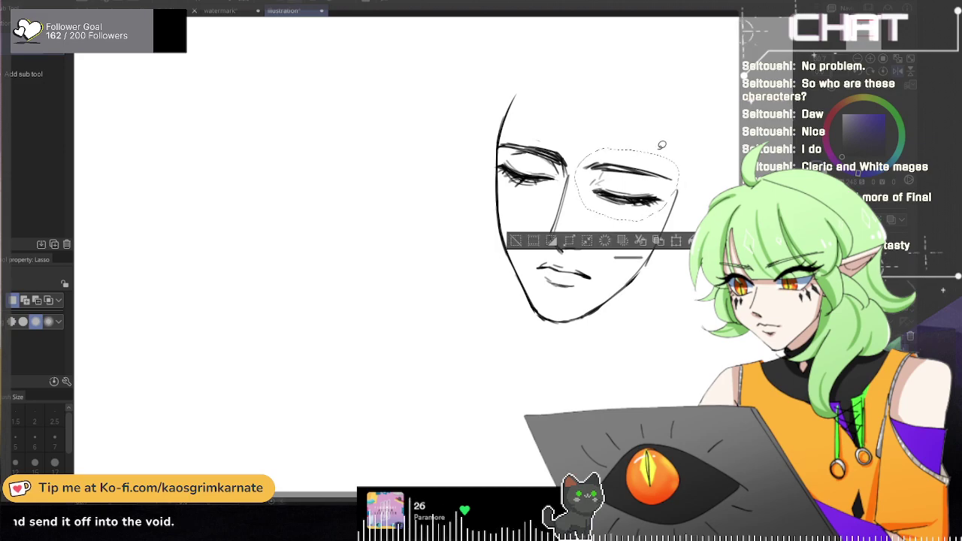
key(k)
drag(639, 197, 637, 188)
key(h)
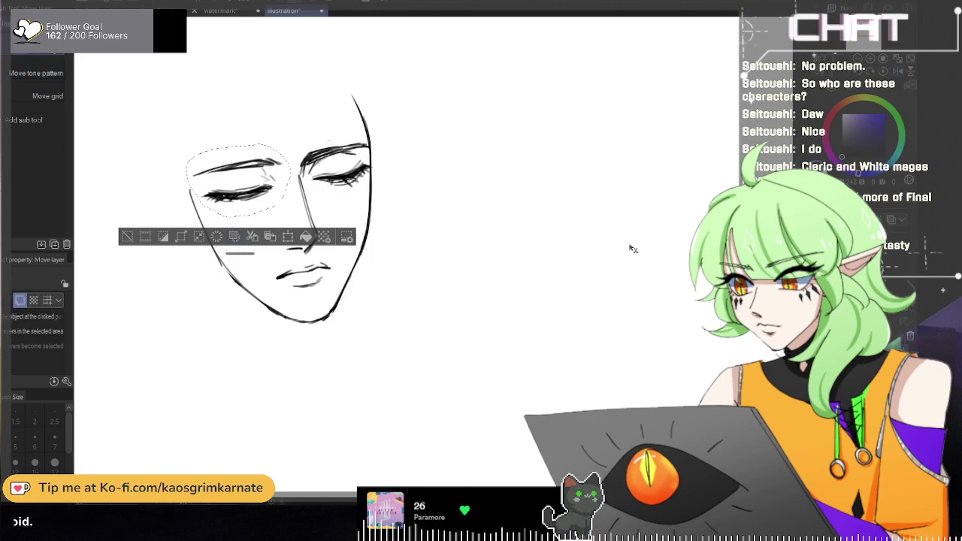
click(128, 236)
Step: Compare the face in flipped views and redraw the cheek contour beside the second eye down toward the jaw
key(h)
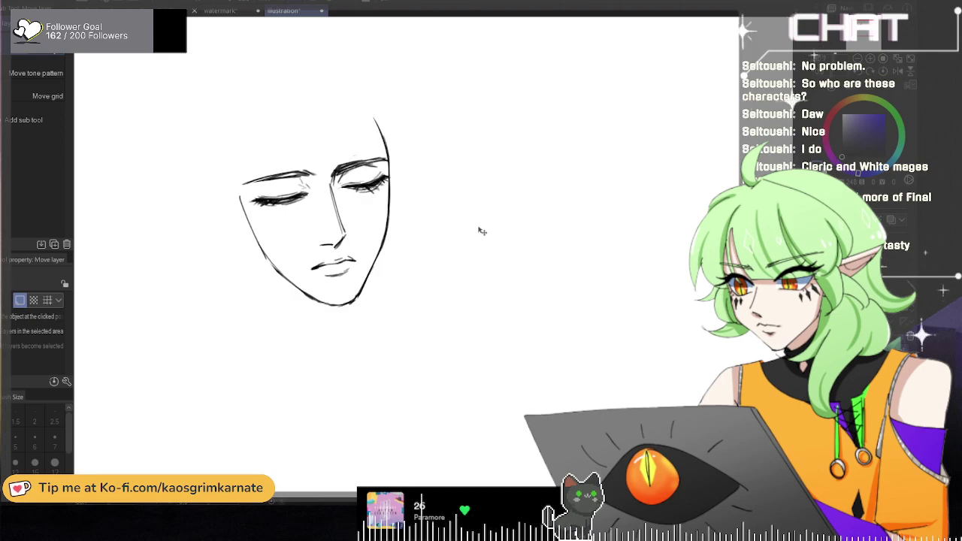
key(h)
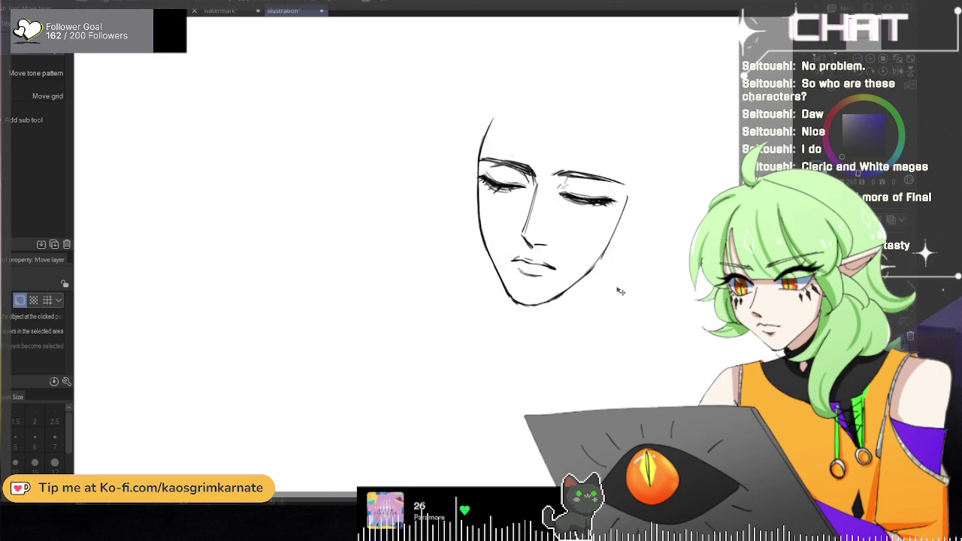
key(p)
key(h)
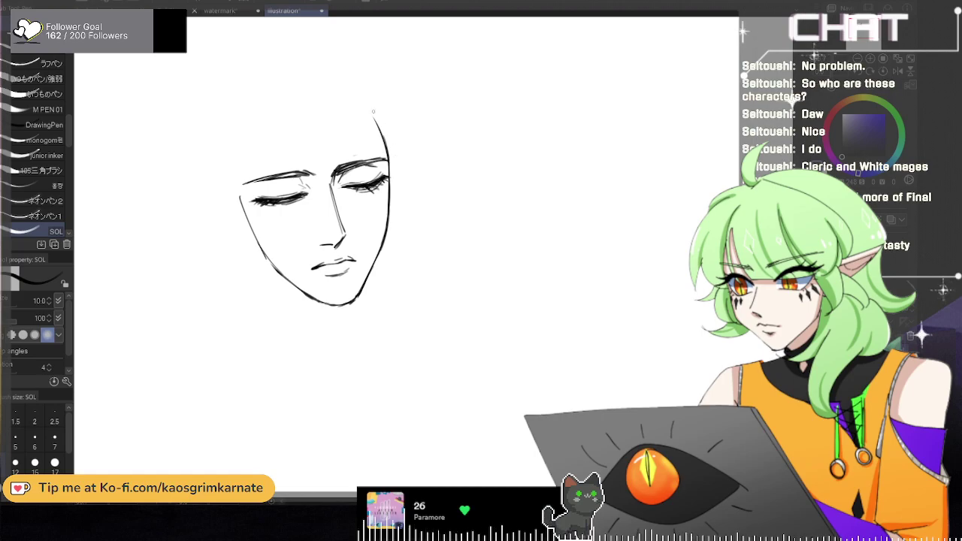
scroll(373, 182, up, 4)
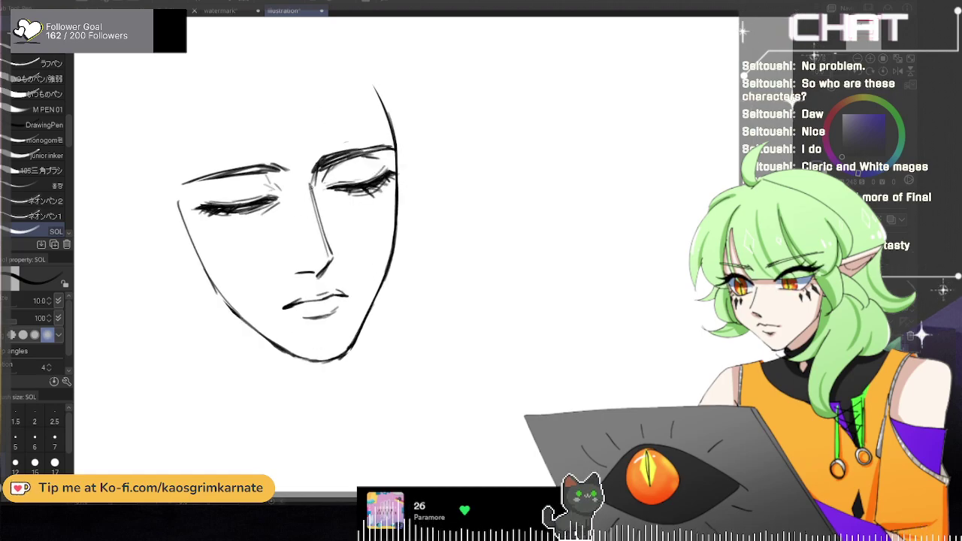
key(ctrl+z)
mouse_move(178, 204)
mouse_down()
mouse_move(223, 302)
mouse_move(275, 340)
mouse_up()
scroll(409, 213, down, 4)
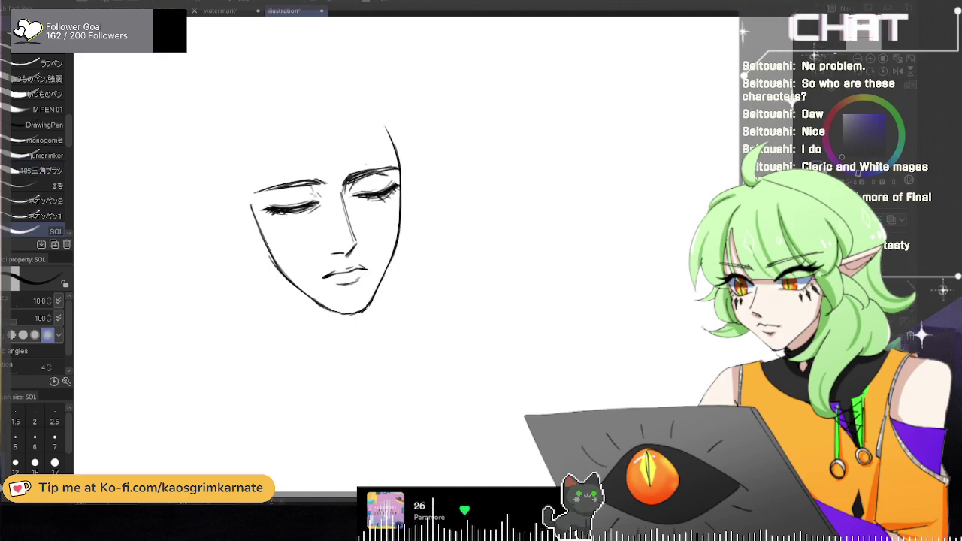
key(e)
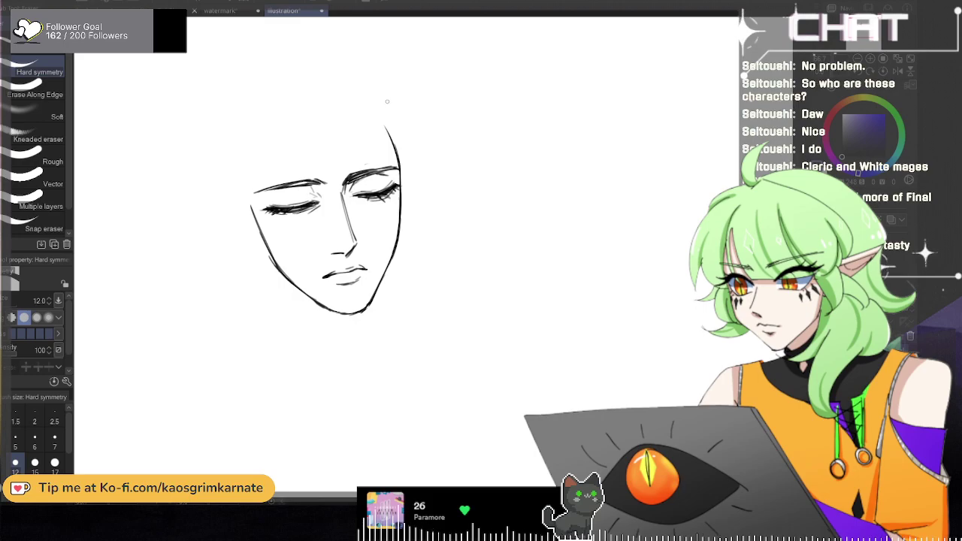
key(p)
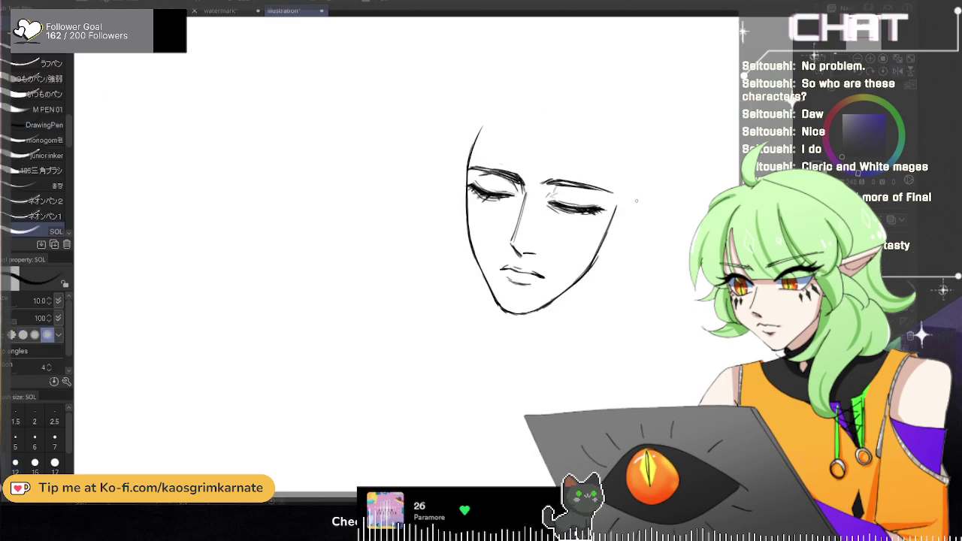
drag(623, 201, 696, 189)
key(ctrl+z)
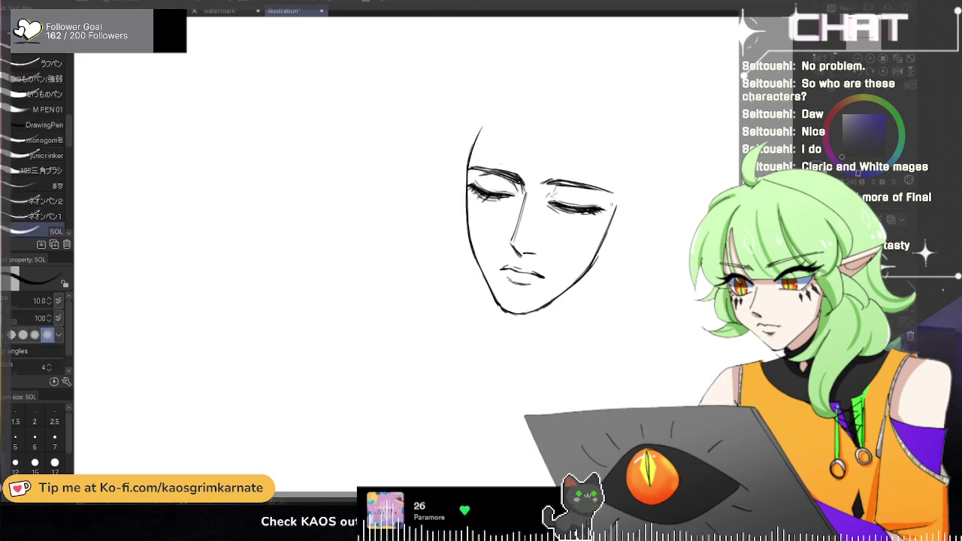
Step: Lasso the second eyebrow alone, move it slightly down toward the eye, and clear the selection
key(m)
scroll(606, 157, up, 2)
mouse_move(518, 182)
mouse_down()
mouse_move(531, 201)
mouse_move(569, 207)
mouse_move(623, 198)
mouse_move(514, 189)
mouse_move(524, 203)
mouse_move(615, 208)
mouse_move(611, 184)
mouse_up()
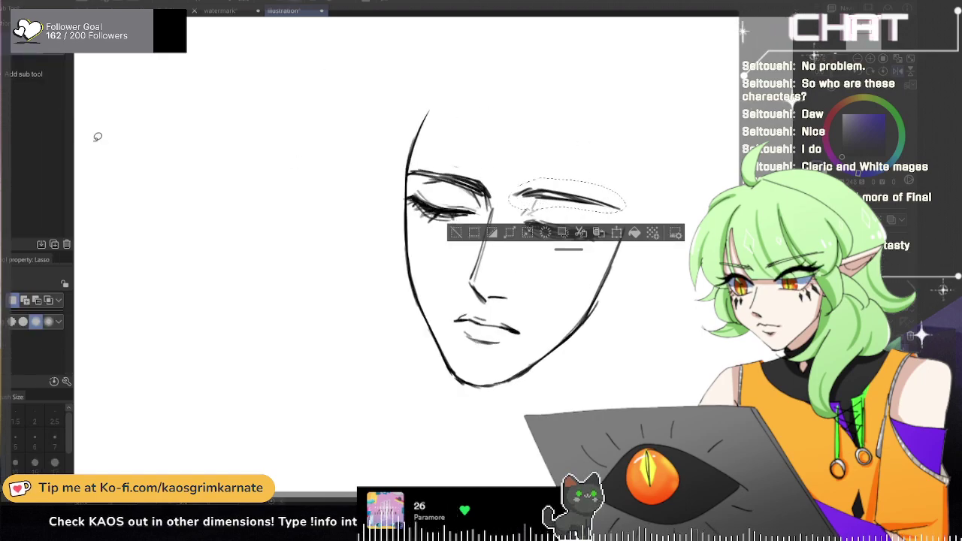
key(k)
scroll(590, 200, up, 2)
drag(492, 191, 490, 197)
click(454, 243)
scroll(482, 161, down, 2)
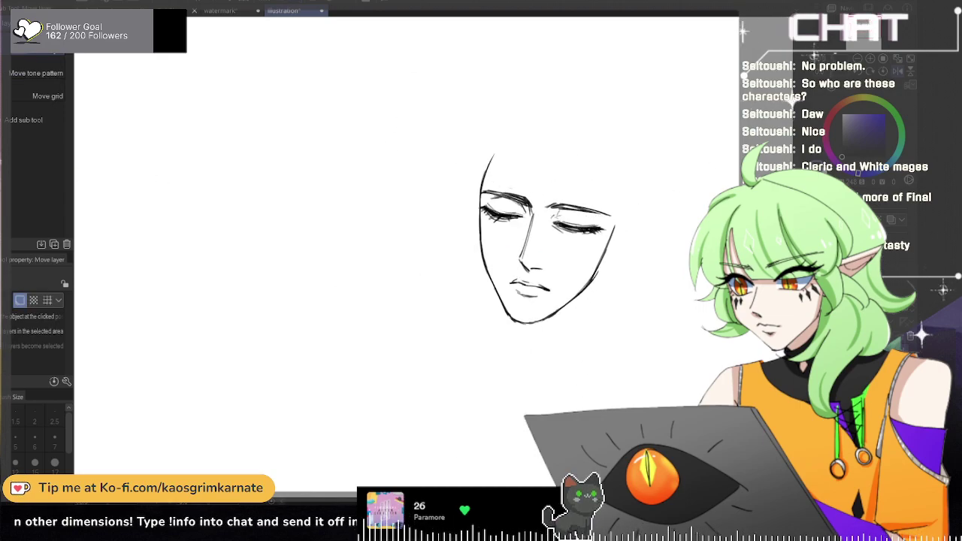
Step: Sketch the upper and lower edges of a long pointed ear extending outward from the cheek beside the second eye
click(2, 160)
key(h)
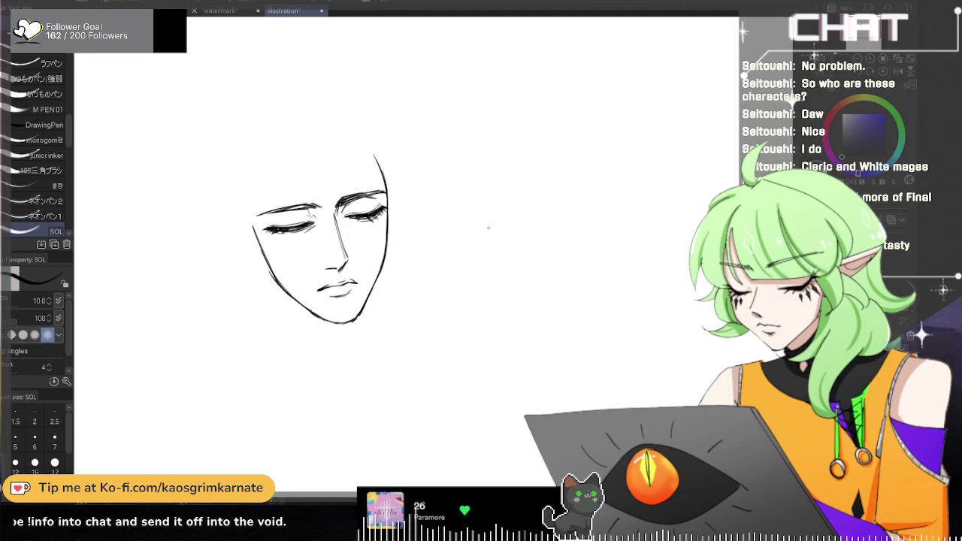
drag(410, 185, 633, 188)
scroll(633, 232, up, 1)
mouse_move(615, 220)
mouse_down()
mouse_move(648, 212)
mouse_move(632, 214)
mouse_up()
key(ctrl+z)
drag(707, 220, 608, 251)
key(ctrl+z)
key(ctrl+z)
mouse_move(613, 217)
mouse_down()
mouse_move(737, 184)
mouse_move(605, 253)
mouse_up()
key(ctrl+z)
mouse_move(709, 207)
mouse_down()
mouse_move(606, 256)
mouse_move(737, 199)
mouse_up()
key(ctrl+z)
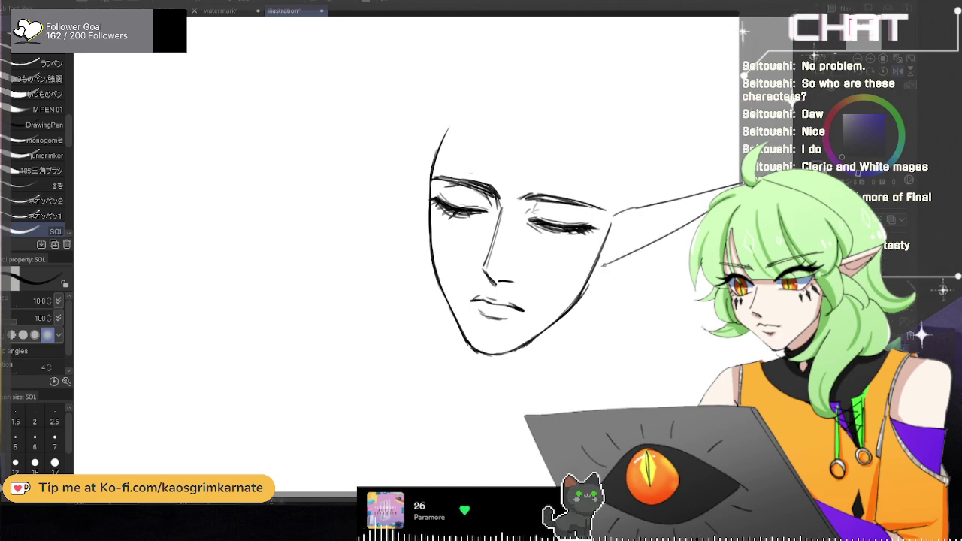
Step: Draw the inner rim line below the ear's upper edge, redoing the stroke until it runs cleanly toward the tip
drag(612, 228, 713, 203)
key(ctrl+z)
key(ctrl+z)
drag(610, 228, 723, 192)
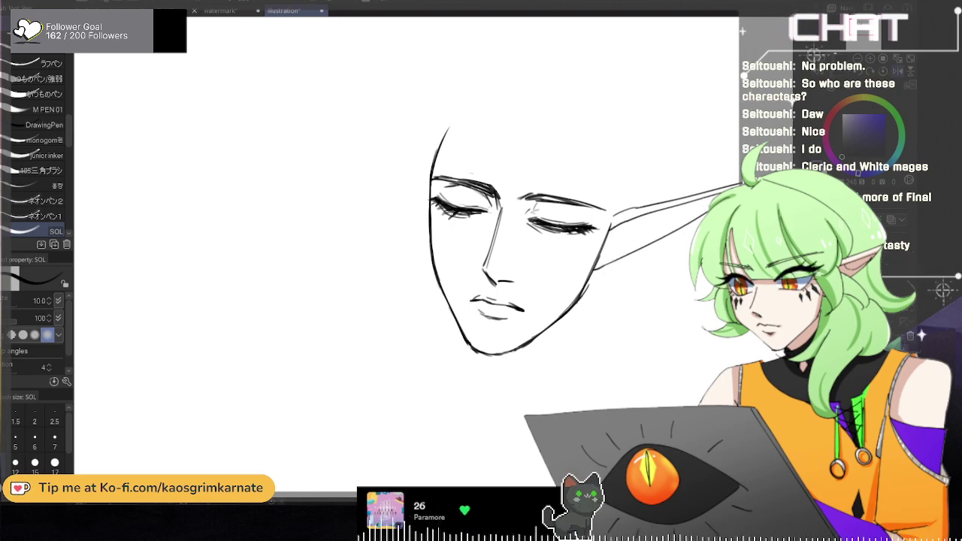
key(ctrl+z)
drag(629, 221, 718, 196)
key(ctrl+z)
drag(629, 221, 723, 192)
Step: Sketch curved cartilage folds inside the pointed ear and darken the hollow at its base next to the cheek
mouse_move(627, 223)
mouse_down()
mouse_move(715, 198)
mouse_move(698, 218)
mouse_up()
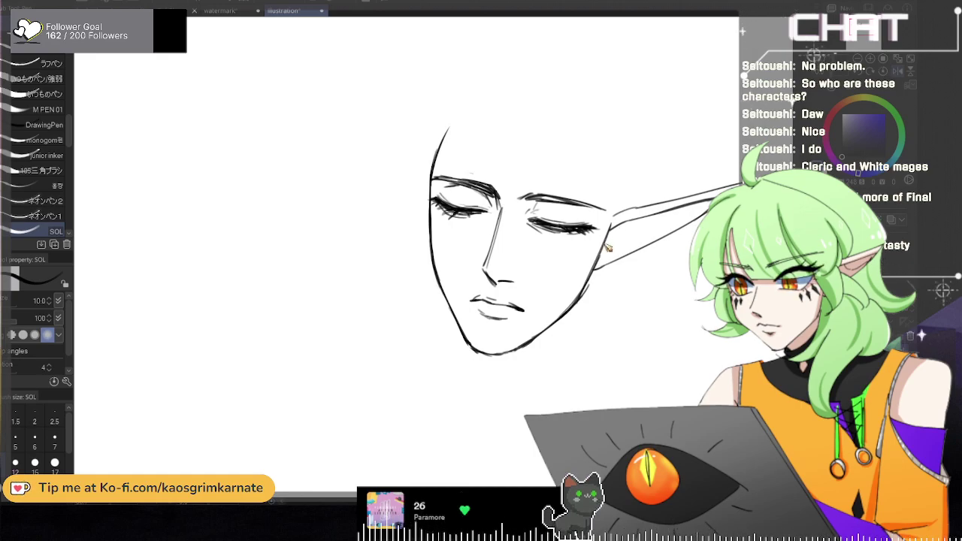
key(ctrl+z)
drag(672, 218, 704, 212)
mouse_move(634, 220)
mouse_down()
mouse_move(656, 221)
mouse_move(652, 241)
mouse_move(610, 253)
mouse_move(627, 248)
mouse_up()
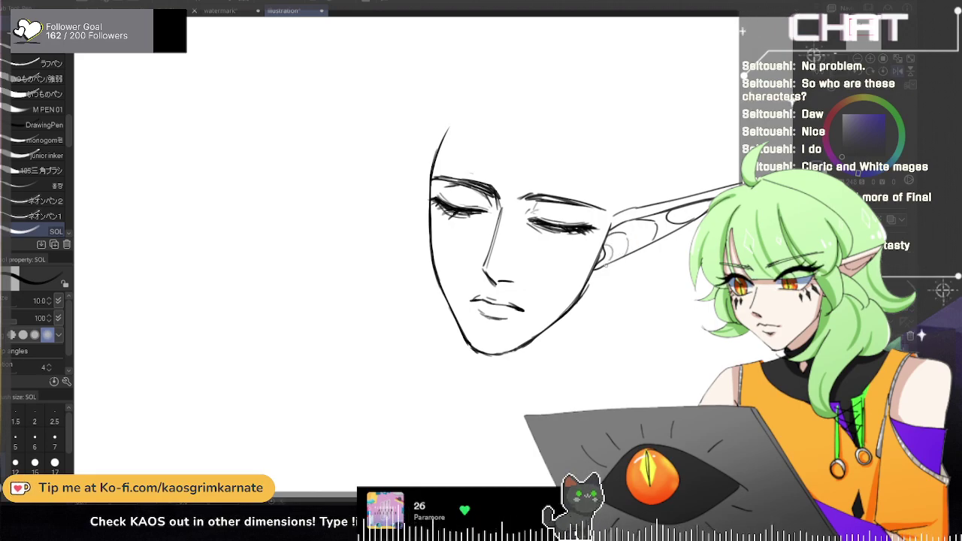
scroll(618, 273, down, 1)
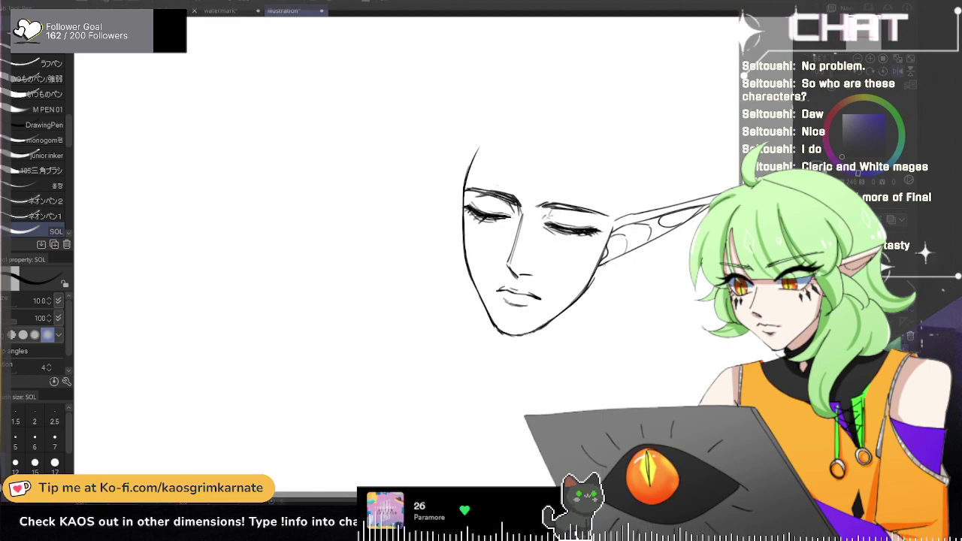
drag(598, 267, 616, 259)
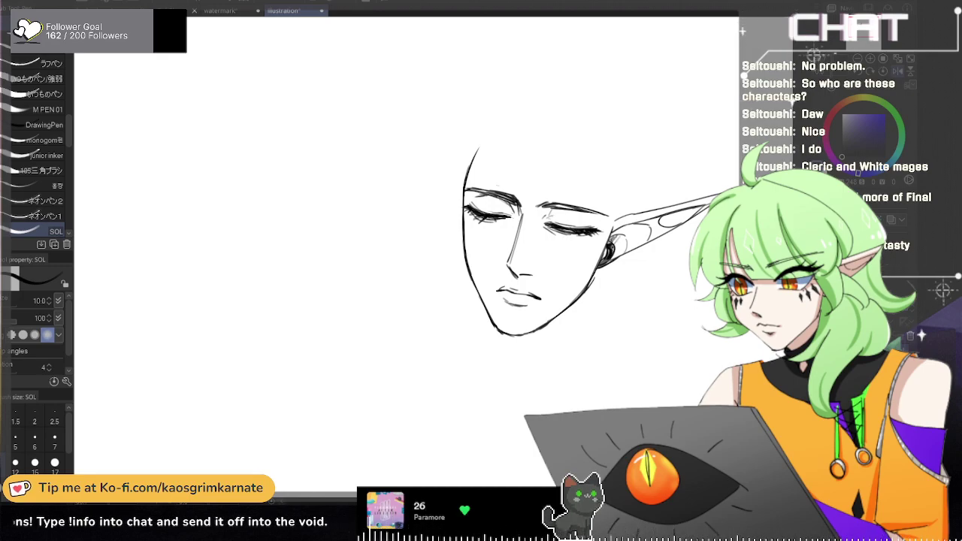
Step: Examine the face and the pointed ear in flipped views at different zoom levels to check their proportions
scroll(639, 257, down, 2)
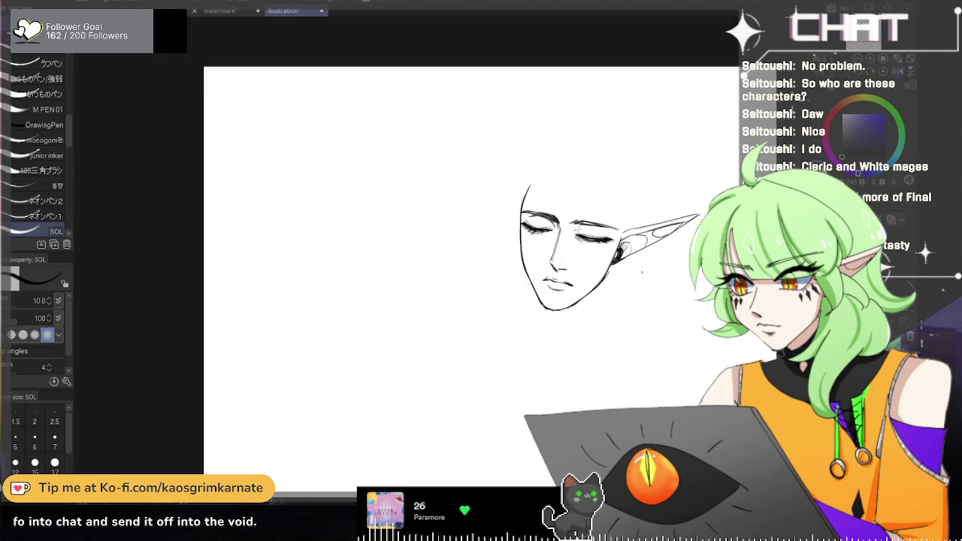
key(h)
key(h)
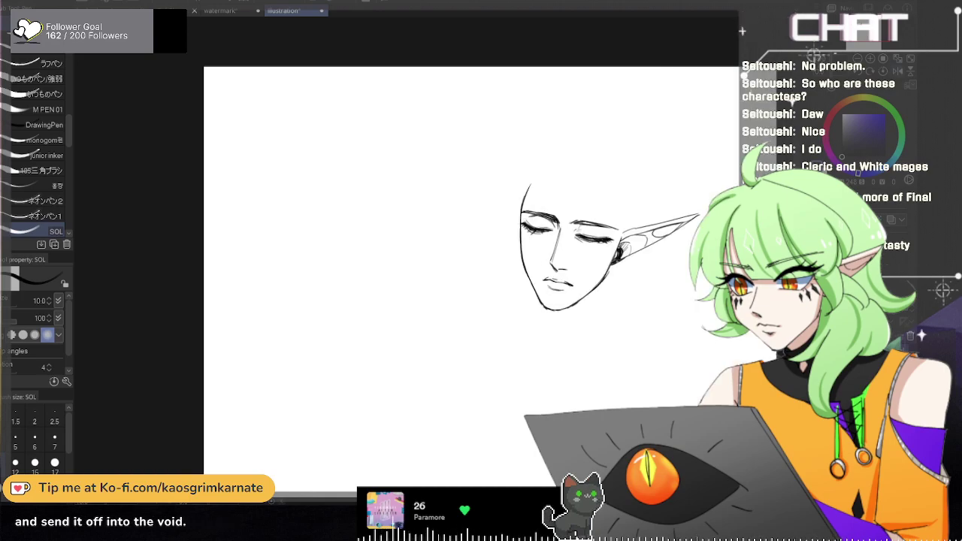
scroll(662, 237, up, 2)
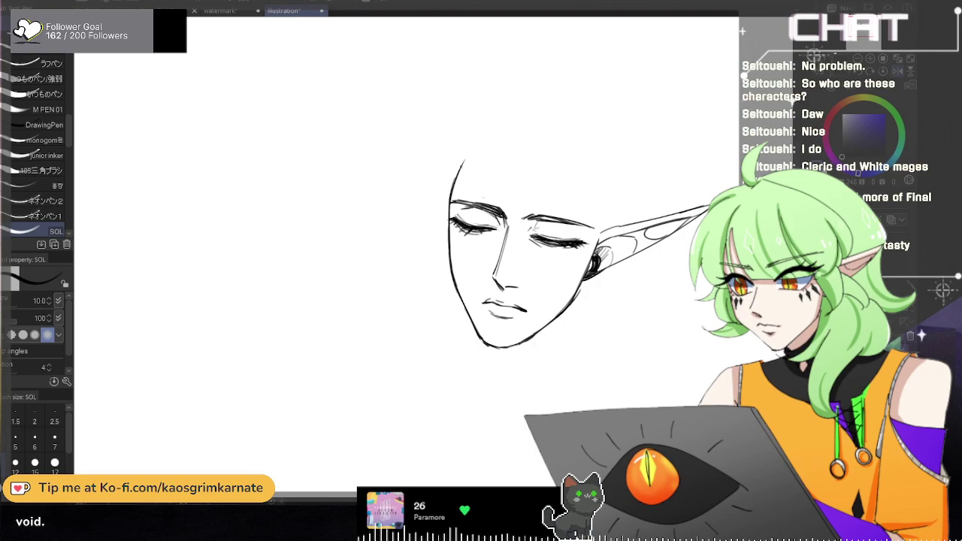
scroll(497, 354, down, 1)
key(h)
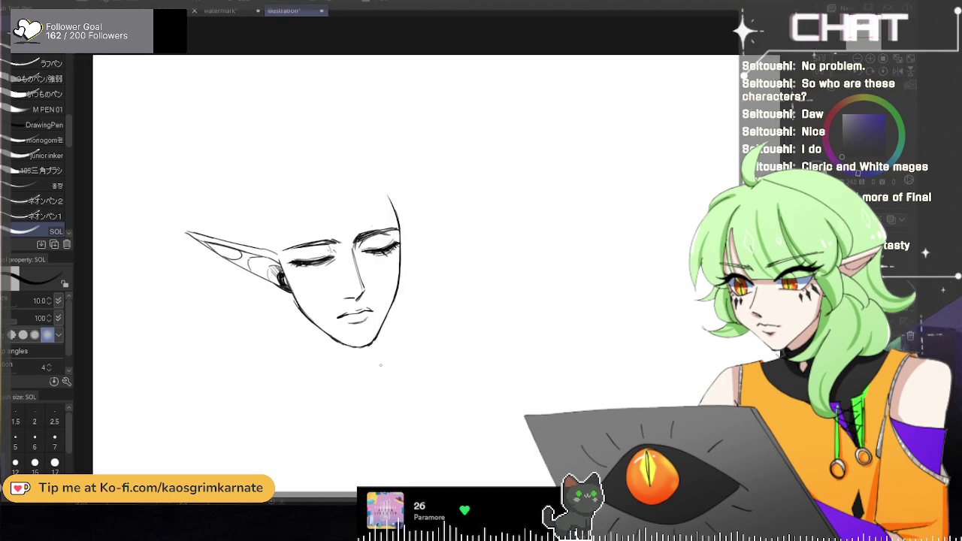
scroll(342, 289, up, 1)
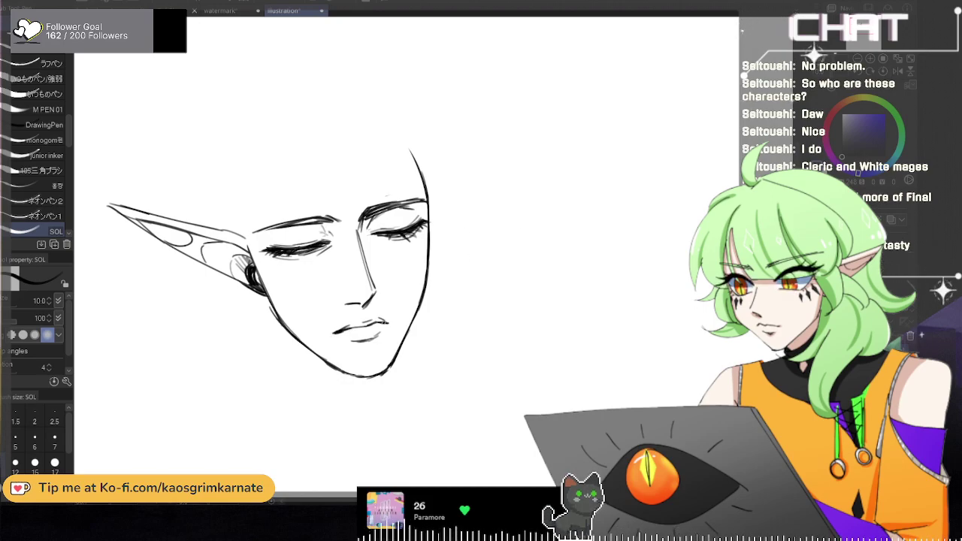
scroll(443, 321, down, 1)
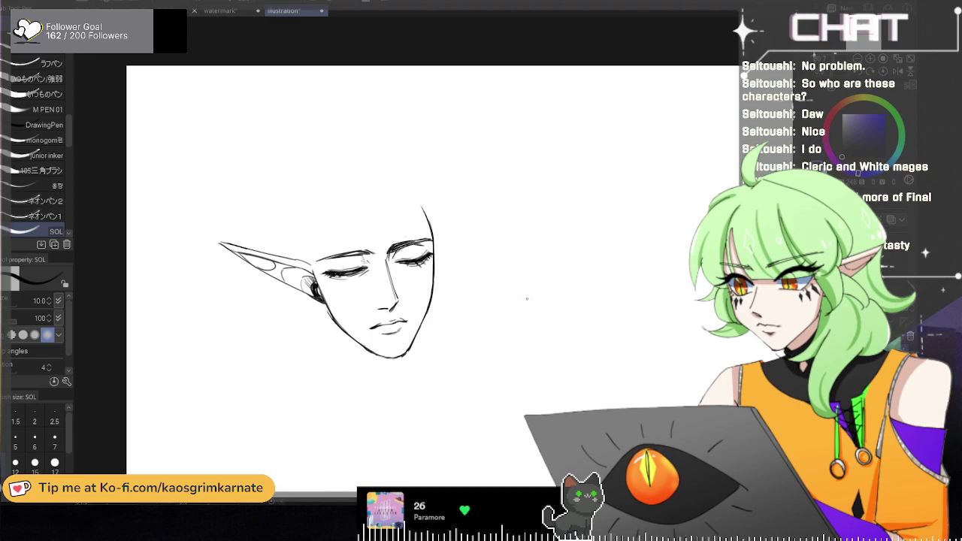
Step: Erase the pointed ear's lower edge and tip in the flipped view and redraw the edge slightly shorter
key(h)
key(e)
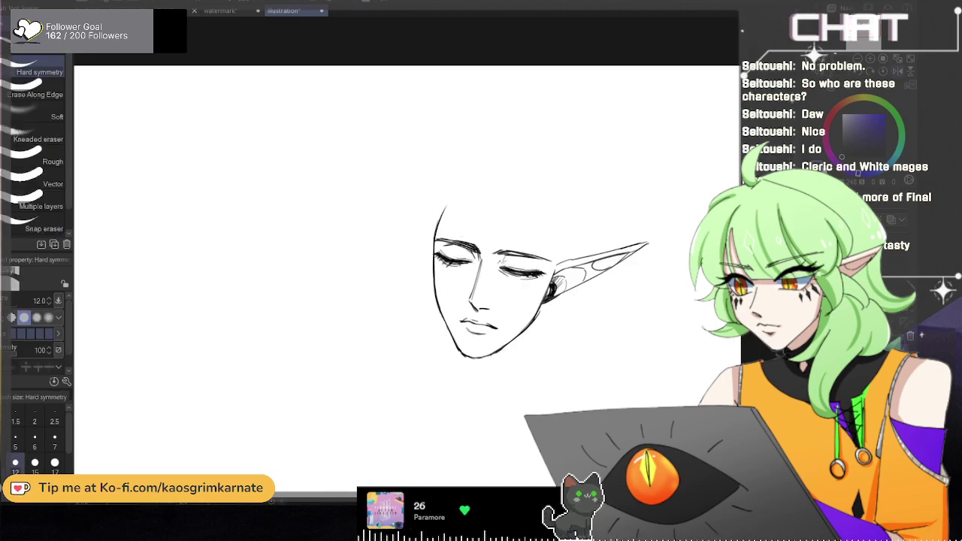
drag(651, 245, 610, 271)
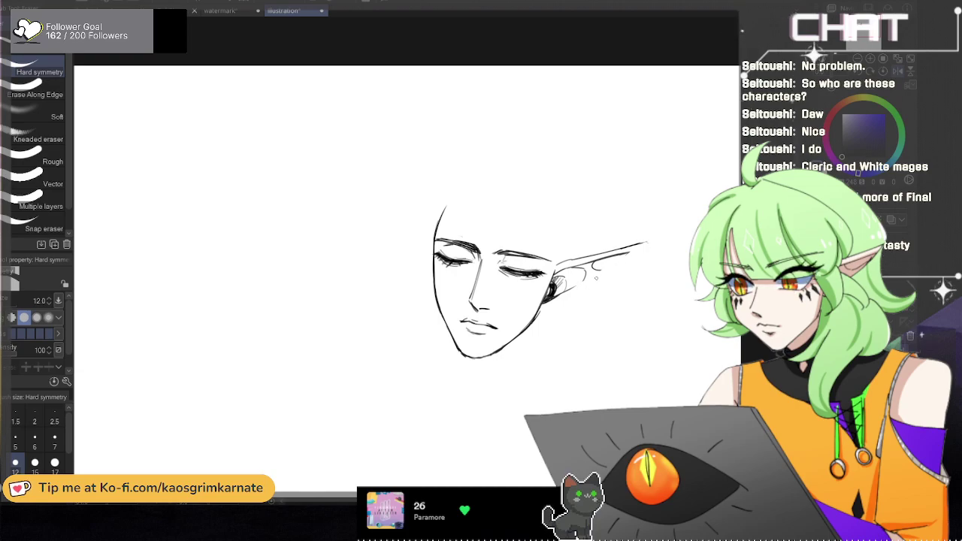
key(p)
drag(627, 255, 563, 291)
key(ctrl+z)
drag(633, 251, 570, 288)
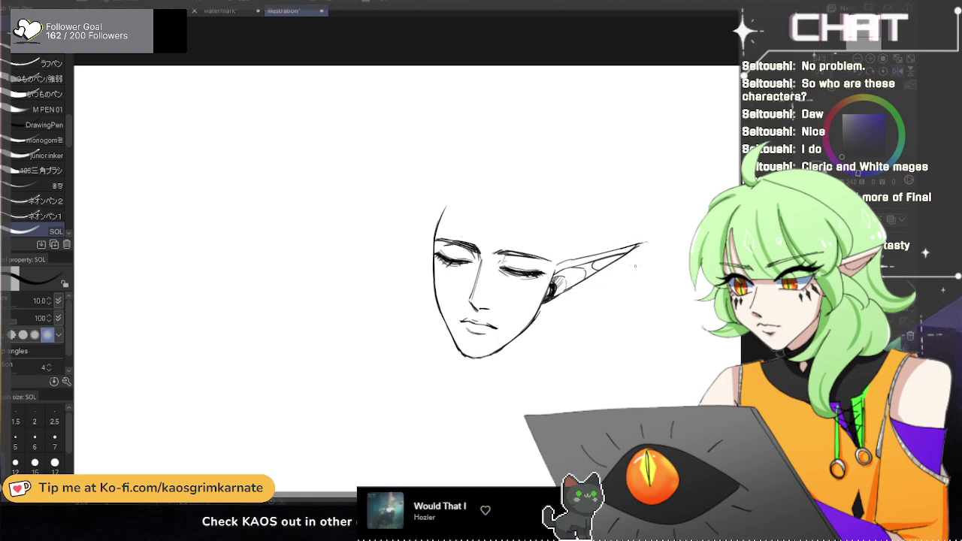
Step: Try to sketch a second pointed ear tip rising beside the far eyebrow, redrawing its edges several times
key(h)
drag(439, 199, 435, 269)
key(ctrl+z)
mouse_move(433, 231)
mouse_down()
mouse_move(453, 193)
mouse_move(435, 263)
mouse_up()
key(ctrl+z)
mouse_move(435, 228)
mouse_down()
mouse_move(456, 190)
mouse_move(436, 252)
mouse_up()
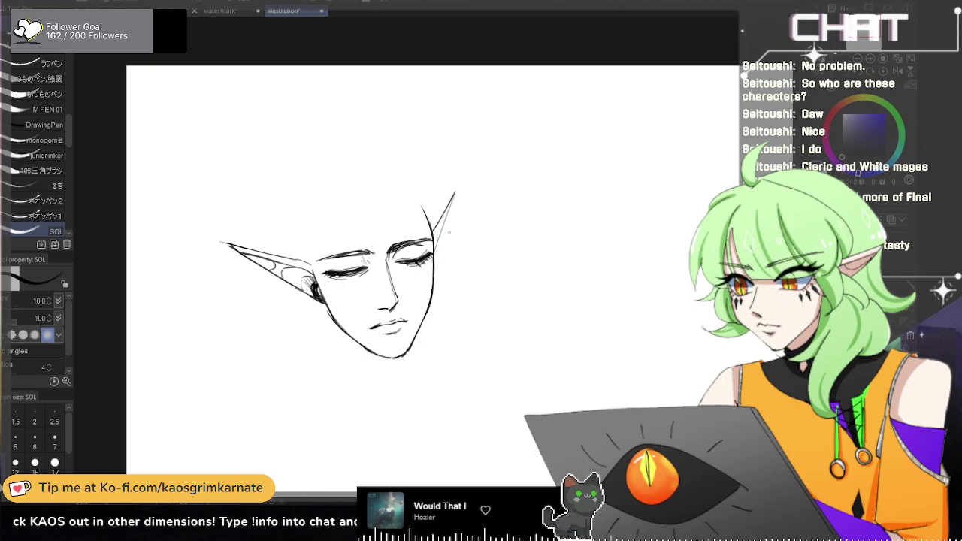
key(h)
key(ctrl+z)
key(ctrl+z)
drag(415, 202, 433, 265)
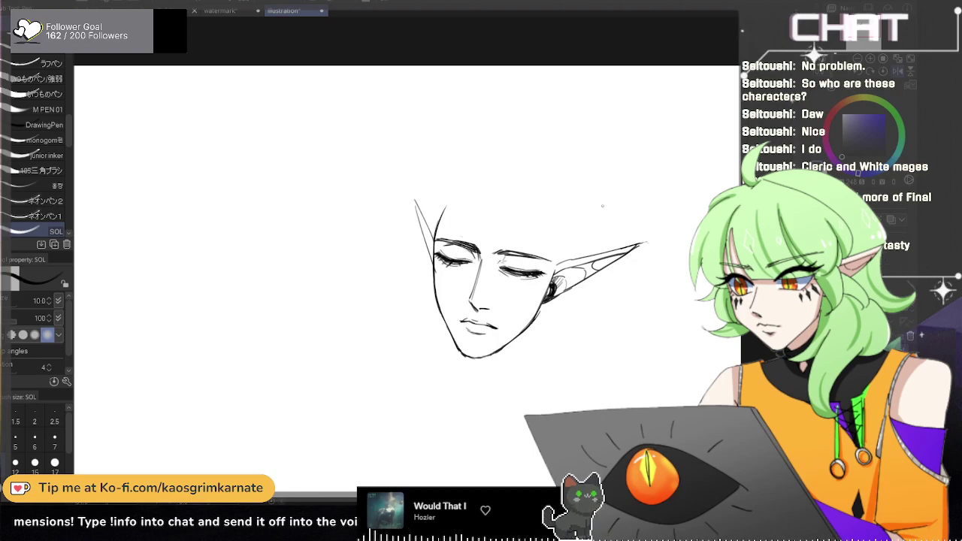
key(h)
key(ctrl+z)
drag(452, 200, 438, 248)
key(ctrl+z)
drag(448, 195, 441, 248)
key(ctrl+z)
key(ctrl+z)
drag(449, 193, 437, 258)
key(ctrl+z)
drag(449, 193, 434, 258)
key(ctrl+z)
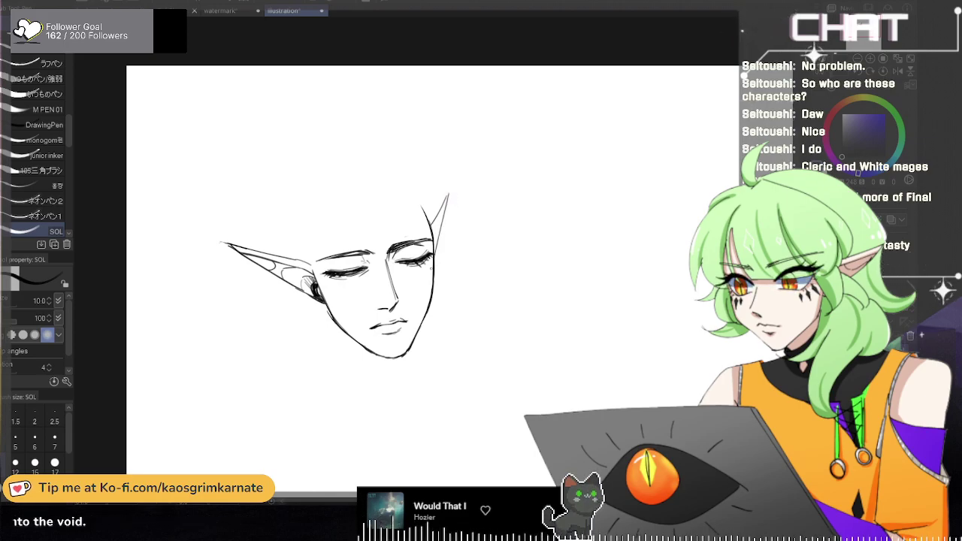
Step: Try a narrower far ear tip, compare it in flipped and zoomed-out views, and undo it
key(h)
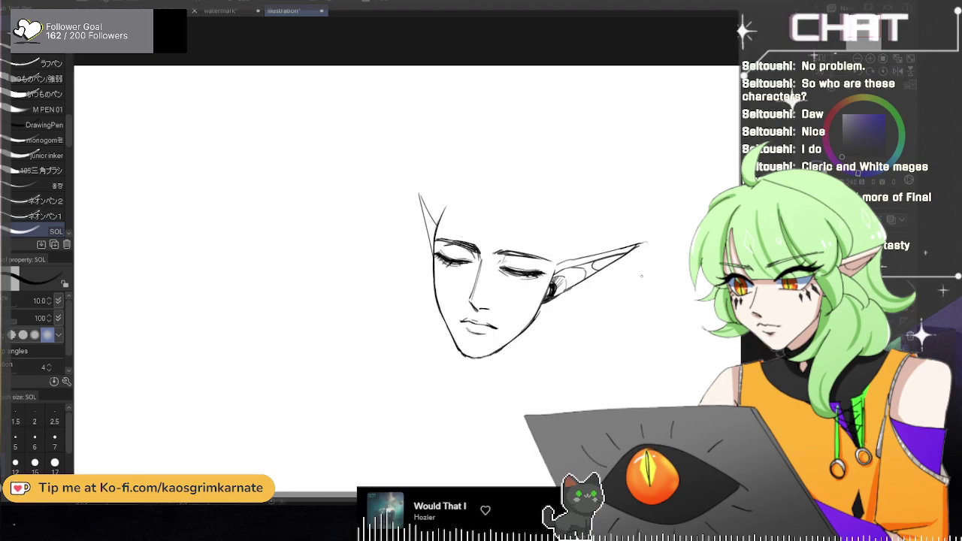
key(h)
key(ctrl+z)
drag(445, 193, 433, 230)
key(ctrl+z)
drag(448, 192, 434, 254)
key(h)
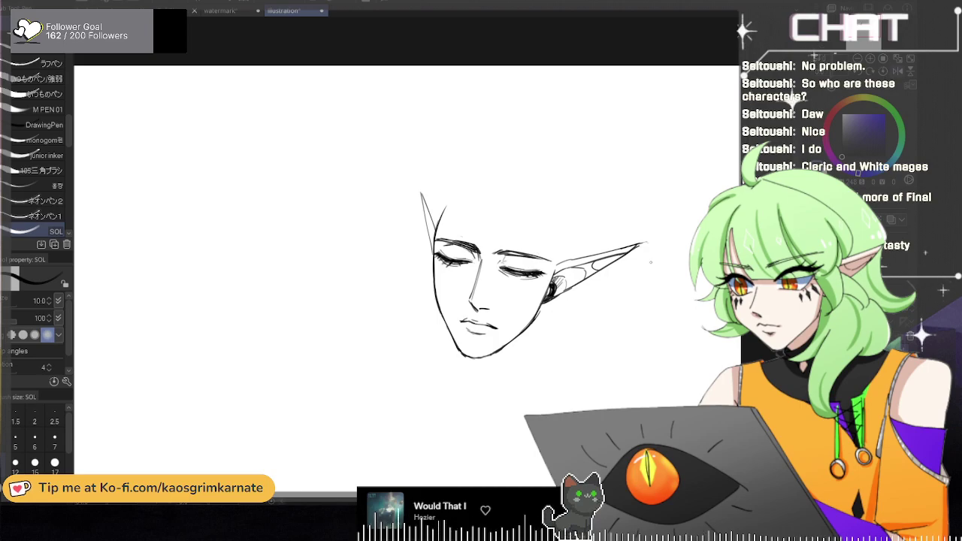
key(h)
key(h)
key(h)
scroll(682, 267, down, 2)
key(h)
key(h)
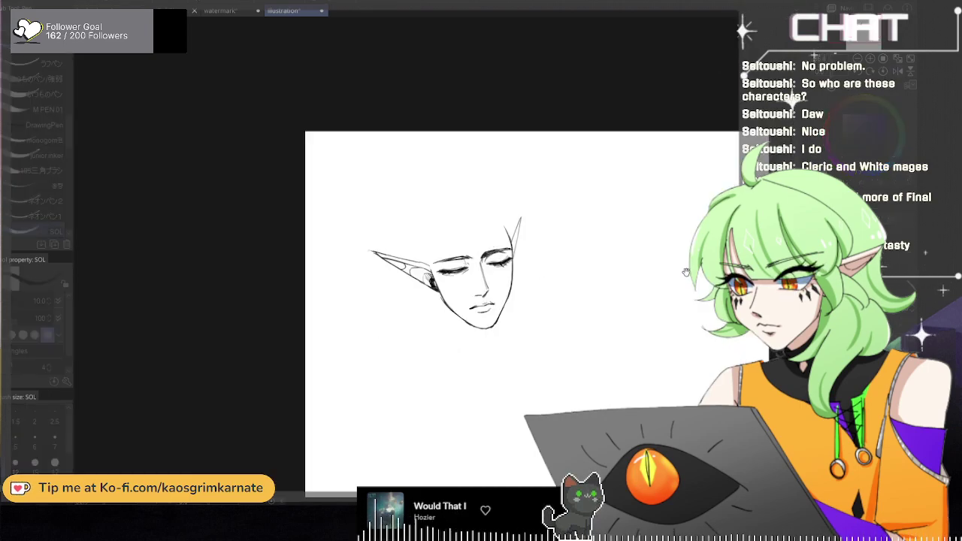
key(ctrl+z)
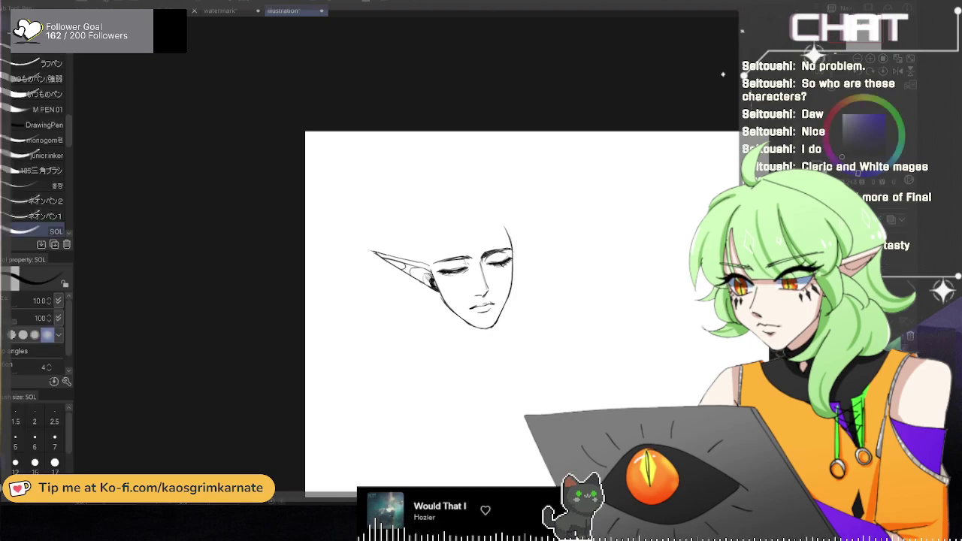
Step: Sketch a long bang strand curving from the hairline down between the eyebrows, with a short curl at its end
scroll(481, 226, up, 3)
drag(424, 232, 443, 334)
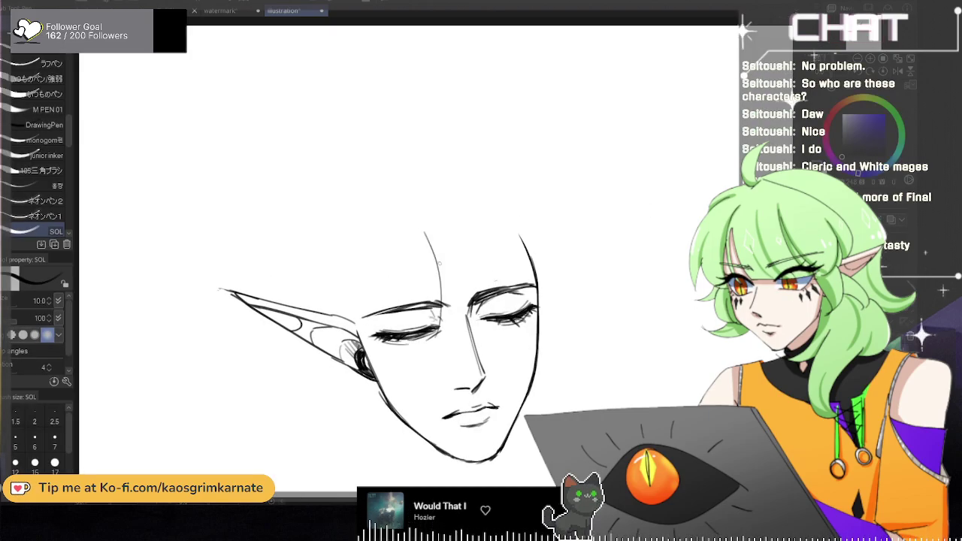
scroll(571, 198, down, 3)
key(ctrl+z)
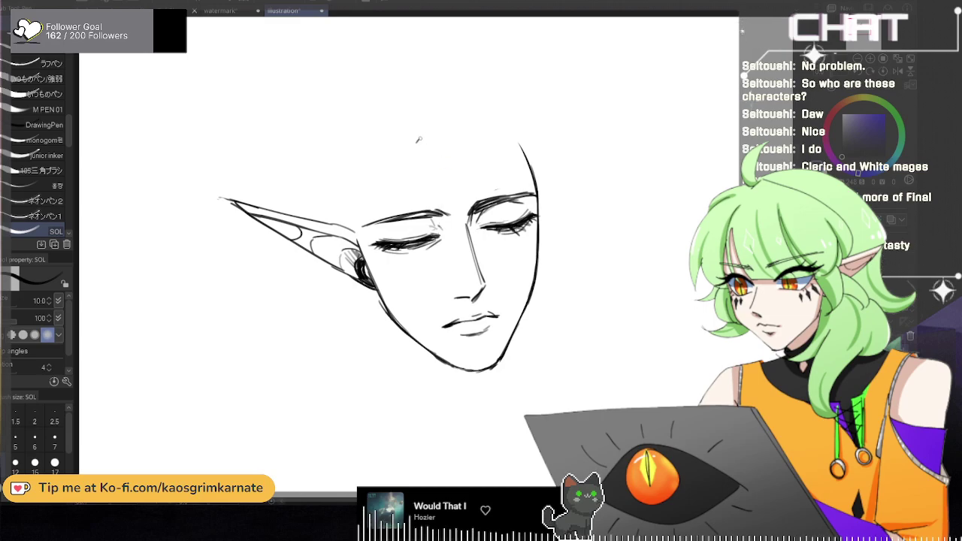
mouse_move(445, 170)
mouse_down()
mouse_move(454, 247)
mouse_move(438, 276)
mouse_up()
key(ctrl+z)
key(ctrl+z)
drag(432, 120, 434, 261)
drag(468, 226, 445, 259)
Step: Sketch more long bang strands falling across the nose bridge, the far eyebrow and the far side of the face
drag(465, 120, 481, 256)
drag(480, 138, 487, 242)
drag(504, 180, 485, 237)
drag(501, 120, 534, 263)
key(ctrl+z)
key(ctrl+z)
mouse_move(496, 119)
mouse_down()
mouse_move(466, 238)
mouse_move(530, 204)
mouse_move(523, 268)
mouse_up()
drag(541, 214, 538, 251)
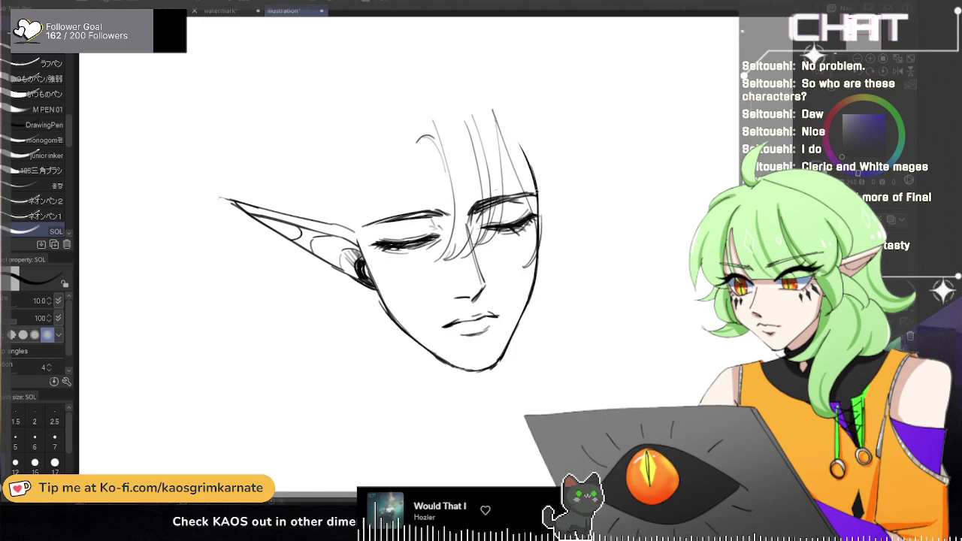
Step: Try to rough in the top of the head and the outer side of the hair around the far temple
scroll(551, 106, down, 1)
mouse_move(488, 81)
mouse_down()
mouse_move(541, 126)
mouse_move(546, 154)
mouse_up()
key(ctrl+z)
drag(453, 75, 505, 77)
mouse_move(513, 86)
mouse_down()
mouse_move(559, 150)
mouse_move(558, 231)
mouse_up()
drag(560, 173, 539, 232)
scroll(576, 188, down, 3)
key(ctrl+z)
key(ctrl+z)
mouse_move(507, 120)
mouse_down()
mouse_move(527, 115)
mouse_move(563, 172)
mouse_up()
key(ctrl+z)
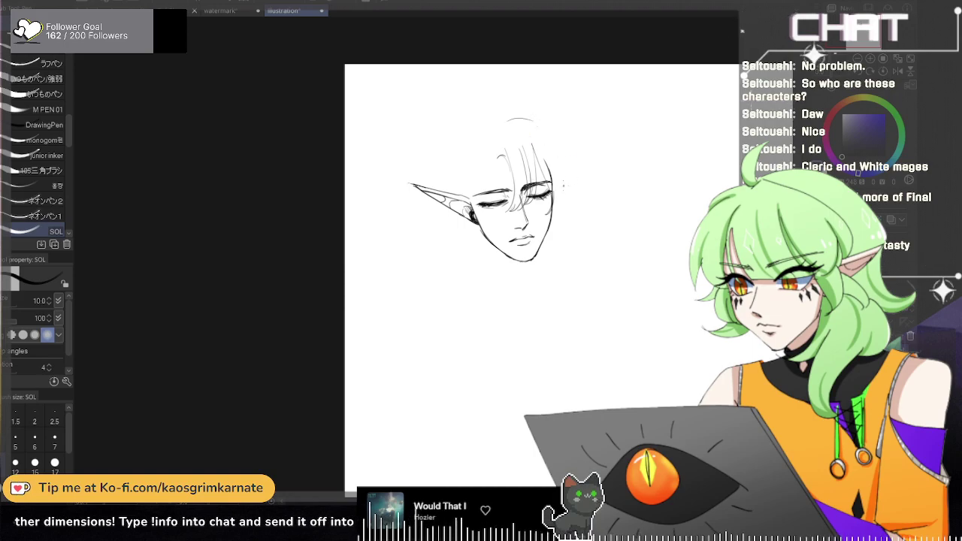
key(ctrl+z)
key(ctrl+z)
Step: Sketch the hair's outer contour from the crown around the far side of the head, curving in near the cheek
drag(528, 119, 543, 132)
mouse_move(570, 167)
mouse_down()
mouse_move(559, 200)
mouse_move(495, 184)
mouse_up()
scroll(494, 183, up, 3)
key(ctrl+z)
key(ctrl+z)
key(ctrl+z)
mouse_move(431, 96)
mouse_down()
mouse_move(455, 103)
mouse_move(487, 158)
mouse_move(469, 116)
mouse_up()
key(ctrl+z)
drag(473, 126, 514, 167)
key(ctrl+z)
key(ctrl+z)
drag(467, 110, 490, 208)
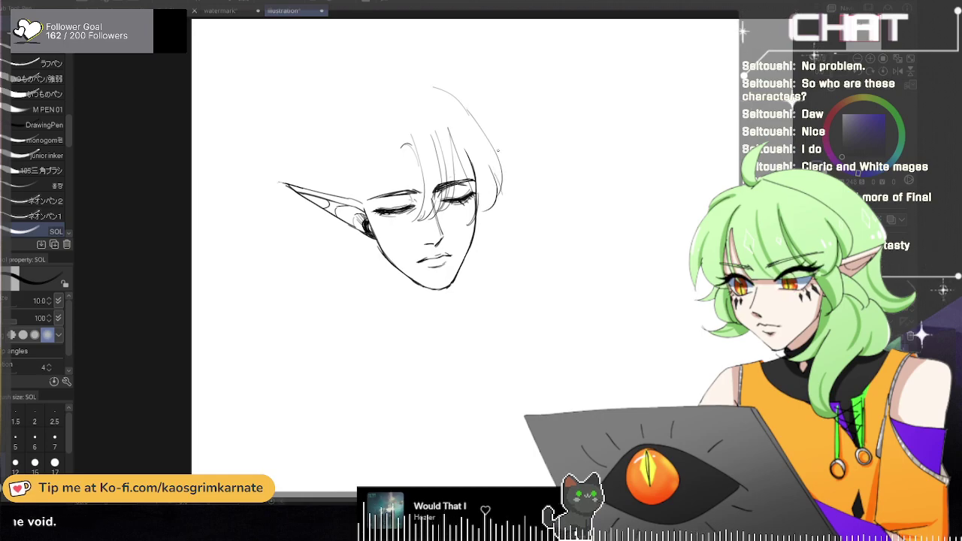
Step: Redraw the inner lock inside the far hair contour so it falls from the forehead to the cheek
drag(403, 144, 387, 194)
key(ctrl+z)
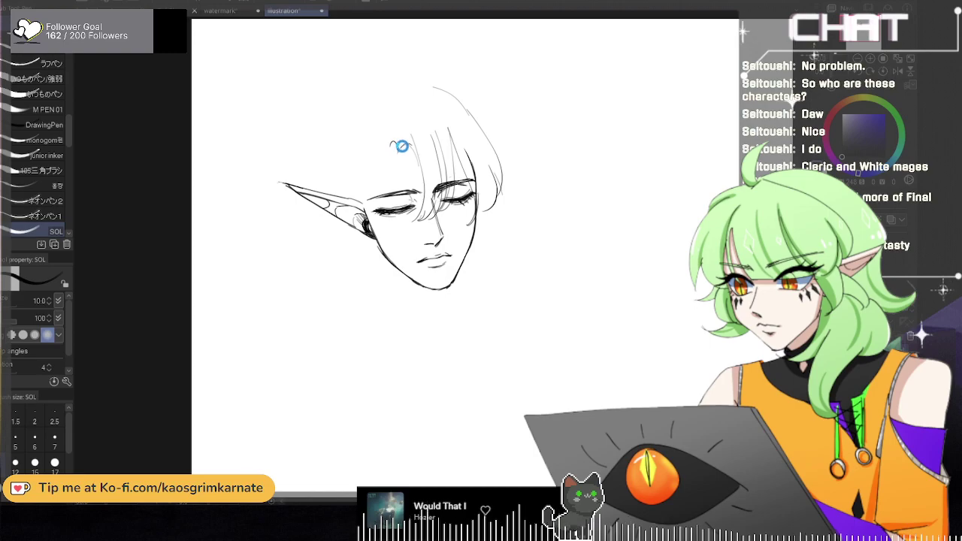
key(ctrl+z)
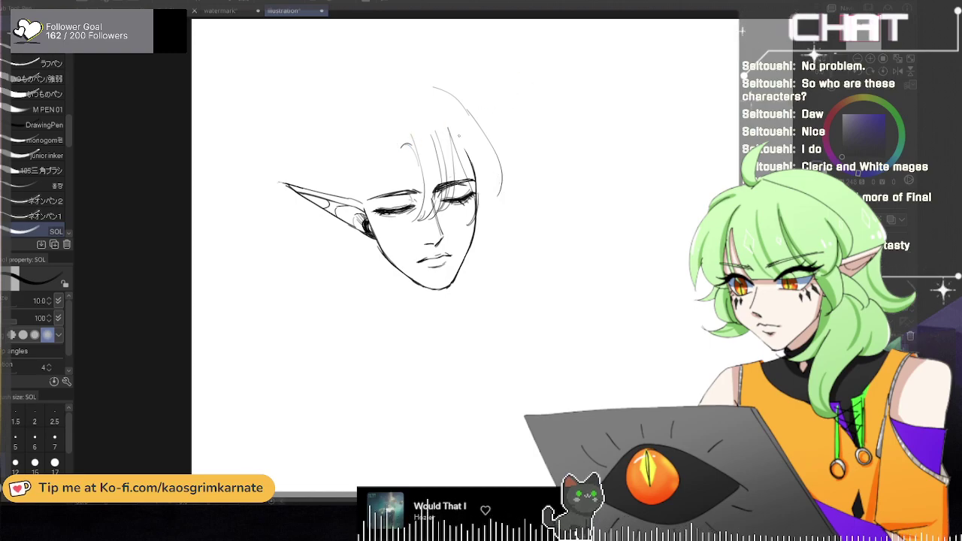
mouse_move(466, 119)
mouse_down()
mouse_move(492, 203)
mouse_move(477, 218)
mouse_up()
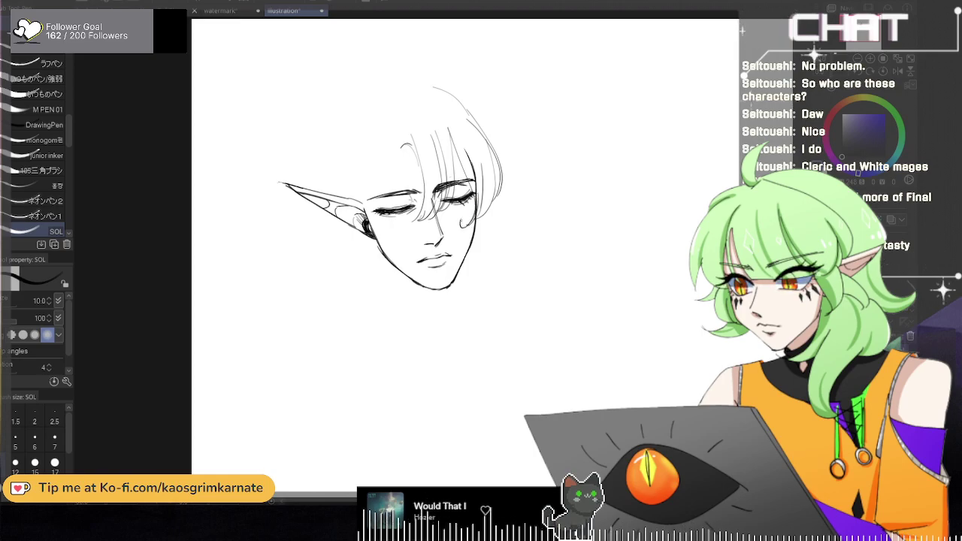
key(ctrl+z)
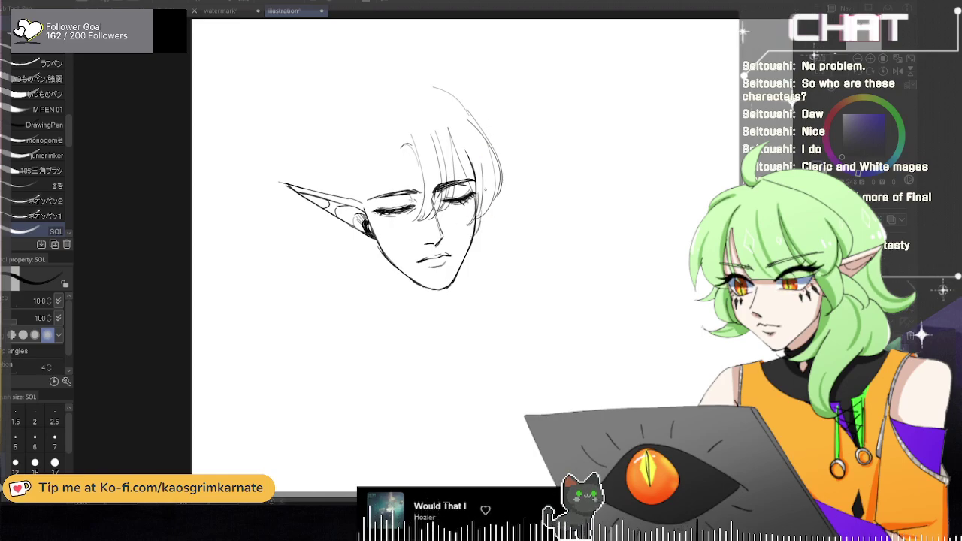
Step: Sketch two curved bang strands from the parting down to the eyebrow on the ear side
mouse_move(393, 147)
mouse_down()
mouse_move(403, 145)
mouse_move(377, 227)
mouse_up()
key(ctrl+z)
key(ctrl+z)
key(ctrl+z)
drag(394, 138, 384, 198)
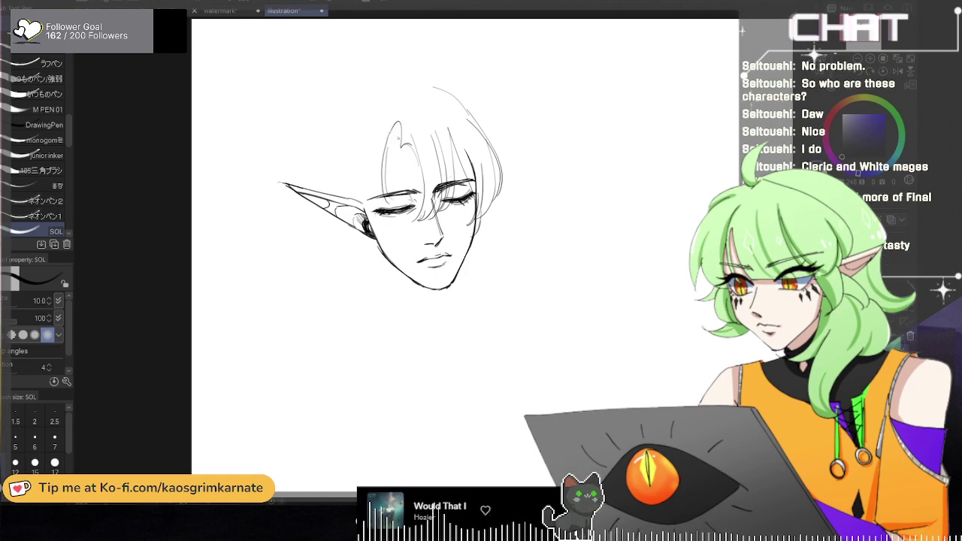
drag(385, 135, 379, 195)
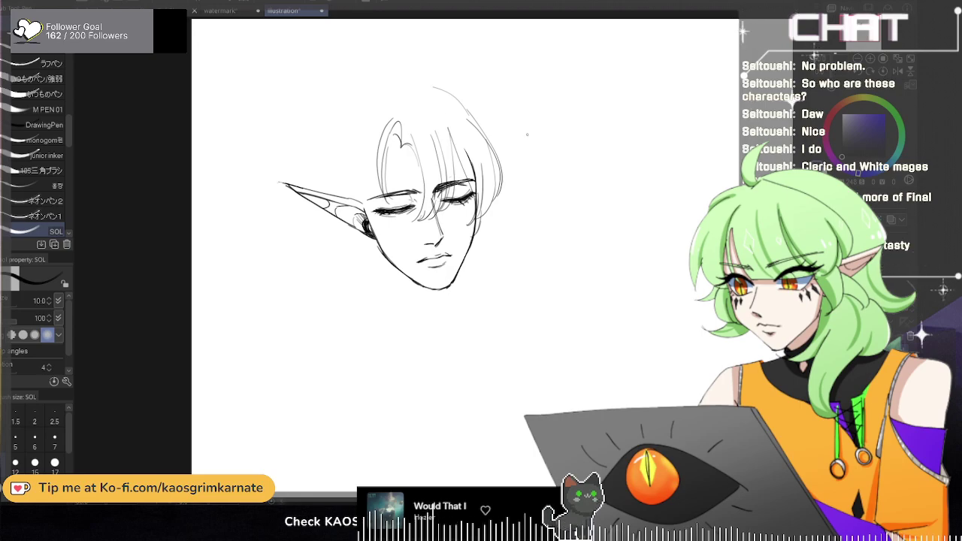
Step: Try a long straight line running downward and outward from the base of the pointed ear
scroll(526, 143, down, 2)
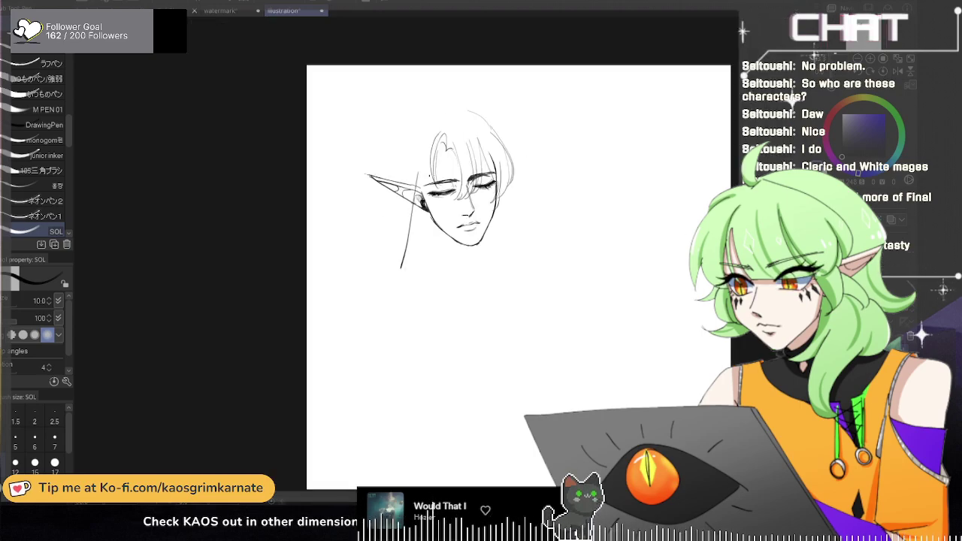
drag(414, 185, 377, 283)
key(ctrl+z)
drag(423, 214, 369, 304)
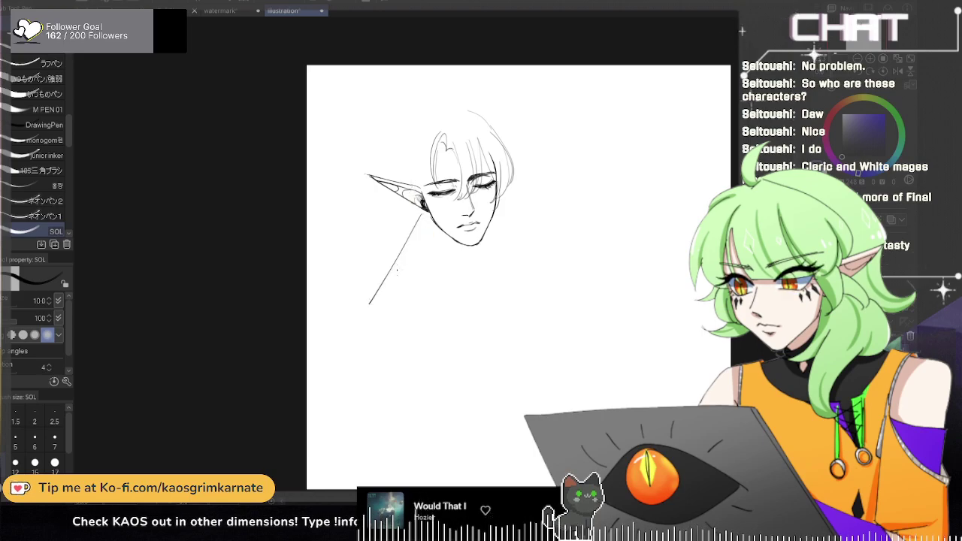
key(ctrl+z)
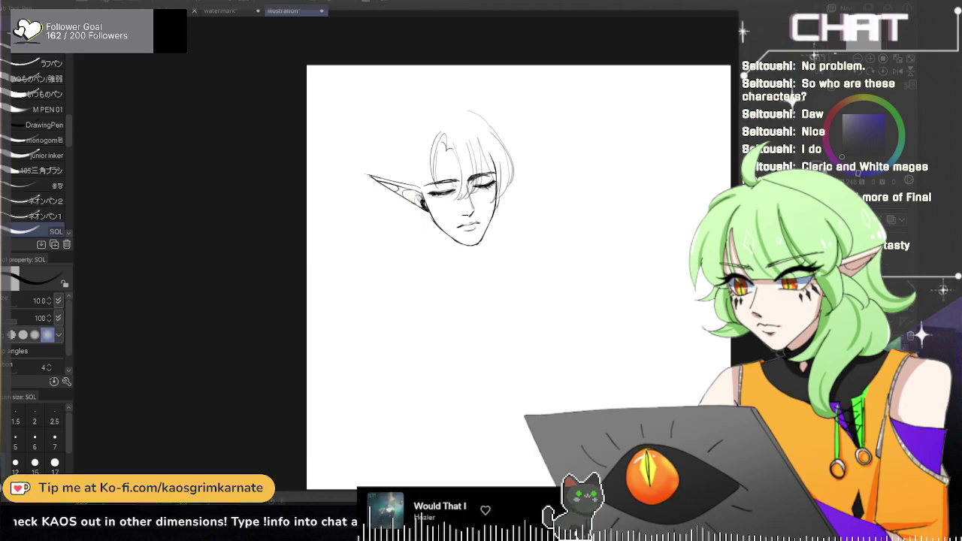
Step: Sketch both sides of the neck below the jaw and the sloping shoulder line on the ear side
drag(496, 213, 497, 239)
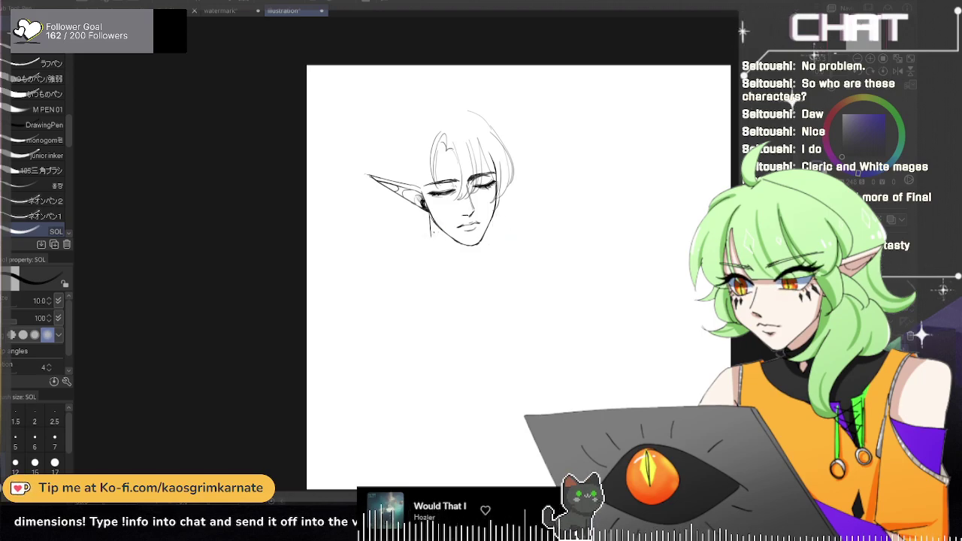
key(ctrl+z)
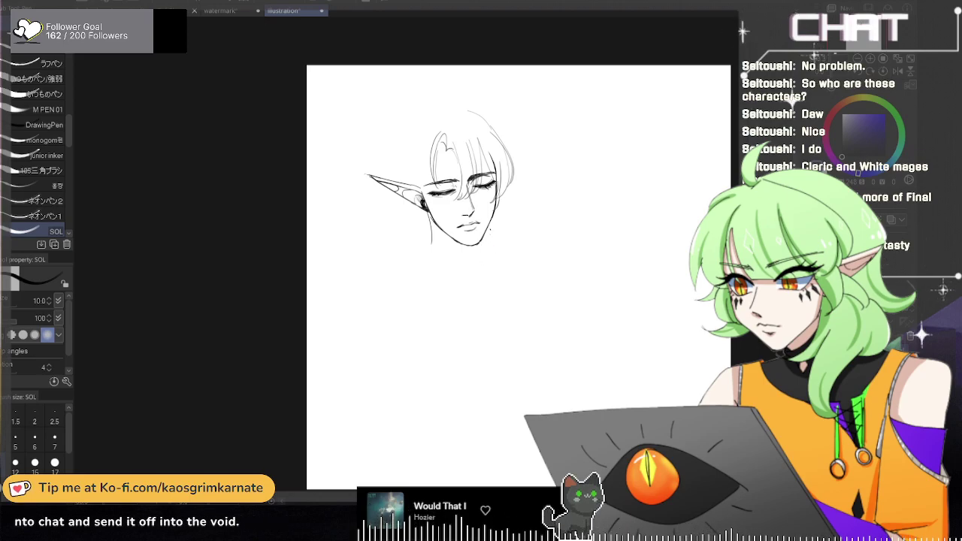
scroll(436, 240, up, 1)
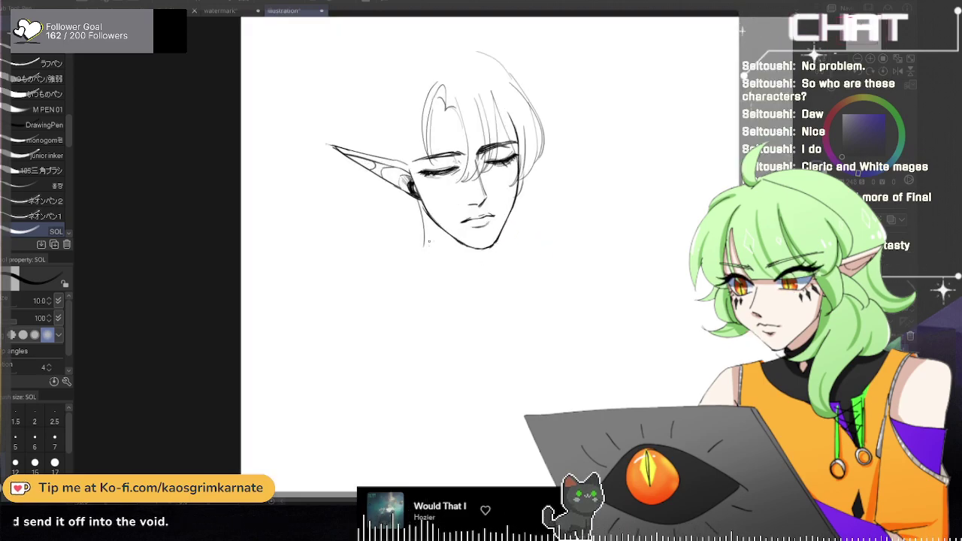
drag(423, 244, 372, 292)
key(ctrl+z)
key(ctrl+z)
drag(424, 248, 353, 298)
drag(494, 254, 491, 267)
Step: Try a long far-side shoulder line from the jaw that ends in a rounded shoulder curve
mouse_move(505, 225)
mouse_down()
mouse_move(551, 242)
mouse_move(518, 239)
mouse_move(599, 260)
mouse_up()
key(ctrl+z)
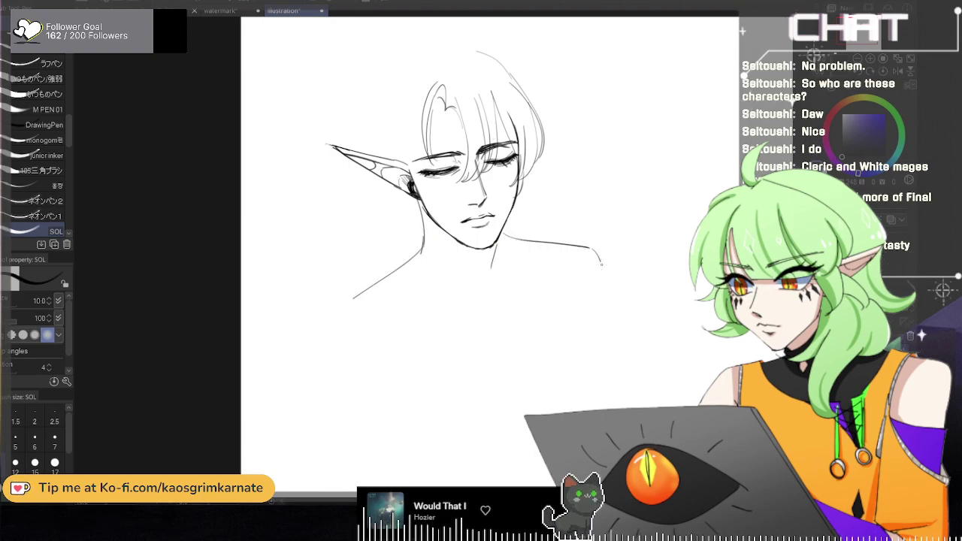
key(ctrl+z)
key(ctrl+z)
mouse_move(502, 234)
mouse_down()
mouse_move(617, 253)
mouse_move(643, 288)
mouse_up()
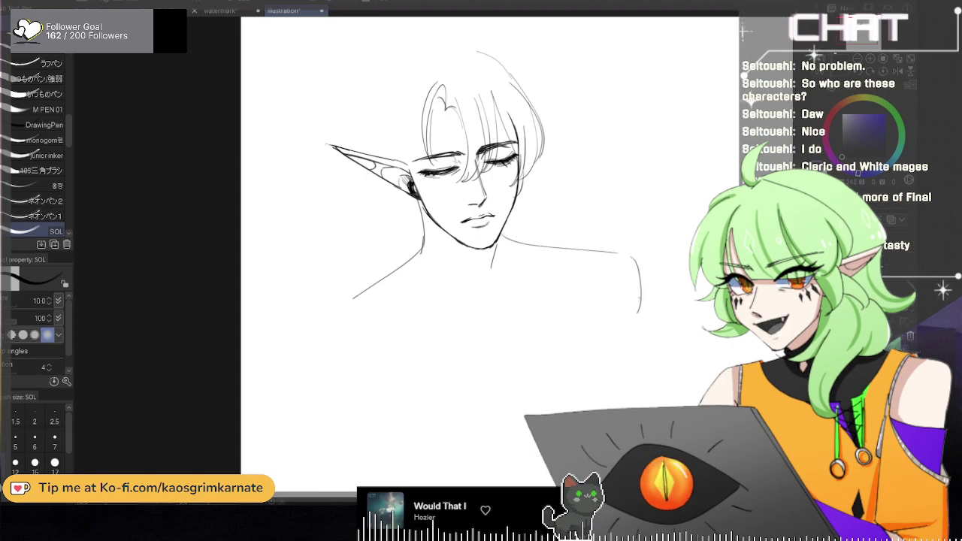
key(ctrl+z)
drag(503, 230, 609, 237)
drag(613, 237, 648, 283)
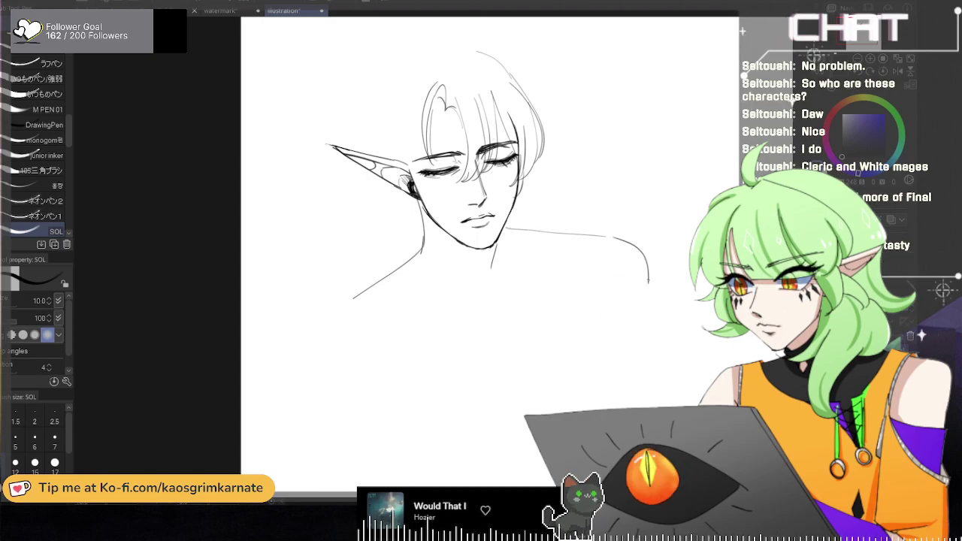
key(ctrl+z)
key(ctrl+z)
Step: Try a higher, flatter shoulder line extending from beside the jaw on the far side
drag(578, 219, 647, 231)
key(ctrl+z)
mouse_move(528, 222)
mouse_down()
mouse_move(632, 276)
mouse_move(504, 239)
mouse_move(595, 226)
mouse_up()
key(ctrl+z)
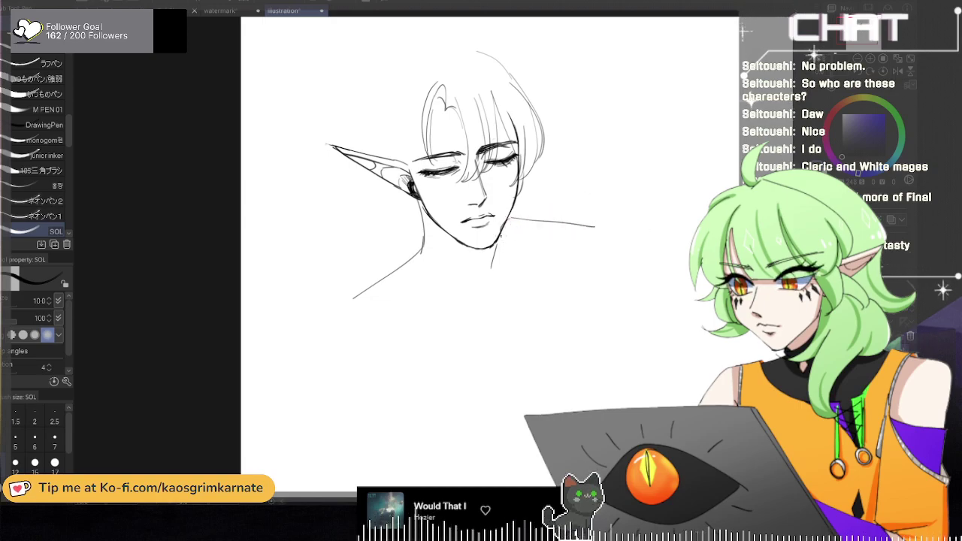
key(ctrl+z)
key(ctrl+z)
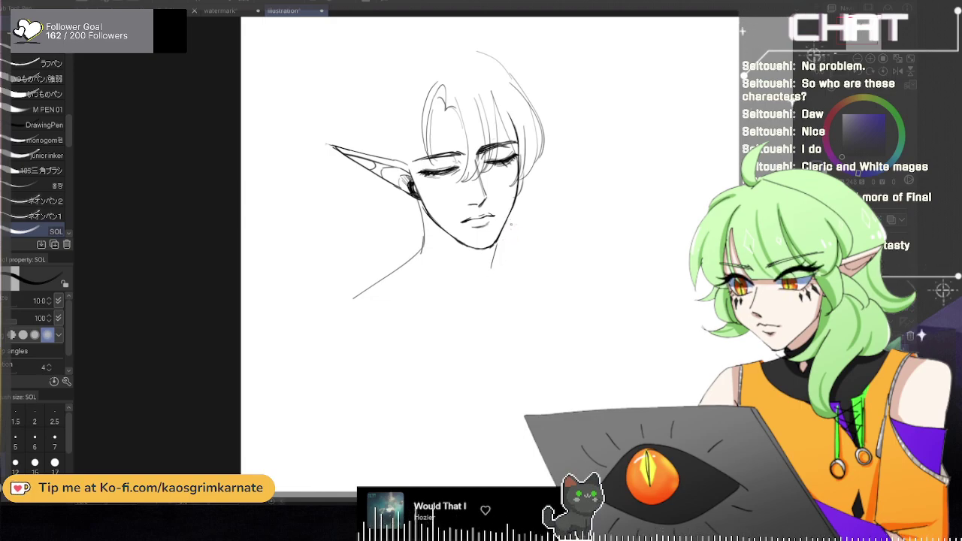
Step: Sketch a raised far-side shoulder line from the jaw, and redraw the neck line with short collarbone strokes at its base
drag(509, 215, 590, 209)
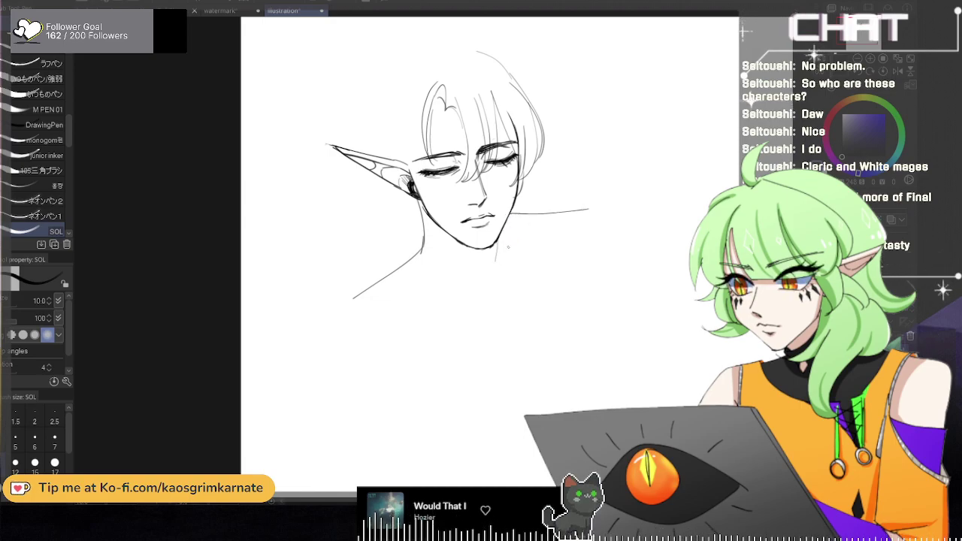
drag(496, 248, 498, 275)
drag(515, 242, 516, 278)
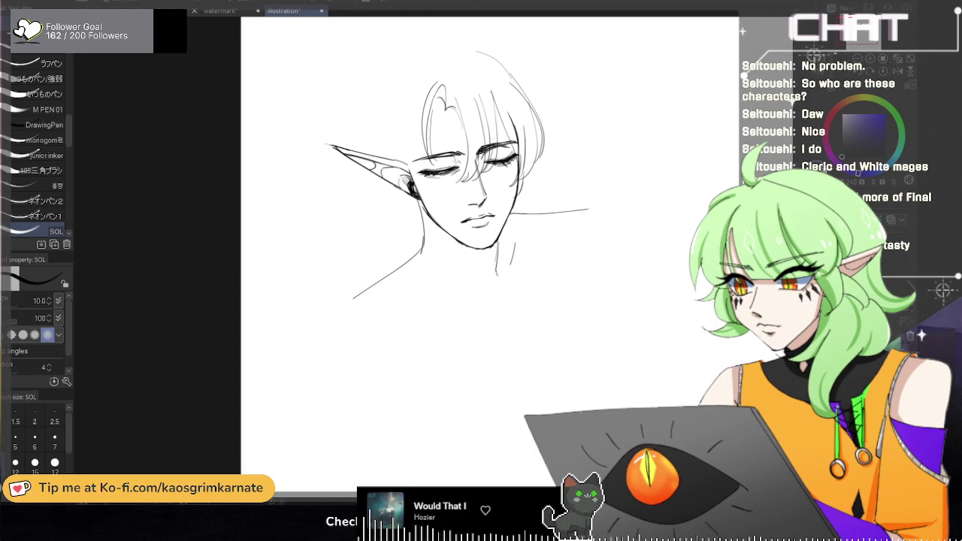
key(ctrl+z)
drag(495, 263, 517, 279)
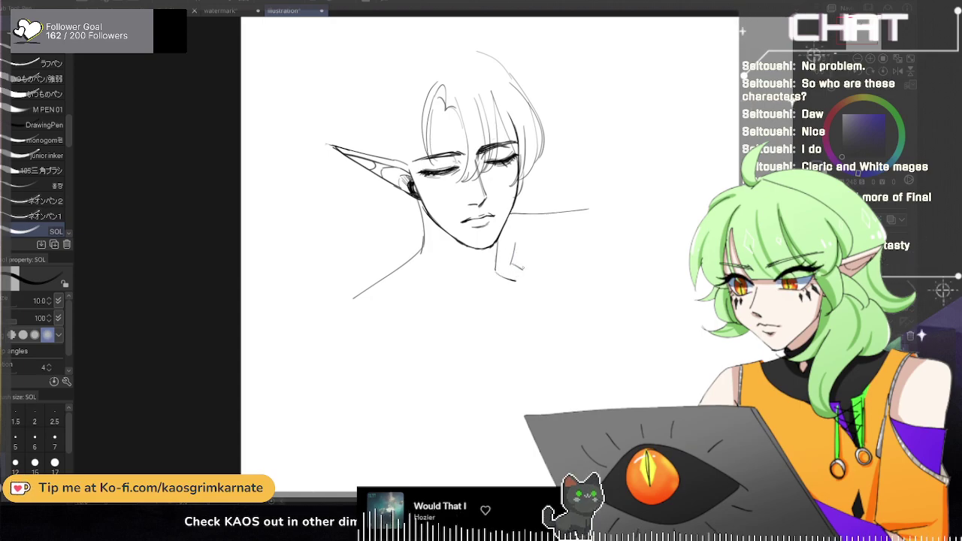
Step: Try sketching bent finger strokes at the base of the neck below the jaw, and undo them
mouse_move(517, 267)
mouse_down()
mouse_move(534, 278)
mouse_move(516, 283)
mouse_up()
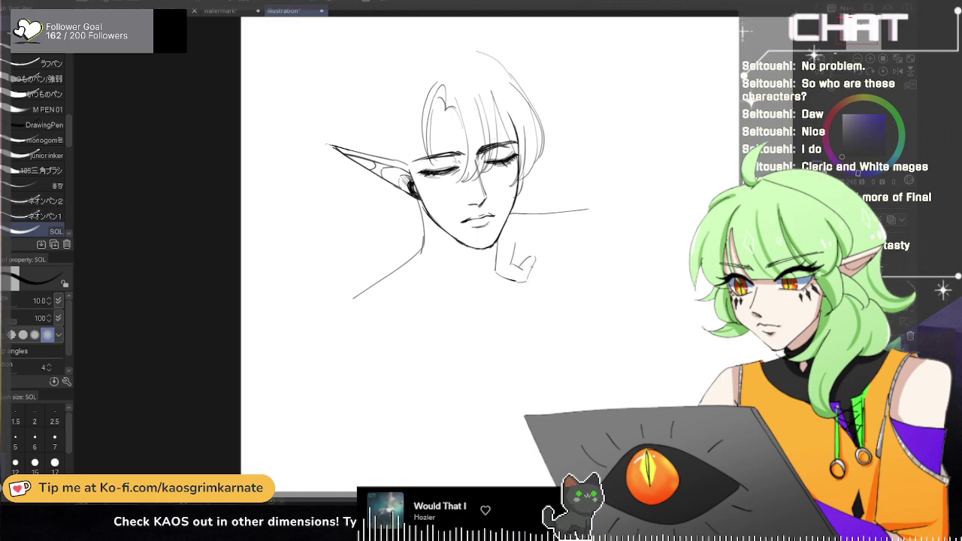
mouse_move(487, 250)
mouse_down()
mouse_move(487, 274)
mouse_move(517, 281)
mouse_move(489, 278)
mouse_up()
key(ctrl+z)
key(ctrl+z)
key(ctrl+z)
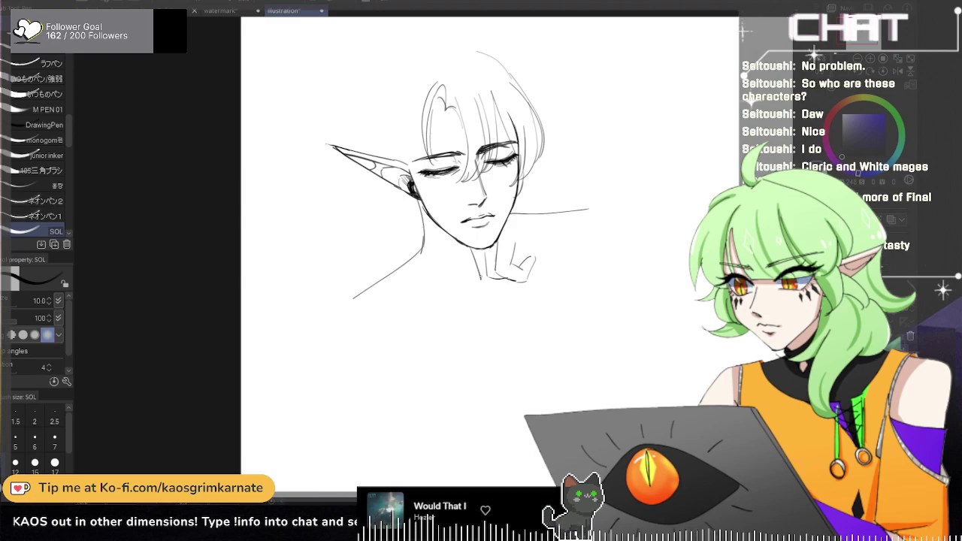
key(ctrl+z)
key(ctrl+z)
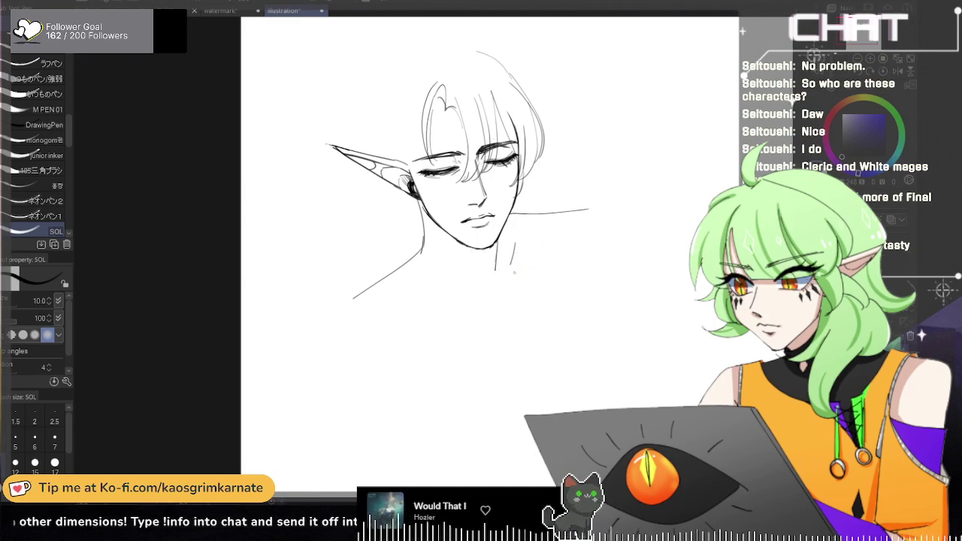
key(ctrl+z)
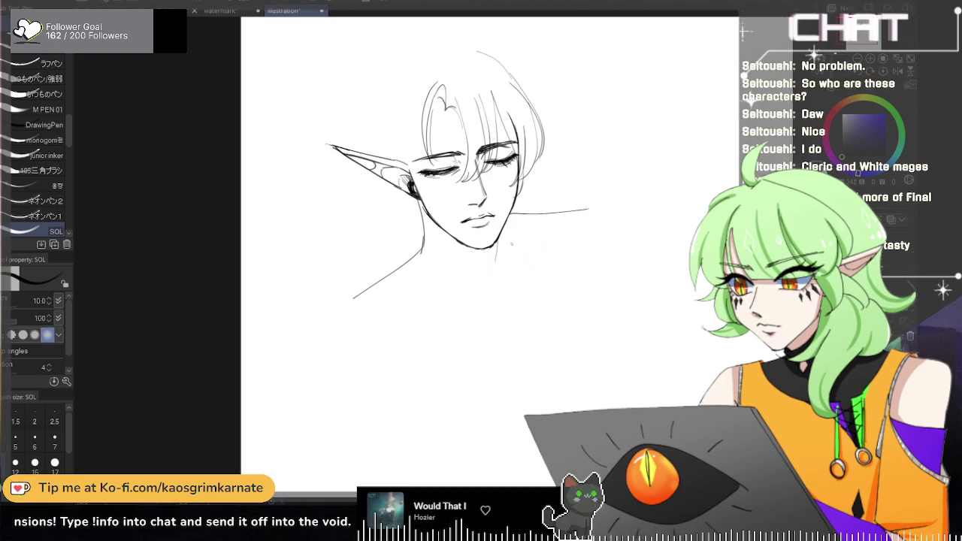
key(ctrl+z)
Step: Sketch a small group of curled fingers directly beneath the chin
mouse_move(493, 267)
mouse_down()
mouse_move(514, 278)
mouse_move(525, 267)
mouse_move(516, 264)
mouse_up()
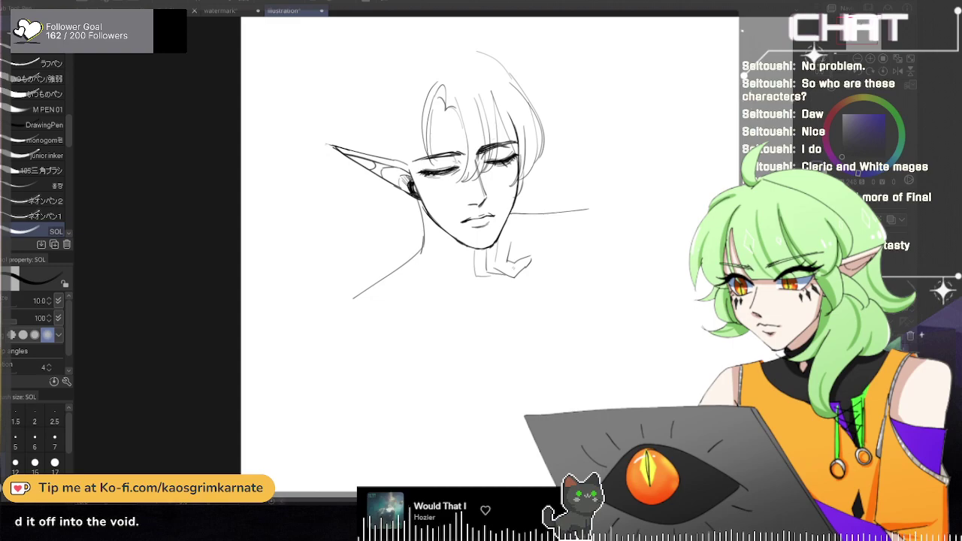
key(ctrl+z)
drag(474, 250, 485, 290)
key(ctrl+z)
drag(477, 248, 479, 276)
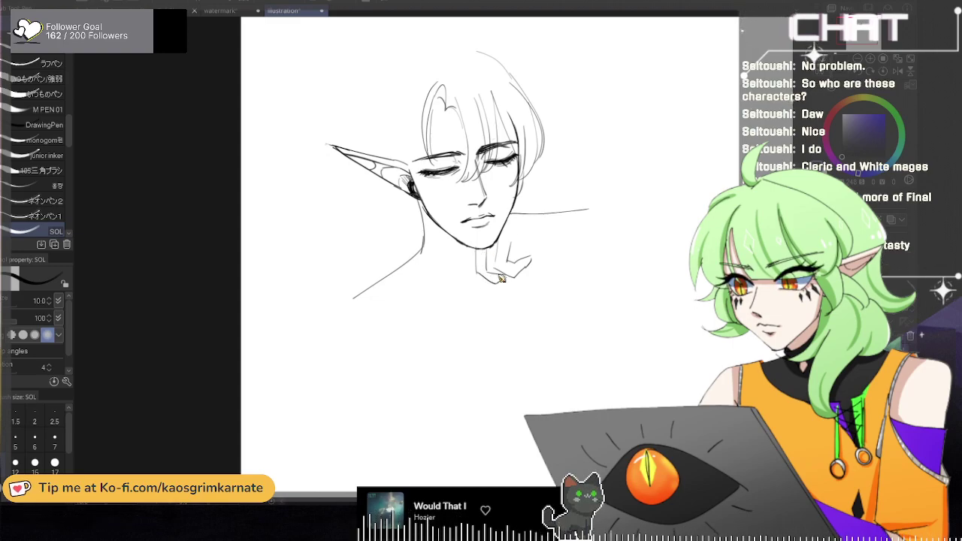
mouse_move(497, 287)
mouse_down()
mouse_move(479, 251)
mouse_move(515, 287)
mouse_up()
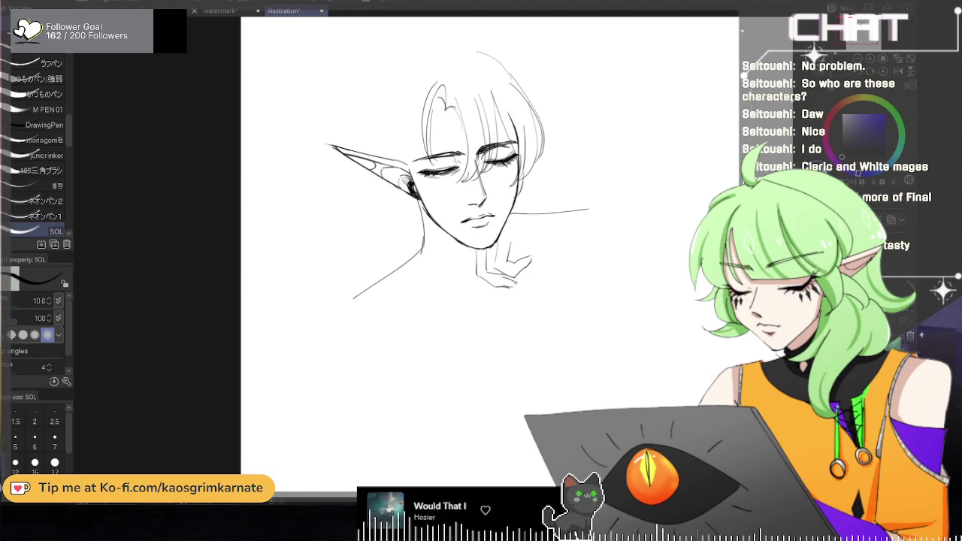
Step: Try a longer extended finger with a rounded tip slanting down from the chin beside the curled fingers
drag(462, 251, 455, 275)
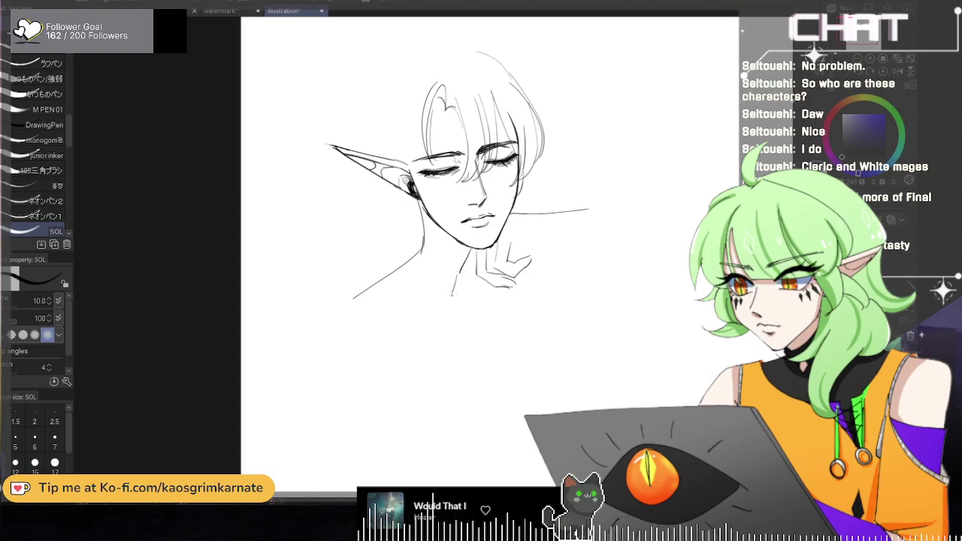
key(ctrl+z)
mouse_move(462, 271)
mouse_down()
mouse_move(451, 302)
mouse_move(476, 274)
mouse_move(466, 296)
mouse_up()
key(ctrl+z)
key(ctrl+z)
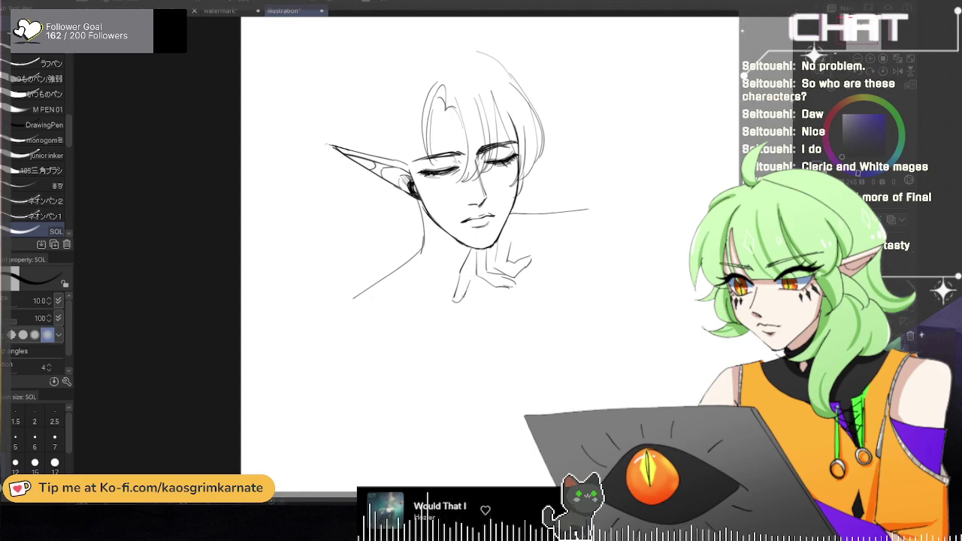
scroll(602, 186, down, 1)
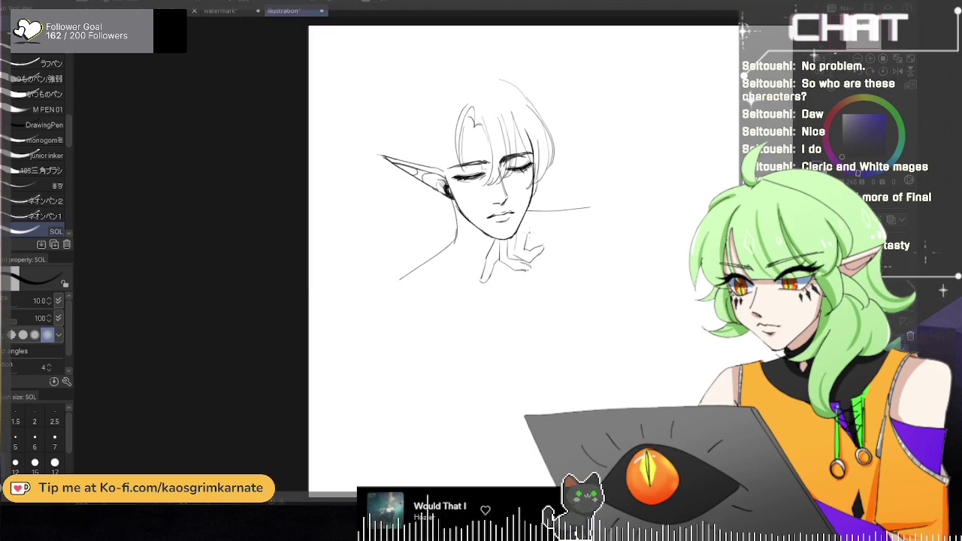
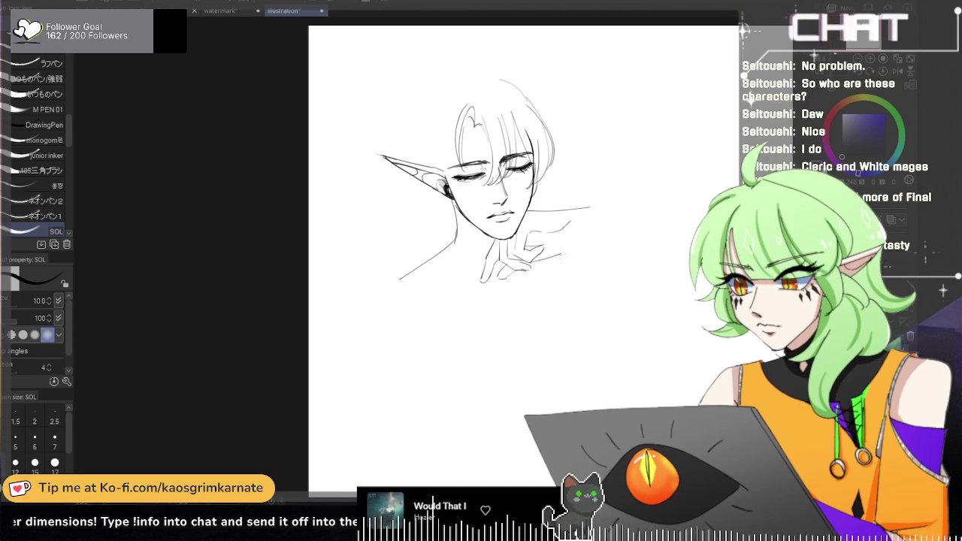
Step: Try wrist lines running from the hand toward the far-side shoulder, and undo them with the finger strokes
key(ctrl+z)
key(ctrl+z)
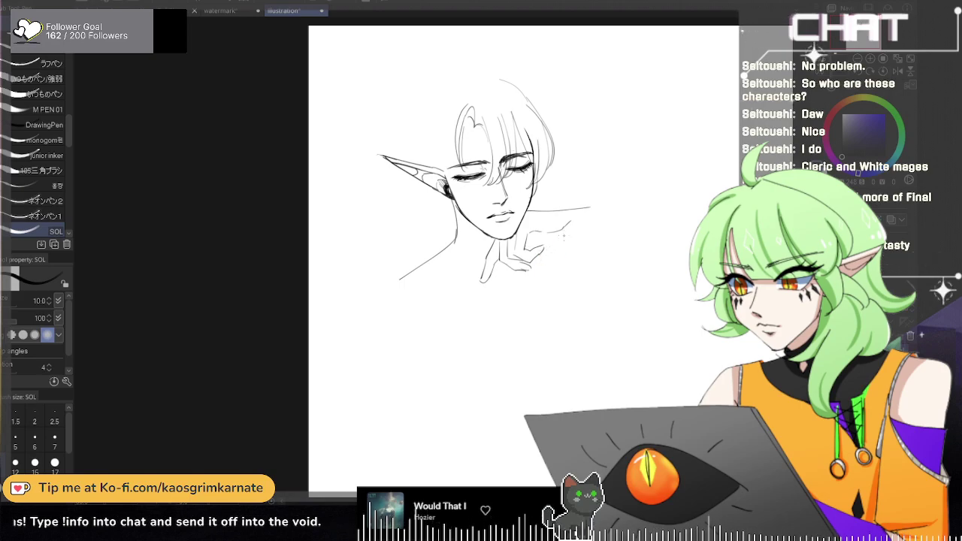
key(ctrl+z)
drag(545, 246, 575, 235)
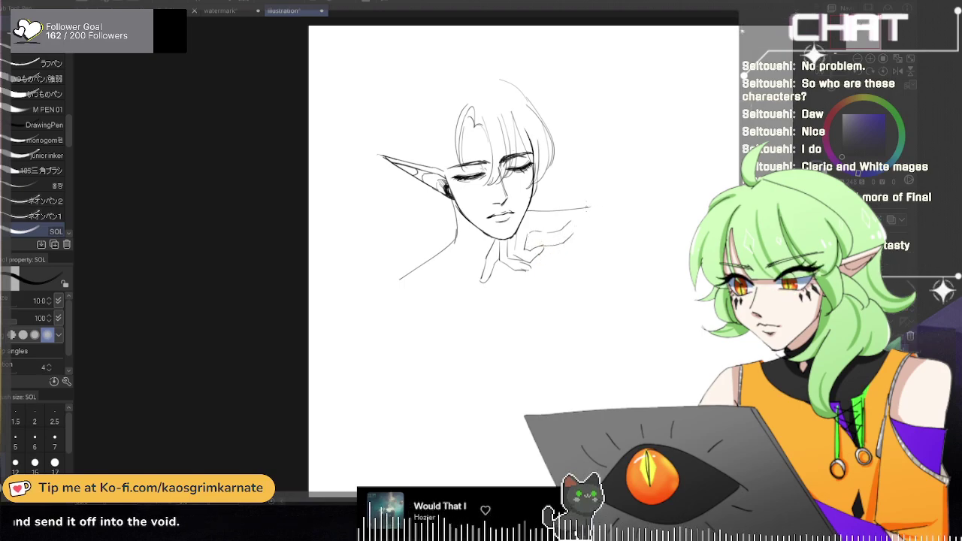
key(ctrl+z)
key(ctrl+z)
key(ctrl+z)
key(ctrl+z)
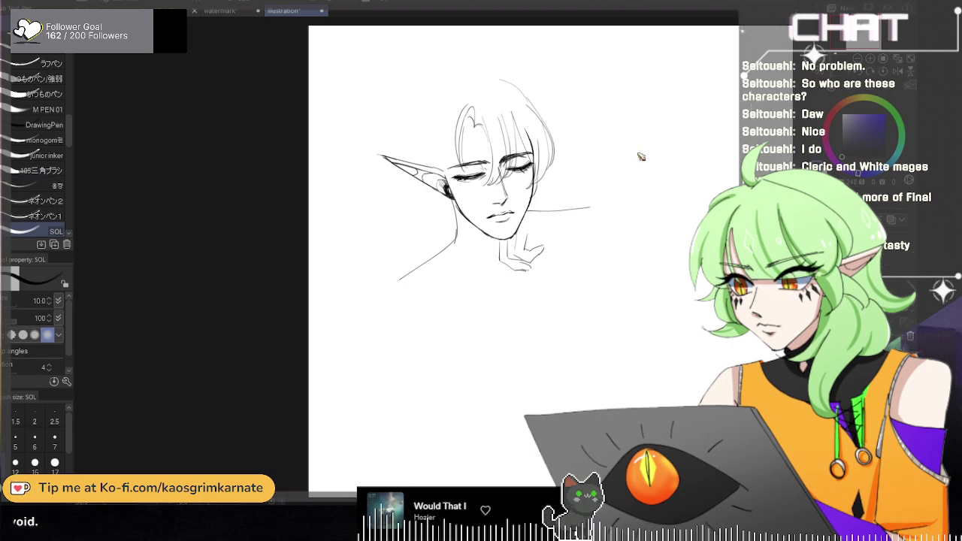
key(ctrl+z)
key(ctrl+z)
key(ctrl+z)
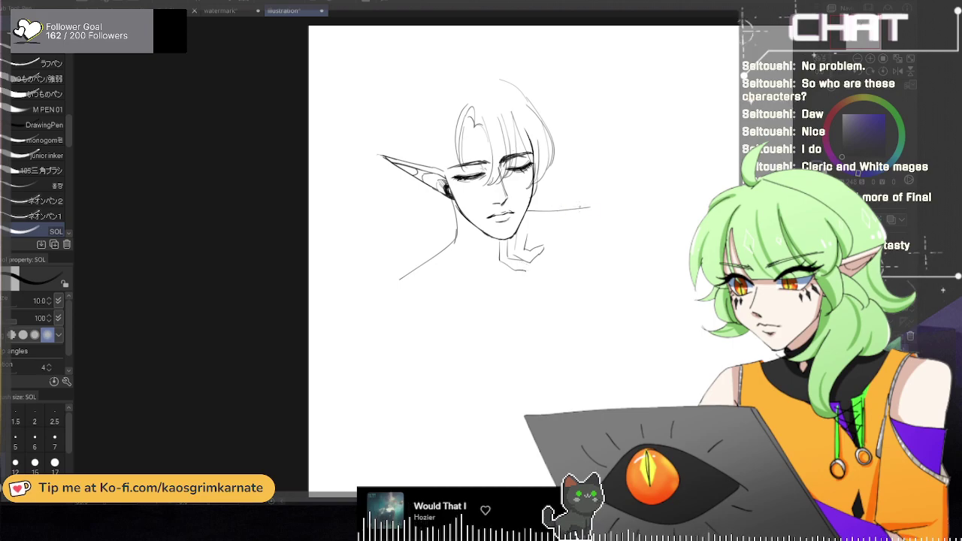
Step: Erase the far-side shoulder line and the leftover hand strokes below the jaw
key(e)
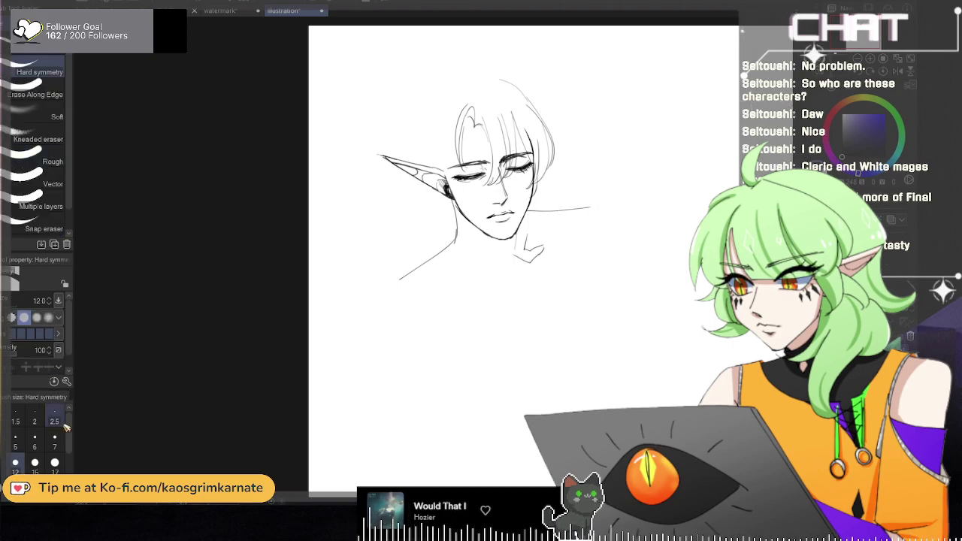
mouse_move(537, 209)
mouse_down()
mouse_move(535, 232)
mouse_move(532, 261)
mouse_up()
key(p)
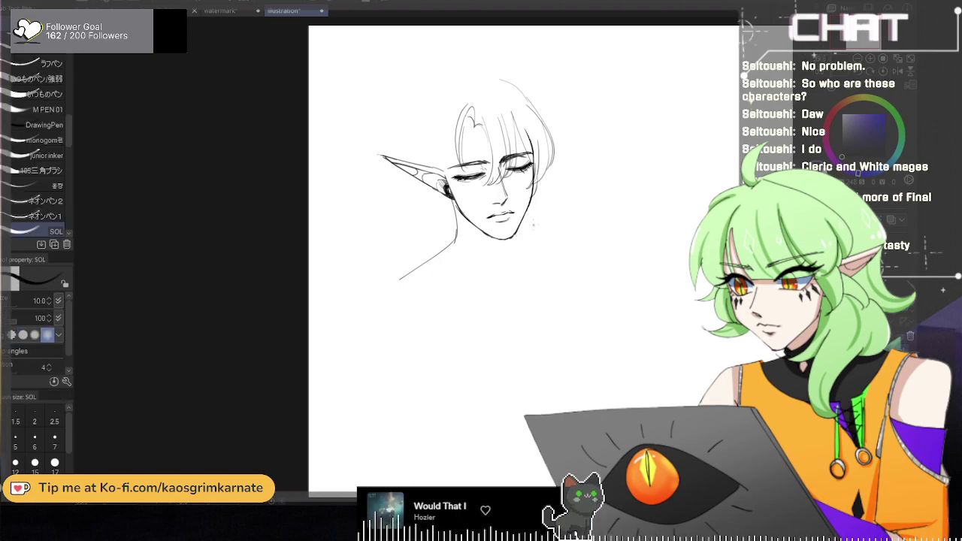
Step: Sketch the back of a hand and its wrist extending outward from the jaw, with a first bent finger below
mouse_move(536, 226)
mouse_down()
mouse_move(607, 234)
mouse_move(520, 227)
mouse_move(520, 256)
mouse_up()
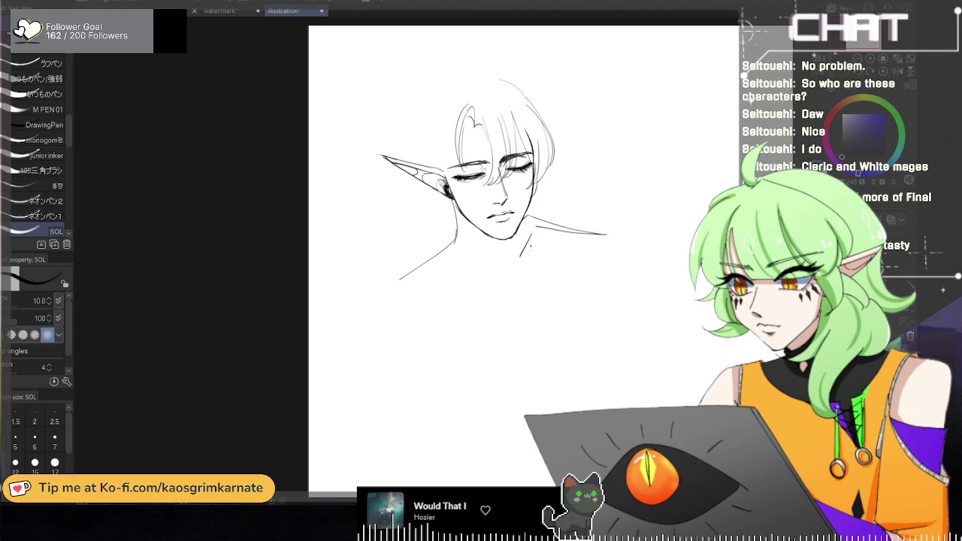
key(ctrl+z)
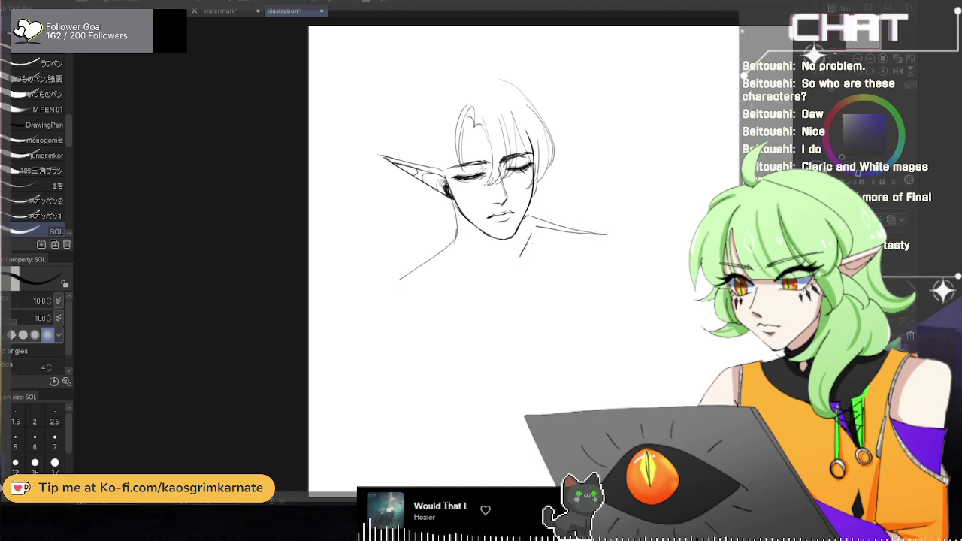
key(ctrl+z)
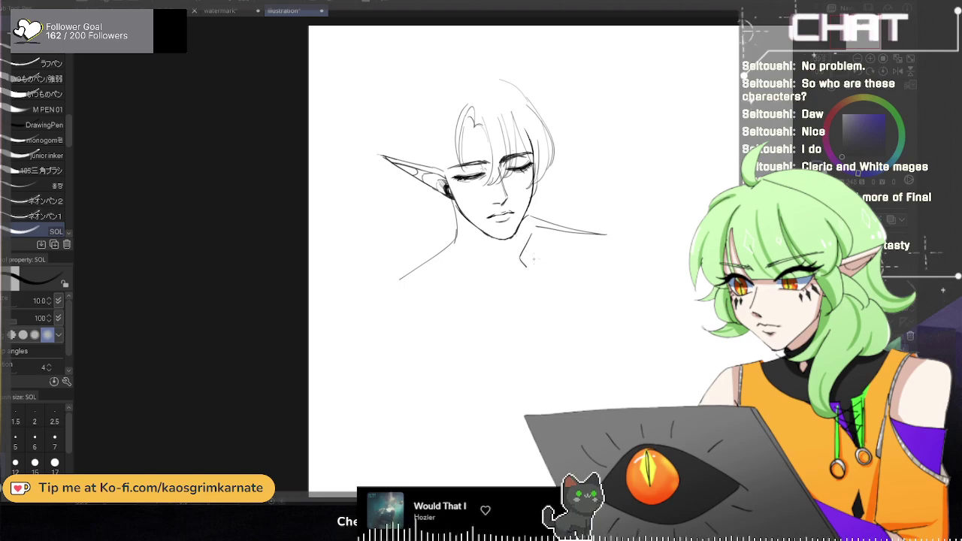
key(ctrl+z)
key(ctrl+z)
Step: Draw the inner edge and curled tip of the bent finger, and clear the stray loop above it
mouse_move(520, 258)
mouse_down()
mouse_move(529, 269)
mouse_move(532, 258)
mouse_up()
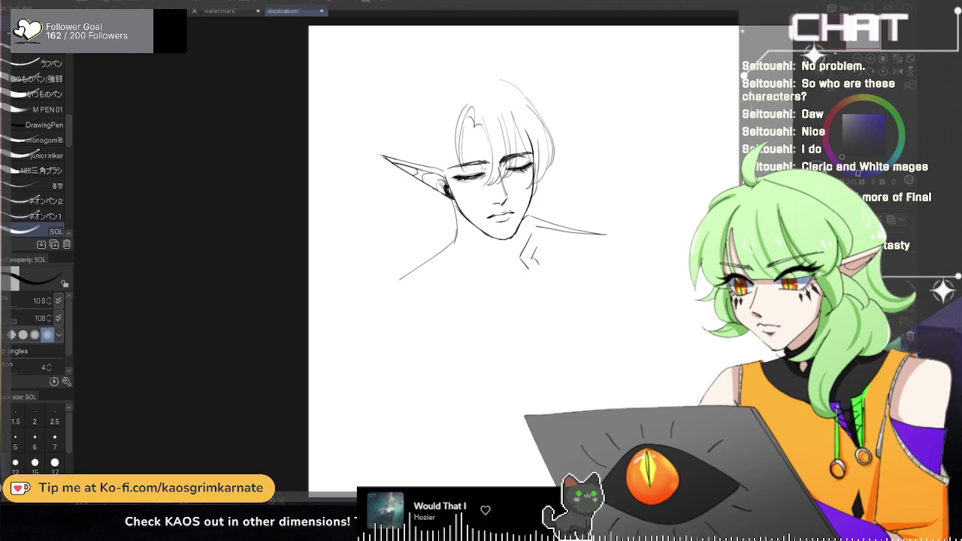
mouse_move(538, 260)
mouse_down()
mouse_move(543, 272)
mouse_move(514, 259)
mouse_up()
key(ctrl+z)
key(ctrl+z)
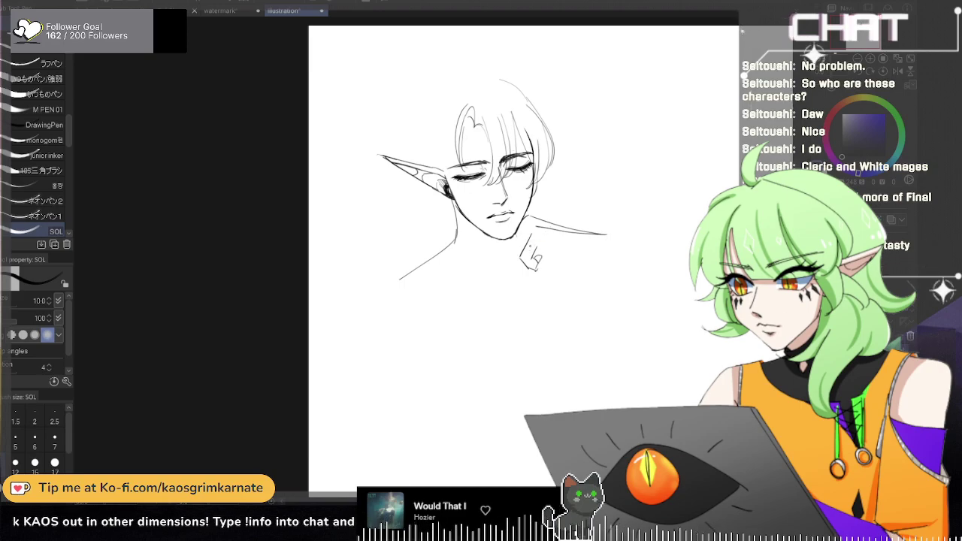
key(e)
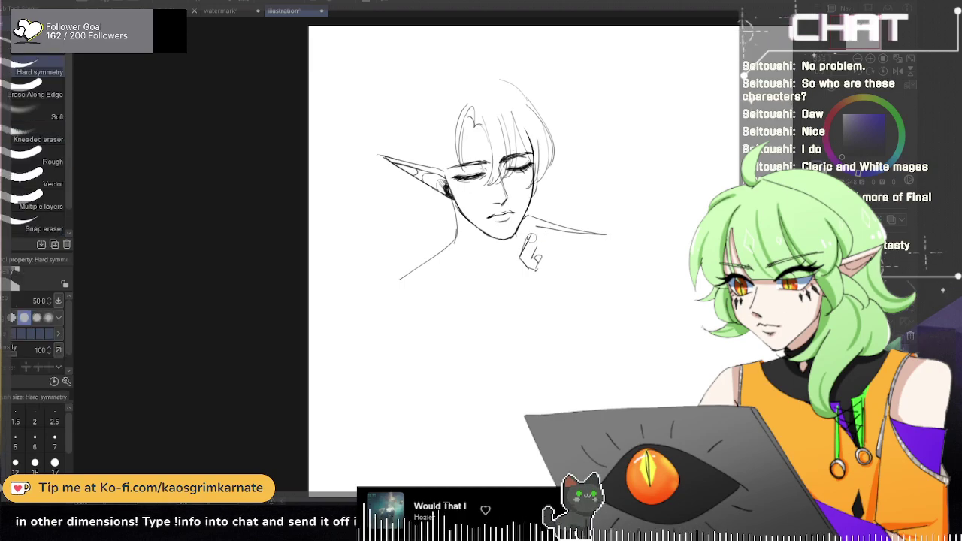
key(p)
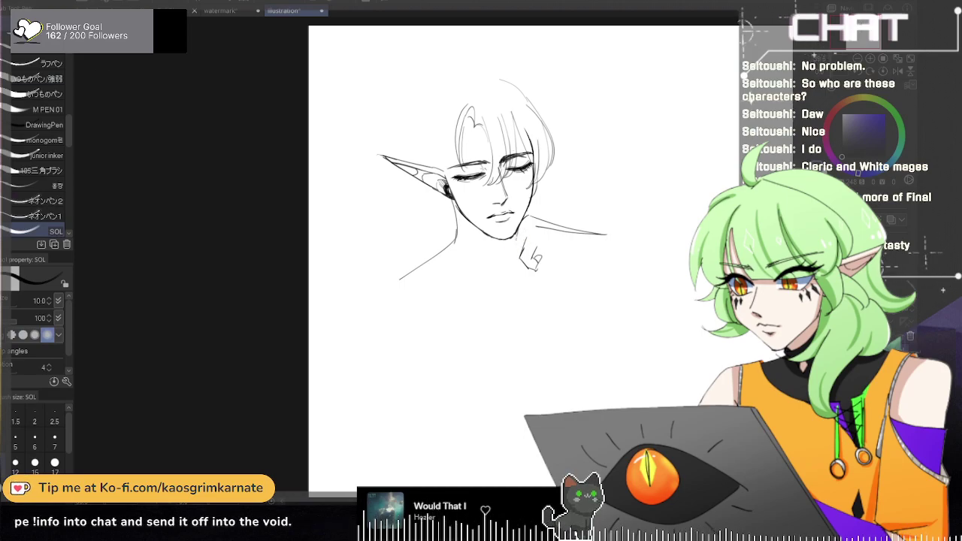
Step: Sketch further bent fingers under the chin beside the first curled finger
mouse_move(518, 232)
mouse_down()
mouse_move(511, 258)
mouse_move(521, 272)
mouse_up()
key(ctrl+z)
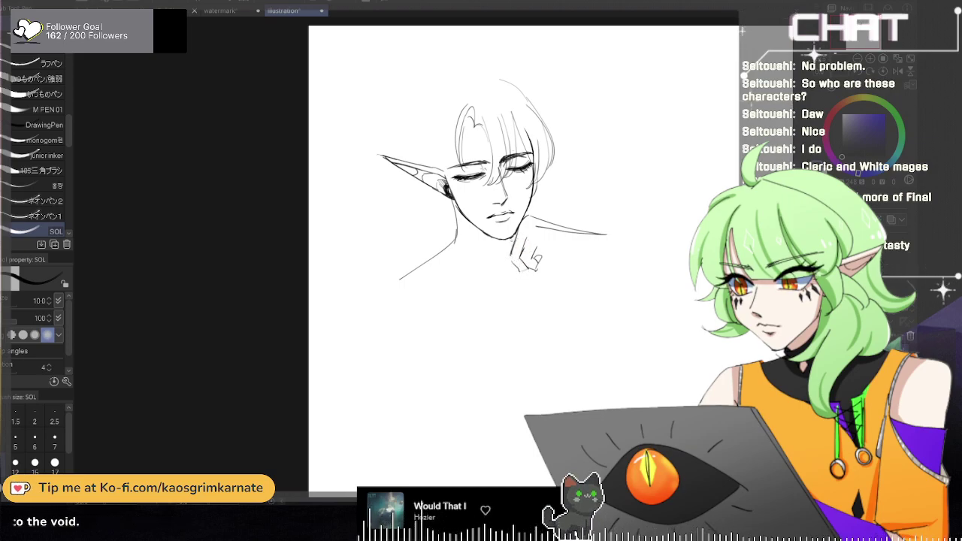
key(ctrl+z)
key(ctrl+z)
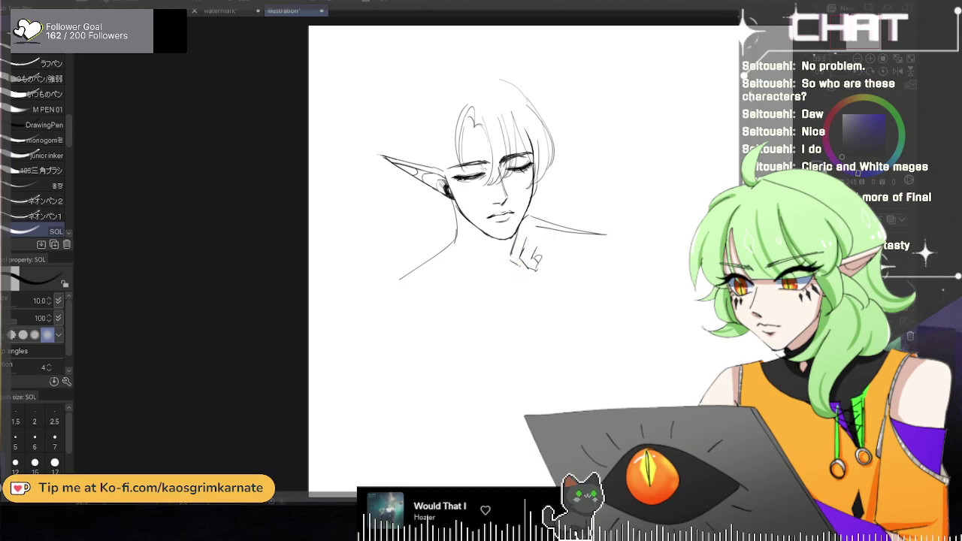
drag(510, 239, 511, 265)
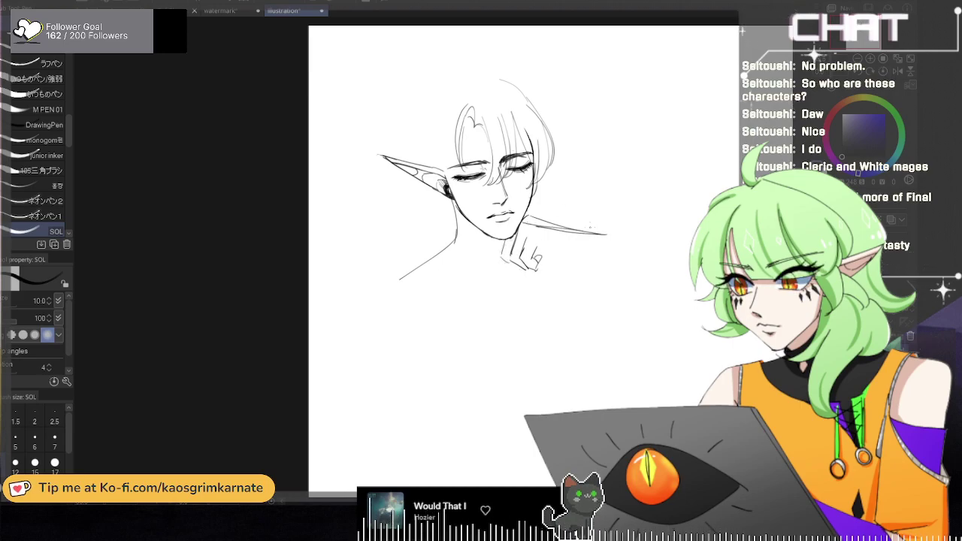
Step: Redraw the upper edge of the wrist from the jaw and add the outer forearm line angling down from it
drag(526, 221, 587, 235)
key(ctrl+z)
mouse_move(524, 219)
mouse_down()
mouse_move(588, 231)
mouse_move(627, 335)
mouse_up()
key(ctrl+z)
drag(576, 231, 636, 332)
key(ctrl+z)
key(ctrl+z)
mouse_move(524, 219)
mouse_down()
mouse_move(581, 229)
mouse_move(628, 318)
mouse_up()
key(ctrl+z)
drag(585, 239, 631, 311)
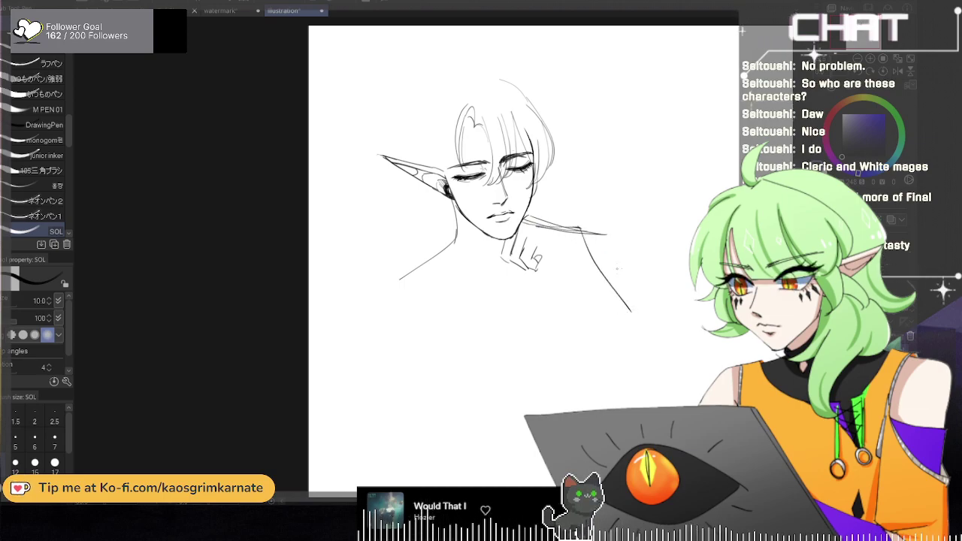
Step: Erase the end of the wrist line that overshoots the bend into the forearm
key(e)
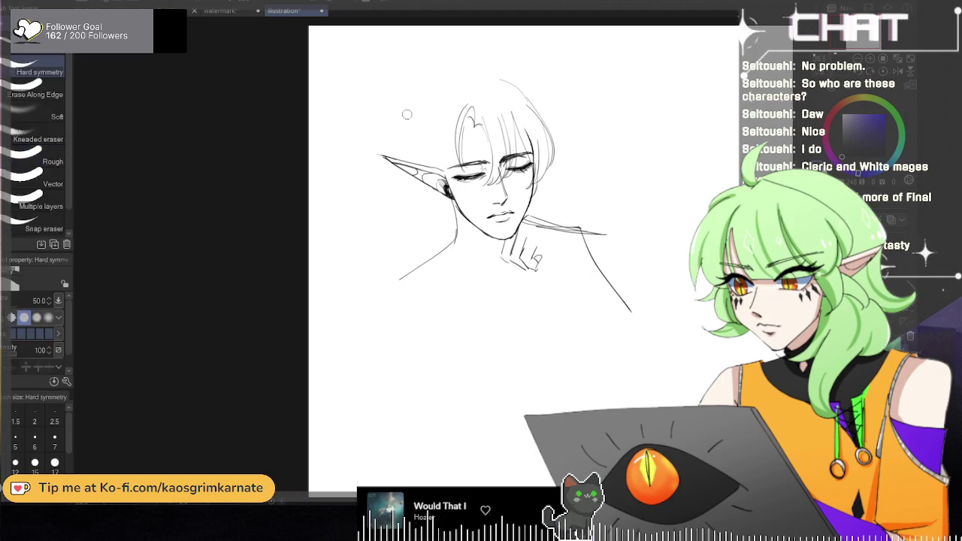
drag(604, 234, 584, 231)
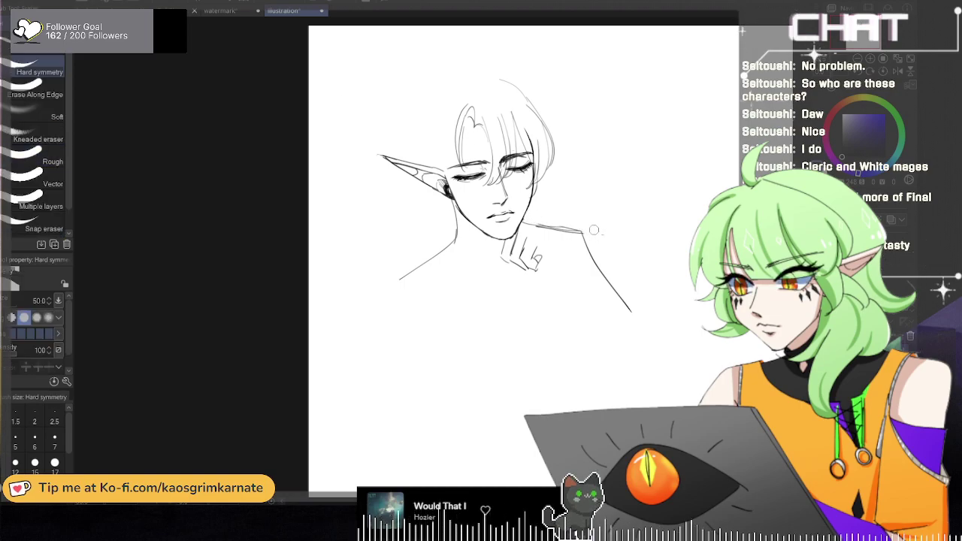
key(p)
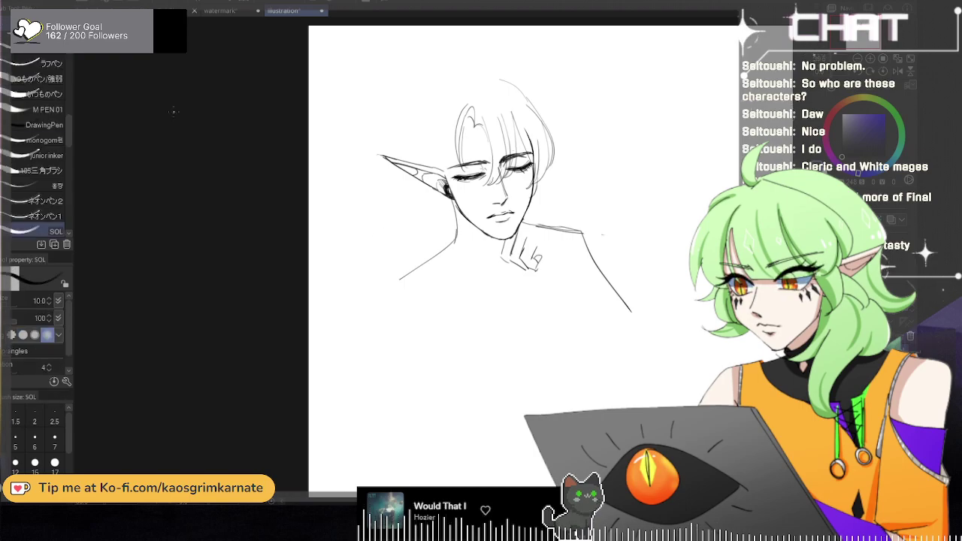
key(ctrl+z)
key(ctrl+z)
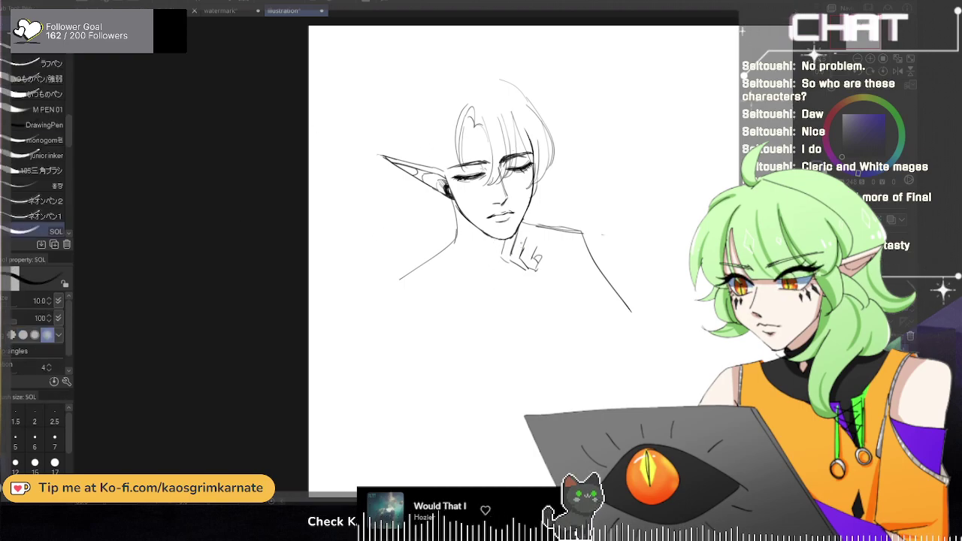
Step: Add another finger under the chin, the lower edge of the hand, and the inner forearm line
drag(515, 271, 527, 281)
mouse_move(496, 240)
mouse_down()
mouse_move(522, 272)
mouse_move(566, 257)
mouse_move(558, 264)
mouse_move(530, 250)
mouse_move(566, 257)
mouse_move(597, 349)
mouse_up()
key(ctrl+z)
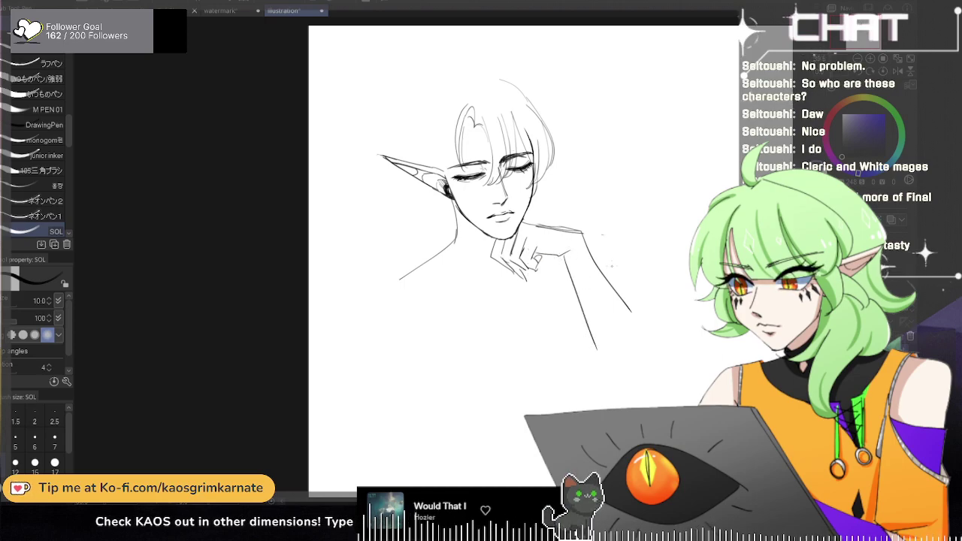
Step: Erase the outer finger strokes beneath the chin on the ear side of the hand
scroll(731, 430, down, 2)
mouse_move(731, 433)
mouse_down()
mouse_move(694, 374)
mouse_move(501, 374)
mouse_up()
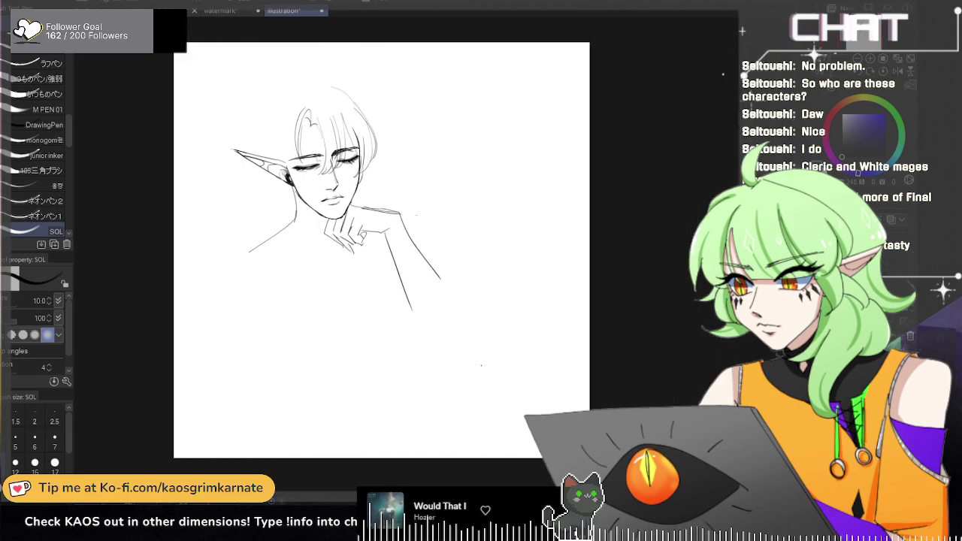
key(e)
drag(331, 238, 344, 237)
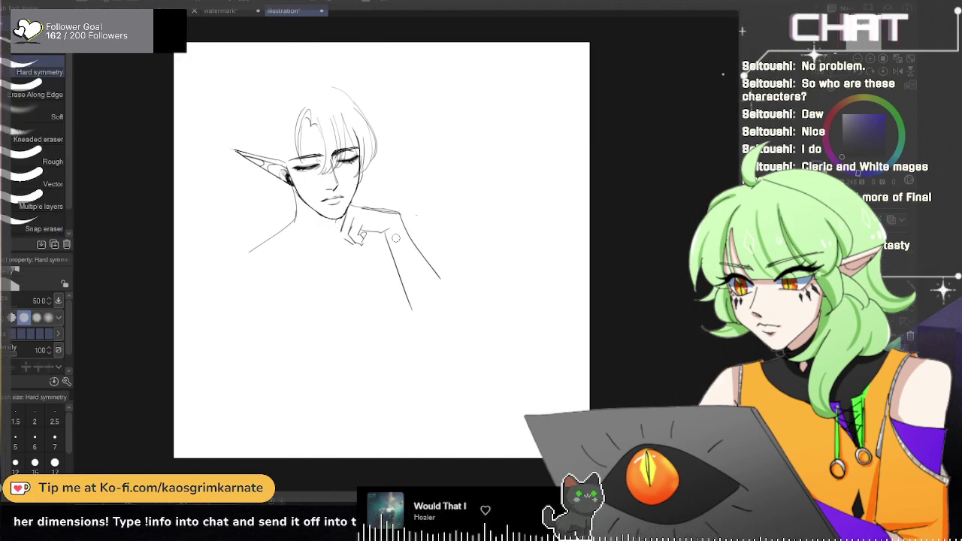
Step: Try sketching a long extended finger beneath the chin on the ear side of the hand, and erase it
key(p)
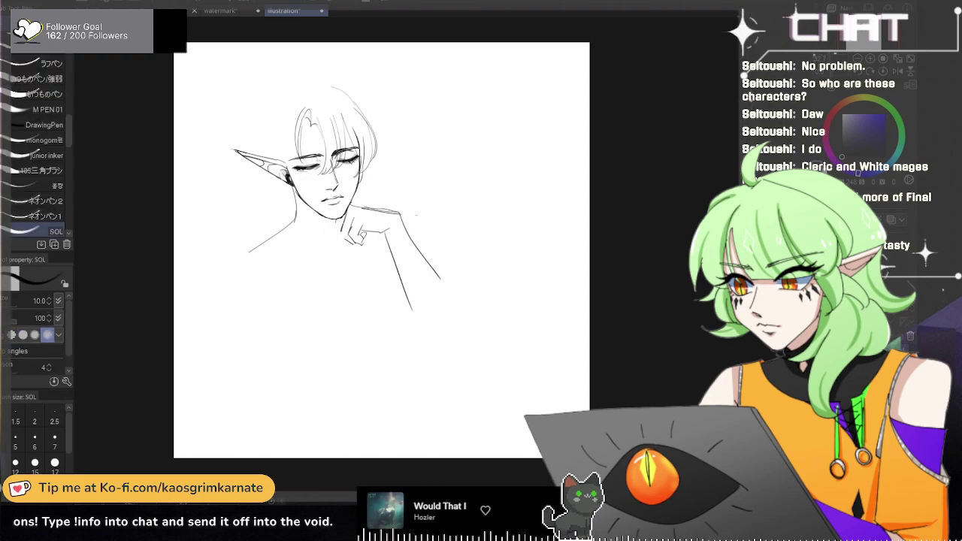
mouse_move(341, 236)
mouse_down()
mouse_move(349, 239)
mouse_move(333, 244)
mouse_up()
key(ctrl+z)
key(ctrl+z)
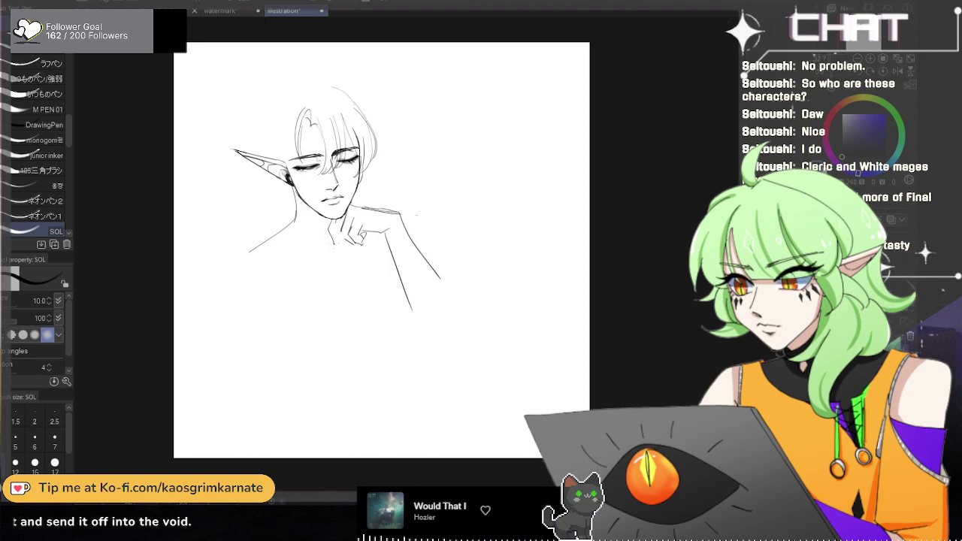
drag(333, 237, 338, 258)
key(ctrl+z)
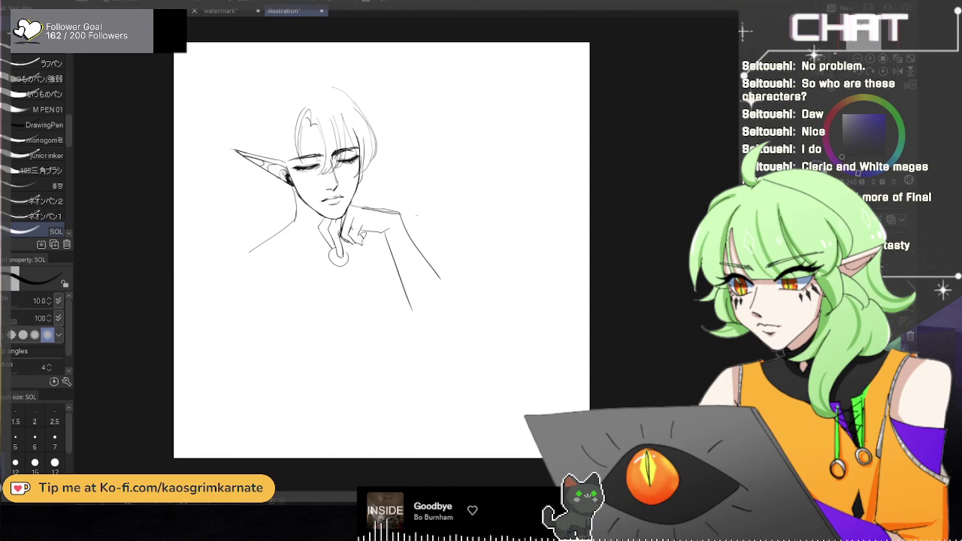
key(e)
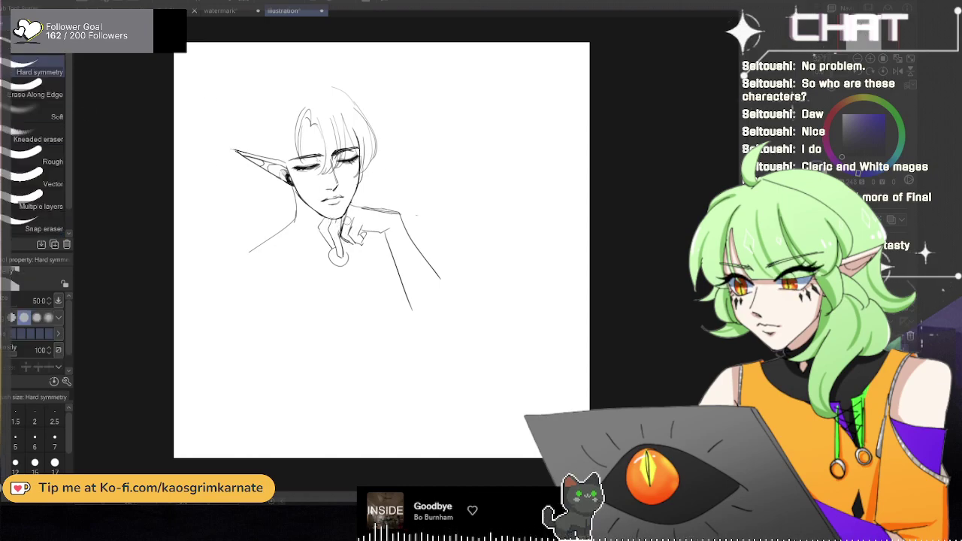
drag(331, 242, 322, 225)
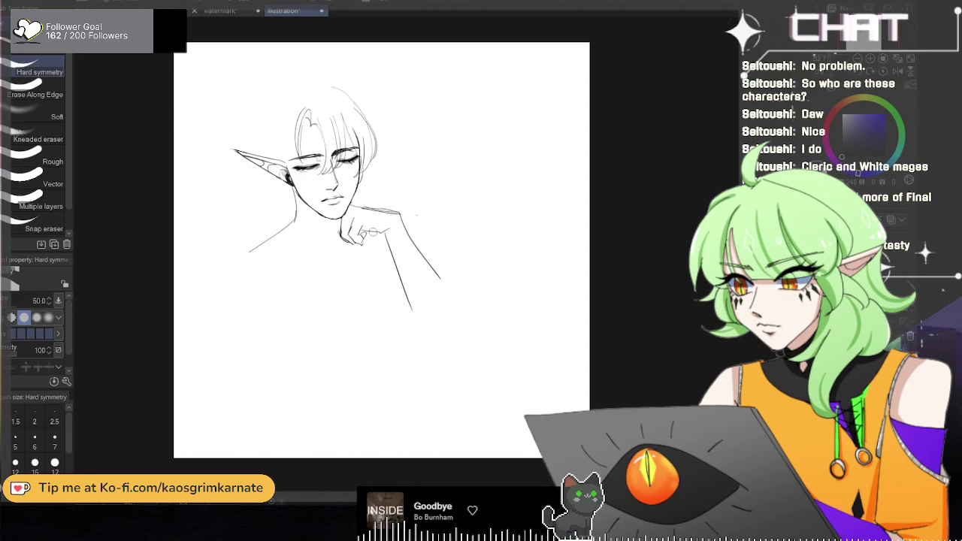
Step: Sketch short curled finger strokes beneath the chin on the ear side of the hand
key(p)
key(ctrl+z)
drag(334, 219, 339, 256)
key(ctrl+z)
key(ctrl+z)
key(ctrl+z)
key(ctrl+z)
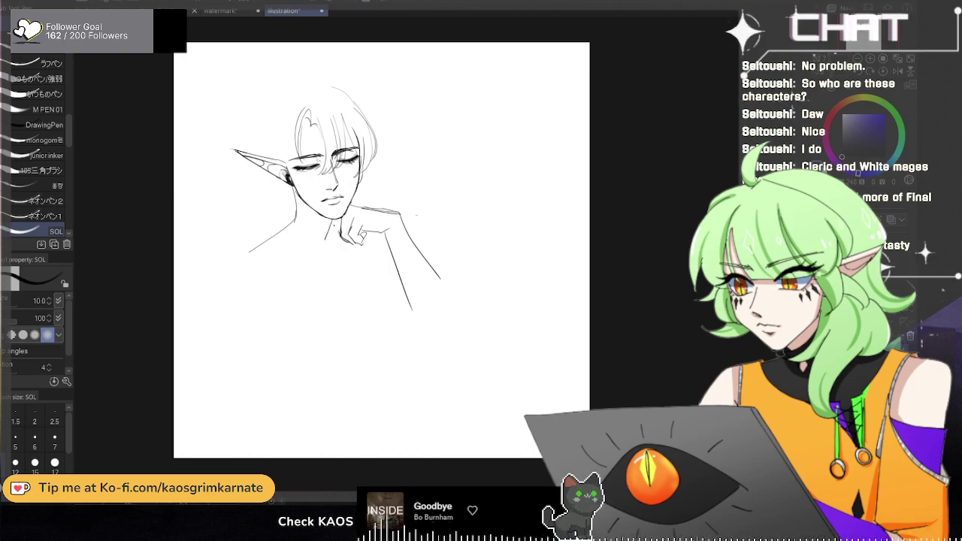
drag(339, 225, 325, 251)
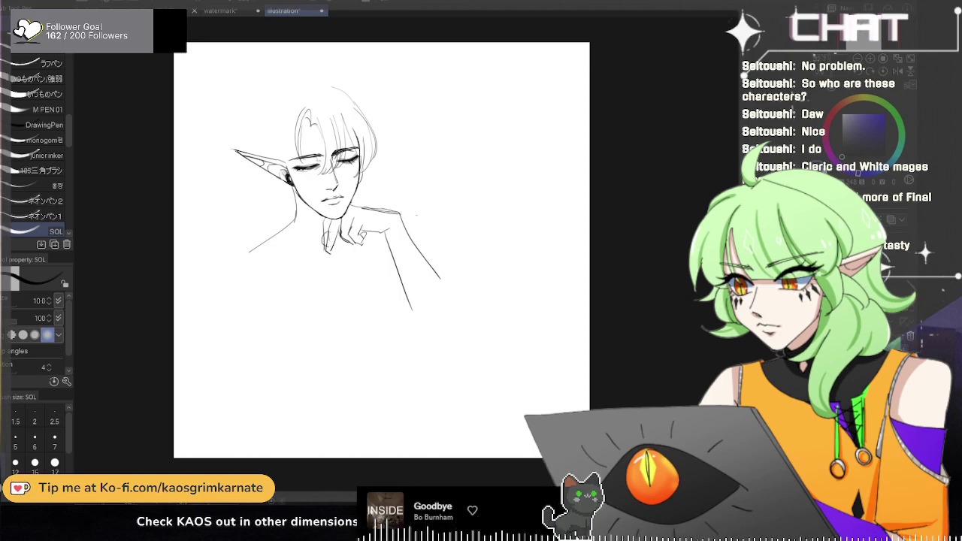
key(ctrl+z)
drag(337, 220, 339, 237)
key(ctrl+z)
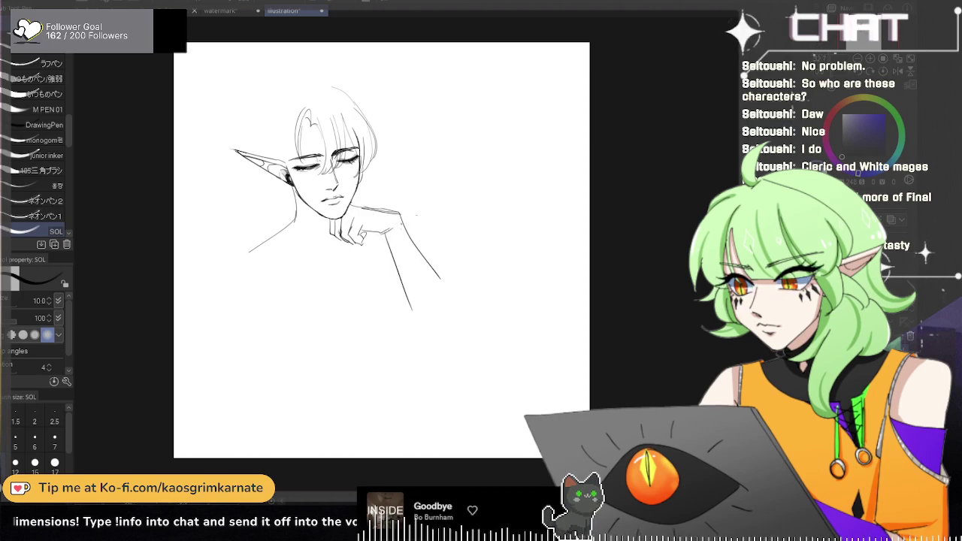
Step: Redraw the forearm with longer lines curving toward the elbow and erase the old straight strokes
mouse_move(405, 229)
mouse_down()
mouse_move(443, 306)
mouse_move(399, 265)
mouse_move(400, 310)
mouse_up()
key(ctrl+z)
key(ctrl+z)
drag(410, 234, 442, 342)
key(ctrl+z)
drag(409, 232, 453, 340)
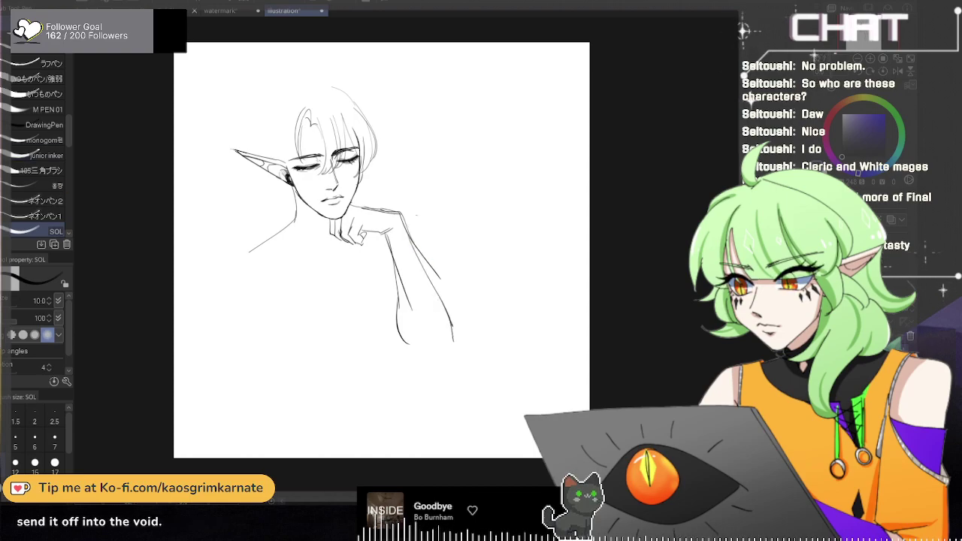
key(e)
drag(397, 245, 421, 271)
key(p)
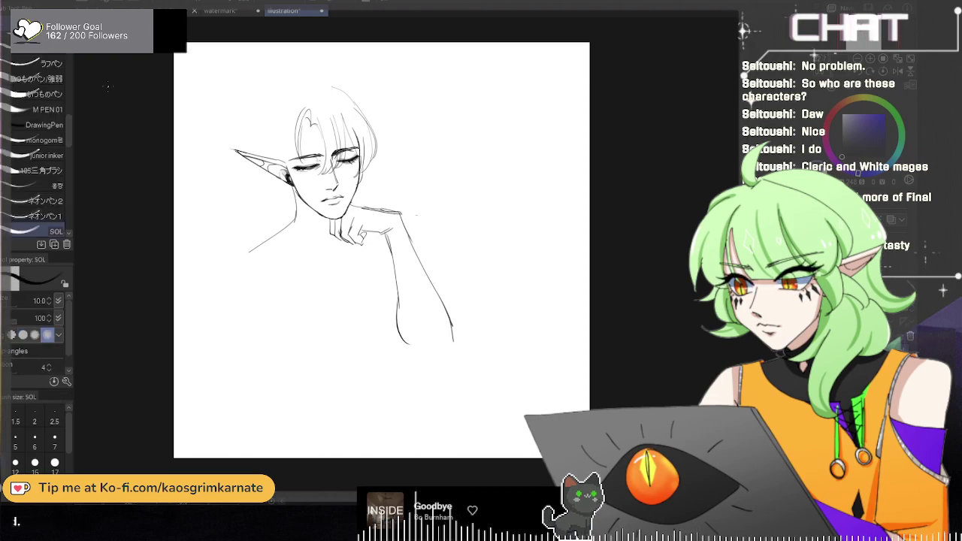
Step: Extend the ear-side shoulder line outward and rough in an outer arm contour from the wrist
drag(291, 224, 233, 269)
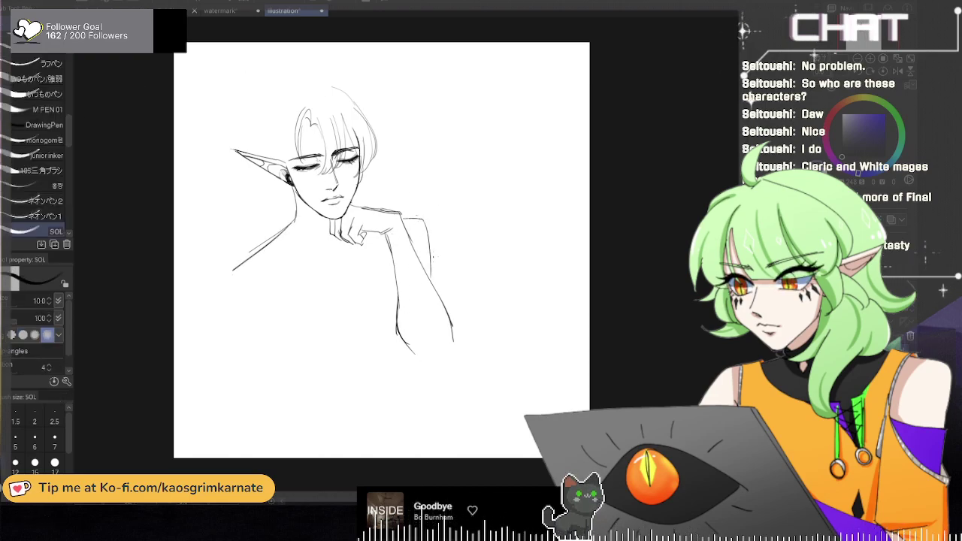
drag(401, 215, 429, 223)
key(ctrl+z)
key(ctrl+z)
drag(403, 218, 453, 331)
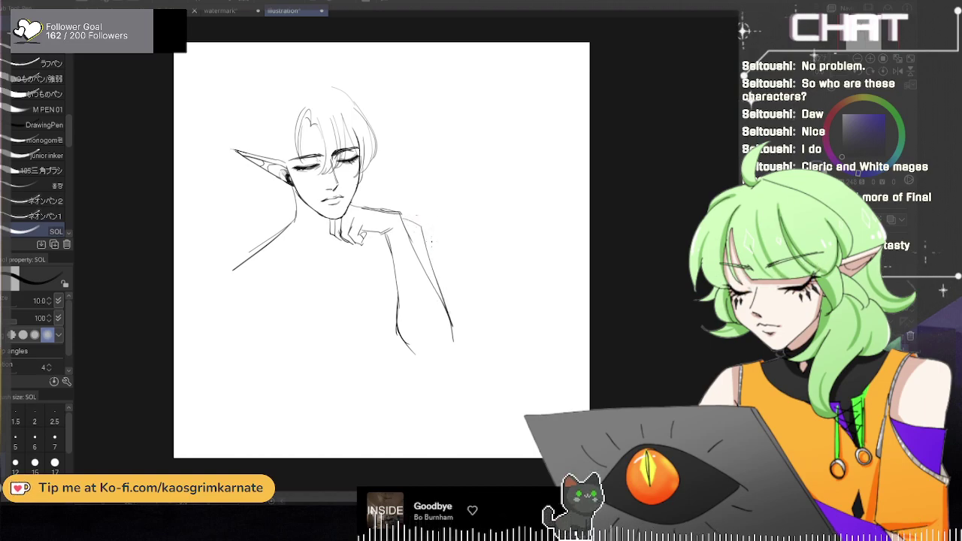
Step: Erase both forearm lines and the outer arm contour below the wrist
key(e)
drag(403, 218, 453, 330)
drag(388, 238, 405, 342)
drag(413, 219, 432, 260)
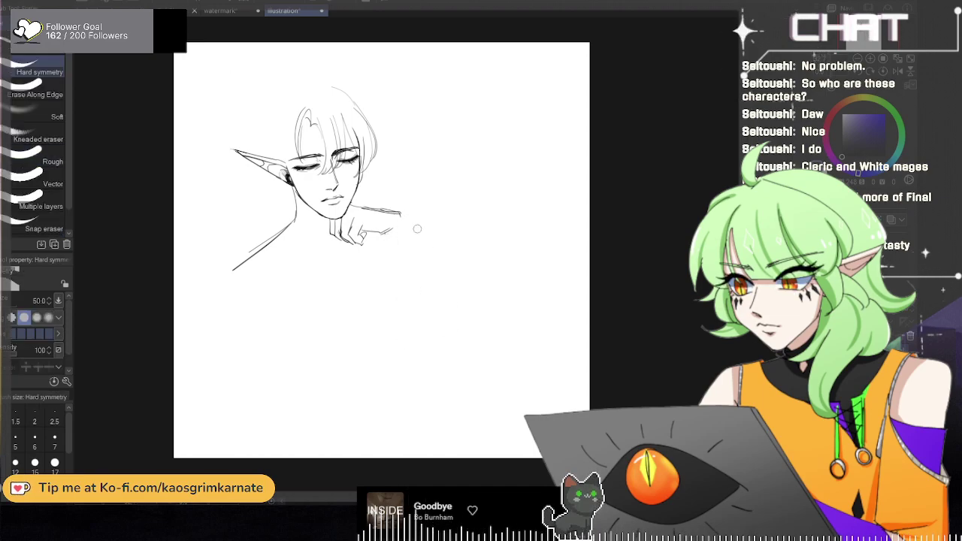
Step: Set the brush size to 17 and redraw the outer and inner forearm lines, angled farther away from the body
key(p)
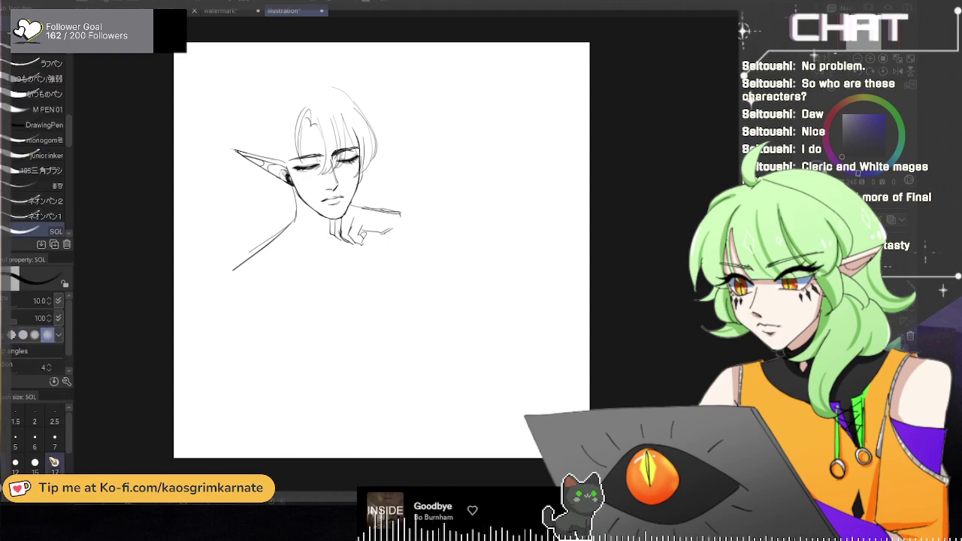
drag(398, 212, 433, 270)
drag(415, 239, 461, 315)
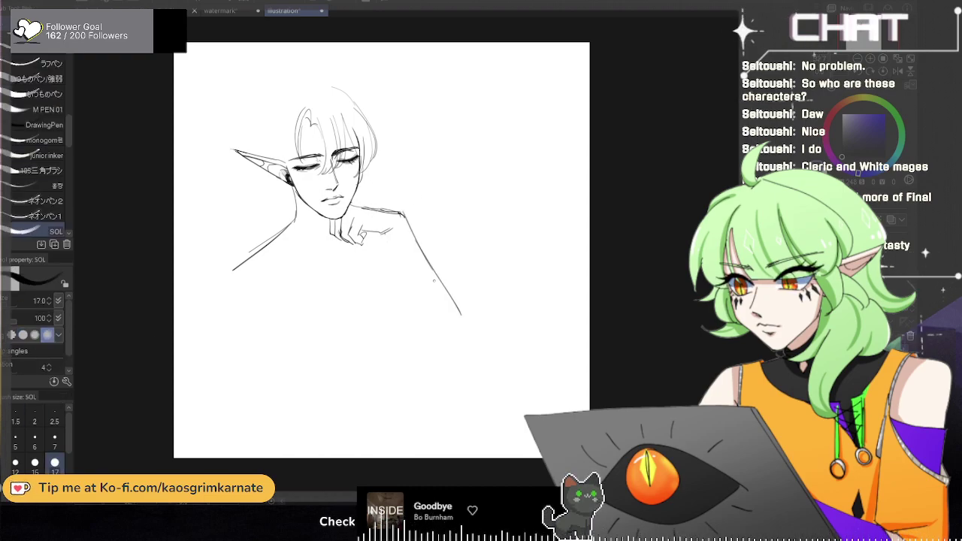
key(ctrl+z)
drag(403, 214, 470, 312)
key(ctrl+z)
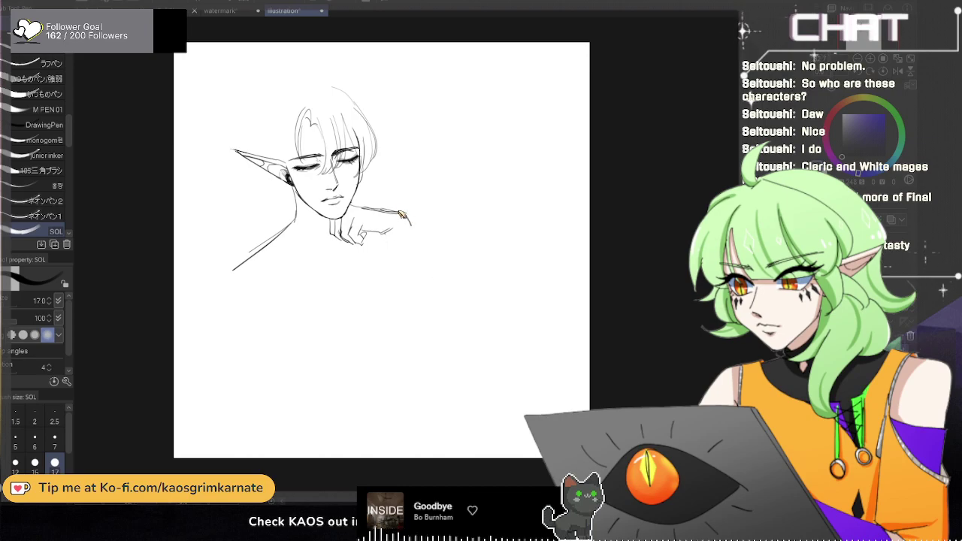
drag(403, 212, 456, 290)
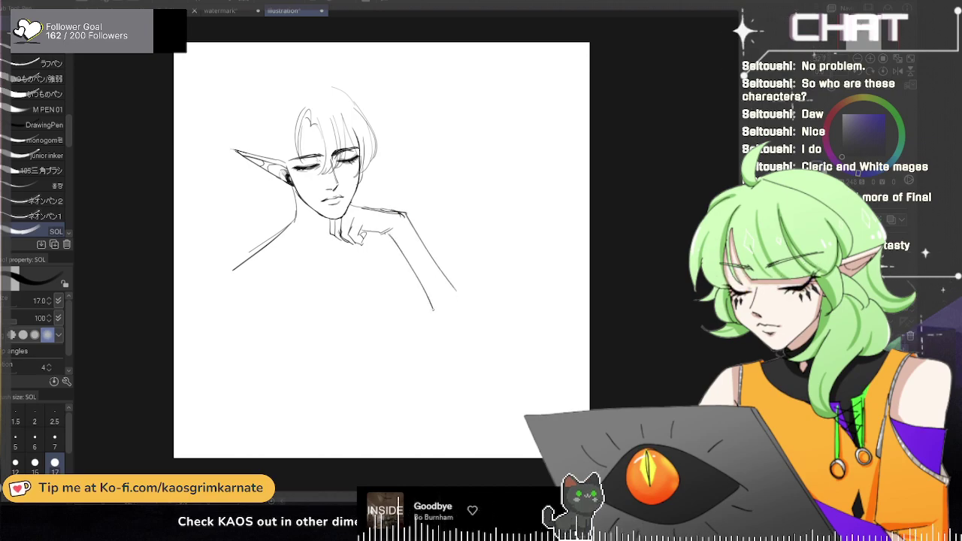
drag(389, 231, 439, 354)
drag(444, 270, 489, 340)
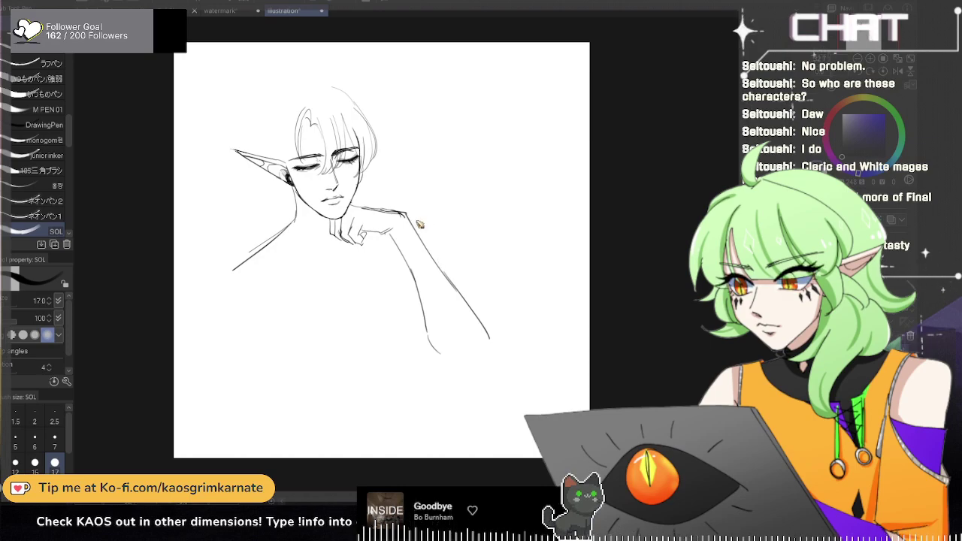
Step: Sketch the upper arm contour behind the forearm from the wrist downward and close off the rounded elbow
drag(412, 223, 451, 284)
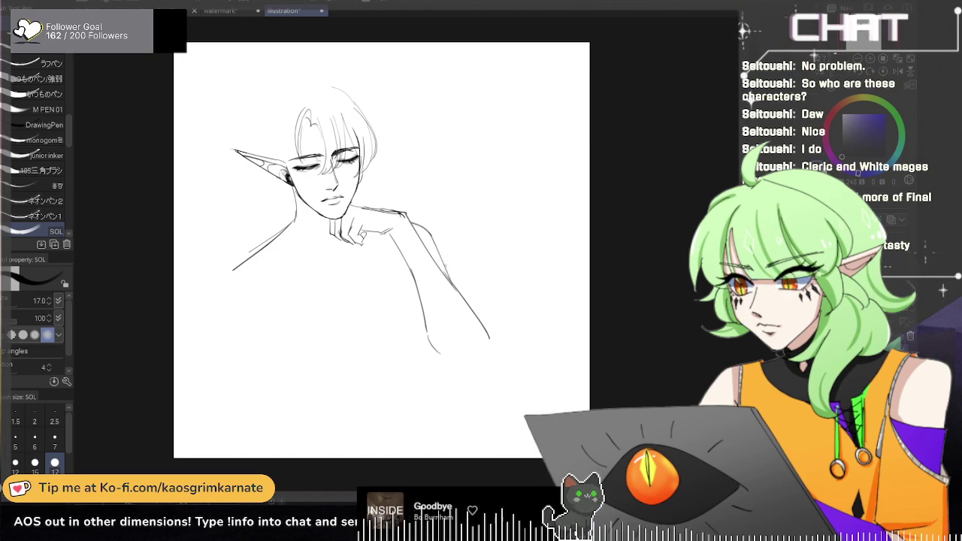
key(ctrl+z)
key(ctrl+z)
drag(409, 216, 424, 216)
drag(427, 217, 450, 278)
key(ctrl+z)
key(ctrl+z)
key(ctrl+z)
key(ctrl+z)
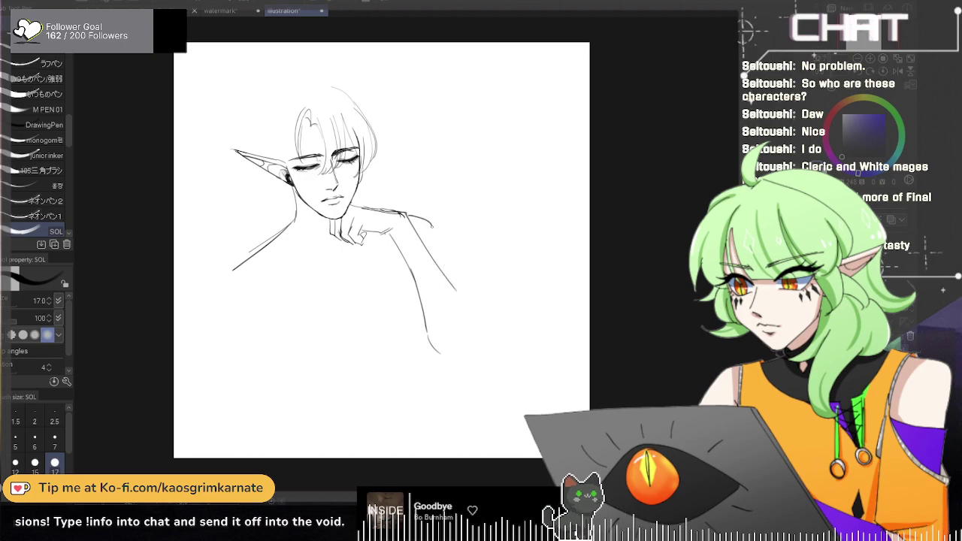
key(ctrl+z)
drag(435, 230, 492, 348)
drag(430, 340, 456, 367)
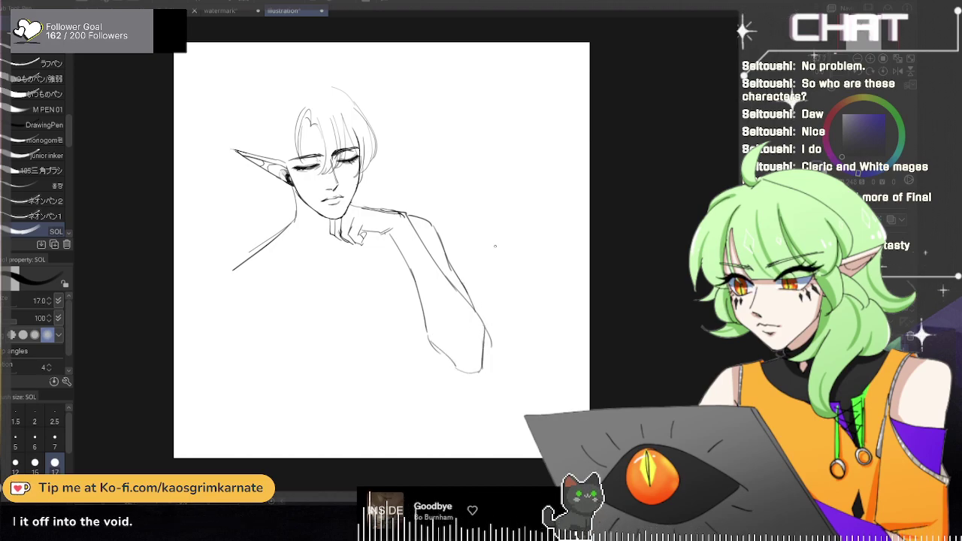
Step: Rough in a torso side stroke beside the forearm, and erase and redraw the wrist's upper edge as a cleaner line
drag(406, 284, 395, 332)
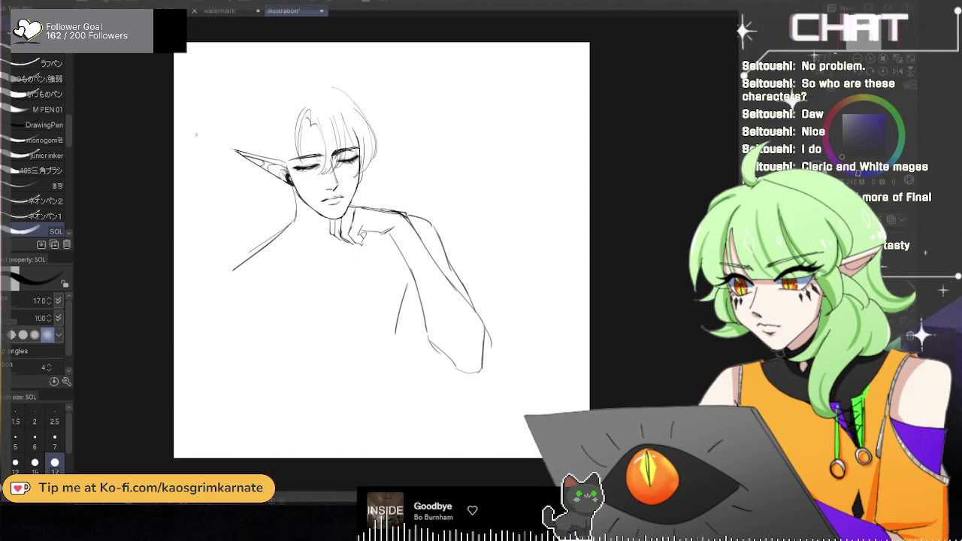
key(e)
mouse_move(364, 208)
mouse_down()
mouse_move(392, 211)
mouse_move(406, 227)
mouse_up()
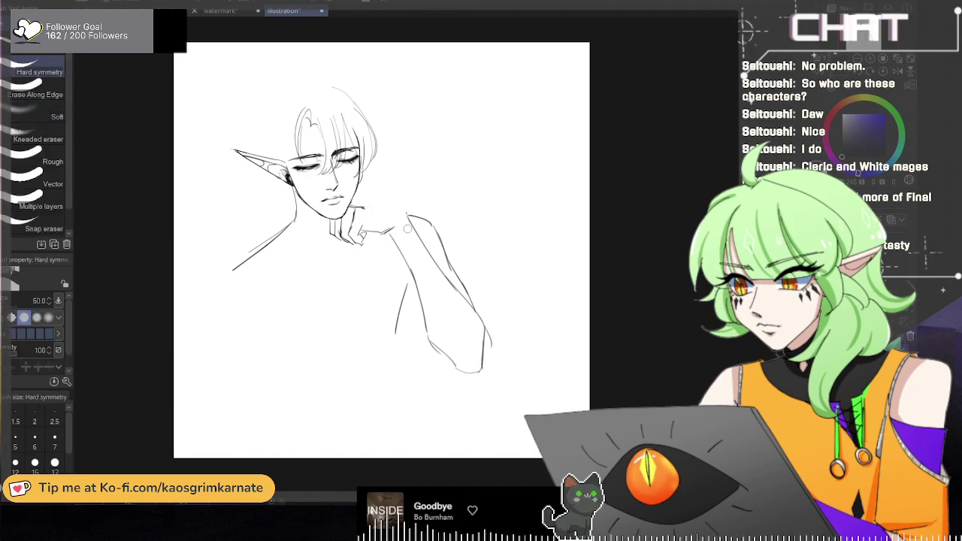
key(p)
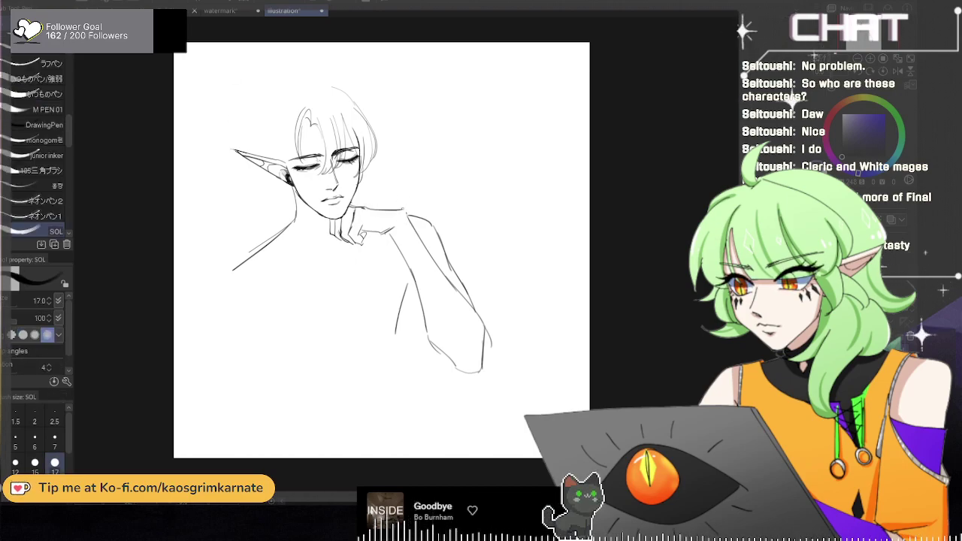
drag(350, 208, 406, 213)
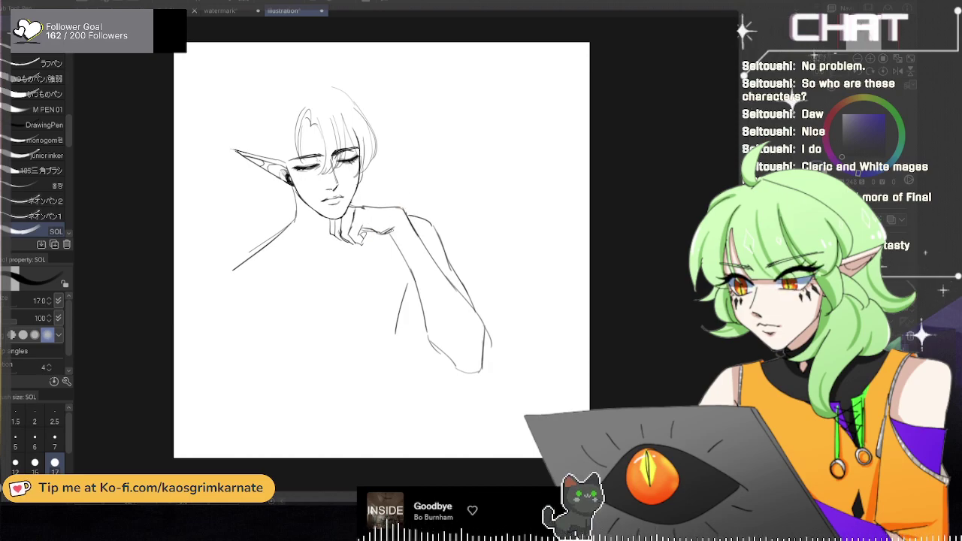
Step: Darken the inner forearm line down to the elbow and erase the torso side stroke beside it
drag(390, 232, 419, 304)
drag(413, 272, 426, 342)
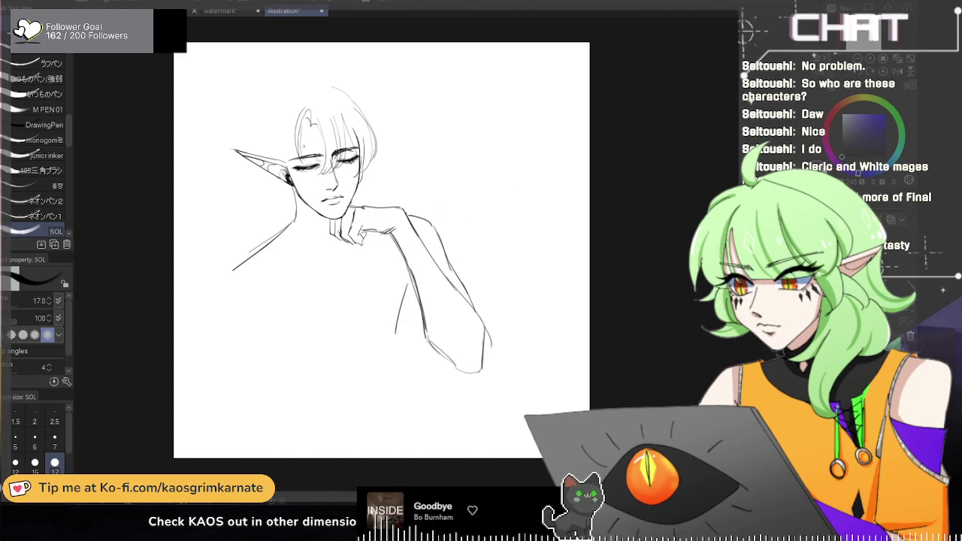
key(e)
drag(406, 281, 395, 349)
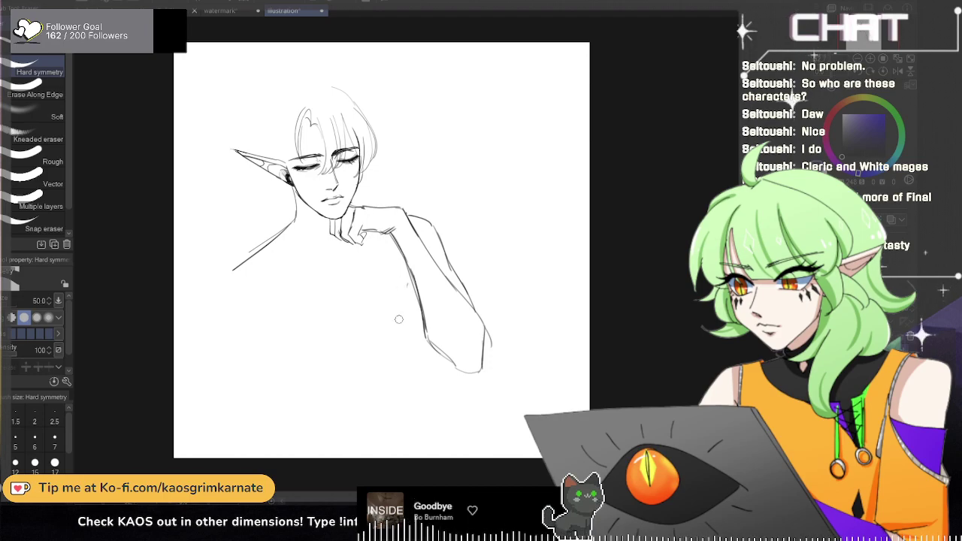
Step: Draw the rounded ear-side shoulder with its outer upper arm line, and erase the doubled shoulder strokes
key(p)
drag(268, 242, 227, 273)
key(ctrl+z)
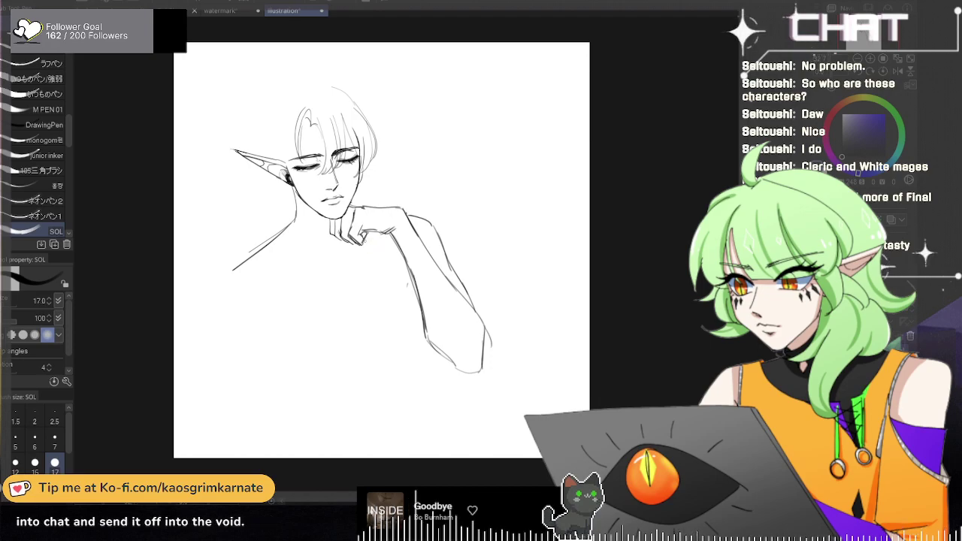
drag(253, 255, 231, 267)
key(ctrl+z)
mouse_move(282, 232)
mouse_down()
mouse_move(223, 264)
mouse_move(213, 306)
mouse_up()
key(ctrl+z)
drag(223, 267, 241, 357)
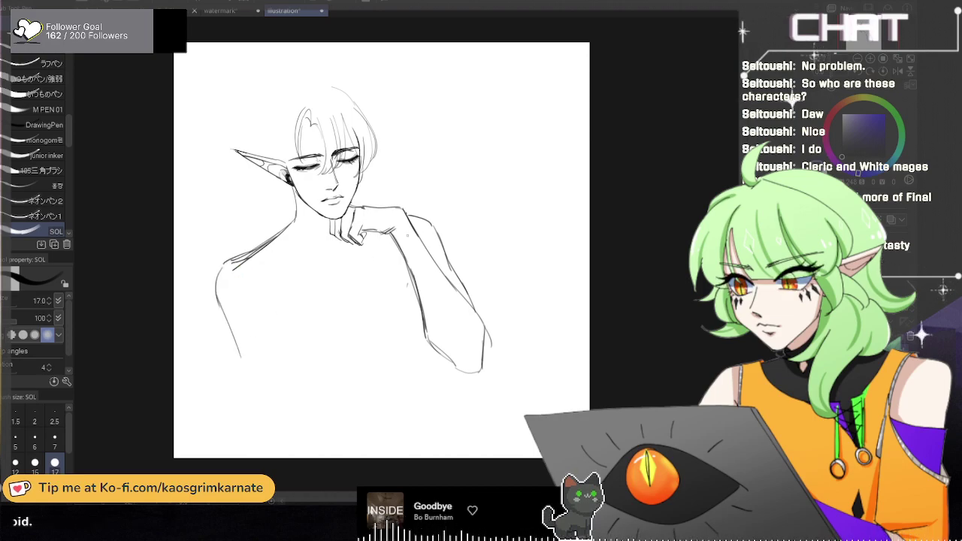
key(e)
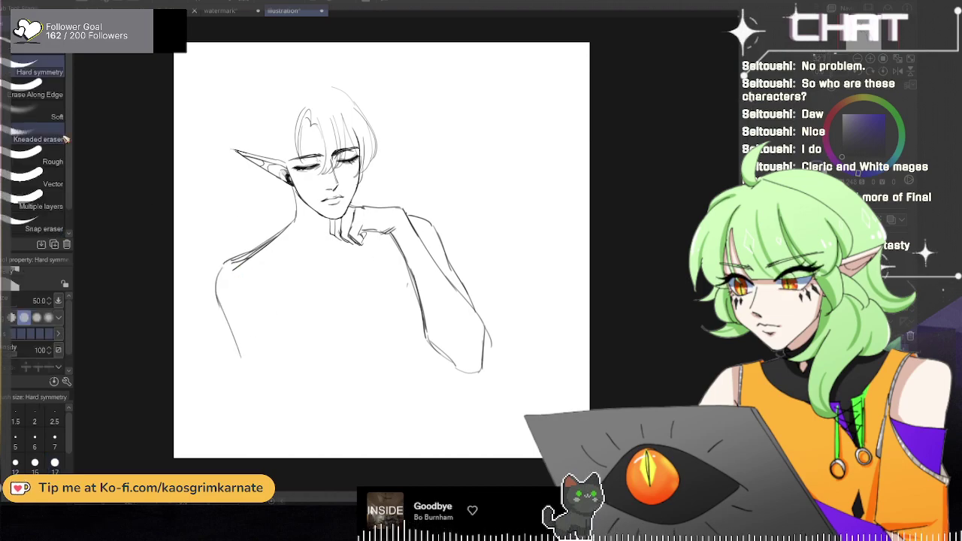
drag(235, 268, 271, 244)
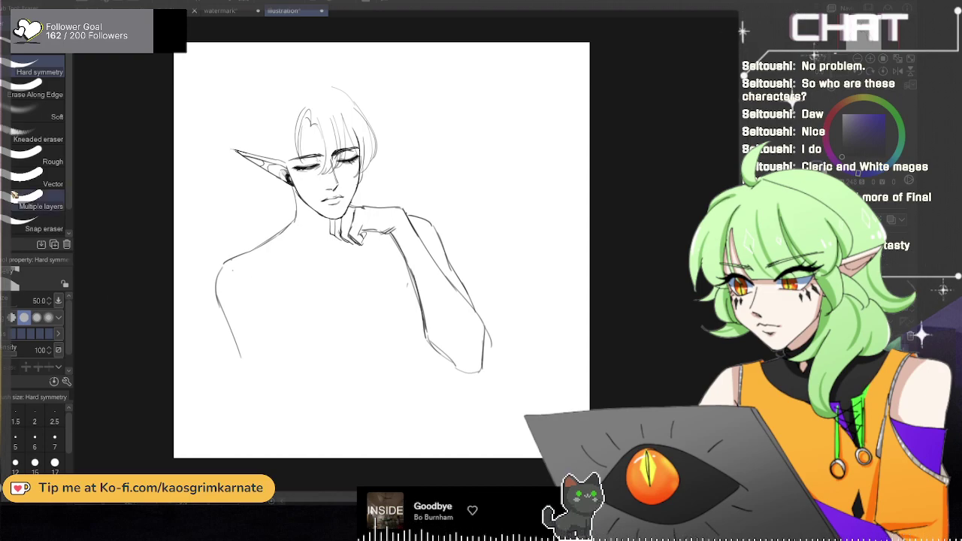
Step: Darken and lengthen the ear-side outer arm line and add the side contours of the torso along both arms
key(p)
drag(218, 278, 250, 375)
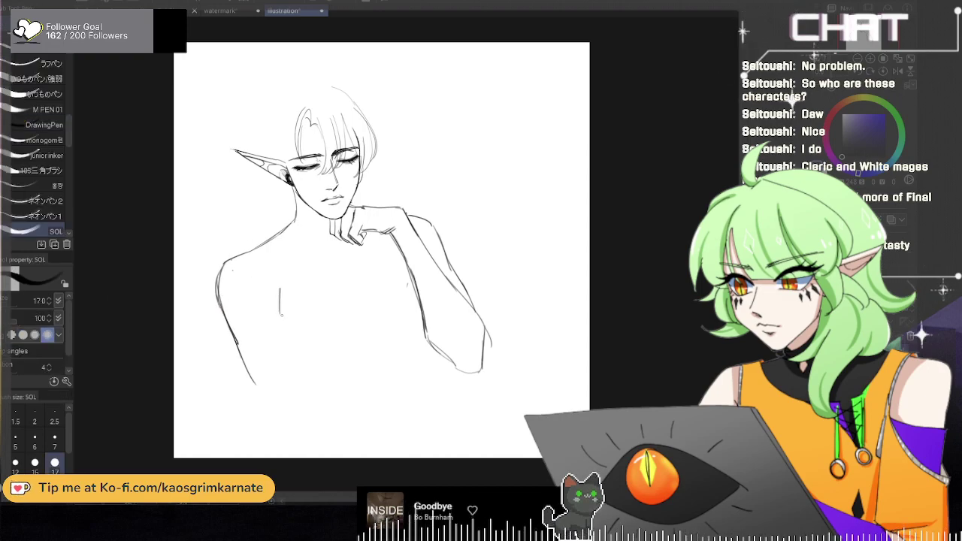
drag(293, 361, 280, 317)
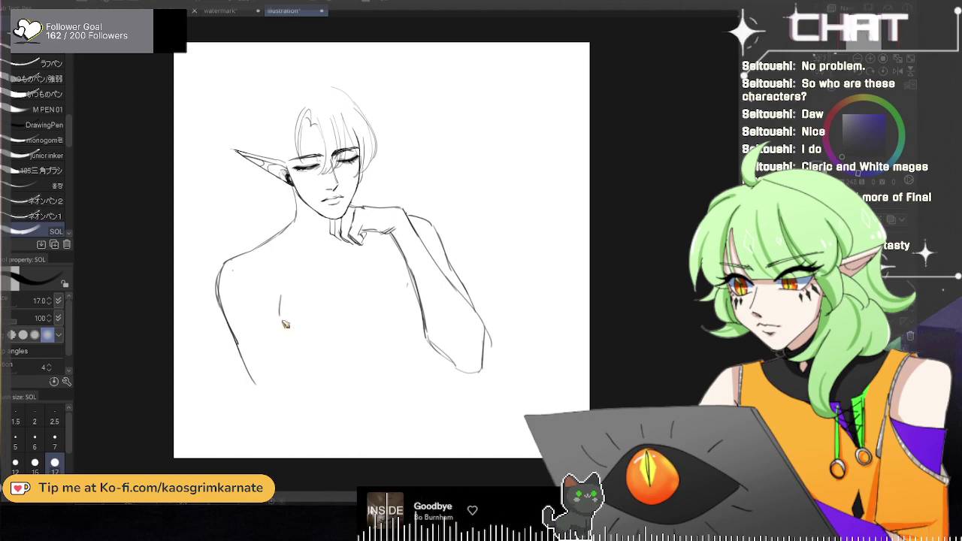
drag(235, 342, 273, 417)
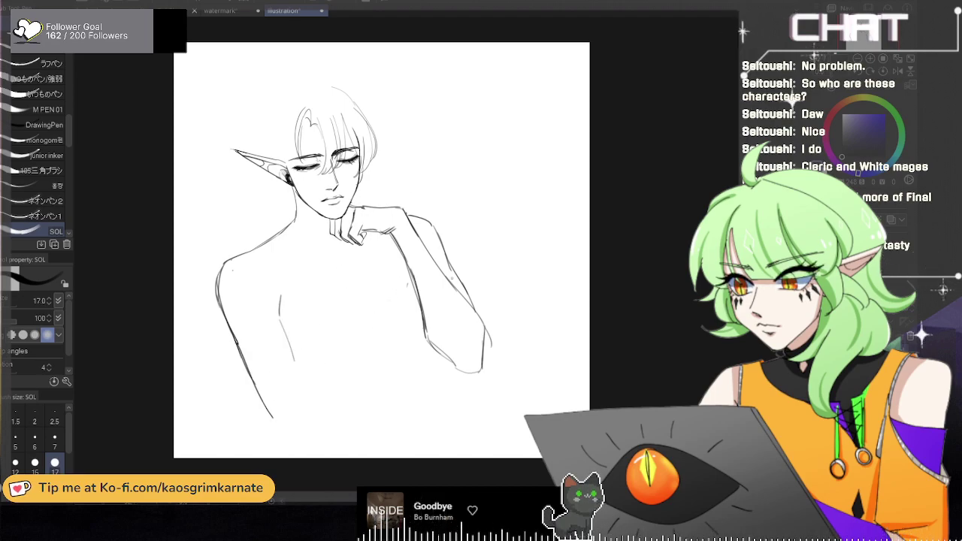
drag(409, 276, 391, 370)
key(ctrl+z)
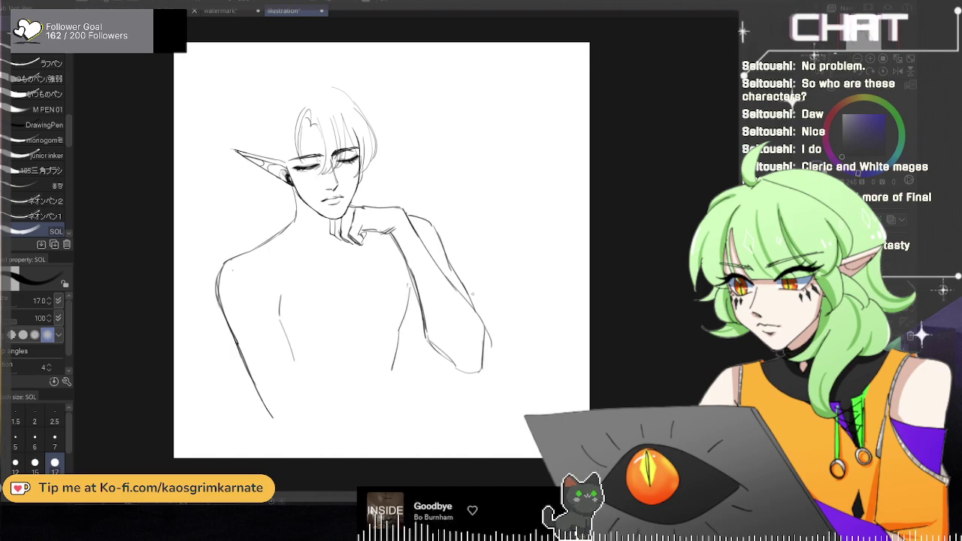
Step: Redraw the short edge line at the resting elbow and draw the tabletop's upper edge running beneath it to the canvas edge
key(ctrl+z)
drag(484, 325, 483, 368)
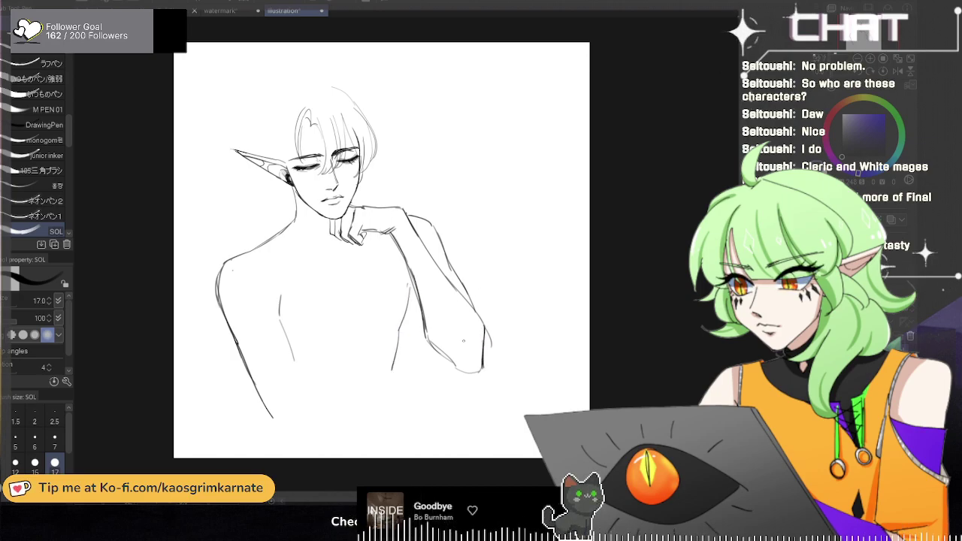
mouse_move(428, 340)
mouse_down()
mouse_move(460, 372)
mouse_move(631, 382)
mouse_up()
key(ctrl+z)
drag(445, 375, 639, 384)
scroll(446, 301, down, 2)
key(ctrl+z)
drag(447, 300, 601, 297)
key(ctrl+z)
drag(446, 302, 591, 304)
key(ctrl+z)
mouse_move(443, 299)
mouse_down()
mouse_move(615, 294)
mouse_move(602, 290)
mouse_move(519, 302)
mouse_move(609, 298)
mouse_move(577, 306)
mouse_move(602, 311)
mouse_move(553, 300)
mouse_move(635, 301)
mouse_move(450, 302)
mouse_move(449, 403)
mouse_up()
key(ctrl+z)
key(ctrl+z)
key(ctrl+z)
key(ctrl+z)
Step: Draw the table's short end edge, its underside parallel to the top, and a vertical leg line below it
mouse_move(430, 299)
mouse_down()
mouse_move(427, 324)
mouse_move(553, 325)
mouse_up()
key(ctrl+z)
mouse_move(432, 330)
mouse_down()
mouse_move(578, 330)
mouse_move(539, 333)
mouse_move(621, 342)
mouse_up()
key(ctrl+z)
key(ctrl+z)
key(ctrl+z)
mouse_move(432, 333)
mouse_down()
mouse_move(630, 336)
mouse_move(592, 337)
mouse_up()
key(ctrl+z)
drag(460, 337, 460, 397)
Step: Add diagonal lines rising from the tabletop beyond the elbow and lengthen the torso contour along the ear-side arm
drag(508, 299, 633, 236)
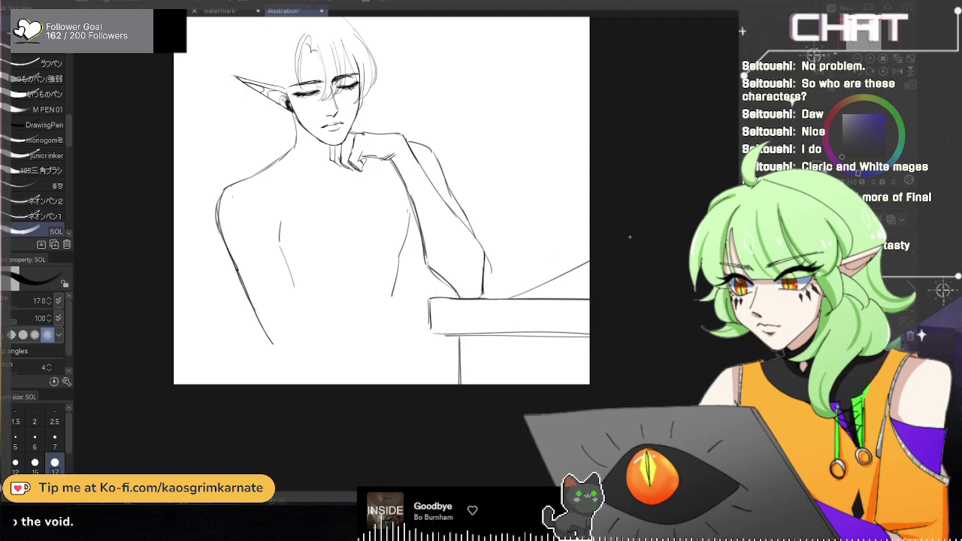
drag(510, 298, 618, 242)
drag(538, 297, 616, 258)
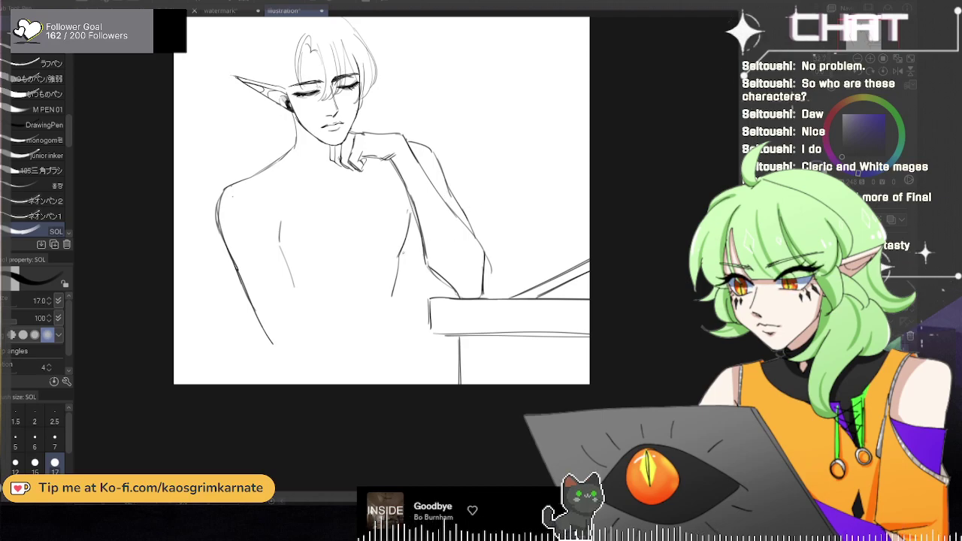
drag(282, 248, 299, 306)
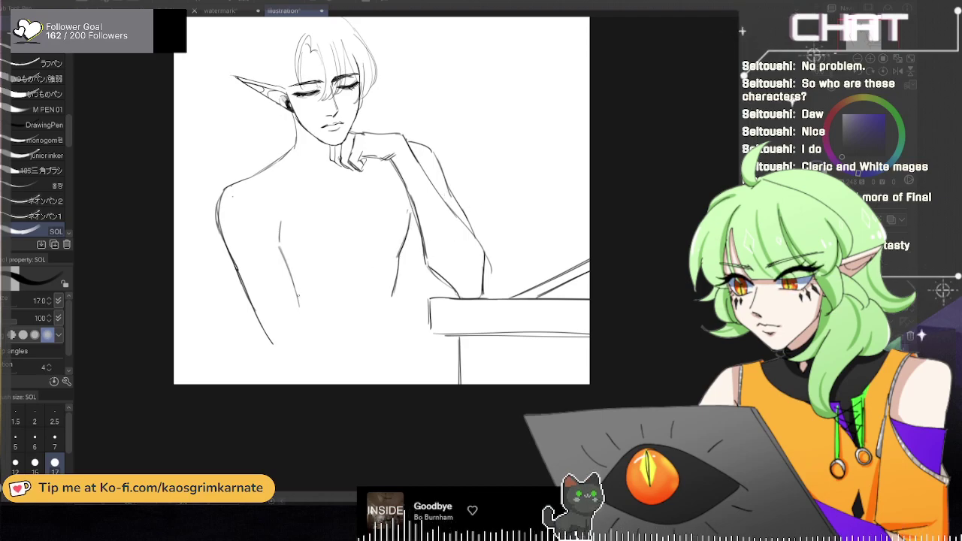
key(ctrl+z)
Step: Try to sketch the ear-side forearm bent across the waist, with a rounded line at the inner elbow
drag(280, 342, 307, 303)
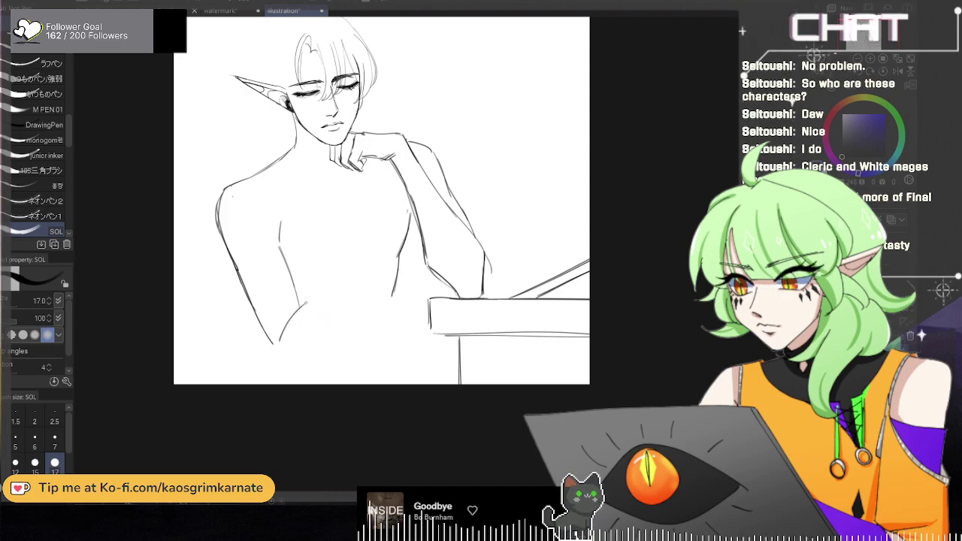
key(ctrl+z)
key(ctrl+z)
mouse_move(279, 342)
mouse_down()
mouse_move(302, 307)
mouse_move(322, 314)
mouse_up()
key(ctrl+z)
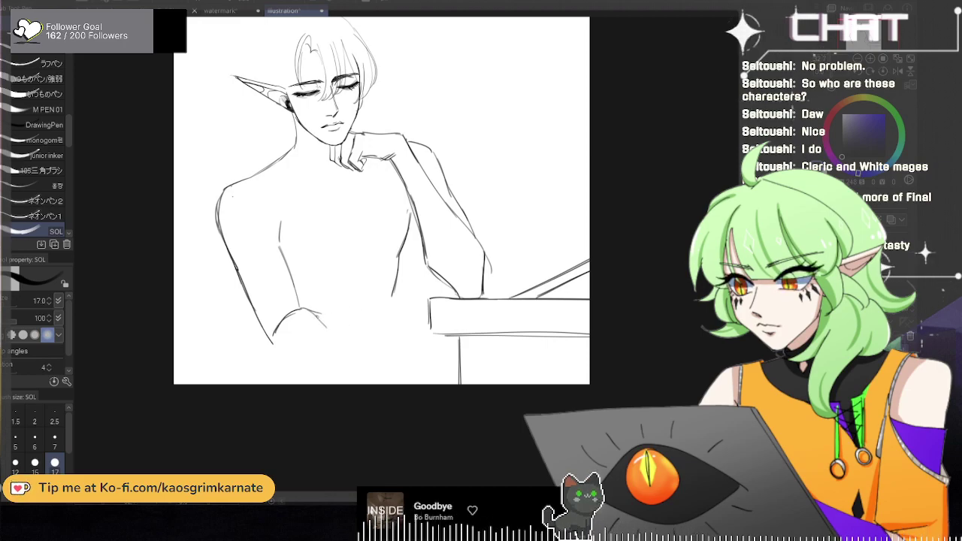
mouse_move(268, 330)
mouse_down()
mouse_move(277, 359)
mouse_move(305, 377)
mouse_up()
key(ctrl+z)
mouse_move(272, 343)
mouse_down()
mouse_move(296, 371)
mouse_move(322, 371)
mouse_up()
key(ctrl+z)
key(ctrl+z)
key(ctrl+z)
key(ctrl+z)
key(ctrl+z)
key(ctrl+z)
Step: Try a wider ear-side forearm with an arched upper edge and a straighter lower edge, and undo the attempt
mouse_move(275, 330)
mouse_down()
mouse_move(309, 313)
mouse_move(318, 323)
mouse_move(308, 311)
mouse_move(328, 332)
mouse_move(285, 312)
mouse_move(299, 308)
mouse_move(334, 328)
mouse_move(315, 316)
mouse_up()
key(ctrl+z)
key(ctrl+z)
key(ctrl+z)
key(ctrl+z)
key(ctrl+z)
key(ctrl+z)
key(ctrl+z)
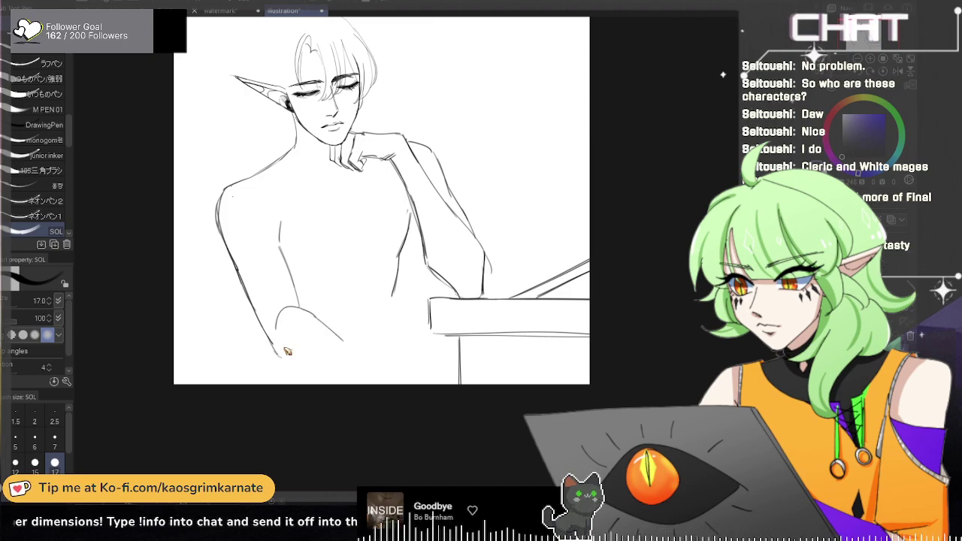
key(ctrl+z)
drag(277, 353, 339, 370)
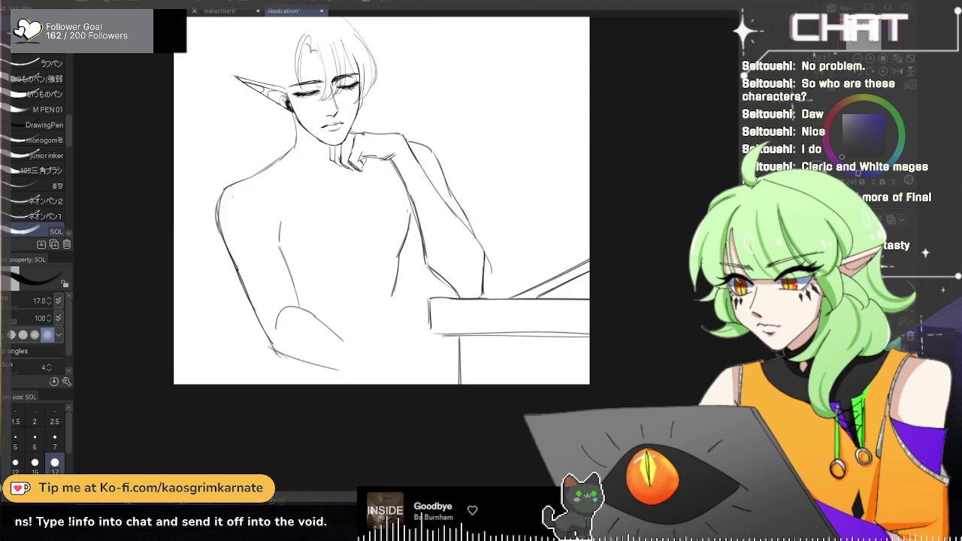
key(ctrl+z)
key(ctrl+z)
key(ctrl+z)
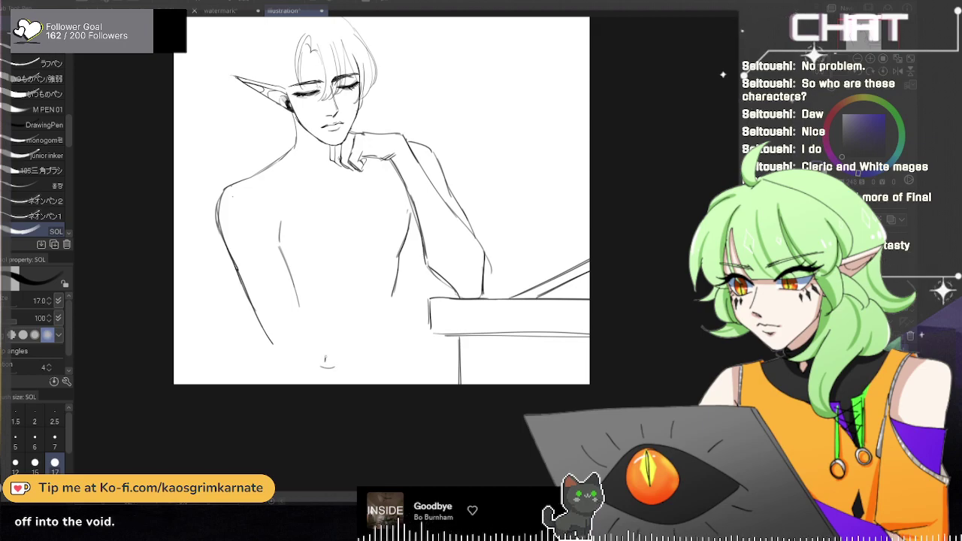
Step: Try a small hand-like outline and several long vertical strokes in front of the lower torso
mouse_move(317, 338)
mouse_down()
mouse_move(334, 367)
mouse_move(361, 361)
mouse_up()
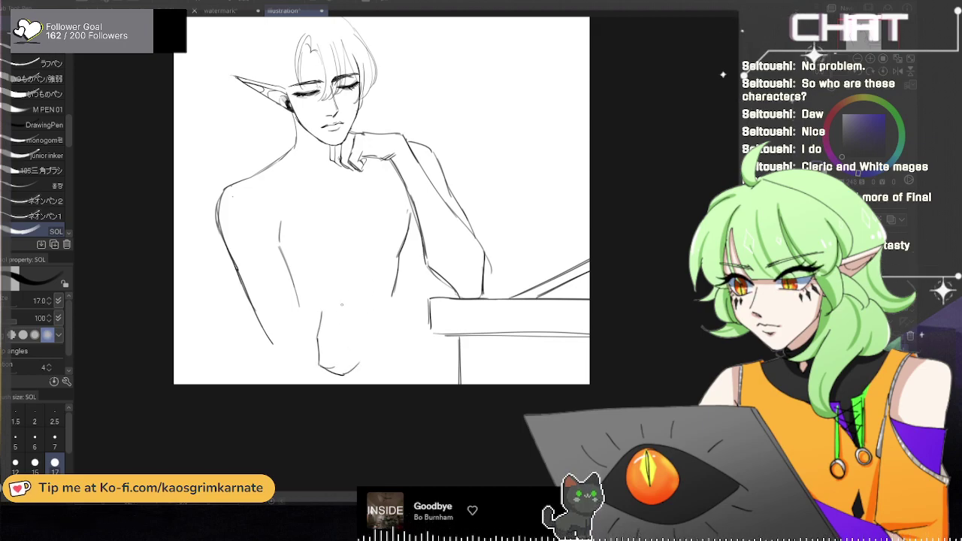
key(ctrl+z)
key(ctrl+z)
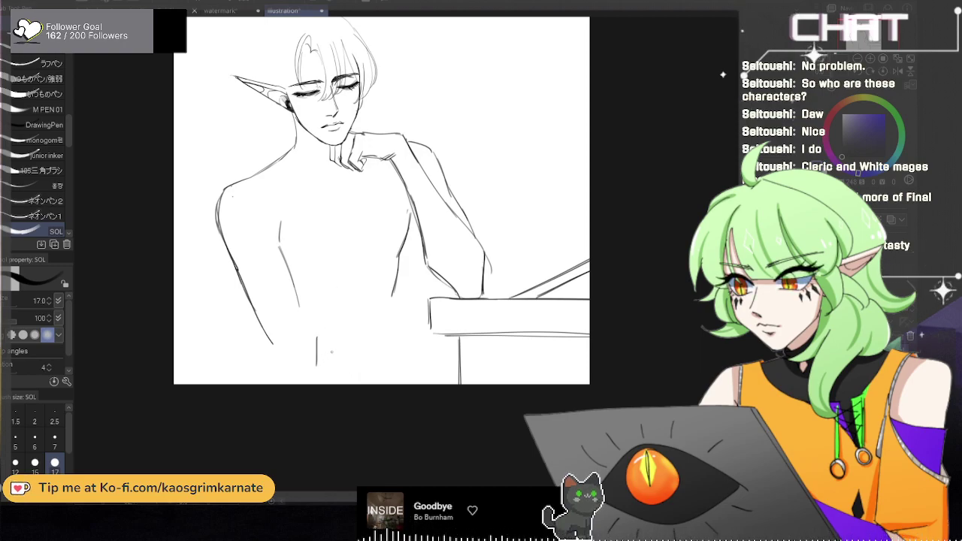
drag(319, 263, 304, 361)
key(ctrl+z)
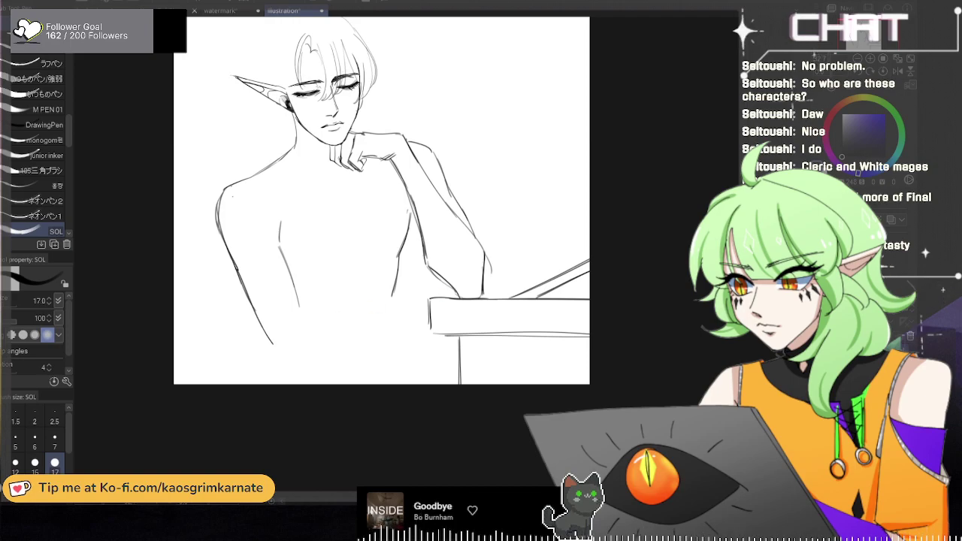
drag(312, 277, 313, 359)
key(ctrl+z)
key(ctrl+z)
key(ctrl+z)
drag(310, 254, 301, 374)
key(ctrl+z)
drag(348, 273, 307, 364)
key(ctrl+z)
Step: Sketch a tall arched form in front of the waist, with doubled side lines, a curved top and a far side line
drag(358, 259, 318, 358)
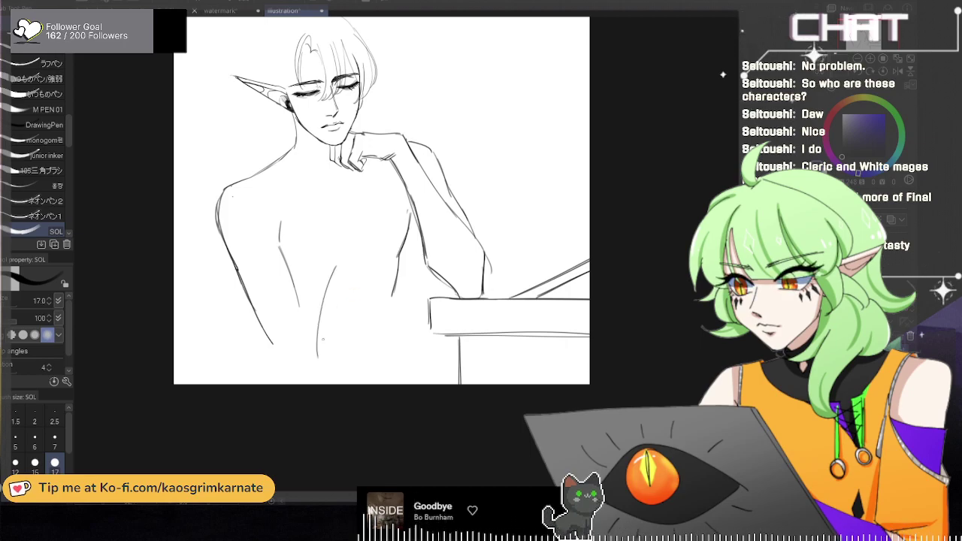
drag(336, 264, 433, 286)
key(ctrl+z)
mouse_move(386, 266)
mouse_down()
mouse_move(429, 294)
mouse_move(403, 372)
mouse_up()
key(ctrl+z)
key(ctrl+z)
key(ctrl+z)
key(ctrl+z)
mouse_move(337, 264)
mouse_down()
mouse_move(394, 270)
mouse_move(415, 314)
mouse_up()
key(ctrl+z)
mouse_move(391, 271)
mouse_down()
mouse_move(416, 325)
mouse_move(404, 370)
mouse_up()
key(ctrl+z)
drag(414, 312, 397, 380)
key(ctrl+z)
drag(417, 308, 406, 376)
drag(330, 267, 311, 361)
key(ctrl+z)
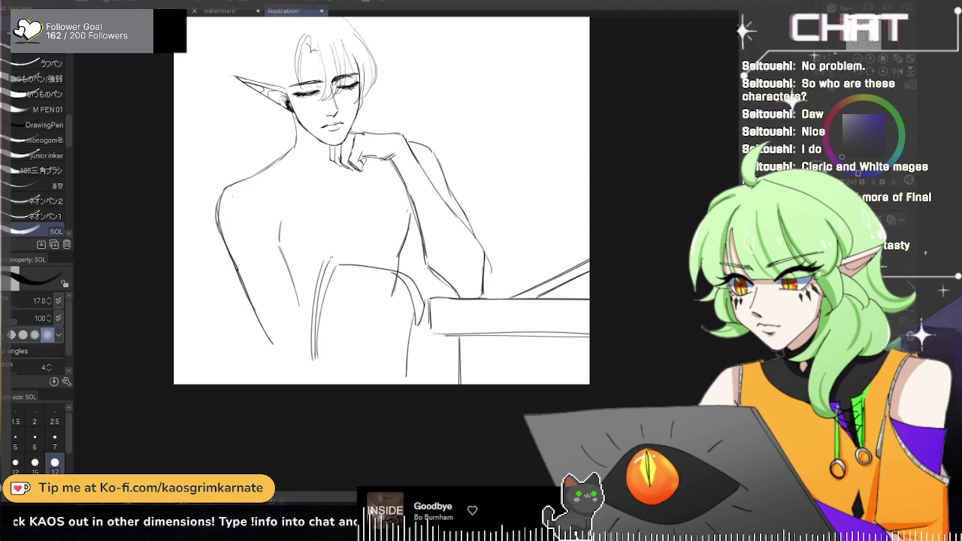
Step: Double the top edge of the arched form and replace its rounded far corner with a diagonal curve
drag(331, 258, 410, 271)
key(ctrl+z)
key(ctrl+z)
drag(327, 259, 401, 272)
key(ctrl+z)
drag(326, 260, 403, 271)
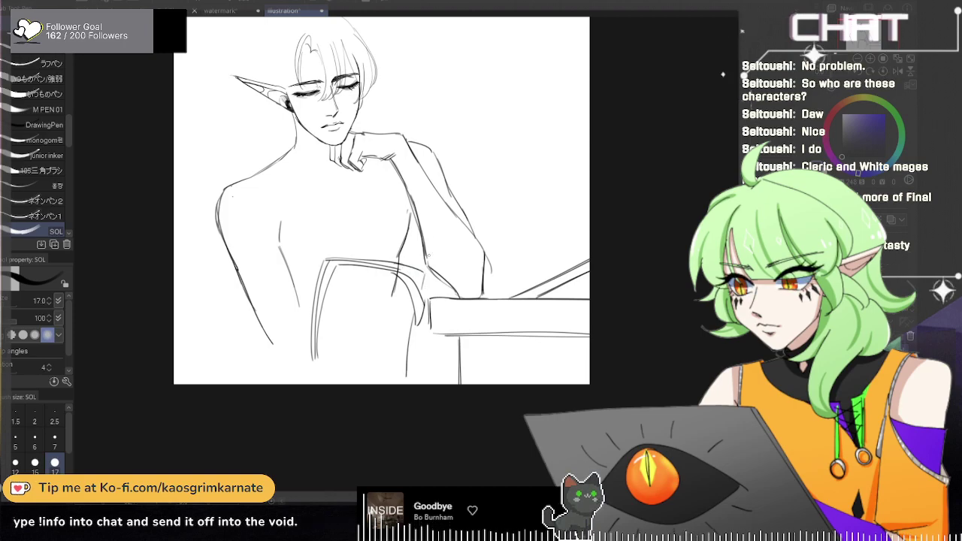
key(e)
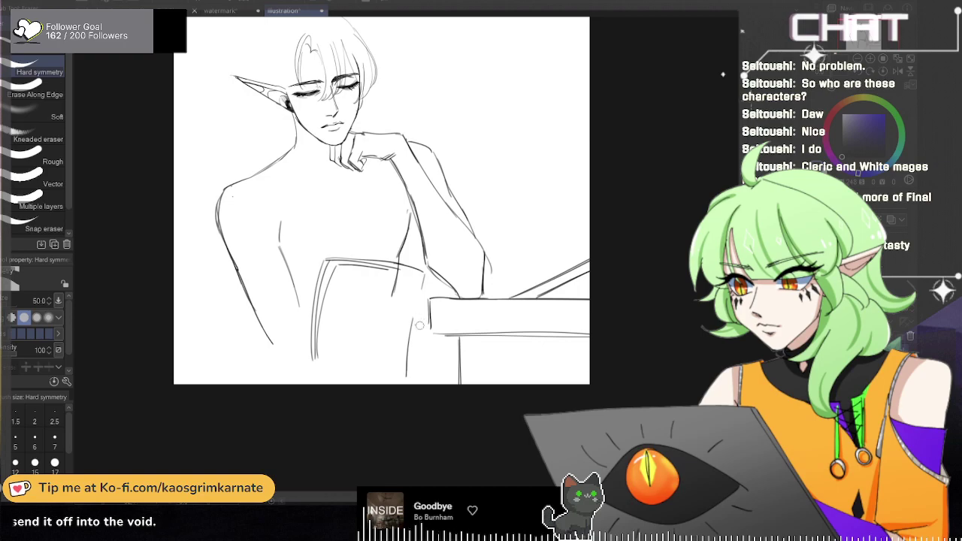
key(p)
drag(383, 269, 425, 303)
key(ctrl+z)
drag(389, 269, 418, 319)
key(ctrl+z)
drag(387, 270, 423, 314)
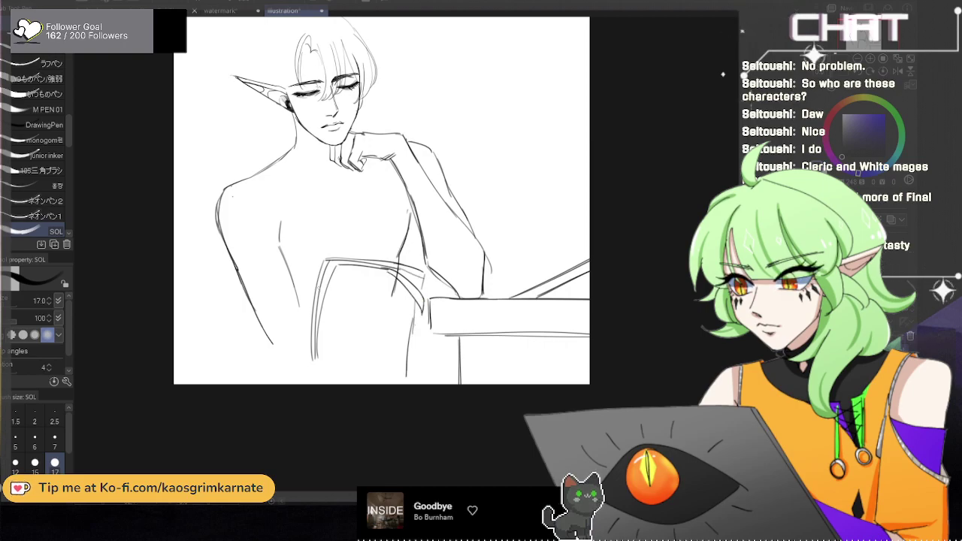
Step: Add another outer side line to the arched form and a short inner stroke below its far corner
drag(317, 260, 311, 364)
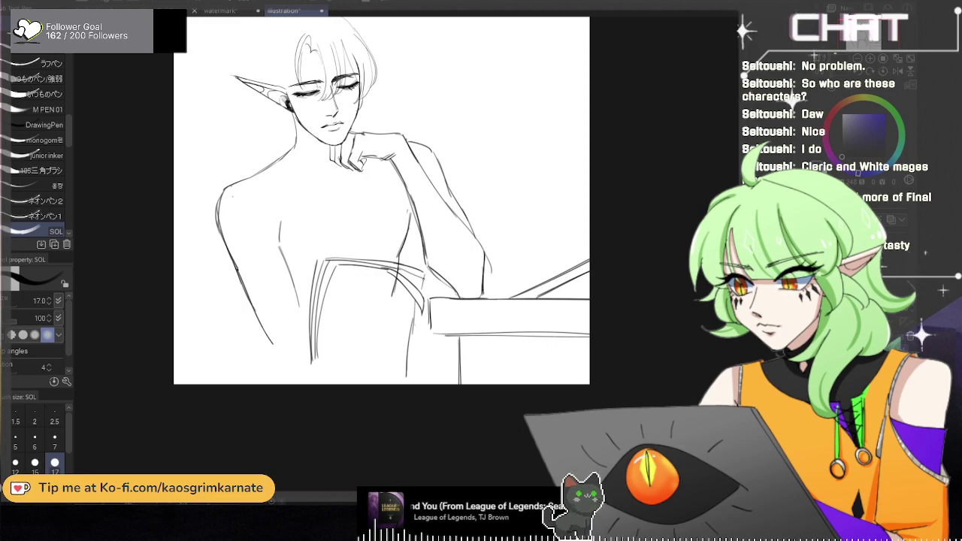
drag(410, 295, 386, 349)
key(ctrl+z)
mouse_move(406, 301)
mouse_down()
mouse_move(377, 380)
mouse_move(392, 346)
mouse_move(389, 379)
mouse_up()
key(ctrl+z)
key(ctrl+z)
drag(411, 293, 397, 331)
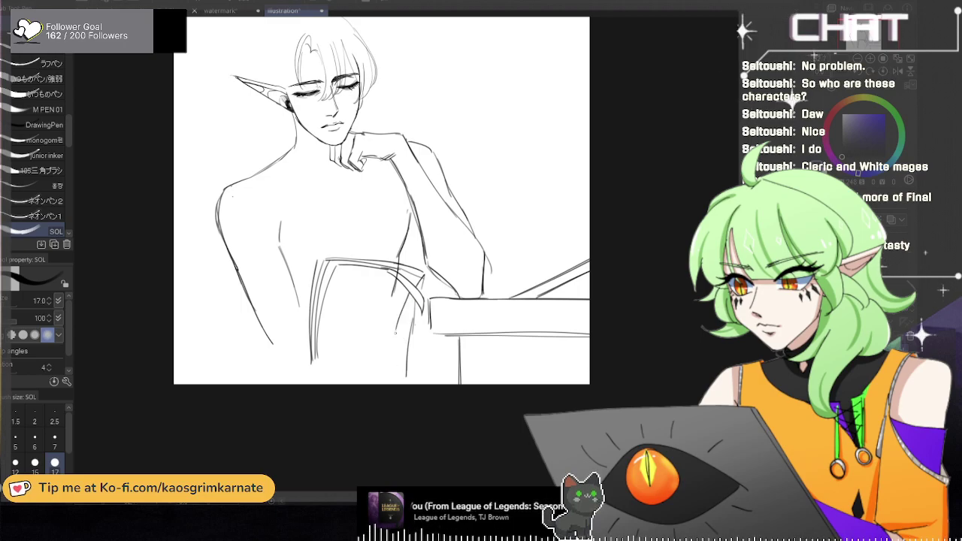
Step: Erase and redraw the near side lines of the arched form and extend its far side downward
key(e)
mouse_move(331, 280)
mouse_down()
mouse_move(320, 357)
mouse_move(315, 287)
mouse_move(318, 350)
mouse_up()
key(p)
key(ctrl+z)
drag(327, 262, 320, 350)
drag(401, 364, 402, 371)
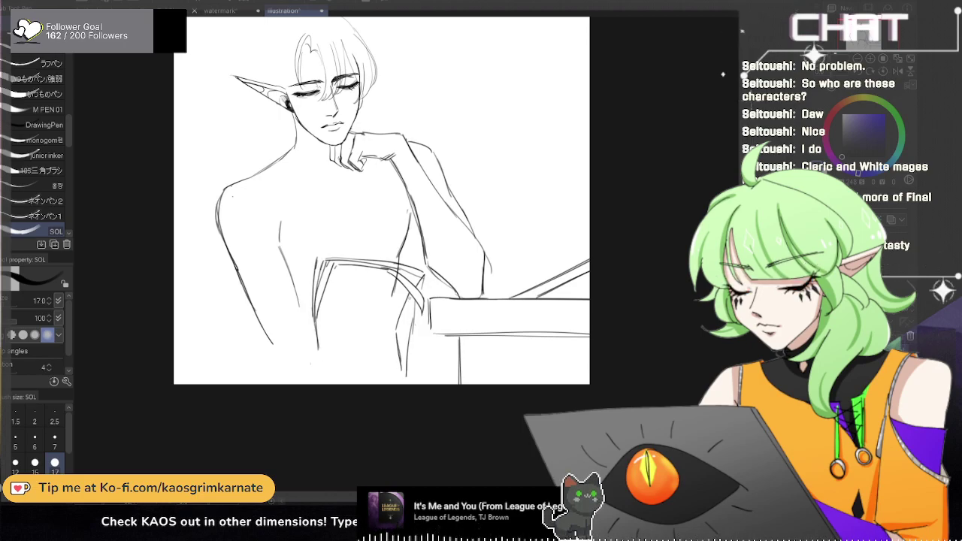
drag(315, 271, 314, 350)
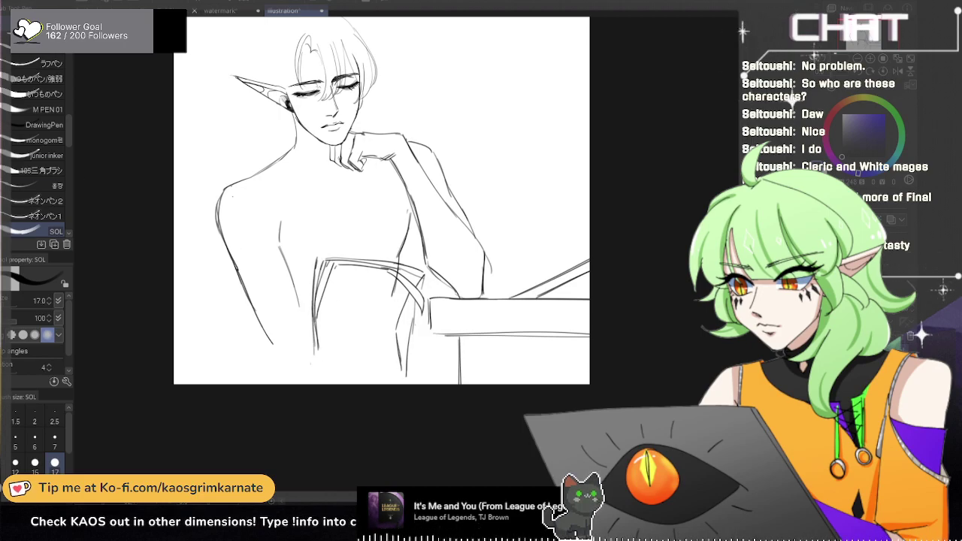
Step: Move the arched form slightly up toward the resting forearm, and delete it from the canvas
key(e)
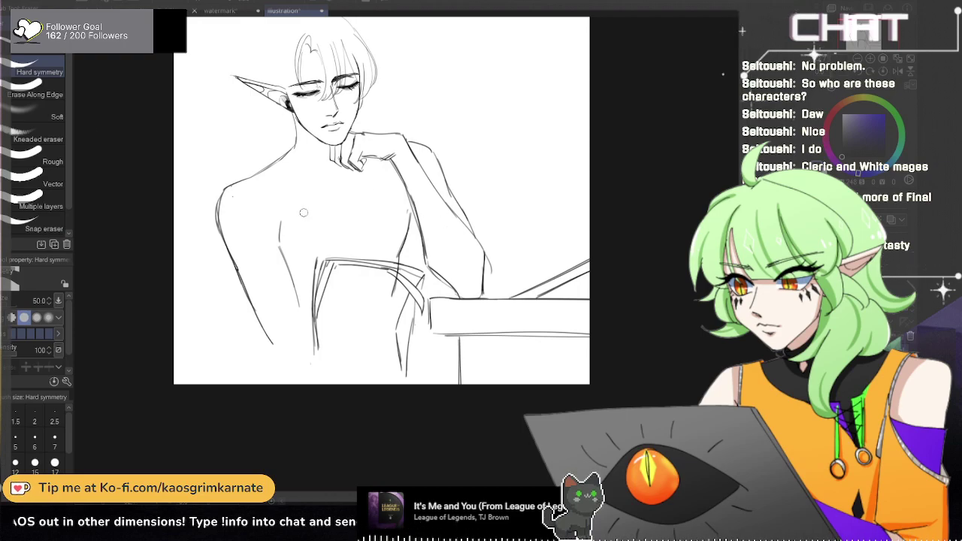
key(p)
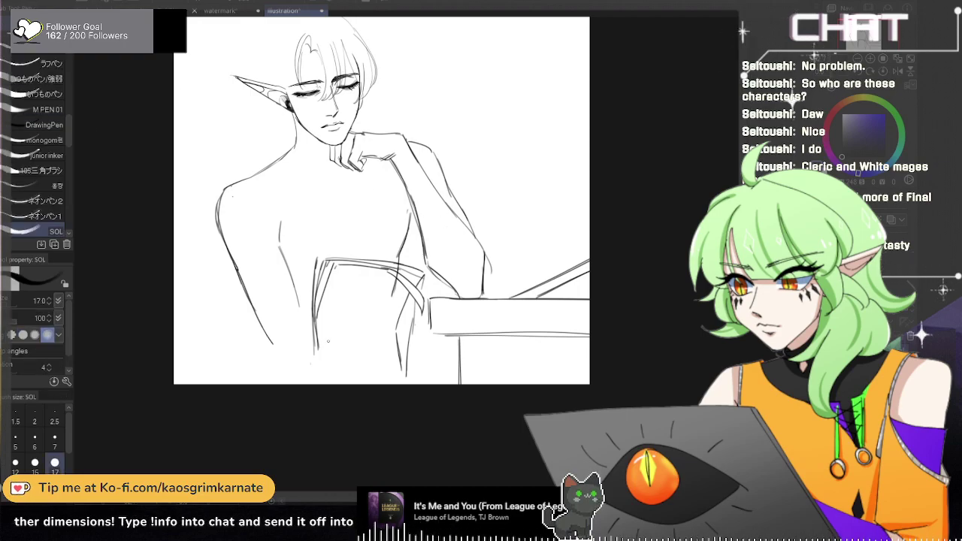
key(k)
drag(376, 315, 389, 303)
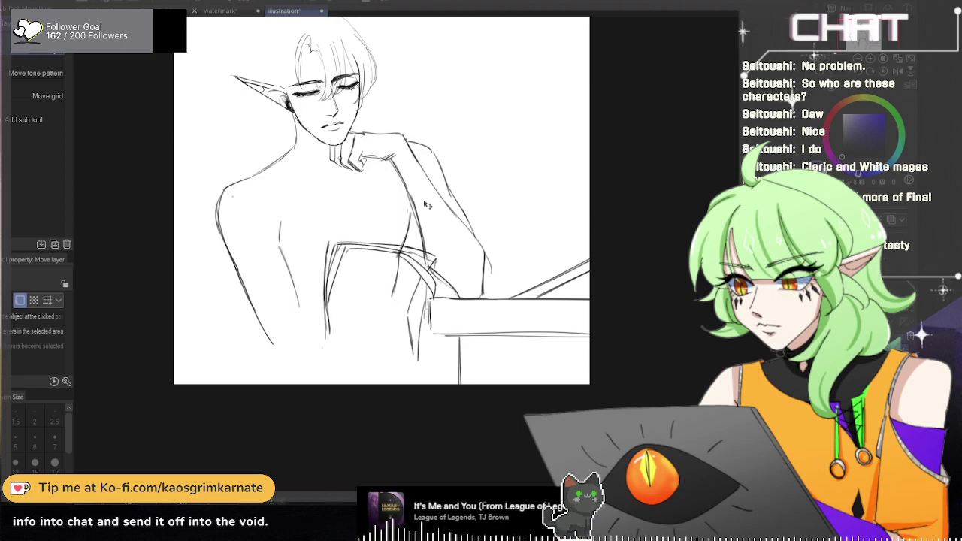
key(p)
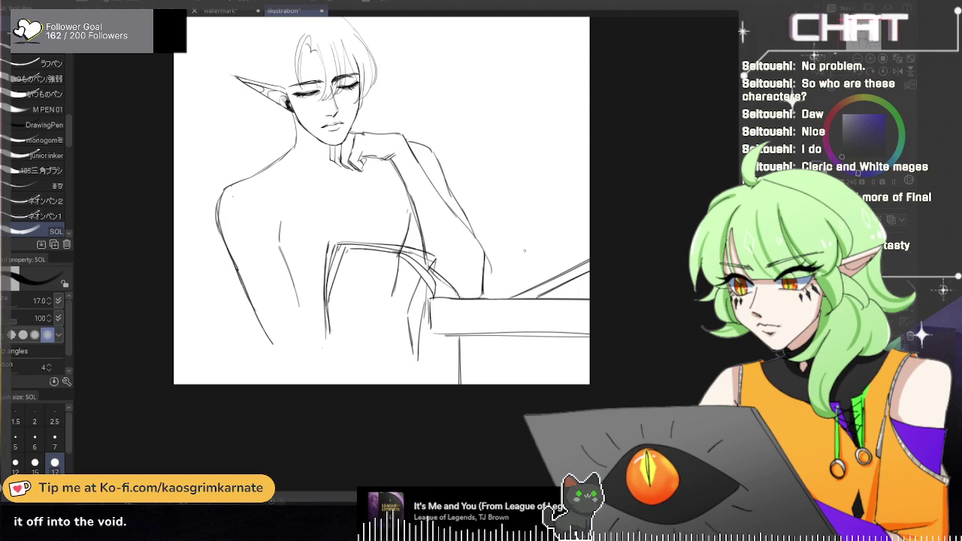
key(Delete)
Step: Draw a curved line rising from the front of the lower torso to the resting elbow beside the table corner
drag(320, 300, 428, 287)
key(ctrl+z)
drag(327, 303, 425, 292)
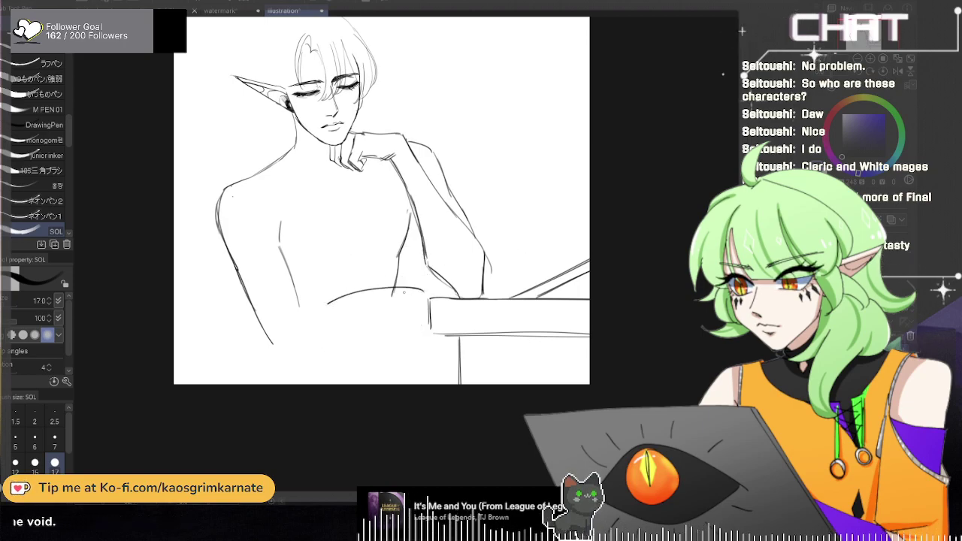
key(ctrl+z)
drag(338, 304, 421, 287)
key(ctrl+z)
mouse_move(357, 308)
mouse_down()
mouse_move(436, 290)
mouse_move(453, 268)
mouse_up()
key(ctrl+z)
key(ctrl+z)
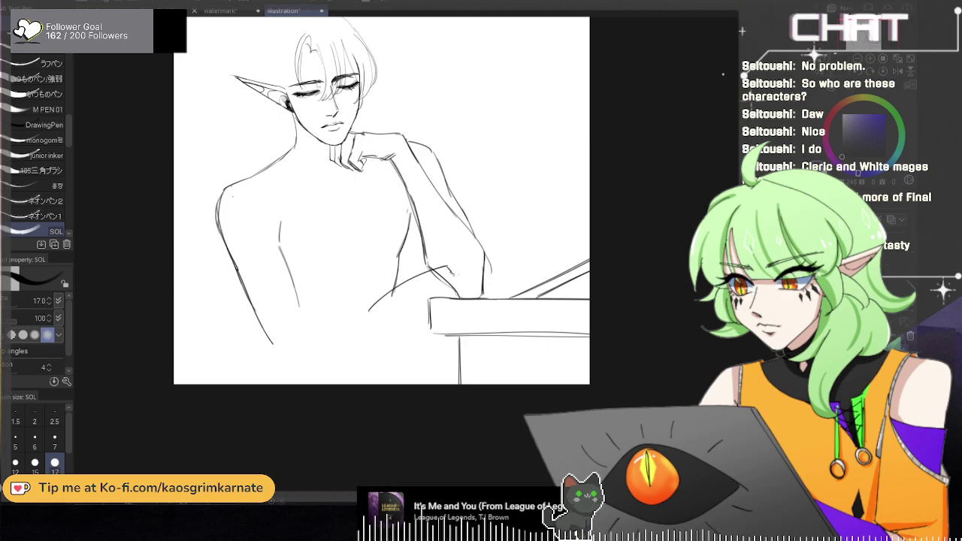
Step: Add parallel finger-like strokes below the curve at the resting elbow and close off both ends of the shape
drag(459, 286, 460, 295)
mouse_move(378, 316)
mouse_down()
mouse_move(447, 273)
mouse_move(445, 290)
mouse_move(418, 305)
mouse_up()
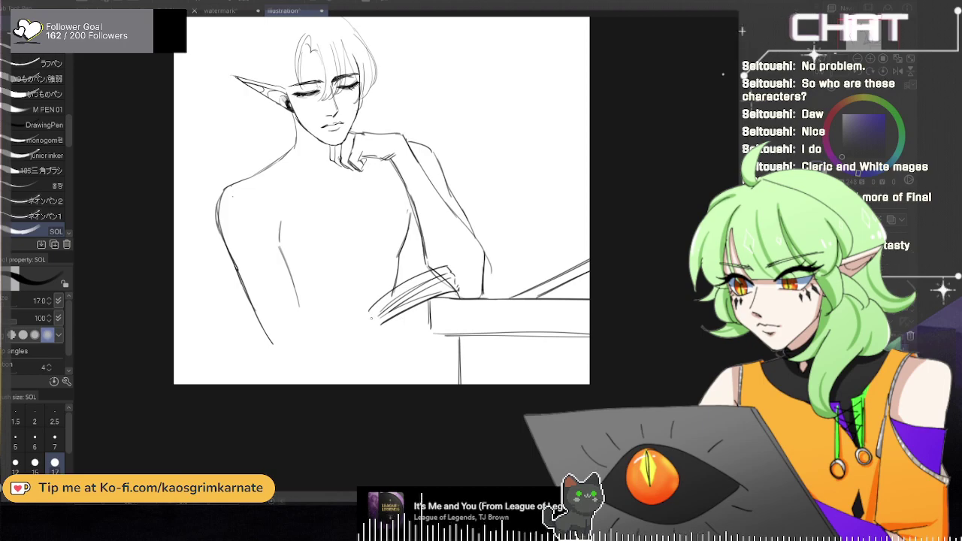
key(ctrl+z)
drag(377, 328, 459, 295)
key(ctrl+z)
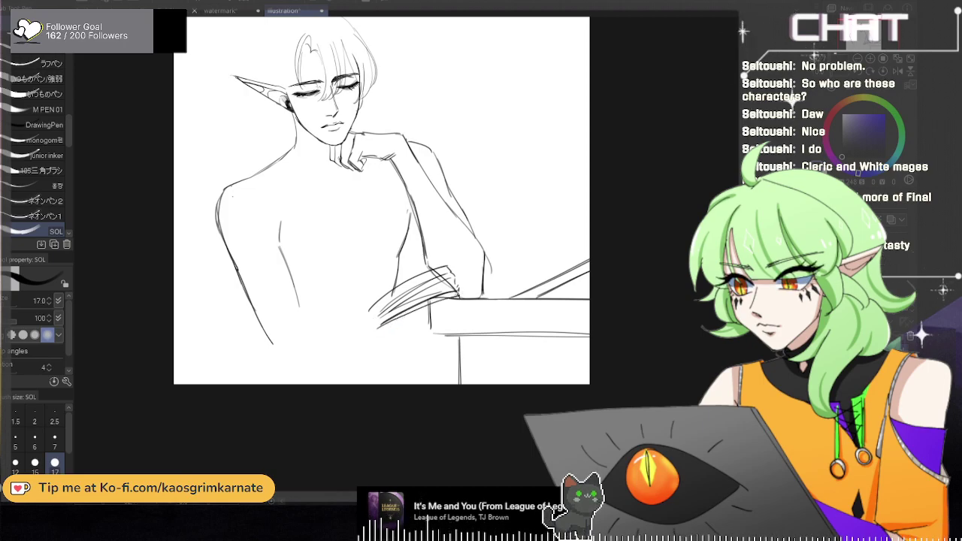
drag(376, 326, 366, 314)
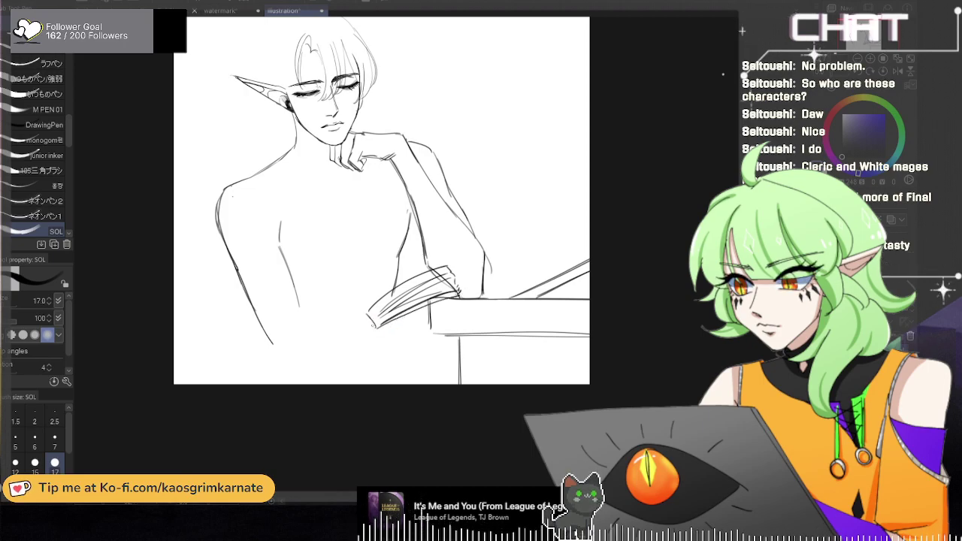
drag(284, 333, 364, 315)
key(ctrl+z)
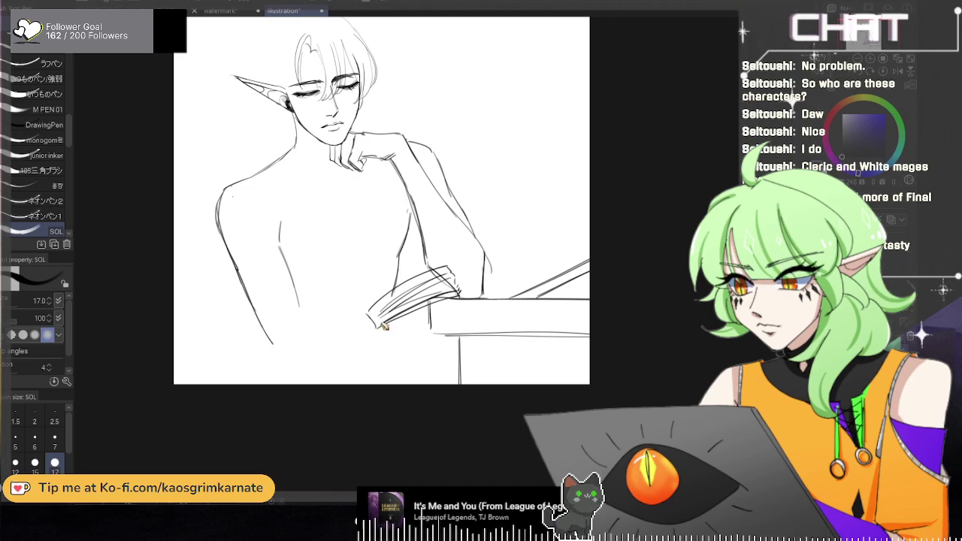
drag(376, 315, 362, 326)
key(ctrl+z)
Step: Try forearm lines running from the ear-side upper arm across the waist to the finger-like shape
drag(262, 344, 351, 328)
key(ctrl+z)
drag(252, 313, 361, 322)
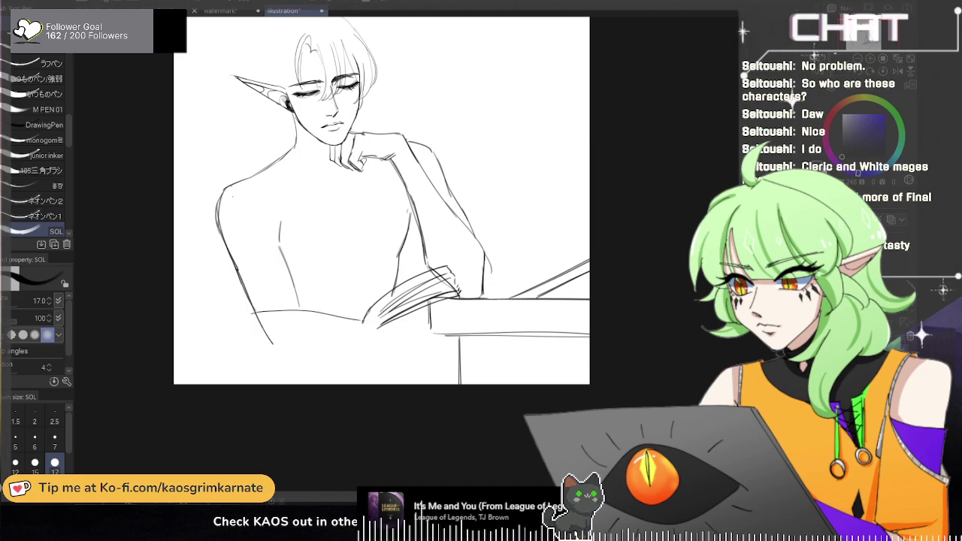
mouse_move(251, 313)
mouse_down()
mouse_move(243, 342)
mouse_move(339, 331)
mouse_up()
key(ctrl+z)
drag(245, 336, 353, 330)
key(ctrl+z)
key(ctrl+z)
key(ctrl+z)
Step: Flip the canvas view horizontally and draw a long forearm curve from the finger-like shape down to the canvas's lower edge
key(h)
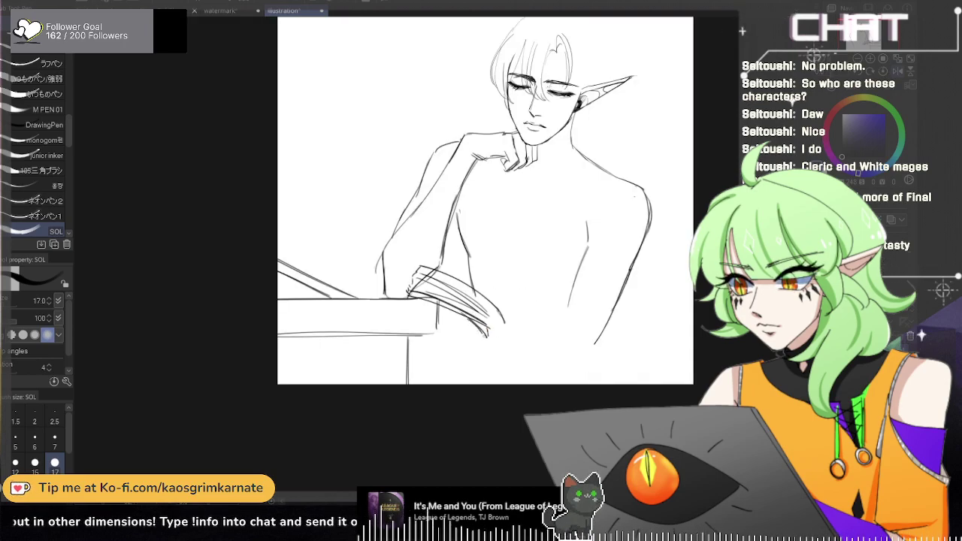
key(ctrl+z)
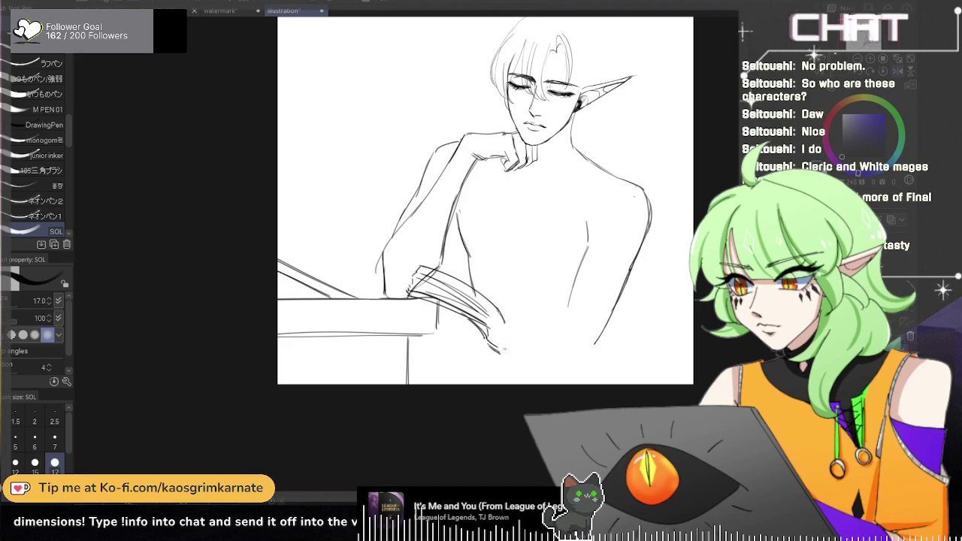
drag(507, 354, 586, 378)
key(ctrl+z)
drag(506, 354, 601, 386)
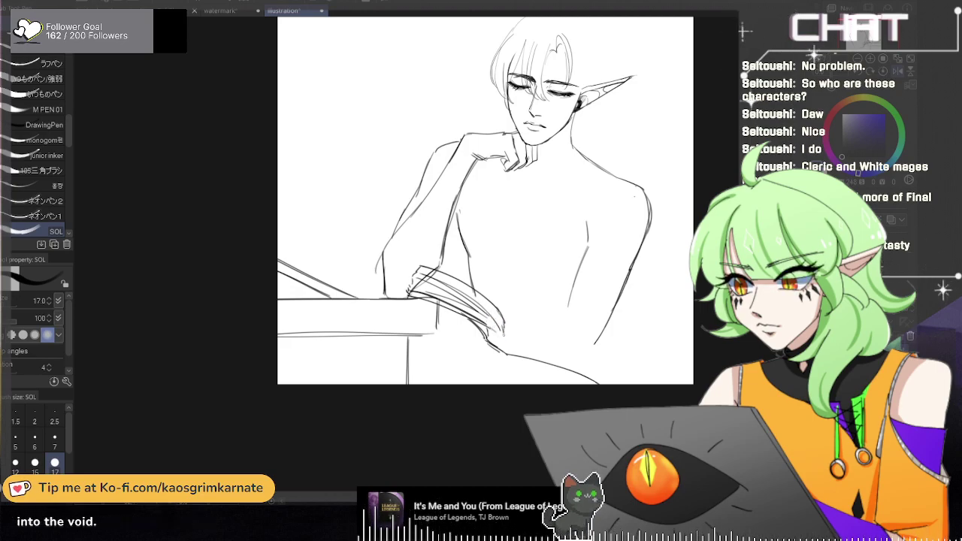
Step: Draw the open book's ear-side page with a curved upper edge, inner page lines and a closed outer corner, checking it in the flipped view
key(ctrl+z)
drag(506, 335, 606, 366)
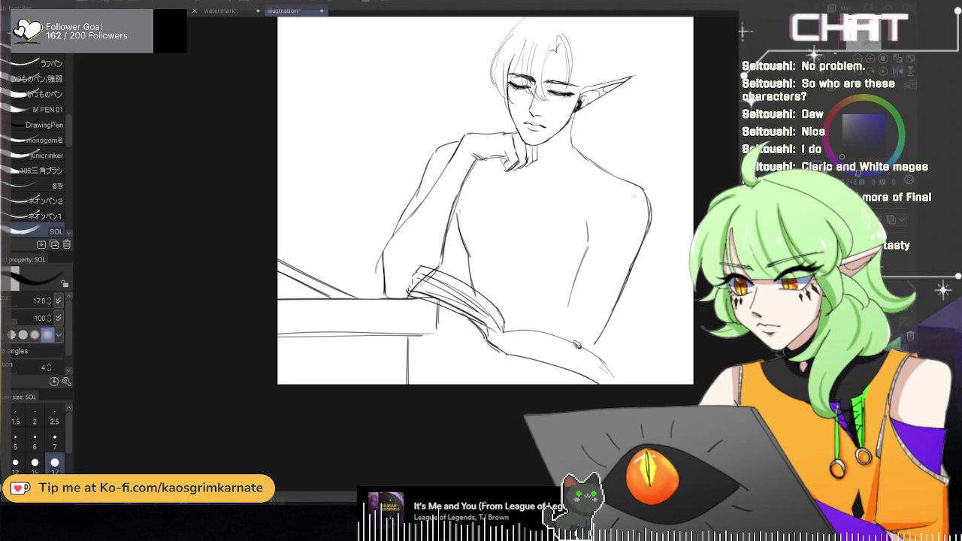
drag(604, 367, 595, 378)
mouse_move(523, 333)
mouse_down()
mouse_move(594, 360)
mouse_move(596, 373)
mouse_move(587, 374)
mouse_up()
key(ctrl+z)
drag(508, 354, 602, 383)
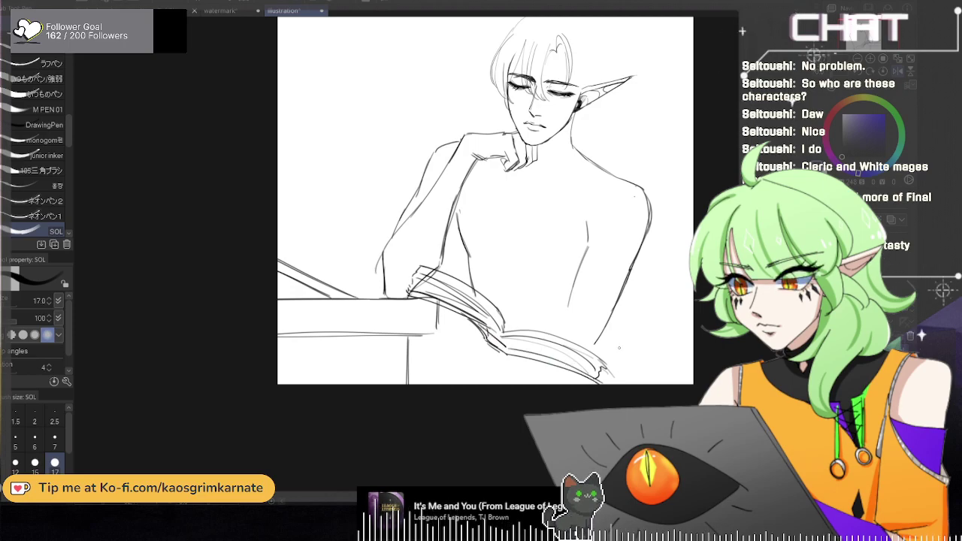
key(h)
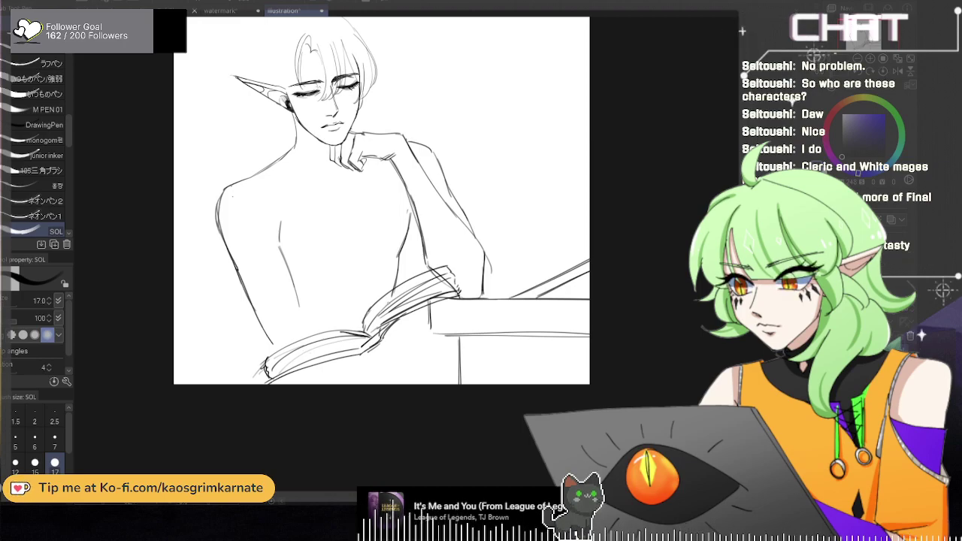
drag(269, 358, 354, 333)
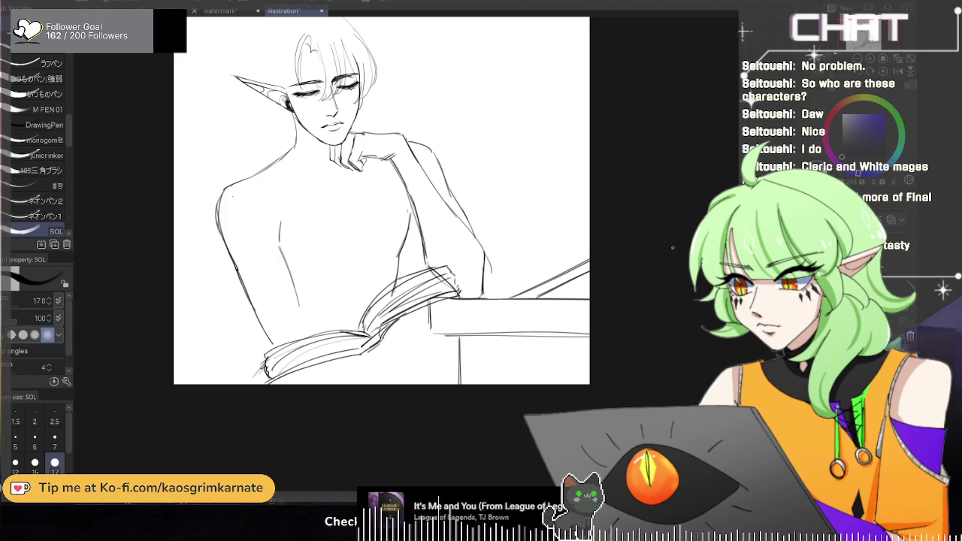
Step: Move the book sketch layer up slightly
scroll(524, 226, down, 2)
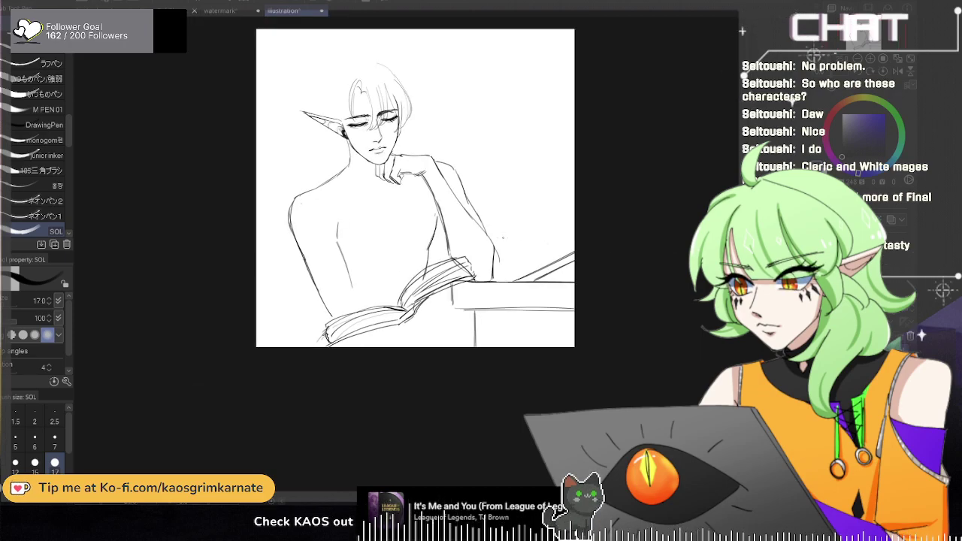
click(749, 379)
click(749, 380)
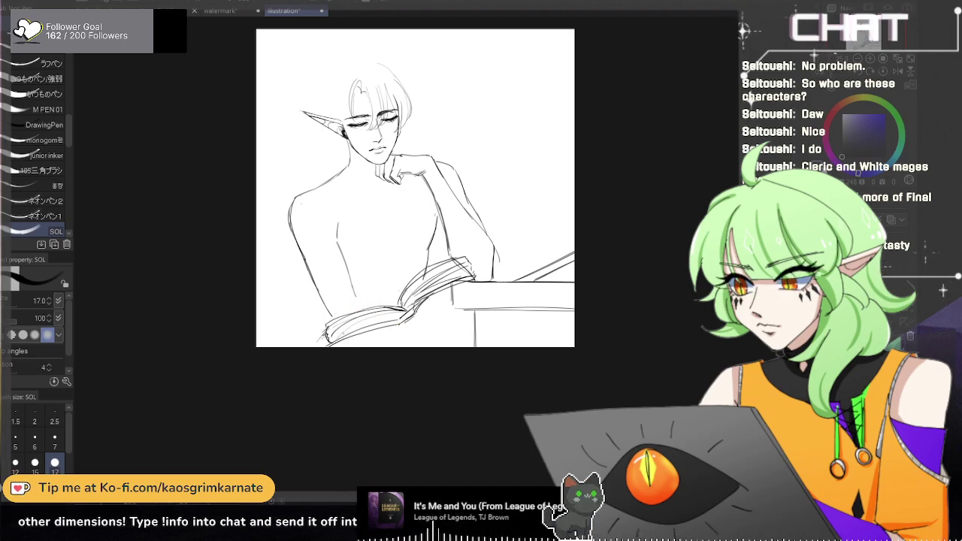
key(e)
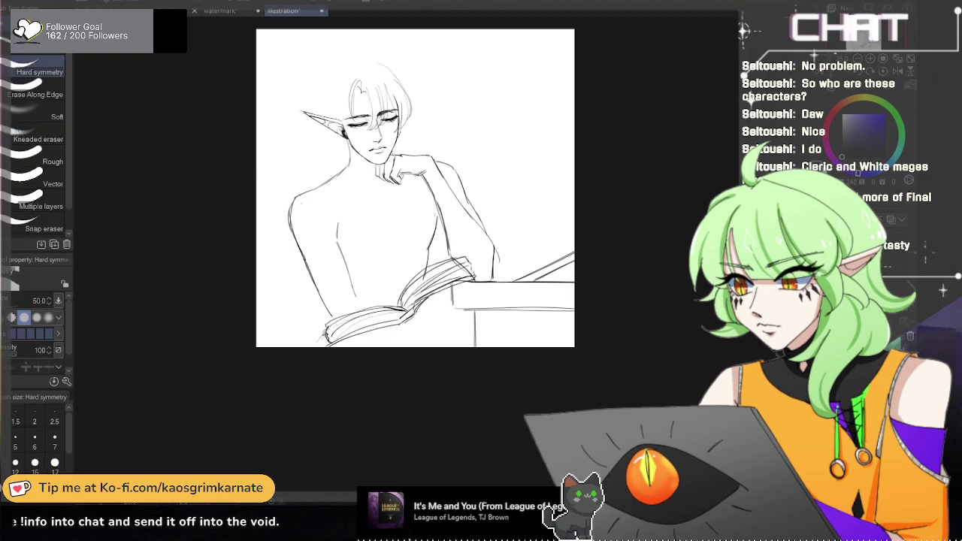
key(k)
drag(417, 322, 417, 315)
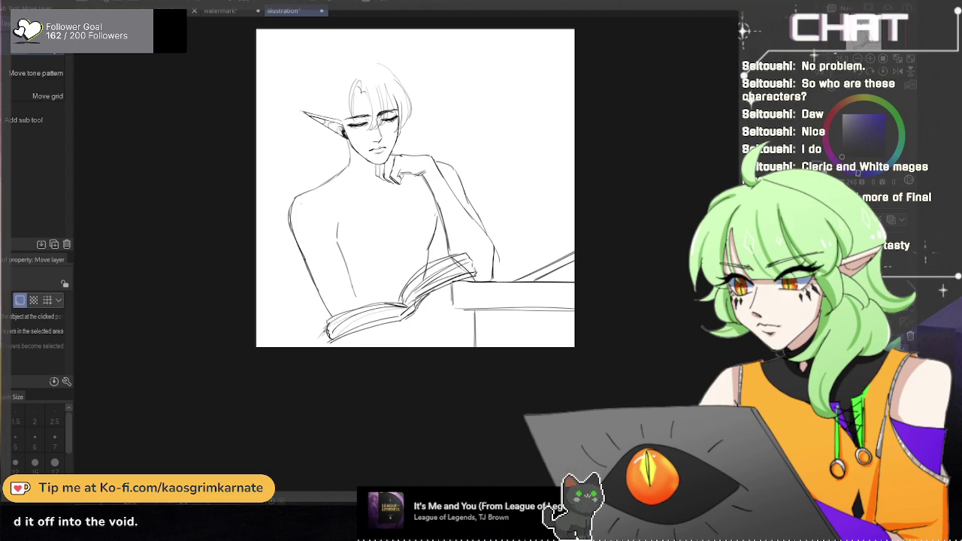
Step: Erase the book's ear-side page with the Hard symmetry eraser, enlarging it to size 120
key(e)
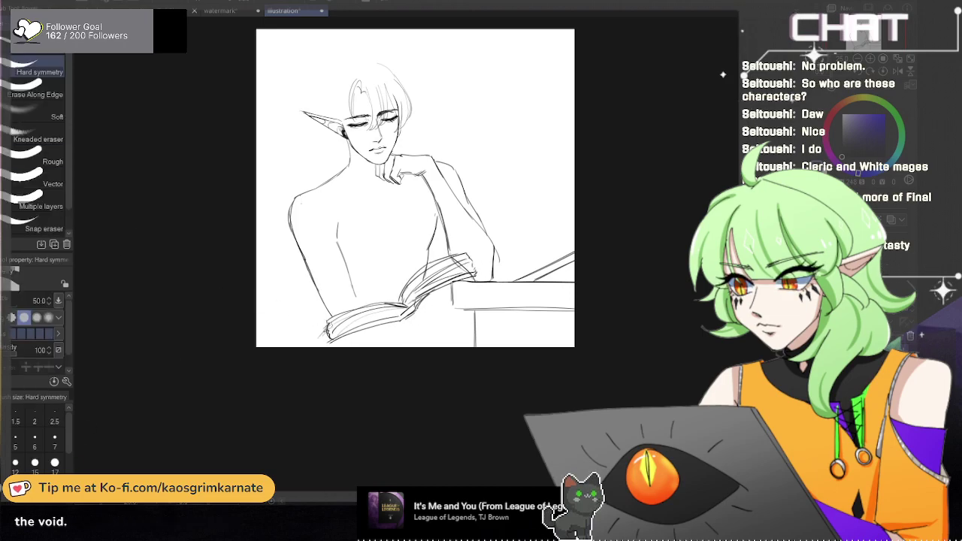
drag(327, 325, 372, 306)
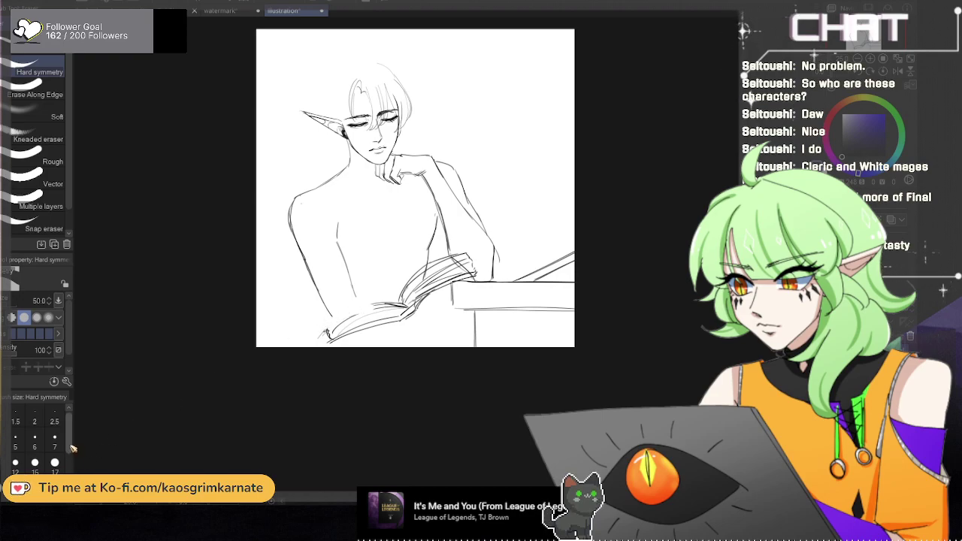
drag(72, 449, 71, 463)
click(55, 474)
mouse_move(324, 332)
mouse_down()
mouse_move(394, 320)
mouse_move(411, 316)
mouse_up()
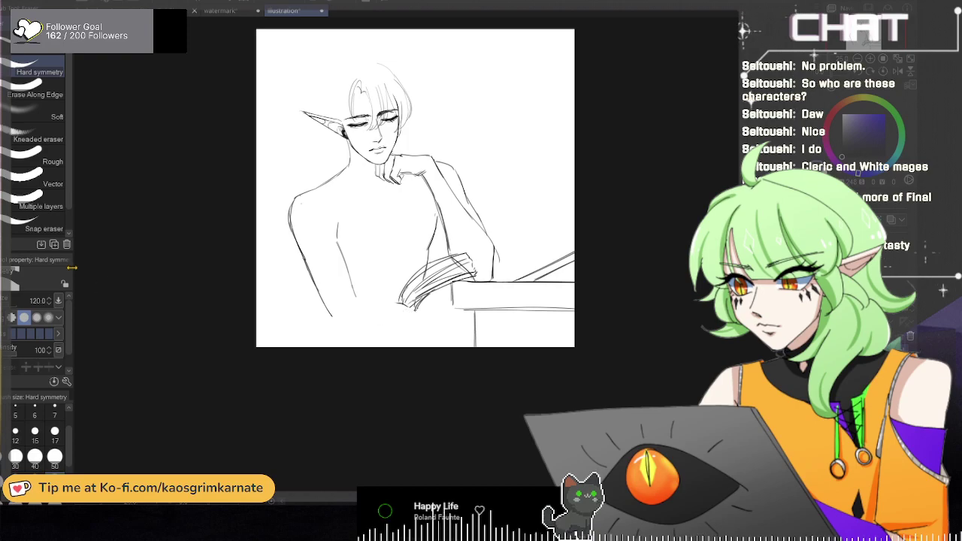
Step: Redraw the upper edge of the ear-side page with the SOL pen as a curve from the upper arm to the book's spine
key(p)
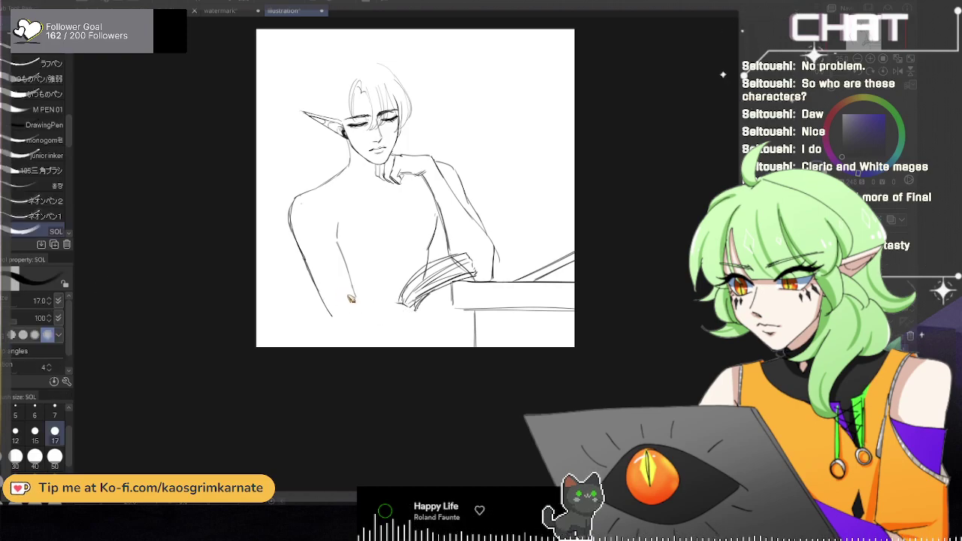
mouse_move(322, 291)
mouse_down()
mouse_move(364, 290)
mouse_move(397, 315)
mouse_up()
key(ctrl+z)
key(ctrl+z)
key(ctrl+z)
mouse_move(320, 295)
mouse_down()
mouse_move(378, 301)
mouse_move(355, 288)
mouse_move(415, 311)
mouse_up()
key(ctrl+z)
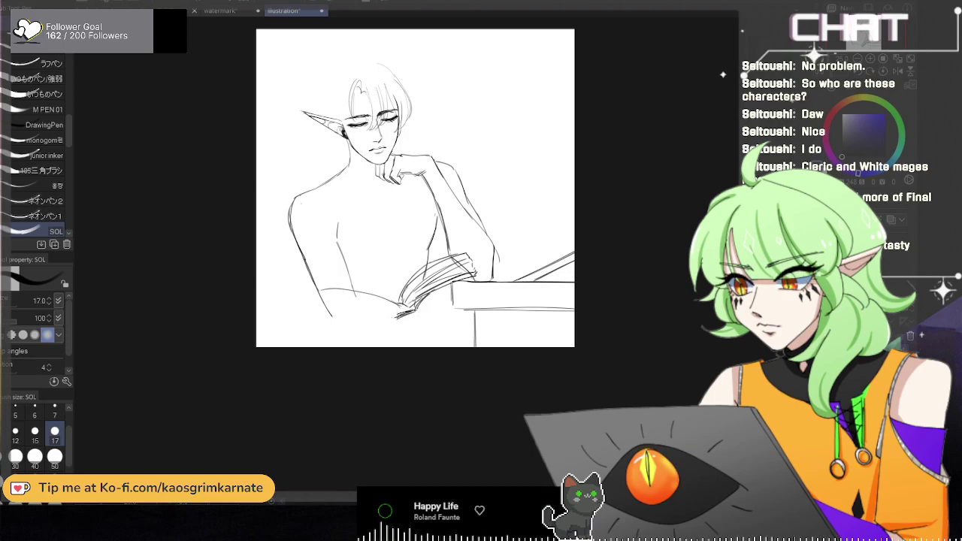
Step: Add the lower edge and inner page lines of the ear-side page, running from the upper arm to the spine
key(ctrl+z)
drag(325, 308, 397, 321)
key(ctrl+z)
drag(331, 306, 396, 317)
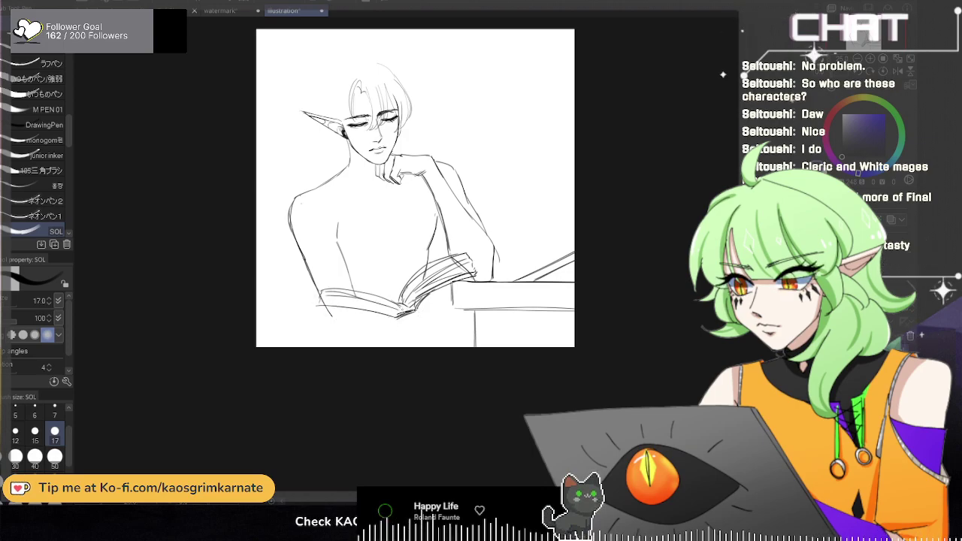
drag(324, 300, 400, 309)
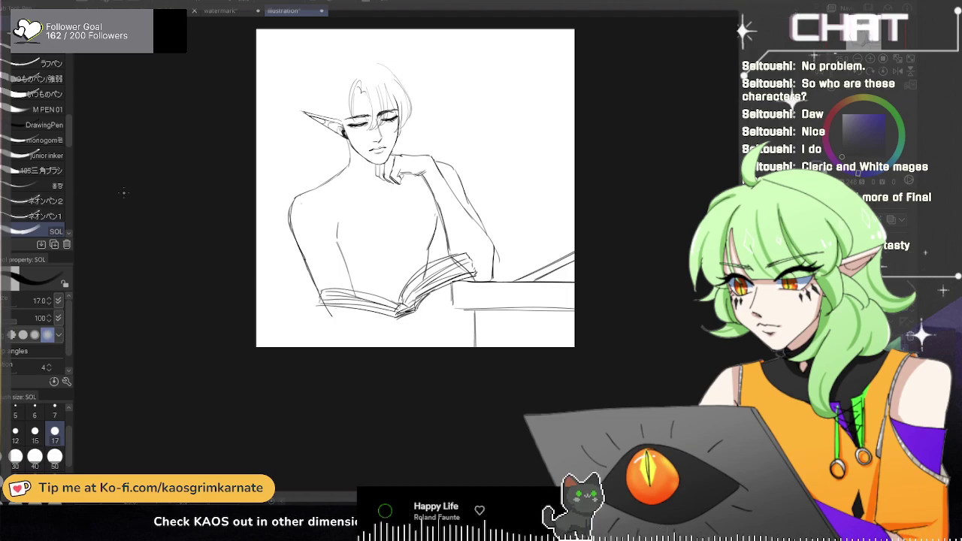
Step: Erase the upper lines of the page beside the table and redraw that page thinner, curving from the spine to the resting elbow
key(e)
mouse_move(430, 265)
mouse_down()
mouse_move(404, 291)
mouse_move(468, 261)
mouse_up()
key(p)
key(ctrl+z)
drag(408, 306, 420, 289)
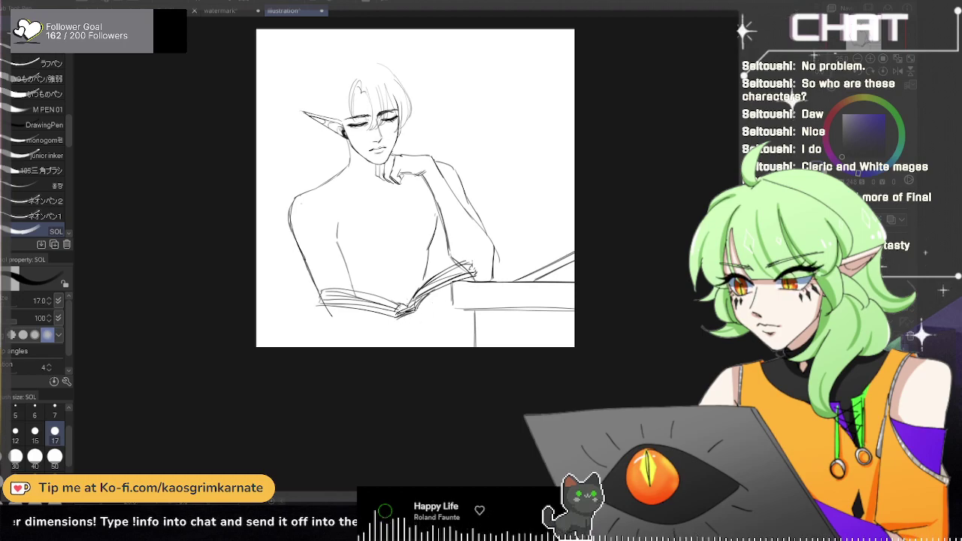
key(ctrl+z)
drag(407, 302, 443, 270)
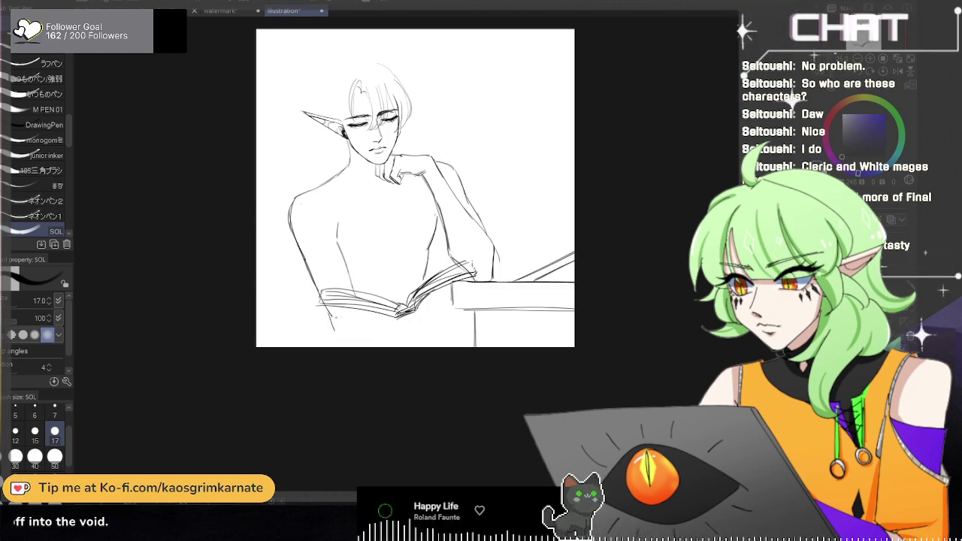
Step: Try to sketch the ear-side arm's elbow and forearm below the book
drag(338, 336, 376, 333)
key(ctrl+z)
key(ctrl+z)
mouse_move(329, 311)
mouse_down()
mouse_move(343, 345)
mouse_move(367, 339)
mouse_move(357, 309)
mouse_up()
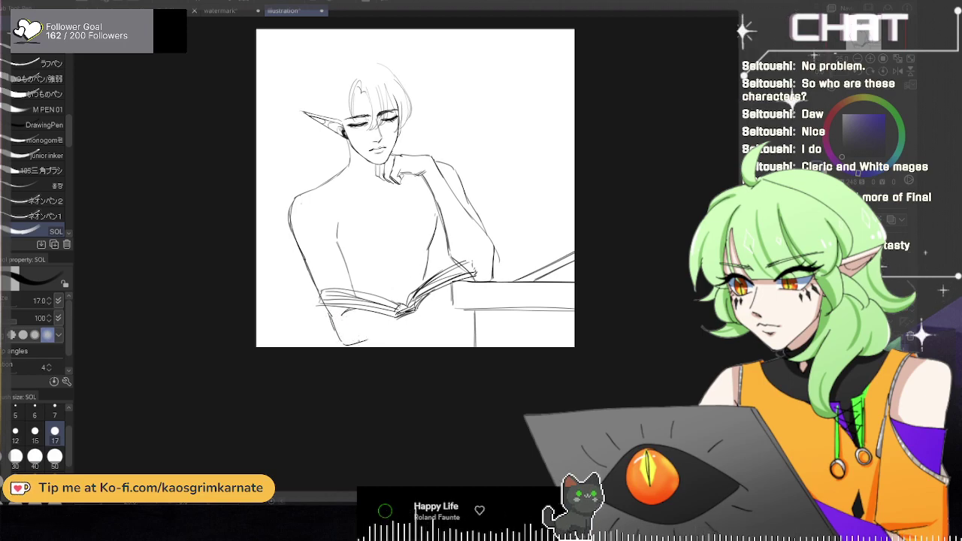
key(ctrl+z)
key(ctrl+z)
key(ctrl+z)
Step: Draw the ear-side elbow bending below the book, with a hand supporting the spine and its thumb over the page
drag(329, 312, 336, 333)
drag(338, 333, 360, 340)
key(ctrl+z)
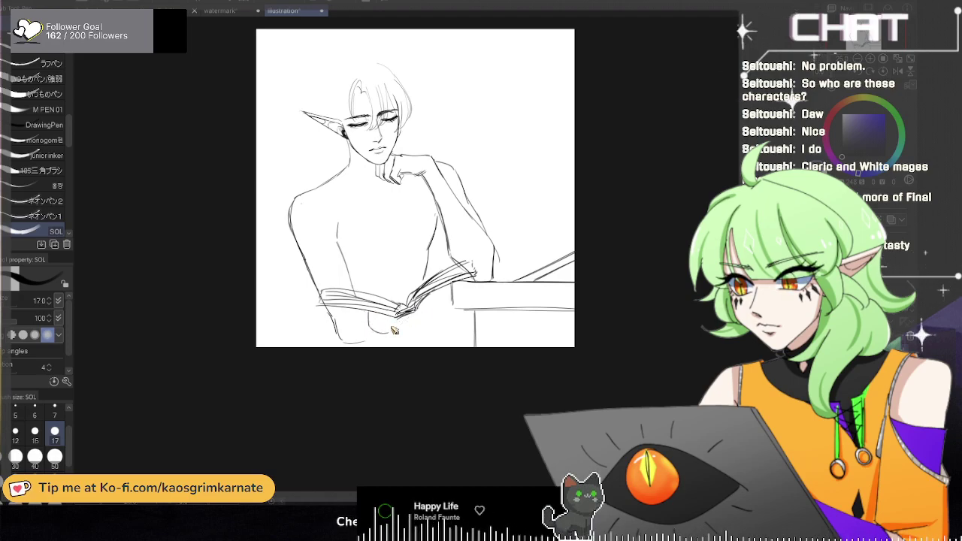
drag(392, 332, 410, 320)
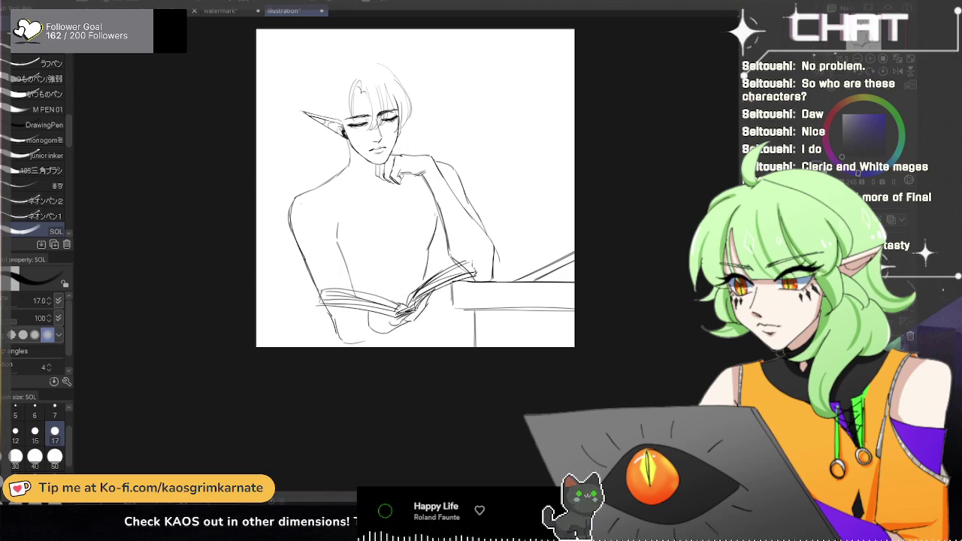
drag(389, 300, 393, 284)
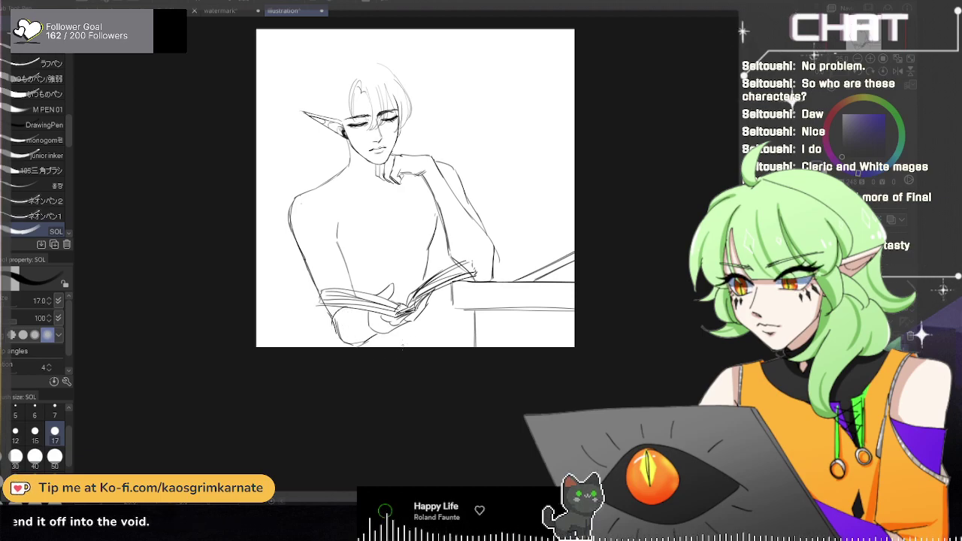
Step: Erase the inner page lines on both sides of the book with the eraser at size 17
key(e)
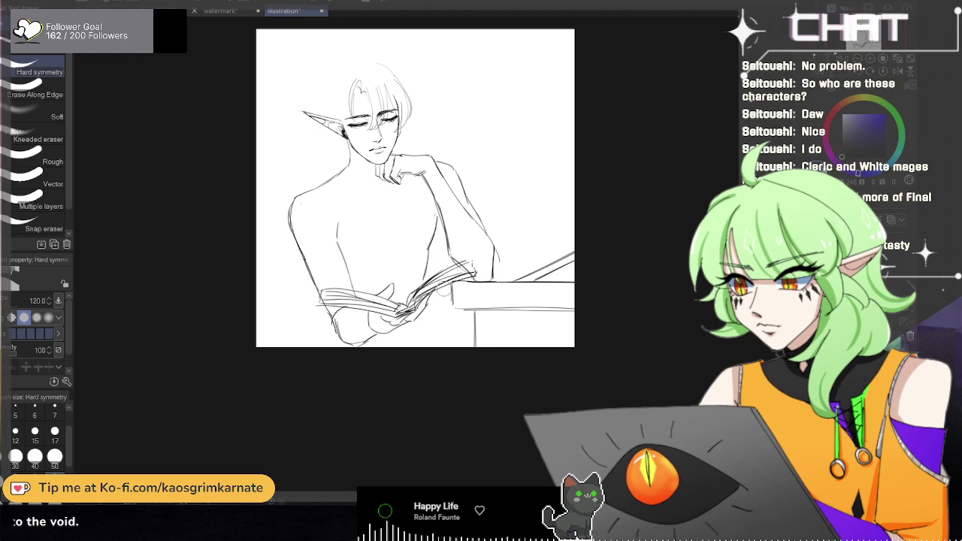
click(54, 432)
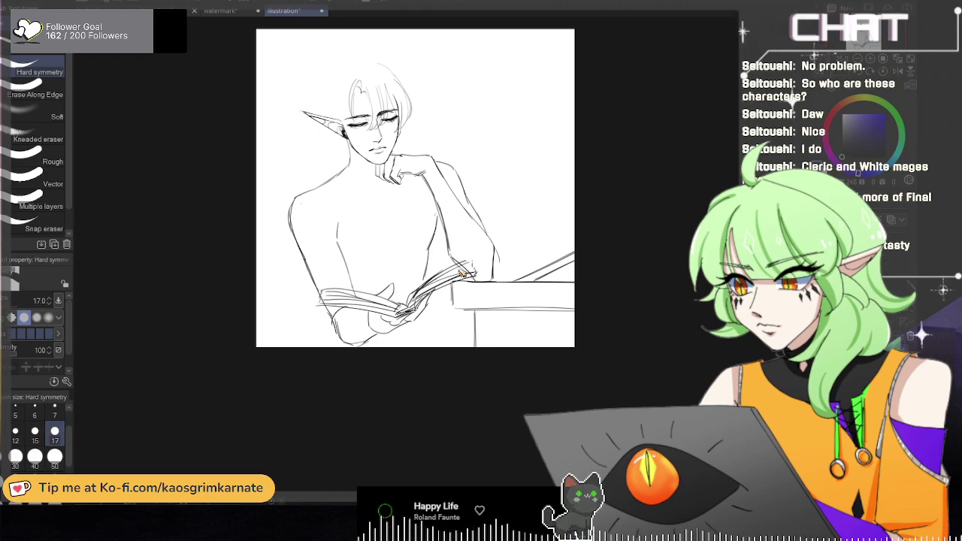
drag(414, 301, 428, 292)
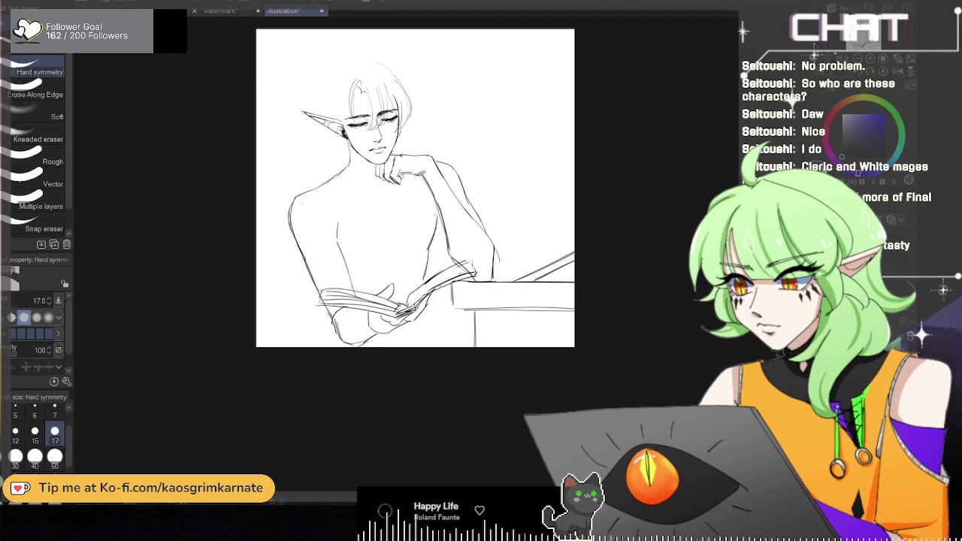
key(h)
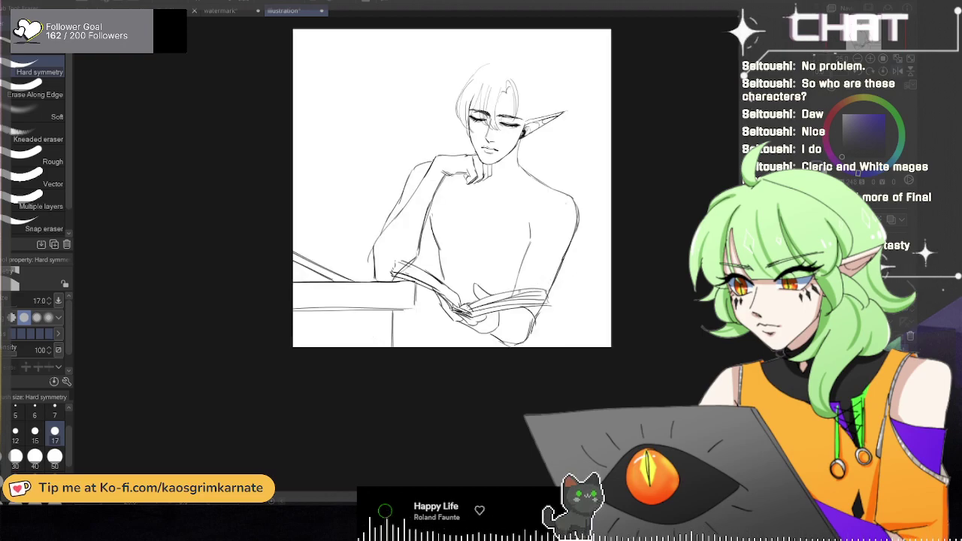
drag(482, 305, 519, 298)
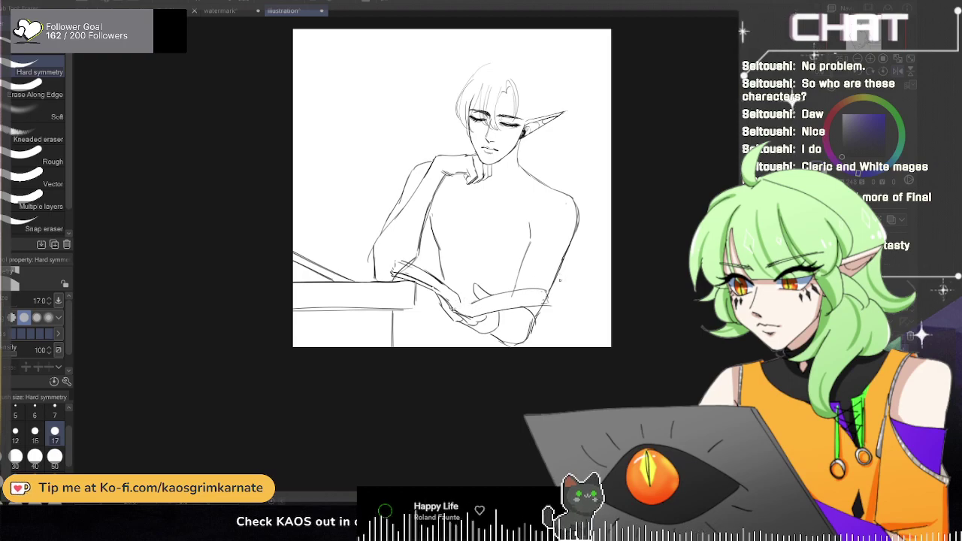
Step: Redraw the inner page lines on both sides of the book with the SOL pen, flipping the view for the ear-side page
key(h)
key(p)
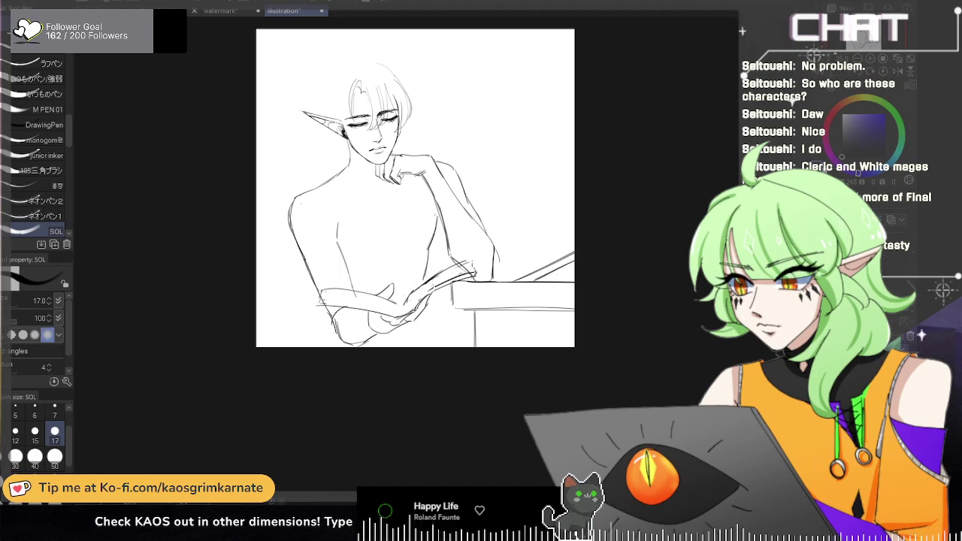
drag(421, 293, 472, 269)
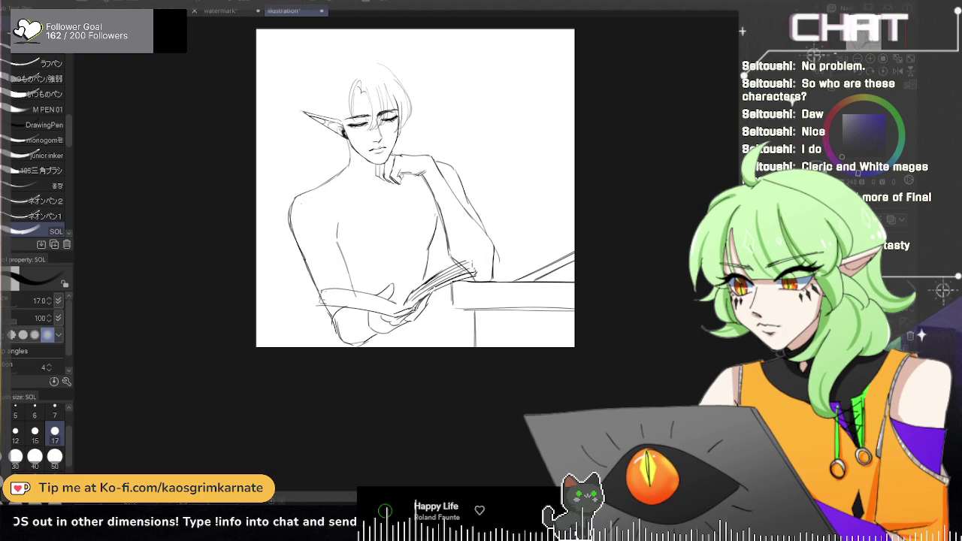
drag(324, 304, 390, 310)
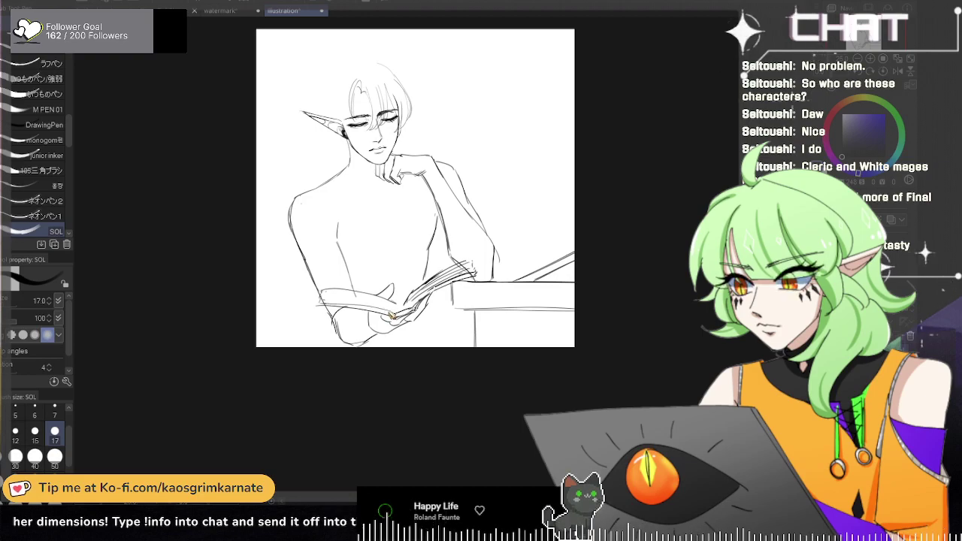
key(h)
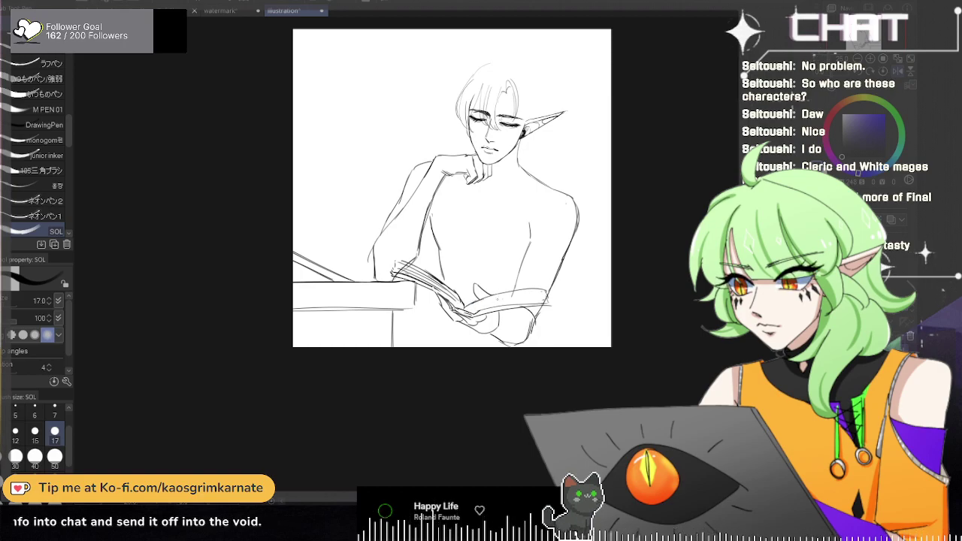
drag(470, 308, 546, 300)
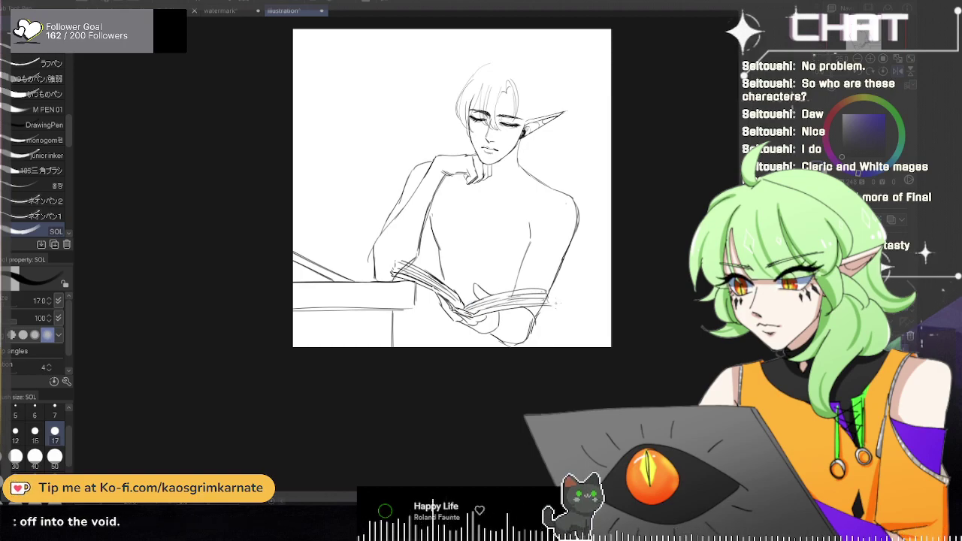
Step: Flip the view back, then erase the thumb above the book page and redraw it smaller
key(h)
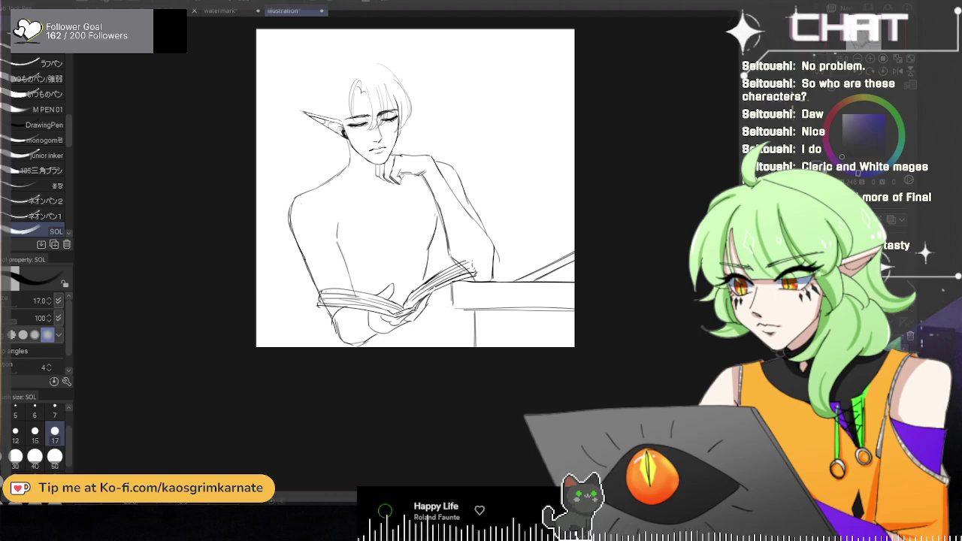
key(p)
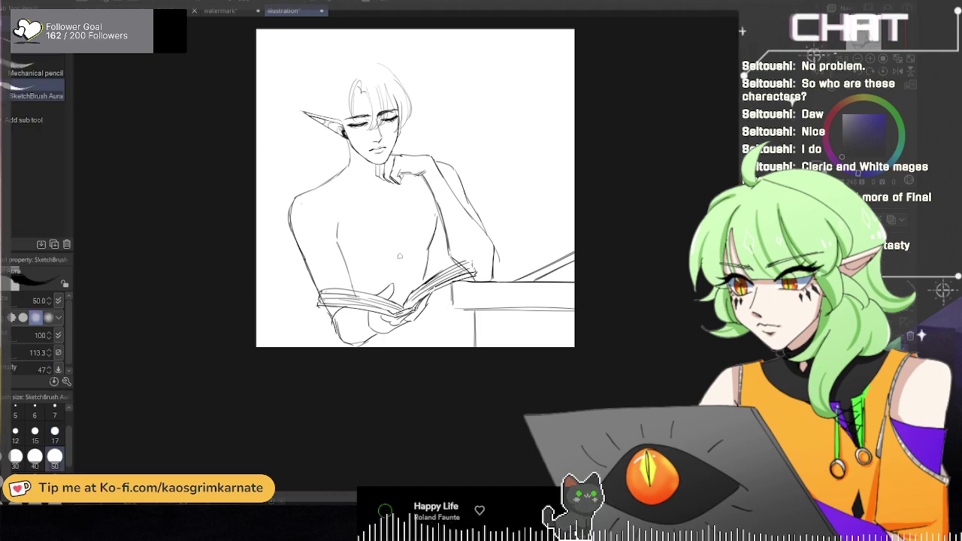
key(e)
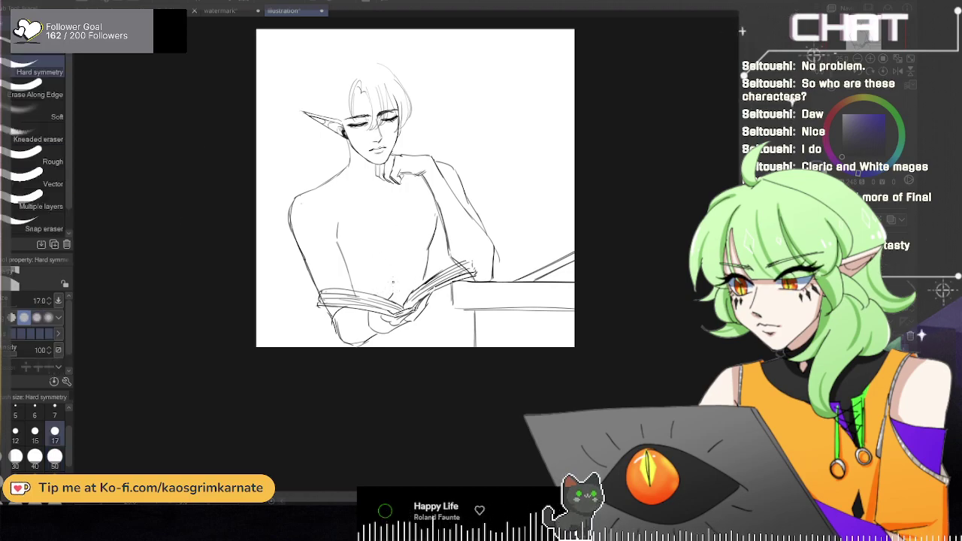
key(p)
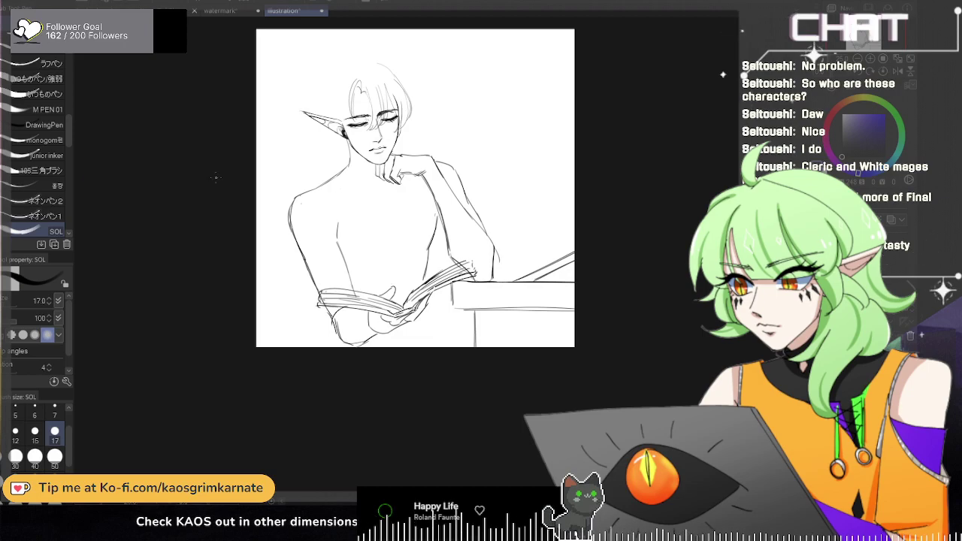
Step: Erase the ear-side forearm's outer line below the book with the eraser at size 50 and redraw it with the SOL pen
key(e)
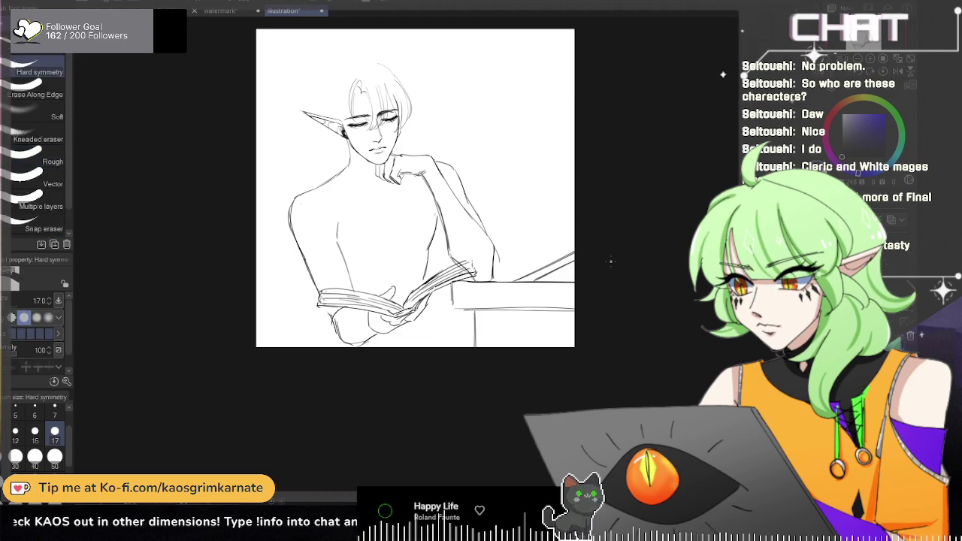
click(54, 456)
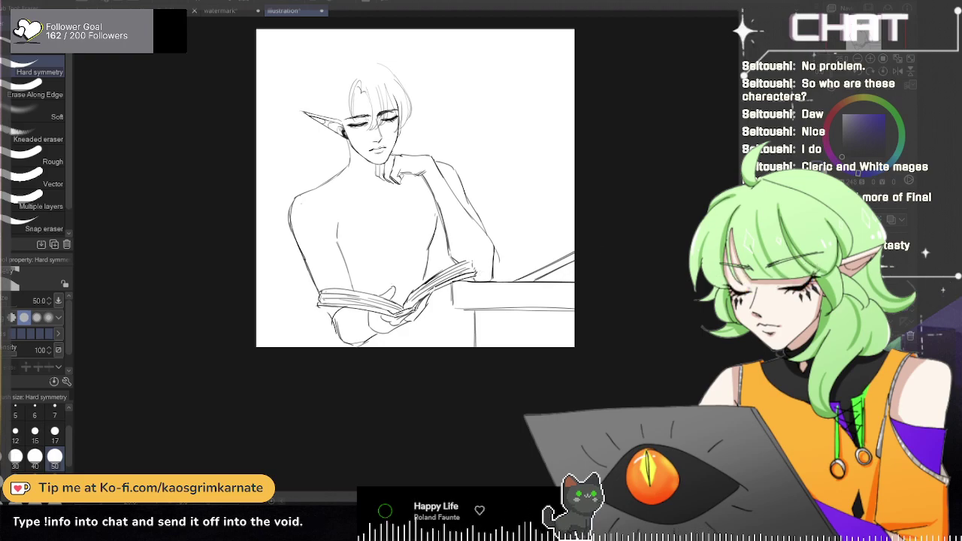
drag(326, 314, 332, 323)
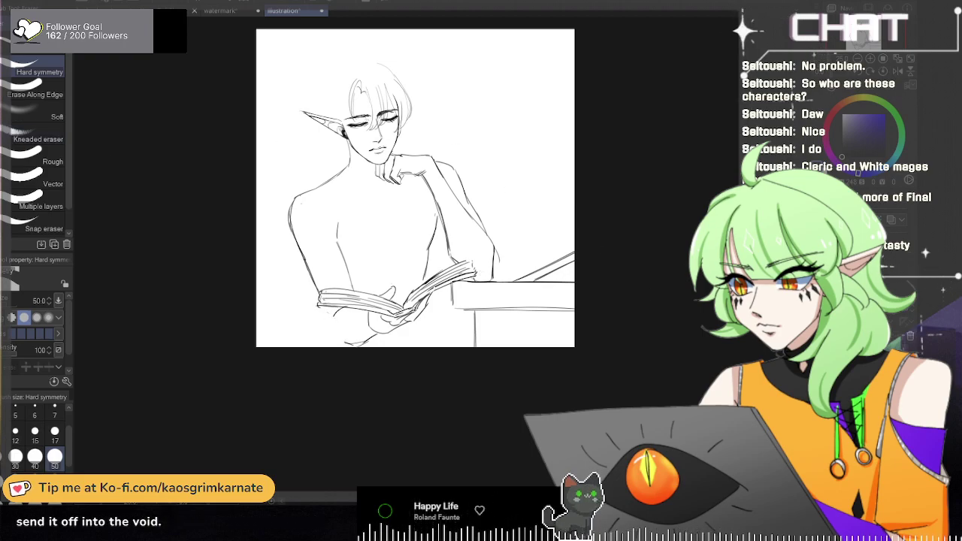
key(p)
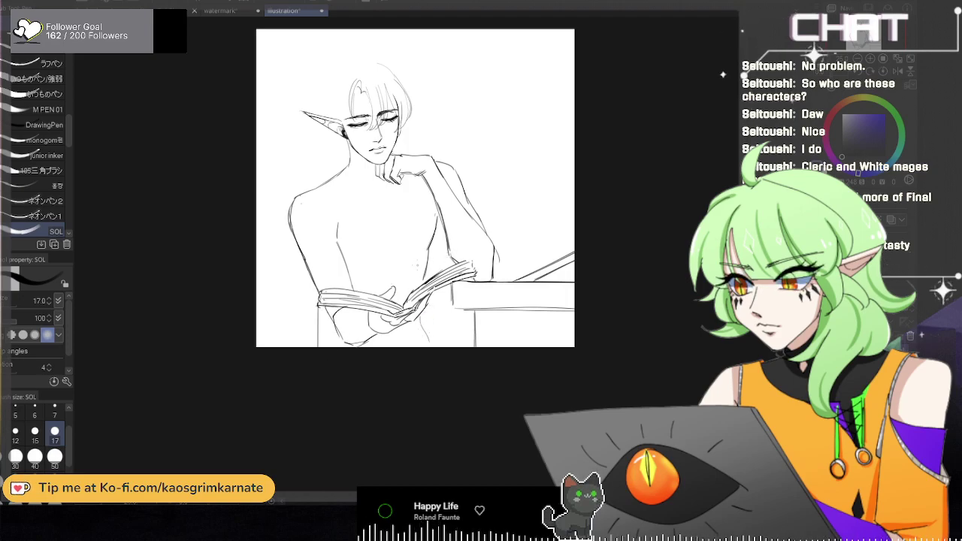
Step: Try to sketch the thigh rising from the canvas's lower edge beneath the hand holding the book, and undo the strokes
drag(385, 346, 436, 312)
key(ctrl+z)
key(ctrl+z)
drag(386, 347, 463, 347)
key(ctrl+z)
key(ctrl+z)
key(ctrl+z)
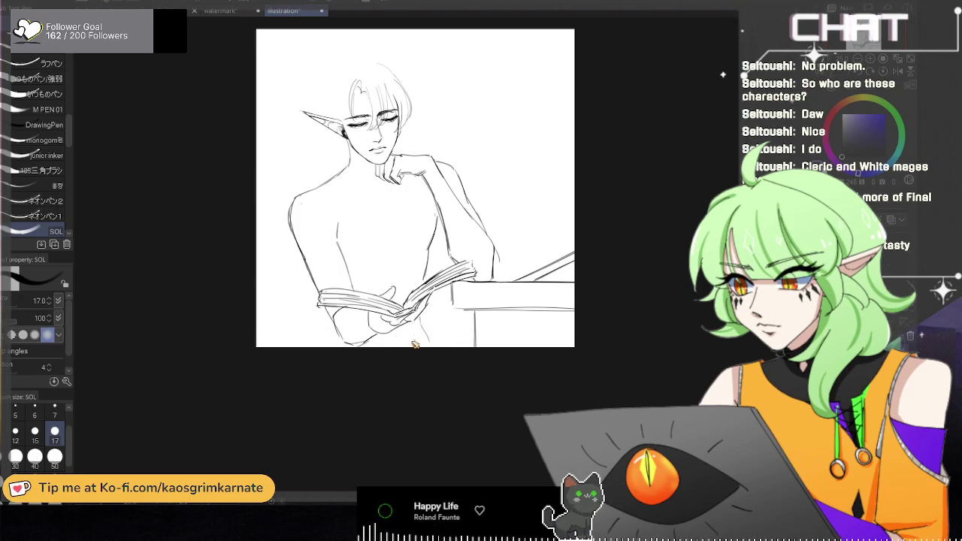
Step: Try a low, rounded knee curve under the book hand and a hip line below the book's outer corner
drag(409, 319, 434, 306)
key(ctrl+z)
drag(375, 322, 454, 348)
drag(322, 310, 328, 347)
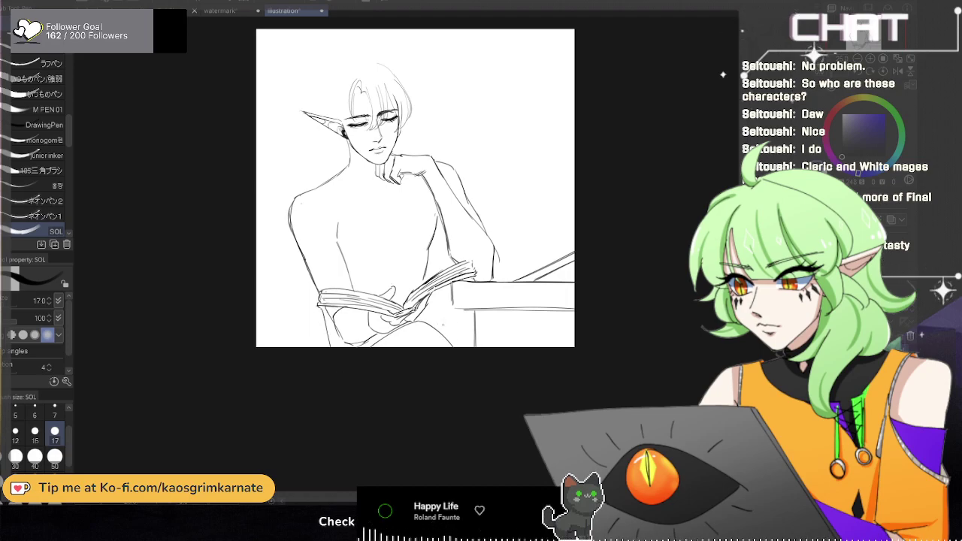
key(ctrl+z)
key(ctrl+z)
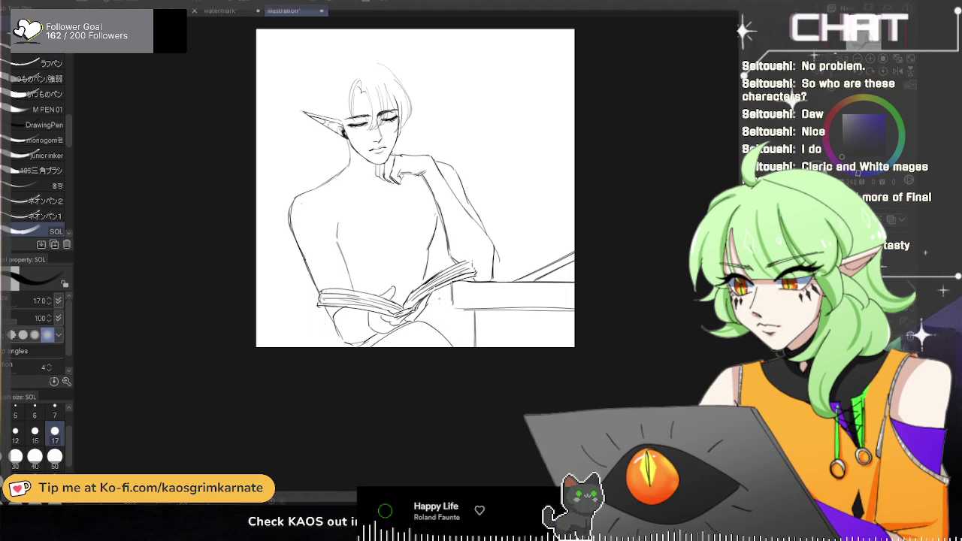
Step: Try a taller bent knee between the book hand and the table leg, and undo the leg strokes
mouse_move(430, 307)
mouse_down()
mouse_move(449, 303)
mouse_move(466, 347)
mouse_up()
key(ctrl+z)
drag(429, 308, 396, 348)
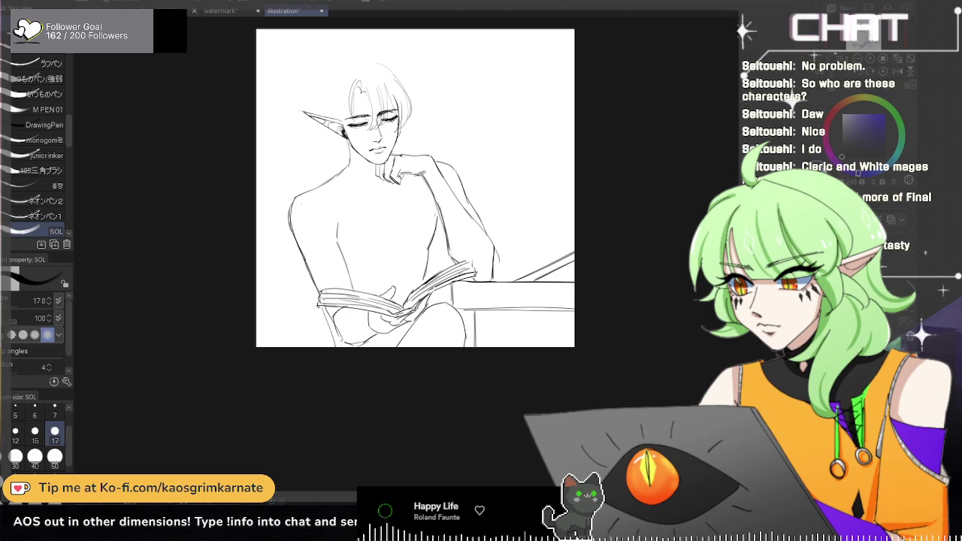
key(ctrl+z)
key(ctrl+z)
key(ctrl+z)
key(ctrl+z)
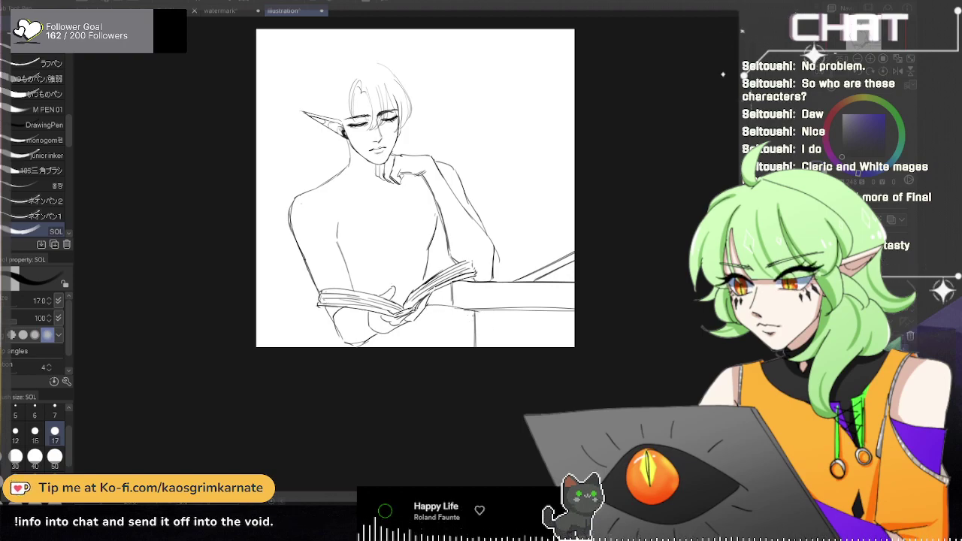
Step: Try to extend the thigh sideways from the book hand across the front of the table, and undo it
drag(501, 320, 518, 347)
key(ctrl+z)
drag(428, 306, 531, 321)
key(ctrl+z)
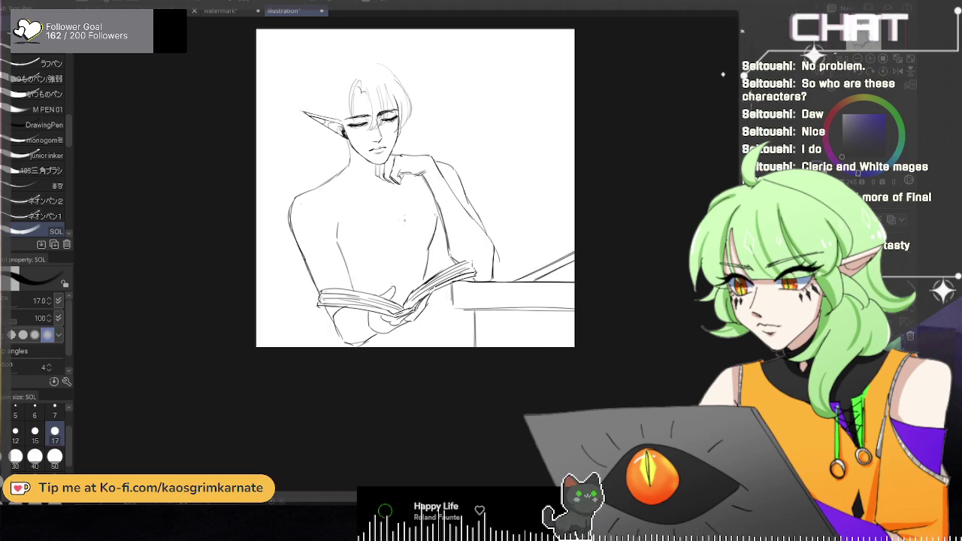
Step: Erase the table's lower edge, side edge and leg line, keeping the tabletop line, and return to the SOL pen
key(e)
mouse_move(498, 309)
mouse_down()
mouse_move(580, 310)
mouse_move(463, 309)
mouse_up()
drag(475, 348, 473, 329)
key(p)
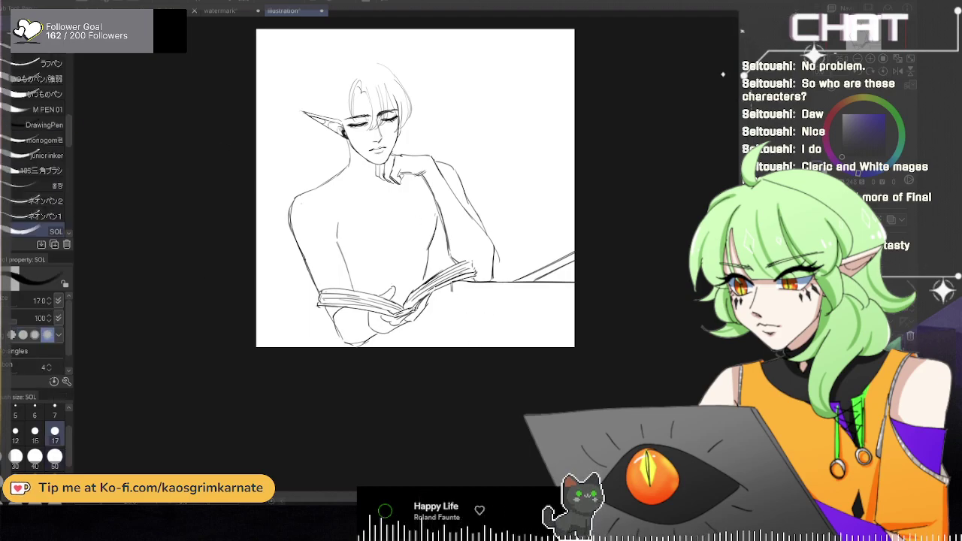
Step: Sketch the tabletop's lower edge, a vertical front leg and a diagonal brace beneath the table with the SOL brush
drag(453, 296, 576, 301)
key(ctrl+z)
drag(455, 295, 576, 297)
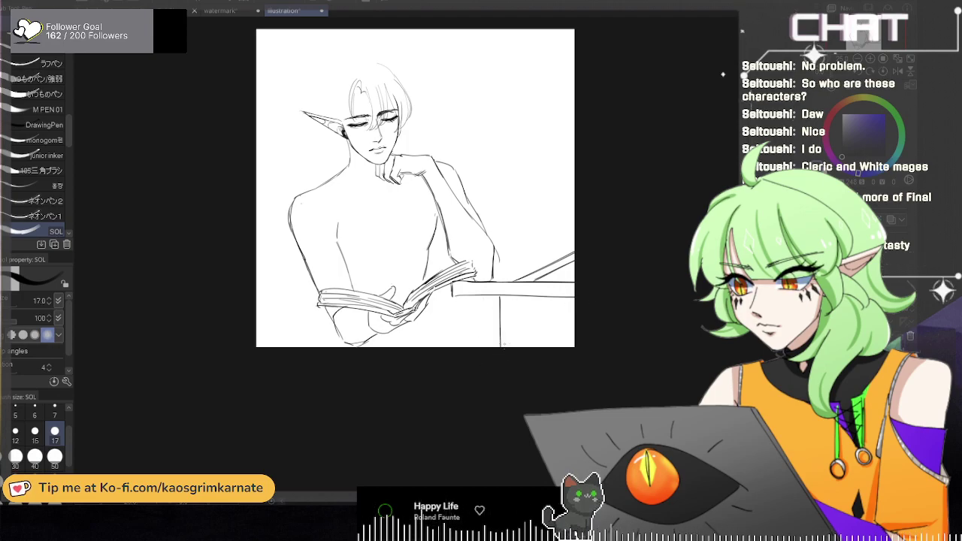
drag(495, 298, 488, 361)
key(ctrl+z)
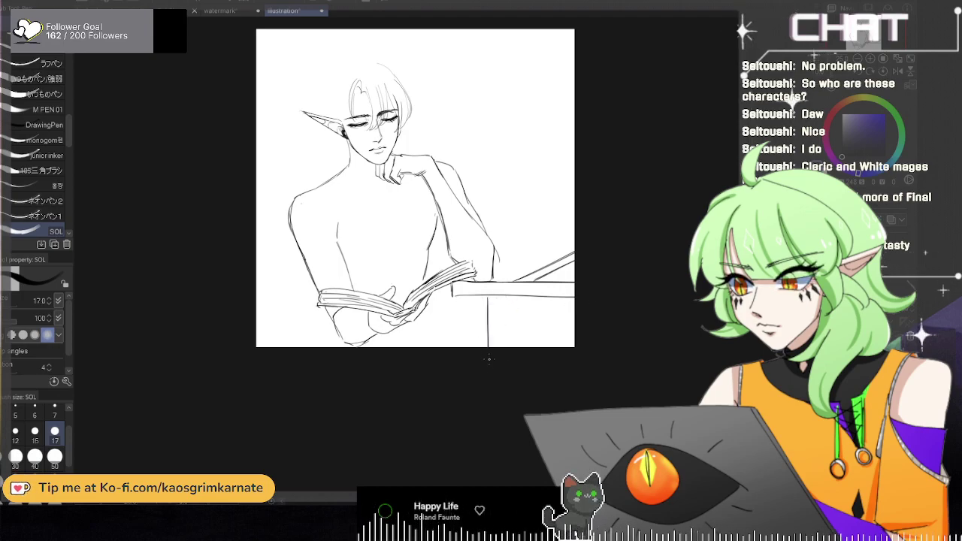
drag(507, 297, 514, 354)
key(ctrl+z)
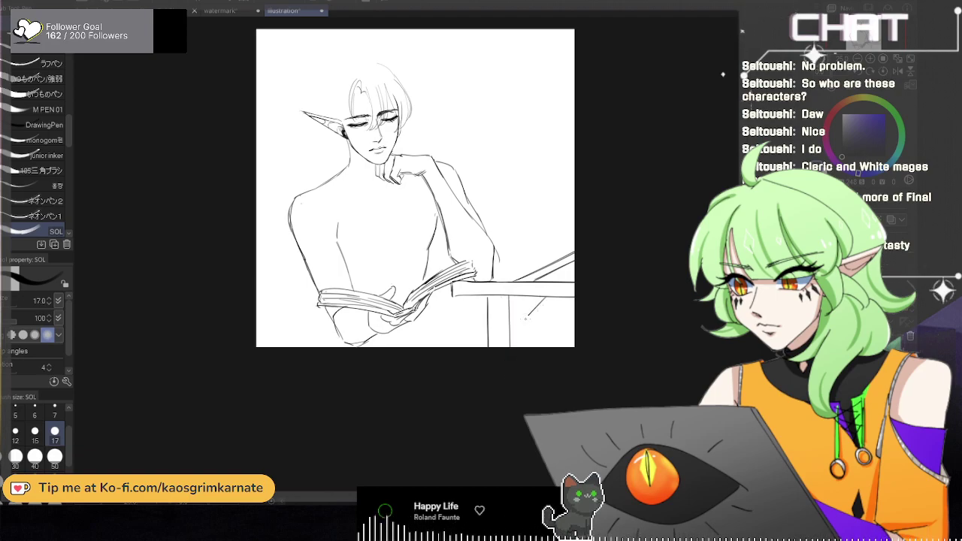
drag(560, 297, 514, 347)
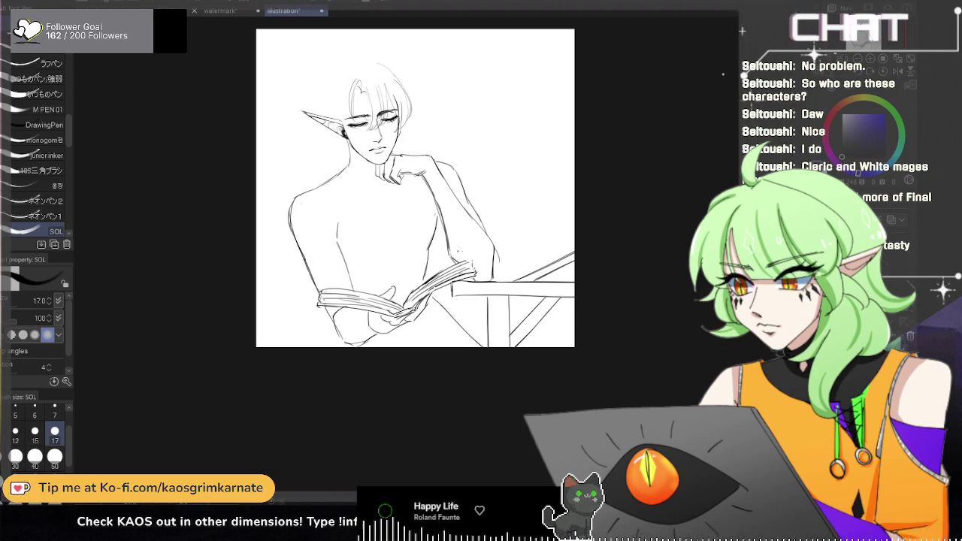
Step: Try to sketch the seated figure's bent leg and knee beneath the open book, and remove the strokes
mouse_move(398, 341)
mouse_down()
mouse_move(435, 298)
mouse_move(439, 311)
mouse_move(455, 302)
mouse_up()
key(ctrl+z)
key(ctrl+z)
key(ctrl+z)
drag(392, 347, 435, 298)
mouse_move(431, 299)
mouse_down()
mouse_move(444, 294)
mouse_move(456, 348)
mouse_up()
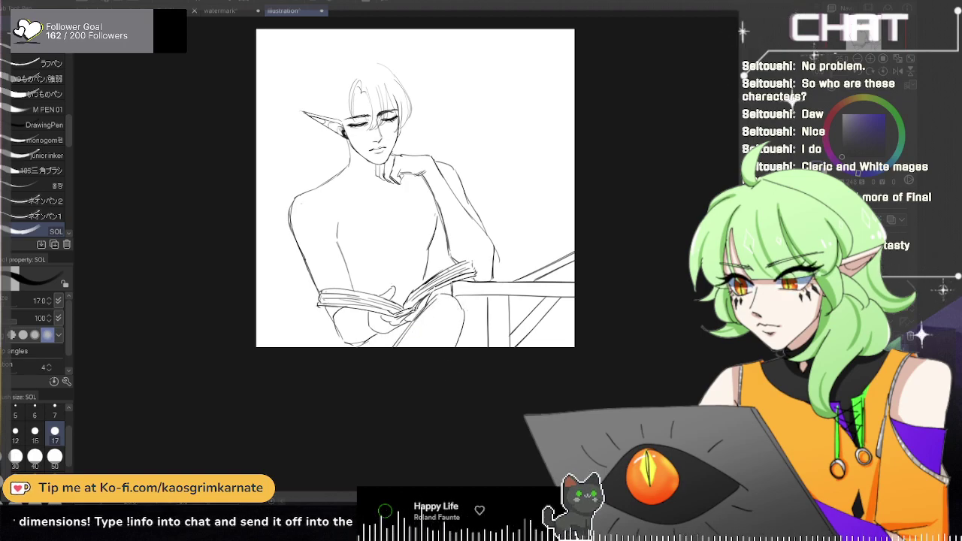
key(ctrl+z)
key(ctrl+z)
key(ctrl+z)
Step: Try a broader thigh and knee curve running from the canvas's lower edge up below the book-holding hand
drag(392, 347, 442, 300)
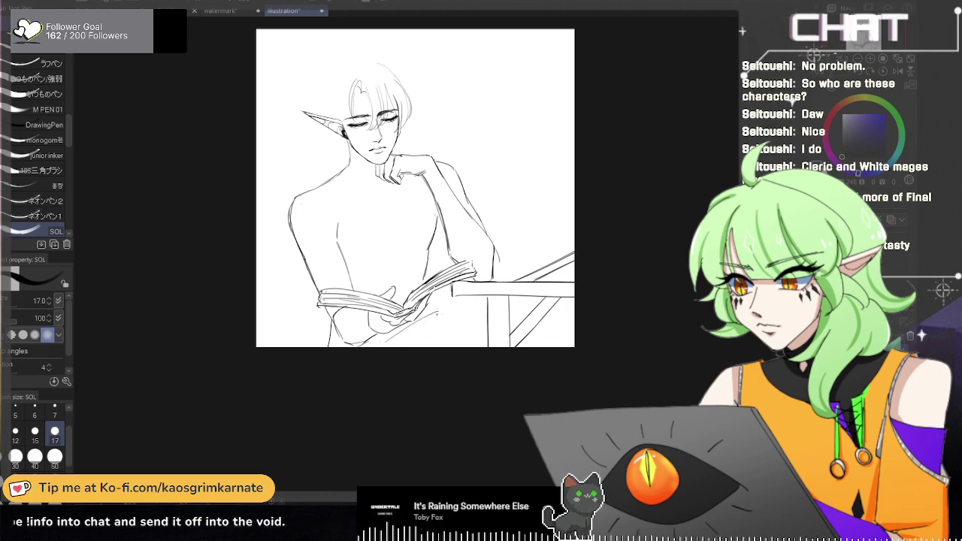
drag(376, 347, 457, 346)
key(ctrl+z)
key(ctrl+z)
mouse_move(372, 347)
mouse_down()
mouse_move(442, 309)
mouse_move(461, 312)
mouse_move(475, 346)
mouse_up()
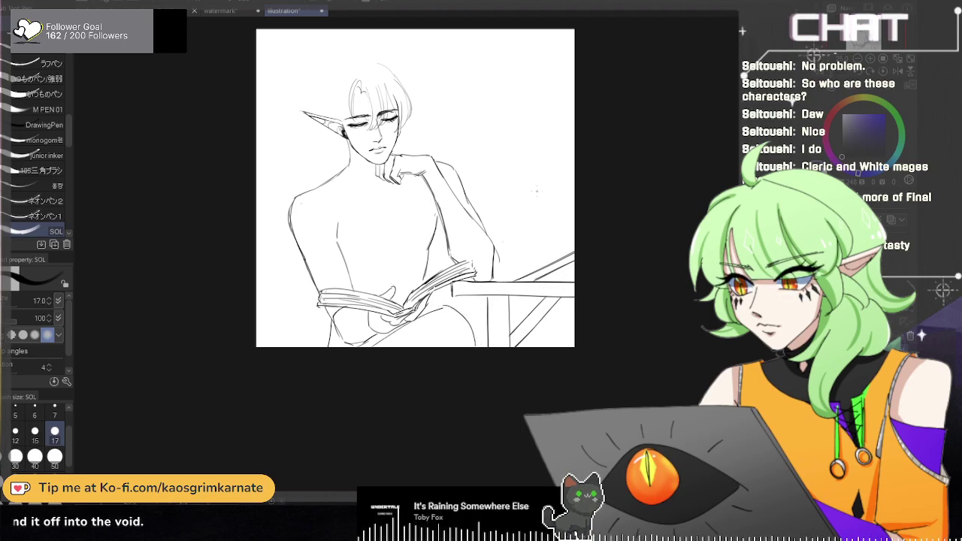
key(ctrl+z)
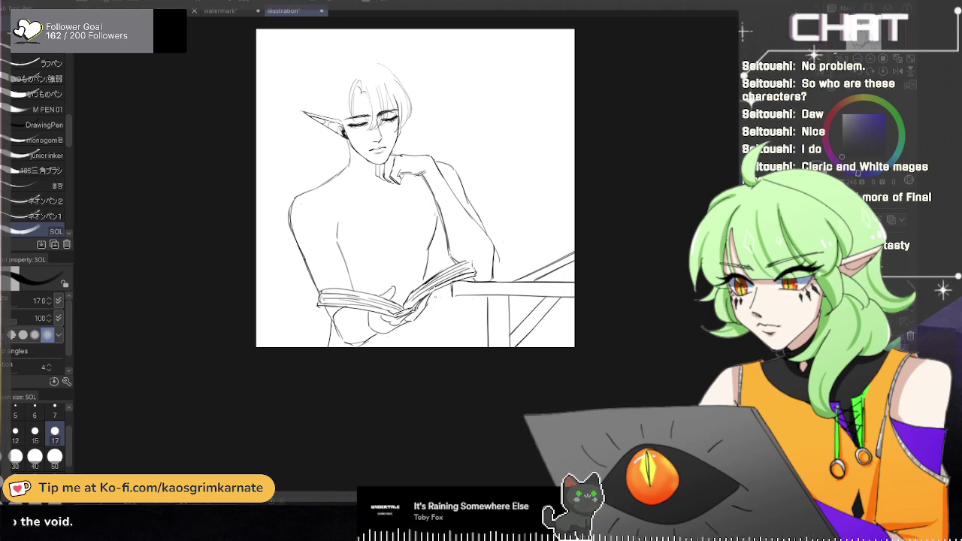
Step: Try alternative rounded thigh and knee outlines between the figure's lower hand and the table leg
drag(431, 317, 453, 347)
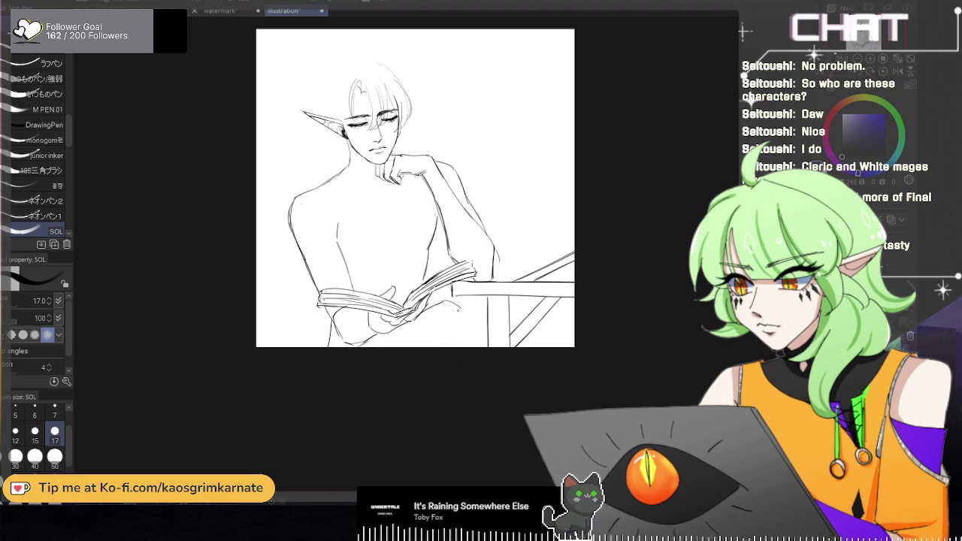
key(ctrl+z)
mouse_move(394, 333)
mouse_down()
mouse_move(424, 323)
mouse_move(451, 347)
mouse_up()
key(ctrl+z)
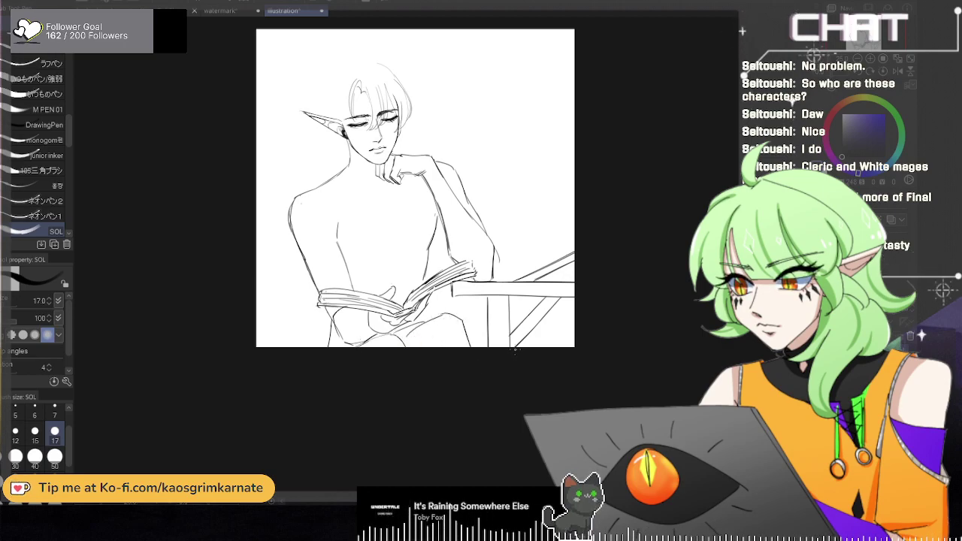
key(ctrl+z)
key(ctrl+z)
key(ctrl+z)
mouse_move(414, 338)
mouse_down()
mouse_move(460, 331)
mouse_move(465, 348)
mouse_up()
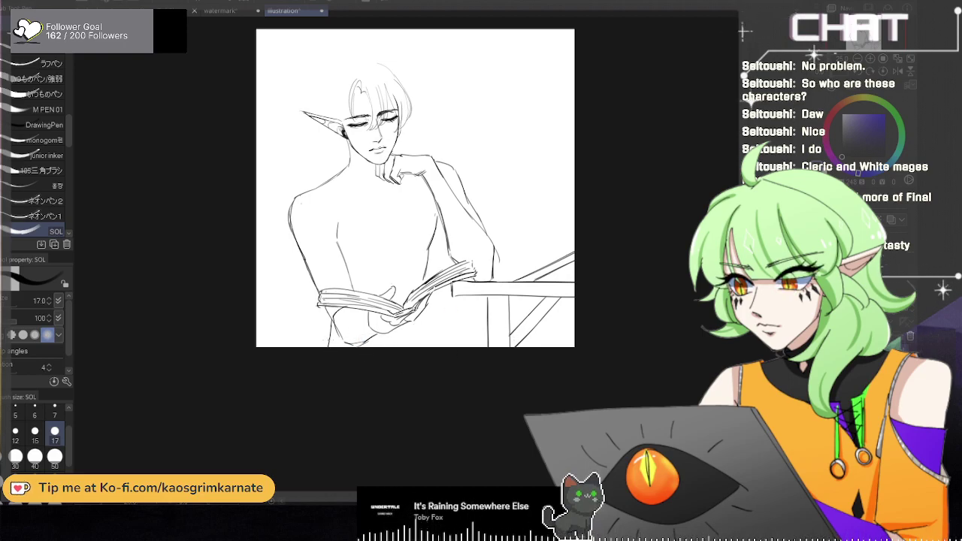
mouse_move(353, 346)
mouse_down()
mouse_move(396, 331)
mouse_move(412, 348)
mouse_move(443, 315)
mouse_move(470, 367)
mouse_up()
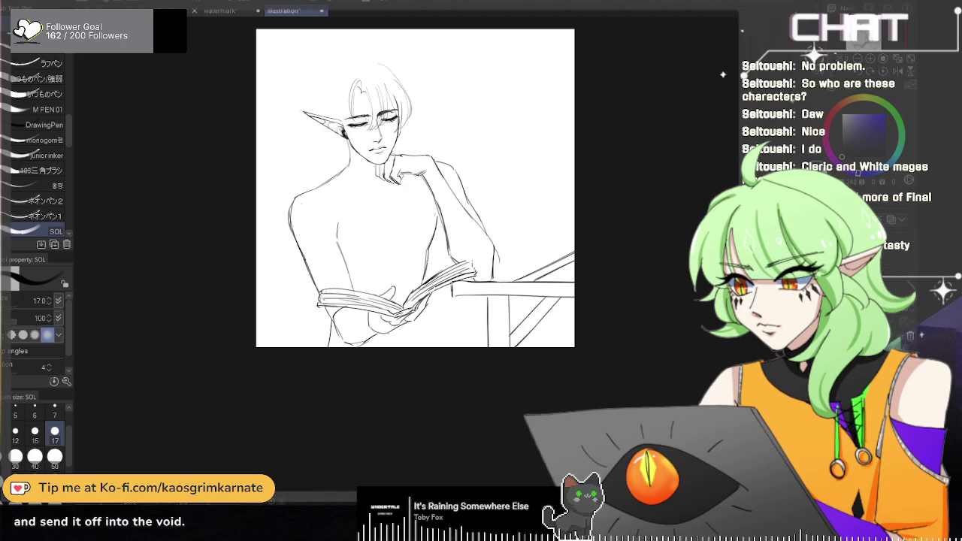
Step: Try long vertical strokes down the torso beside the figure's book-holding arm, and undo them
drag(328, 268, 328, 306)
key(ctrl+z)
drag(329, 231, 318, 335)
key(ctrl+z)
drag(337, 225, 345, 305)
key(ctrl+z)
key(ctrl+z)
Step: Try short leg contours starting just below the hand that supports the book
drag(420, 295, 434, 356)
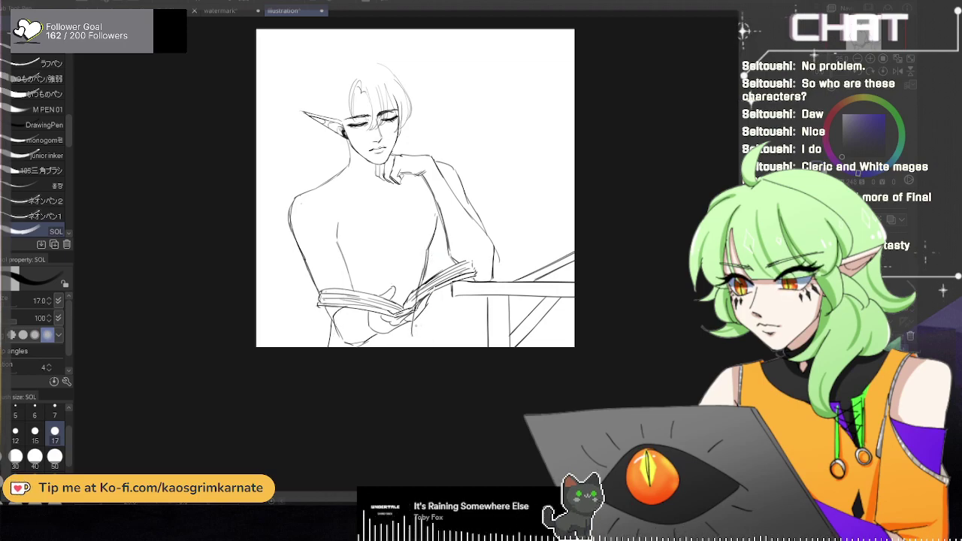
key(ctrl+z)
key(ctrl+z)
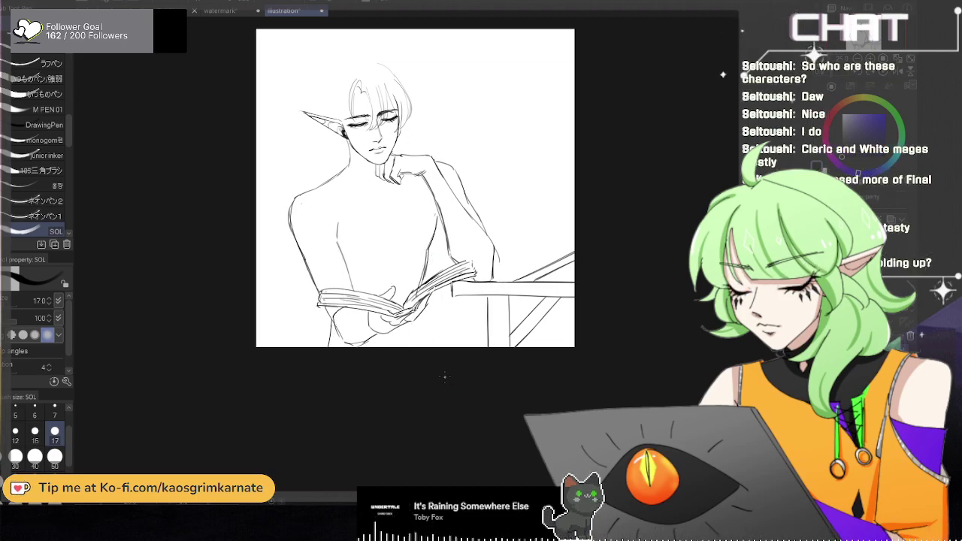
mouse_move(418, 317)
mouse_down()
mouse_move(420, 346)
mouse_move(431, 352)
mouse_up()
key(ctrl+z)
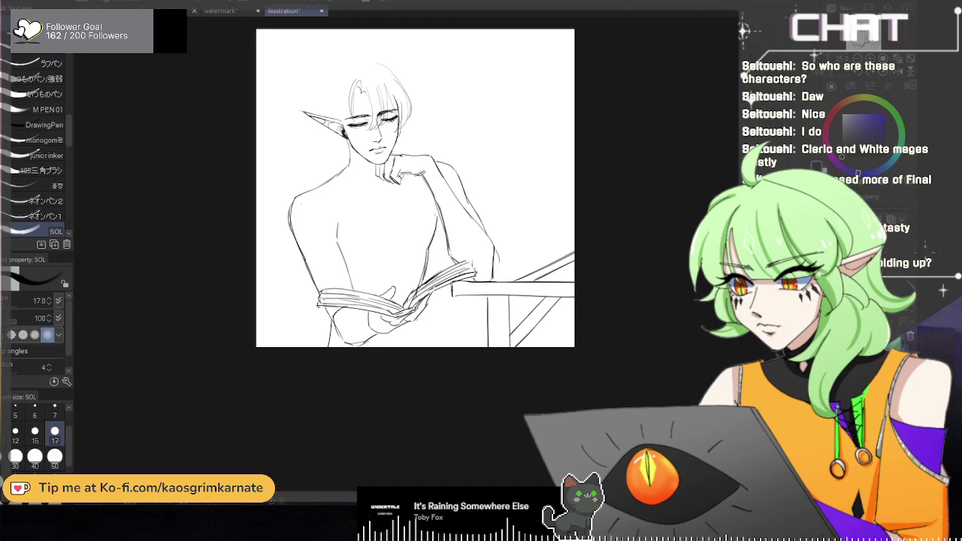
key(ctrl+z)
drag(415, 318, 494, 337)
key(ctrl+z)
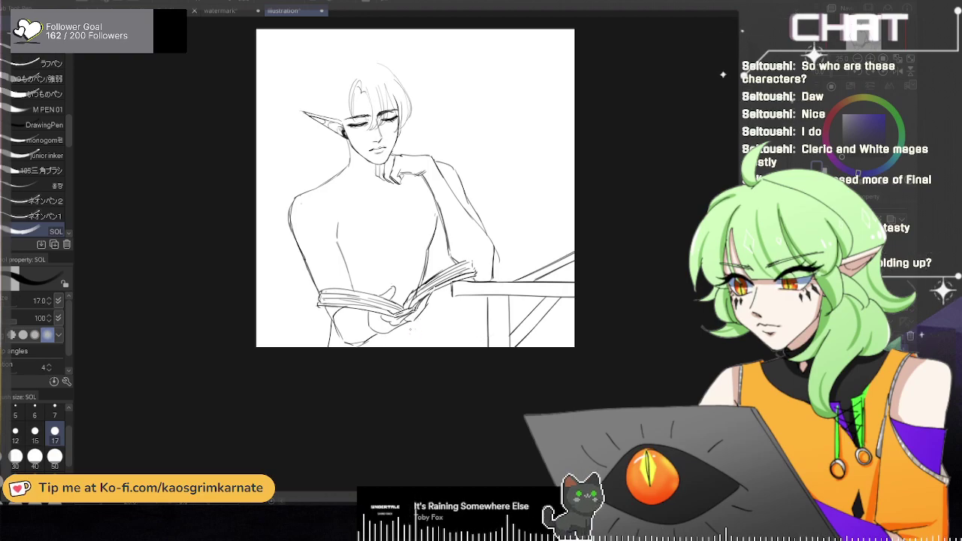
Step: Try a nearly horizontal thigh outline extending from the lower hand across the table legs, and undo it
drag(405, 326, 494, 337)
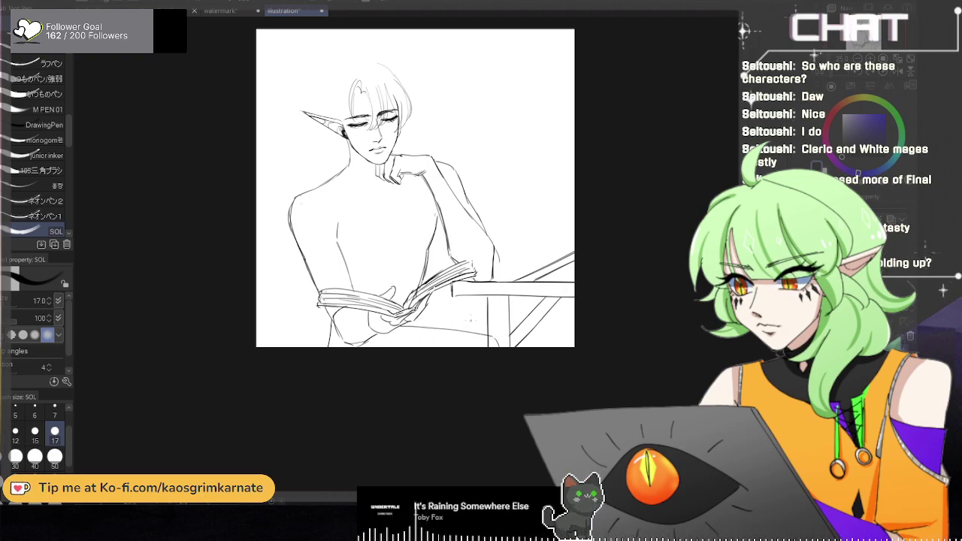
drag(417, 320, 516, 326)
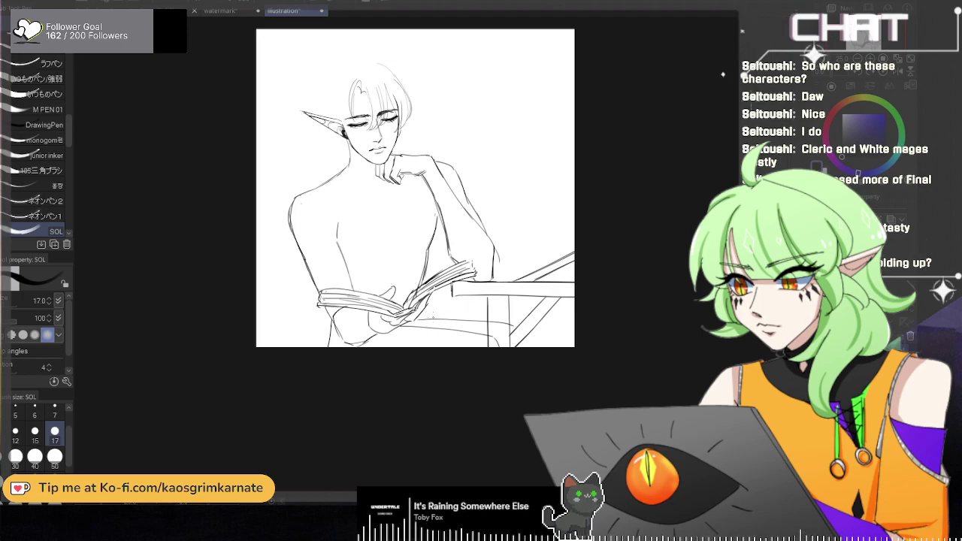
drag(474, 302, 509, 347)
key(ctrl+z)
key(ctrl+z)
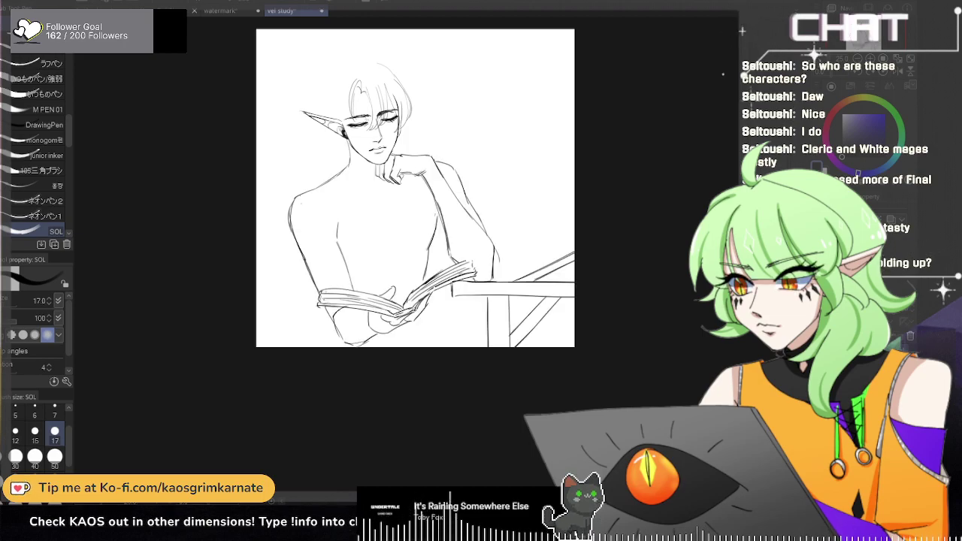
Step: Reduce the SOL brush size to 12 and sketch the hair's crown and outer contour opposite the pointed ear
scroll(329, 102, up, 1)
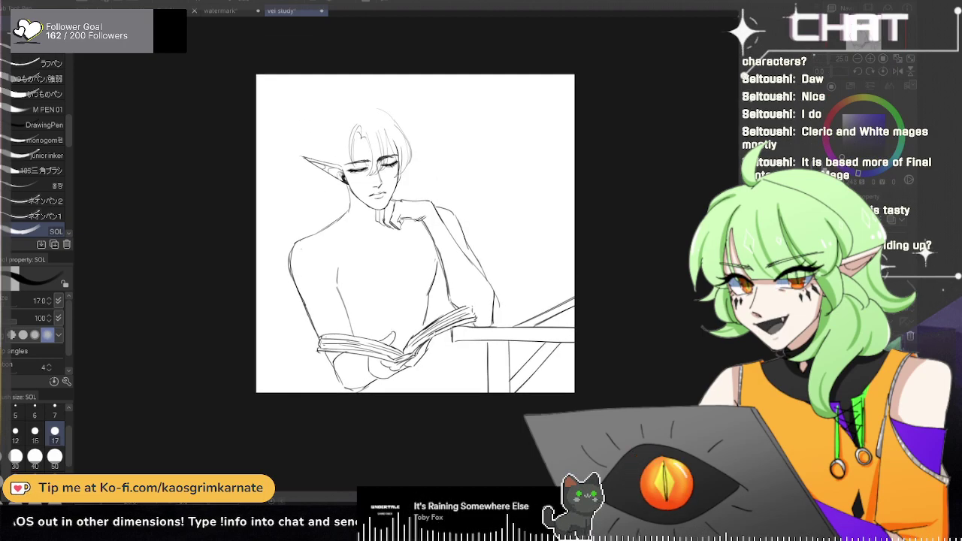
scroll(404, 125, up, 2)
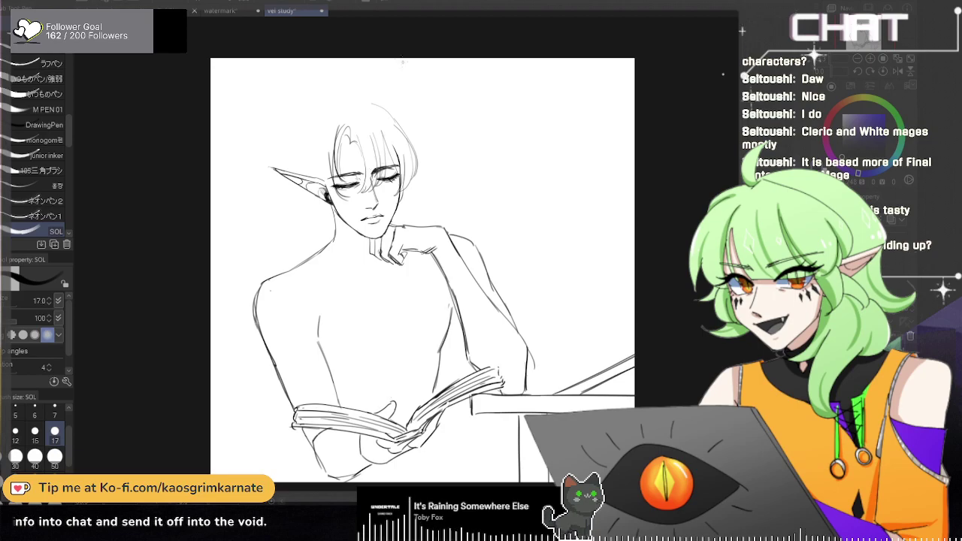
key(ctrl+z)
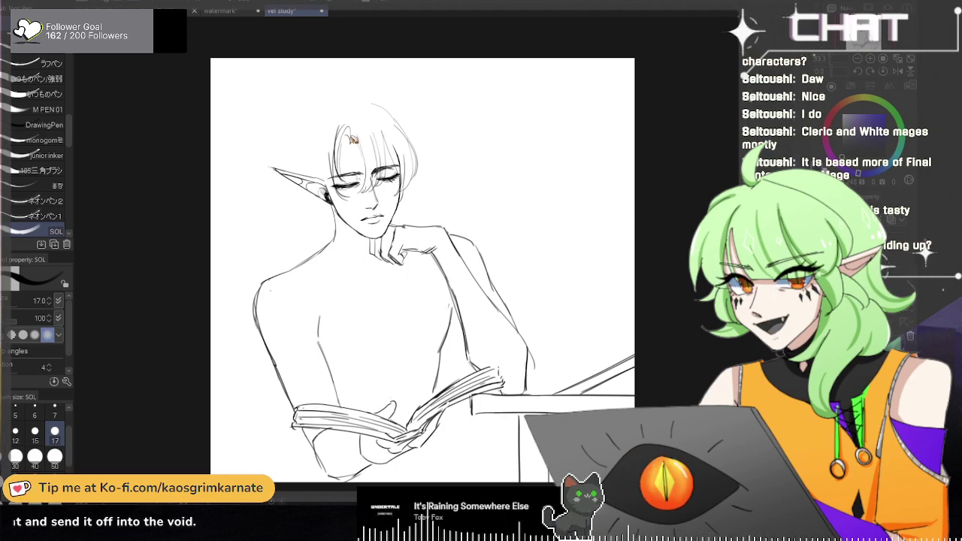
key(bracketleft)
key(bracketleft)
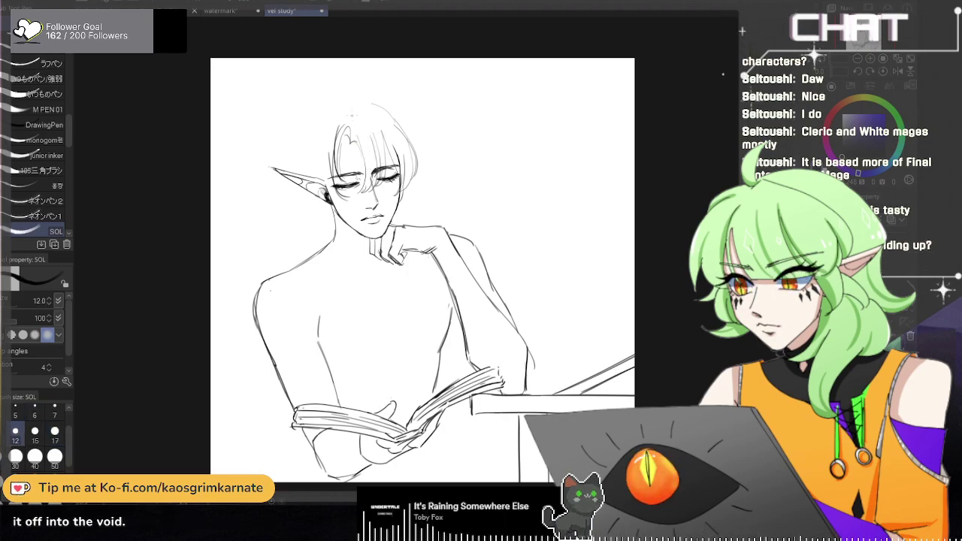
mouse_move(343, 119)
mouse_down()
mouse_move(369, 99)
mouse_move(413, 123)
mouse_move(426, 167)
mouse_up()
key(ctrl+z)
key(ctrl+z)
drag(388, 100, 429, 172)
key(ctrl+z)
drag(390, 106, 402, 128)
Step: Try hair strands falling from beside the face toward the raised hand
drag(410, 186, 416, 252)
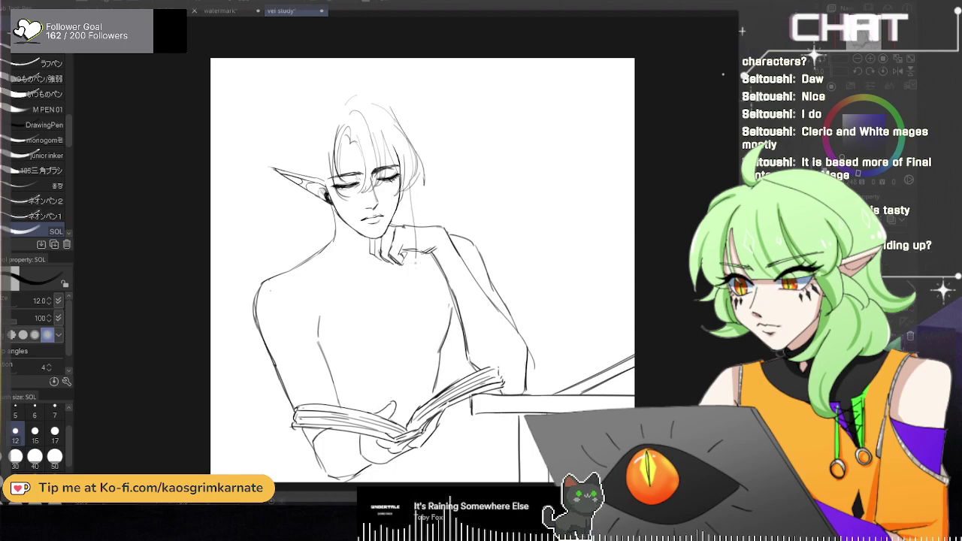
key(ctrl+z)
mouse_move(411, 185)
mouse_down()
mouse_move(420, 233)
mouse_move(423, 226)
mouse_up()
key(ctrl+z)
key(ctrl+z)
mouse_move(414, 186)
mouse_down()
mouse_move(430, 225)
mouse_move(405, 226)
mouse_up()
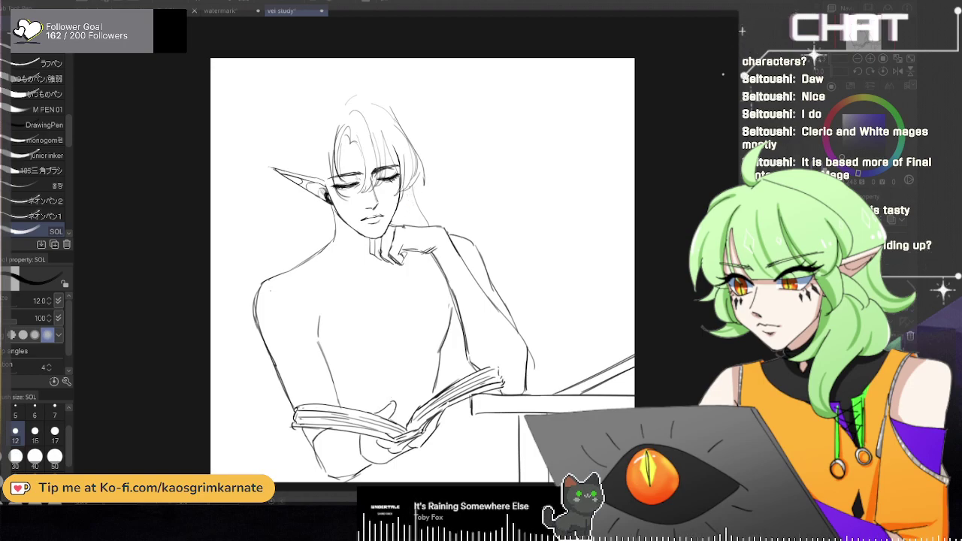
key(ctrl+z)
Step: Sketch a long hair lock falling from beside the face to the raised hand and continuing below the wrist
mouse_move(430, 224)
mouse_down()
mouse_move(461, 241)
mouse_move(443, 298)
mouse_up()
key(ctrl+z)
key(ctrl+z)
key(ctrl+z)
drag(412, 191, 429, 227)
key(ctrl+z)
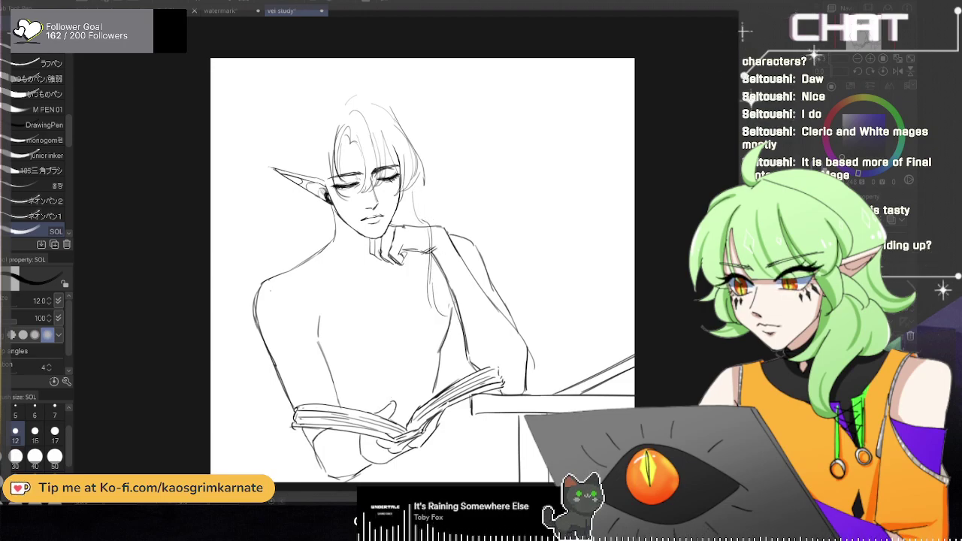
drag(411, 191, 410, 225)
drag(411, 191, 419, 225)
key(ctrl+z)
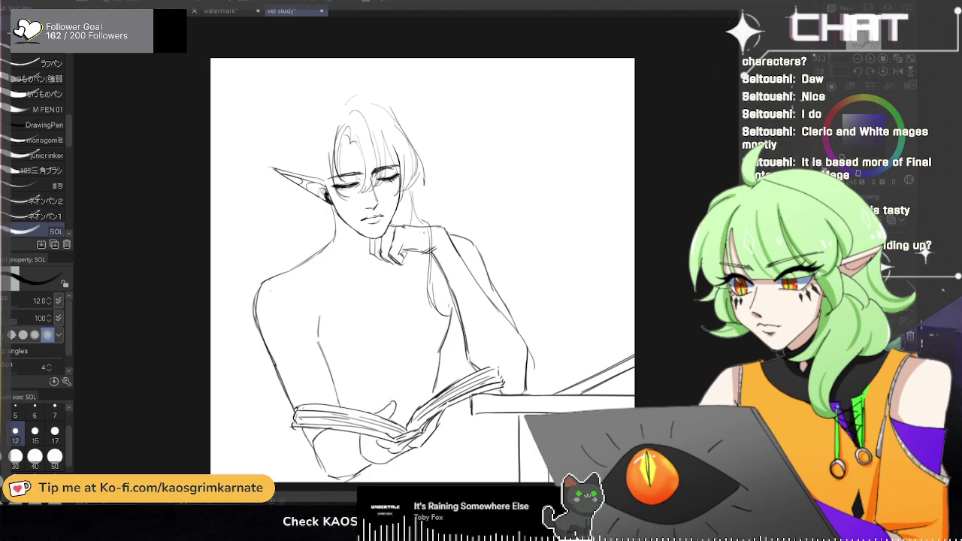
Step: Add long inner hair strands hanging over the chest beneath the raised hand
drag(412, 275, 435, 335)
key(ctrl+z)
drag(411, 252, 418, 347)
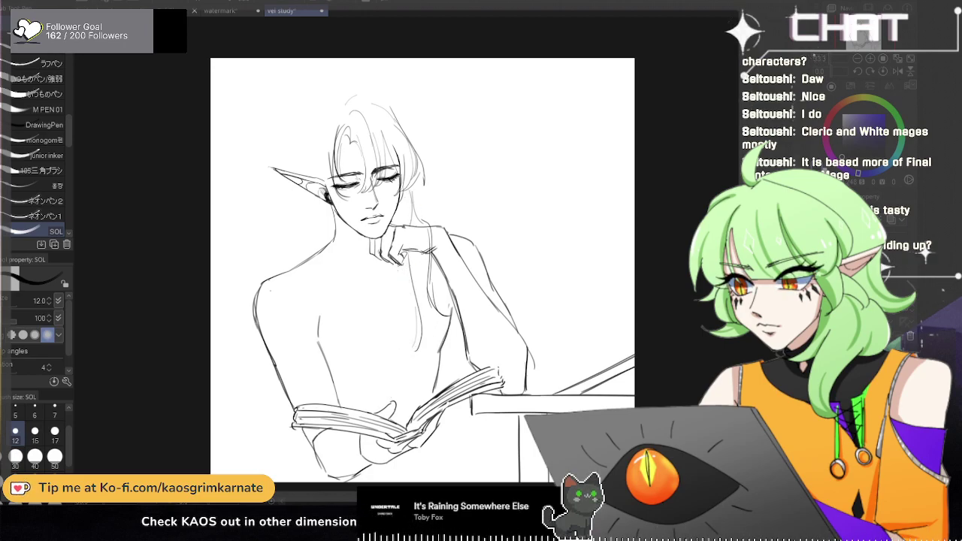
drag(412, 301, 405, 365)
key(ctrl+z)
drag(401, 202, 400, 227)
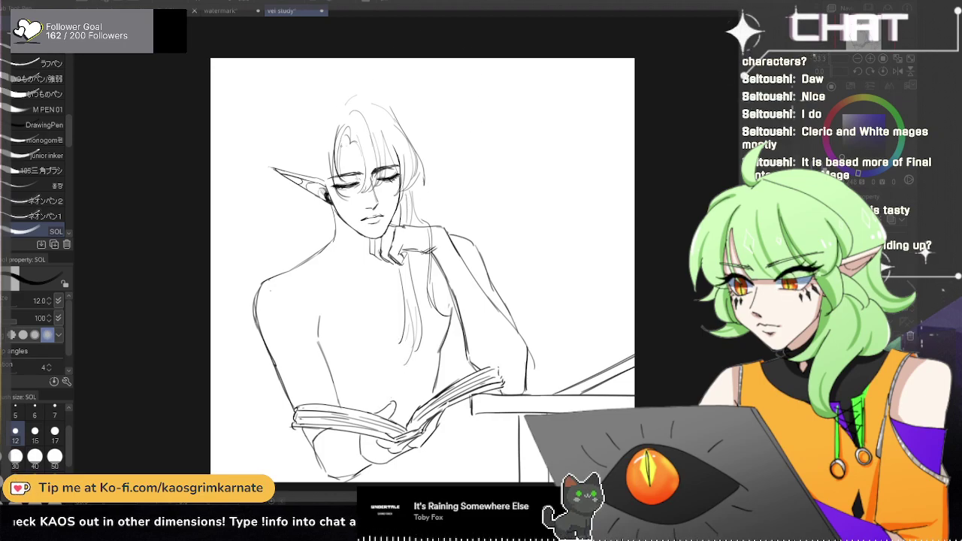
key(ctrl+z)
Step: Try long hair strands falling from the pointed ear down over the chest, and undo them
drag(333, 147, 342, 253)
drag(335, 188, 354, 313)
drag(329, 159, 323, 284)
key(ctrl+z)
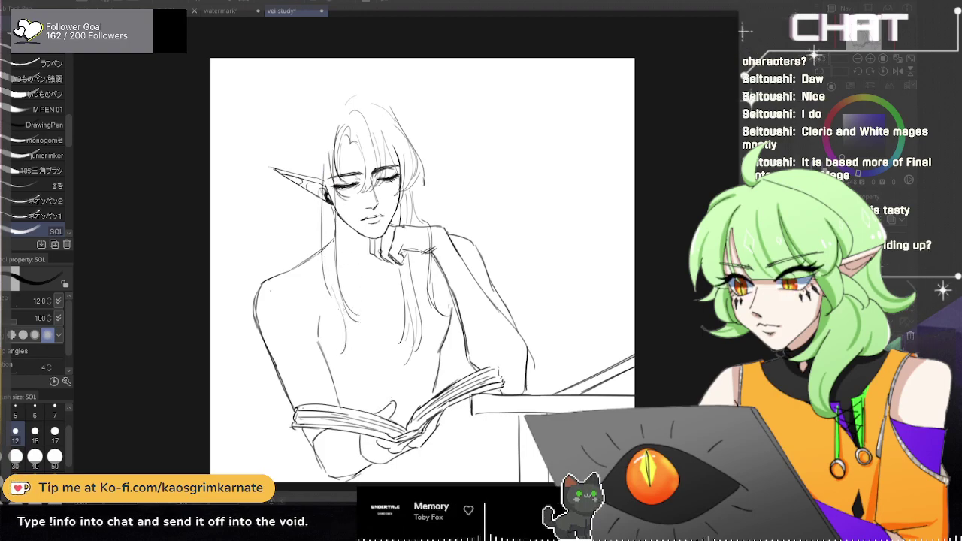
key(ctrl+z)
key(ctrl+z)
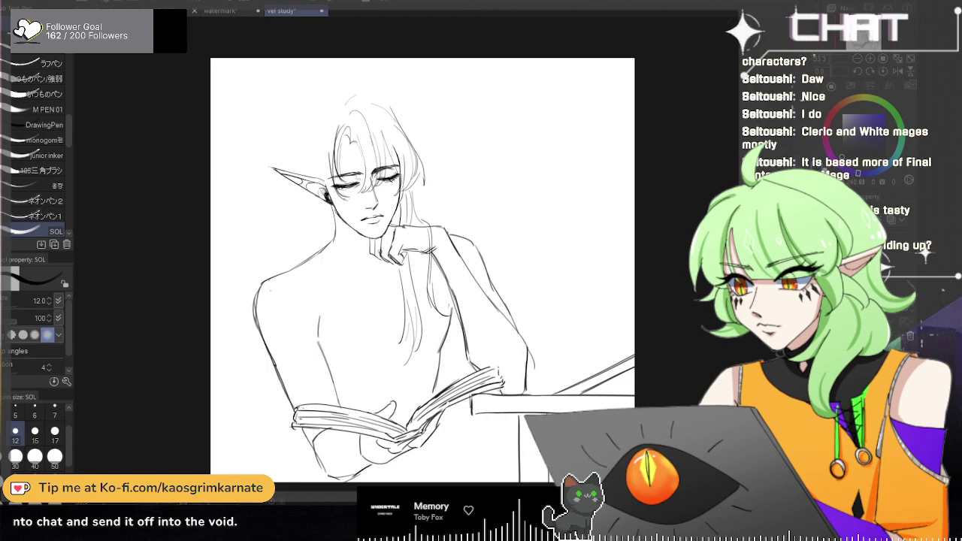
key(ctrl+z)
Step: Sketch a short hair lock from the pointed ear to the shoulder and the rounded hair outline above the ear
drag(334, 188, 321, 255)
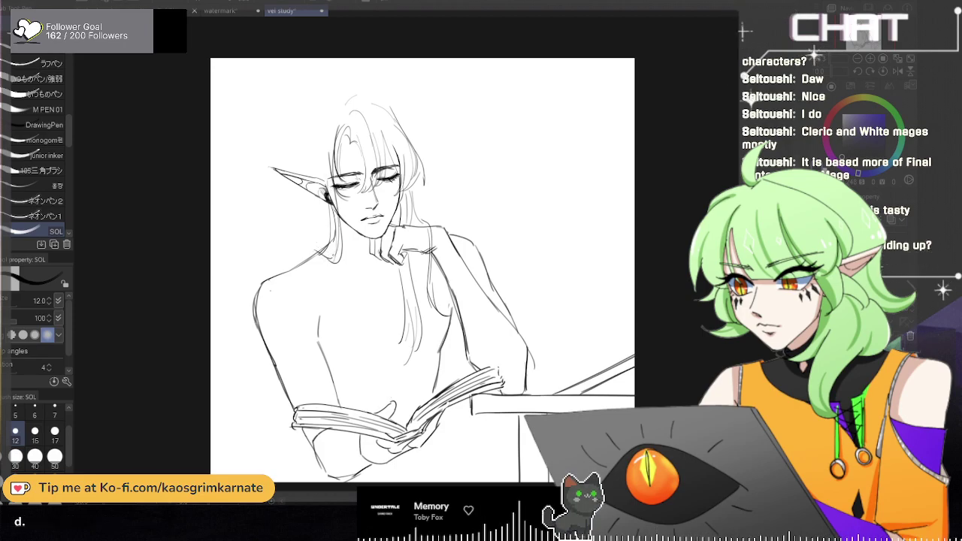
drag(331, 241, 314, 250)
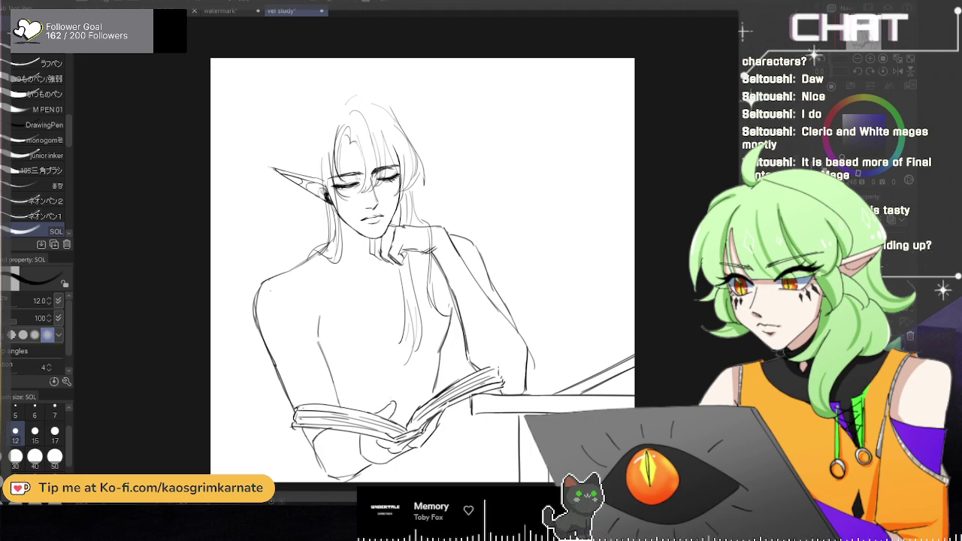
drag(325, 125, 314, 180)
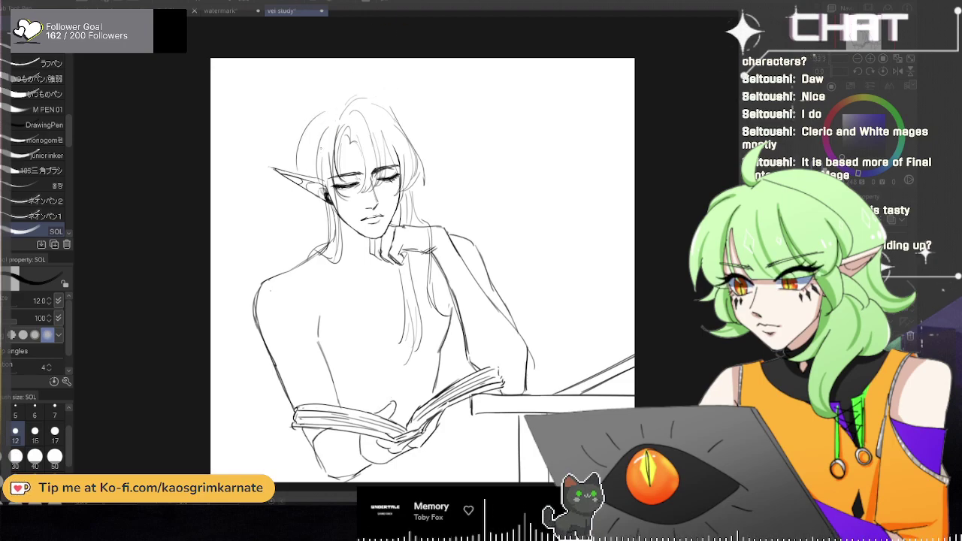
key(ctrl+z)
drag(297, 161, 325, 106)
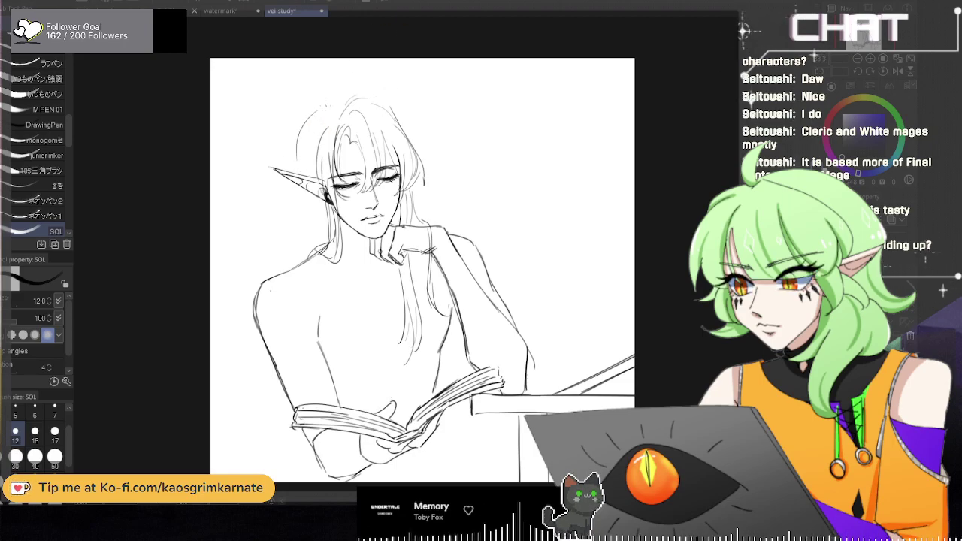
Step: Try a rounded back-hair outline from the crown past the pointed ear, and undo it
drag(299, 183, 303, 254)
key(ctrl+z)
key(ctrl+z)
mouse_move(327, 102)
mouse_down()
mouse_move(298, 128)
mouse_move(317, 139)
mouse_move(291, 156)
mouse_up()
key(ctrl+z)
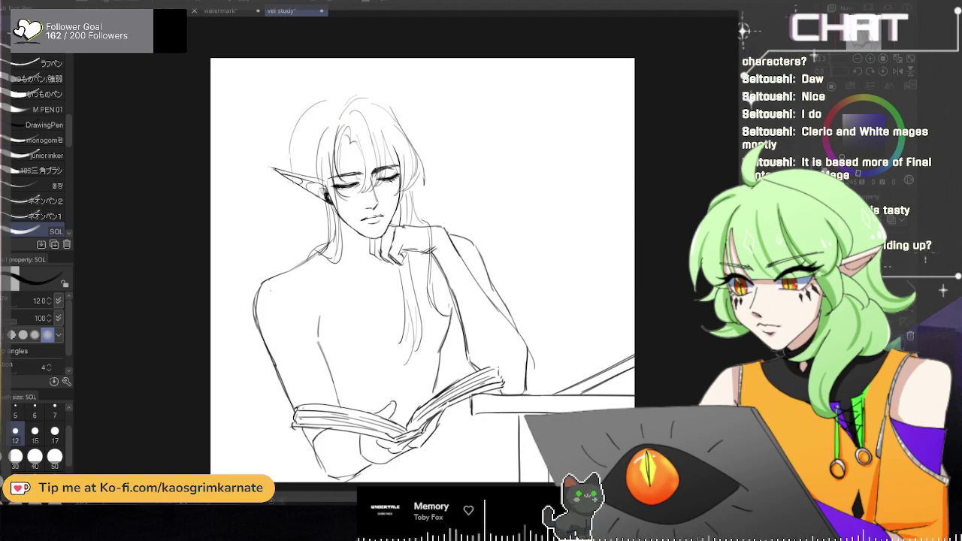
key(ctrl+z)
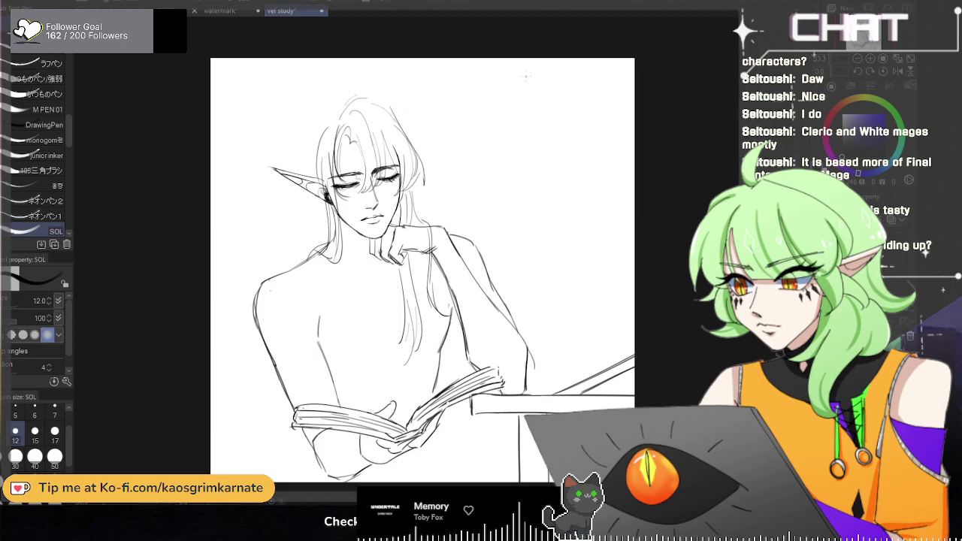
Step: Sketch the back hair from the crown, curving behind the pointed ear and falling to the shoulder
scroll(467, 91, down, 1)
scroll(428, 95, up, 1)
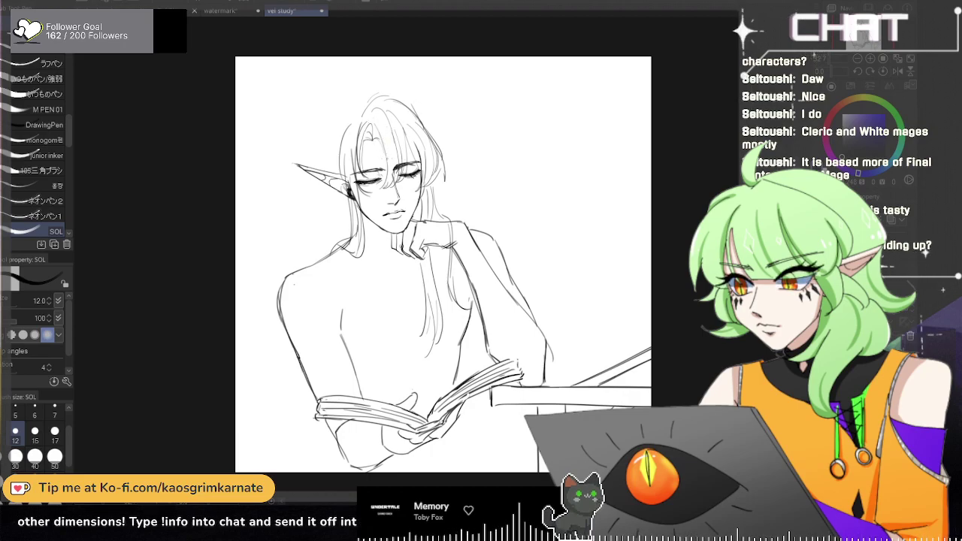
mouse_move(360, 106)
mouse_down()
mouse_move(339, 124)
mouse_move(322, 166)
mouse_move(335, 253)
mouse_up()
key(ctrl+z)
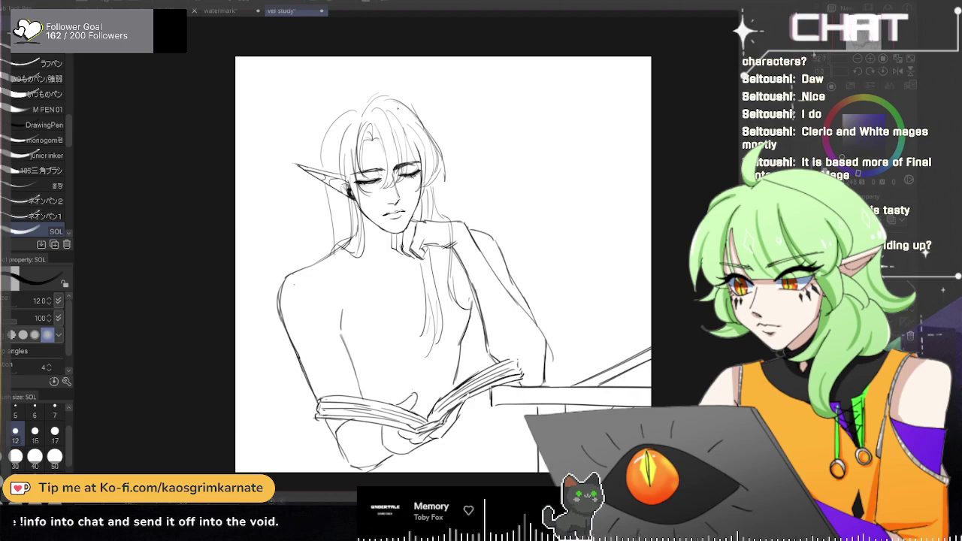
drag(354, 103, 321, 160)
key(ctrl+z)
key(ctrl+z)
mouse_move(357, 102)
mouse_down()
mouse_move(319, 169)
mouse_move(321, 160)
mouse_move(329, 252)
mouse_up()
drag(327, 201, 314, 261)
Step: Add contour strokes along the top and far side of the hair, and check the sketch mirrored horizontally
mouse_move(386, 100)
mouse_down()
mouse_move(355, 104)
mouse_move(398, 100)
mouse_up()
key(ctrl+z)
mouse_move(375, 96)
mouse_down()
mouse_move(356, 103)
mouse_move(422, 118)
mouse_move(428, 130)
mouse_up()
drag(406, 100, 431, 134)
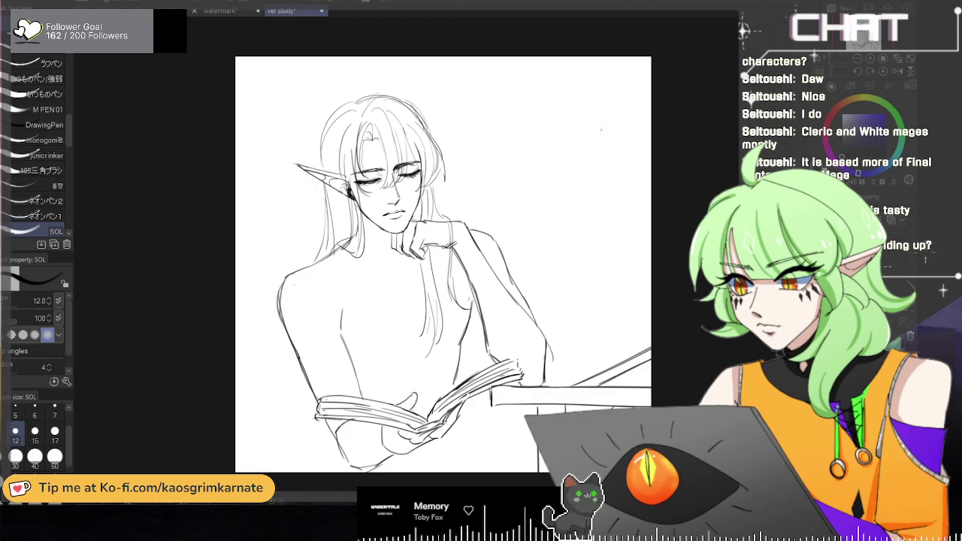
key(h)
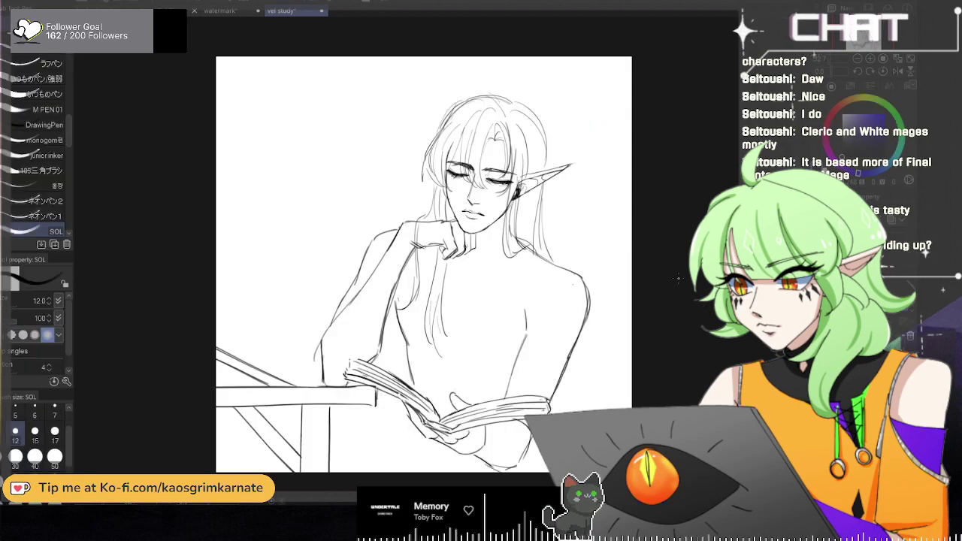
drag(531, 186, 538, 250)
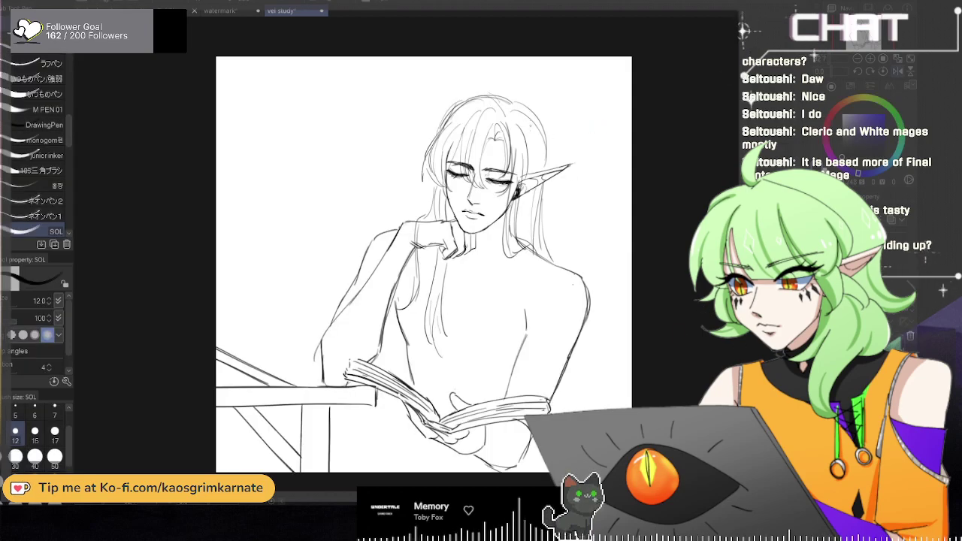
key(h)
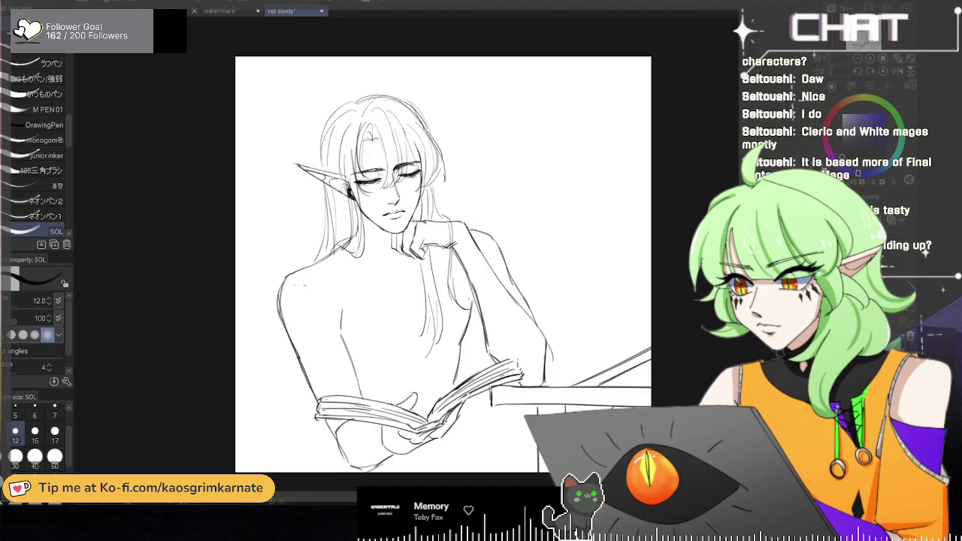
Step: Sketch long hair ends hanging behind the book-holding arm, from the upper arm to below the elbow
drag(293, 367, 281, 450)
drag(299, 355, 295, 445)
drag(310, 376, 300, 471)
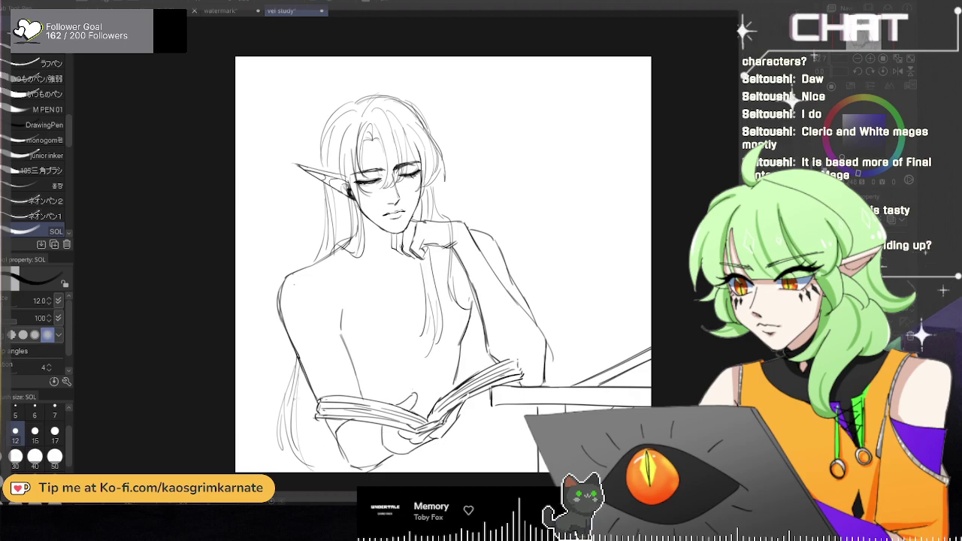
drag(294, 404, 283, 461)
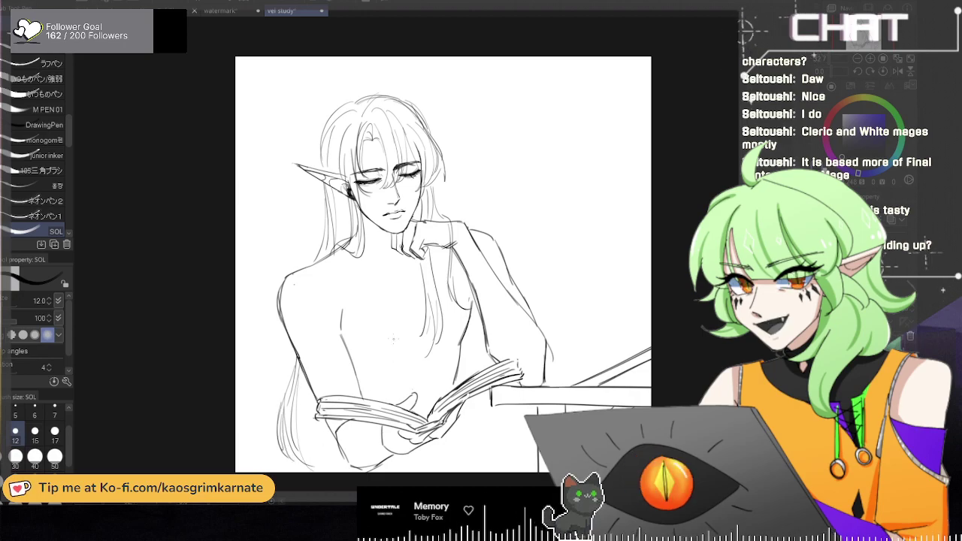
key(ctrl+minus)
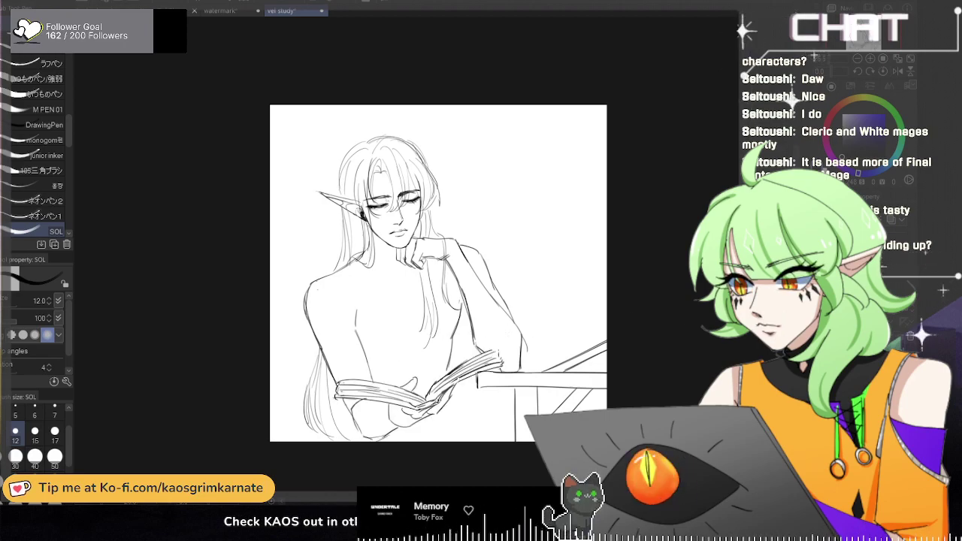
key(ctrl+z)
key(ctrl+y)
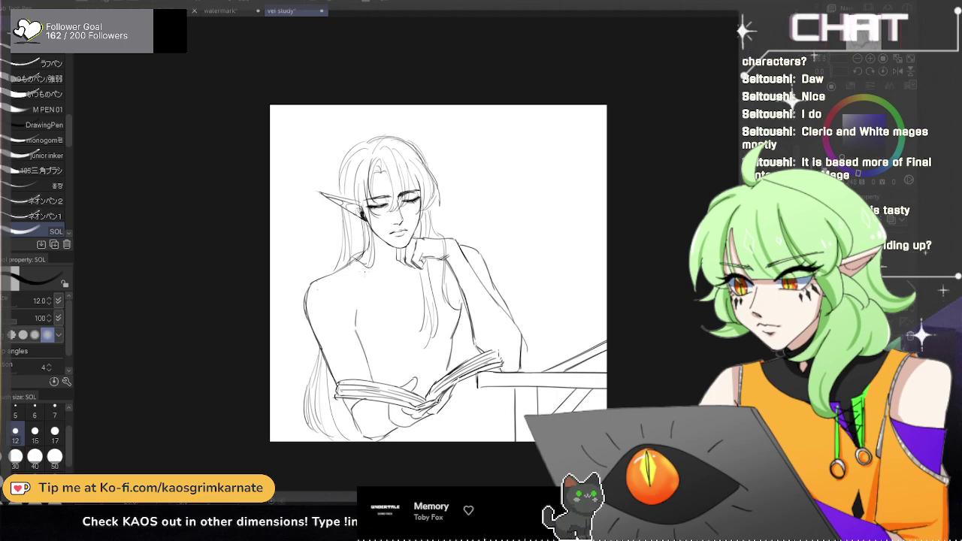
Step: Try an open V-shaped garment neckline running from the shoulder and chest down to the book, with a folded collar
drag(390, 329, 404, 361)
drag(425, 306, 416, 363)
key(ctrl+z)
mouse_move(430, 321)
mouse_down()
mouse_move(426, 368)
mouse_move(414, 376)
mouse_up()
key(ctrl+z)
key(ctrl+z)
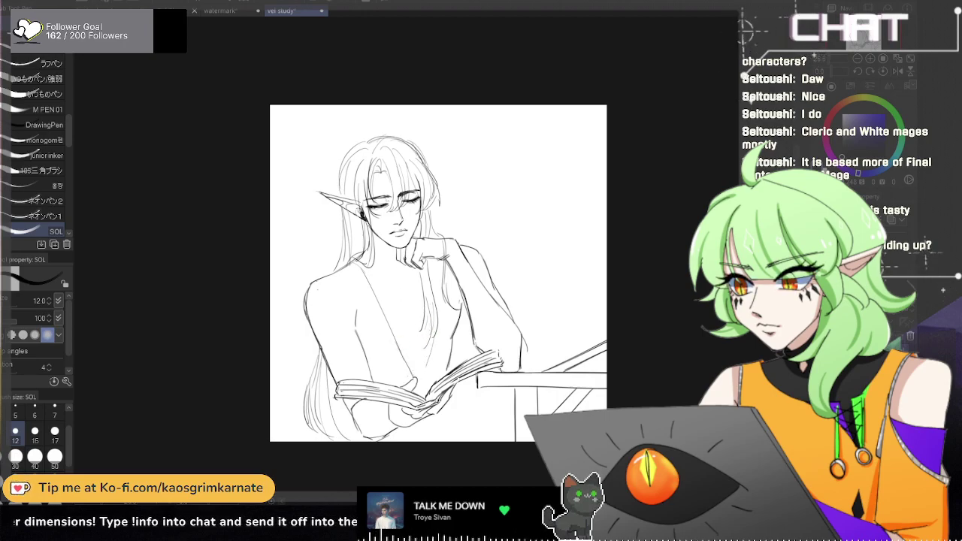
drag(362, 266, 390, 329)
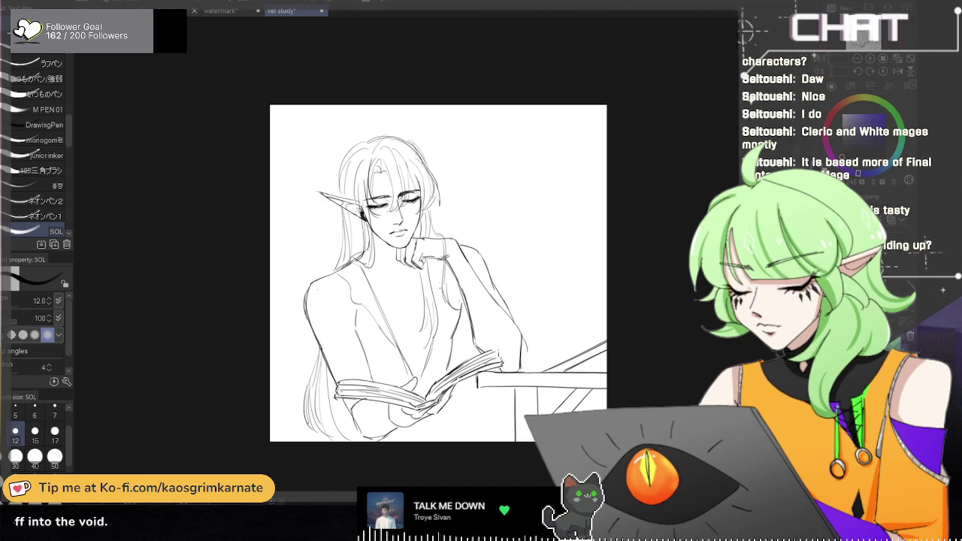
drag(438, 261, 442, 285)
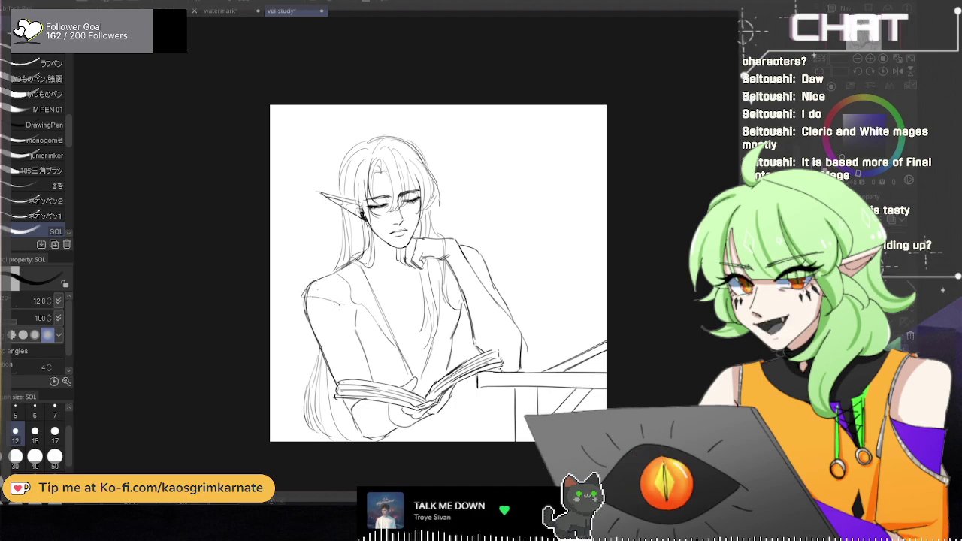
Step: Try sleeve lines along the book-holding arm, and undo all the garment lines
mouse_move(303, 303)
mouse_down()
mouse_move(297, 343)
mouse_move(321, 298)
mouse_move(294, 365)
mouse_move(312, 374)
mouse_up()
drag(357, 328, 376, 382)
key(ctrl+z)
key(ctrl+z)
key(ctrl+z)
key(ctrl+z)
key(ctrl+z)
key(ctrl+z)
key(ctrl+z)
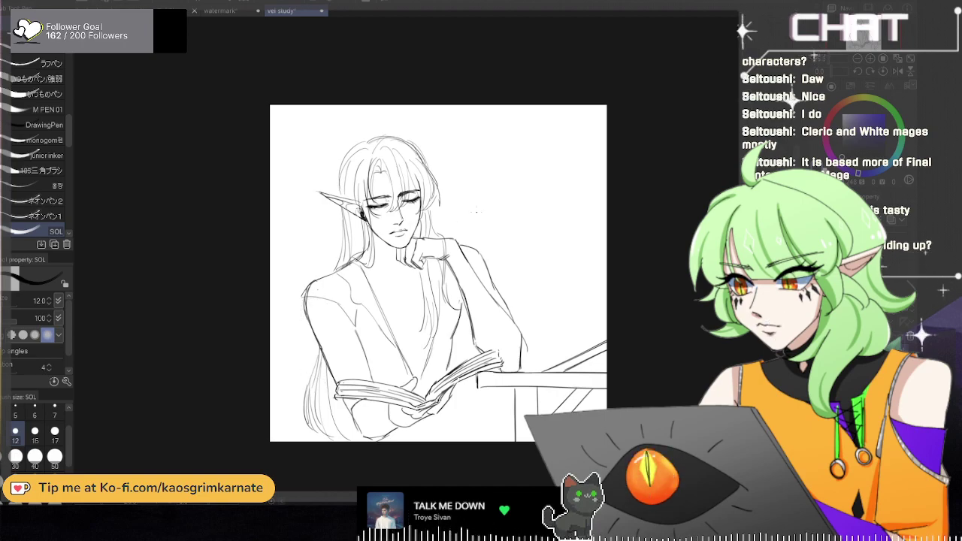
key(ctrl+z)
key(ctrl+z)
key(ctrl+z)
key(ctrl+z)
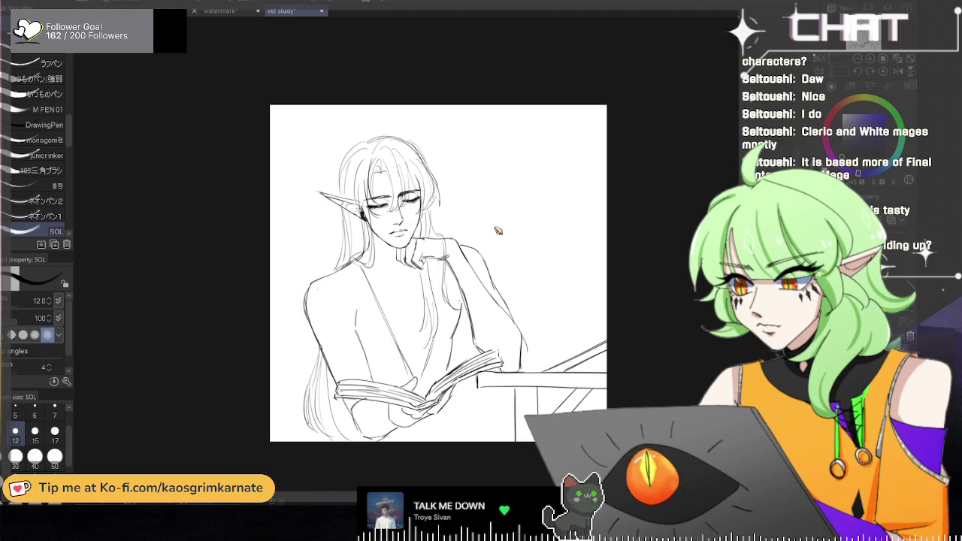
key(ctrl+z)
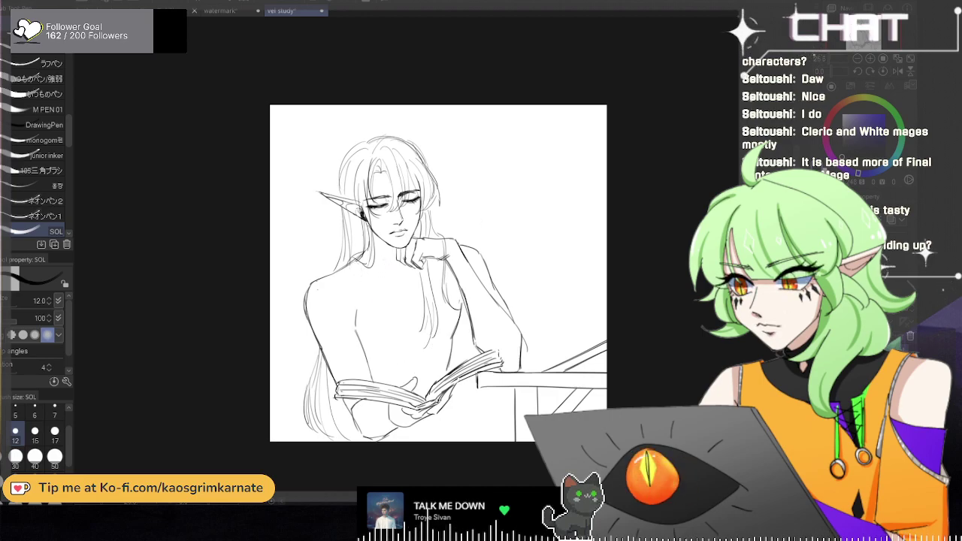
Step: Try a wider robe neckline slanting from the shoulder across the chest to the book, with lapel and side lines
drag(348, 269, 407, 382)
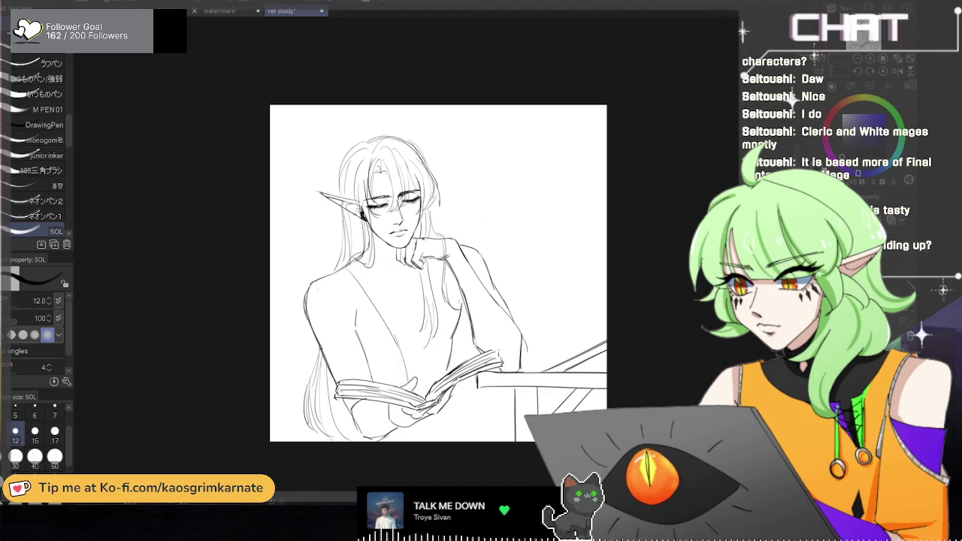
key(ctrl+z)
drag(348, 268, 412, 369)
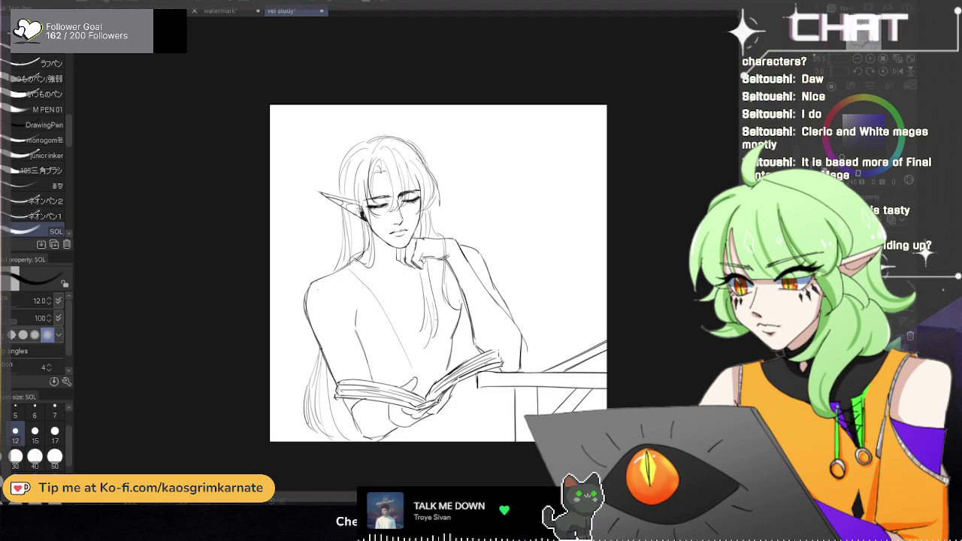
drag(436, 320, 430, 382)
key(ctrl+z)
drag(436, 343, 427, 386)
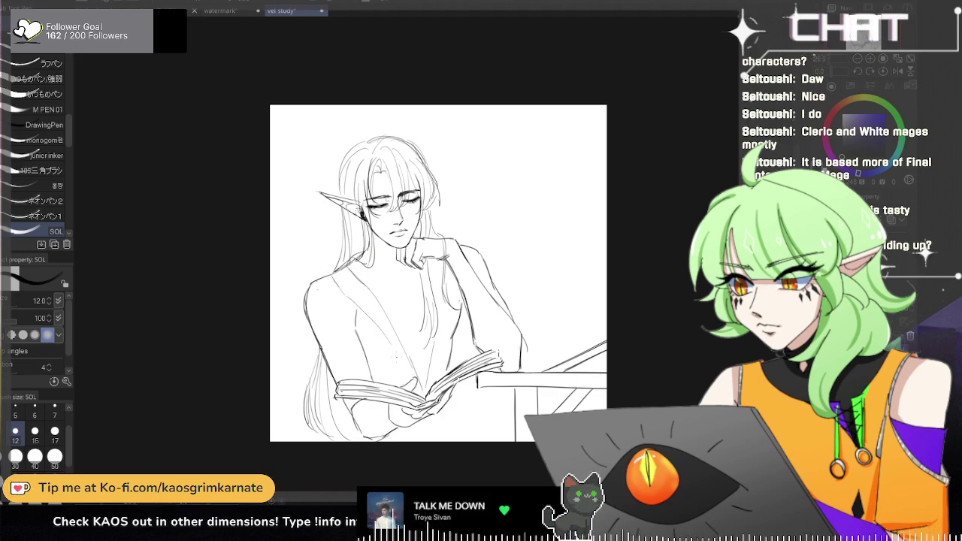
drag(444, 336, 434, 386)
drag(453, 311, 443, 357)
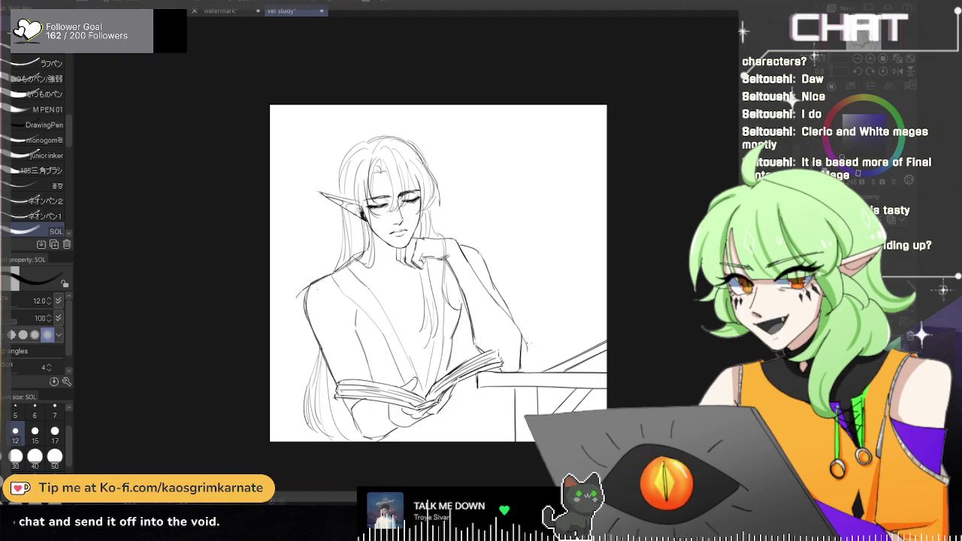
Step: Undo the second set of robe lines on the figure
key(ctrl+z)
key(ctrl+z)
key(ctrl+z)
key(ctrl+z)
key(ctrl+z)
key(ctrl+z)
key(ctrl+z)
key(ctrl+z)
key(ctrl+z)
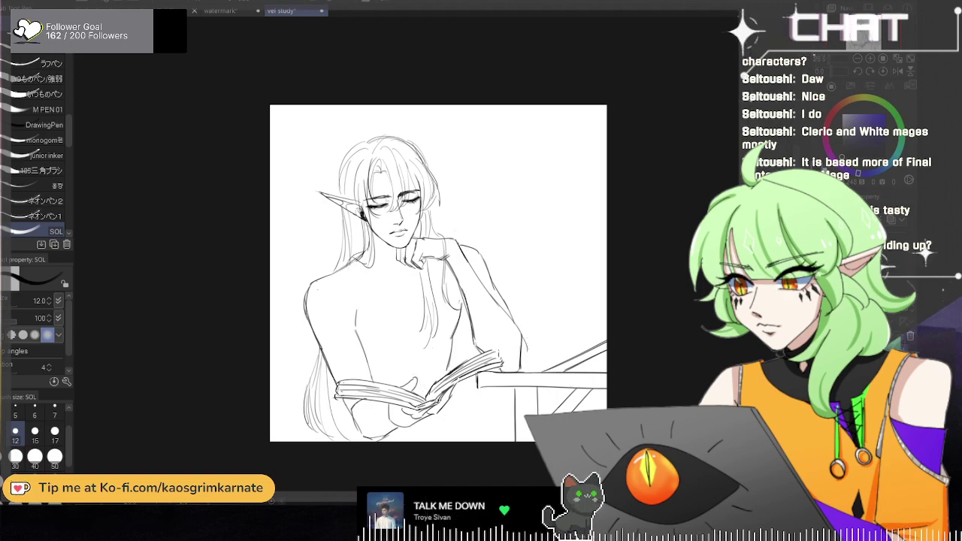
key(ctrl+z)
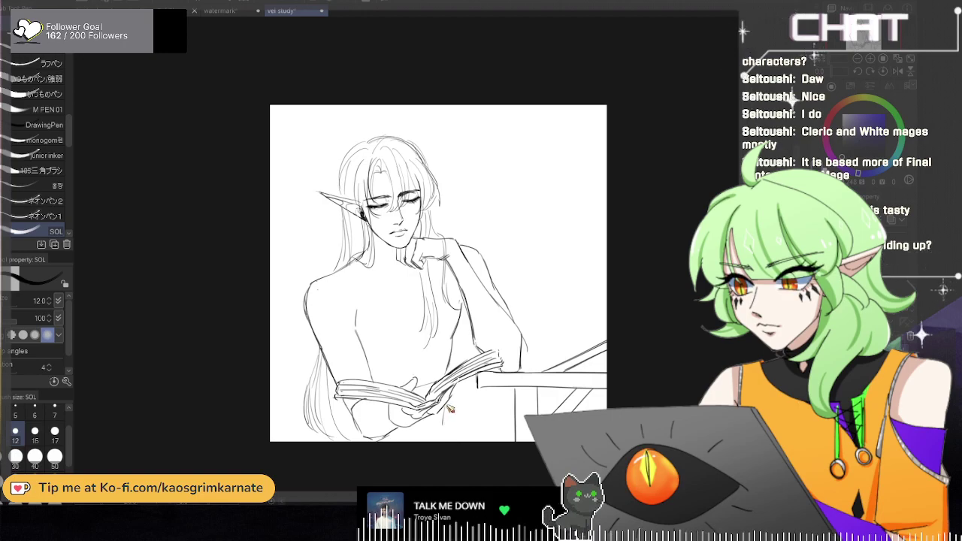
Step: Sketch the lap and curved thigh beneath the book, with a horizontal line toward the table leg, and clean up overlaps
mouse_move(442, 419)
mouse_down()
mouse_move(484, 426)
mouse_move(505, 416)
mouse_move(516, 430)
mouse_up()
key(ctrl+z)
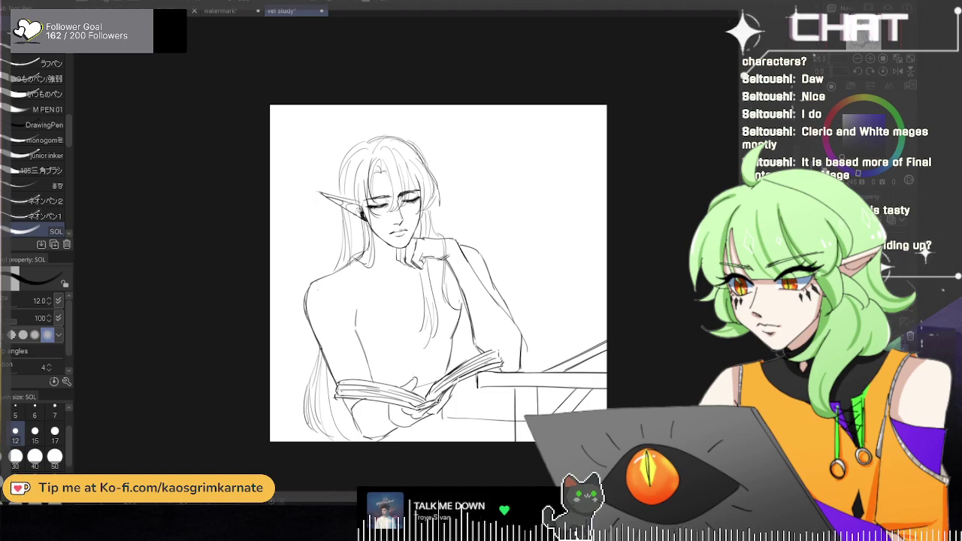
drag(384, 437, 468, 464)
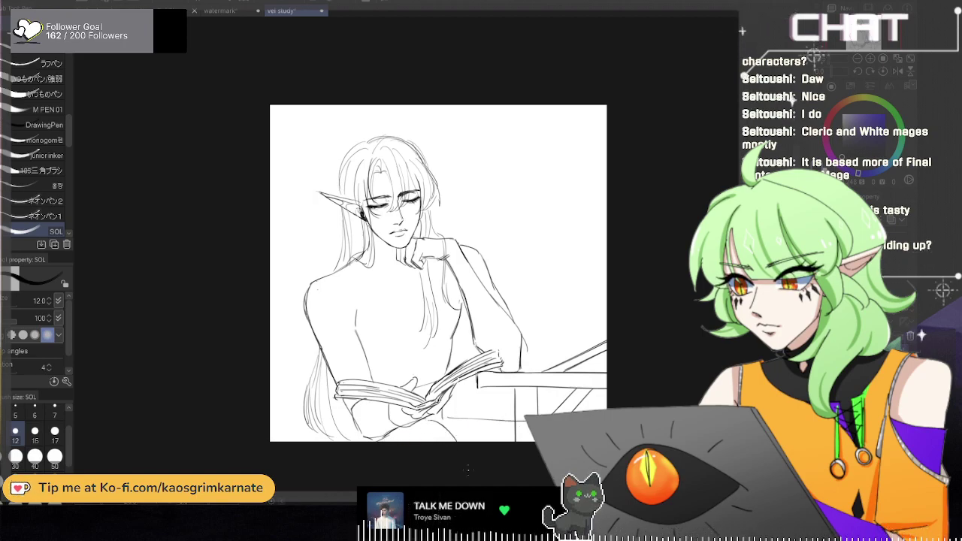
key(ctrl+z)
drag(377, 437, 444, 441)
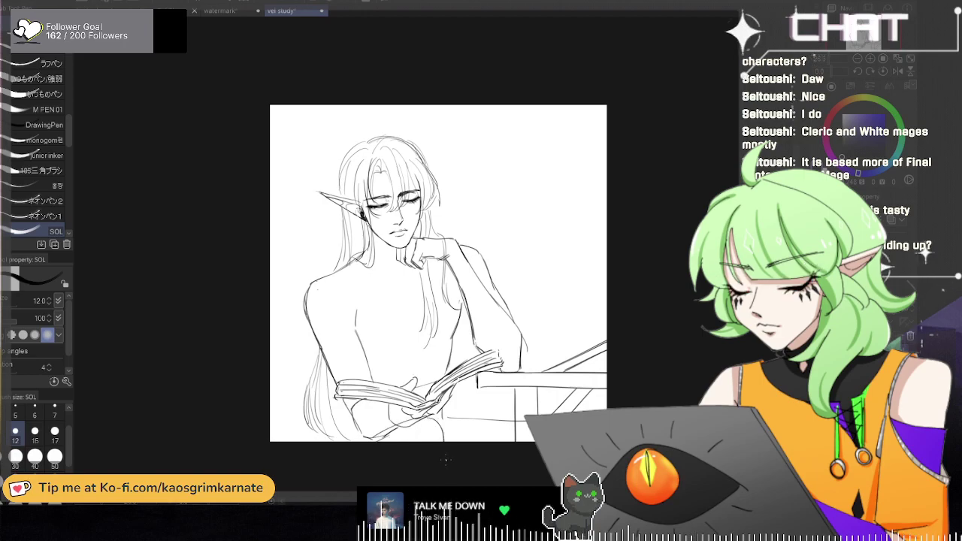
key(ctrl+z)
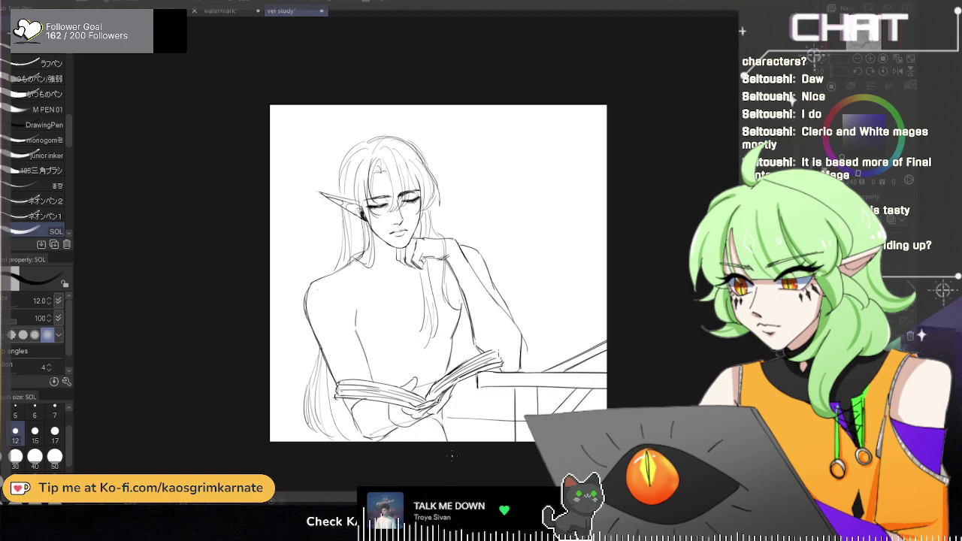
drag(370, 442, 416, 420)
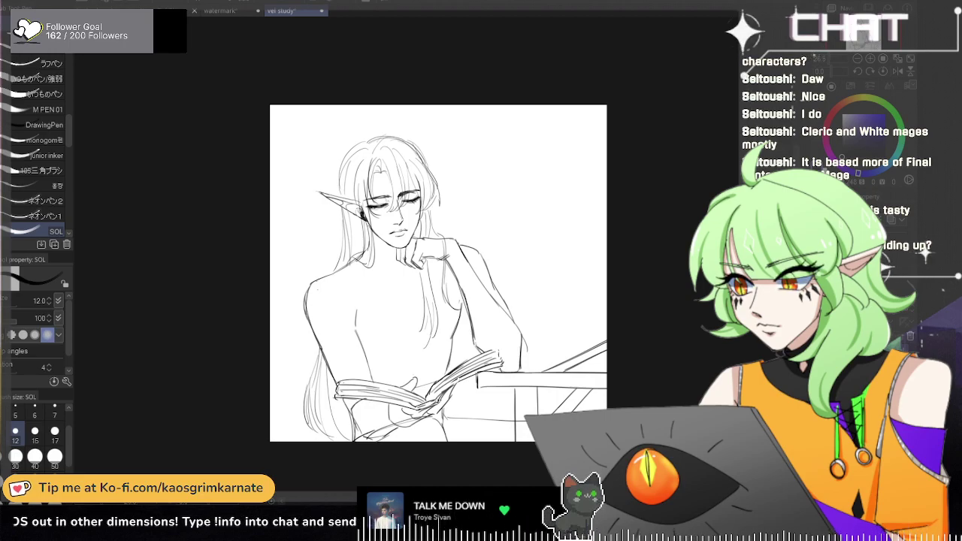
key(e)
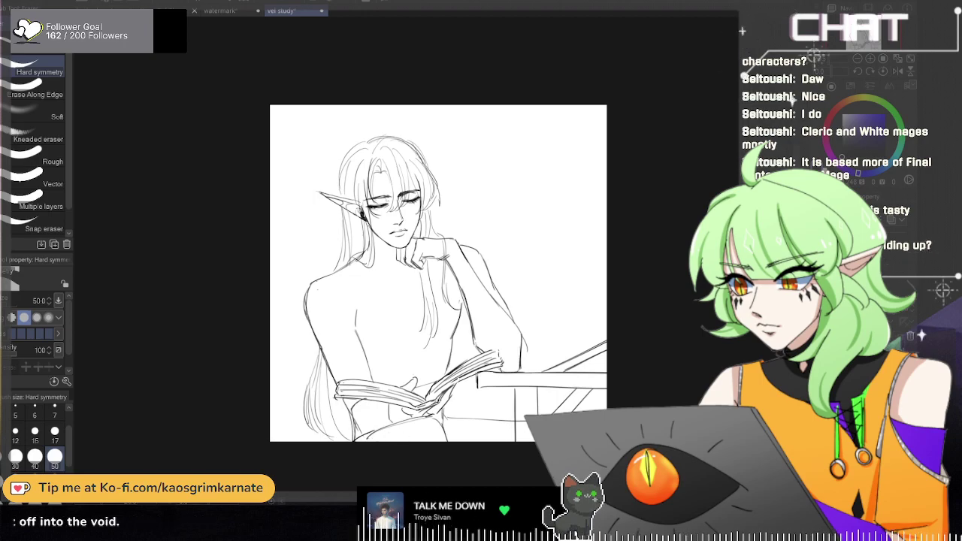
Step: Add light strands extending the chest hair lock down toward the open book
key(p)
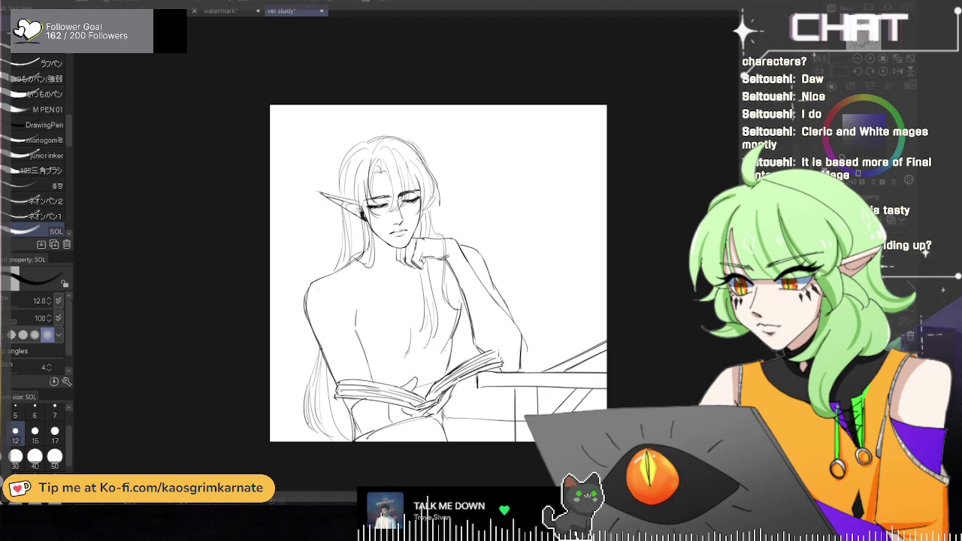
key(ctrl+z)
key(ctrl+z)
key(ctrl+z)
key(ctrl+y)
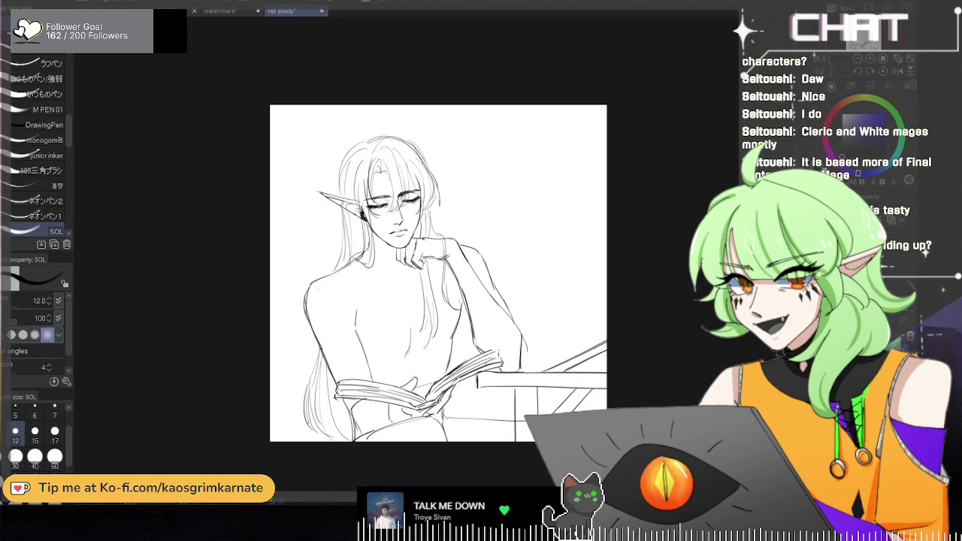
Step: Redraw the torso's side line beside the raised arm and erase the stray overlap at the lap's outer corner
key(e)
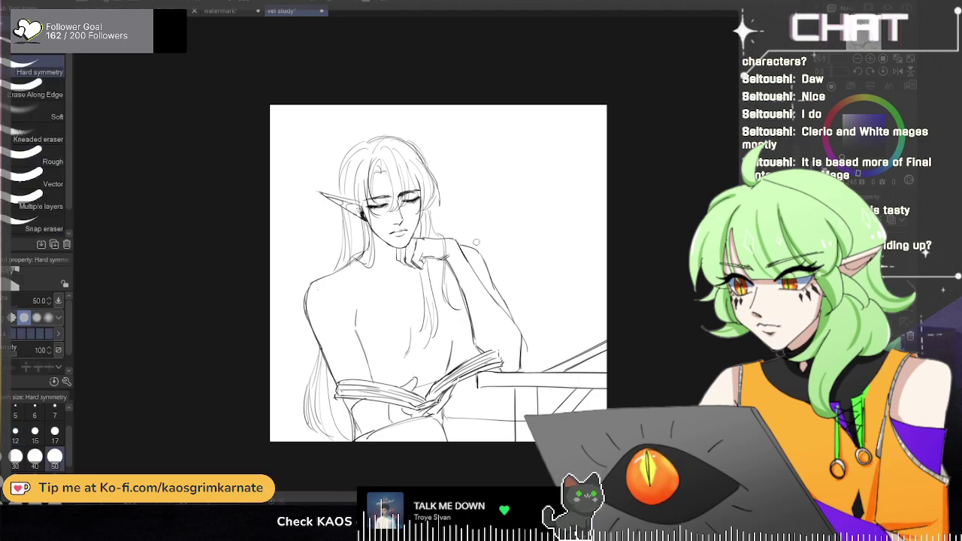
key(p)
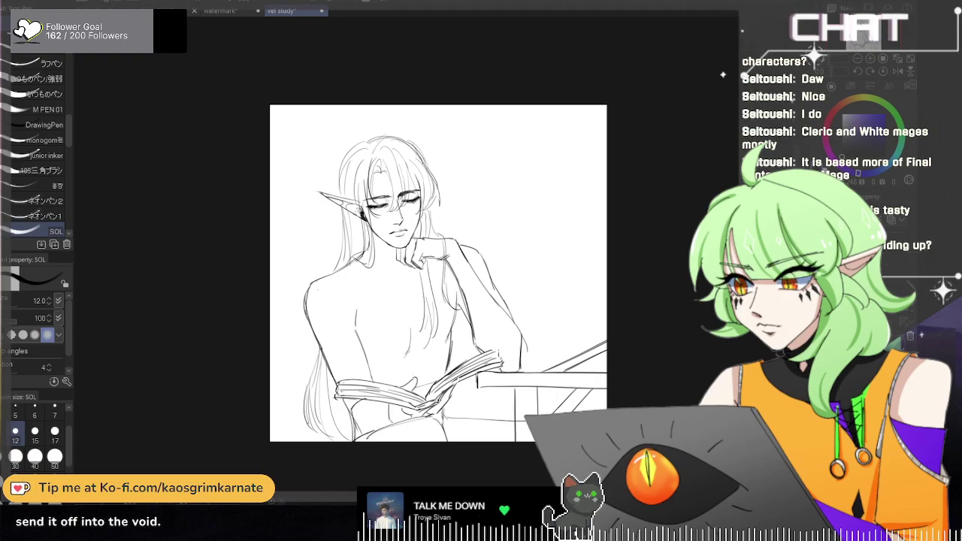
key(e)
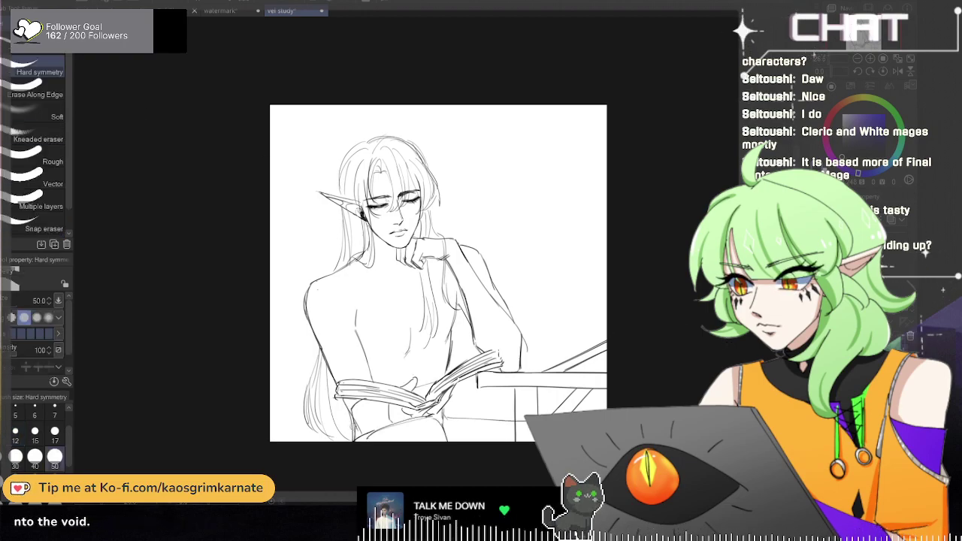
click(752, 362)
key(ctrl+z)
drag(347, 413, 353, 439)
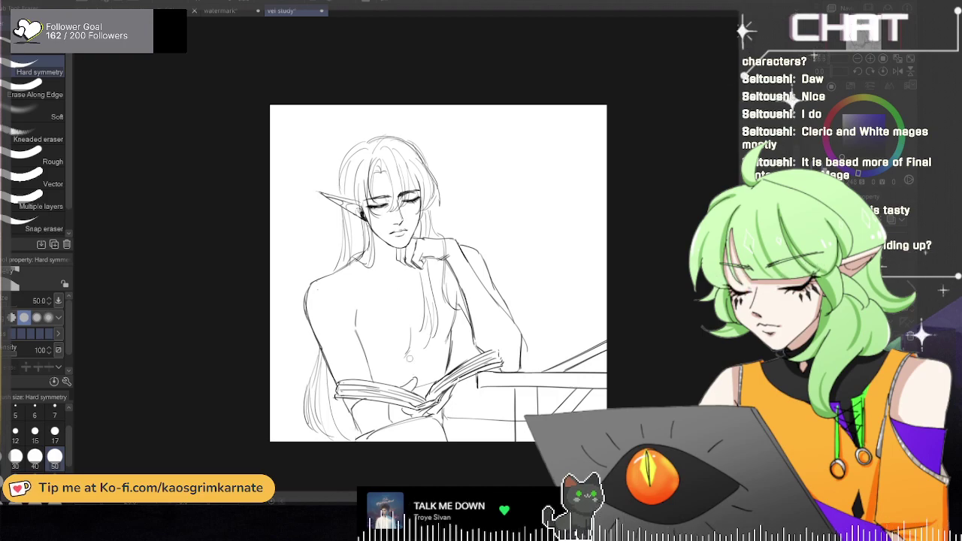
key(p)
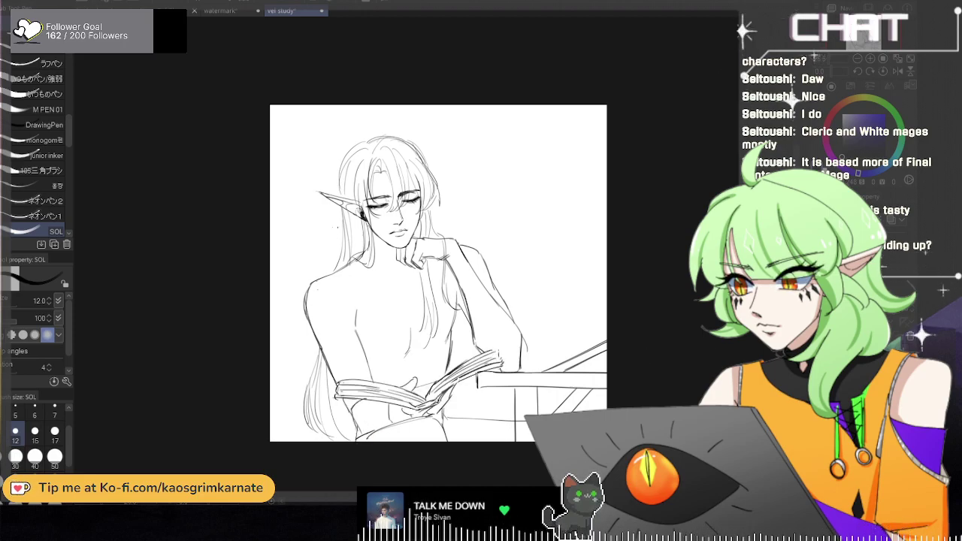
key(e)
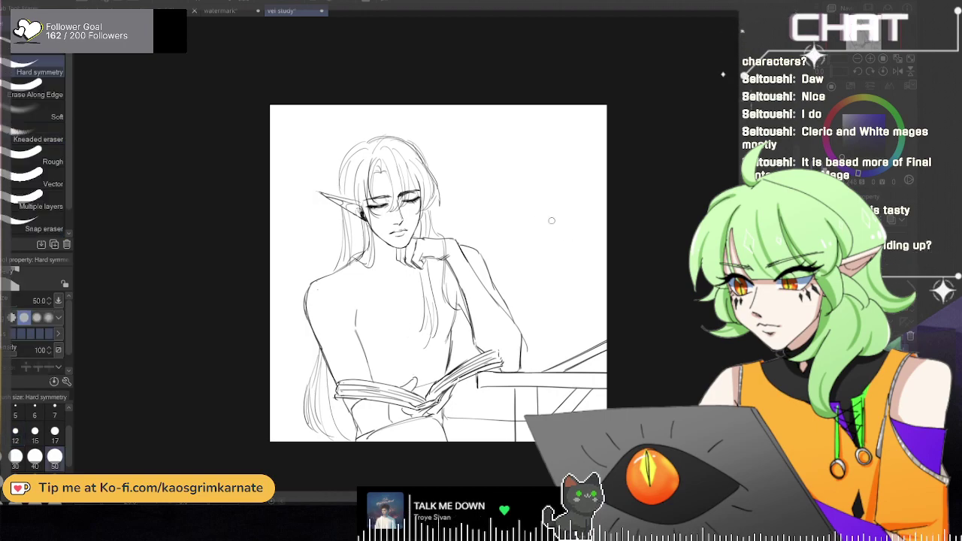
Step: Sketch the collarbone as a nearly horizontal line from the shoulder toward the throat, with a short mark beneath the neck
scroll(352, 280, up, 1)
drag(314, 283, 413, 284)
drag(422, 338, 416, 373)
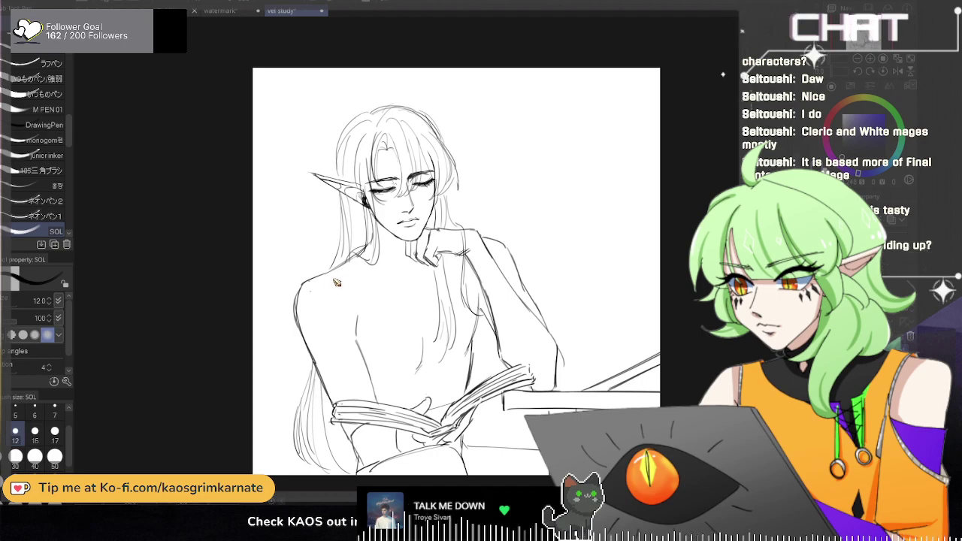
drag(410, 291, 420, 293)
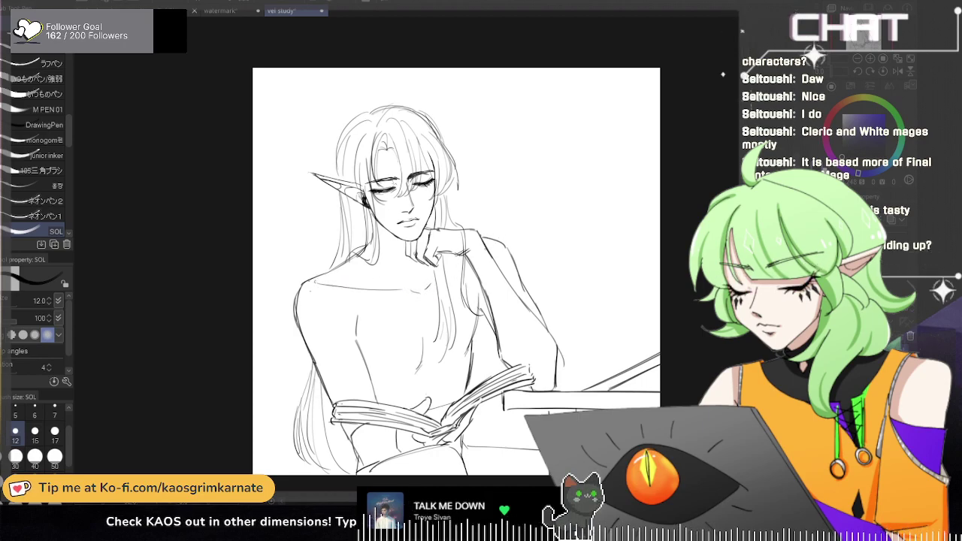
scroll(539, 243, down, 1)
scroll(522, 228, up, 3)
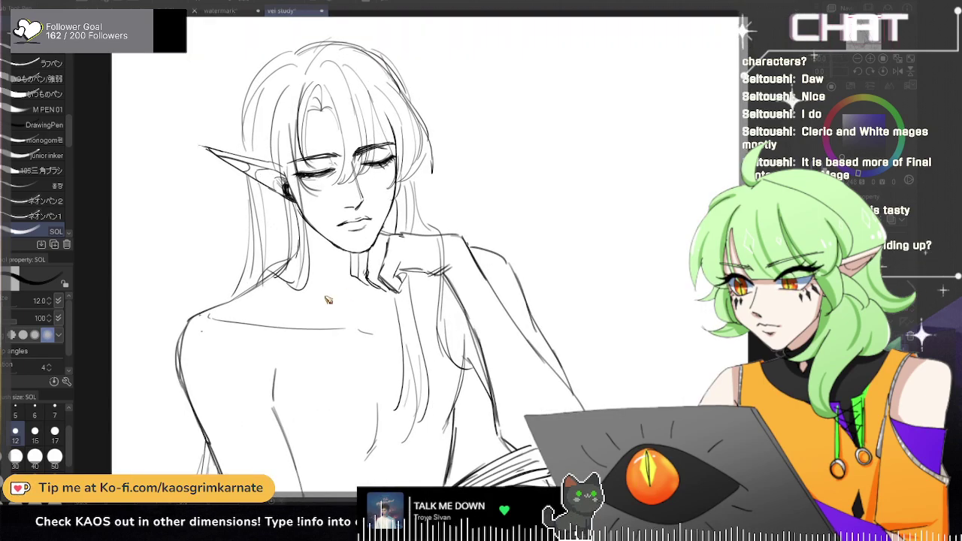
drag(222, 311, 343, 311)
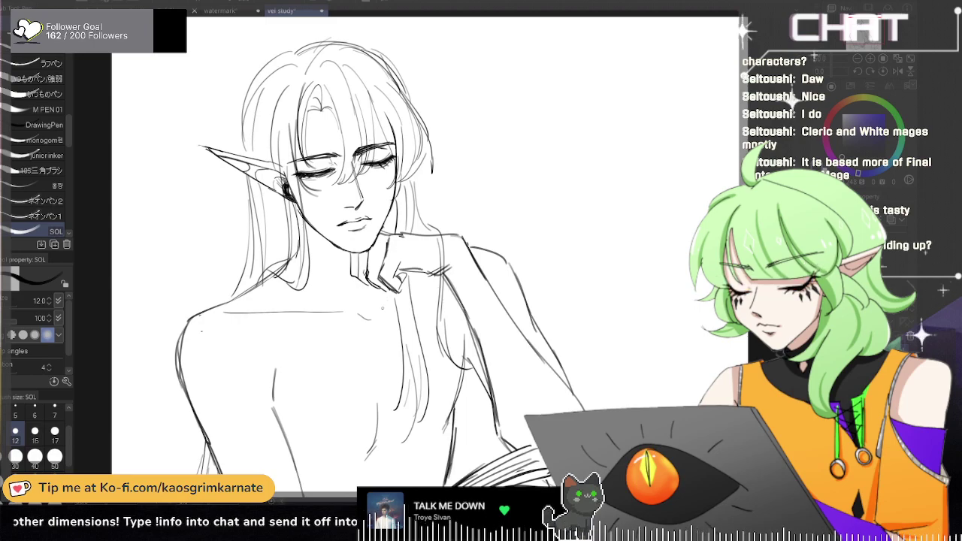
Step: Mirror the canvas horizontally to check the figure's pose and proportions, and restore its normal orientation
scroll(507, 261, down, 5)
key(h)
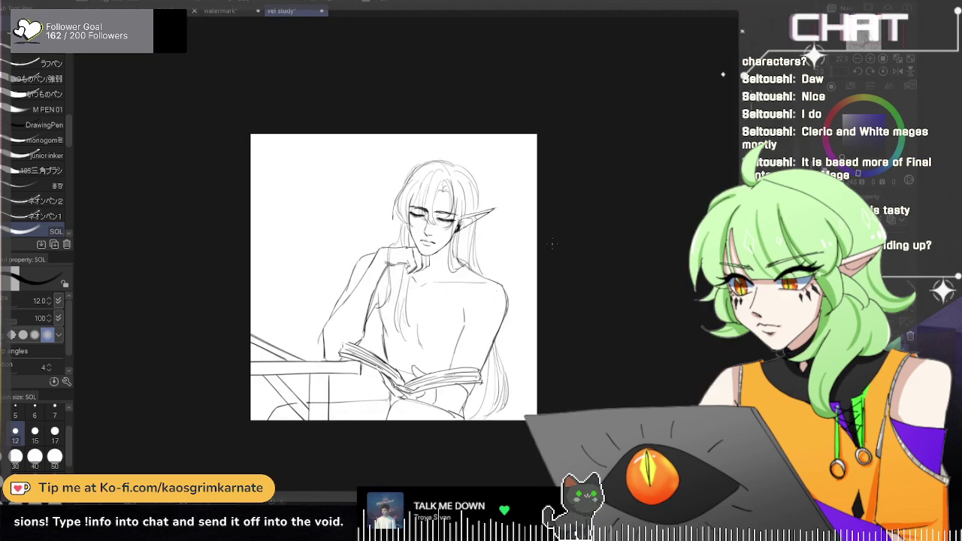
scroll(576, 247, up, 1)
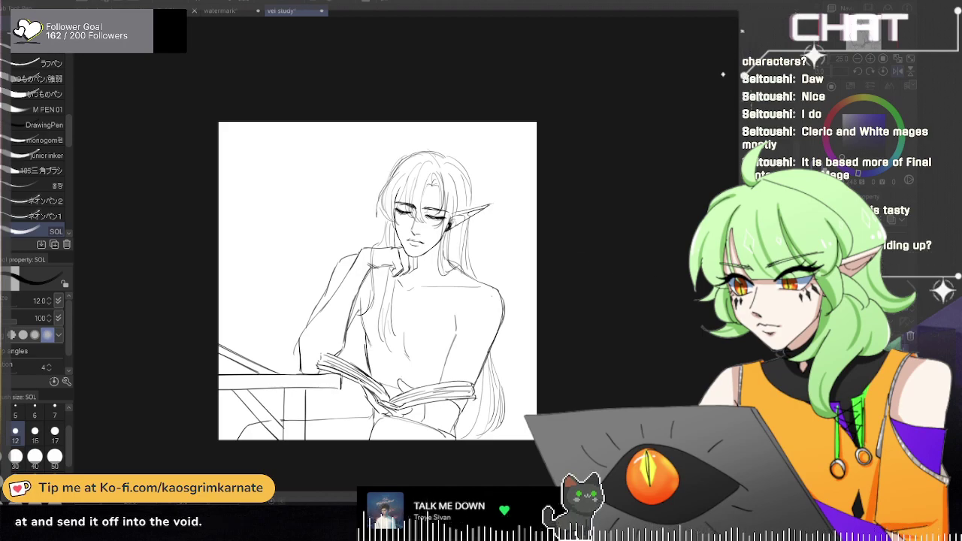
click(751, 368)
click(750, 368)
click(751, 387)
click(751, 387)
click(750, 406)
click(723, 75)
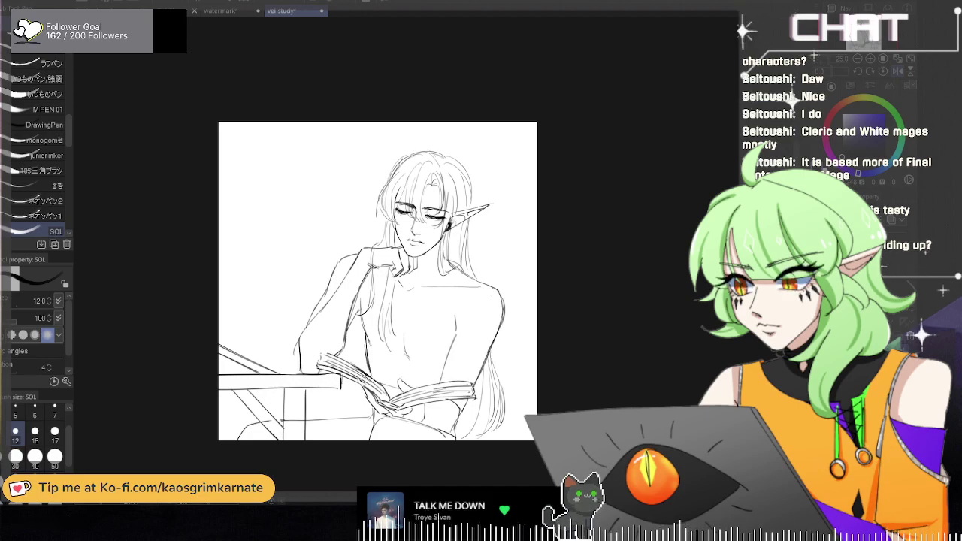
click(823, 376)
click(823, 376)
click(823, 391)
click(822, 391)
click(822, 406)
click(823, 406)
key(h)
Step: Sketch the second leg under the table, with a long thigh line from the book and a rounded knee
key(e)
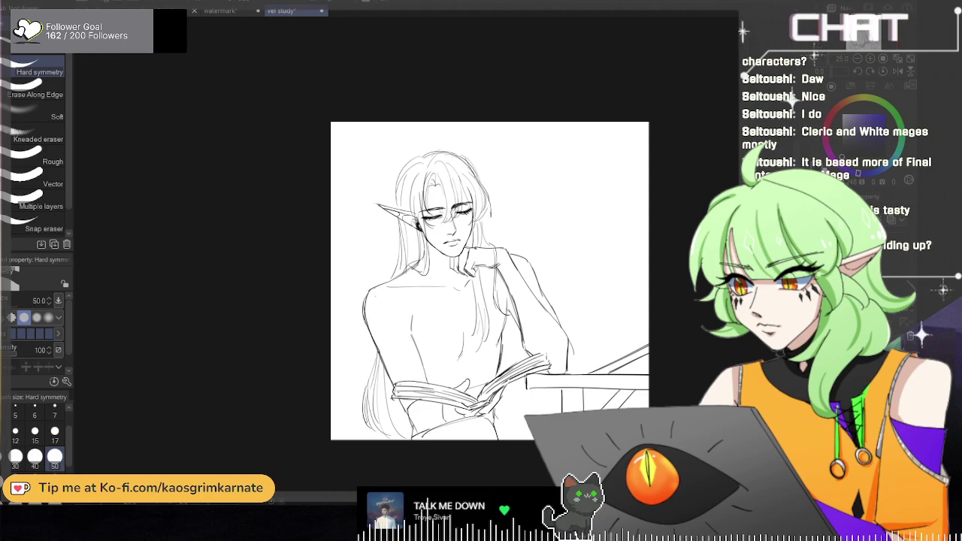
key(p)
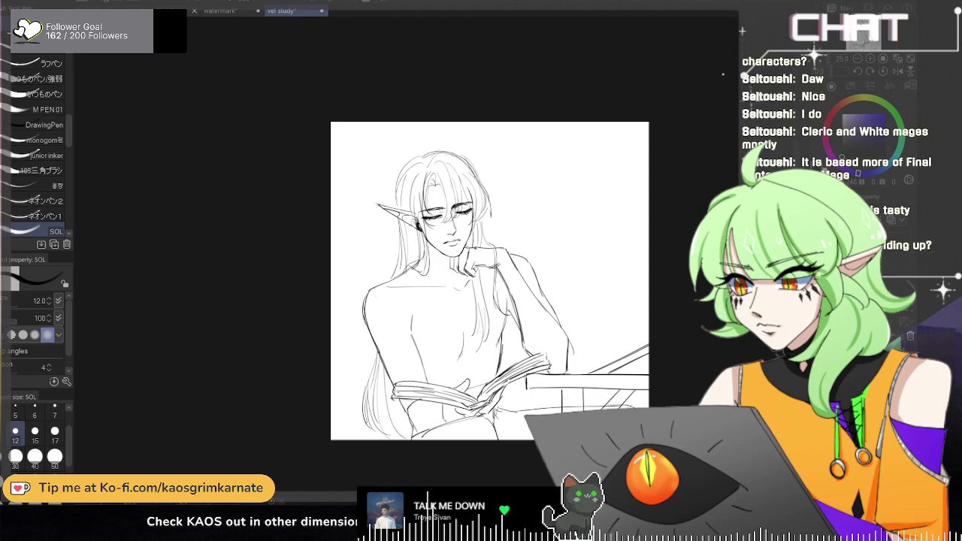
click(898, 71)
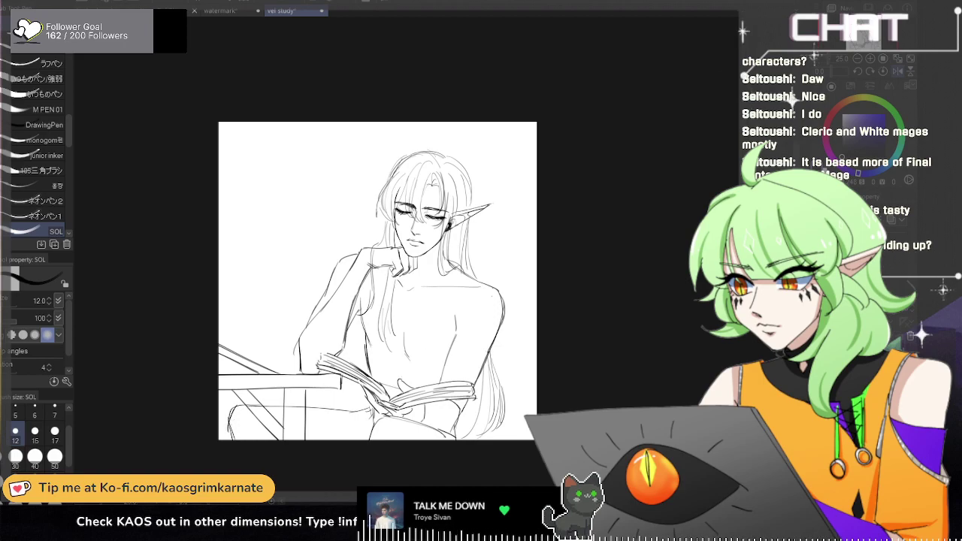
drag(302, 408, 363, 416)
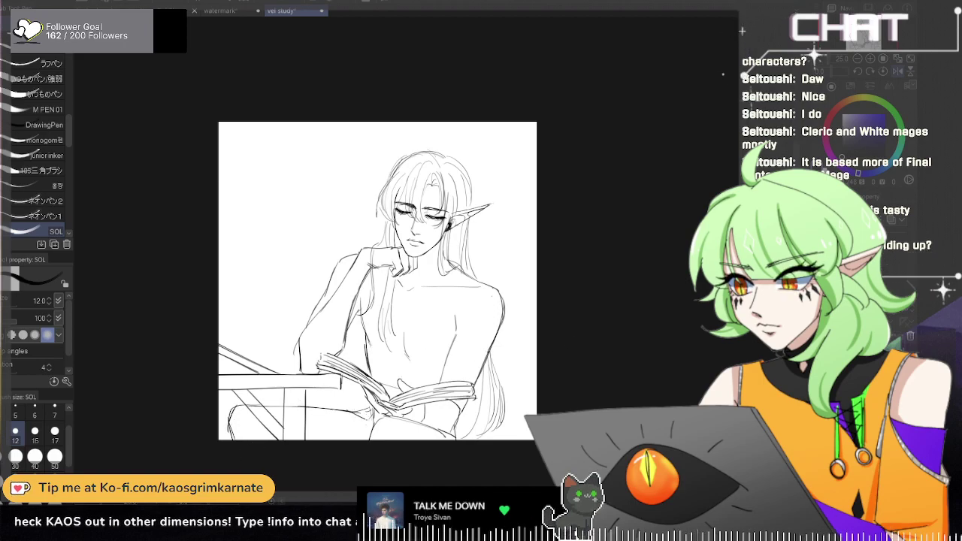
key(h)
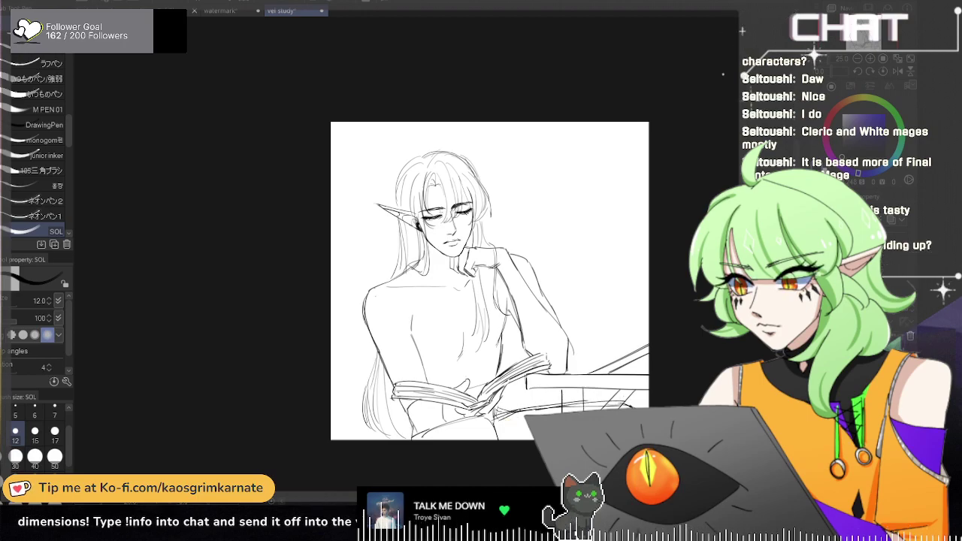
Step: Erase the straight thigh line under the table and redraw it as a gentle arch from the book to the knee
key(e)
drag(506, 413, 618, 406)
scroll(663, 403, down, 1)
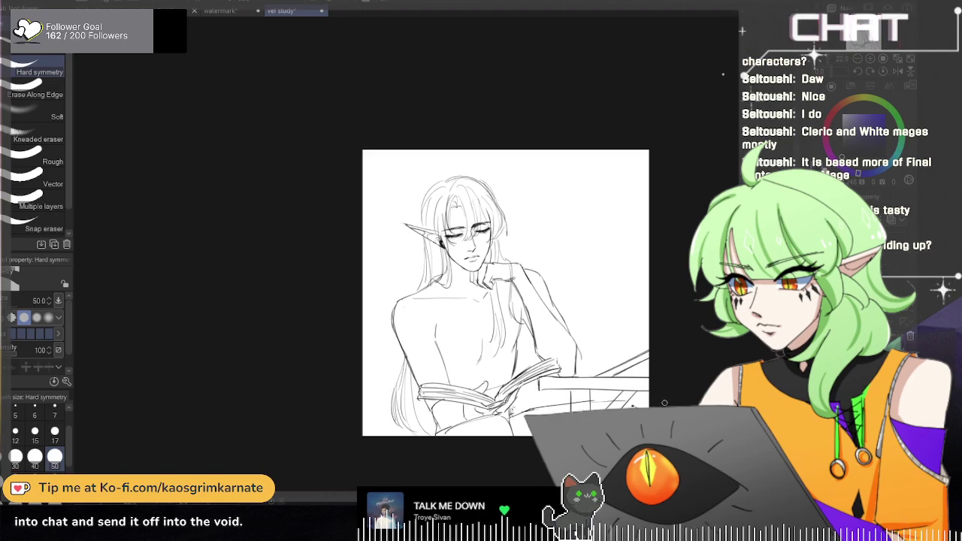
key(h)
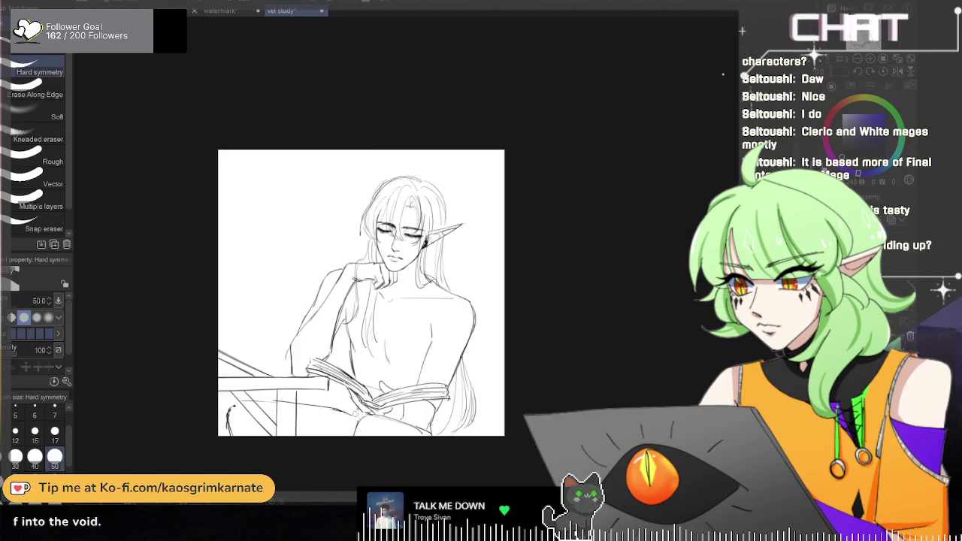
key(p)
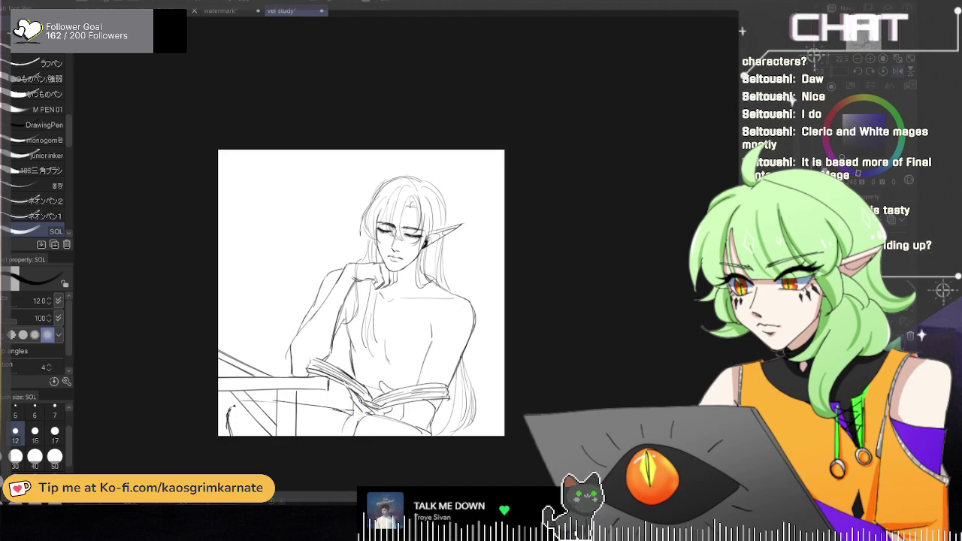
scroll(503, 344, down, 2)
key(h)
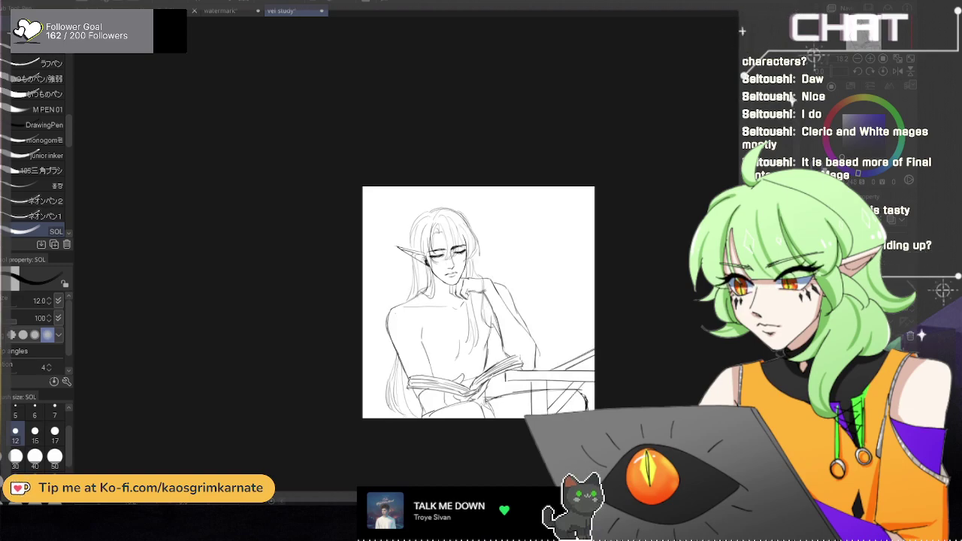
Step: Try erasing the table legs over the thigh, undo it, and clear the thigh curve behind the legs instead
key(e)
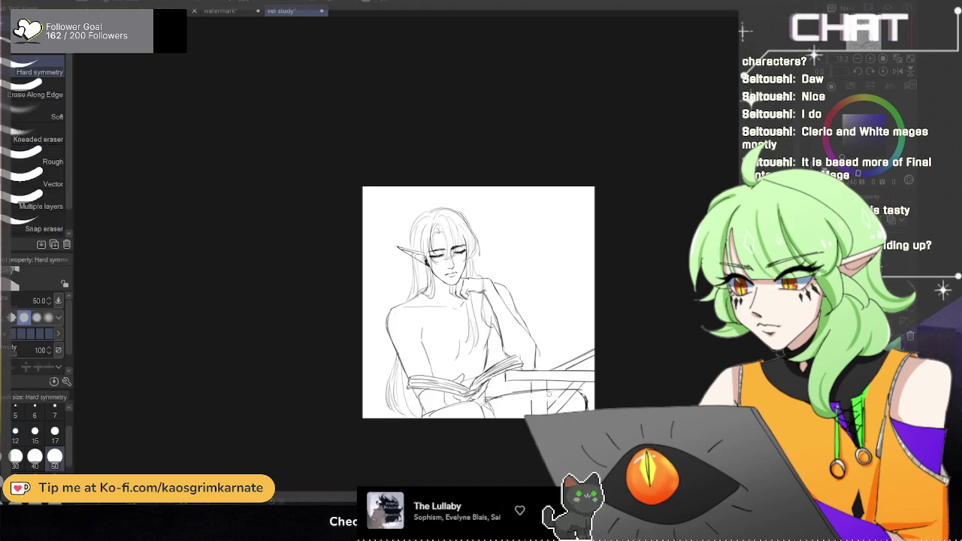
mouse_move(535, 400)
mouse_down()
mouse_move(533, 414)
mouse_move(557, 413)
mouse_up()
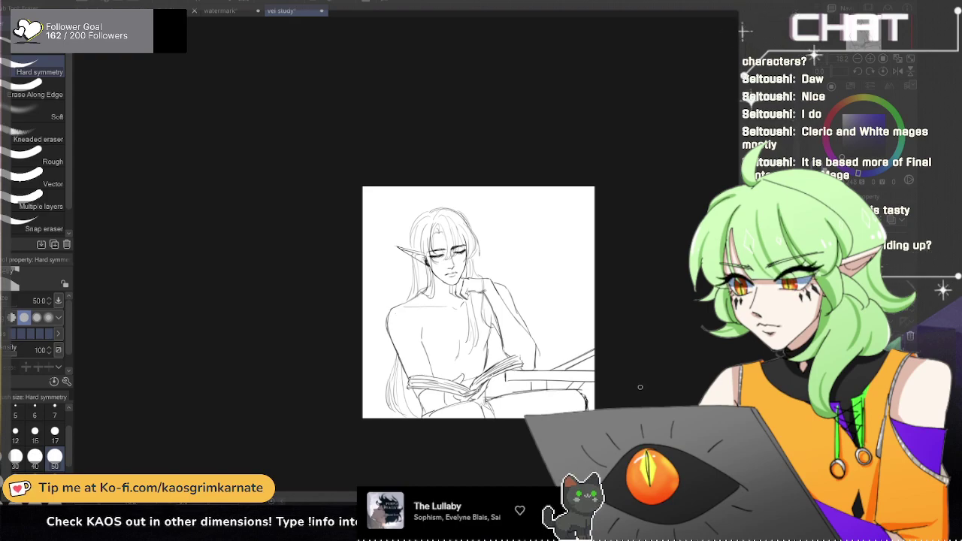
key(ctrl+z)
key(ctrl+z)
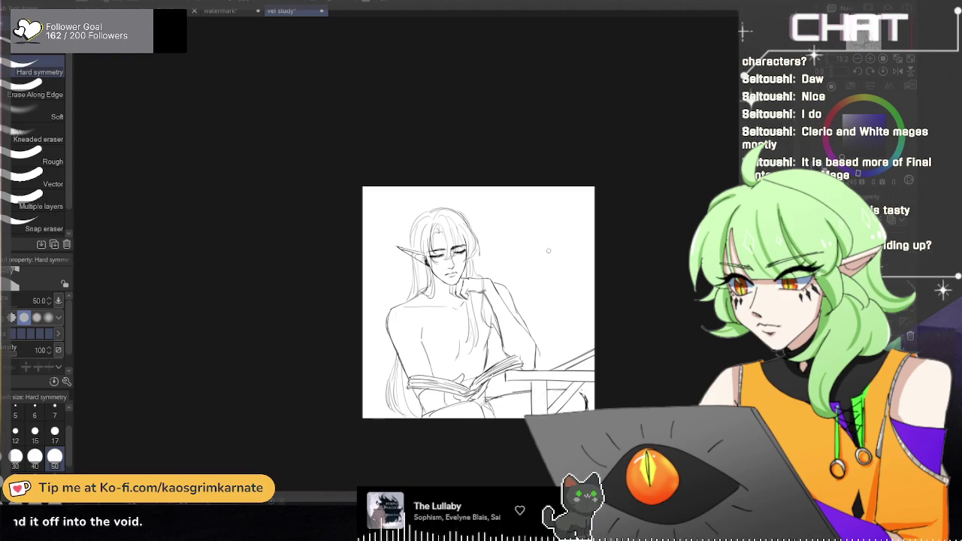
Step: Sketch a curved lower chest contour running from the torso's side beneath the long hair lock
key(p)
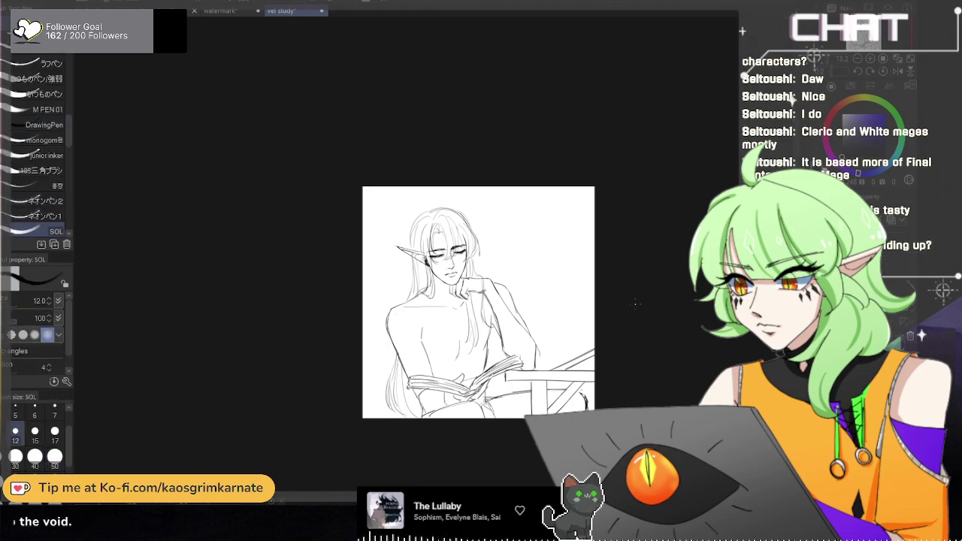
scroll(635, 303, up, 1)
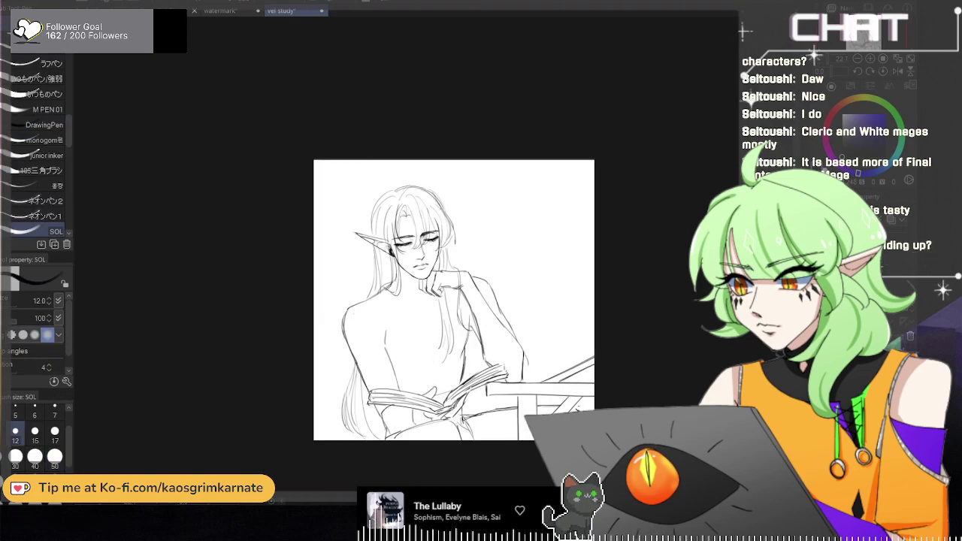
key(e)
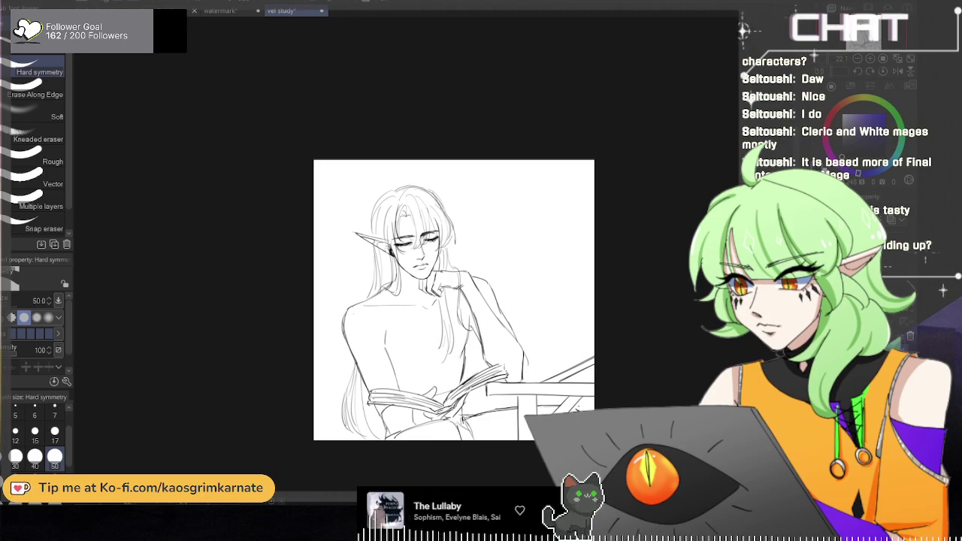
key(p)
key(ctrl+z)
mouse_move(467, 330)
mouse_down()
mouse_move(462, 360)
mouse_move(432, 363)
mouse_up()
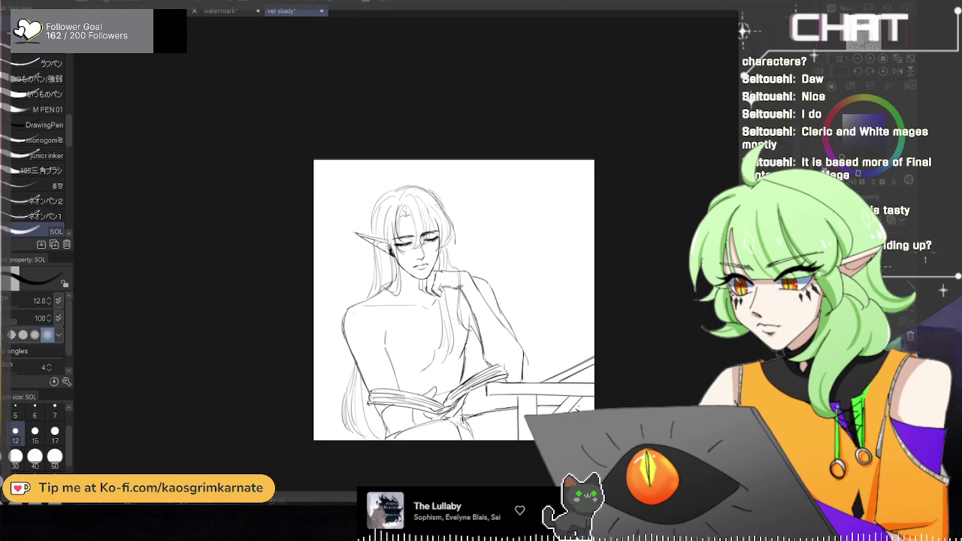
Step: Draw a small flattened oval nipple beside the inner arm line, redoing strokes, and touch up the opposite torso side
drag(401, 365, 396, 369)
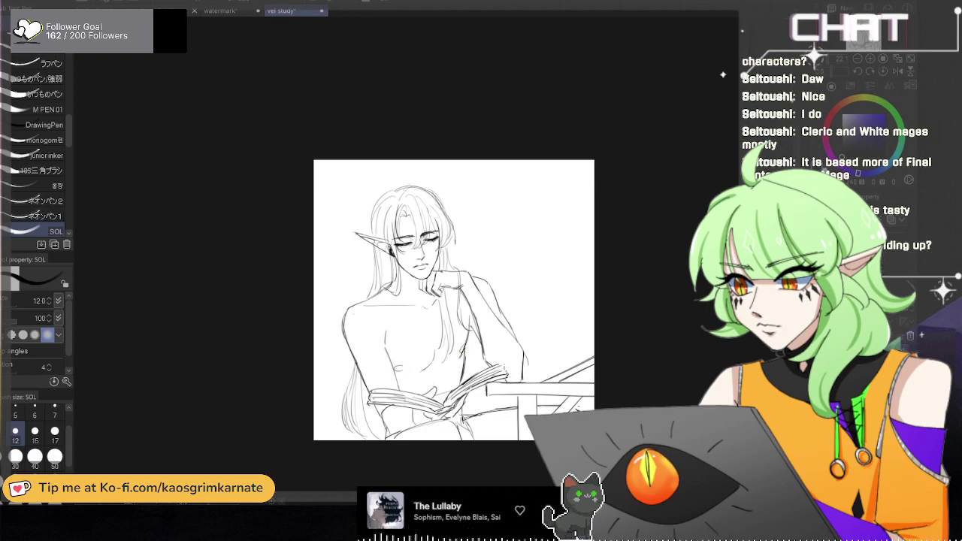
scroll(483, 328, up, 1)
scroll(395, 368, up, 1)
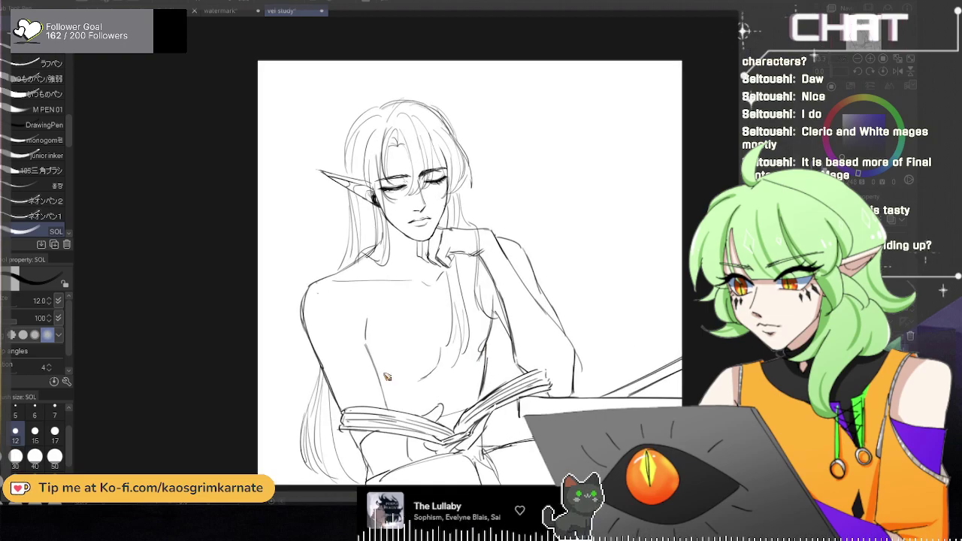
key(ctrl+z)
mouse_move(382, 374)
mouse_down()
mouse_move(393, 378)
mouse_move(385, 378)
mouse_up()
key(ctrl+z)
drag(486, 343, 482, 349)
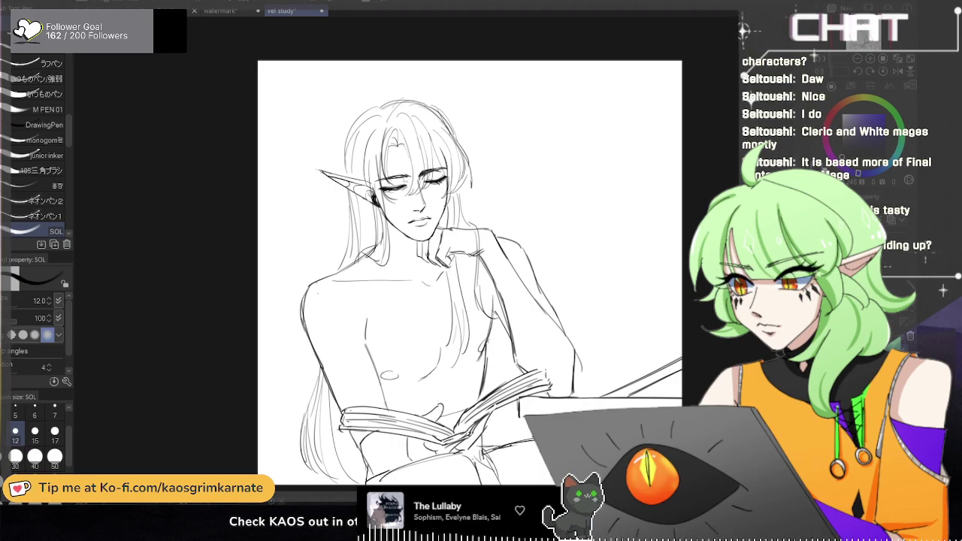
key(ctrl+z)
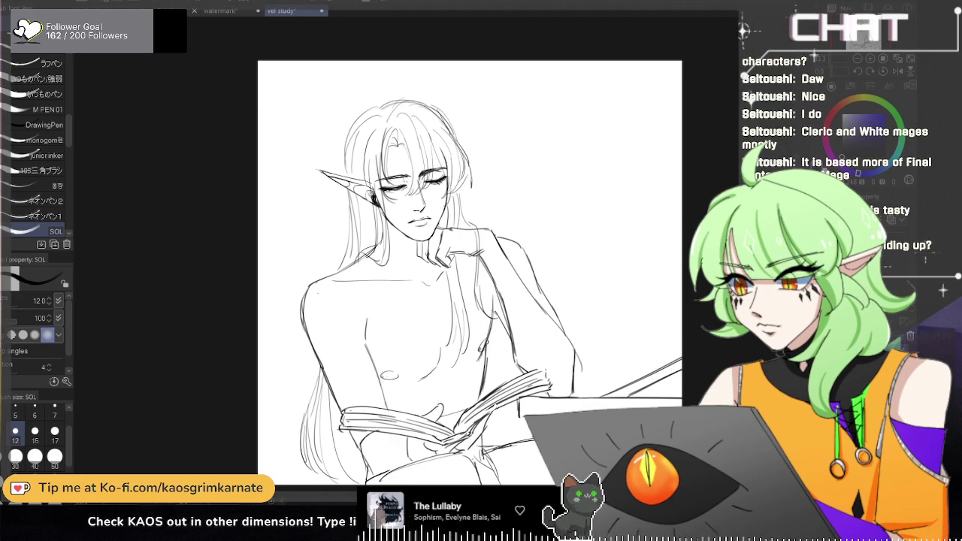
drag(391, 378, 400, 376)
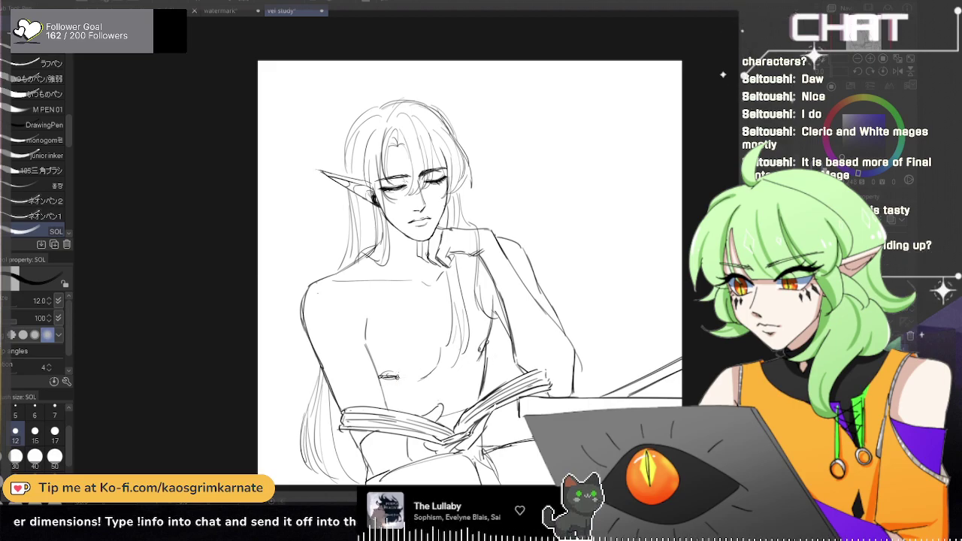
key(ctrl+minus)
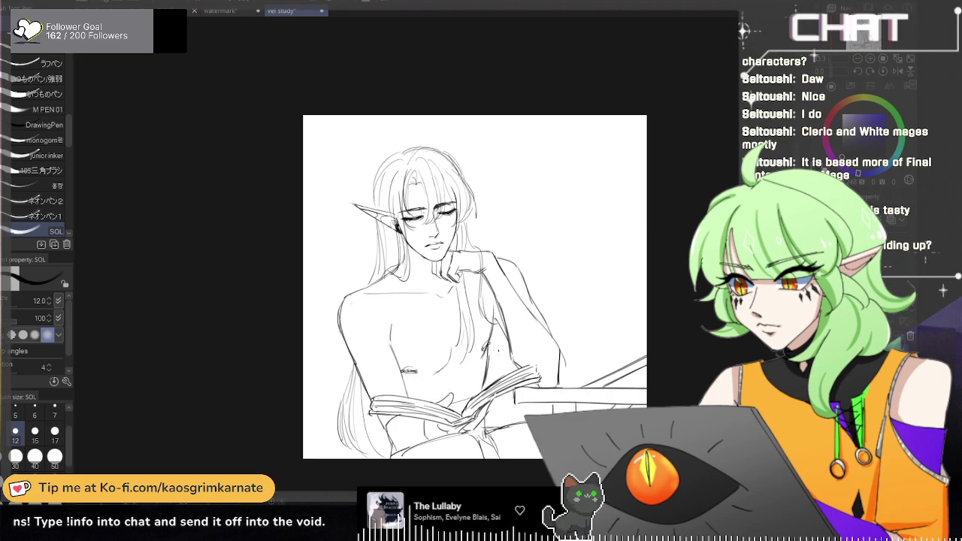
Step: Mirror the canvas, clean up and redraw the outer upper-arm contour of the arm propping the chin, and restore the canvas orientation
scroll(482, 387, down, 1)
key(h)
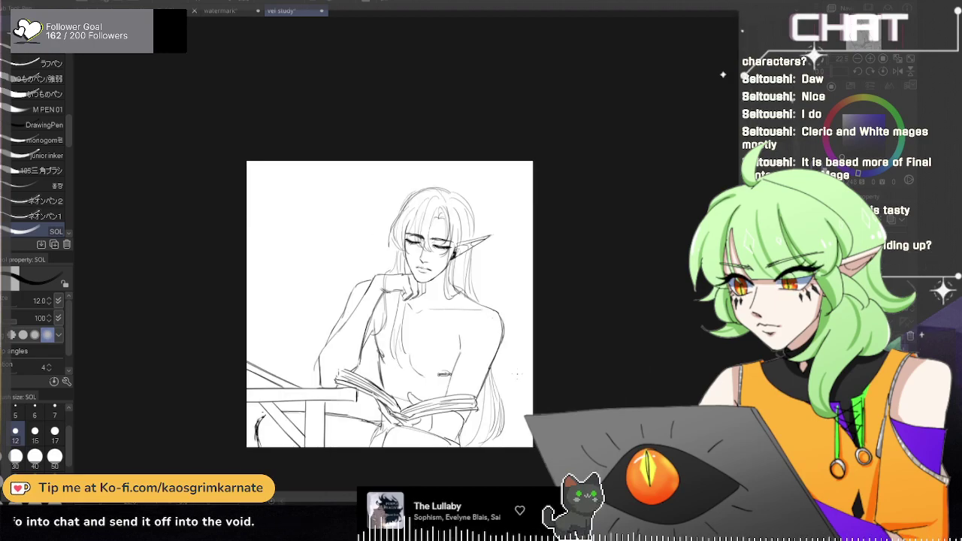
drag(733, 47, 723, 70)
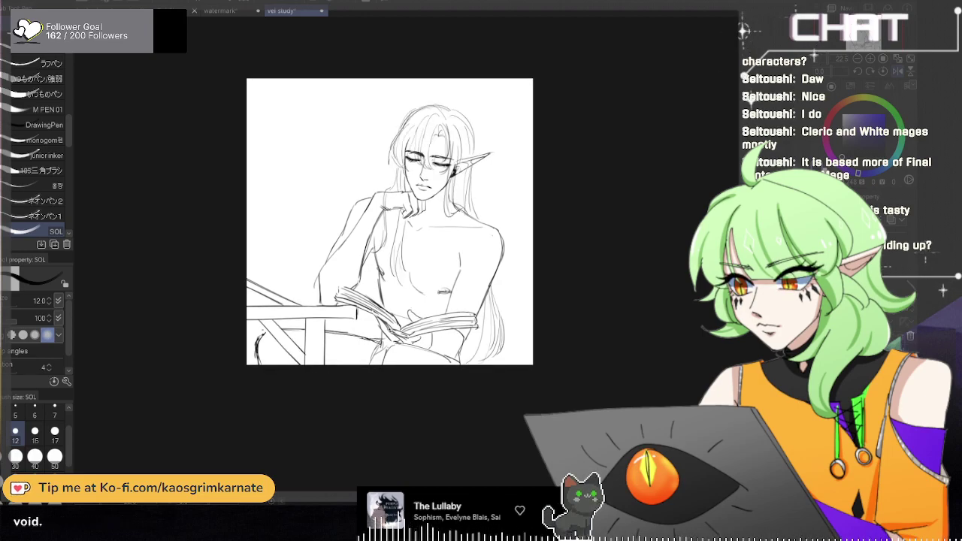
key(e)
key(ctrl+plus)
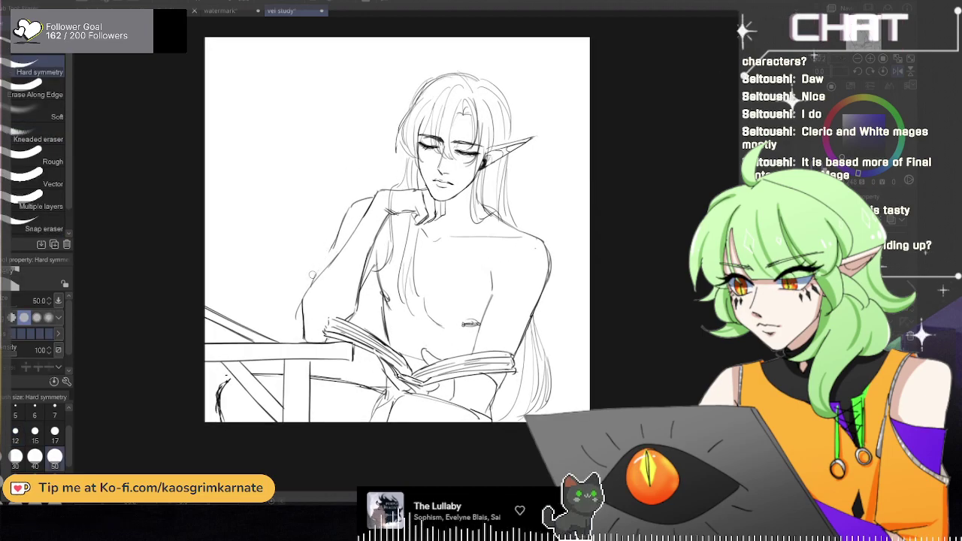
key(p)
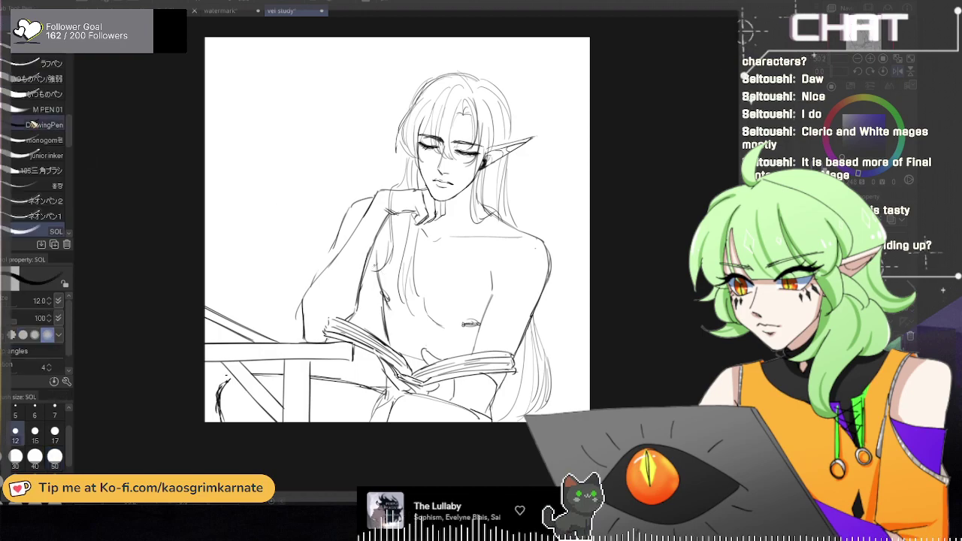
drag(352, 203, 318, 275)
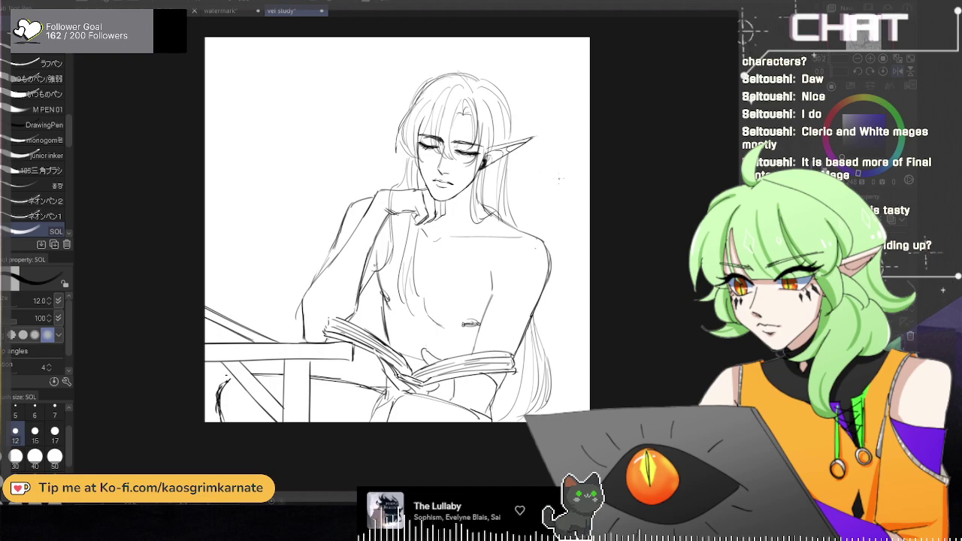
key(h)
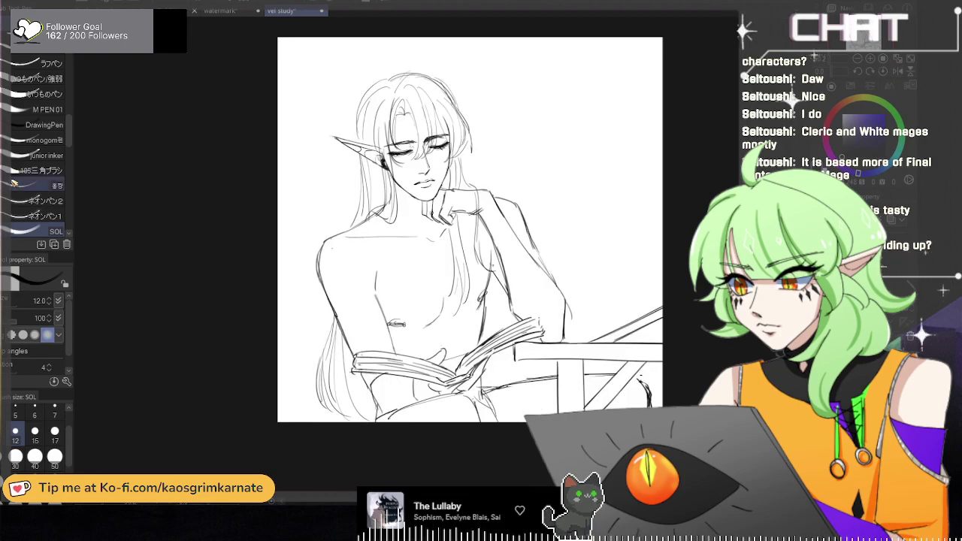
Step: Set the brush size to 7 and draw a thin scar from the eye down the cheek, across the lips and onto the chin
scroll(601, 127, down, 2)
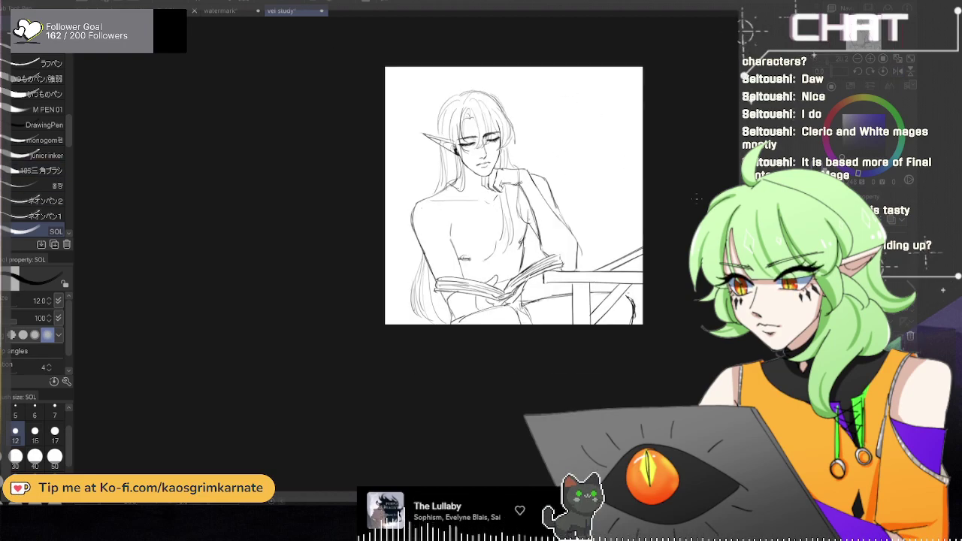
scroll(524, 268, up, 2)
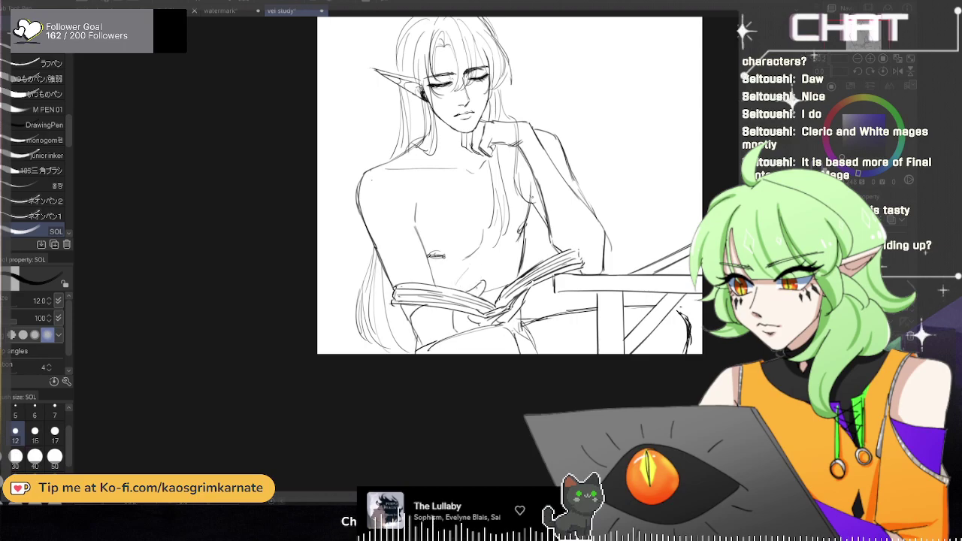
scroll(659, 295, down, 2)
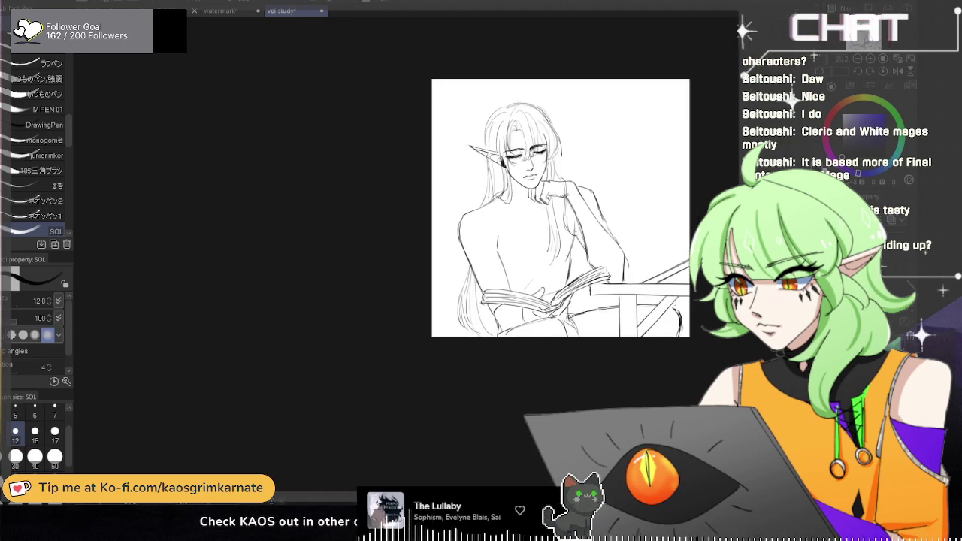
scroll(577, 191, up, 3)
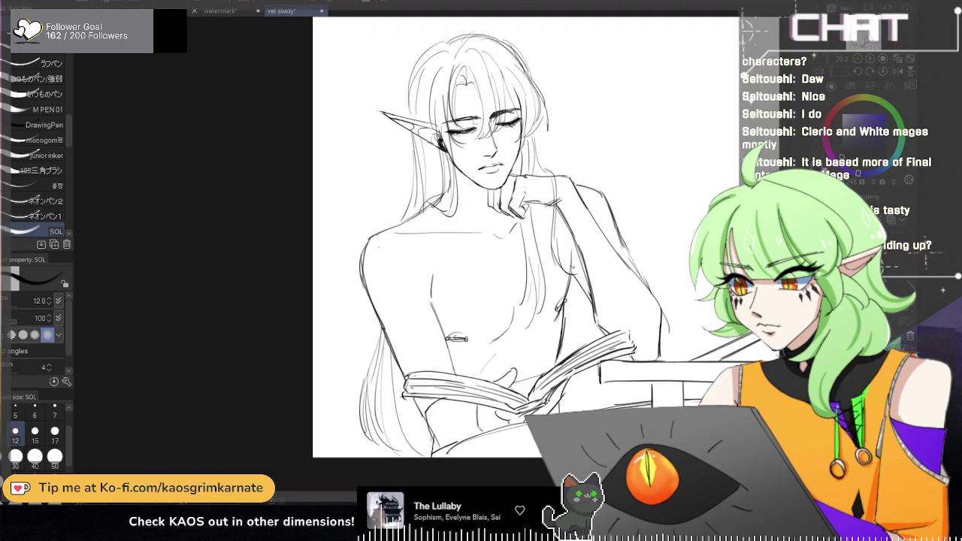
scroll(495, 180, up, 2)
drag(497, 178, 495, 201)
key(ctrl+z)
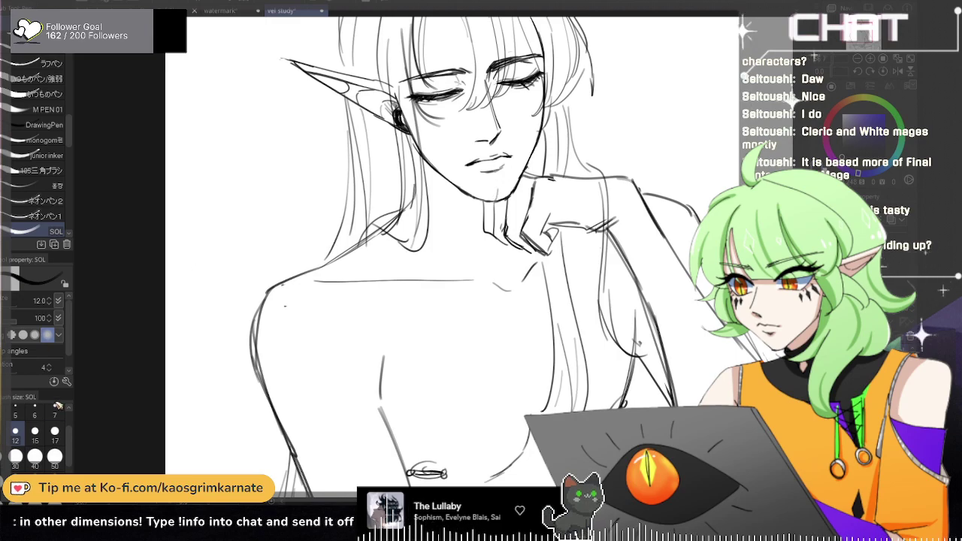
click(54, 411)
scroll(490, 143, up, 1)
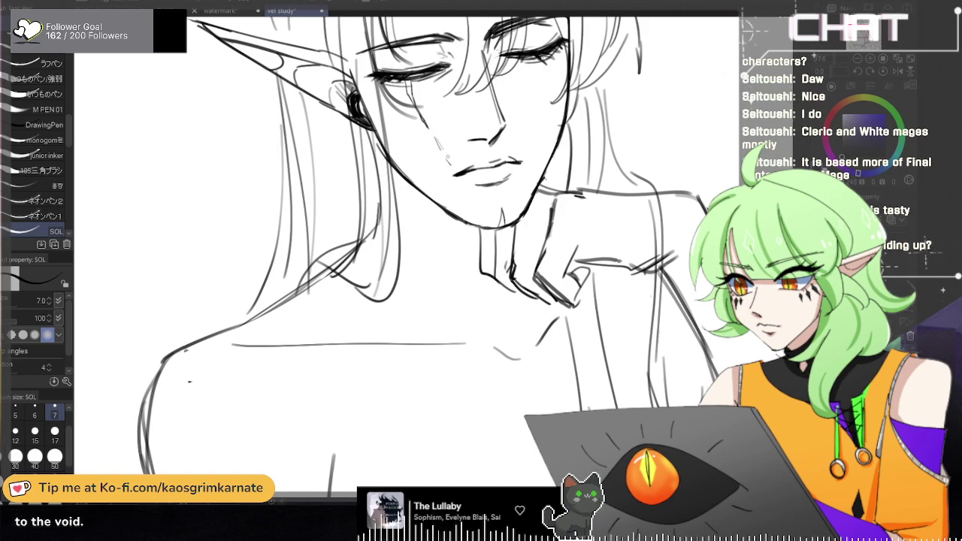
drag(440, 146, 493, 226)
key(ctrl+z)
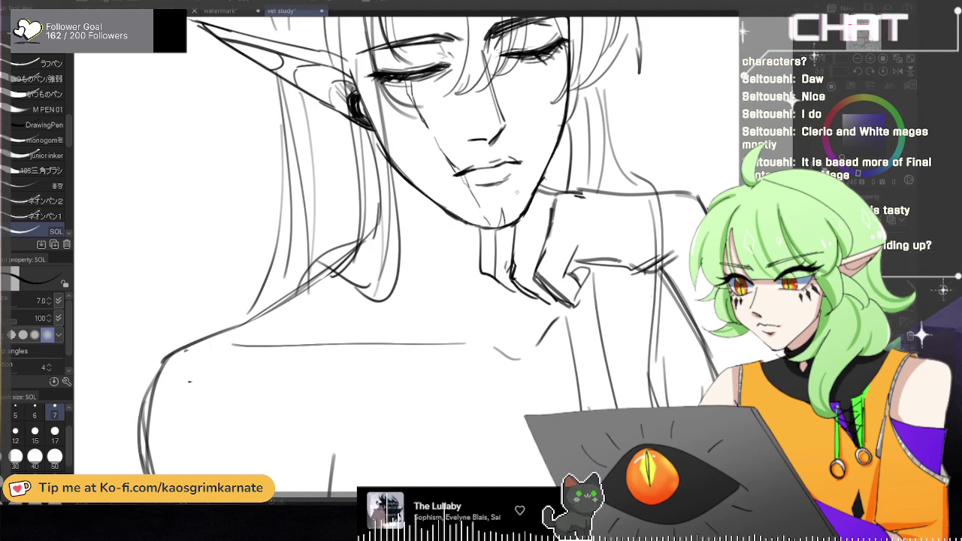
Step: Add freckles and small diamond marks on both cheeks, and a second nipple at the far side of the torso
scroll(520, 184, down, 2)
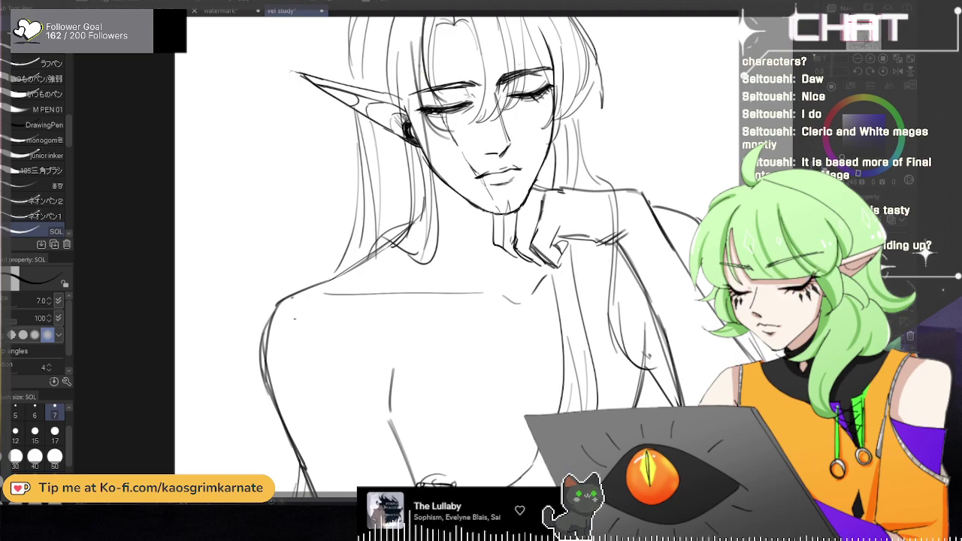
scroll(506, 87, down, 1)
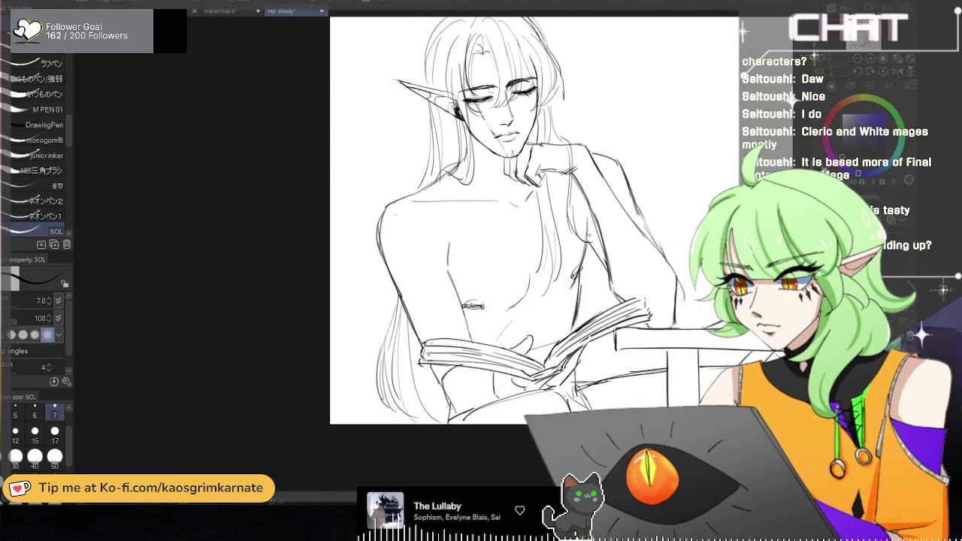
key(ctrl+plus)
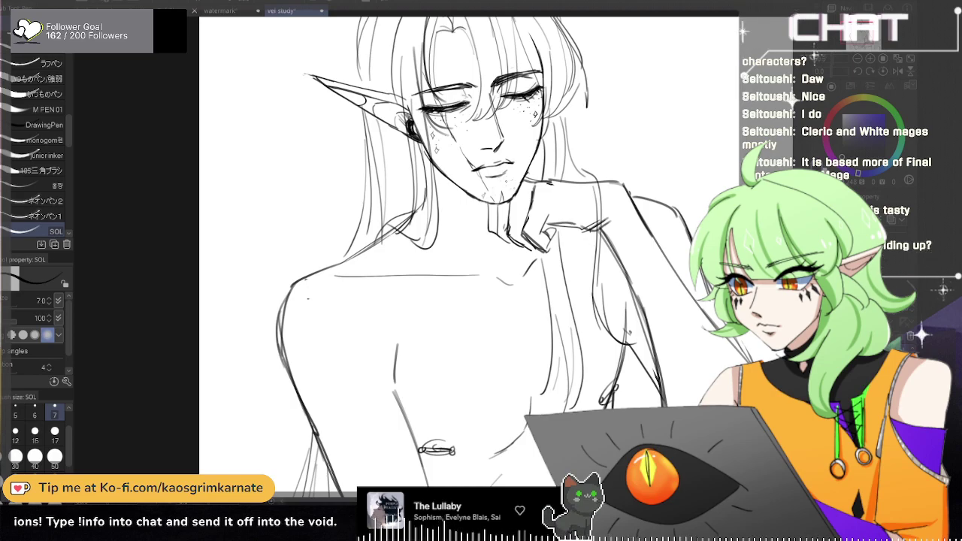
Step: Sketch light neck lines below the chin and a faint curve from the collarbone down onto the chest, redoing strokes
scroll(514, 185, down, 1)
drag(486, 199, 489, 243)
key(ctrl+z)
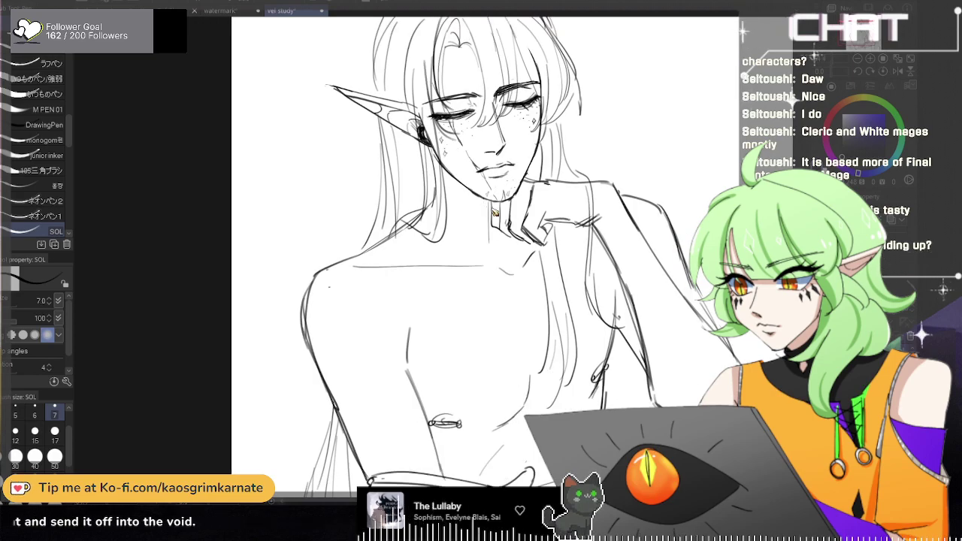
drag(489, 204, 490, 224)
key(ctrl+z)
key(ctrl+z)
key(ctrl+z)
mouse_move(495, 231)
mouse_down()
mouse_move(516, 262)
mouse_move(504, 267)
mouse_up()
scroll(516, 243, down, 1)
key(ctrl+z)
key(ctrl+z)
key(ctrl+z)
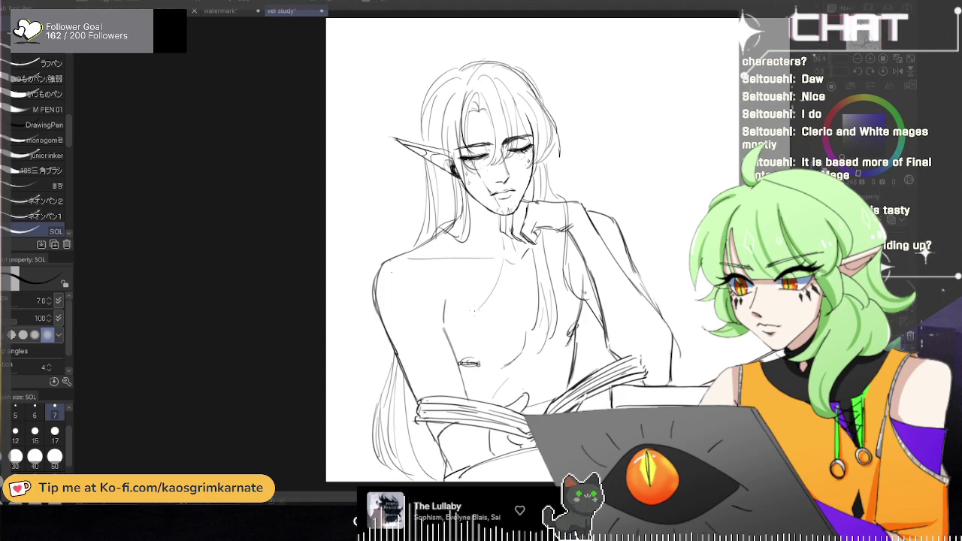
Step: Extend the chest curve to the inner arm, arc a light line above the near nipple, and add a line down the mid-torso
mouse_move(472, 341)
mouse_down()
mouse_move(535, 373)
mouse_move(471, 342)
mouse_move(496, 344)
mouse_move(526, 384)
mouse_move(501, 351)
mouse_move(469, 344)
mouse_move(535, 394)
mouse_move(528, 386)
mouse_move(556, 339)
mouse_up()
key(ctrl+z)
key(ctrl+z)
key(ctrl+z)
key(ctrl+z)
key(ctrl+z)
mouse_move(458, 341)
mouse_down()
mouse_move(535, 382)
mouse_move(534, 371)
mouse_up()
key(ctrl+z)
mouse_move(450, 342)
mouse_down()
mouse_move(515, 356)
mouse_move(530, 388)
mouse_up()
key(ctrl+z)
drag(537, 355, 533, 393)
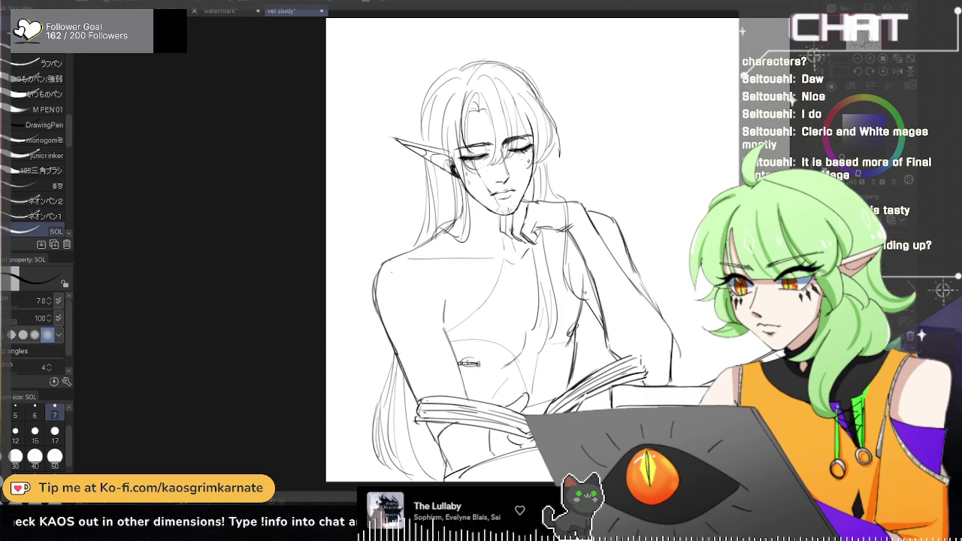
Step: Try strokes across the hair lock and keep a short light line from the mid-chest toward the far torso side
key(ctrl+z)
drag(555, 284, 585, 303)
key(ctrl+z)
drag(540, 351, 578, 319)
key(ctrl+z)
key(ctrl+z)
drag(540, 351, 556, 339)
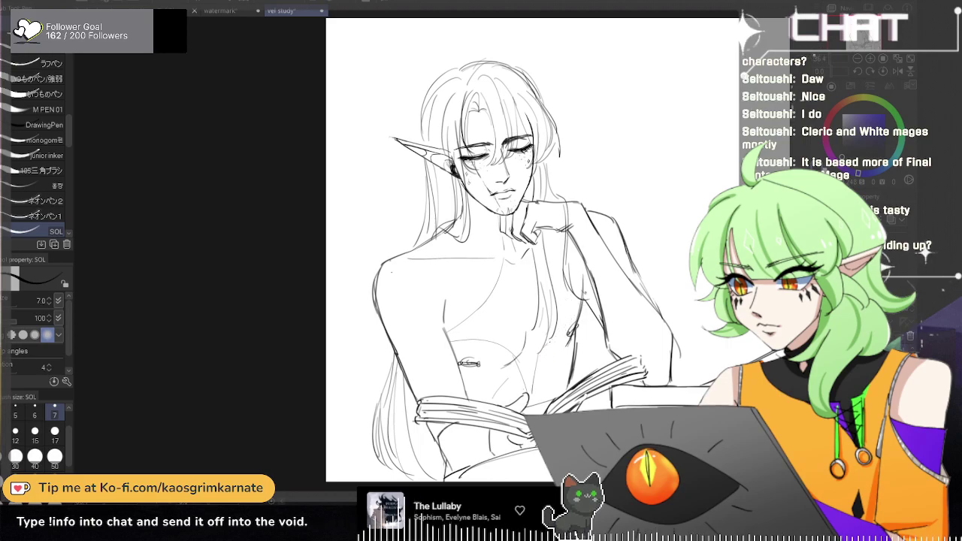
key(ctrl+minus)
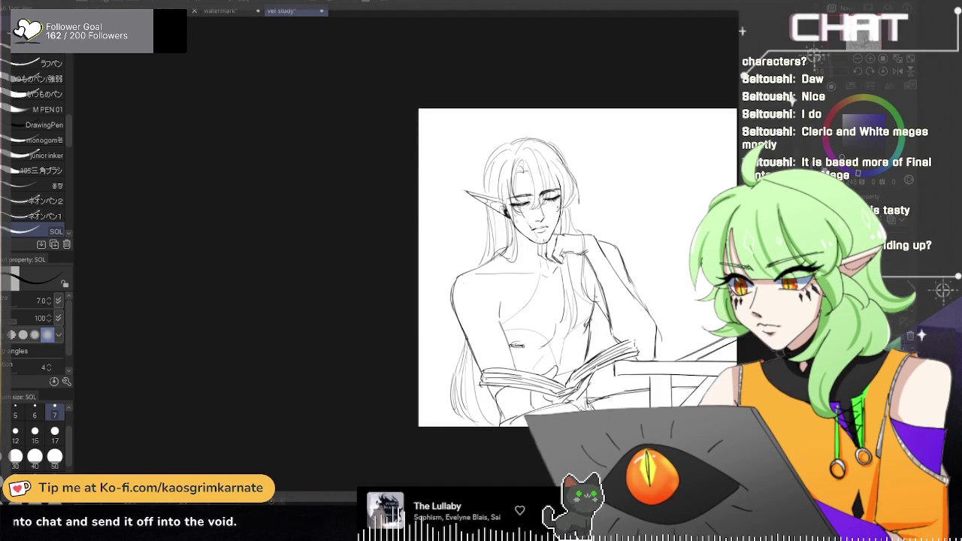
scroll(719, 367, down, 1)
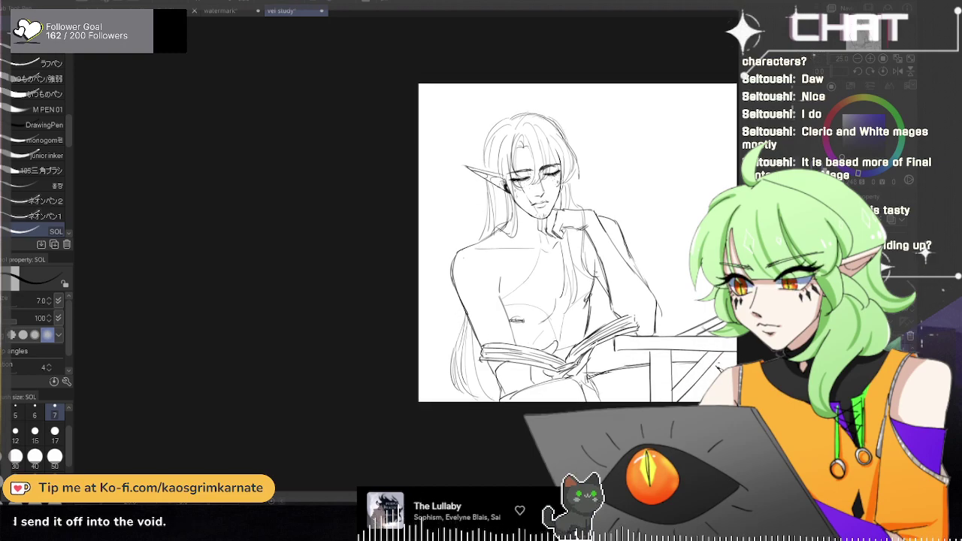
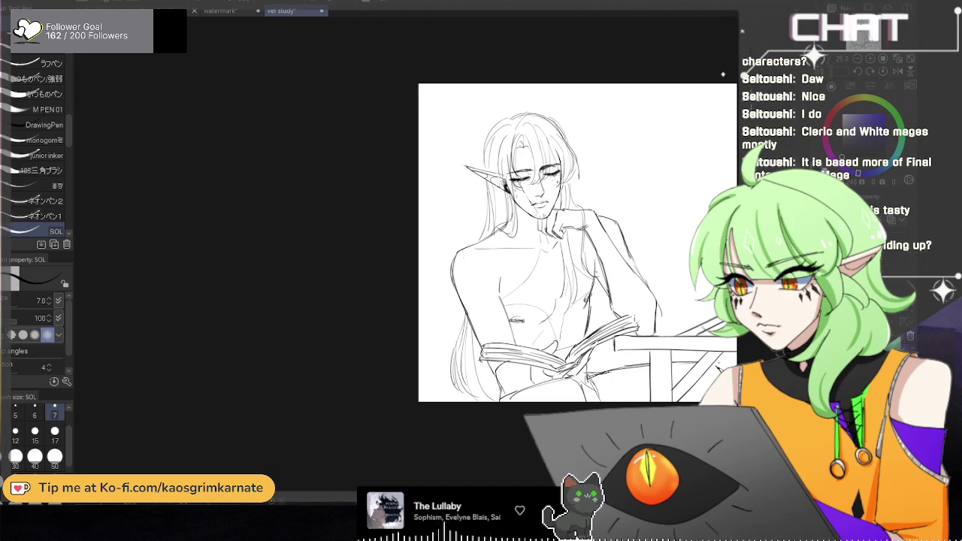
Step: Check the whole sketch mirrored and compare it with individual layers toggled off and on
scroll(505, 243, right, 5)
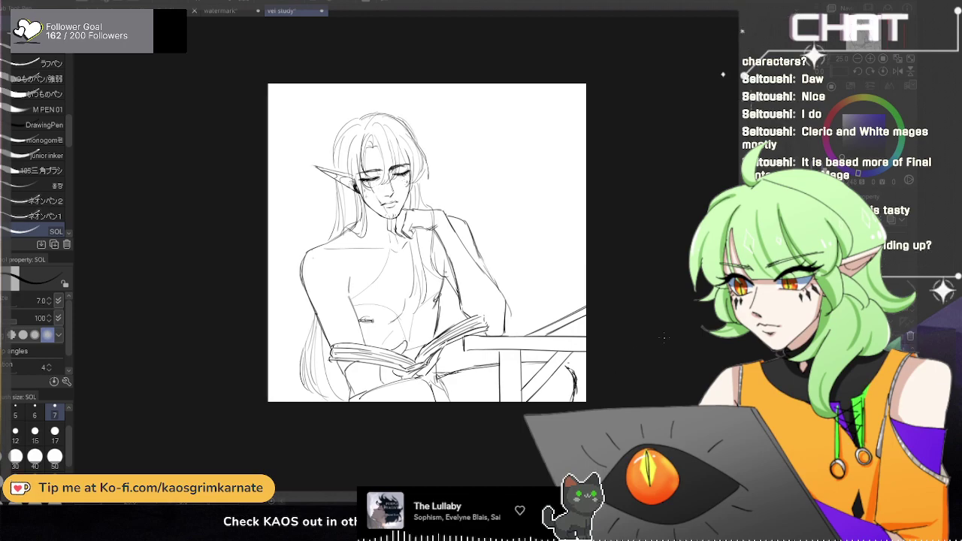
key(h)
key(h)
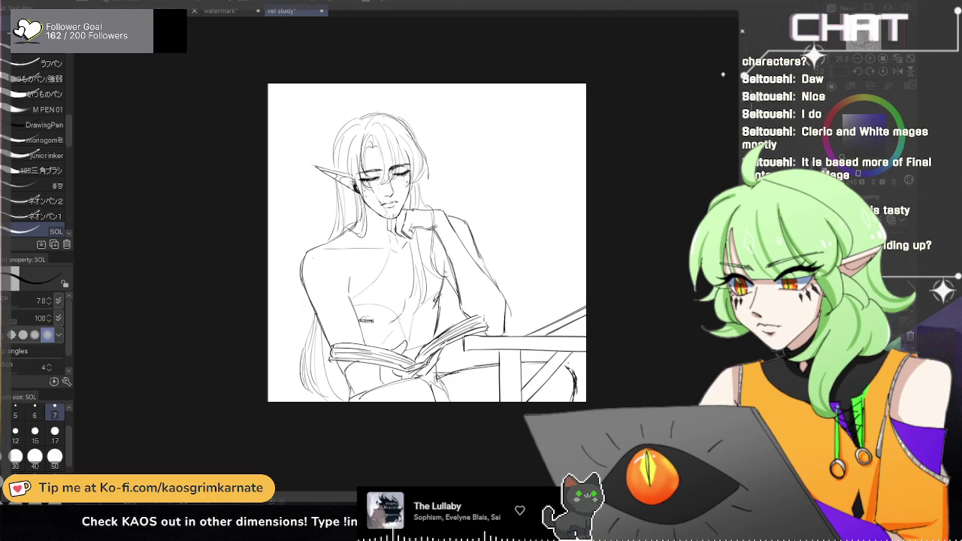
click(831, 369)
click(832, 368)
click(831, 385)
click(831, 385)
click(832, 368)
click(832, 368)
Step: Erase the brow and face lines overlapped by the bangs and side hair, and check the cleaned sketch mirrored
key(e)
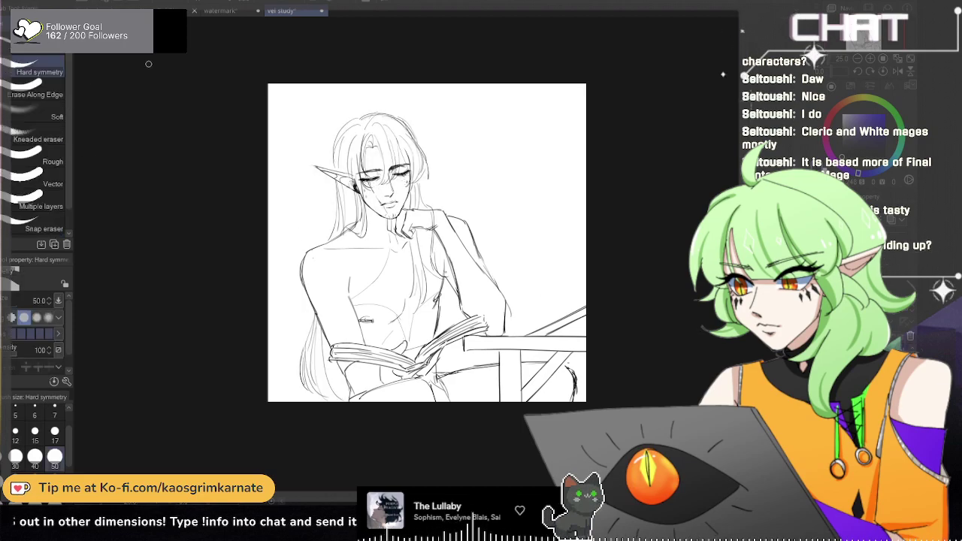
scroll(415, 158, up, 2)
scroll(406, 154, up, 1)
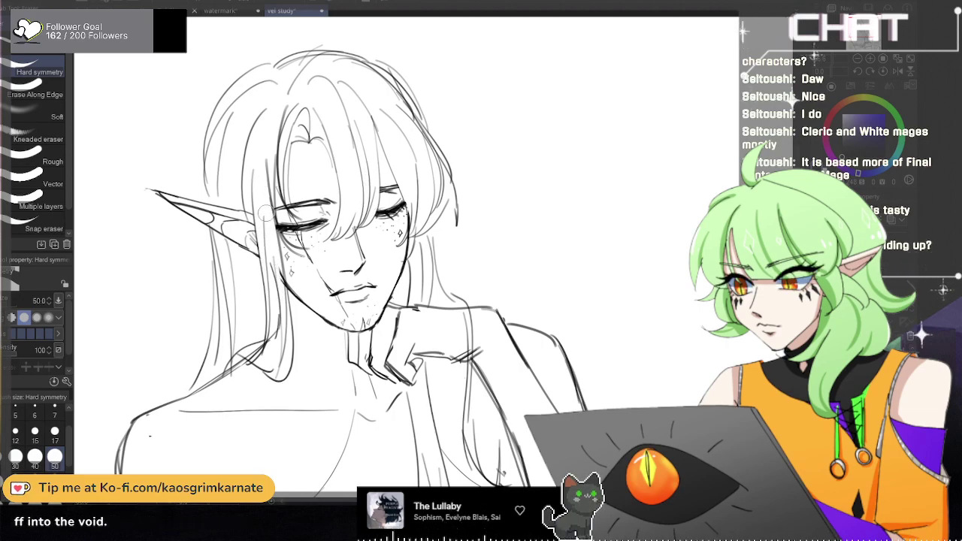
scroll(413, 179, down, 3)
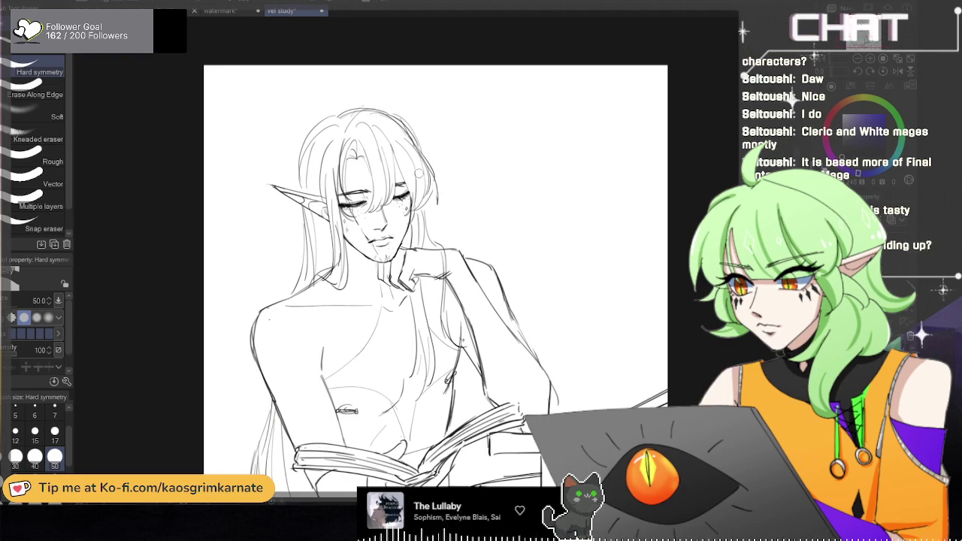
scroll(421, 173, up, 3)
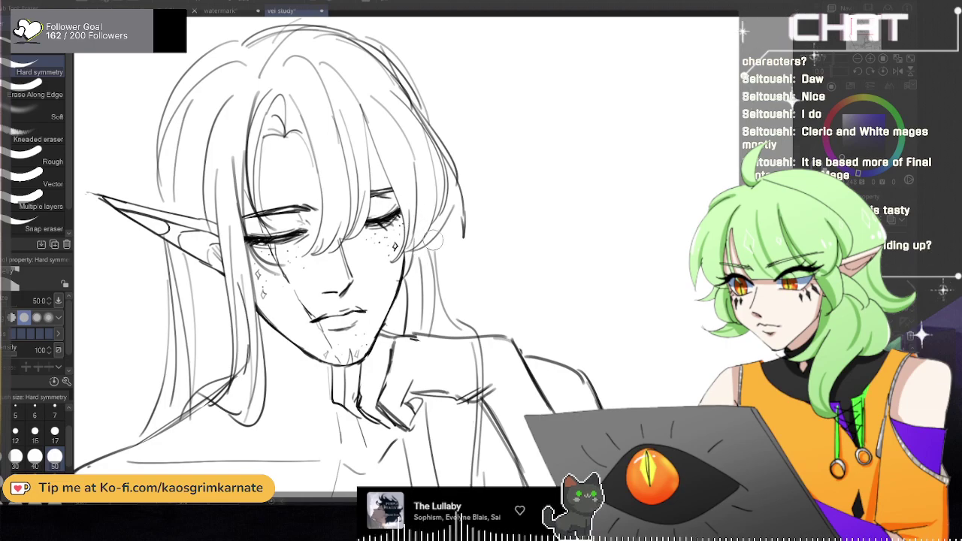
scroll(431, 241, down, 3)
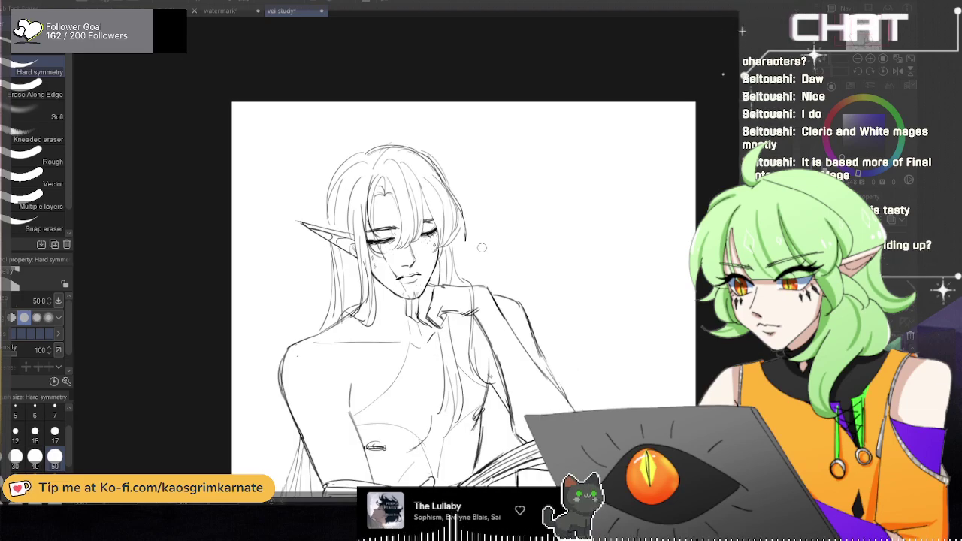
scroll(482, 248, up, 2)
scroll(496, 223, down, 4)
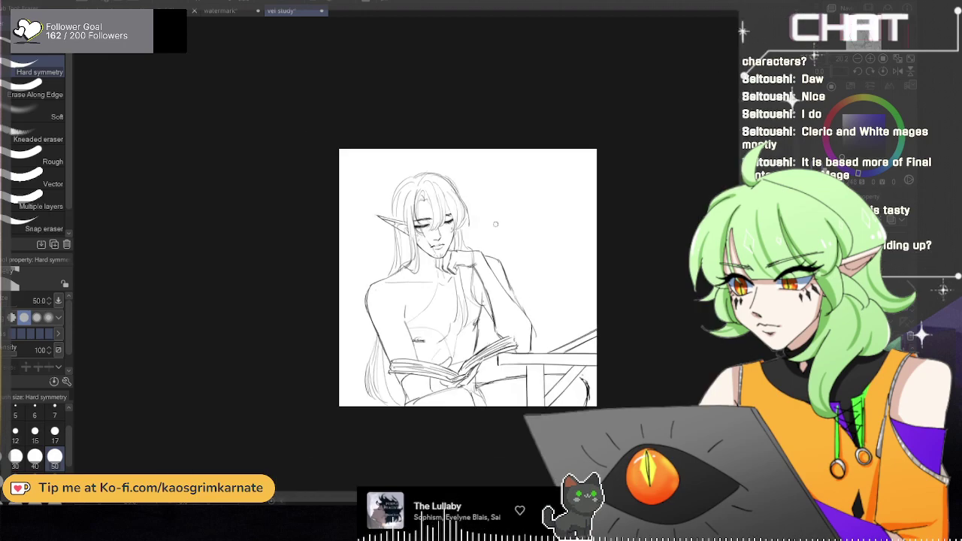
scroll(496, 223, up, 3)
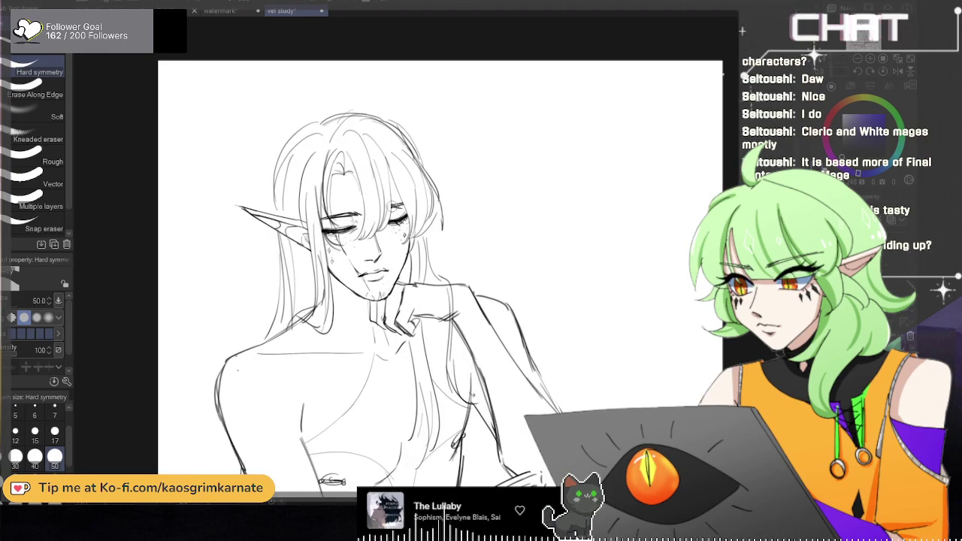
key(h)
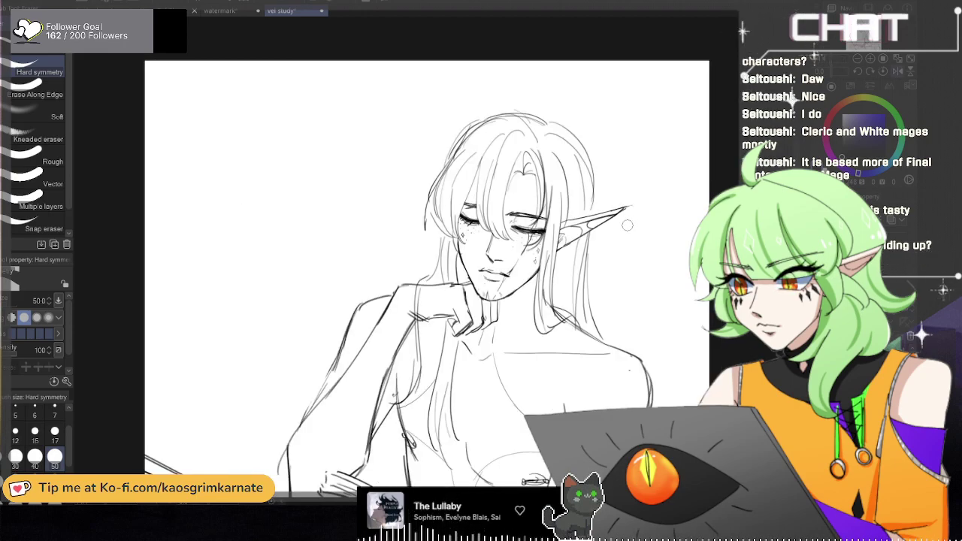
scroll(557, 236, down, 4)
key(h)
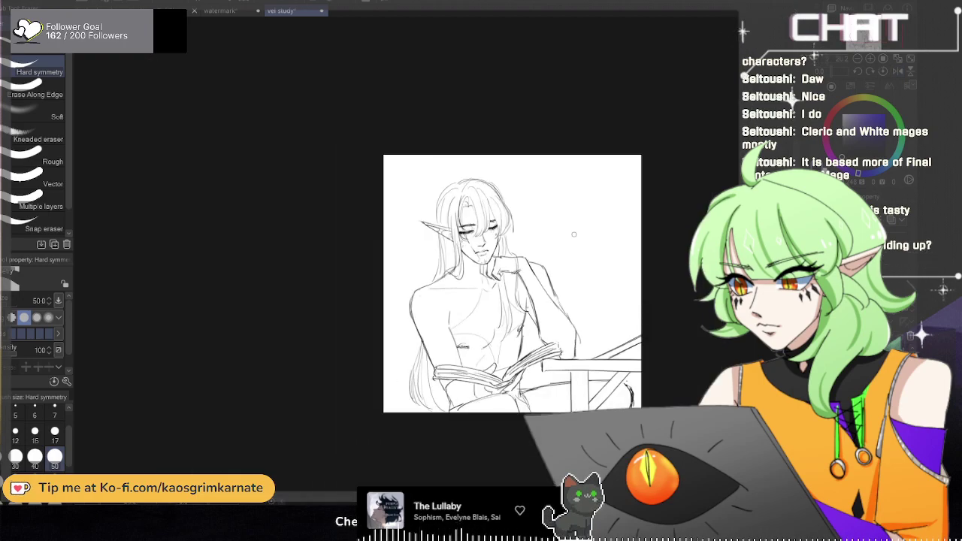
scroll(573, 235, up, 2)
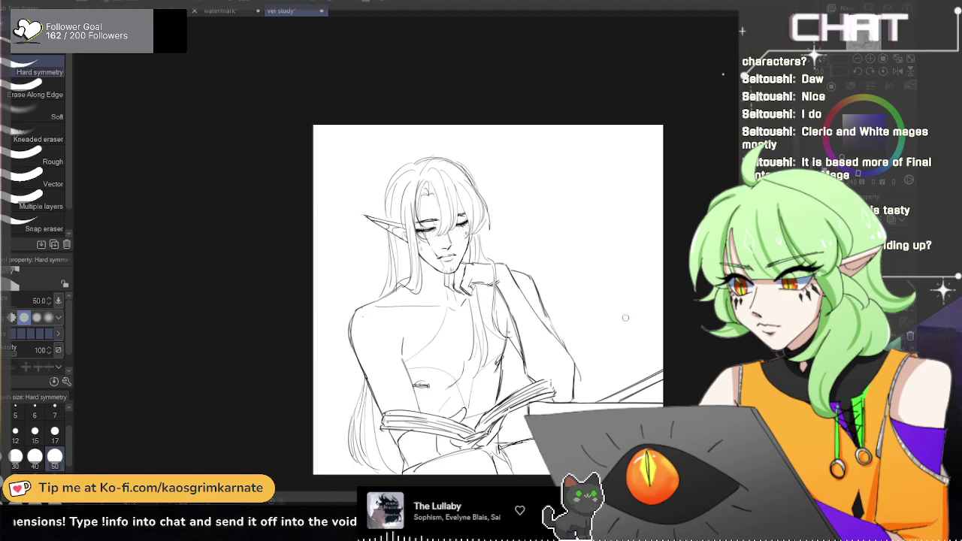
scroll(488, 301, down, 2)
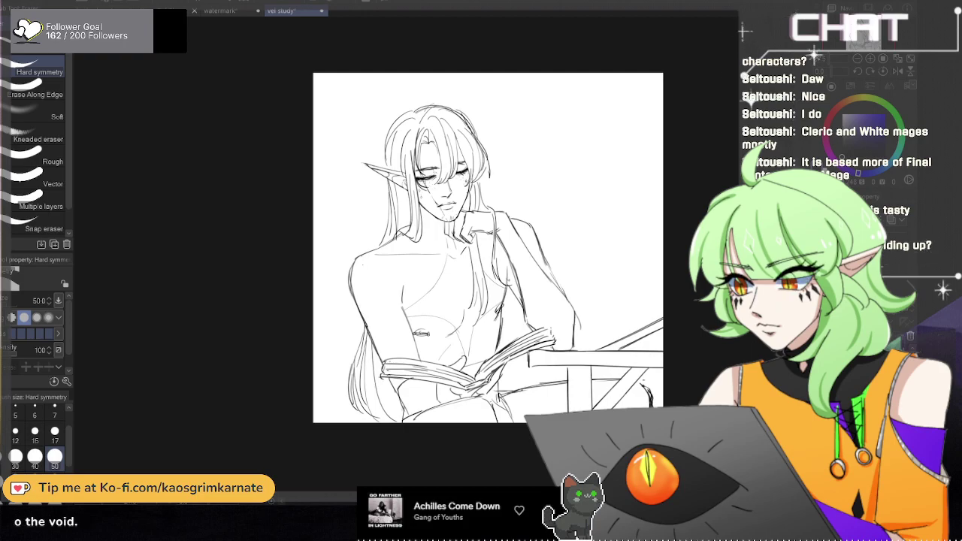
click(749, 368)
click(749, 368)
click(749, 387)
key(ctrl+y)
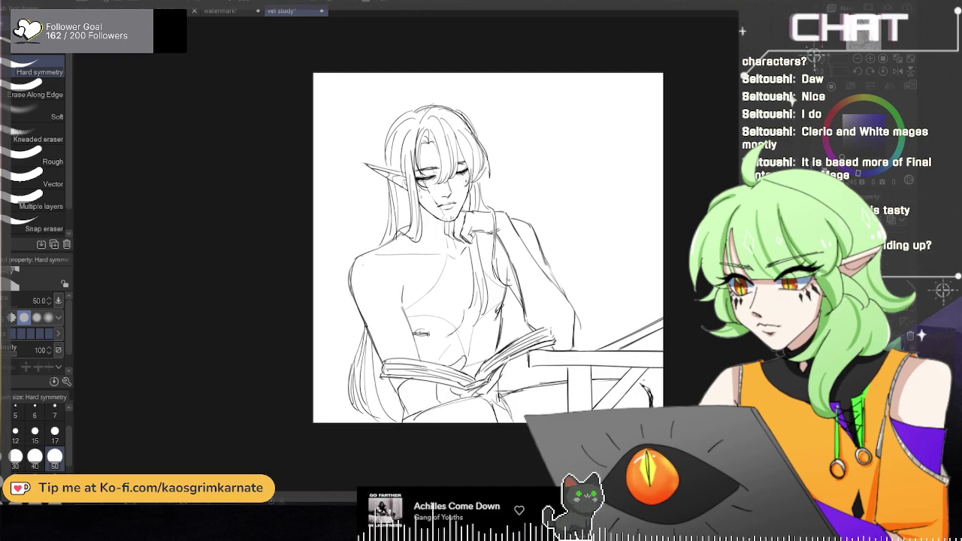
key(ctrl+z)
key(ctrl+y)
Step: Draw small diamond sparkles and freckle dots over both shoulders and the near upper arm
scroll(381, 254, up, 3)
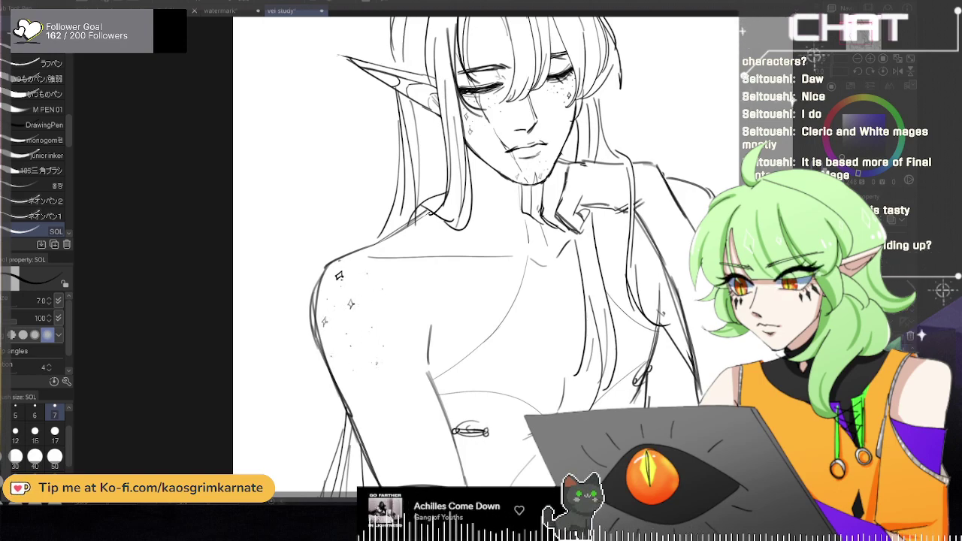
drag(354, 261, 359, 267)
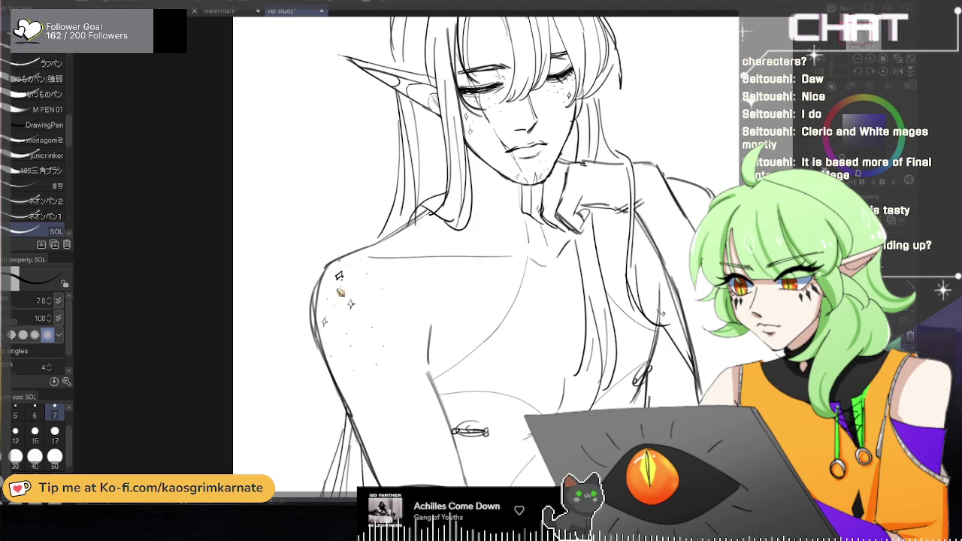
scroll(434, 319, down, 1)
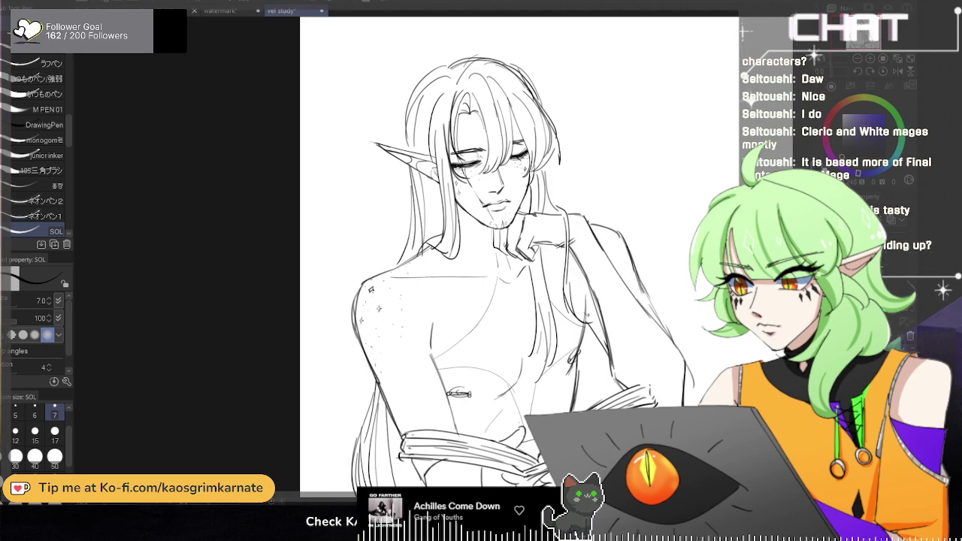
drag(394, 370, 396, 378)
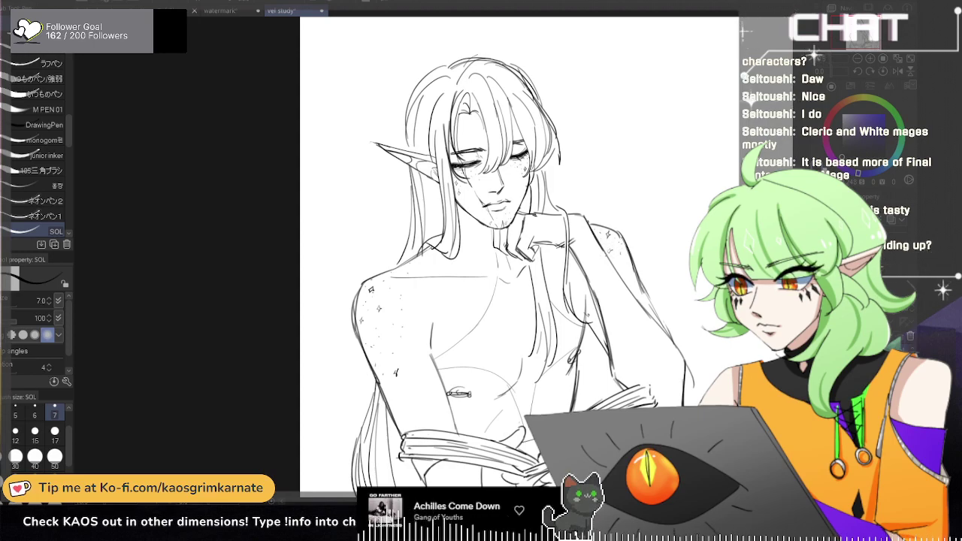
Step: Try a jagged burst outline in the empty area beside the head with the brush at size 50
scroll(623, 283, down, 1)
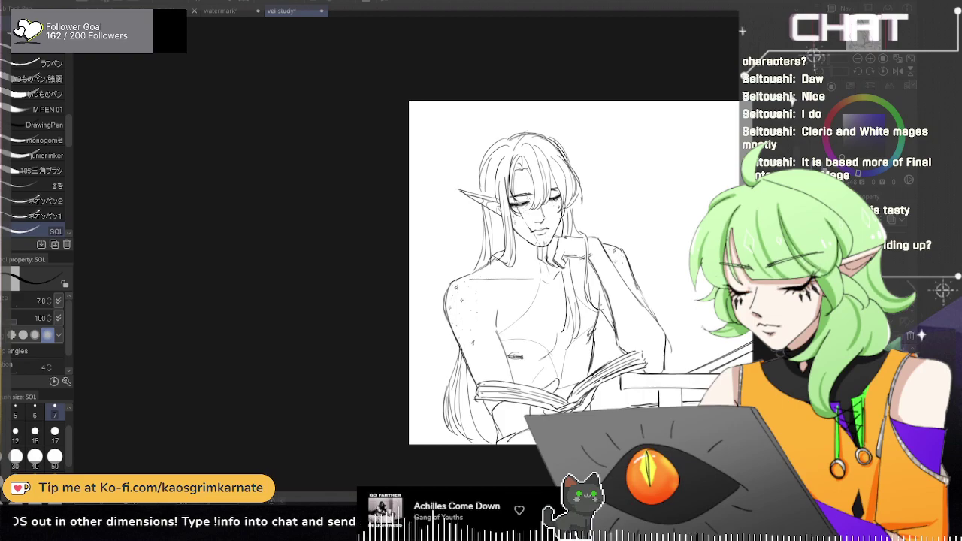
mouse_move(623, 284)
mouse_down()
mouse_move(421, 283)
mouse_move(421, 299)
mouse_up()
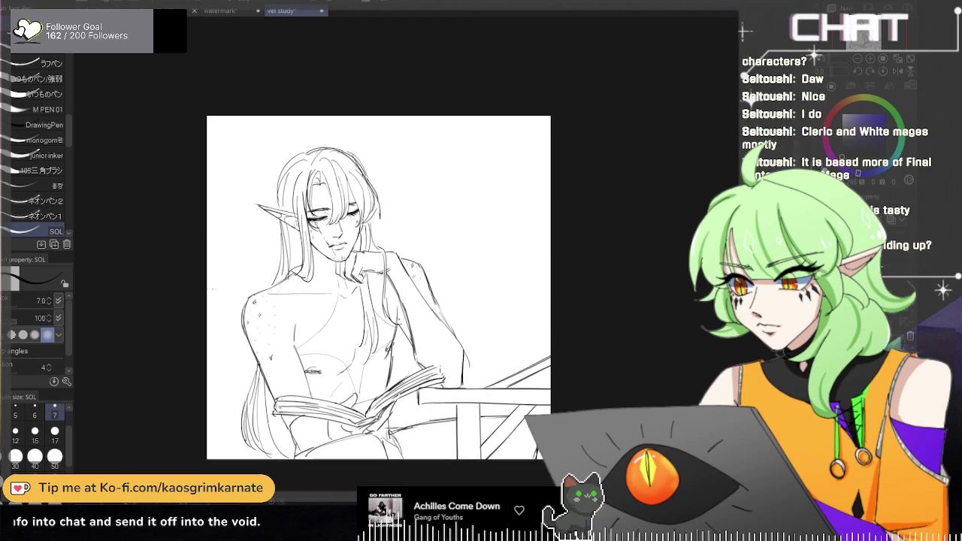
click(54, 456)
mouse_move(447, 129)
mouse_down()
mouse_move(433, 167)
mouse_move(436, 230)
mouse_up()
key(ctrl+z)
mouse_move(456, 136)
mouse_down()
mouse_move(416, 160)
mouse_move(429, 208)
mouse_move(506, 233)
mouse_up()
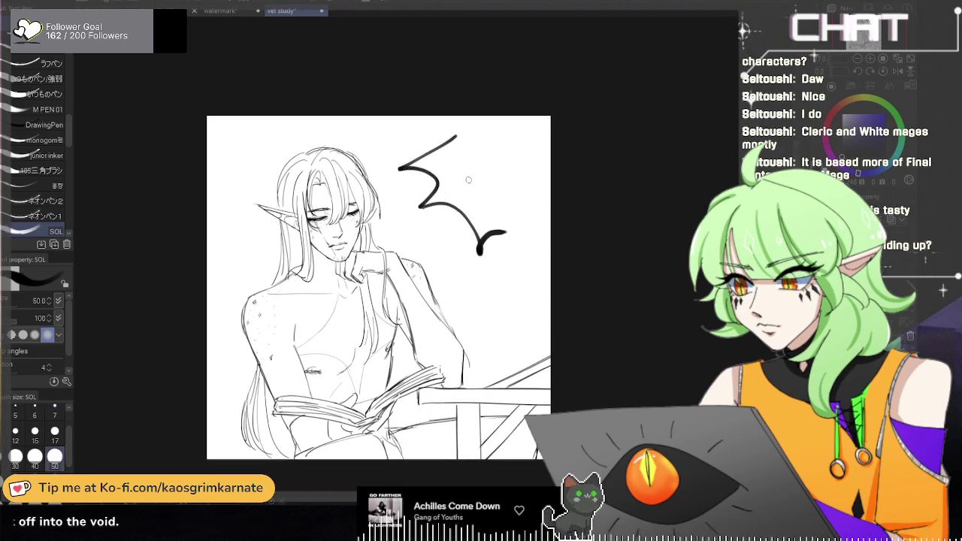
mouse_move(447, 147)
mouse_down()
mouse_move(460, 126)
mouse_move(511, 128)
mouse_move(535, 150)
mouse_up()
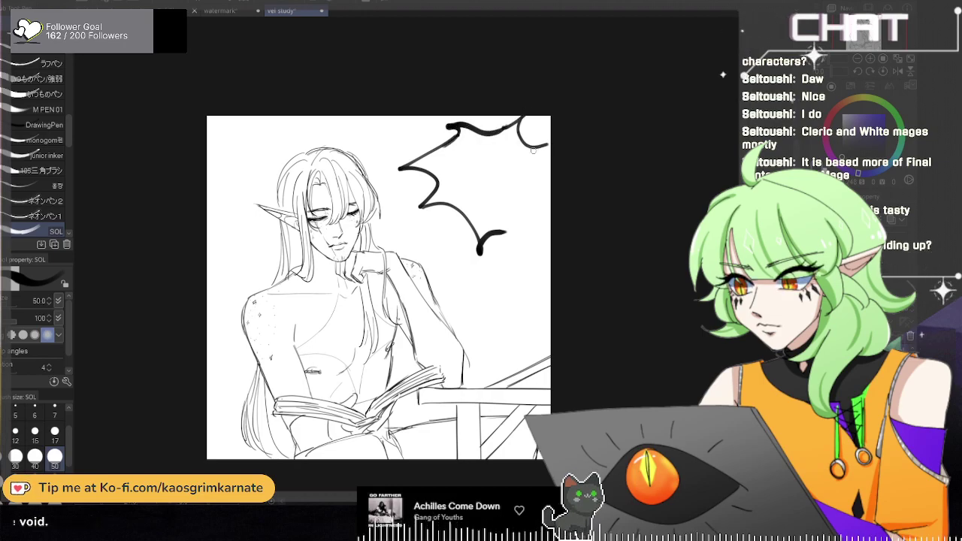
key(ctrl+z)
drag(449, 119, 458, 136)
mouse_move(506, 232)
mouse_down()
mouse_move(526, 267)
mouse_move(551, 209)
mouse_up()
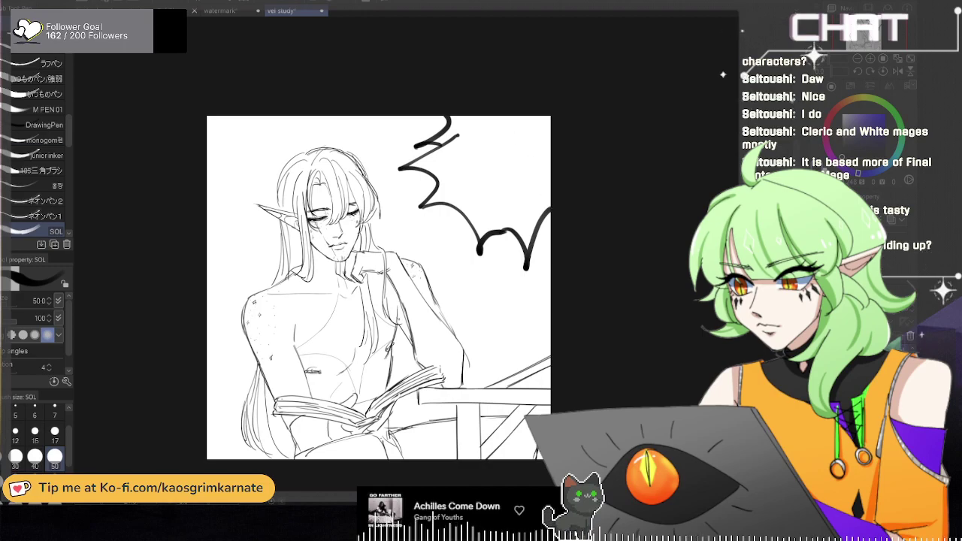
key(e)
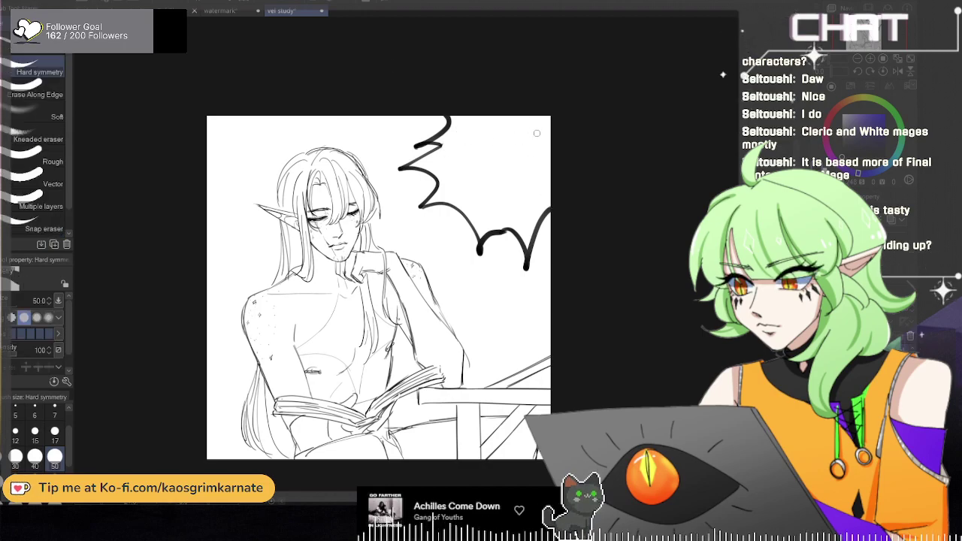
key(ctrl+z)
key(p)
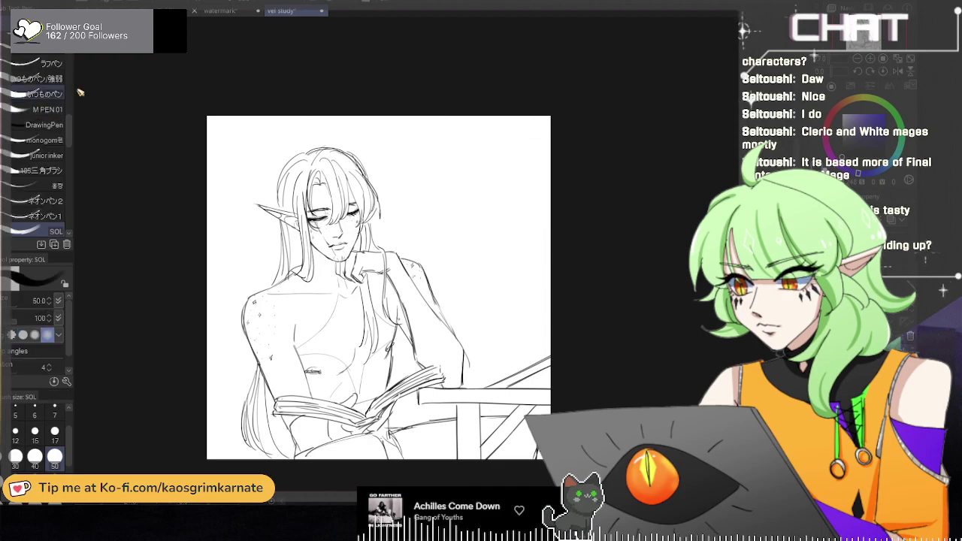
Step: Frame a rectangular panel in the canvas's upper-right corner with one vertical and one horizontal size 50 line
mouse_move(407, 104)
mouse_down()
mouse_move(414, 243)
mouse_move(569, 255)
mouse_up()
key(ctrl+z)
key(ctrl+z)
mouse_move(408, 115)
mouse_down()
mouse_move(407, 252)
mouse_move(551, 254)
mouse_up()
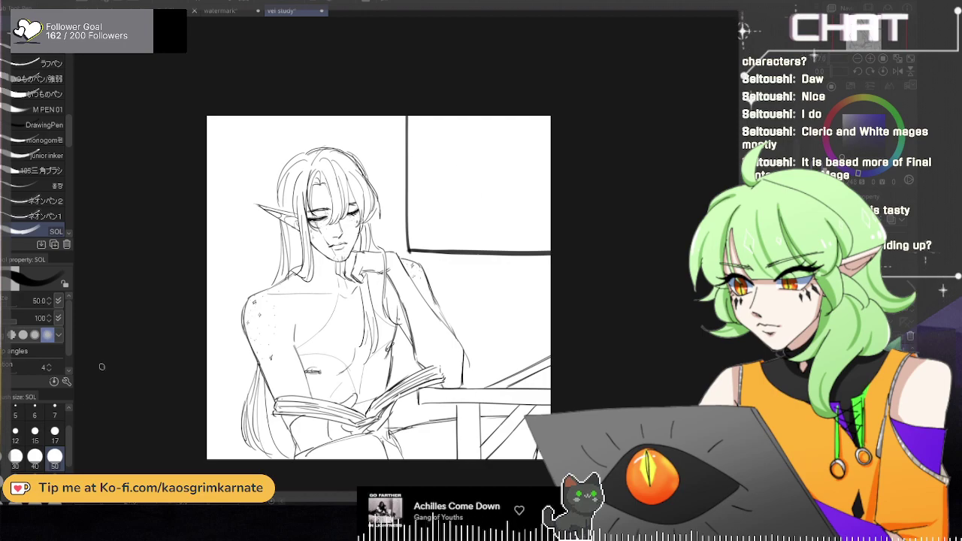
Step: Set the brush size to 17 and hand-letter "VEL'UNDAER!" across the top of the panel
click(55, 433)
scroll(428, 132, up, 2)
drag(393, 118, 415, 68)
mouse_move(419, 185)
mouse_down()
mouse_move(442, 156)
mouse_move(442, 115)
mouse_up()
mouse_move(427, 140)
mouse_down()
mouse_move(444, 135)
mouse_move(478, 164)
mouse_up()
drag(480, 105, 481, 122)
drag(489, 117, 507, 118)
mouse_move(515, 154)
mouse_down()
mouse_move(533, 110)
mouse_move(539, 155)
mouse_up()
mouse_move(538, 111)
mouse_down()
mouse_move(540, 155)
mouse_move(581, 158)
mouse_move(586, 125)
mouse_up()
mouse_move(592, 113)
mouse_down()
mouse_move(600, 155)
mouse_move(603, 112)
mouse_up()
drag(589, 135, 603, 126)
mouse_move(606, 113)
mouse_down()
mouse_move(599, 162)
mouse_move(630, 166)
mouse_up()
drag(643, 104, 638, 144)
click(636, 164)
key(ctrl+z)
drag(636, 105, 636, 144)
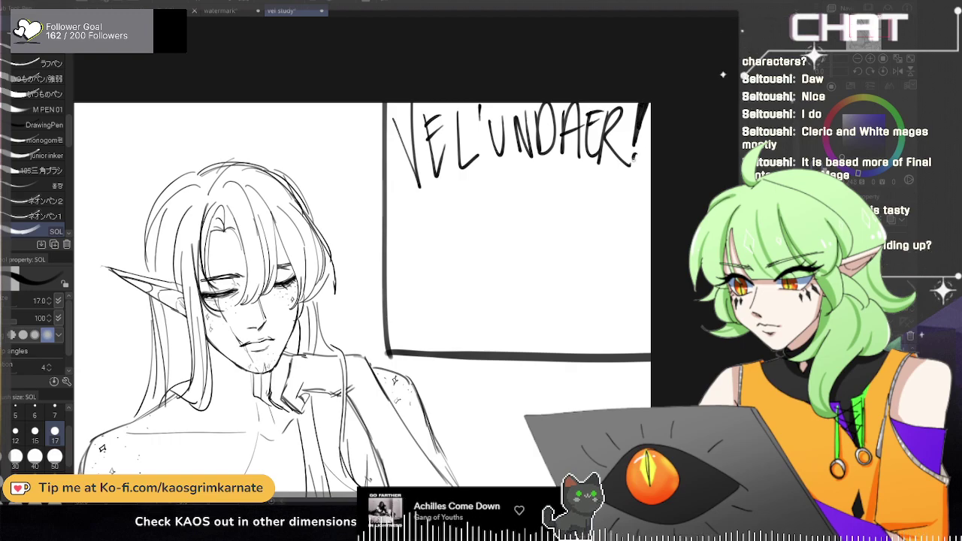
Step: Move the layer with the panel frame and lettering slightly down and toward the figure
key(k)
drag(534, 140, 507, 145)
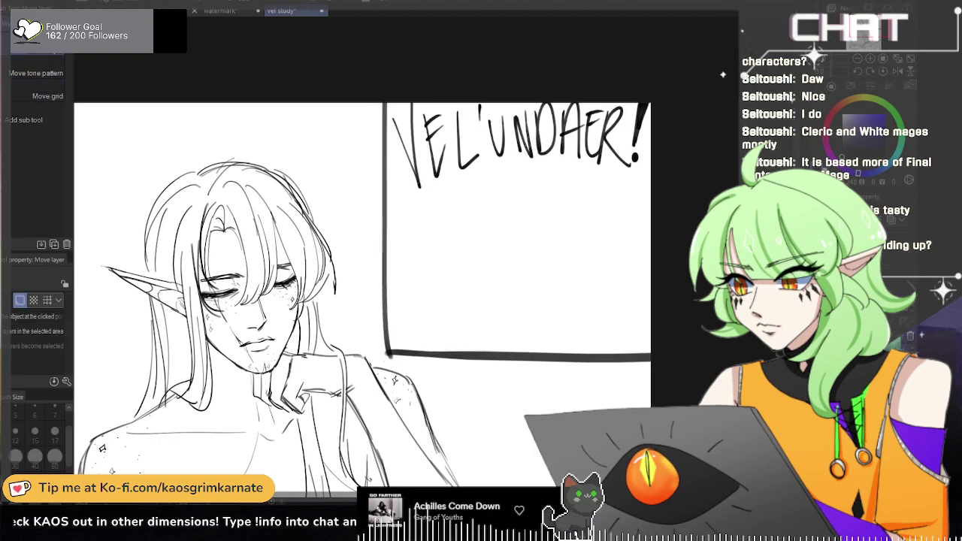
click(3, 111)
key(k)
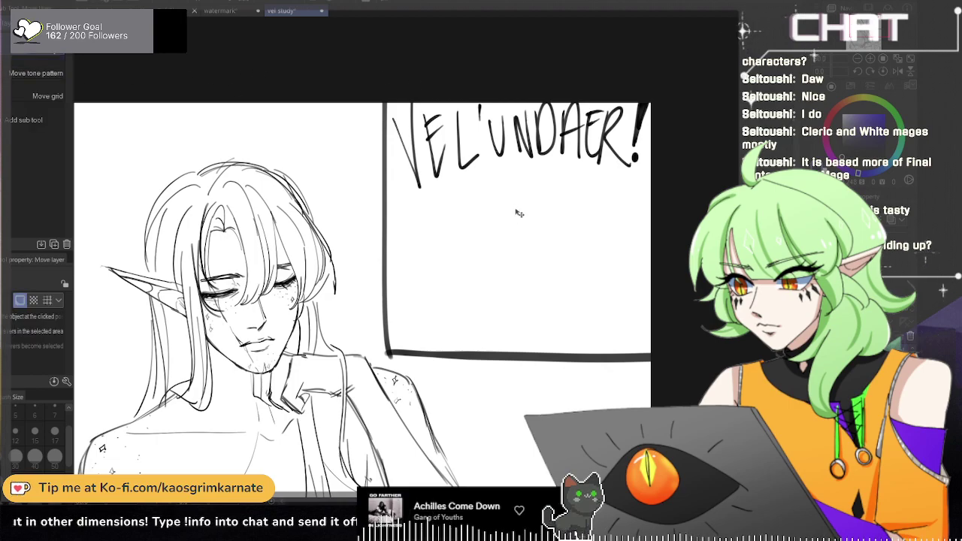
drag(516, 209, 508, 235)
key(p)
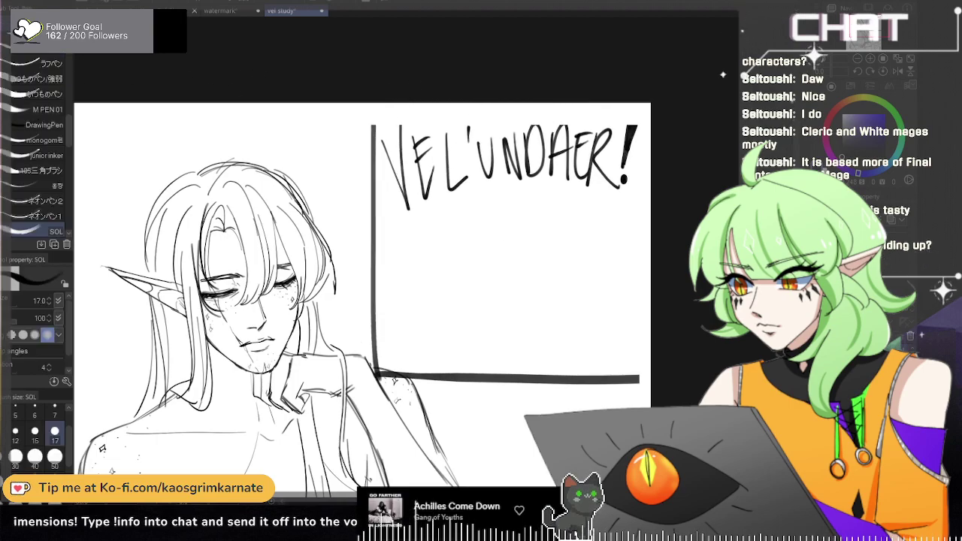
Step: Thicken the V, E and L of the lettering and extend the panel's vertical line to the canvas top
drag(379, 132, 407, 204)
key(ctrl+z)
drag(379, 134, 406, 204)
drag(401, 117, 406, 197)
drag(418, 137, 426, 194)
drag(448, 131, 452, 191)
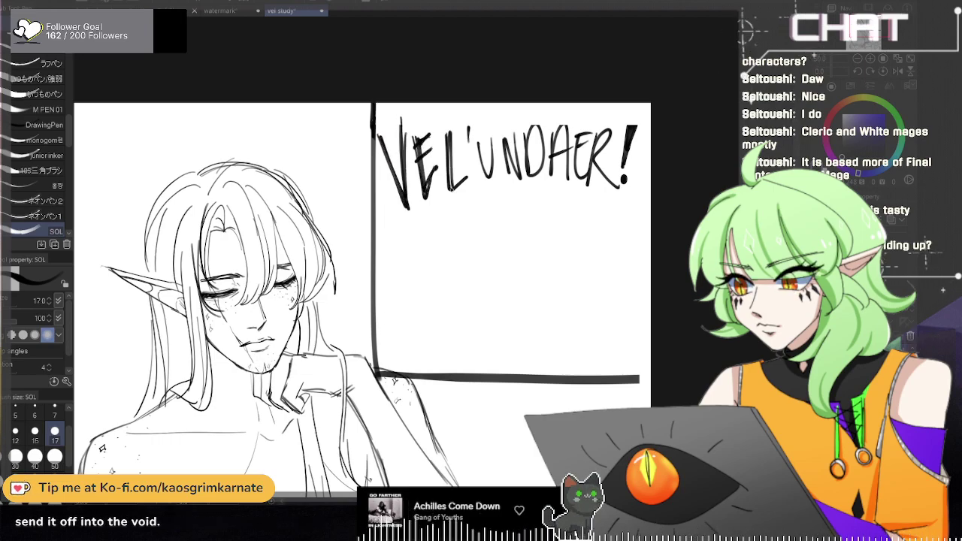
Step: Thicken the remaining letters U, N, D, A, E and R with additional strokes
mouse_move(480, 134)
mouse_down()
mouse_move(493, 154)
mouse_move(493, 133)
mouse_up()
mouse_move(482, 135)
mouse_down()
mouse_move(485, 171)
mouse_move(520, 180)
mouse_up()
drag(517, 120, 518, 173)
mouse_move(530, 124)
mouse_down()
mouse_move(530, 176)
mouse_move(569, 182)
mouse_up()
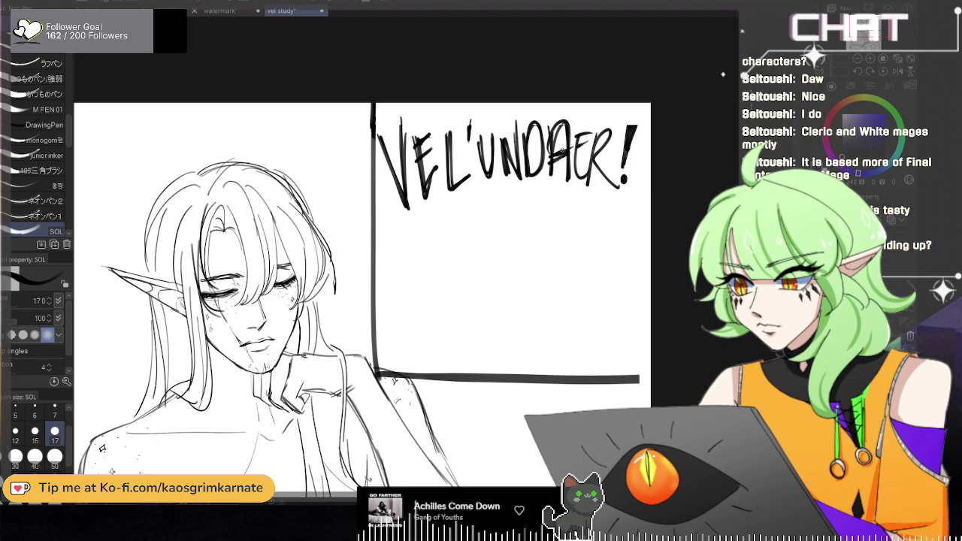
mouse_move(531, 124)
mouse_down()
mouse_move(538, 165)
mouse_move(545, 158)
mouse_move(534, 175)
mouse_up()
key(ctrl+z)
drag(575, 133, 576, 183)
mouse_move(588, 132)
mouse_down()
mouse_move(594, 192)
mouse_move(612, 165)
mouse_up()
drag(594, 162, 621, 194)
Step: Extend the panel's lower line to the canvas edge and check the whole drawing
scroll(629, 212, down, 1)
scroll(616, 305, down, 2)
scroll(635, 331, up, 2)
mouse_move(638, 330)
mouse_down()
mouse_move(628, 329)
mouse_move(639, 327)
mouse_up()
scroll(639, 329, down, 2)
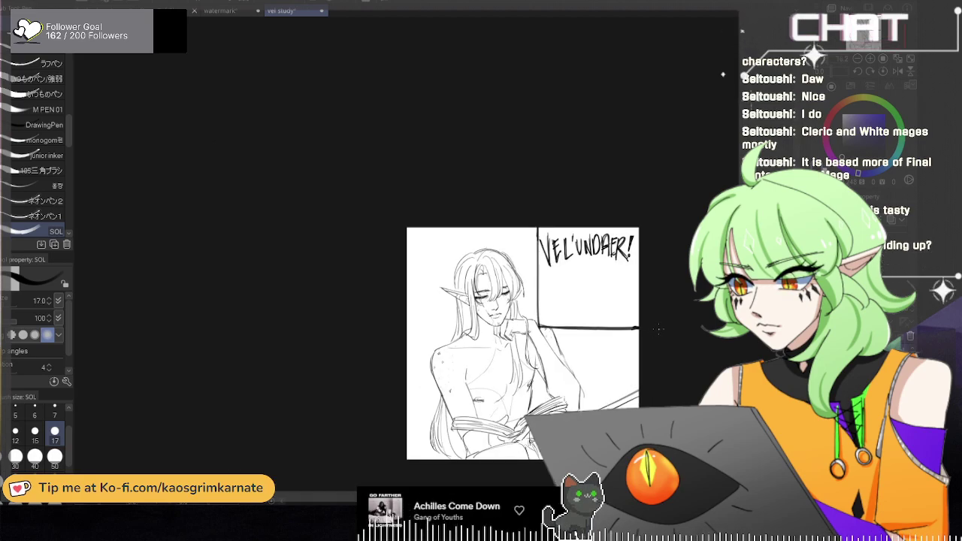
scroll(639, 333, up, 2)
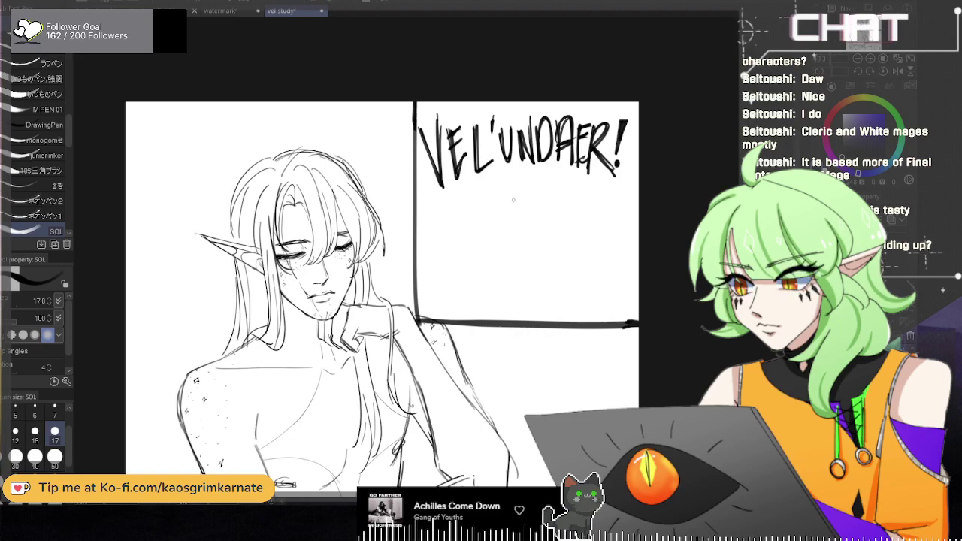
Step: Try curved face outline strokes inside the panel beneath the lettering with the size 17 brush
scroll(518, 203, up, 2)
drag(435, 224, 428, 323)
key(ctrl+z)
key(ctrl+z)
mouse_move(443, 235)
mouse_down()
mouse_move(456, 266)
mouse_move(455, 258)
mouse_up()
drag(455, 260, 489, 264)
key(ctrl+z)
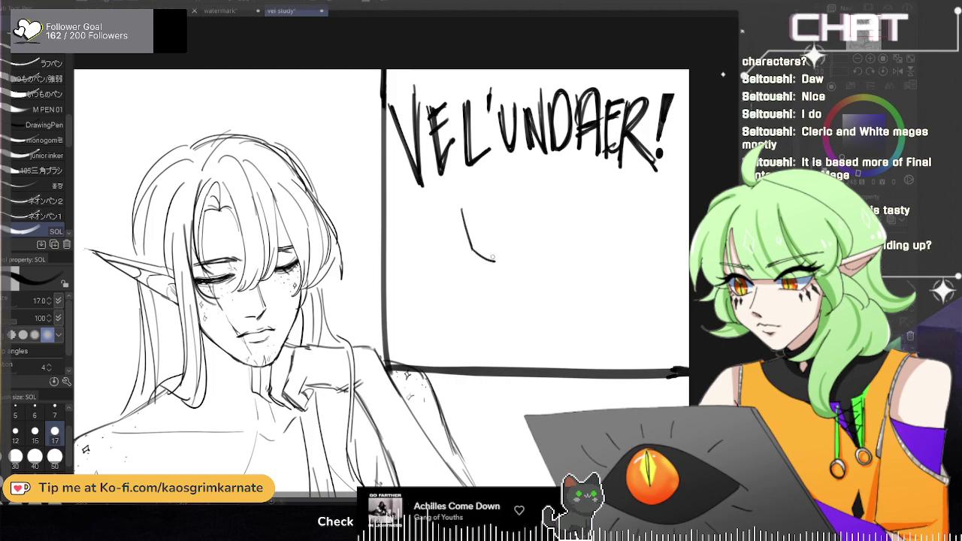
scroll(496, 252, up, 3)
key(ctrl+z)
mouse_move(397, 164)
mouse_down()
mouse_move(409, 235)
mouse_move(477, 249)
mouse_up()
drag(486, 131, 503, 207)
key(ctrl+z)
key(ctrl+z)
key(ctrl+z)
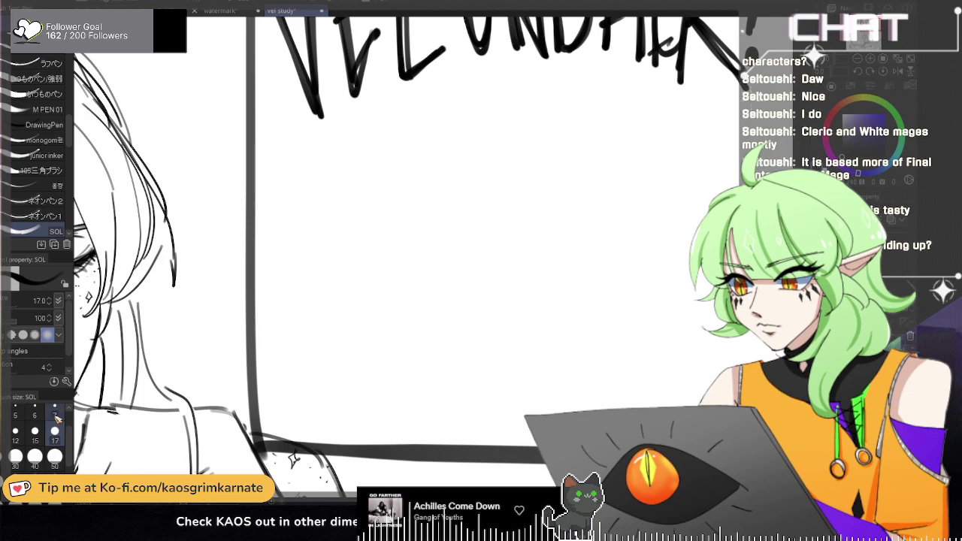
Step: Try the side and chin strokes of a small face beneath the lettering at brush sizes 7 and 10
click(55, 415)
scroll(293, 461, down, 2)
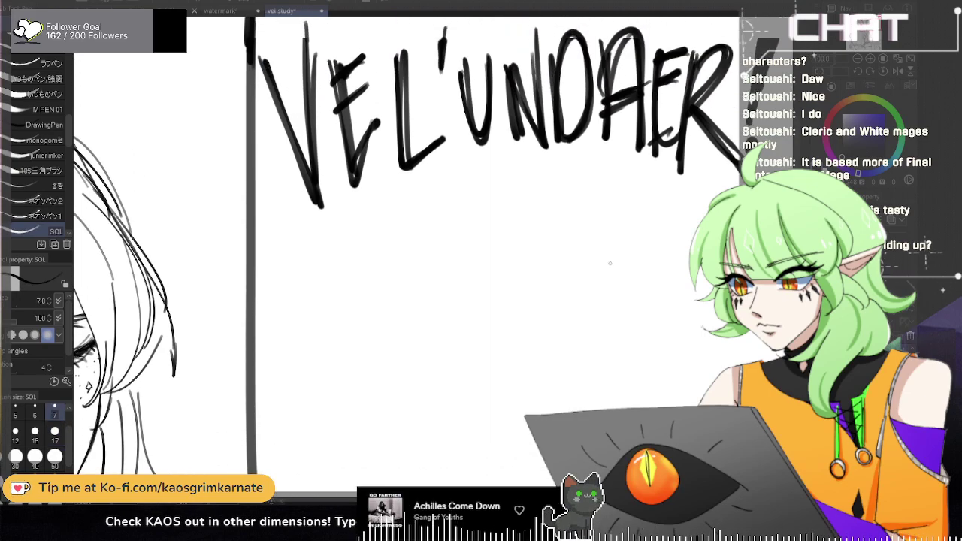
scroll(293, 460, down, 1)
drag(241, 142, 260, 233)
key(ctrl+z)
click(3, 435)
drag(291, 141, 300, 237)
key(ctrl+z)
key(ctrl+z)
key(ctrl+z)
drag(266, 136, 289, 234)
drag(290, 234, 342, 263)
key(ctrl+z)
key(ctrl+z)
key(ctrl+z)
Step: Try a wider curved jaw line with an opposite cheek stroke below the lettering, and undo it
mouse_move(266, 135)
mouse_down()
mouse_move(294, 235)
mouse_move(286, 220)
mouse_up()
mouse_move(267, 132)
mouse_down()
mouse_move(291, 224)
mouse_move(326, 253)
mouse_move(373, 257)
mouse_up()
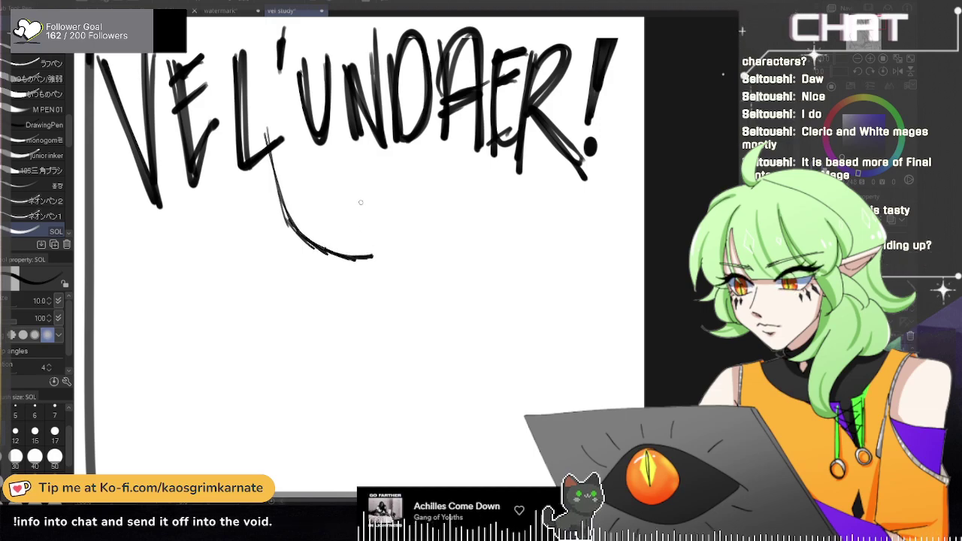
drag(420, 137, 409, 239)
scroll(403, 158, down, 3)
scroll(403, 157, up, 3)
key(ctrl+z)
key(ctrl+z)
key(ctrl+z)
key(ctrl+z)
key(ctrl+z)
key(ctrl+z)
key(ctrl+z)
key(ctrl+z)
key(ctrl+z)
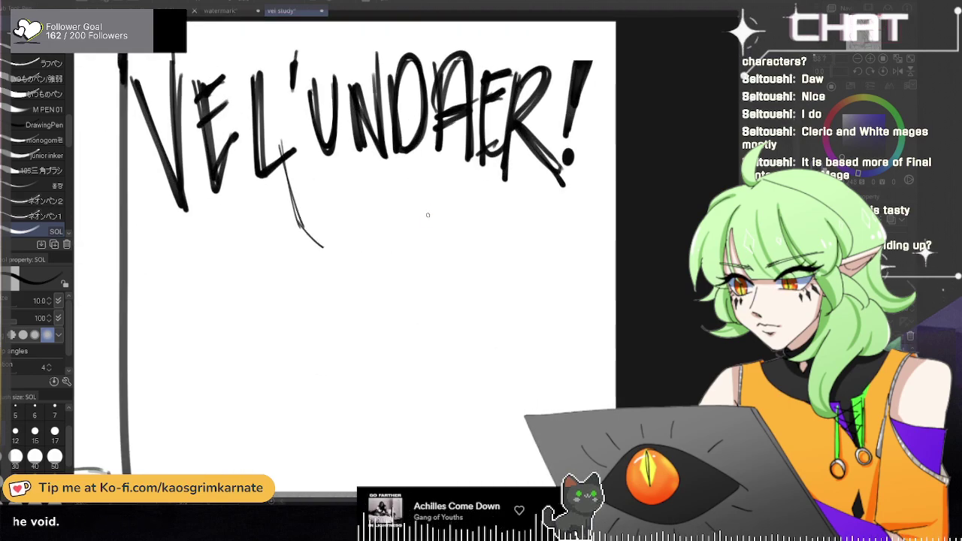
drag(324, 154, 345, 269)
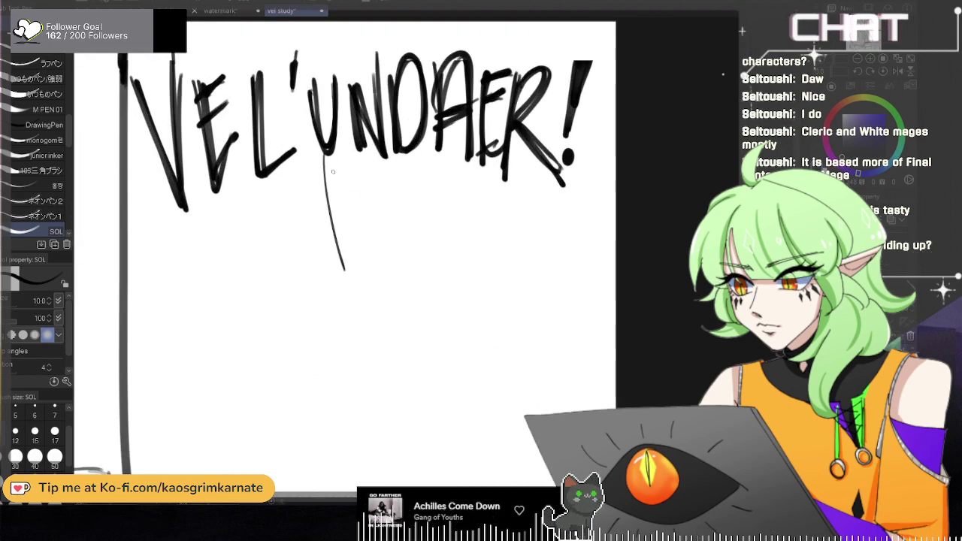
key(ctrl+z)
key(ctrl+z)
Step: Draw a rounded, U-shaped face outline beneath the middle letters with the size 10 brush and reinforce its jaw line
drag(323, 157, 381, 279)
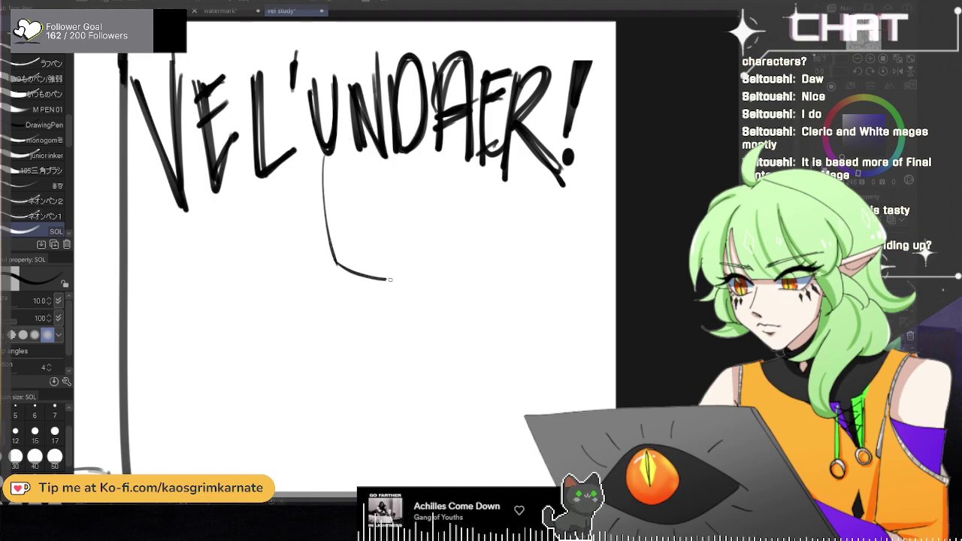
drag(445, 143, 457, 227)
key(ctrl+z)
mouse_move(323, 155)
mouse_down()
mouse_move(354, 271)
mouse_move(415, 282)
mouse_move(443, 275)
mouse_up()
drag(443, 117, 460, 232)
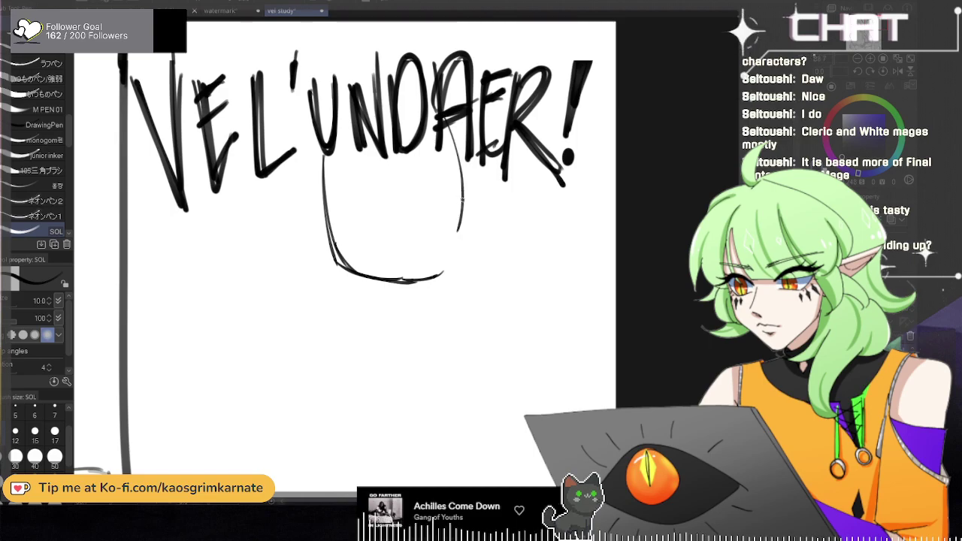
mouse_move(329, 214)
mouse_down()
mouse_move(377, 279)
mouse_move(416, 289)
mouse_move(445, 278)
mouse_up()
Step: Draw two large oval eyes with tiny dot pupils inside the small face
scroll(415, 233, up, 3)
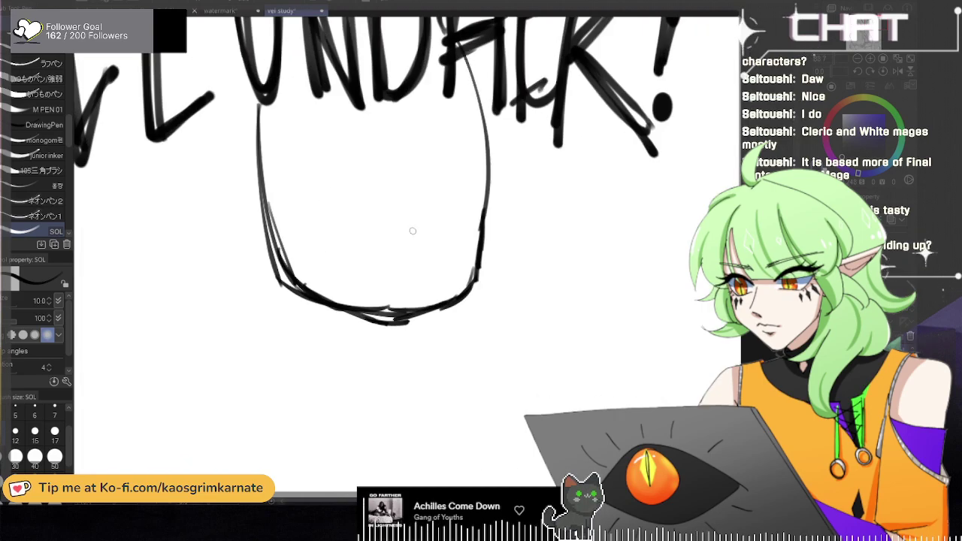
mouse_move(358, 188)
mouse_down()
mouse_move(329, 164)
mouse_move(361, 187)
mouse_up()
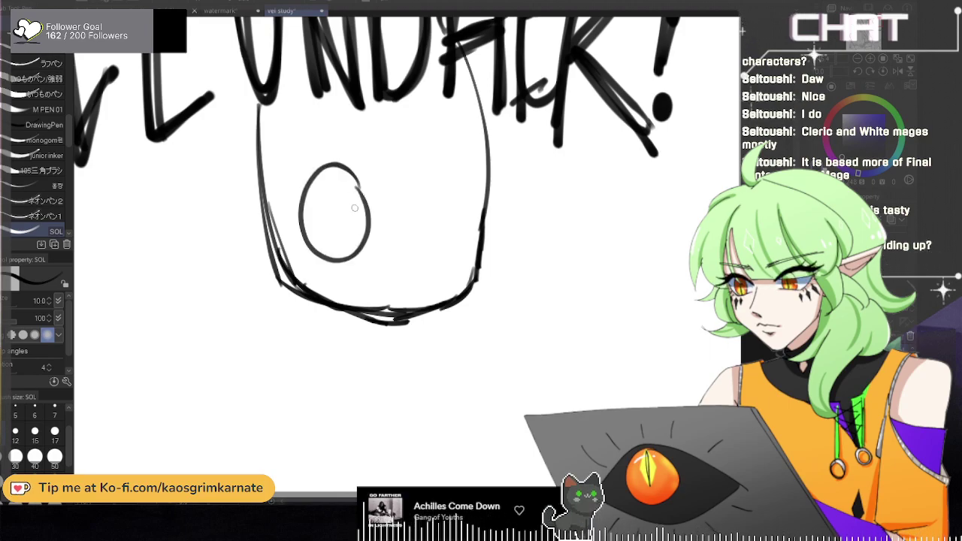
drag(451, 195, 440, 192)
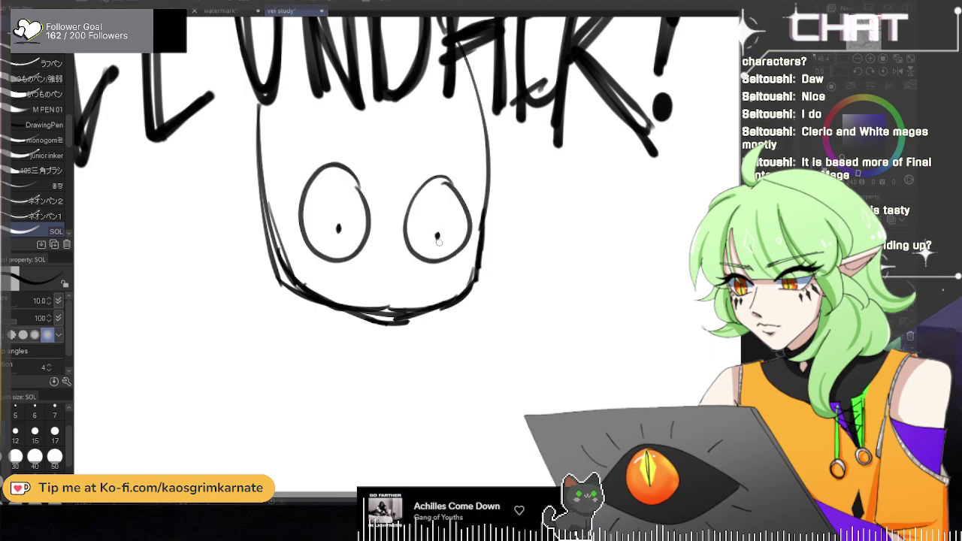
Step: Try several small mouth strokes below the eyes, undoing each one
mouse_move(369, 285)
mouse_down()
mouse_move(389, 295)
mouse_move(403, 285)
mouse_move(374, 283)
mouse_move(409, 280)
mouse_move(379, 280)
mouse_move(389, 282)
mouse_up()
key(ctrl+z)
key(ctrl+z)
key(ctrl+z)
key(ctrl+z)
mouse_move(400, 284)
mouse_down()
mouse_move(410, 282)
mouse_move(388, 286)
mouse_move(421, 270)
mouse_up()
key(ctrl+z)
key(ctrl+z)
key(ctrl+z)
key(ctrl+z)
key(ctrl+z)
key(ctrl+z)
Step: Add a tiny short dash between and below the eyes, near the chin of the small face
scroll(459, 258, down, 2)
key(ctrl+plus)
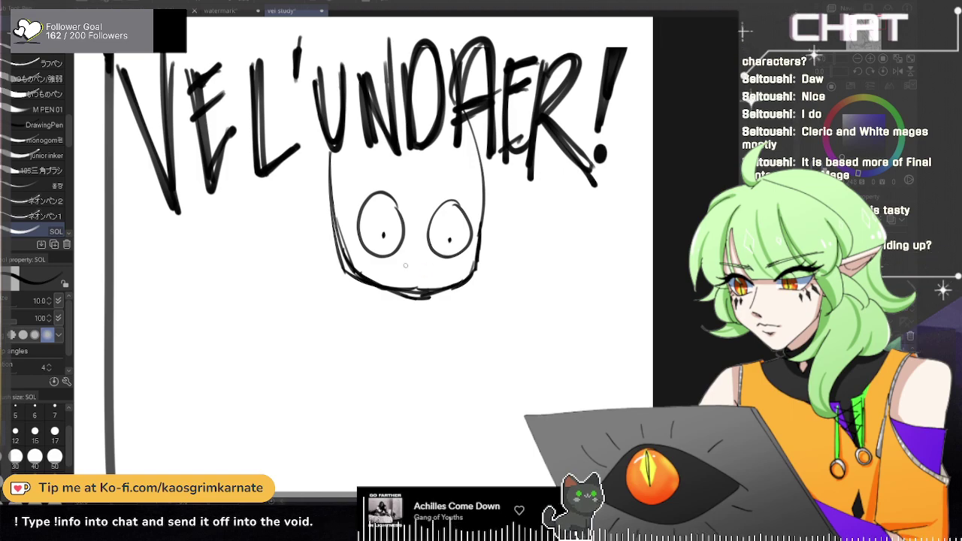
key(ctrl+z)
drag(410, 269, 419, 268)
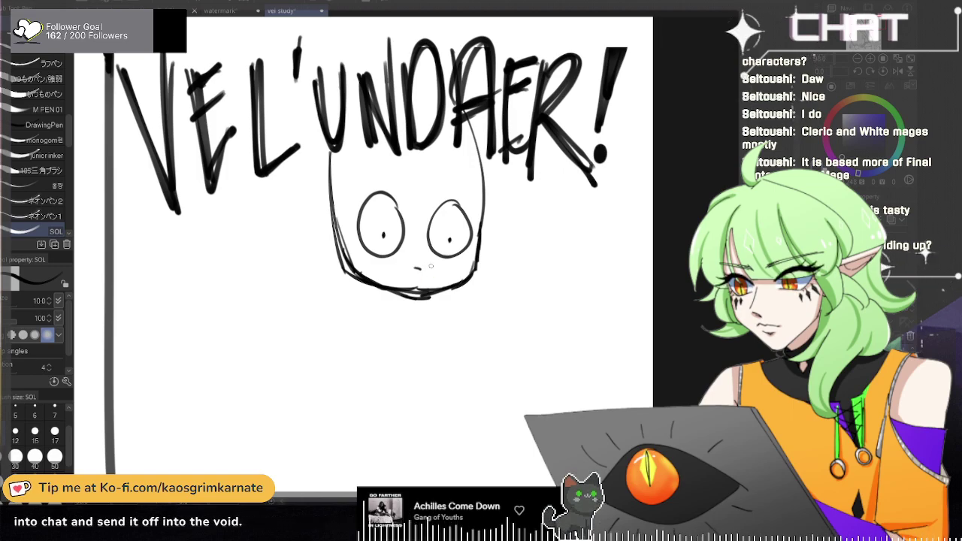
Step: Add a long pointed ear to each side of the small face and erase the upper sides of its outline
drag(328, 156, 339, 251)
drag(485, 223, 478, 264)
key(e)
drag(336, 144, 333, 180)
drag(461, 119, 486, 188)
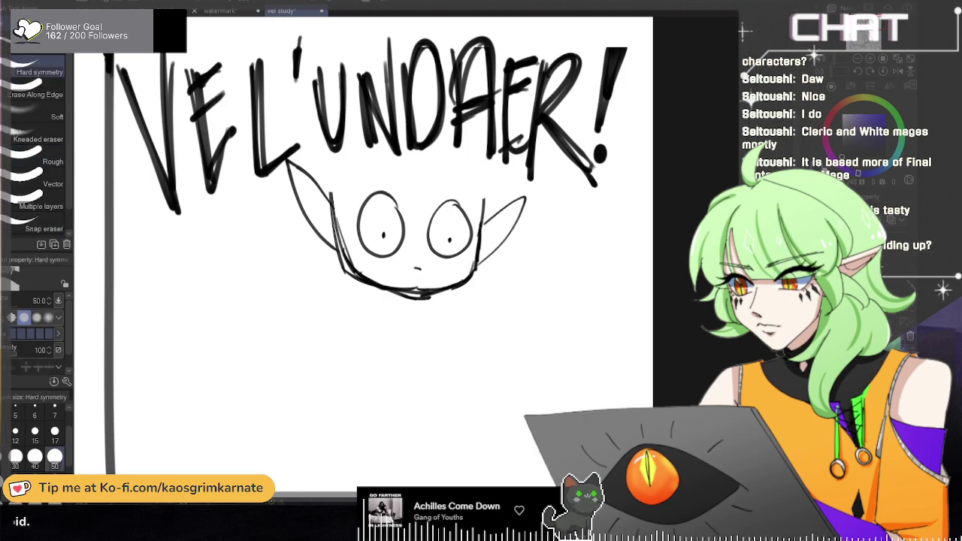
Step: Add cheek freckles and a scar line through the left eye, and clean up the thick left jaw line with the eraser
key(p)
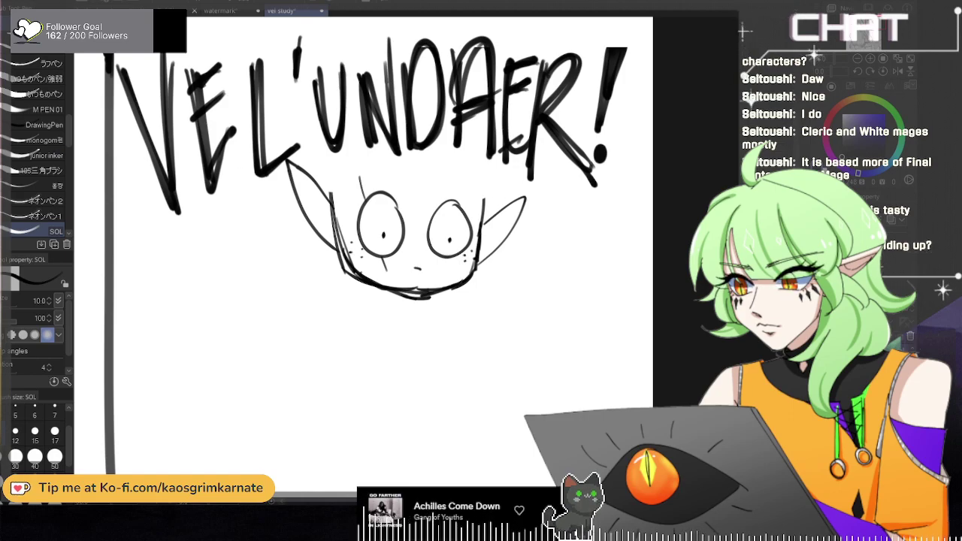
key(e)
mouse_move(331, 193)
mouse_down()
mouse_move(351, 280)
mouse_move(414, 295)
mouse_move(456, 282)
mouse_move(434, 298)
mouse_up()
click(2, 124)
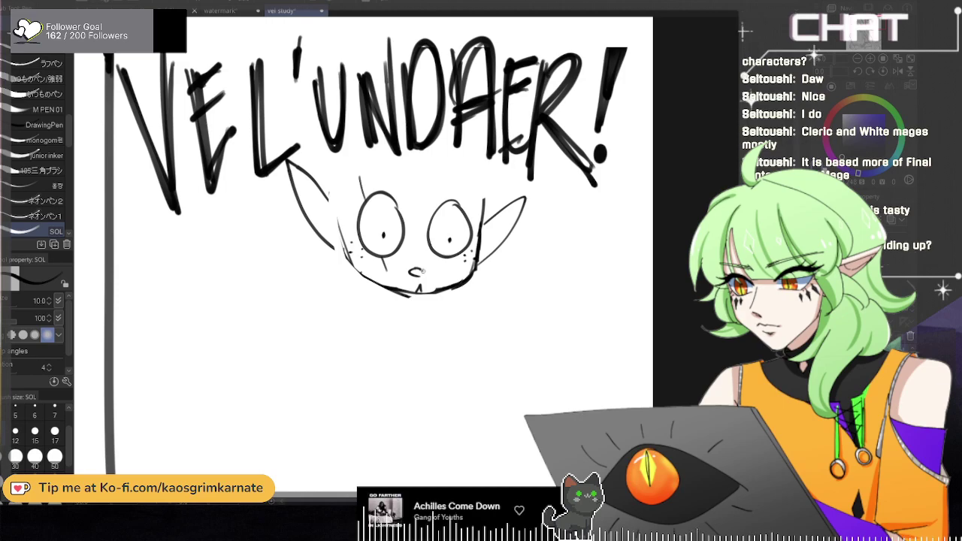
Step: Erase the small looped mouth mark above the chin of the small face
key(e)
mouse_move(411, 269)
mouse_down()
mouse_move(428, 273)
mouse_move(424, 299)
mouse_up()
key(p)
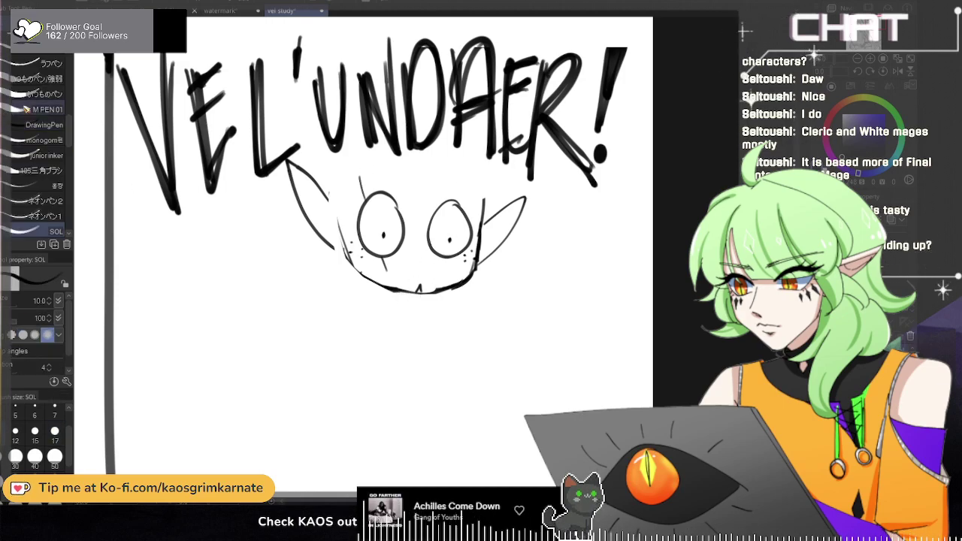
Step: Redraw the left side of the face outline and add inner fold lines to both pointed ears
drag(330, 188, 342, 253)
drag(296, 175, 343, 227)
drag(486, 230, 518, 210)
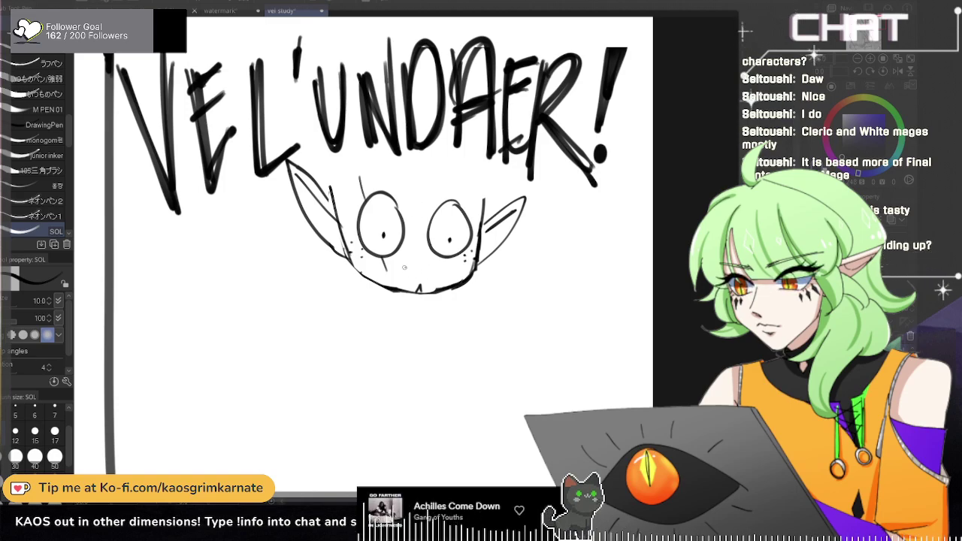
Step: Draw a short, flat mouth line between the eyes and the chin
mouse_move(398, 269)
mouse_down()
mouse_move(449, 272)
mouse_move(433, 271)
mouse_move(439, 281)
mouse_up()
key(ctrl+z)
scroll(424, 269, up, 2)
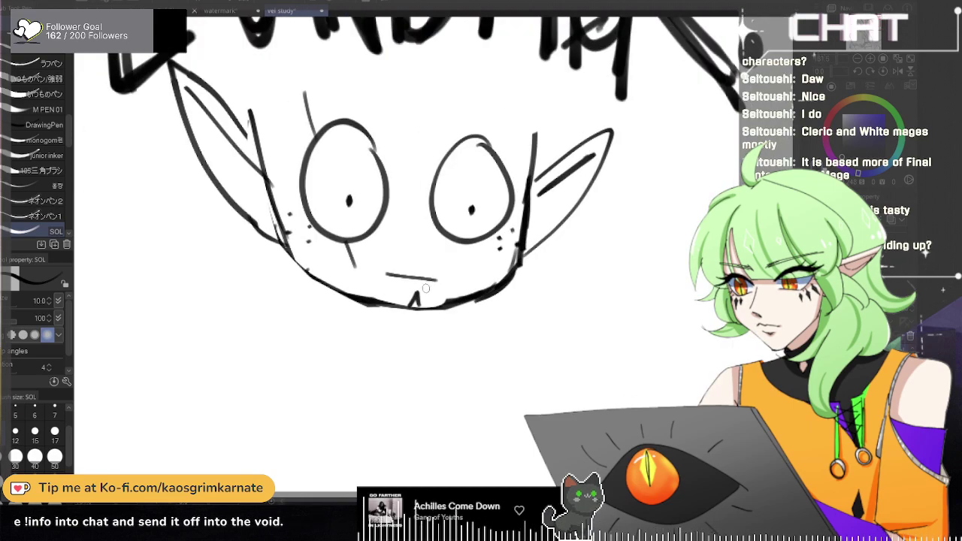
Step: Draw a short, flat eyebrow above each eye of the small face, undoing the strokes that miss
drag(314, 114, 395, 94)
key(ctrl+z)
drag(318, 95, 392, 87)
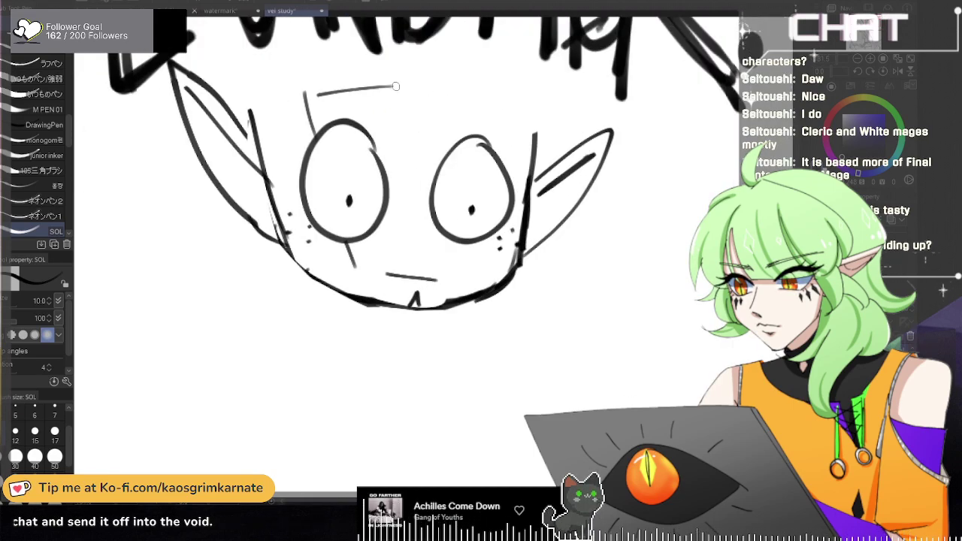
key(ctrl+z)
drag(319, 94, 374, 97)
drag(443, 107, 488, 107)
scroll(488, 107, down, 3)
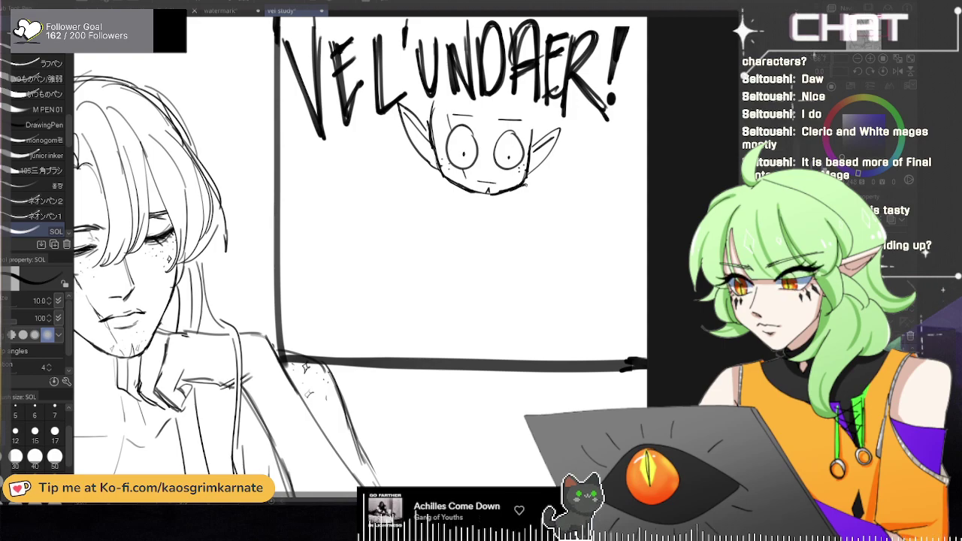
Step: Tidy the jaw and extend both sides of the small head upward to the lettering
drag(496, 194, 524, 184)
key(e)
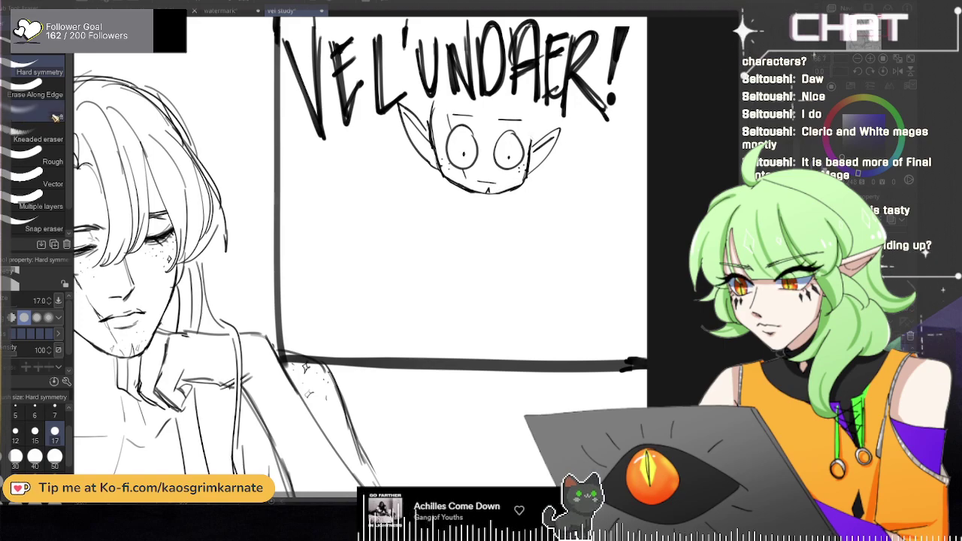
key(p)
drag(534, 119, 521, 185)
key(ctrl+z)
drag(447, 93, 432, 143)
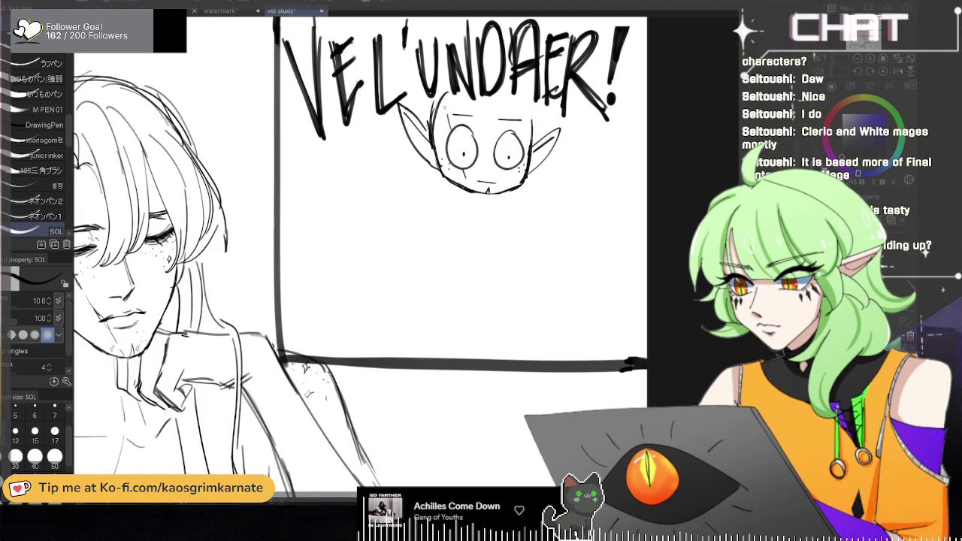
drag(524, 96, 533, 134)
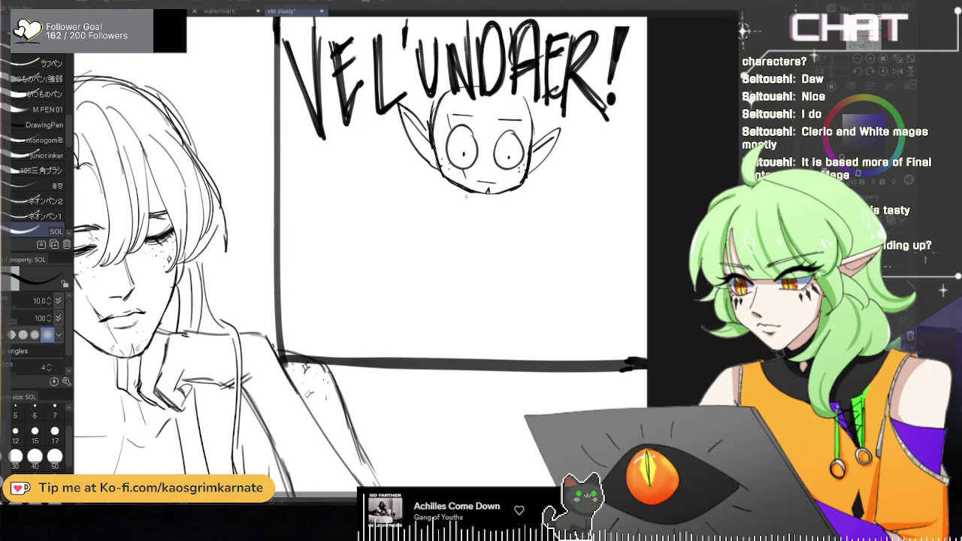
Step: Try several short neck and hand strokes beneath the jaw, undoing each one
key(ctrl+z)
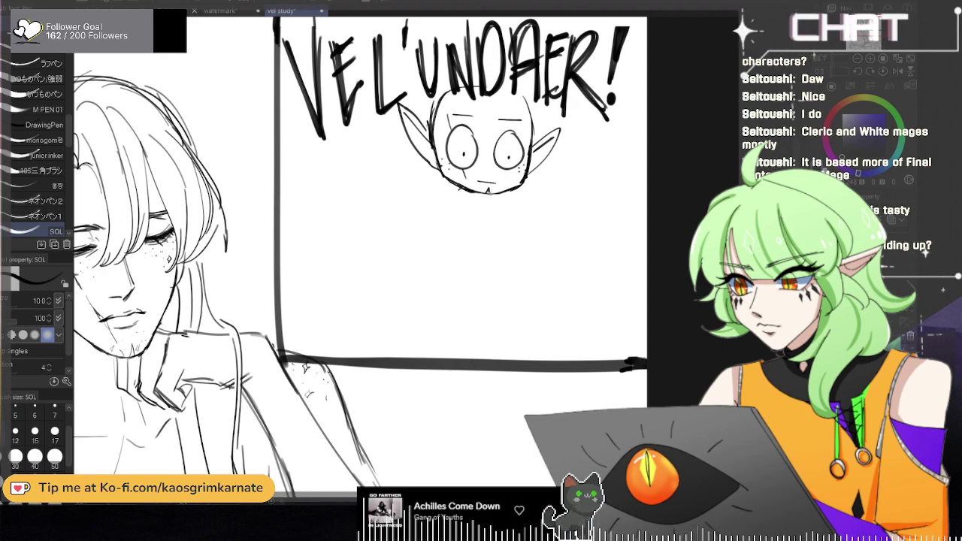
key(ctrl+z)
drag(491, 196, 523, 208)
key(ctrl+z)
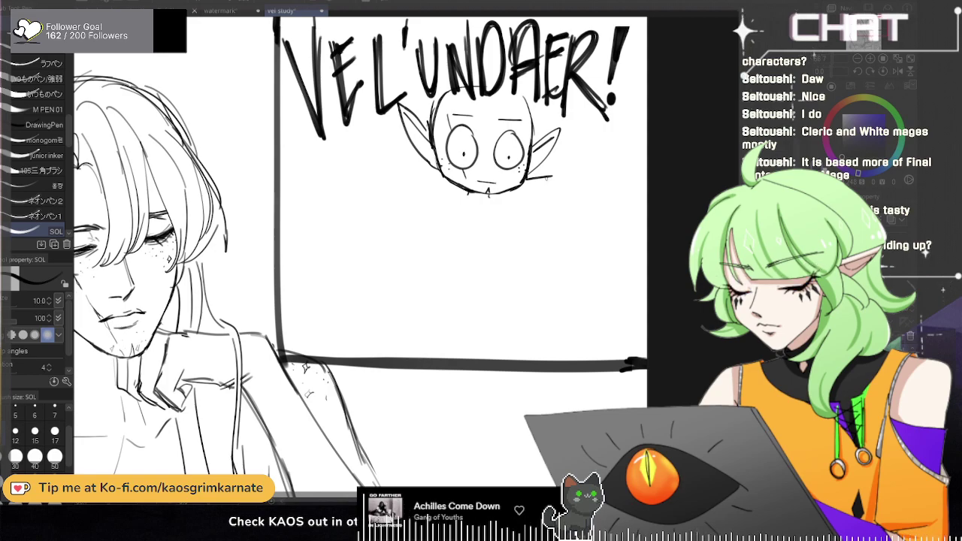
drag(524, 184, 546, 187)
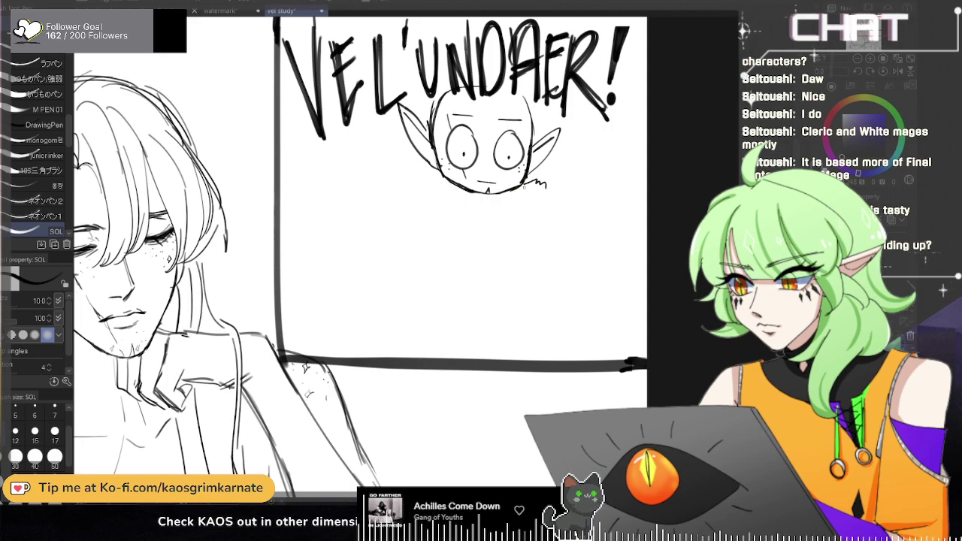
key(ctrl+z)
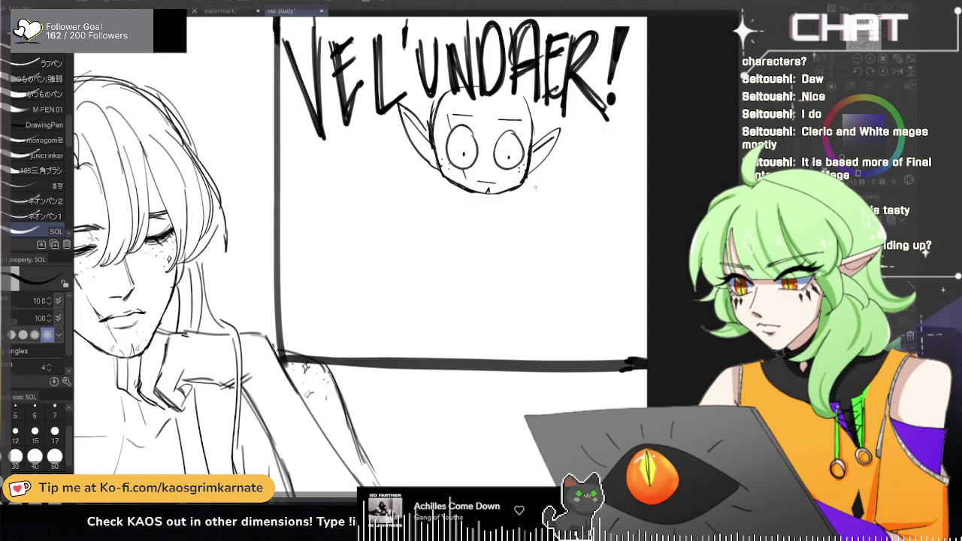
Step: Sketch a raised hand with fingers below the right ear and a forearm running down to the elbow
drag(552, 163, 555, 180)
key(ctrl+z)
key(ctrl+z)
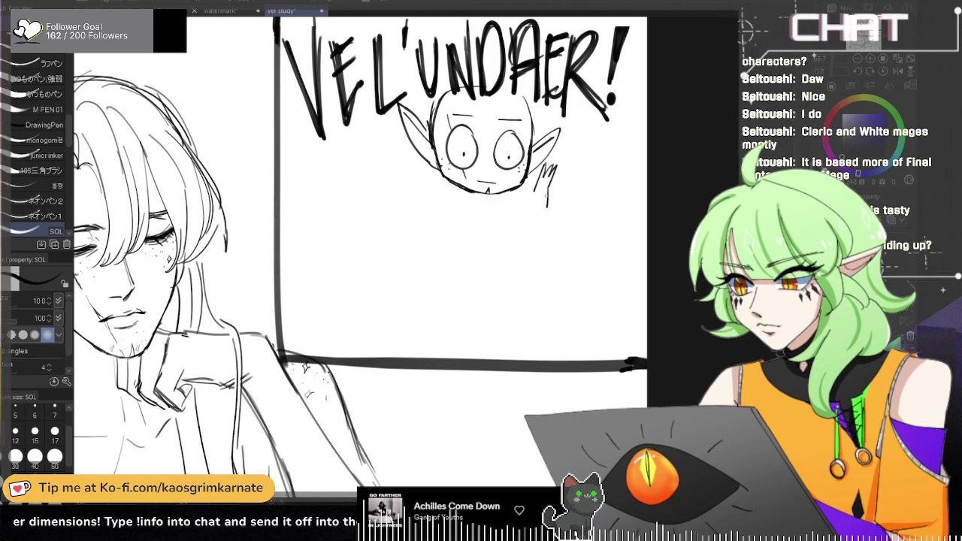
drag(535, 187, 550, 219)
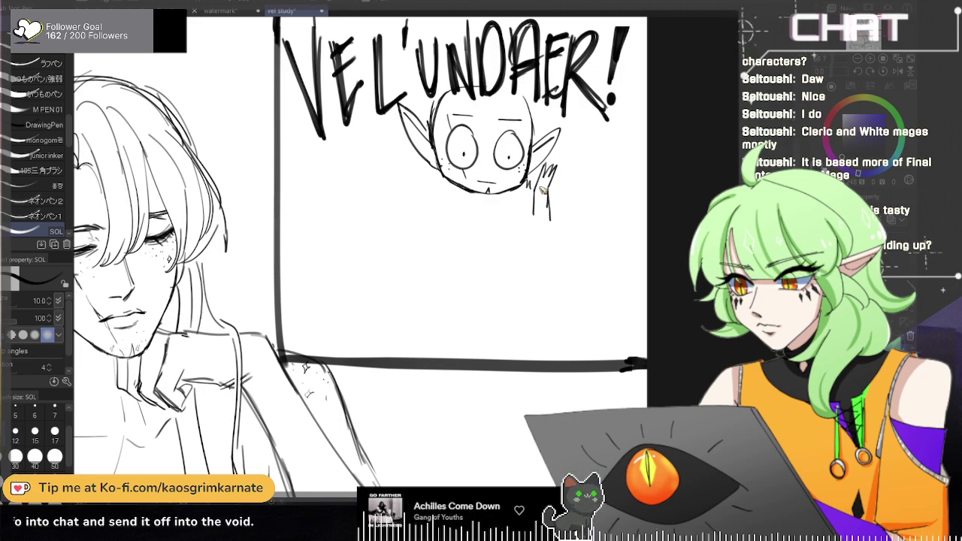
drag(550, 218, 553, 242)
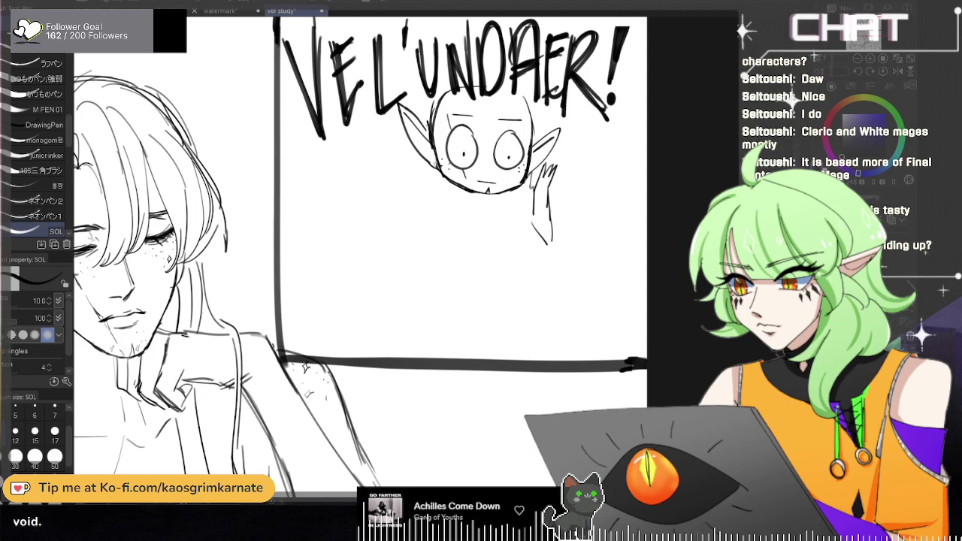
key(ctrl+z)
Step: Draw small raised fingertips below the left ear, undoing the surplus strokes
mouse_move(442, 180)
mouse_down()
mouse_move(426, 158)
mouse_move(425, 186)
mouse_up()
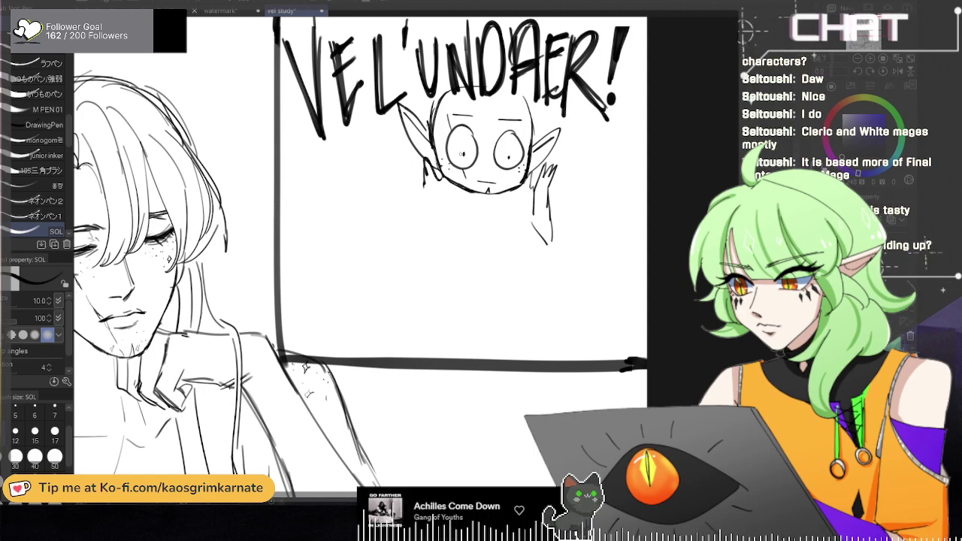
key(ctrl+z)
key(ctrl+z)
key(ctrl+z)
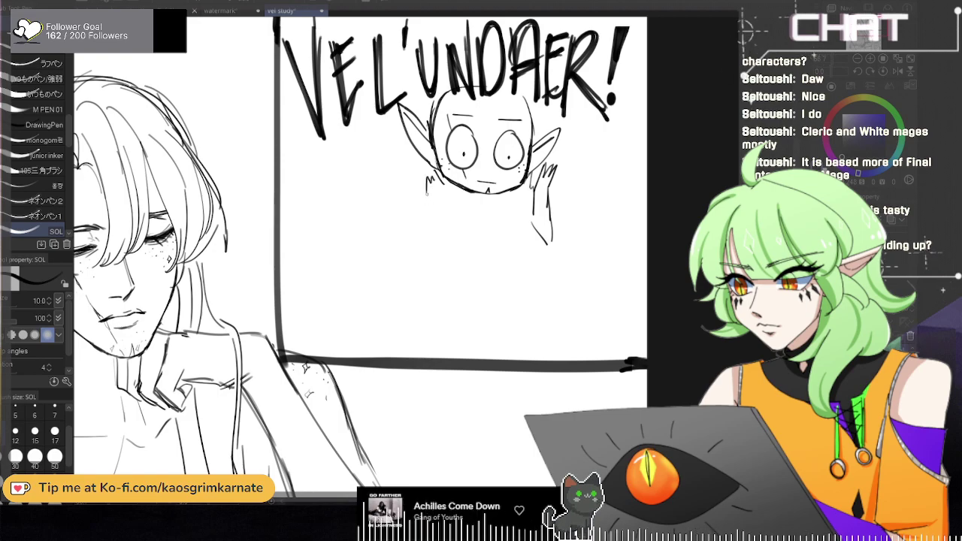
key(ctrl+z)
Step: Sketch a bent arm with a small hand below the chin and an angular, book-like shape beside it
mouse_move(429, 191)
mouse_down()
mouse_move(400, 215)
mouse_move(413, 238)
mouse_up()
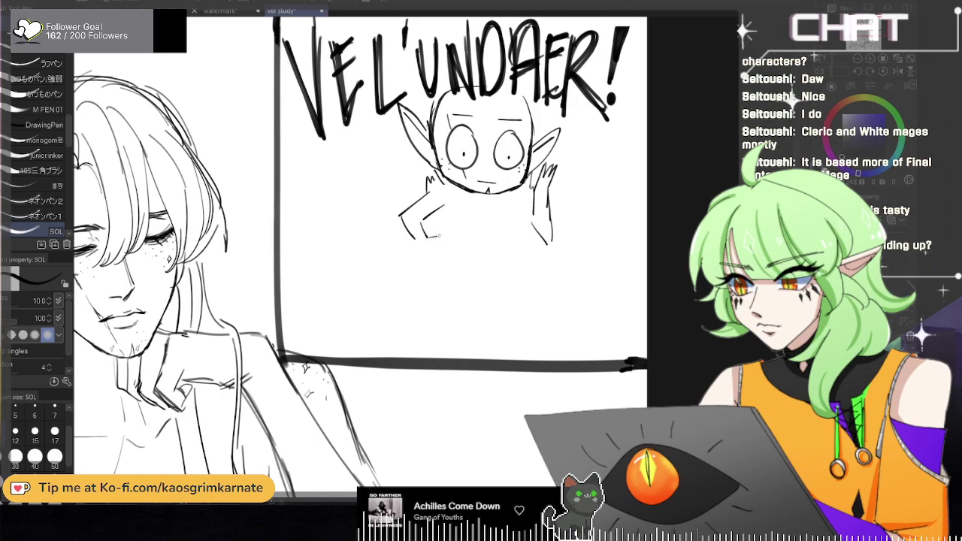
mouse_move(439, 204)
mouse_down()
mouse_move(415, 225)
mouse_move(432, 218)
mouse_up()
key(ctrl+z)
key(ctrl+z)
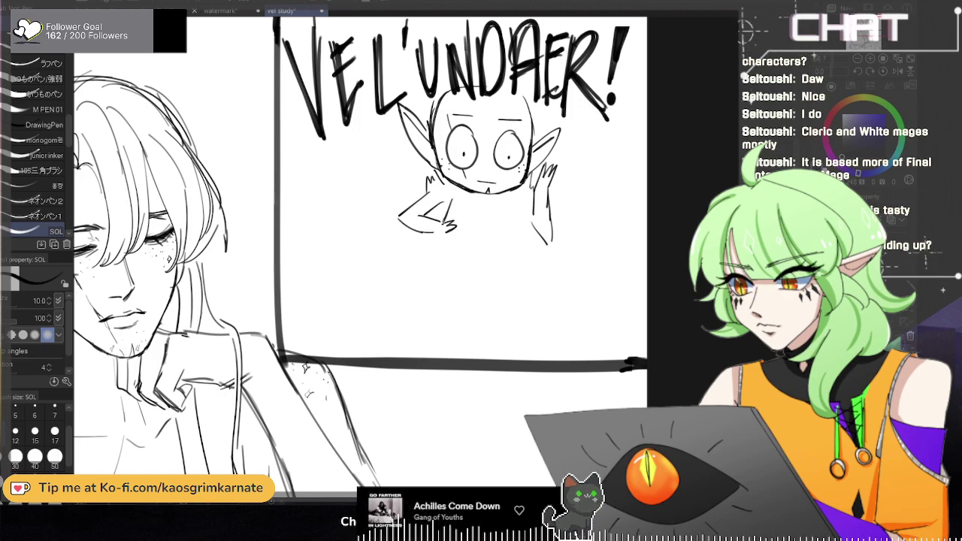
mouse_move(457, 199)
mouse_down()
mouse_move(497, 215)
mouse_move(476, 244)
mouse_move(462, 235)
mouse_up()
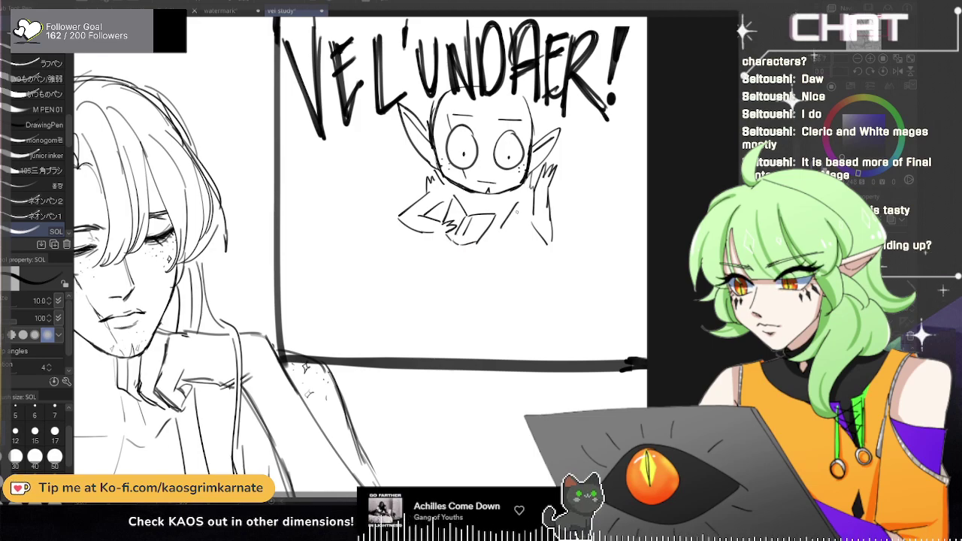
Step: Sketch a short slanted body line beside the book-like shape, undoing the misplaced strokes
drag(502, 229, 493, 250)
key(ctrl+z)
key(ctrl+z)
drag(519, 202, 505, 224)
drag(505, 227, 503, 253)
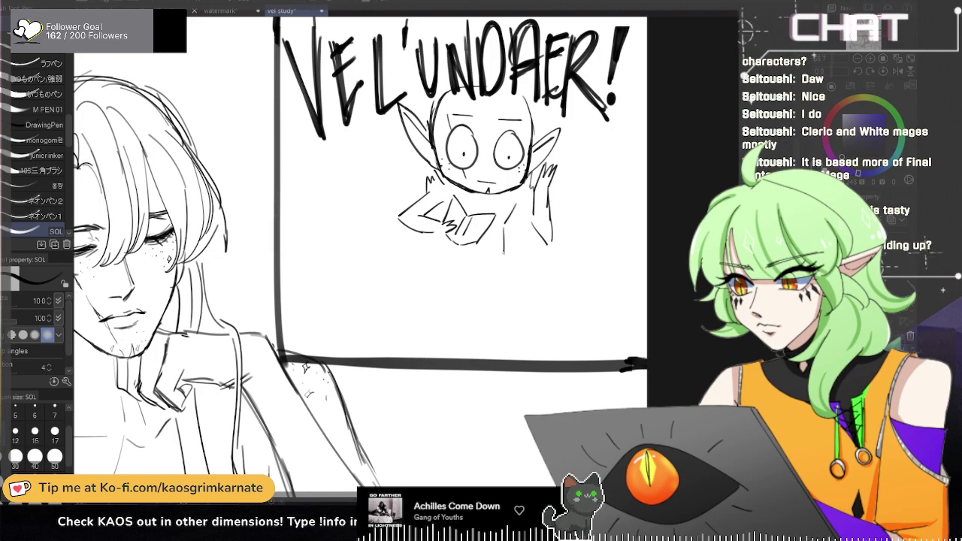
key(ctrl+z)
key(ctrl+z)
Step: Draw two long, nearly horizontal lines running outward from the raised forearm's elbow, undoing the first attempts
mouse_move(516, 202)
mouse_down()
mouse_move(500, 242)
mouse_move(507, 253)
mouse_move(579, 229)
mouse_move(591, 234)
mouse_move(572, 241)
mouse_move(614, 240)
mouse_up()
key(ctrl+z)
key(ctrl+z)
key(ctrl+z)
key(ctrl+z)
mouse_move(533, 238)
mouse_down()
mouse_move(612, 236)
mouse_move(603, 247)
mouse_up()
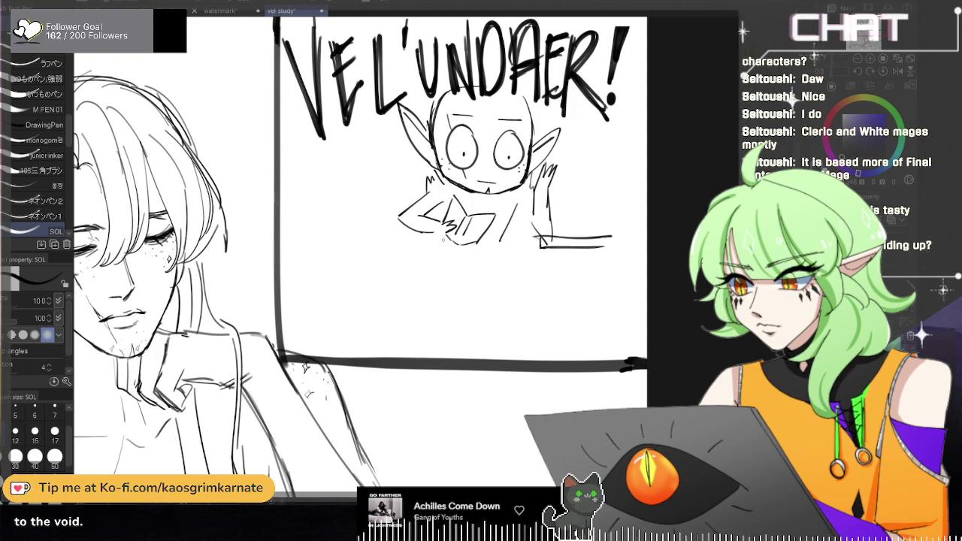
Step: Draw a long, nearly vertical body line below the small hand, undoing the trial strokes
drag(454, 242, 451, 282)
key(ctrl+z)
key(ctrl+z)
key(ctrl+z)
key(ctrl+z)
mouse_move(439, 246)
mouse_down()
mouse_move(458, 251)
mouse_move(430, 292)
mouse_up()
key(ctrl+z)
mouse_move(437, 245)
mouse_down()
mouse_move(433, 294)
mouse_move(452, 291)
mouse_up()
key(ctrl+z)
key(ctrl+z)
drag(460, 250, 454, 308)
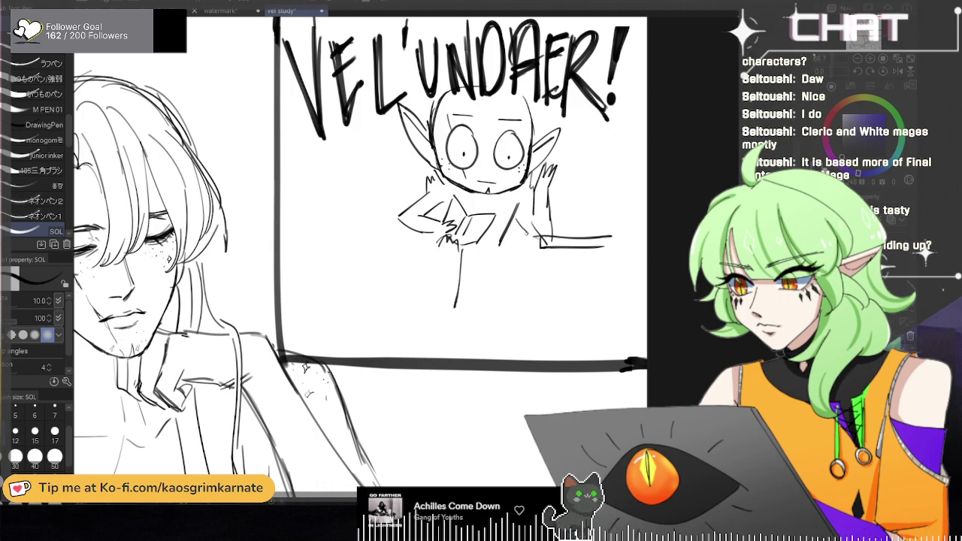
Step: Try diagonal and horizontal strokes beneath the slanted body line, undoing each one
mouse_move(496, 246)
mouse_down()
mouse_move(540, 253)
mouse_move(540, 291)
mouse_up()
key(ctrl+z)
key(ctrl+z)
drag(490, 249, 542, 246)
key(ctrl+z)
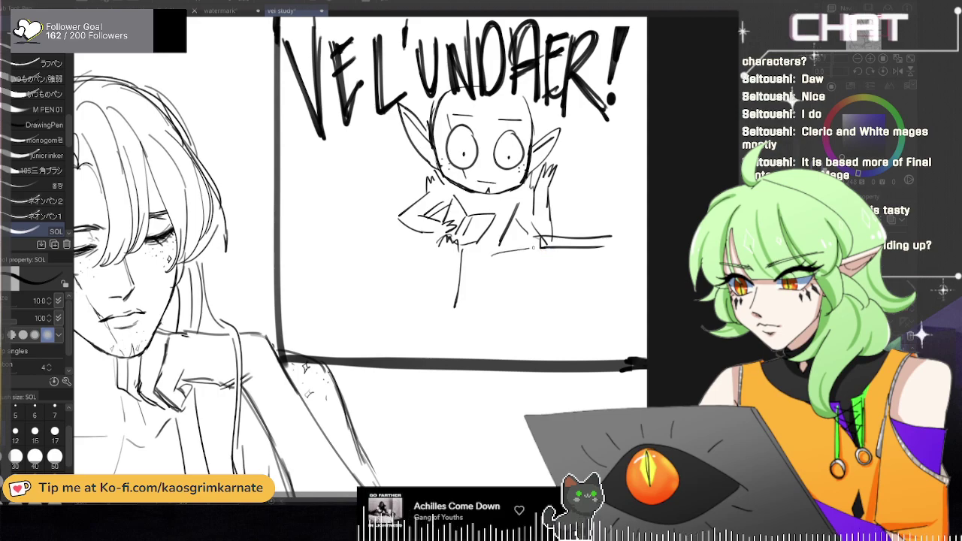
key(ctrl+z)
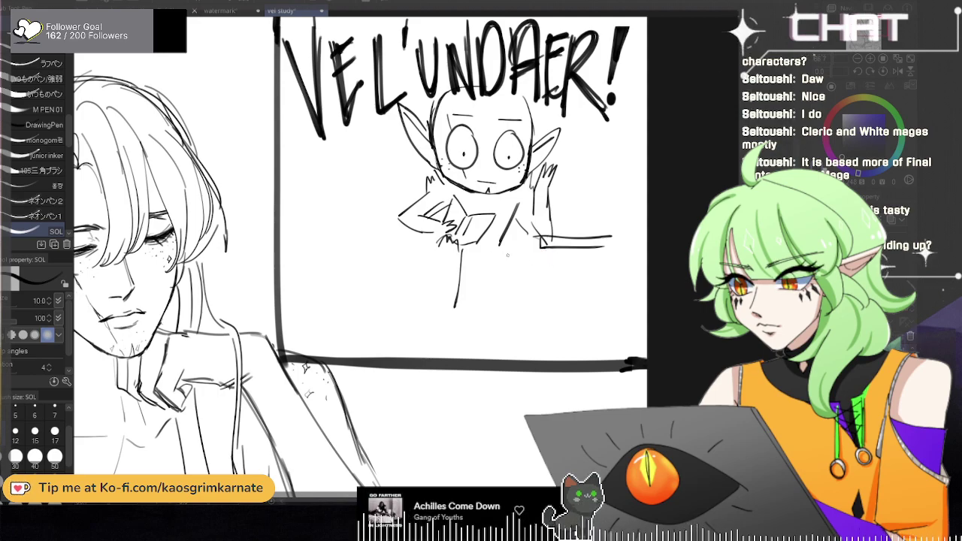
key(ctrl+z)
Step: Erase the raised right hand, its forearm and the horizontal lines, raising the eraser size to 50
key(e)
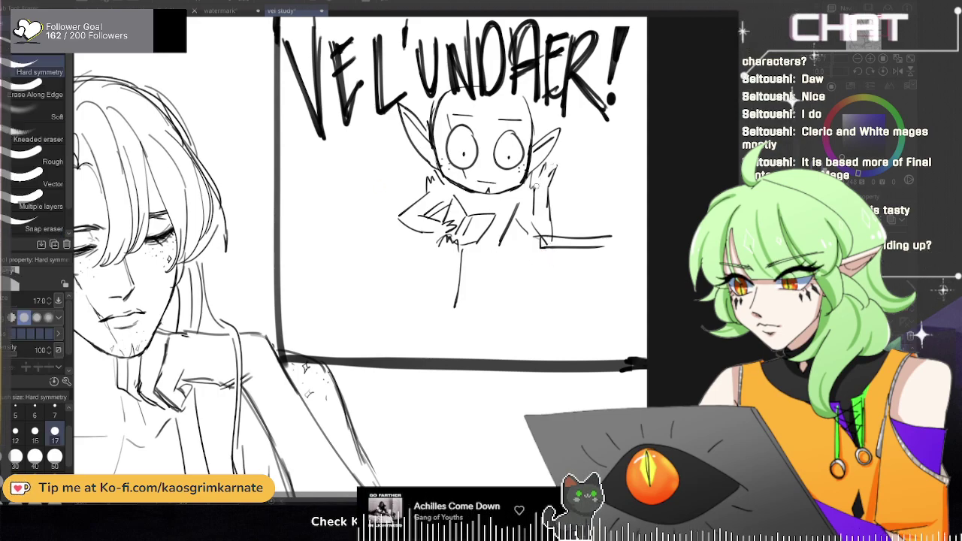
mouse_move(545, 173)
mouse_down()
mouse_move(551, 240)
mouse_move(546, 217)
mouse_move(535, 252)
mouse_move(538, 213)
mouse_move(620, 242)
mouse_up()
click(58, 458)
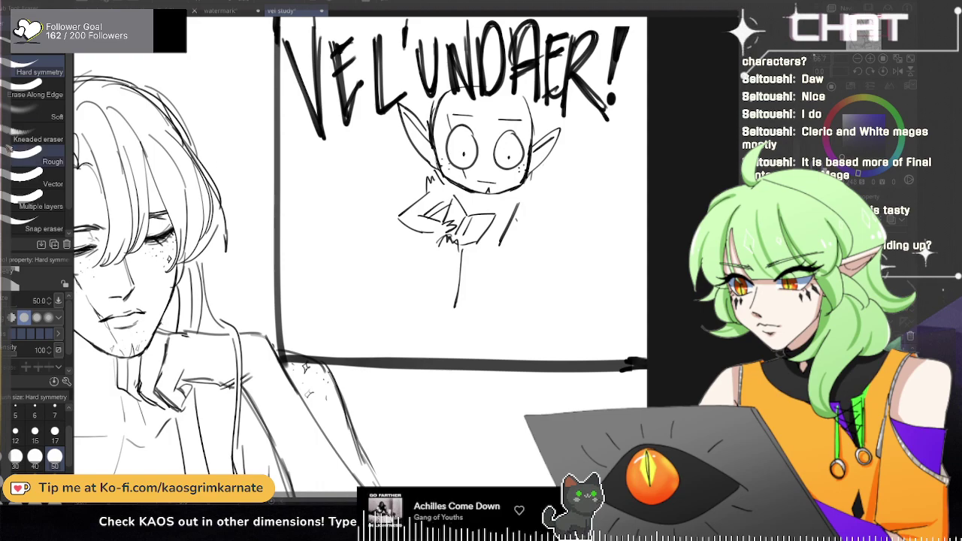
Step: Draw short fingertips below the right ear and a pointed shape with long diagonal strokes farther right
key(p)
mouse_move(528, 170)
mouse_down()
mouse_move(541, 195)
mouse_move(635, 234)
mouse_up()
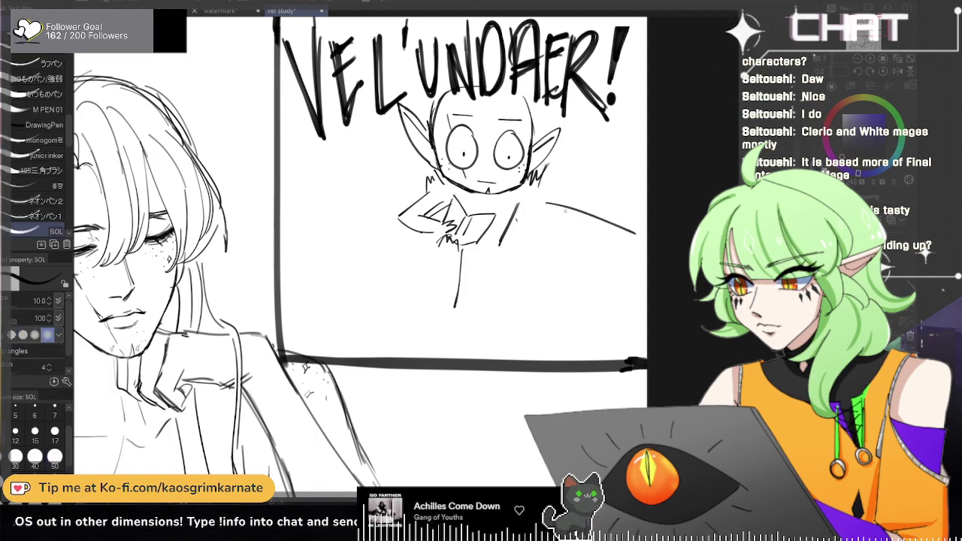
key(ctrl+z)
mouse_move(562, 183)
mouse_down()
mouse_move(565, 203)
mouse_move(627, 247)
mouse_up()
drag(558, 205, 629, 263)
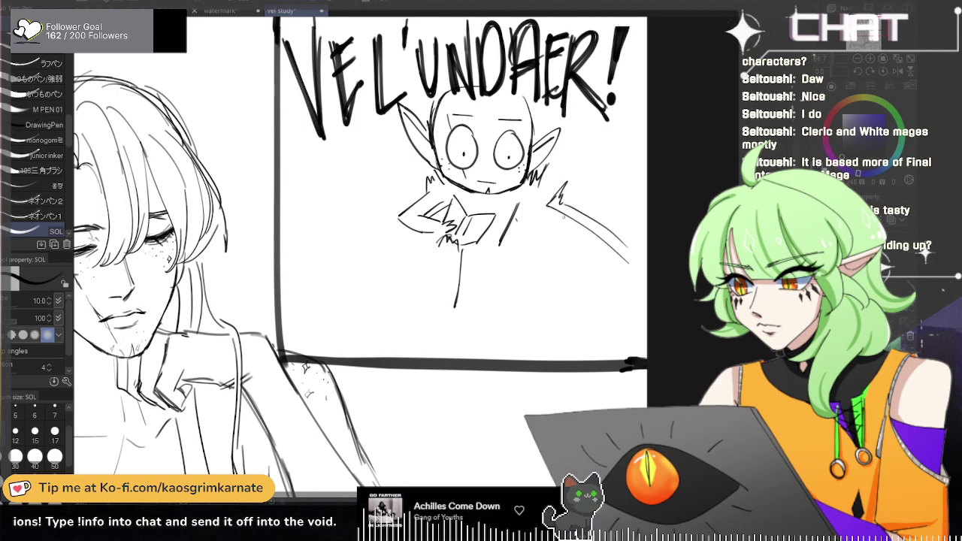
drag(576, 225, 612, 186)
Step: Sketch an arm line from the slanted body line toward the pointed shape, with long vertical strokes hanging beneath
mouse_move(501, 242)
mouse_down()
mouse_move(564, 223)
mouse_move(556, 230)
mouse_up()
key(ctrl+z)
mouse_move(532, 224)
mouse_down()
mouse_move(560, 222)
mouse_move(552, 301)
mouse_up()
drag(563, 231, 562, 279)
drag(557, 229, 547, 310)
drag(553, 236, 549, 294)
key(ctrl+z)
Step: Add shorter inner strokes and further vertical lines to the hanging shape beneath the arm, undoing the excess ones
mouse_move(511, 261)
mouse_down()
mouse_move(543, 252)
mouse_move(545, 295)
mouse_up()
drag(561, 244, 563, 288)
mouse_move(561, 251)
mouse_down()
mouse_move(567, 291)
mouse_move(547, 298)
mouse_move(565, 298)
mouse_up()
key(ctrl+z)
key(ctrl+z)
key(ctrl+z)
key(ctrl+z)
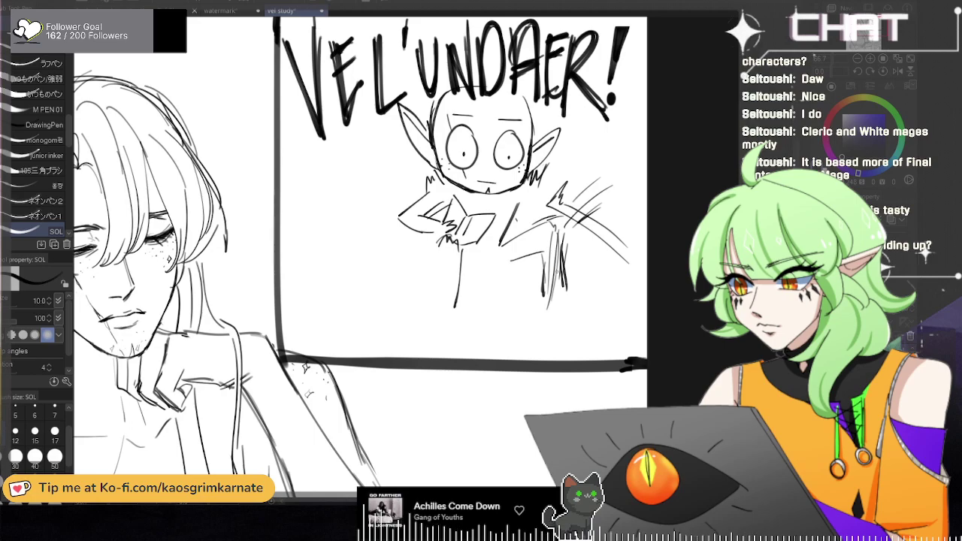
drag(562, 242, 551, 303)
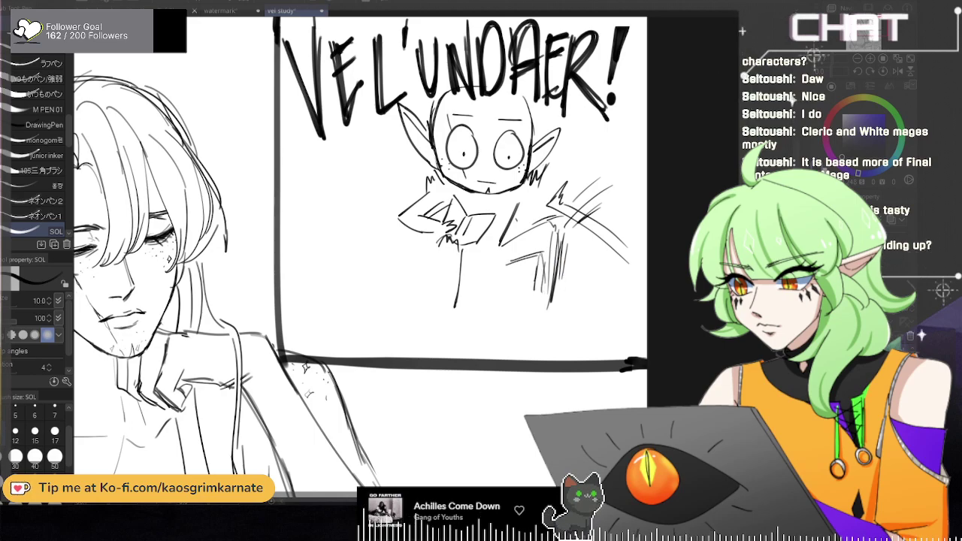
key(e)
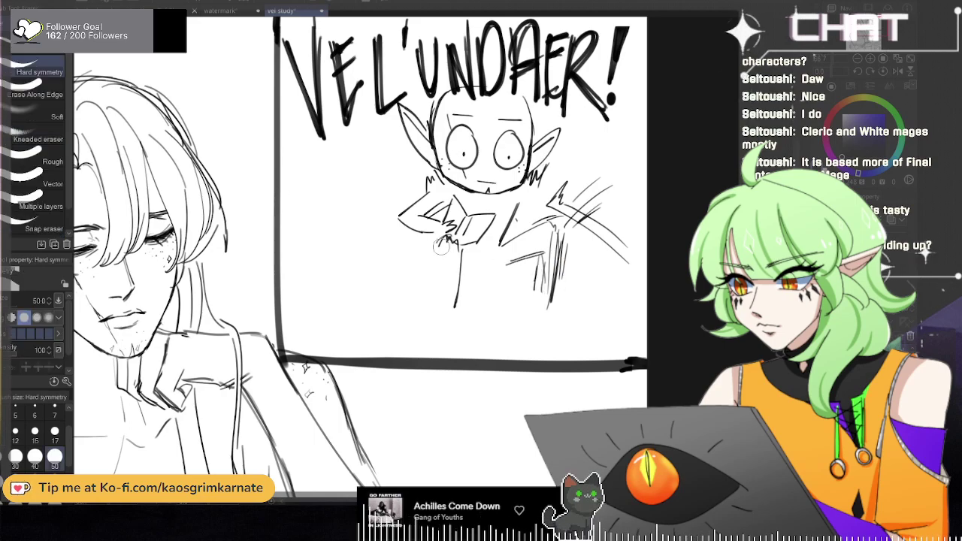
Step: Erase the stray body line beneath the comic elf's book and draw a long leg ending in a pointed foot, undoing the excess strokes
drag(459, 261, 455, 324)
key(p)
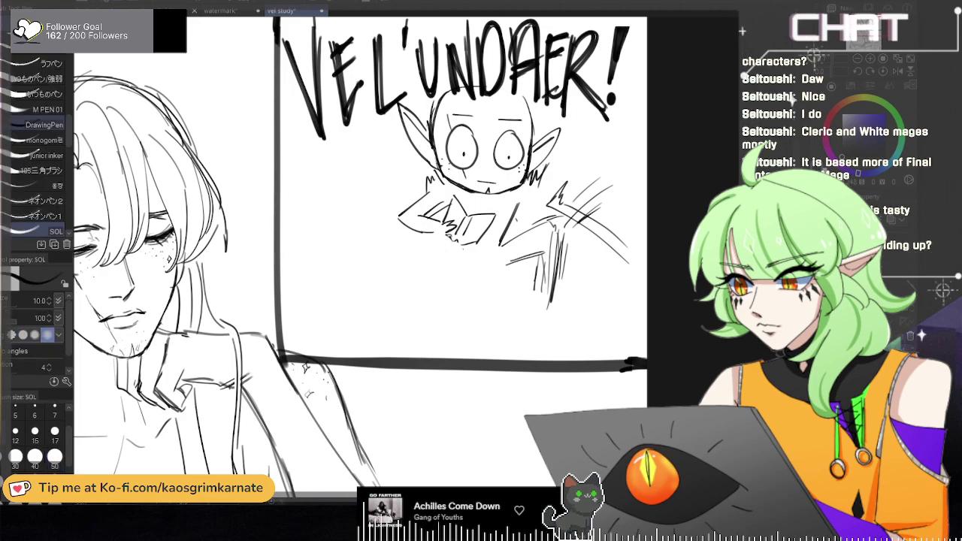
mouse_move(473, 245)
mouse_down()
mouse_move(488, 243)
mouse_move(473, 319)
mouse_move(495, 321)
mouse_up()
key(ctrl+z)
key(ctrl+z)
drag(495, 270, 499, 319)
mouse_move(444, 240)
mouse_down()
mouse_move(447, 264)
mouse_move(463, 276)
mouse_up()
key(ctrl+z)
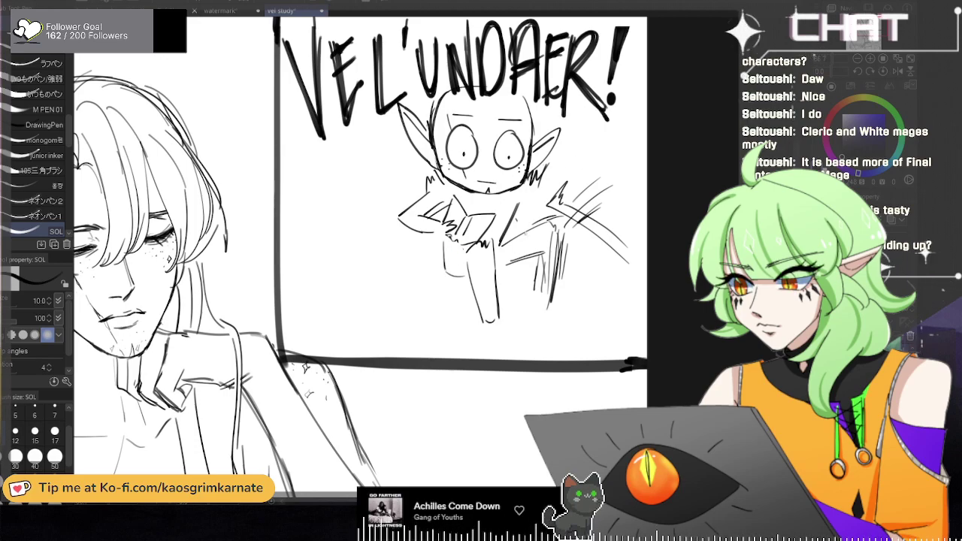
mouse_move(487, 323)
mouse_down()
mouse_move(506, 309)
mouse_move(510, 335)
mouse_up()
drag(505, 335, 490, 345)
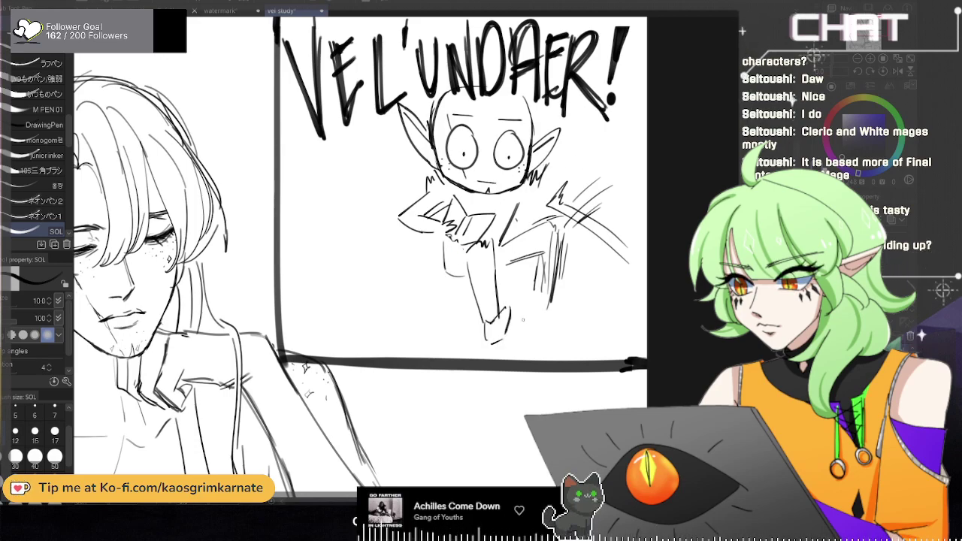
Step: Add a pointed foot to the comic elf's other leg and short lines completing its thigh and torso
mouse_move(560, 303)
mouse_down()
mouse_move(576, 301)
mouse_move(563, 315)
mouse_up()
drag(497, 276, 517, 266)
drag(510, 203, 504, 246)
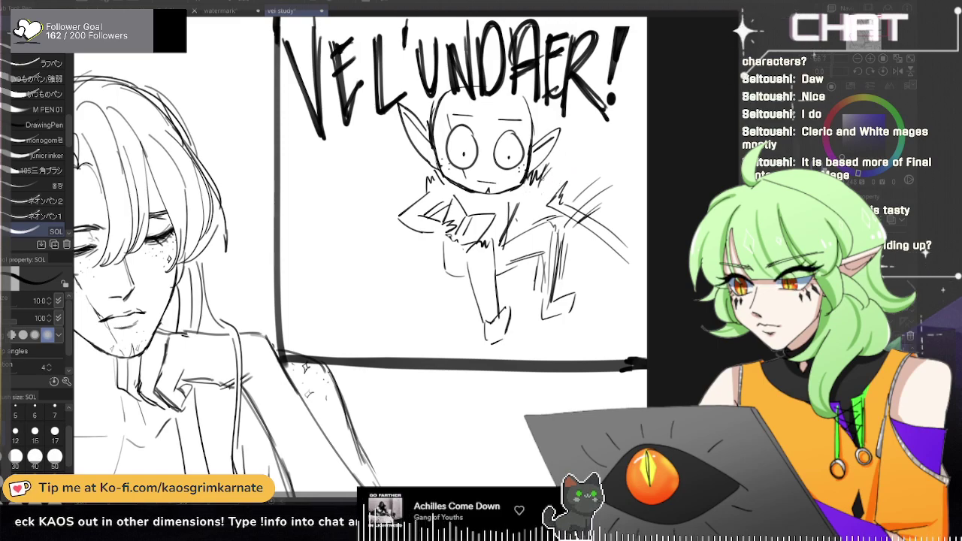
Step: Draw a raised forearm with a hand and a jagged burst at its elbow, redoing failed strokes, and add page lines to the small book
drag(575, 165, 576, 125)
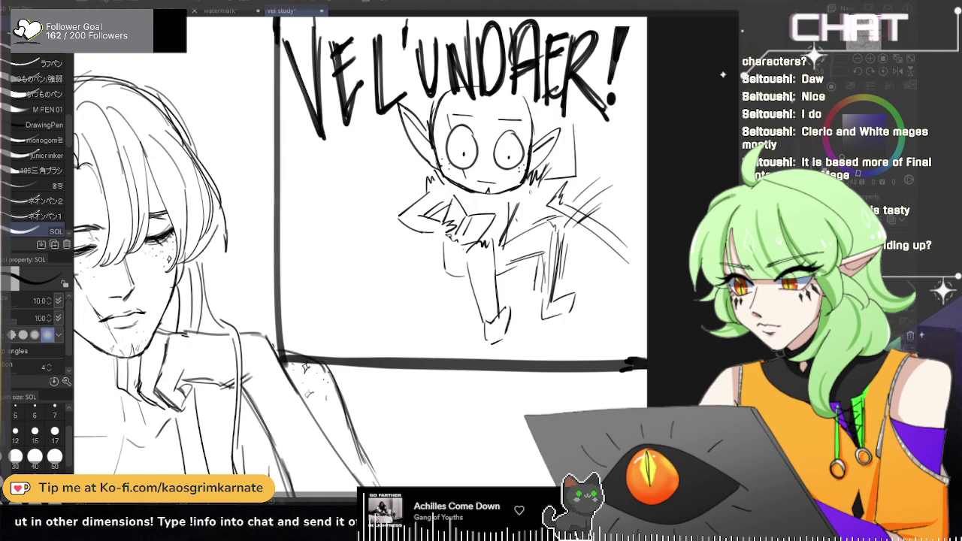
mouse_move(580, 194)
mouse_down()
mouse_move(588, 112)
mouse_move(565, 176)
mouse_move(585, 197)
mouse_move(552, 195)
mouse_move(605, 163)
mouse_move(605, 205)
mouse_move(615, 181)
mouse_up()
key(ctrl+z)
key(ctrl+z)
key(ctrl+z)
key(ctrl+z)
key(ctrl+z)
key(ctrl+z)
key(ctrl+z)
key(ctrl+z)
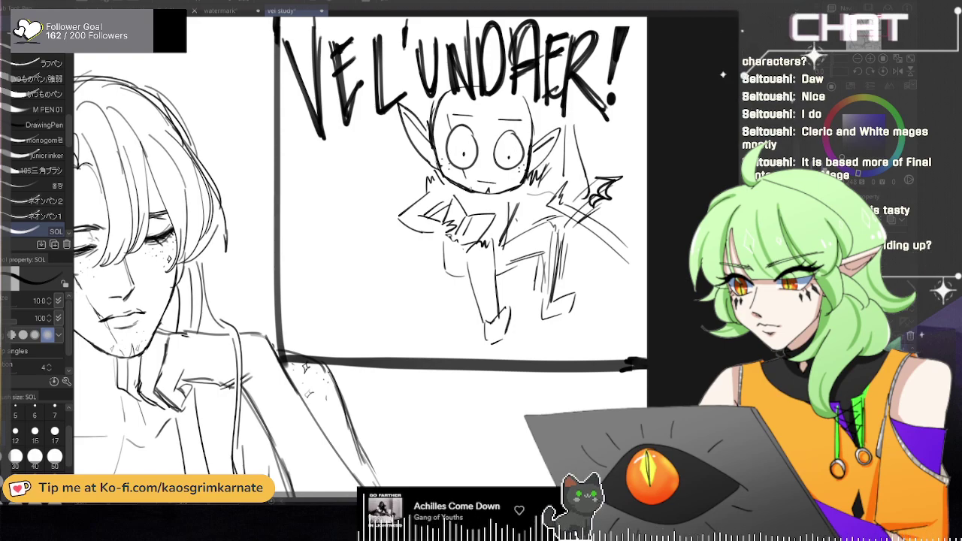
drag(470, 215, 494, 211)
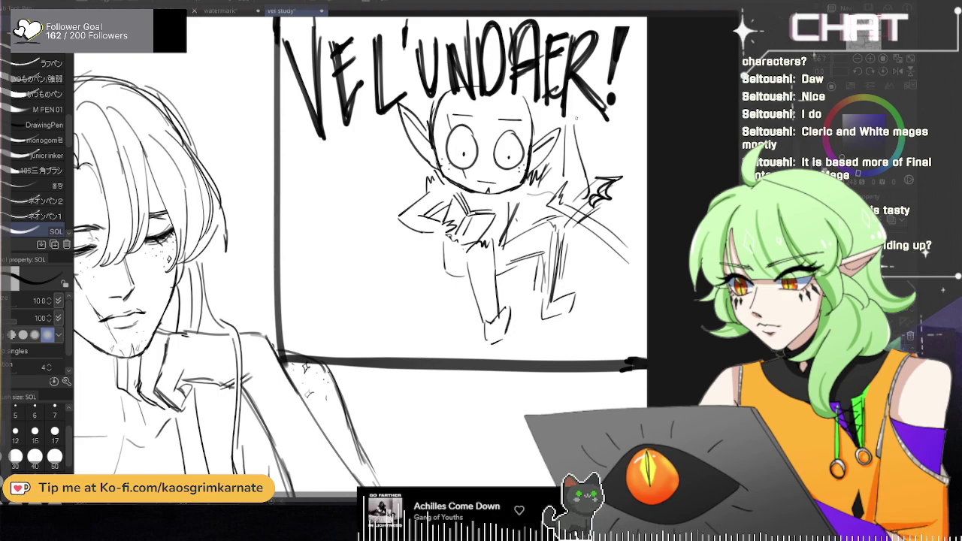
drag(579, 111, 595, 117)
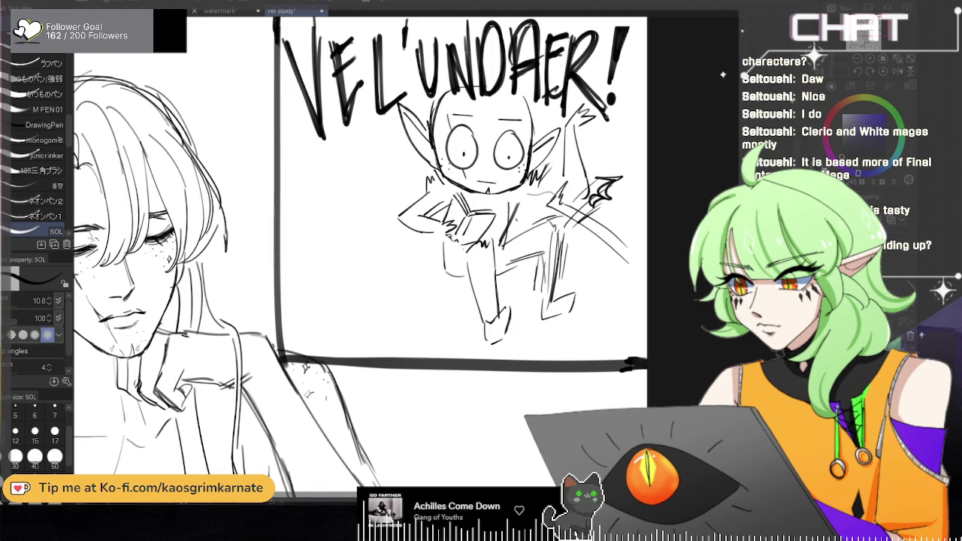
Step: Sketch a chair around the comic elf, with a seat beneath the body, front legs and a slanted backrest behind the shoulder
mouse_move(440, 243)
mouse_down()
mouse_move(448, 282)
mouse_move(539, 256)
mouse_up()
scroll(575, 214, down, 1)
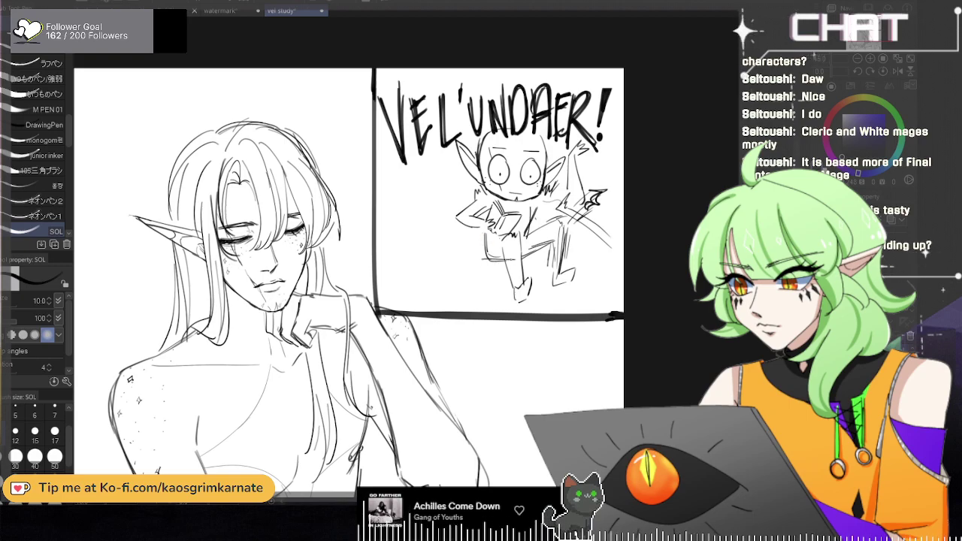
drag(482, 258, 506, 270)
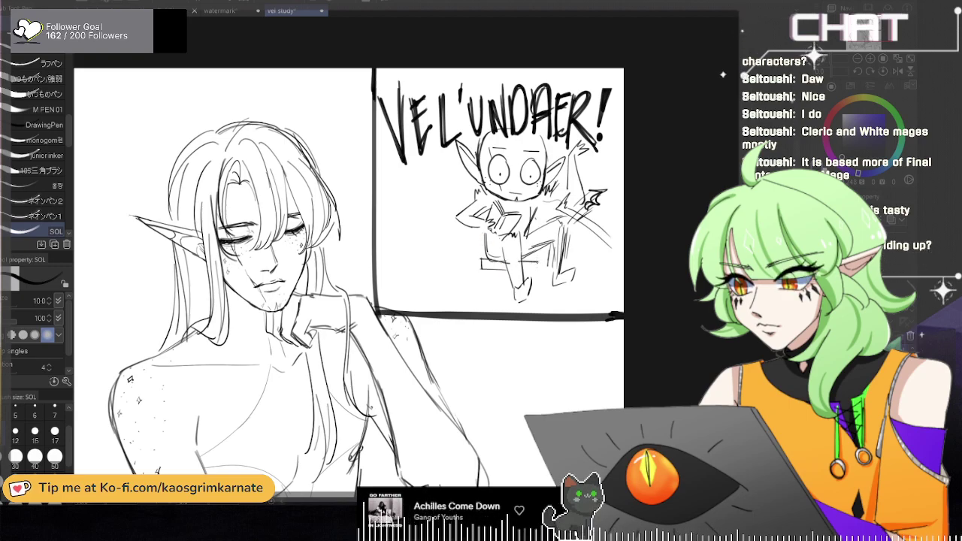
key(ctrl+minus)
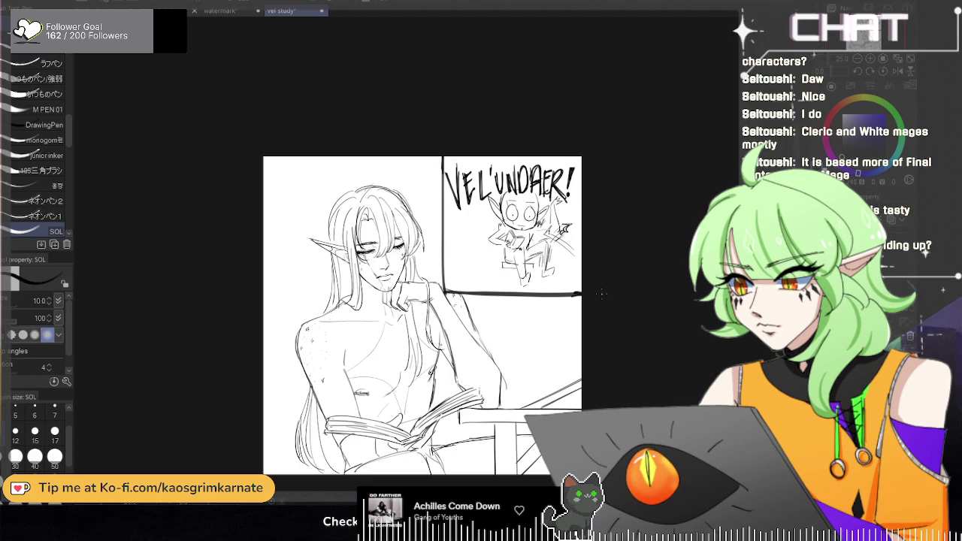
scroll(573, 278, up, 1)
scroll(573, 280, down, 2)
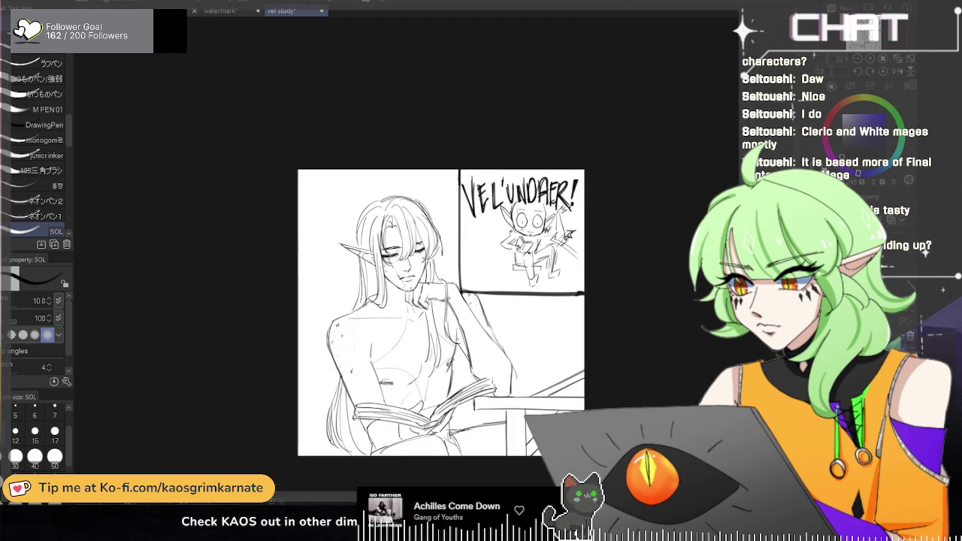
key(ctrl+plus)
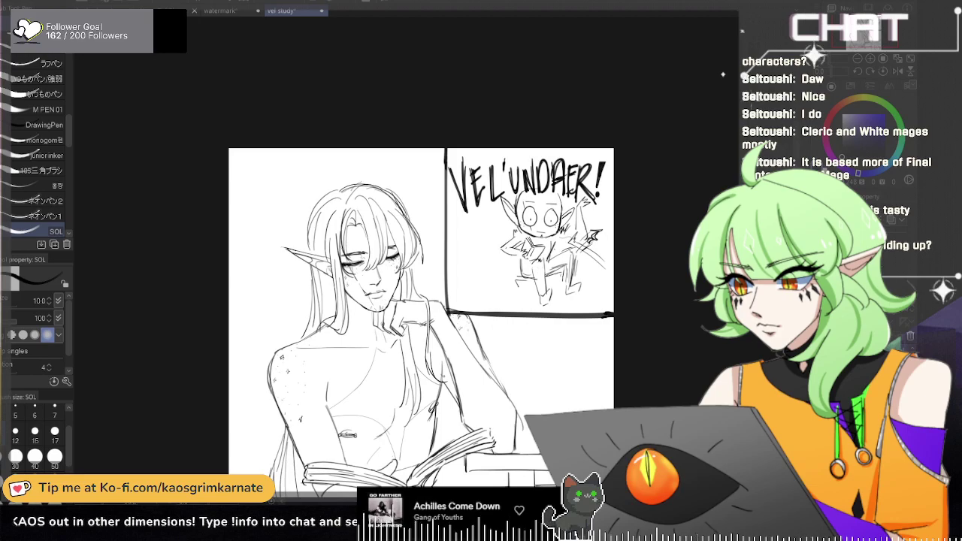
drag(501, 229, 506, 250)
key(ctrl+z)
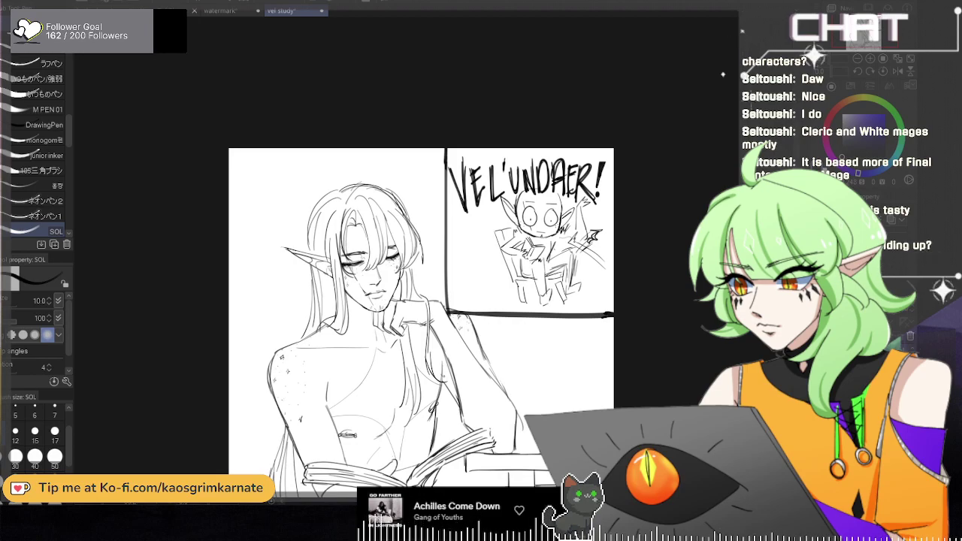
Step: Draw a forehead fringe and side strands on the comic elf's head, with crossing strokes over the right ear
scroll(590, 192, up, 3)
drag(503, 194, 498, 238)
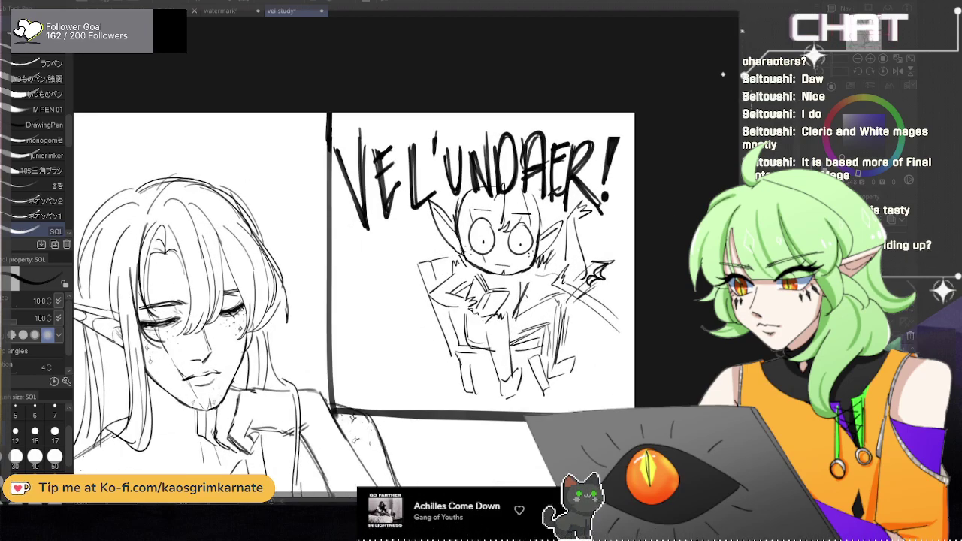
drag(535, 226, 555, 264)
drag(489, 199, 456, 251)
drag(460, 197, 456, 261)
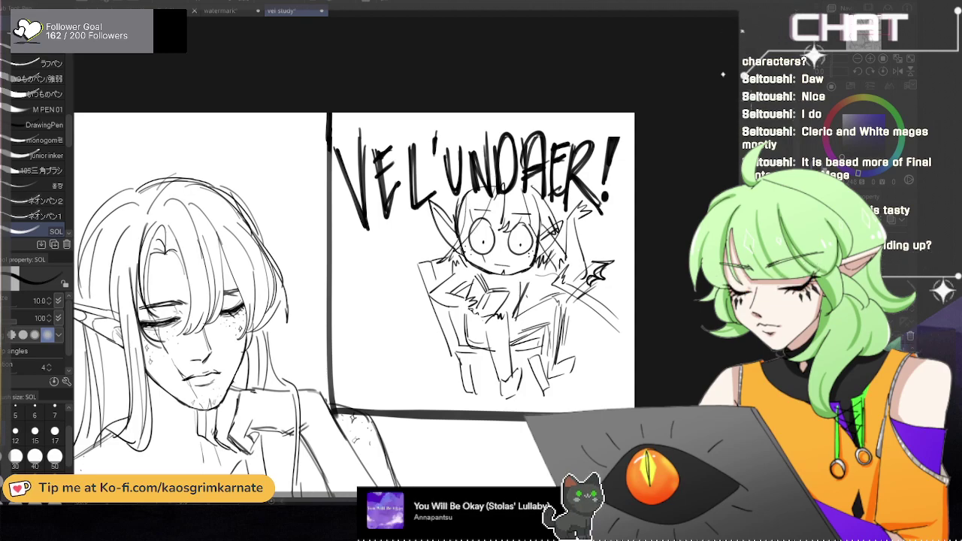
Step: Draw long pointed hair locks falling from the comic elf's left ear past the chair, undoing the first wide tufts
drag(433, 228, 387, 261)
mouse_move(427, 245)
mouse_down()
mouse_move(388, 260)
mouse_move(397, 308)
mouse_up()
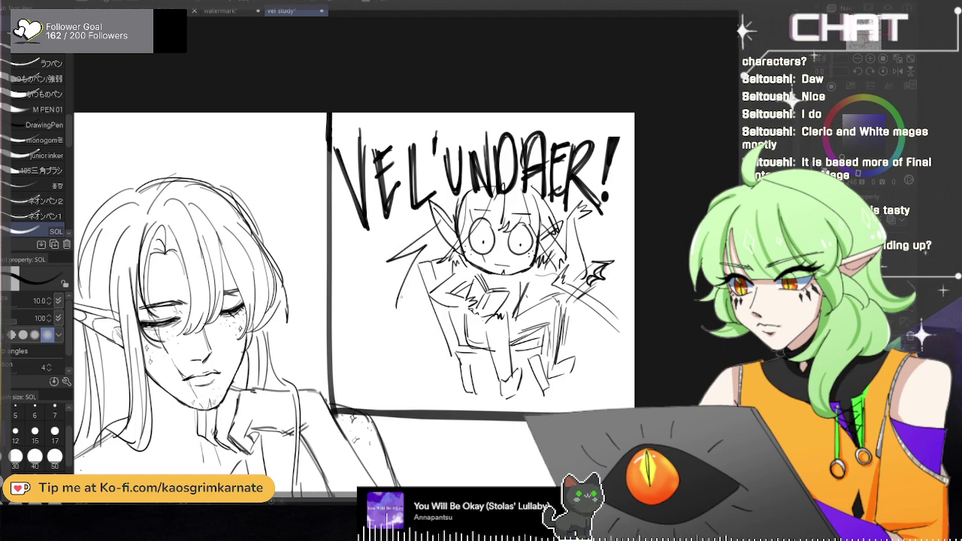
key(ctrl+z)
key(ctrl+z)
key(ctrl+z)
mouse_move(455, 197)
mouse_down()
mouse_move(397, 275)
mouse_move(411, 330)
mouse_up()
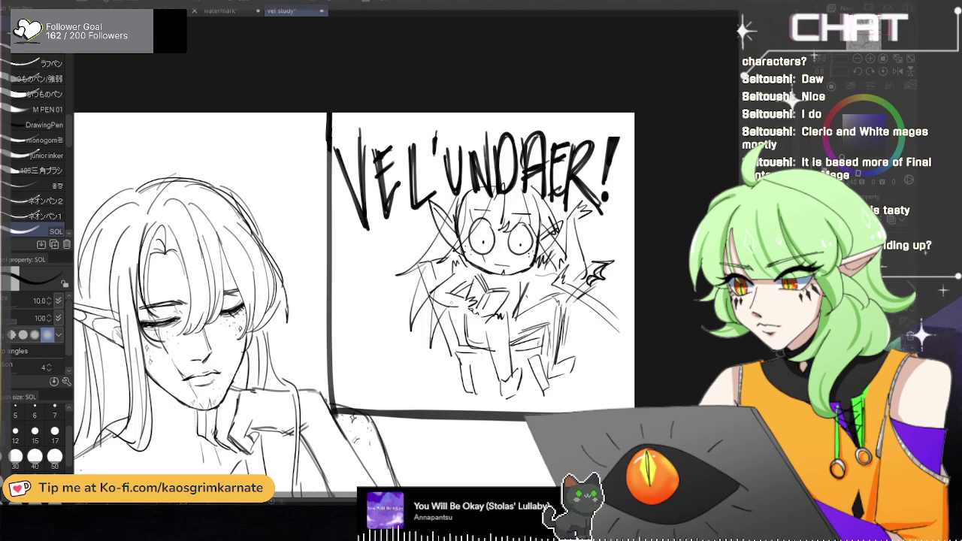
scroll(627, 244, down, 1)
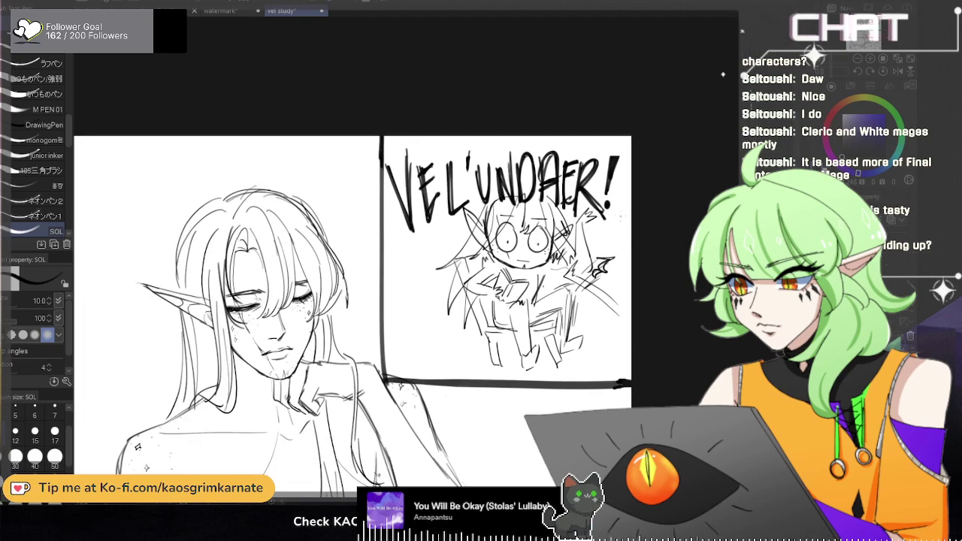
Step: Letter "BAM" above the jagged burst beside the comic elf's elbow
scroll(597, 246, up, 2)
drag(591, 241, 594, 265)
mouse_move(592, 242)
mouse_down()
mouse_move(595, 263)
mouse_move(612, 234)
mouse_move(618, 258)
mouse_up()
mouse_move(621, 256)
mouse_down()
mouse_move(628, 233)
mouse_move(638, 254)
mouse_up()
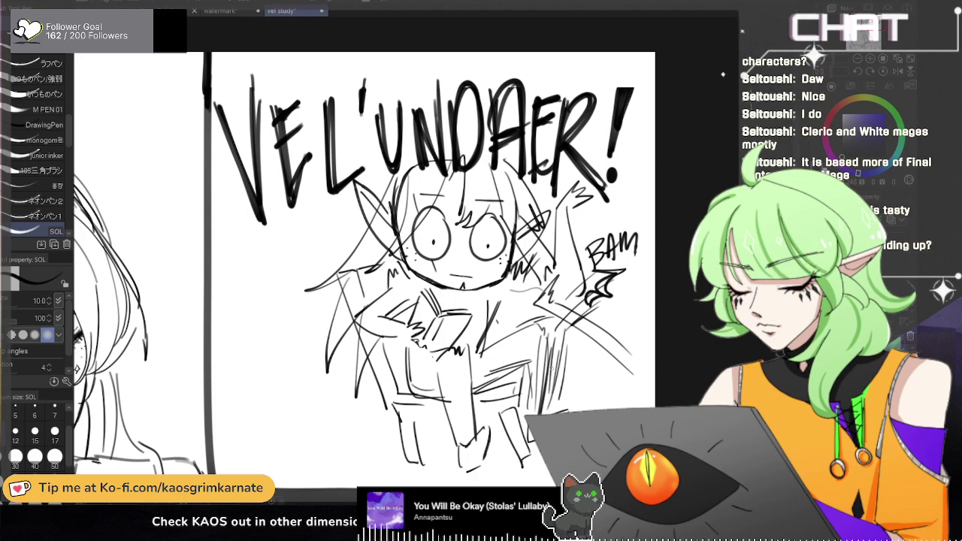
scroll(677, 316, down, 2)
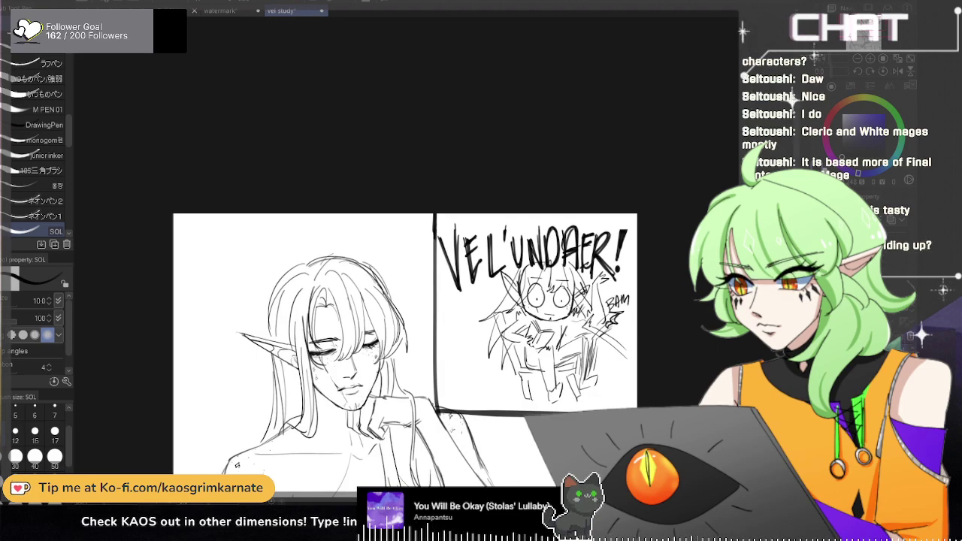
scroll(723, 74, down, 4)
key(Delete)
key(ctrl+z)
key(e)
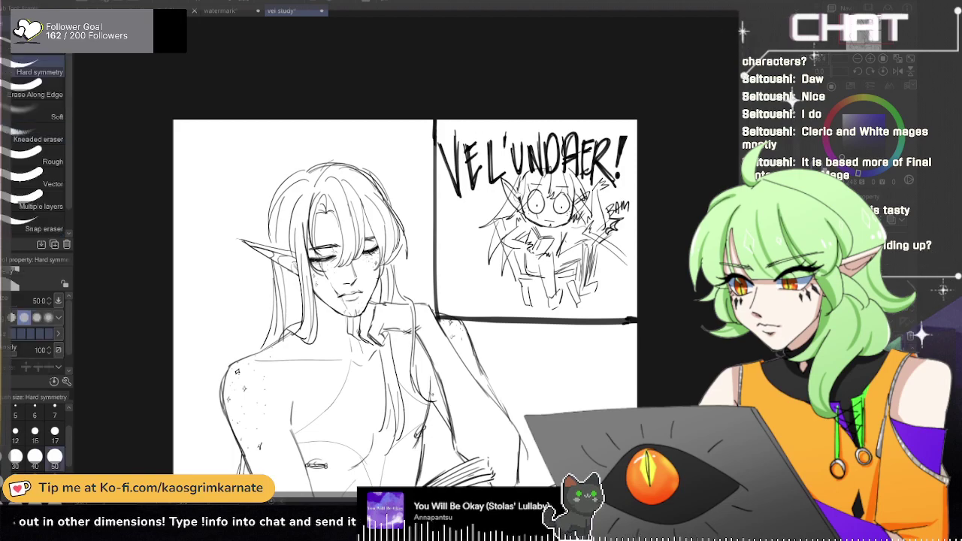
drag(535, 184, 523, 206)
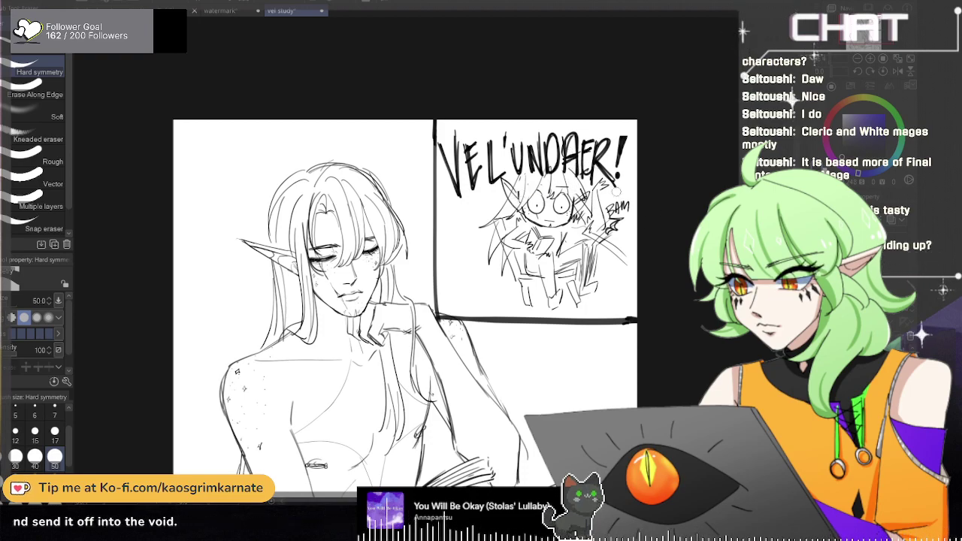
scroll(405, 301, down, 3)
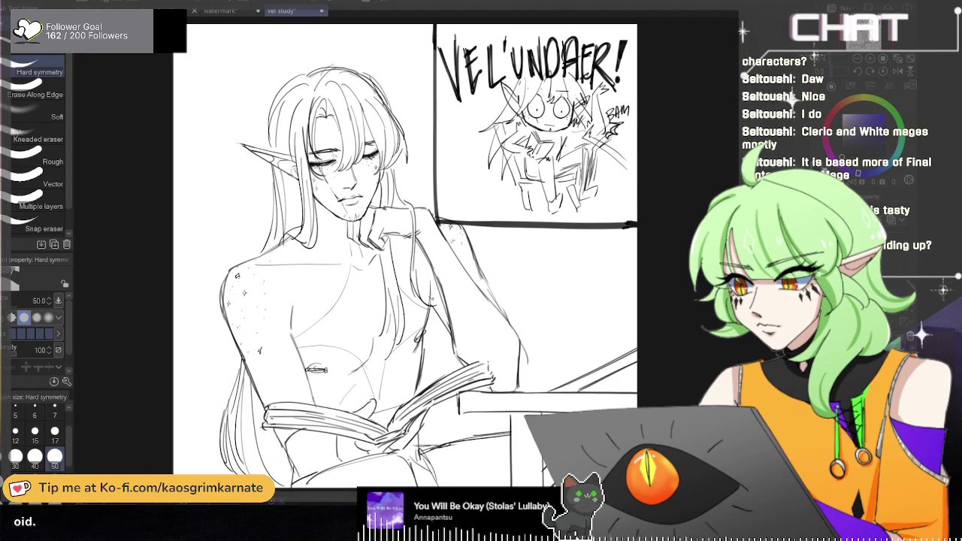
key(ctrl+z)
key(ctrl+z)
key(ctrl+z)
key(ctrl+z)
key(ctrl+z)
key(ctrl+z)
key(ctrl+z)
key(ctrl+z)
key(ctrl+y)
Step: Sketch a straight chair back behind the main figure's shoulder, with an outer upright, an inner edge and a lower line by the hair
key(p)
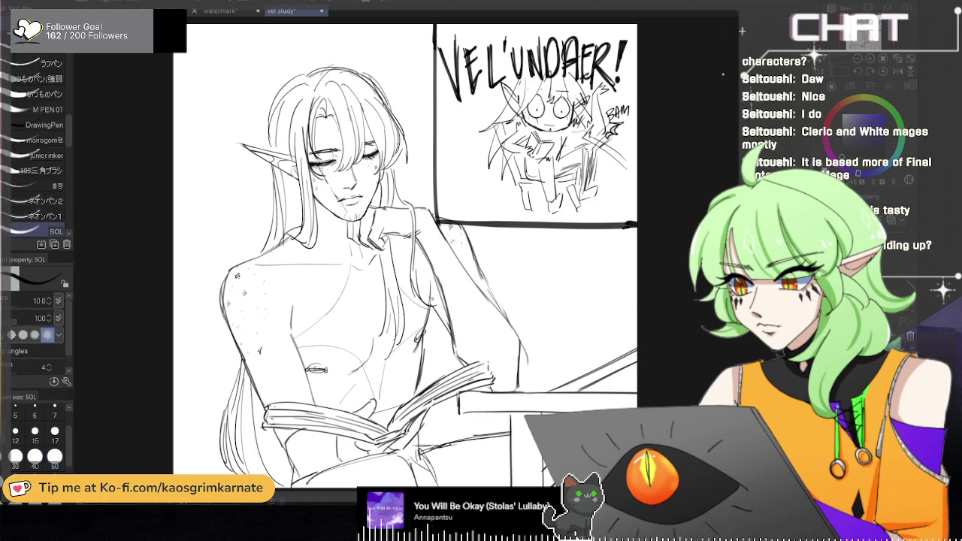
scroll(125, 210, down, 2)
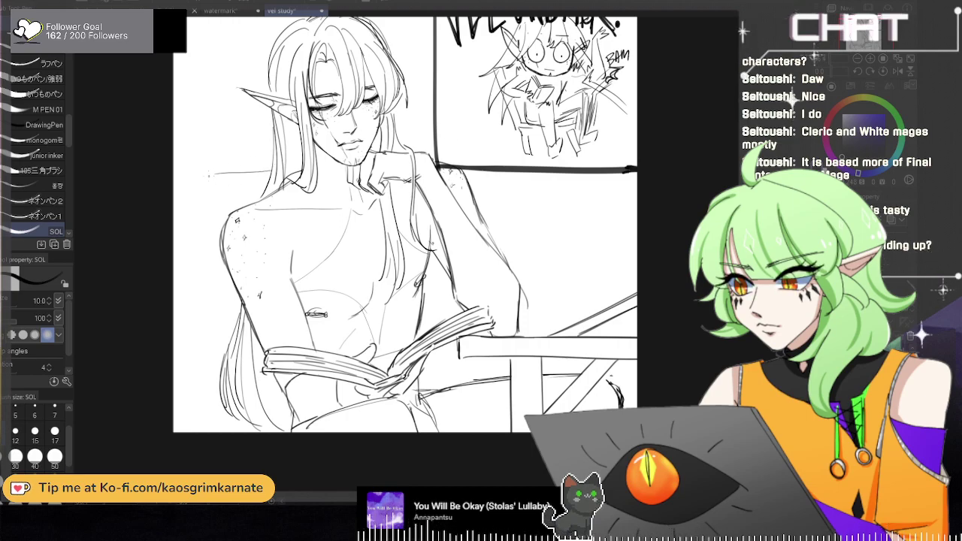
drag(217, 176, 218, 292)
drag(226, 195, 260, 190)
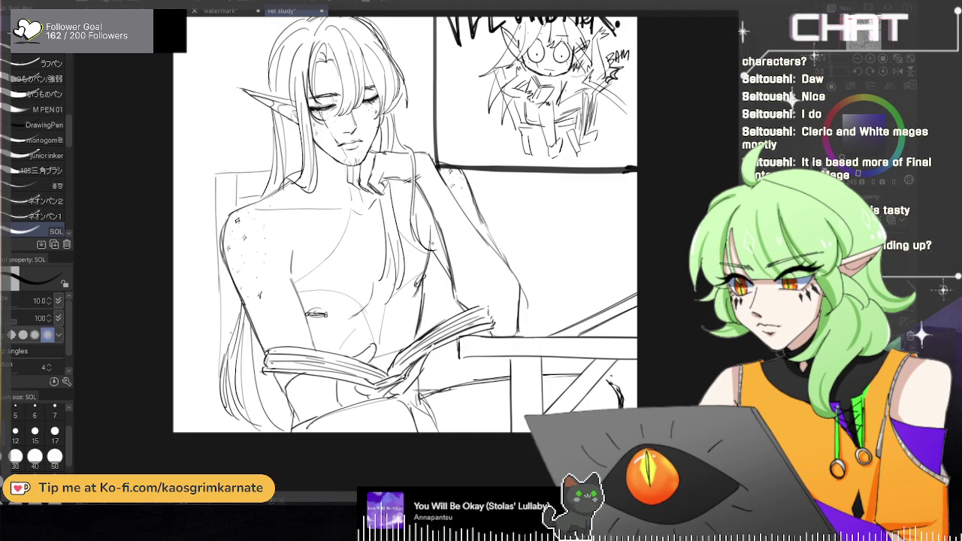
drag(221, 416, 220, 432)
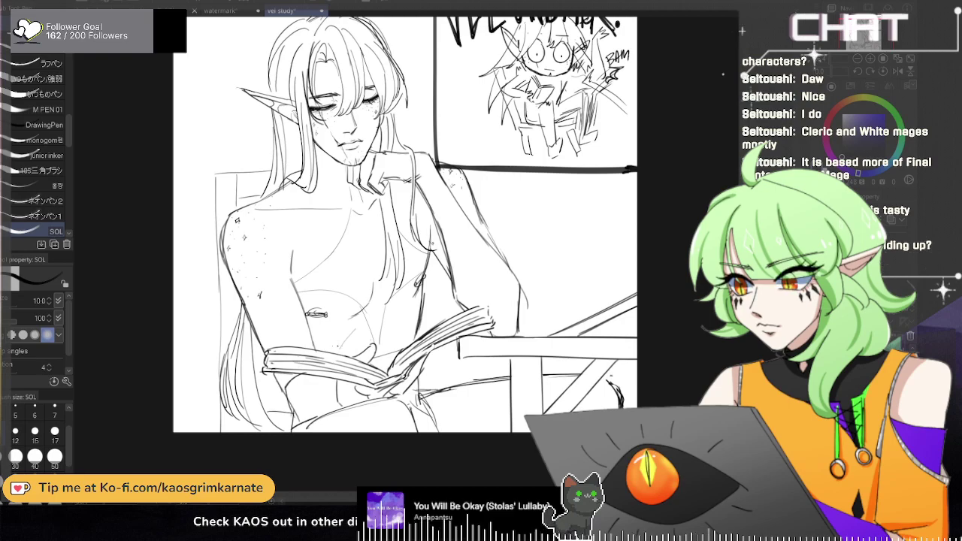
Step: Draw a rectangular frame on the wall under the corner panel, reaching the canvas edge, and double its side and lower lines
scroll(399, 313, down, 2)
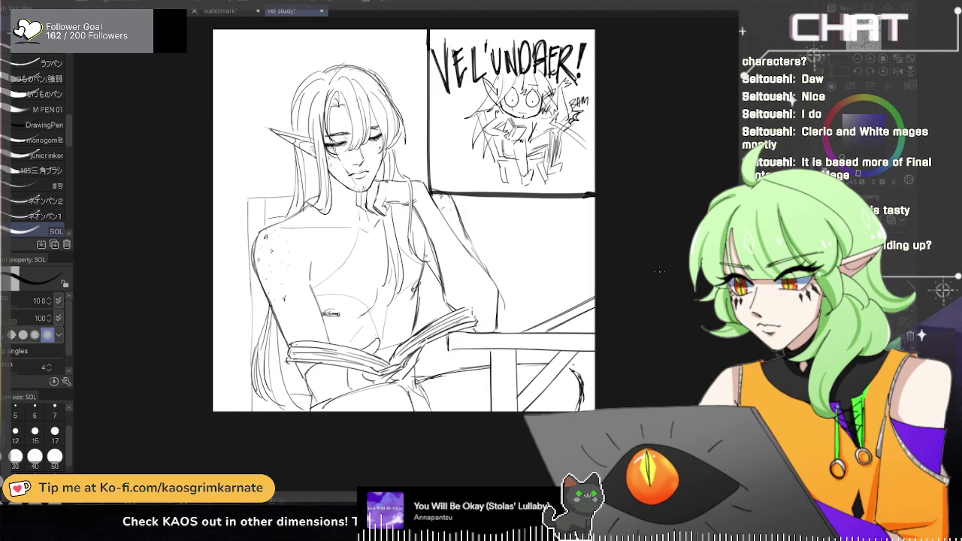
scroll(404, 233, up, 2)
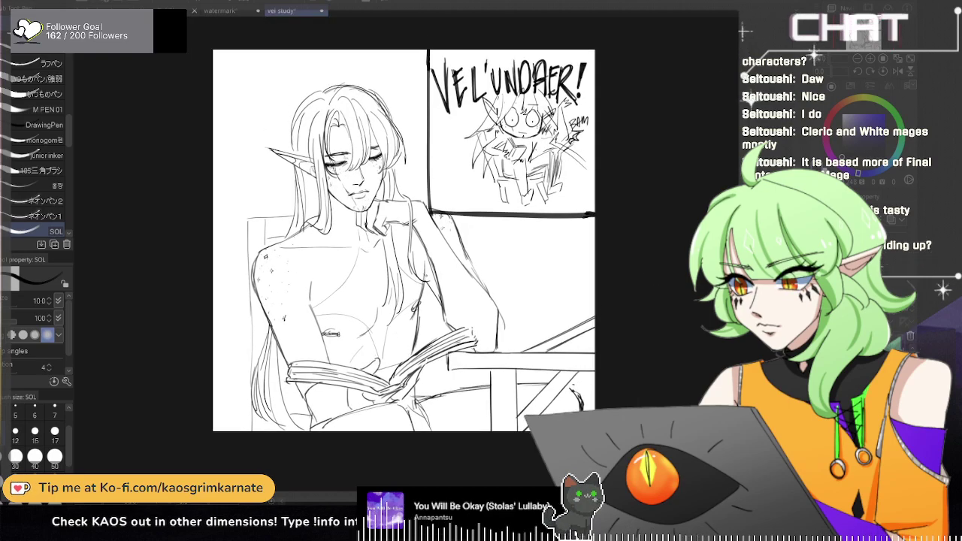
scroll(403, 245, down, 1)
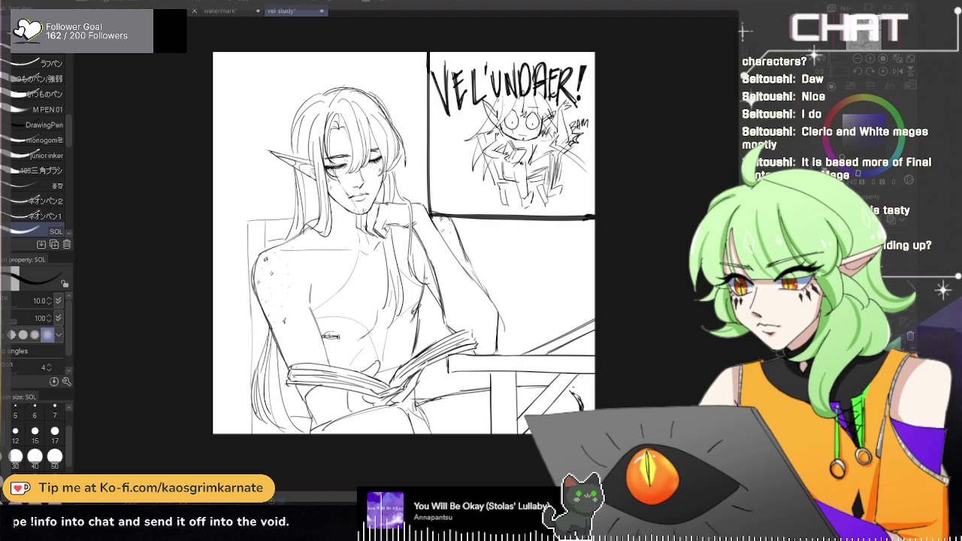
scroll(536, 378, right, 4)
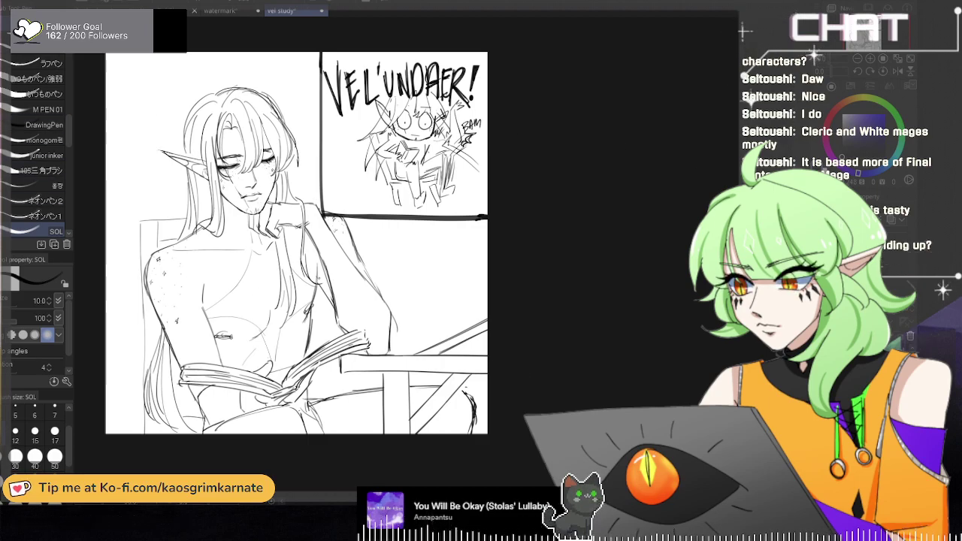
scroll(459, 233, up, 3)
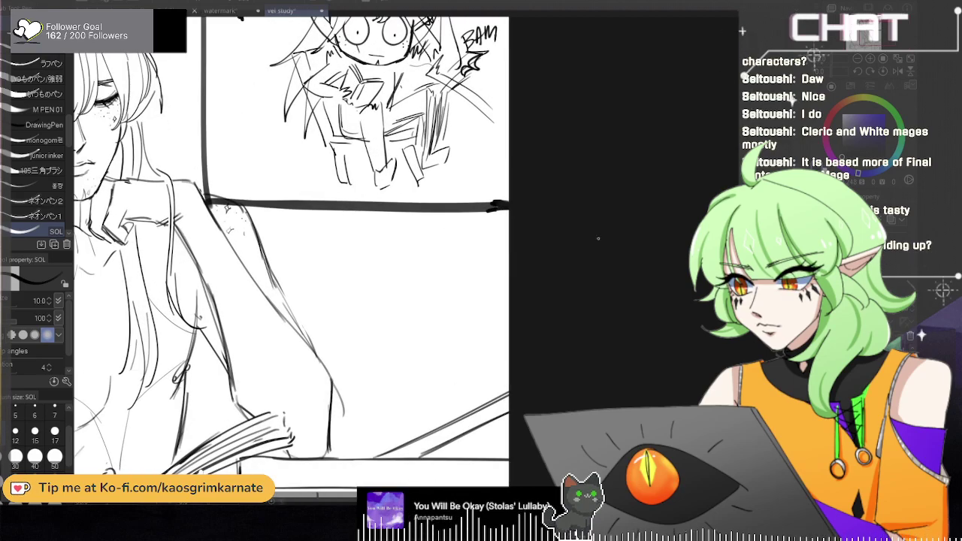
mouse_move(358, 211)
mouse_down()
mouse_move(359, 283)
mouse_move(509, 328)
mouse_up()
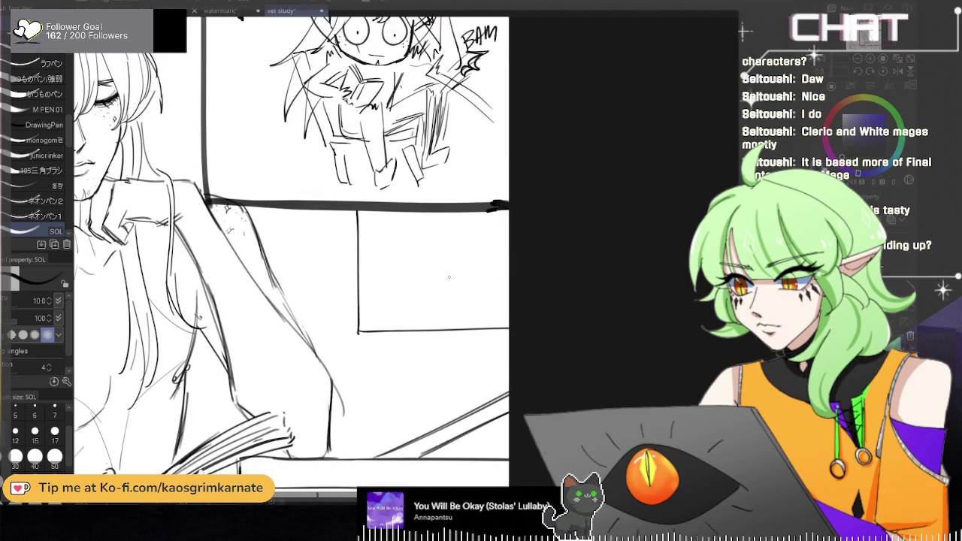
drag(364, 323, 364, 332)
drag(363, 210, 363, 332)
mouse_move(361, 213)
mouse_down()
mouse_move(361, 335)
mouse_move(509, 336)
mouse_up()
drag(363, 329, 509, 335)
scroll(458, 294, up, 2)
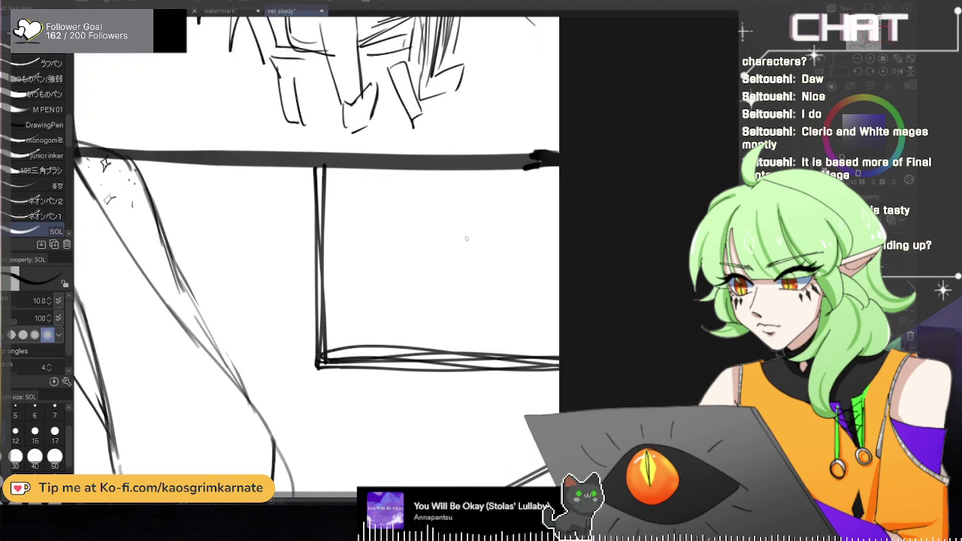
Step: Darken the thick lower border of the corner panel to solid black
key(ctrl+z)
key(ctrl+y)
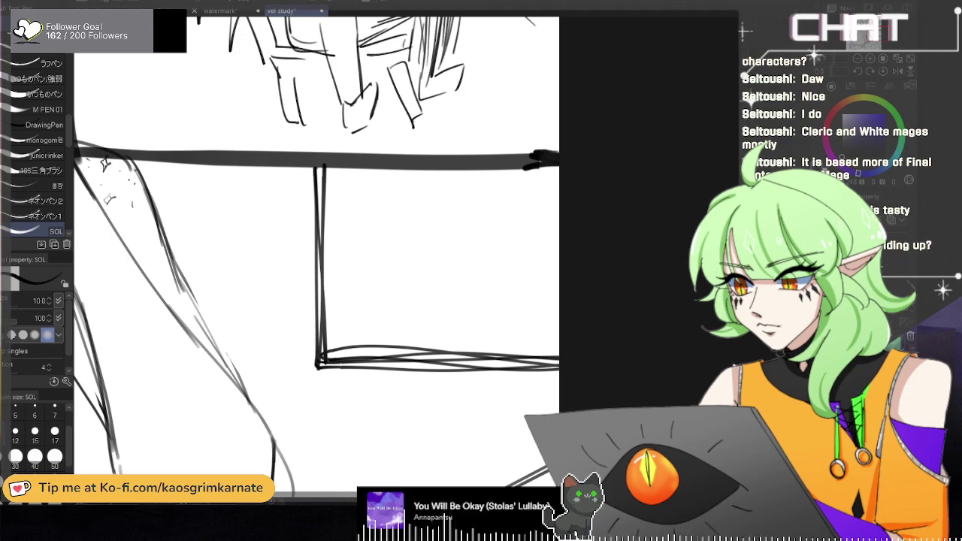
key(ctrl+v)
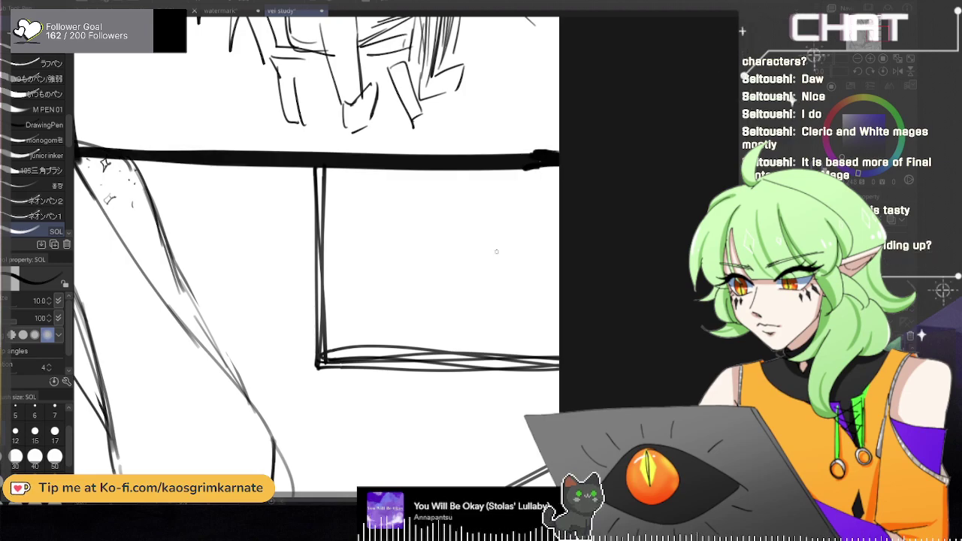
scroll(466, 237, up, 1)
key(ctrl+z)
key(ctrl+y)
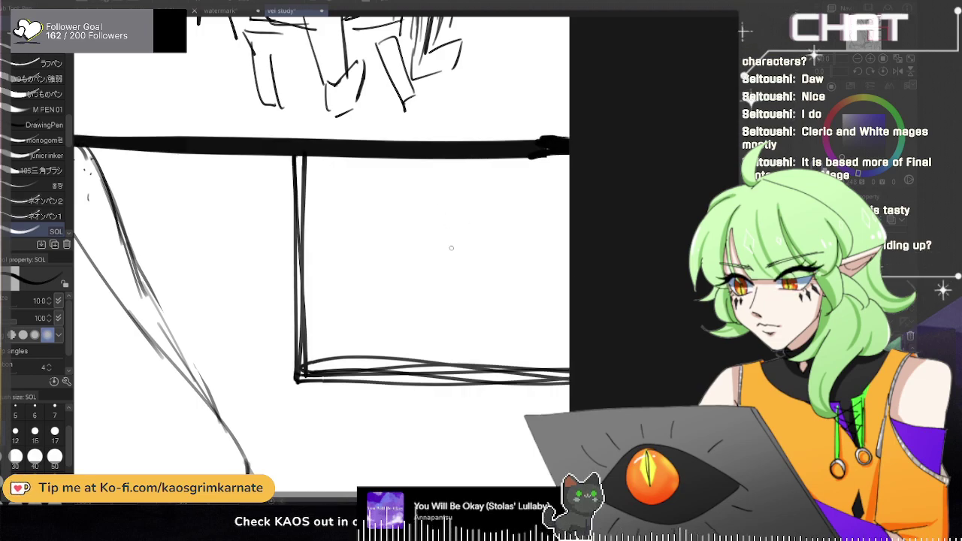
Step: Sketch a rounded bowed head with long straight hair hanging down inside the wall frame, redoing the first outlines
drag(445, 262, 505, 236)
key(ctrl+z)
key(ctrl+z)
mouse_move(444, 242)
mouse_down()
mouse_move(494, 220)
mouse_move(505, 295)
mouse_up()
key(ctrl+z)
key(ctrl+z)
mouse_move(497, 256)
mouse_down()
mouse_move(494, 312)
mouse_move(518, 321)
mouse_up()
key(ctrl+z)
drag(507, 314, 513, 324)
drag(487, 237, 491, 318)
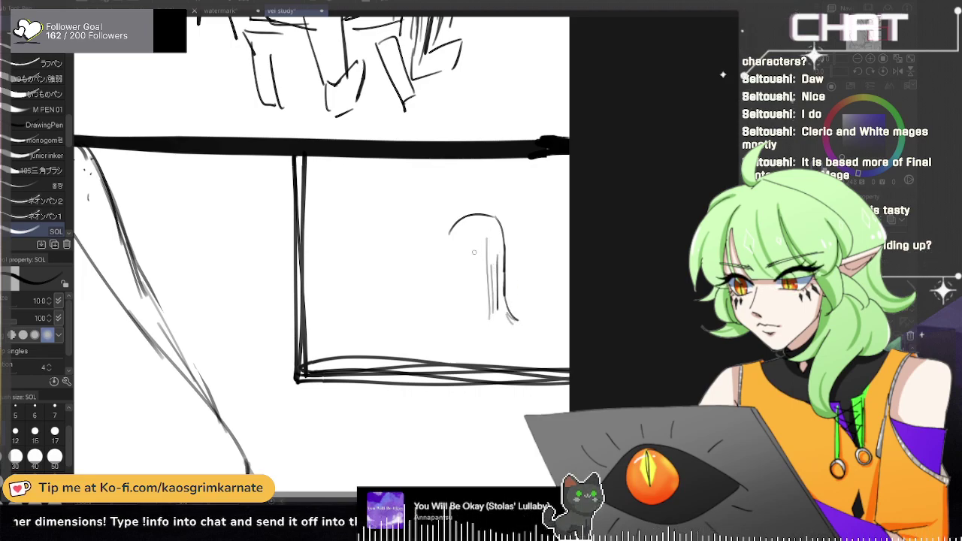
mouse_move(463, 236)
mouse_down()
mouse_move(464, 279)
mouse_move(472, 325)
mouse_up()
key(ctrl+z)
drag(476, 264, 481, 324)
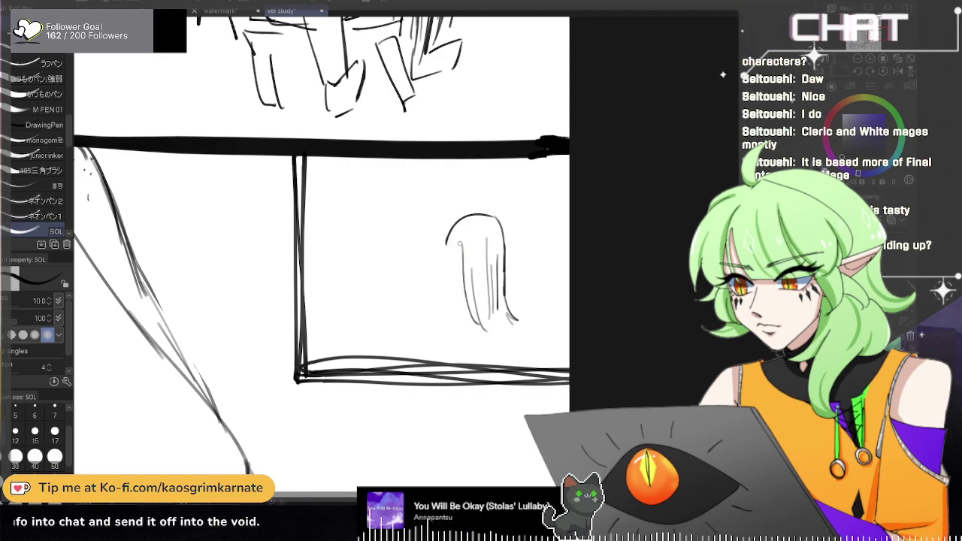
key(ctrl+z)
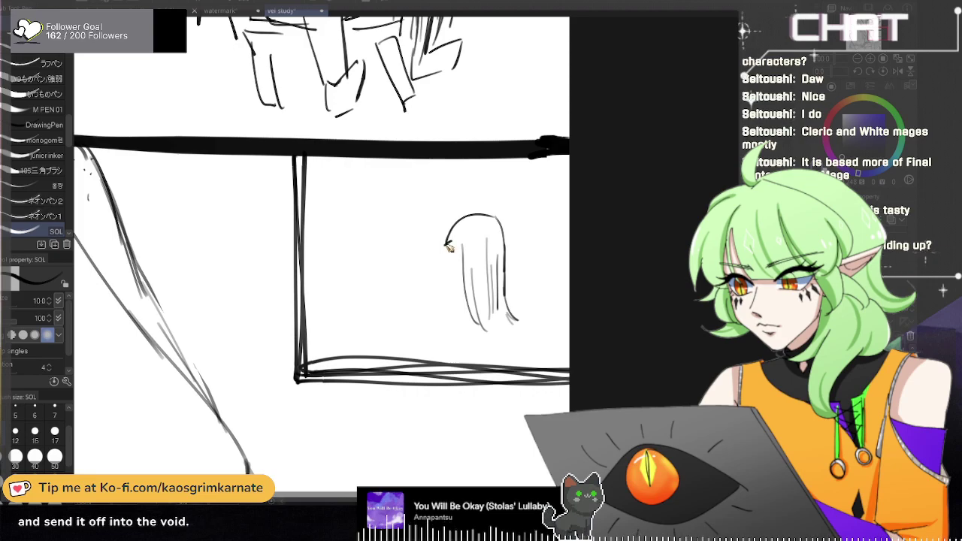
Step: Sketch the kneeling figure's arched back, hips, folded legs and feet behind the hanging hair
mouse_move(406, 260)
mouse_down()
mouse_move(399, 276)
mouse_move(437, 279)
mouse_move(400, 297)
mouse_up()
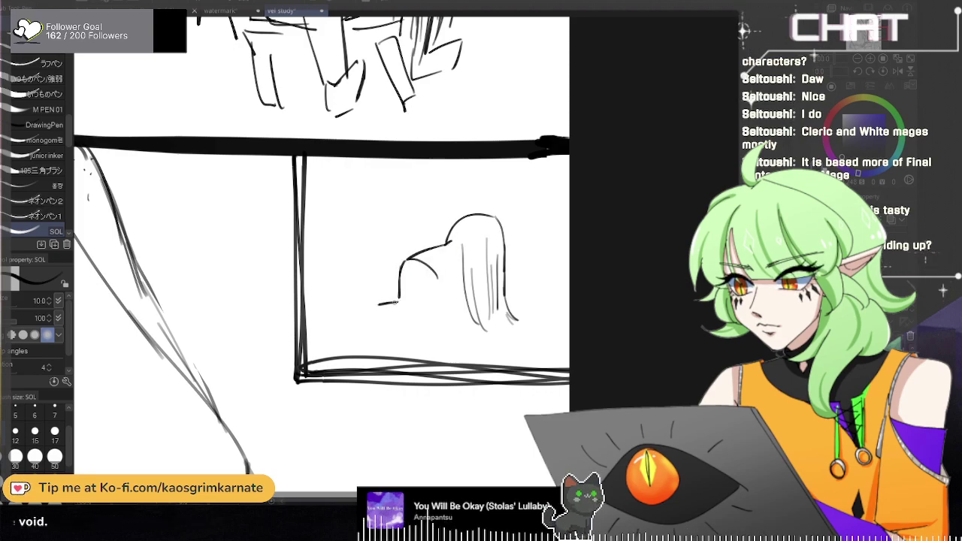
mouse_move(399, 296)
mouse_down()
mouse_move(373, 297)
mouse_move(375, 316)
mouse_up()
key(ctrl+z)
mouse_move(409, 304)
mouse_down()
mouse_move(386, 308)
mouse_move(382, 331)
mouse_move(396, 309)
mouse_move(379, 297)
mouse_move(413, 320)
mouse_move(400, 322)
mouse_move(429, 321)
mouse_up()
key(ctrl+z)
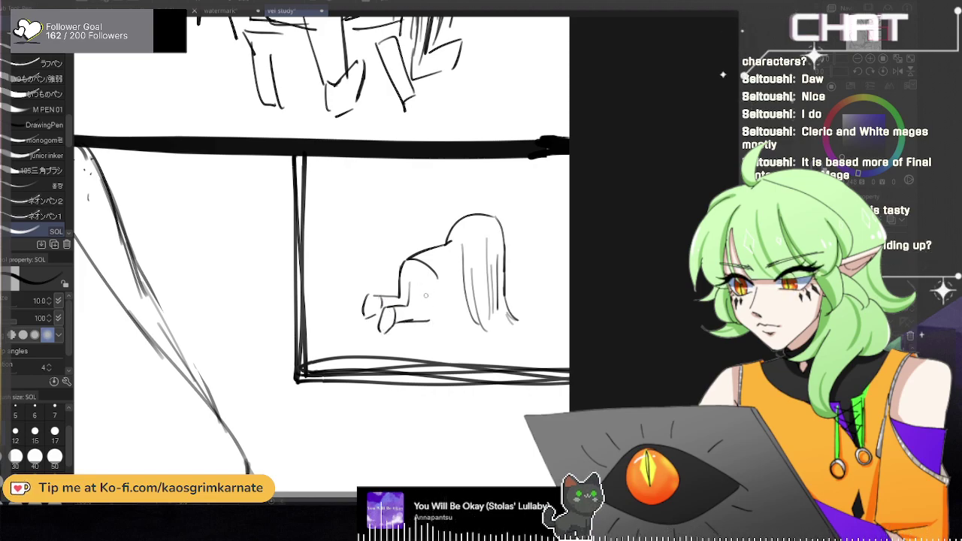
drag(428, 298, 440, 283)
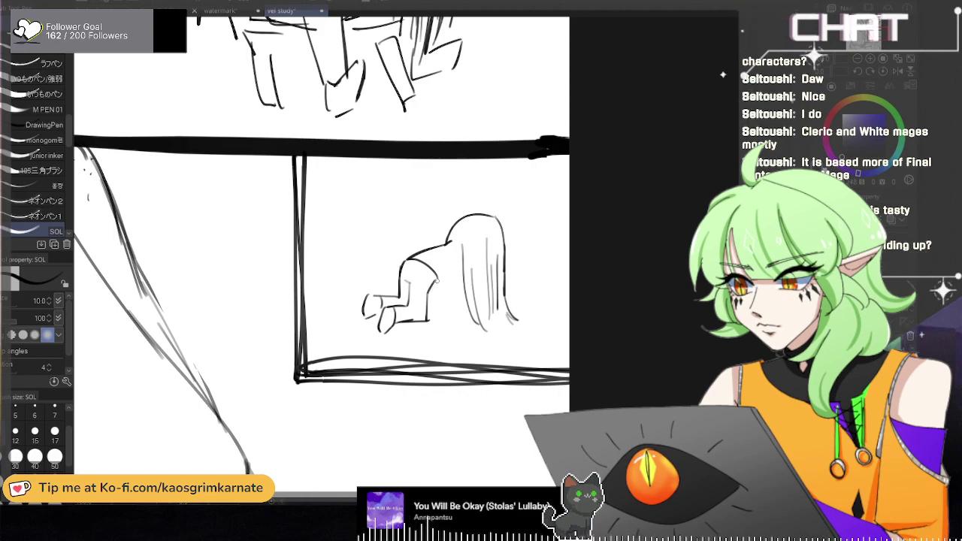
key(ctrl+z)
drag(437, 278, 434, 316)
key(ctrl+z)
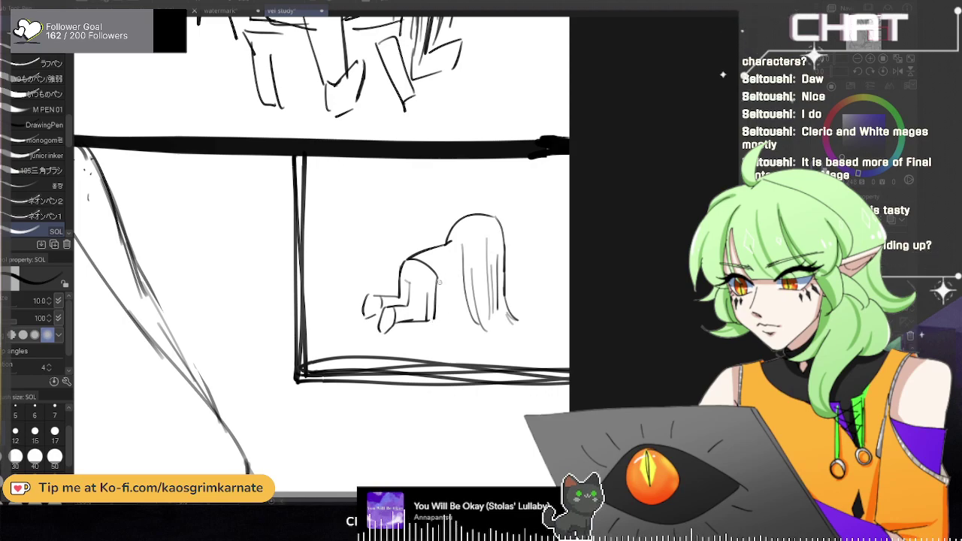
Step: Erase the kneeling figure's inner leg lines and redraw the thigh and lower leg with the pen
key(e)
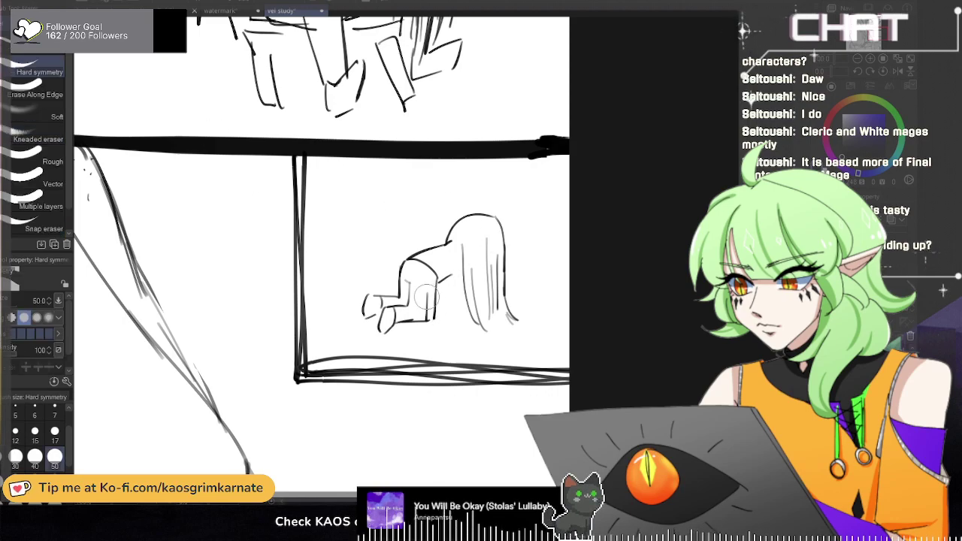
drag(416, 291, 417, 316)
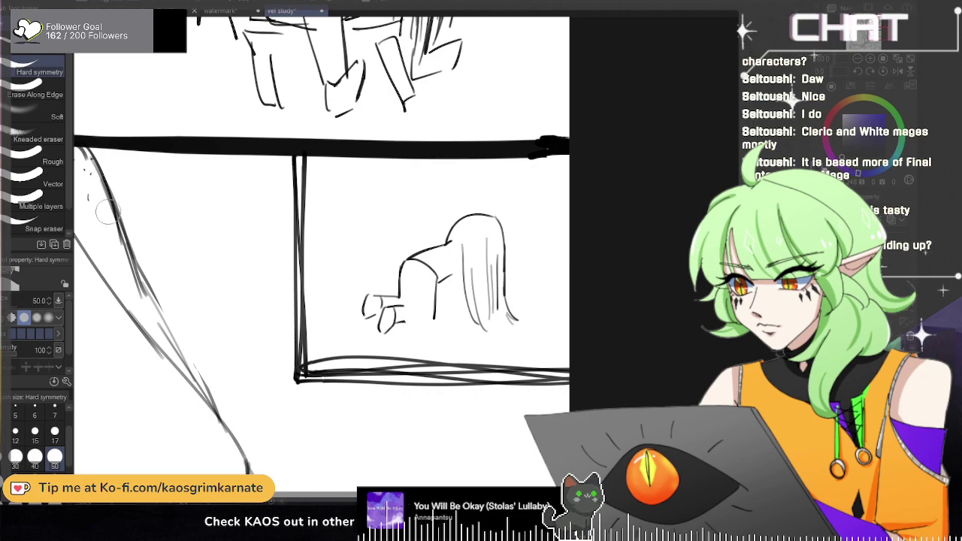
key(p)
mouse_move(415, 302)
mouse_down()
mouse_move(414, 282)
mouse_move(434, 292)
mouse_move(433, 322)
mouse_up()
drag(404, 324, 434, 323)
key(ctrl+z)
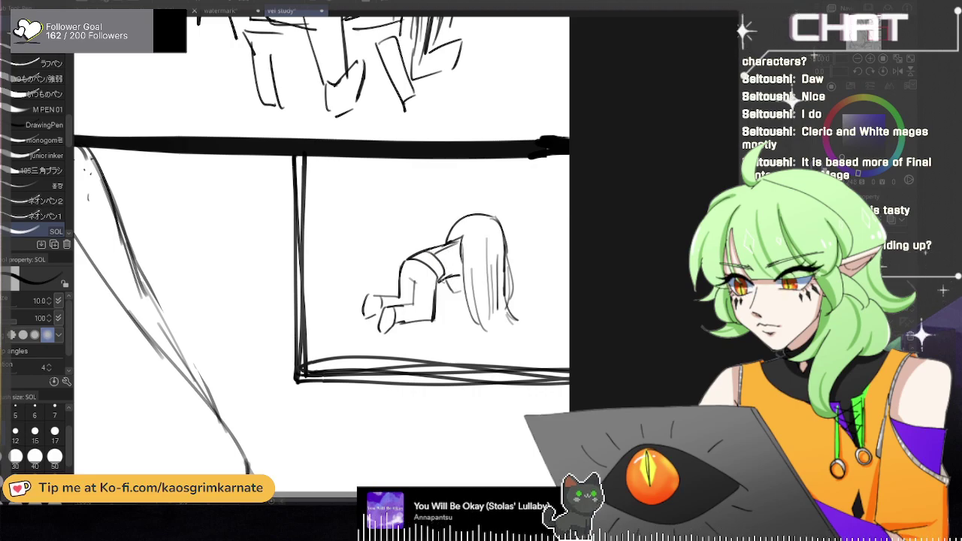
Step: Erase the rough lines under the kneeling figure's chest and redraw short strokes between the waist and the hair
key(e)
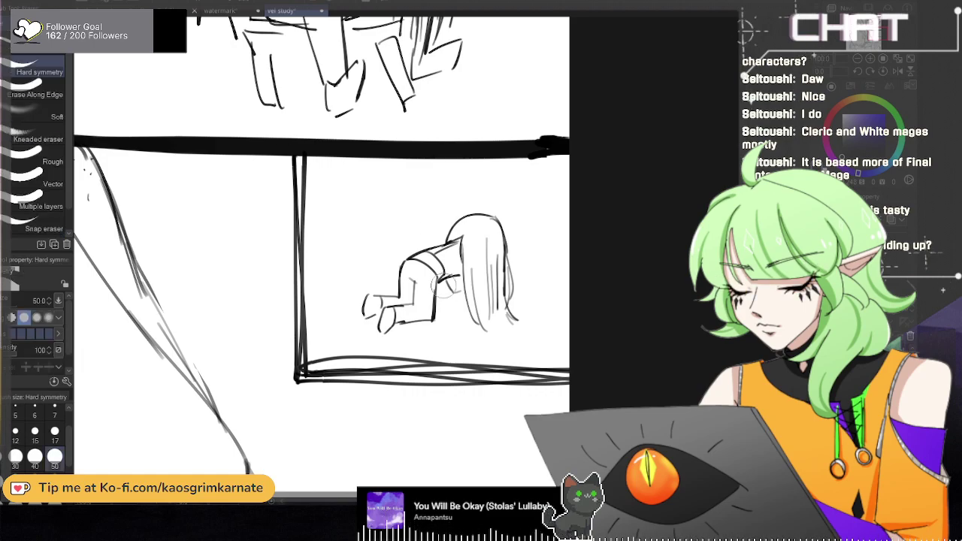
key(p)
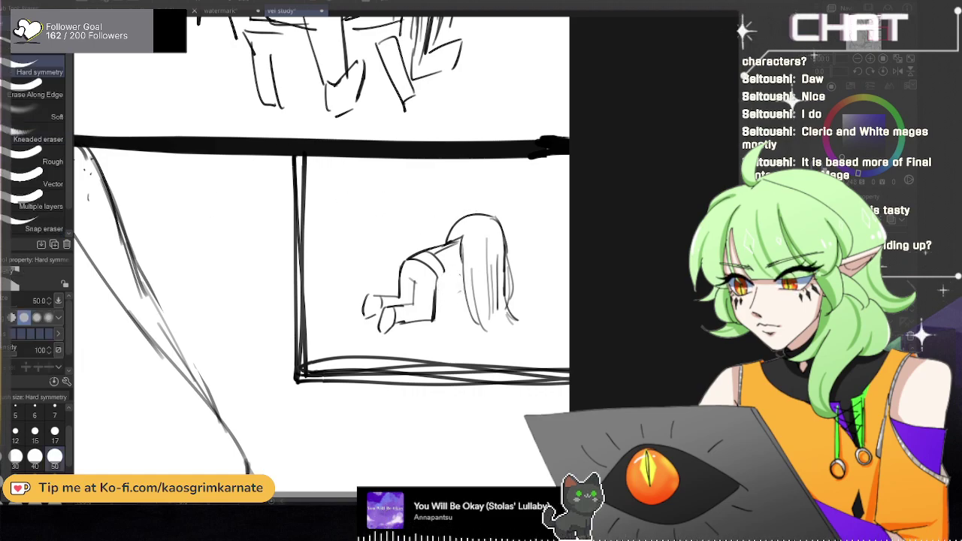
mouse_move(439, 276)
mouse_down()
mouse_move(435, 298)
mouse_move(461, 270)
mouse_up()
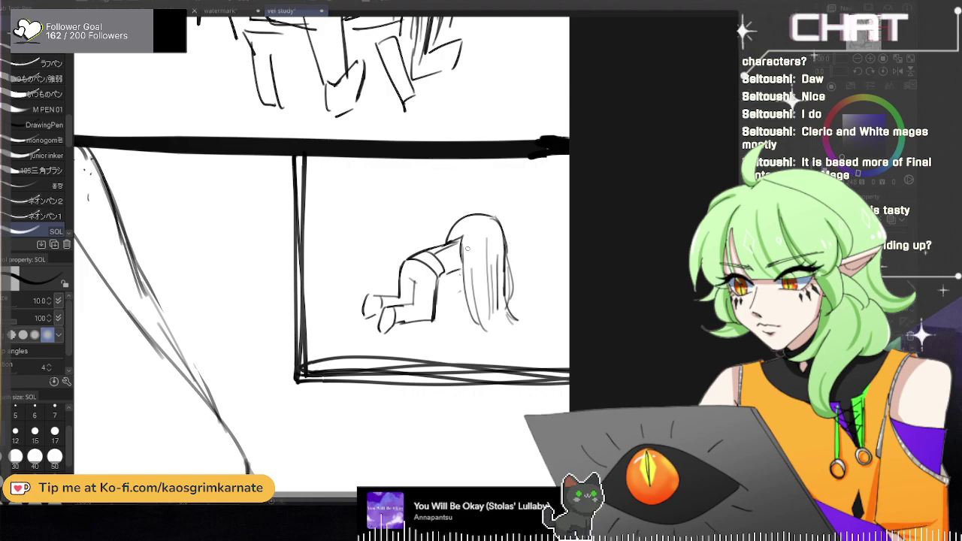
drag(445, 275, 451, 287)
scroll(500, 249, down, 3)
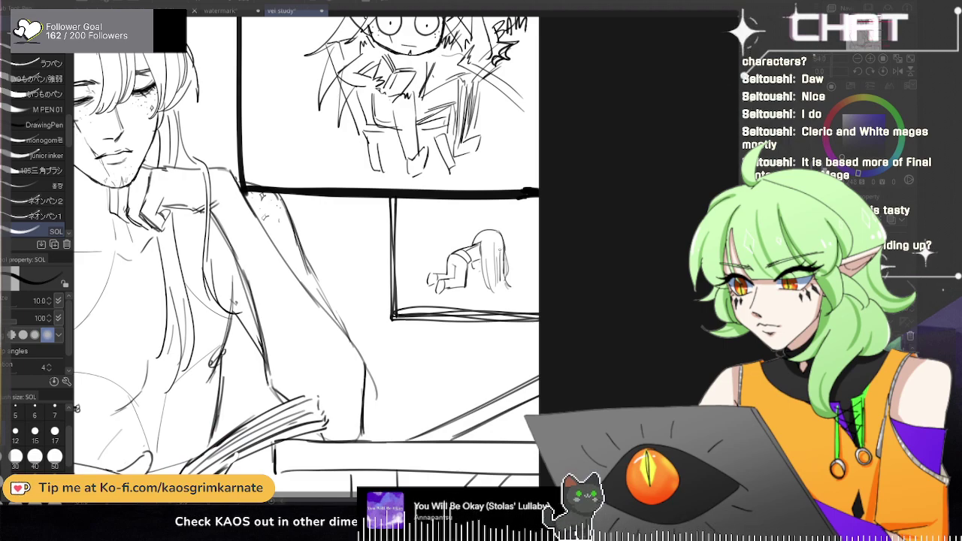
scroll(307, 252, up, 3)
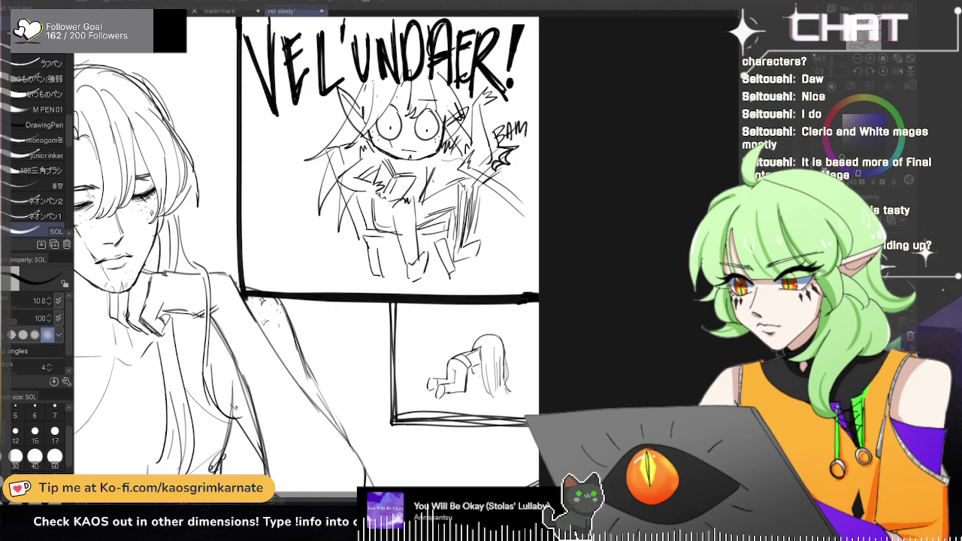
key(Delete)
key(ctrl+z)
Step: Clean up the stray lines crossing the comic elf's ear beside the "BAM" arm with a size 17 eraser
scroll(524, 170, up, 2)
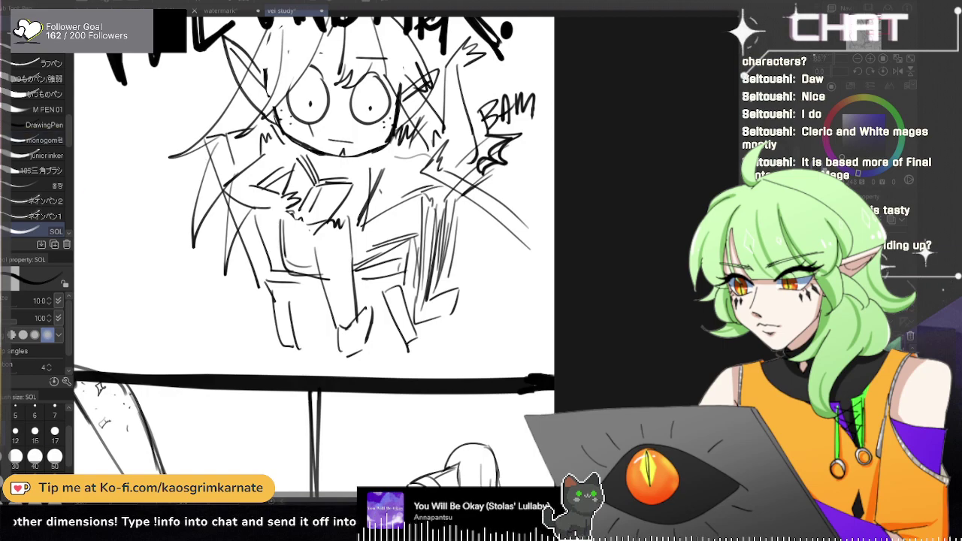
key(e)
scroll(313, 255, up, 2)
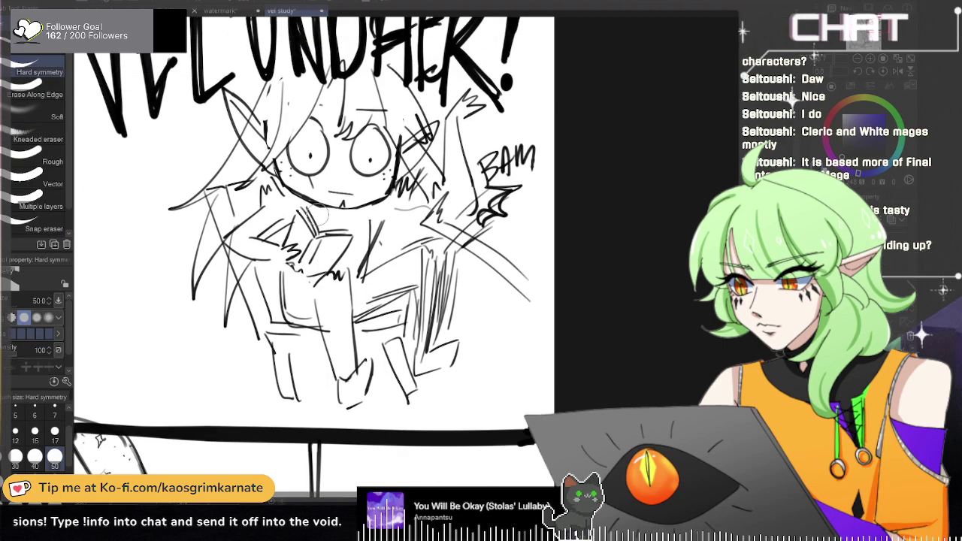
click(55, 435)
mouse_move(405, 147)
mouse_down()
mouse_move(400, 137)
mouse_move(426, 166)
mouse_up()
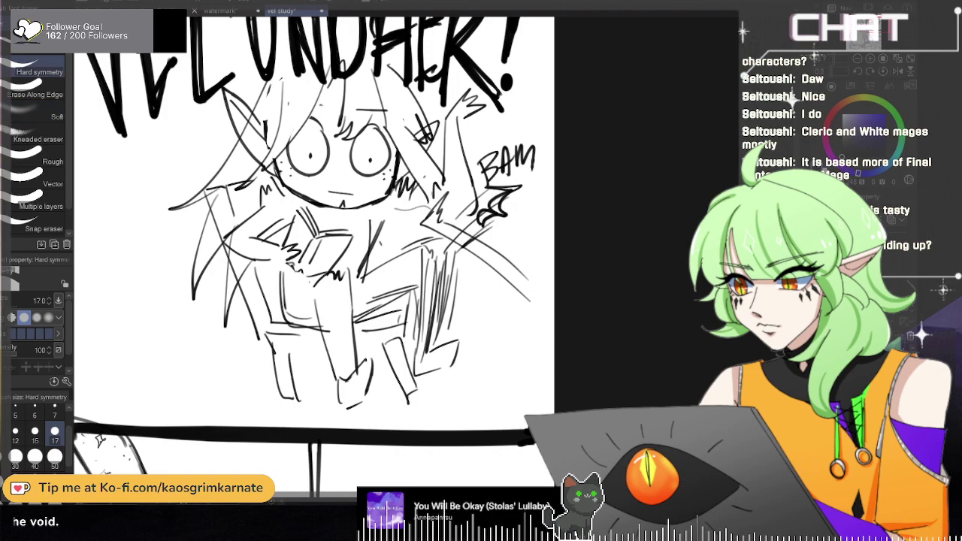
key(p)
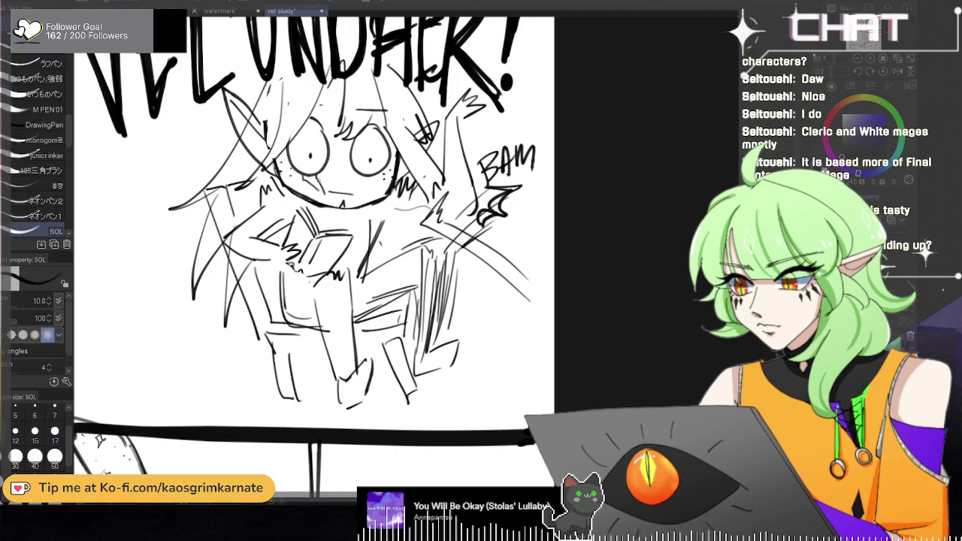
key(ctrl+z)
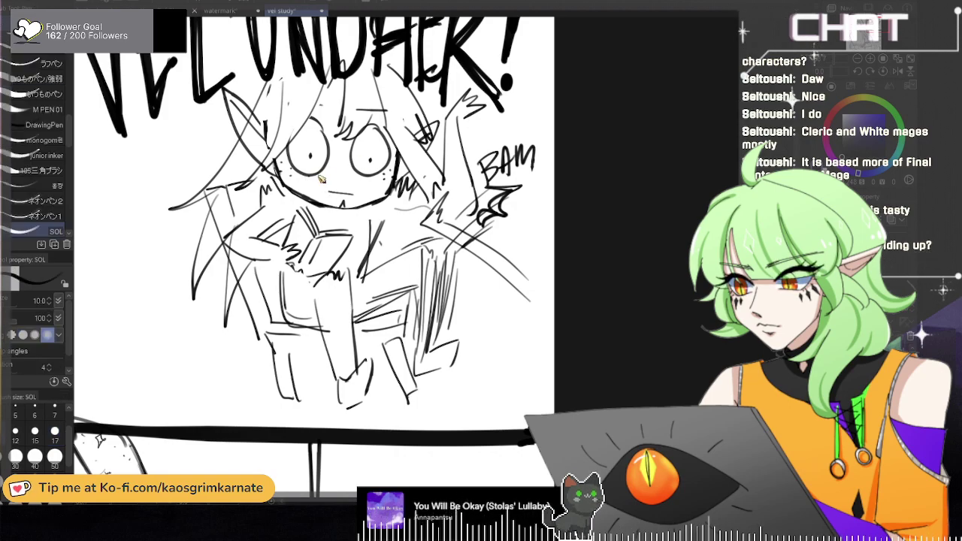
Step: Clear the kneeling figure from the wall frame
scroll(406, 190, down, 4)
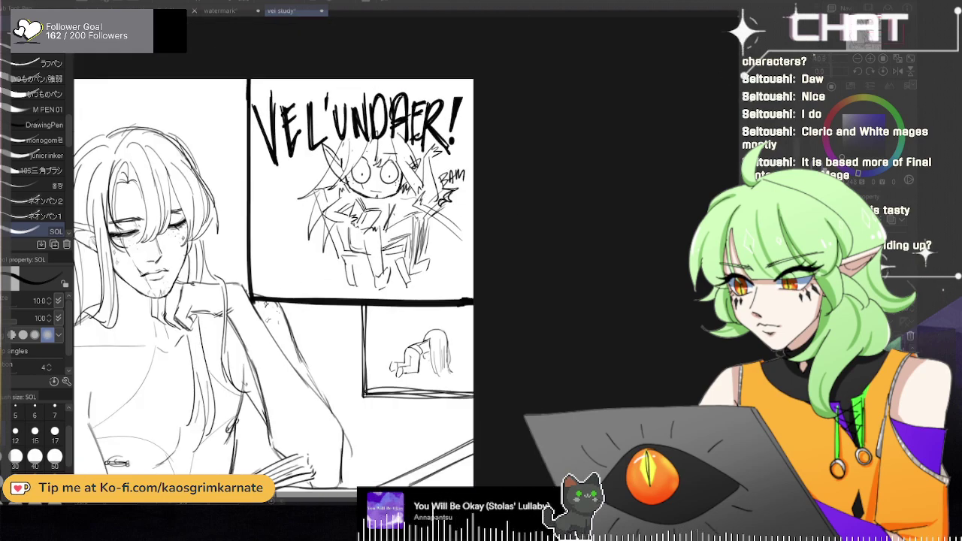
scroll(274, 285, down, 5)
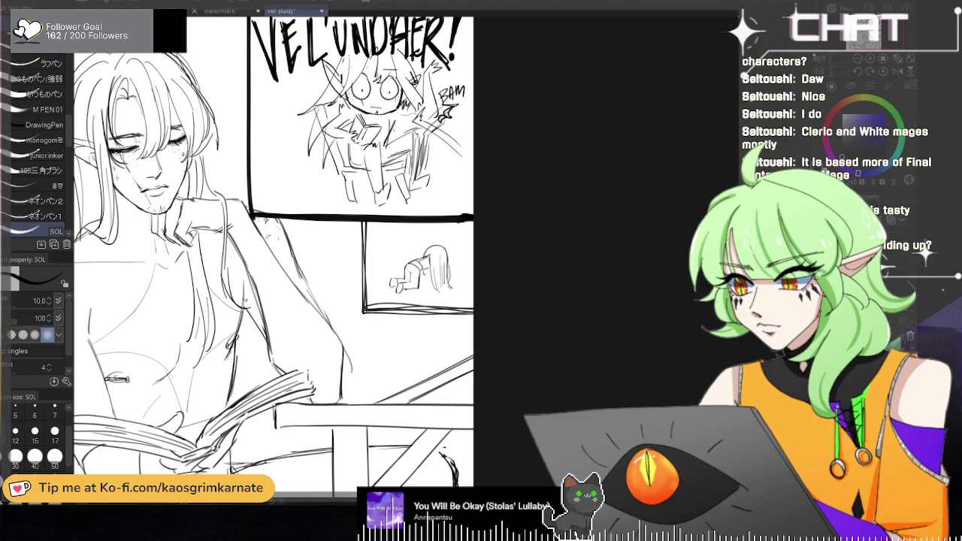
scroll(434, 207, up, 3)
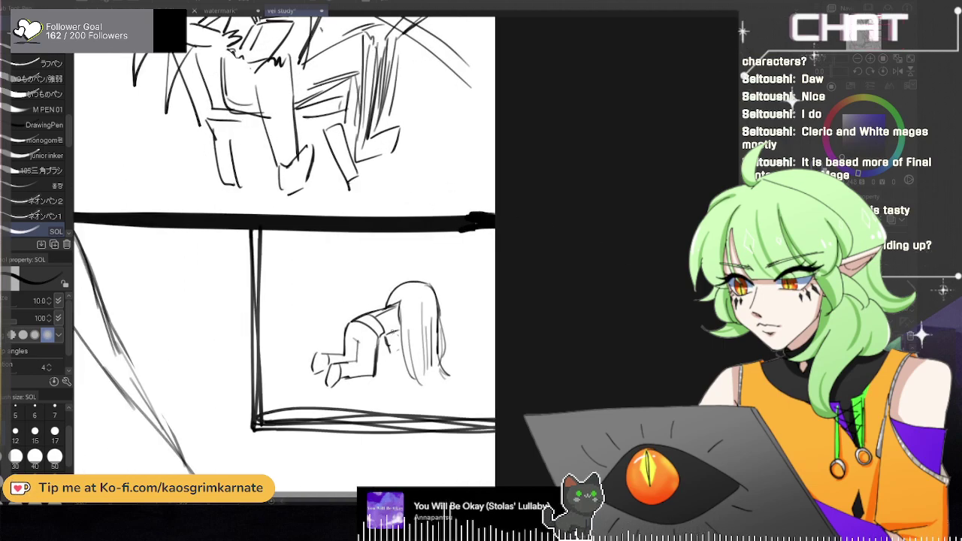
key(Delete)
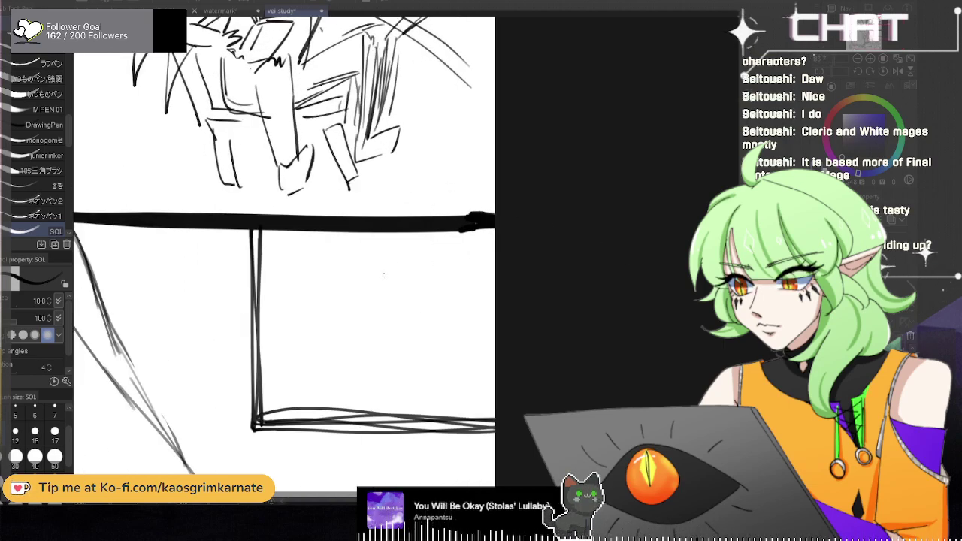
Step: Sketch a small head inside the wall frame with fringe strands, a chin curve and looping curls of hair on top
drag(372, 280, 371, 304)
key(ctrl+z)
mouse_move(399, 273)
mouse_down()
mouse_move(369, 313)
mouse_move(394, 291)
mouse_up()
key(ctrl+z)
key(ctrl+z)
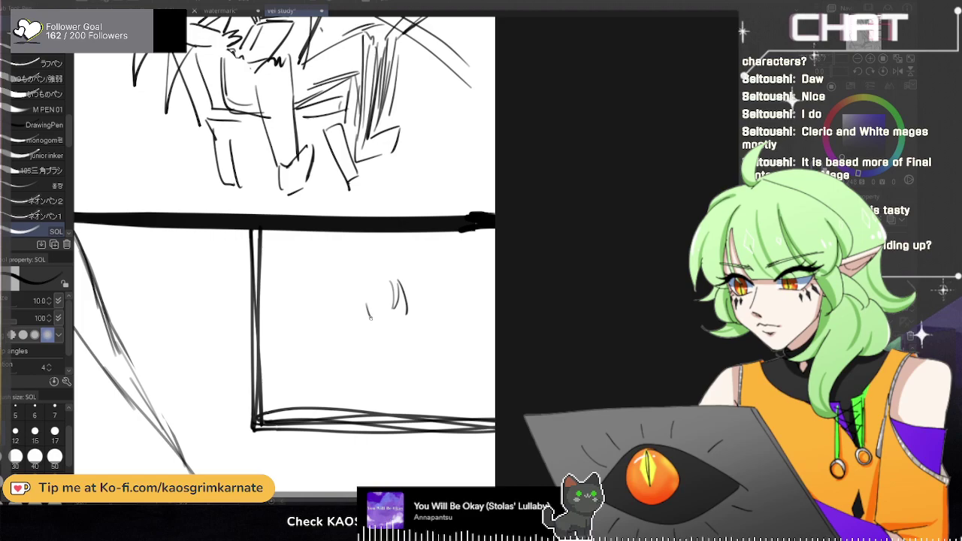
mouse_move(406, 281)
mouse_down()
mouse_move(409, 306)
mouse_move(389, 310)
mouse_up()
key(ctrl+z)
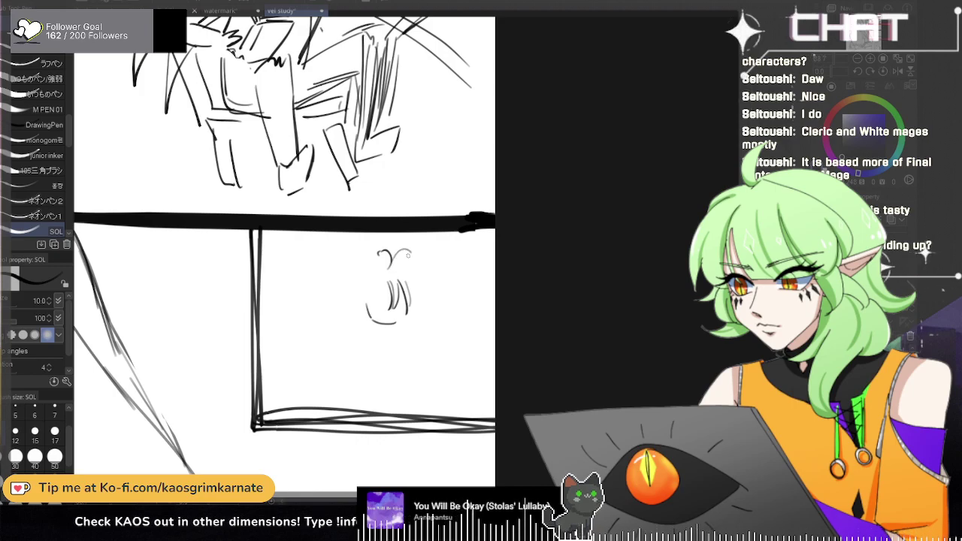
mouse_move(392, 265)
mouse_down()
mouse_move(410, 253)
mouse_move(411, 268)
mouse_up()
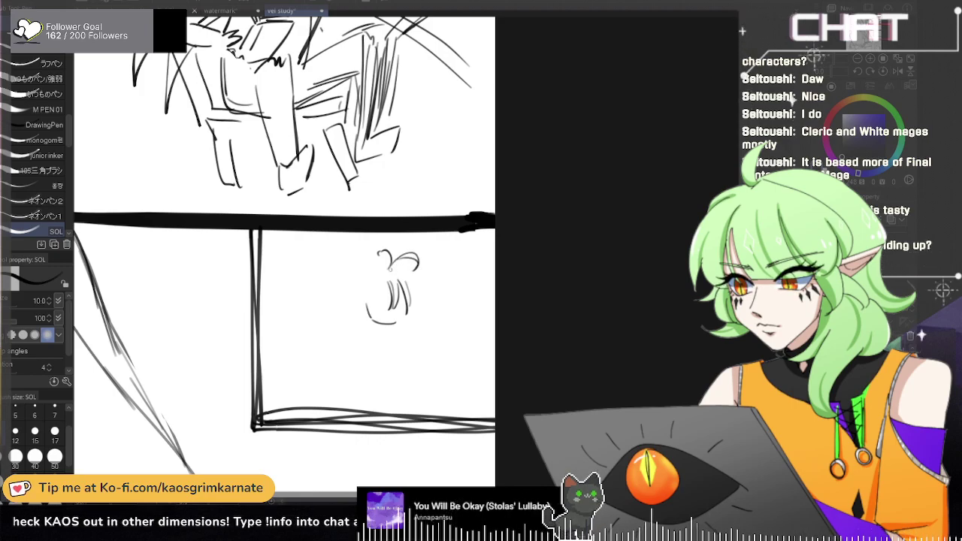
Step: Draw the small head's rounded hair outline and a long pointed ear sticking out beside the cheek
mouse_move(418, 308)
mouse_down()
mouse_move(391, 270)
mouse_move(370, 271)
mouse_move(360, 309)
mouse_move(340, 291)
mouse_up()
key(ctrl+z)
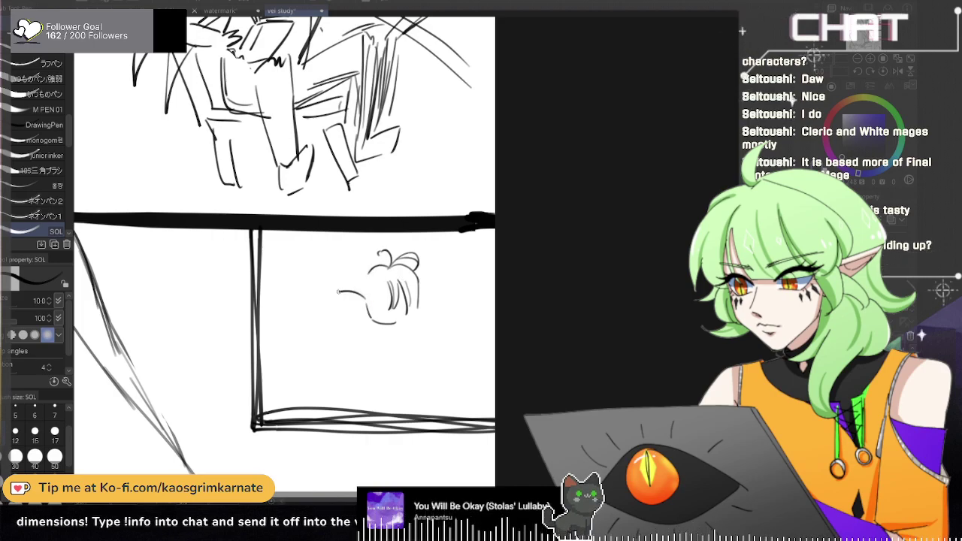
key(ctrl+z)
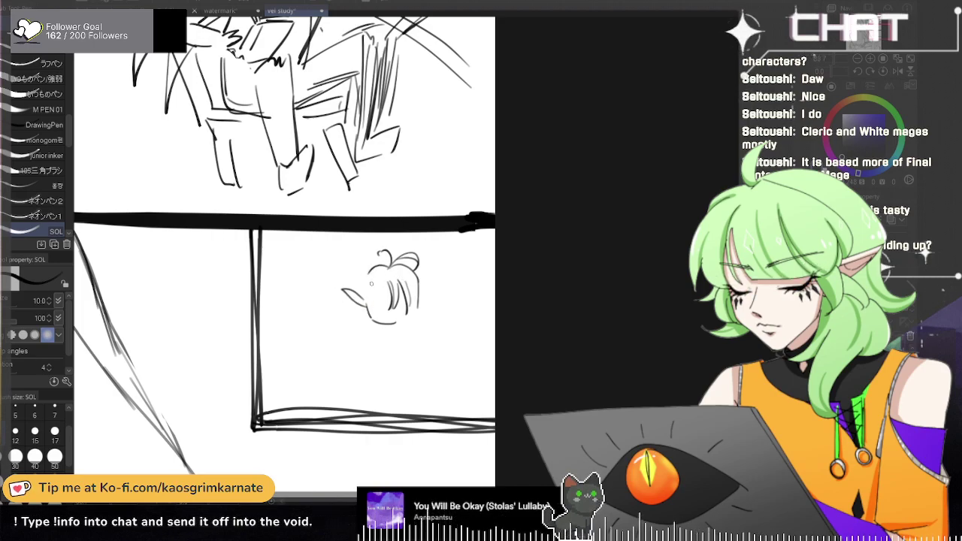
drag(360, 297, 365, 310)
drag(371, 274, 361, 301)
key(ctrl+z)
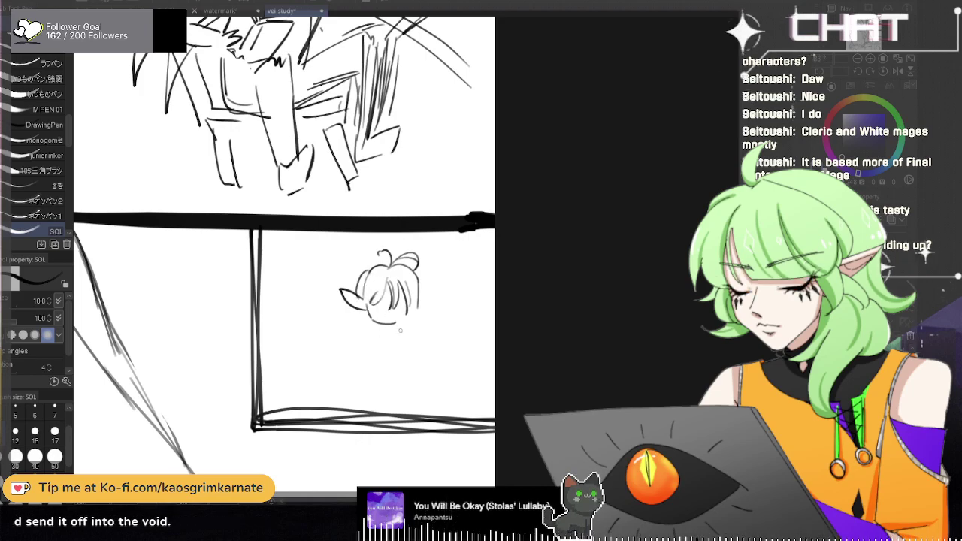
Step: Draw half-closed eyes and a short mouth on the small framed face
scroll(388, 307, up, 3)
mouse_move(379, 299)
mouse_down()
mouse_move(362, 308)
mouse_move(419, 306)
mouse_up()
key(ctrl+z)
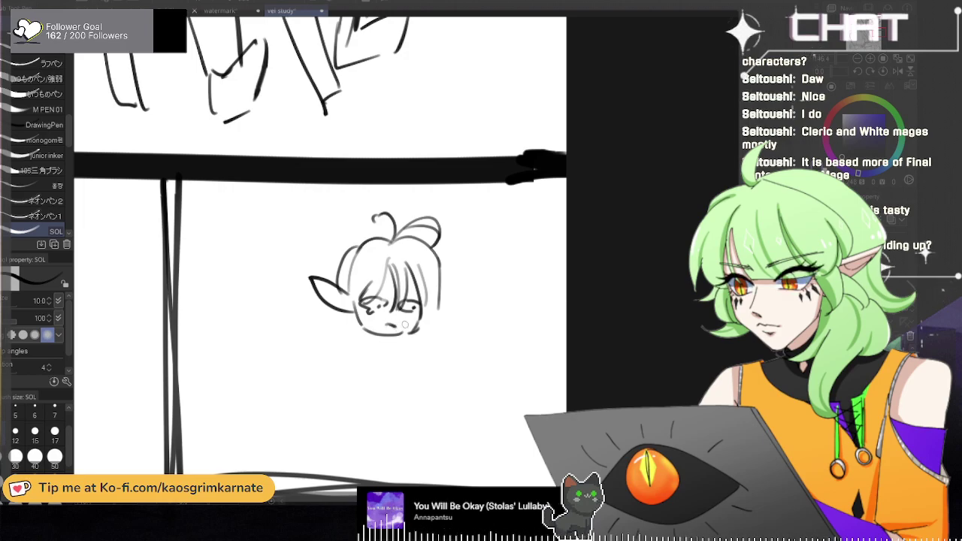
Step: Sketch sloping shoulder lines on both sides below the small framed head
mouse_move(347, 312)
mouse_down()
mouse_move(348, 350)
mouse_move(341, 334)
mouse_up()
key(ctrl+z)
mouse_move(410, 333)
mouse_down()
mouse_move(440, 343)
mouse_move(436, 206)
mouse_up()
key(ctrl+z)
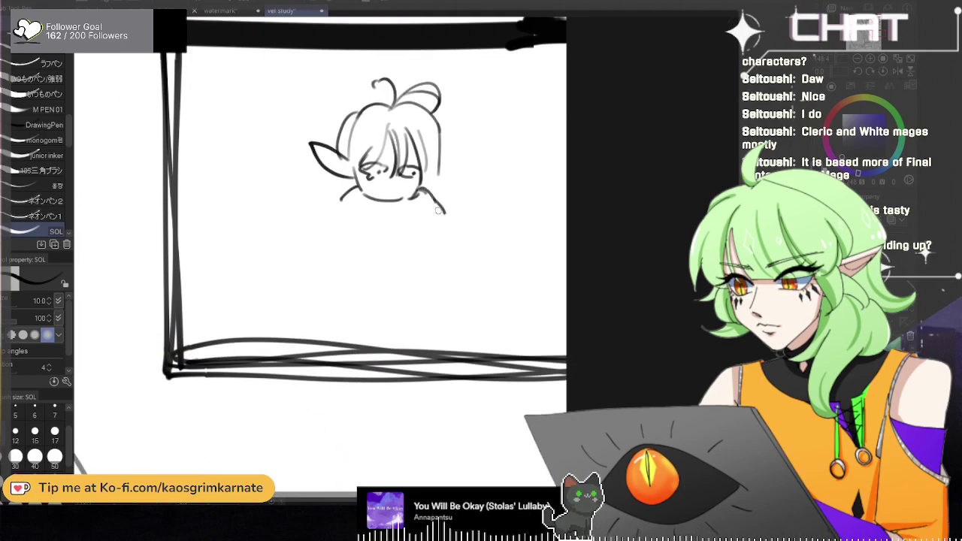
Step: Replace the small figure's sloping shoulder lines with rounded shoulder and upper-arm curves on both sides of the chest
drag(341, 198, 354, 234)
key(ctrl+z)
key(ctrl+z)
key(ctrl+z)
key(ctrl+z)
mouse_move(356, 185)
mouse_down()
mouse_move(348, 229)
mouse_move(384, 244)
mouse_up()
drag(419, 183, 431, 220)
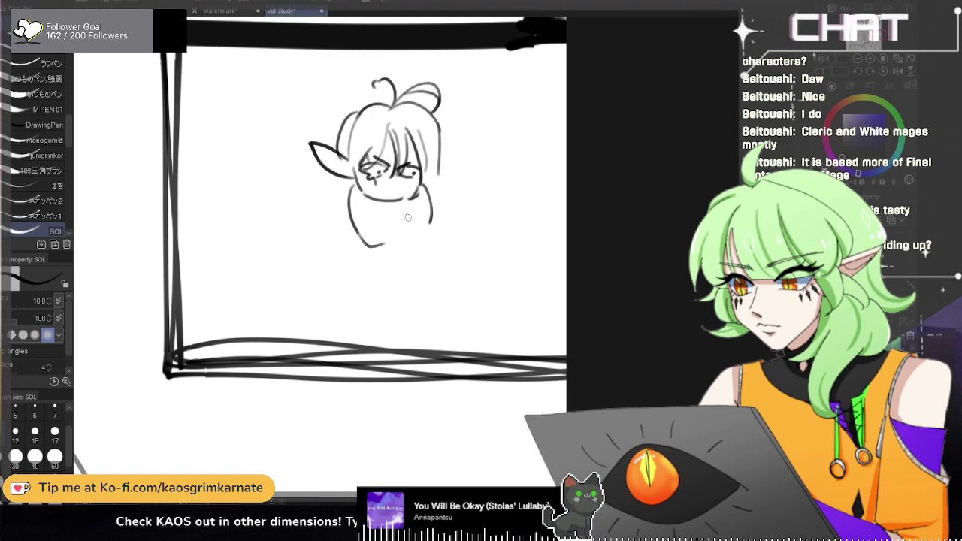
drag(385, 188, 398, 189)
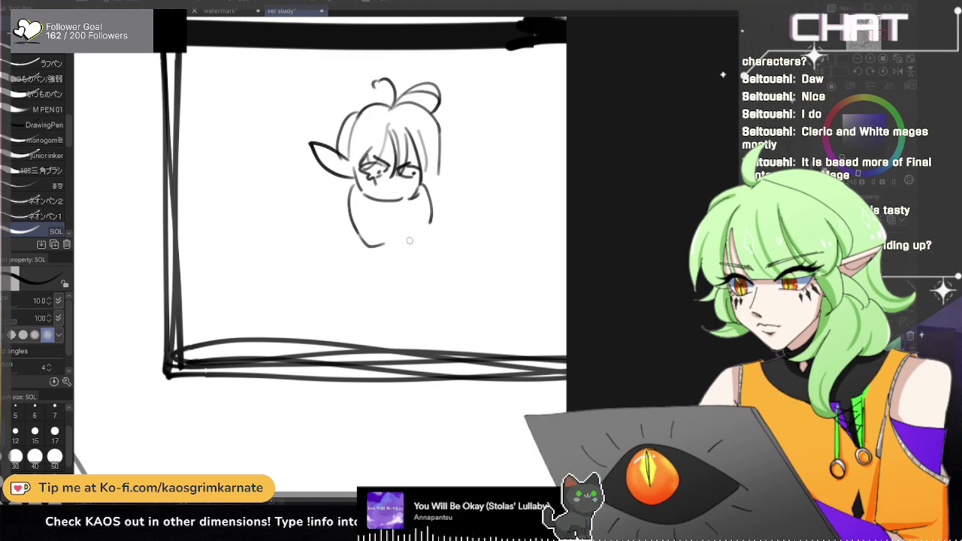
Step: Sketch the small figure's arms folded across the chest, with short finger strokes at the elbow
mouse_move(379, 228)
mouse_down()
mouse_move(412, 224)
mouse_move(424, 233)
mouse_up()
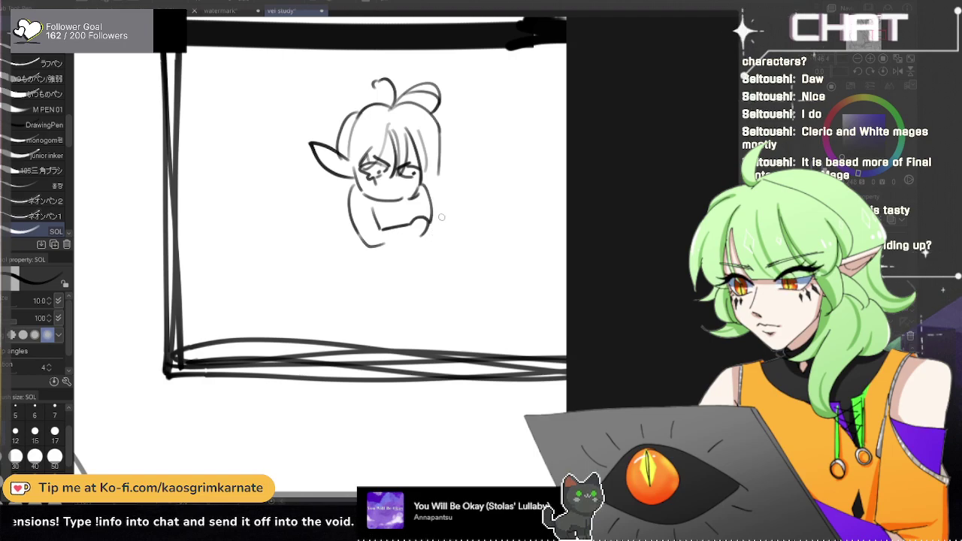
mouse_move(440, 230)
mouse_down()
mouse_move(442, 219)
mouse_move(428, 235)
mouse_up()
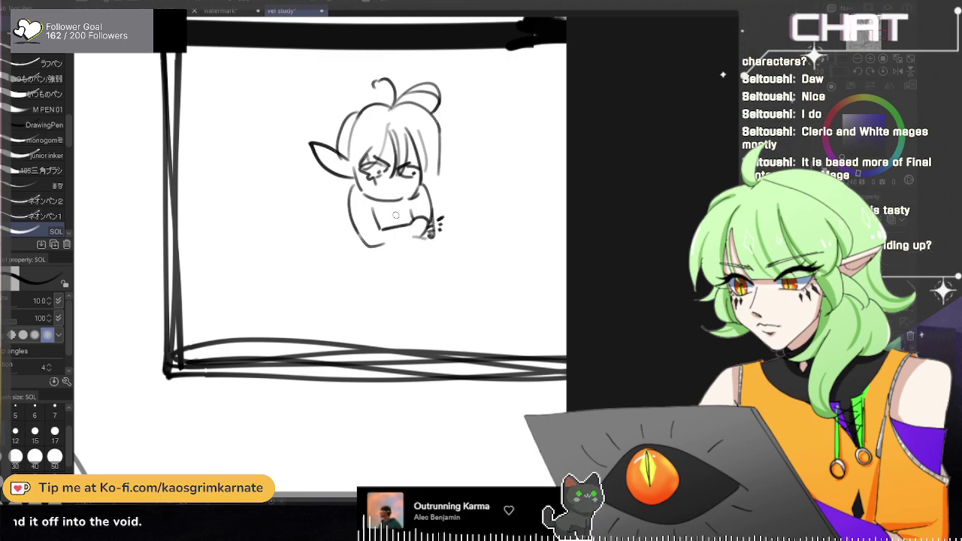
mouse_move(380, 215)
mouse_down()
mouse_move(426, 213)
mouse_move(385, 221)
mouse_move(421, 240)
mouse_move(391, 245)
mouse_move(425, 236)
mouse_up()
key(ctrl+z)
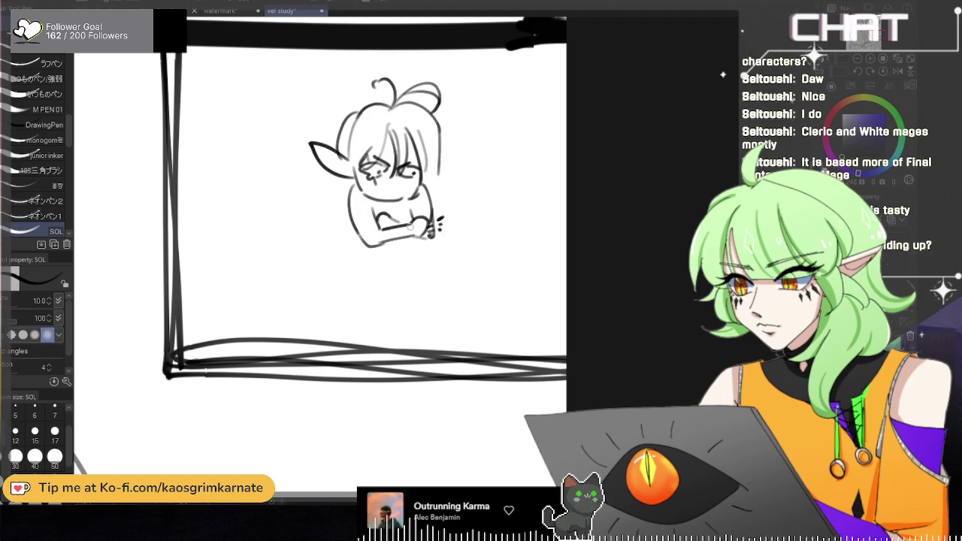
Step: Hand-letter "CURE WOUNDS" on two slanted lines beside the small figure's folded arms
mouse_move(459, 200)
mouse_down()
mouse_move(450, 216)
mouse_move(476, 195)
mouse_move(489, 200)
mouse_move(475, 229)
mouse_move(489, 212)
mouse_move(493, 222)
mouse_up()
mouse_move(497, 209)
mouse_down()
mouse_move(504, 223)
mouse_move(524, 202)
mouse_move(523, 213)
mouse_up()
mouse_move(540, 193)
mouse_down()
mouse_move(532, 211)
mouse_move(519, 202)
mouse_move(522, 214)
mouse_up()
key(ctrl+z)
key(ctrl+z)
key(ctrl+z)
key(ctrl+z)
drag(522, 199, 535, 210)
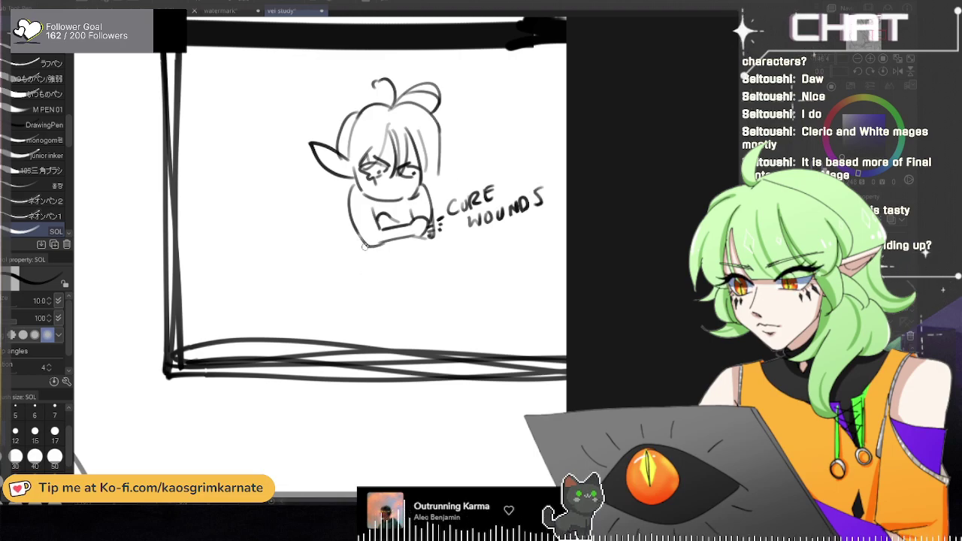
drag(363, 248, 363, 272)
drag(421, 245, 424, 284)
key(ctrl+z)
key(ctrl+z)
drag(363, 247, 359, 288)
drag(423, 249, 425, 291)
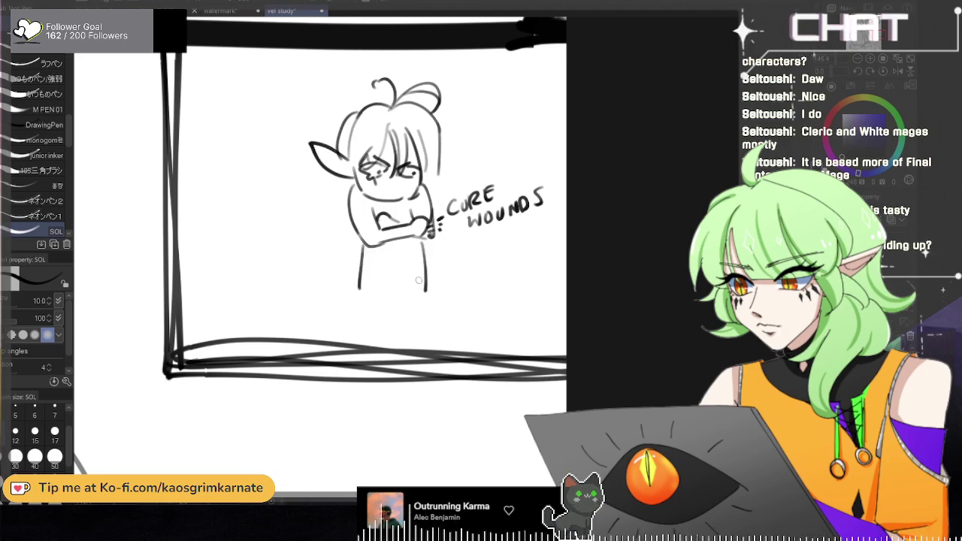
key(ctrl+z)
key(ctrl+z)
drag(364, 251, 360, 316)
key(ctrl+z)
mouse_move(367, 249)
mouse_down()
mouse_move(368, 257)
mouse_move(410, 257)
mouse_move(414, 243)
mouse_move(362, 317)
mouse_up()
key(ctrl+z)
key(ctrl+z)
Step: Draw the small figure's two straight trouser legs below the waist, with cuffs and simple feet reaching the frame's floor
drag(367, 259, 361, 331)
drag(421, 264, 419, 336)
key(ctrl+z)
drag(422, 264, 428, 338)
drag(391, 291, 385, 332)
key(ctrl+z)
mouse_move(391, 287)
mouse_down()
mouse_move(387, 331)
mouse_move(408, 329)
mouse_up()
key(ctrl+z)
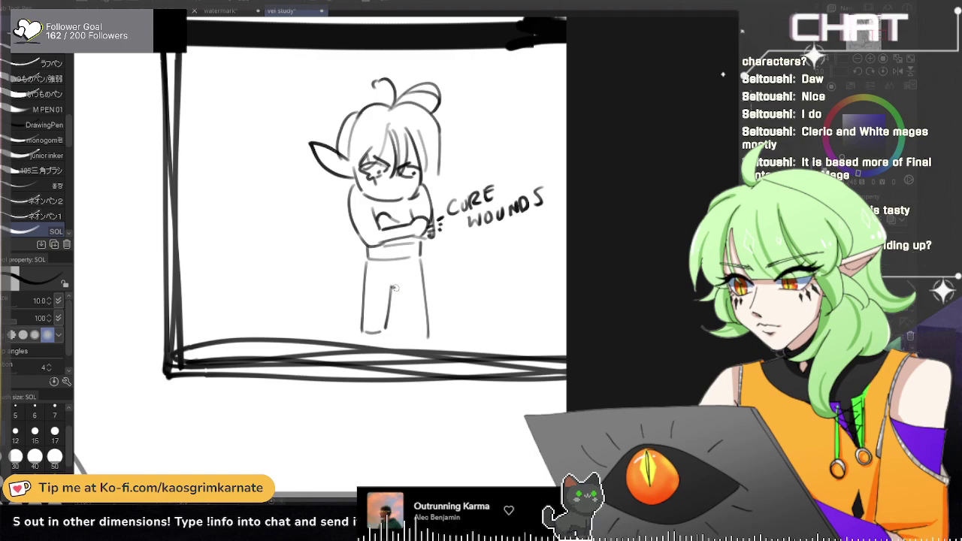
mouse_move(399, 286)
mouse_down()
mouse_move(406, 330)
mouse_move(429, 335)
mouse_up()
drag(358, 339, 383, 343)
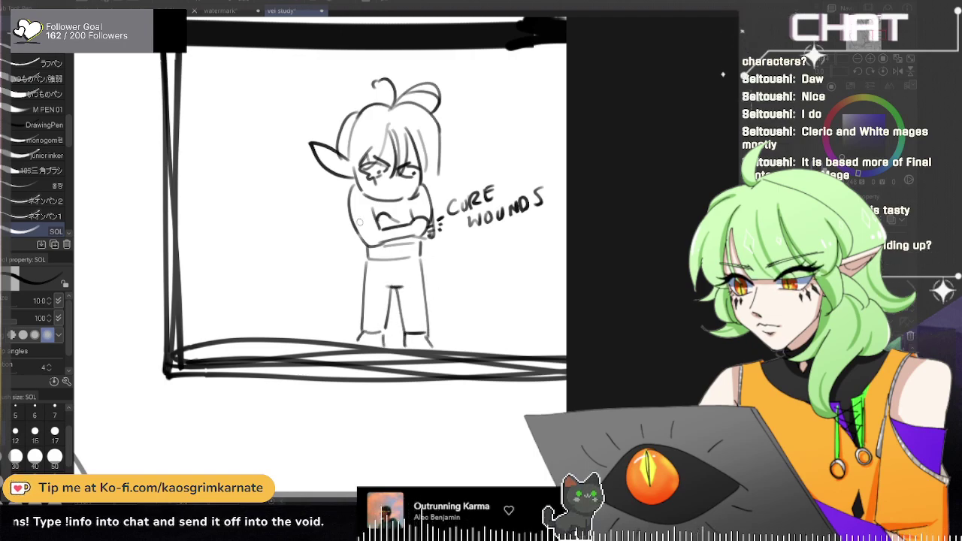
Step: Draw long hair strands falling from the small figure's head on both sides of the body to below the waist
mouse_move(342, 183)
mouse_down()
mouse_move(325, 267)
mouse_move(351, 294)
mouse_up()
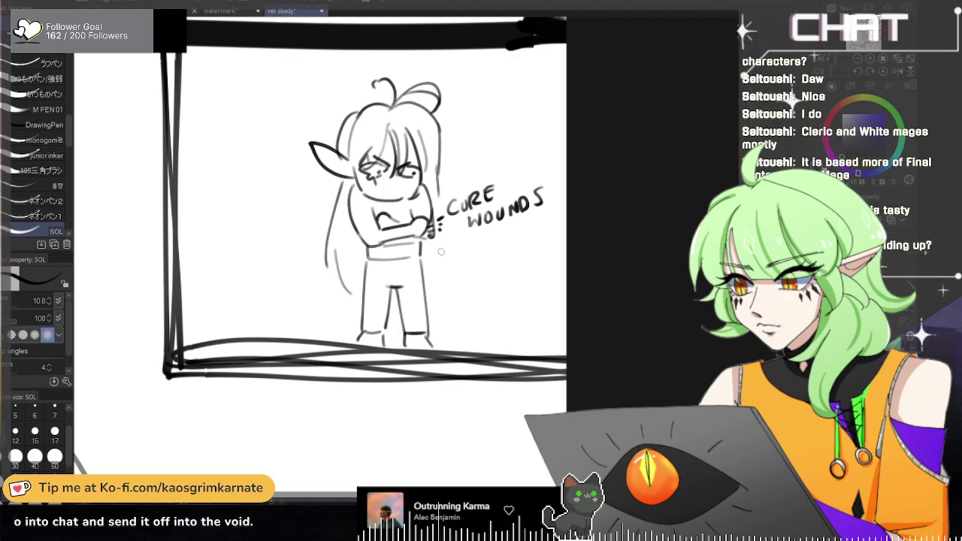
drag(438, 128, 430, 193)
drag(433, 241, 442, 301)
key(ctrl+z)
key(ctrl+z)
mouse_move(433, 245)
mouse_down()
mouse_move(437, 284)
mouse_move(431, 278)
mouse_up()
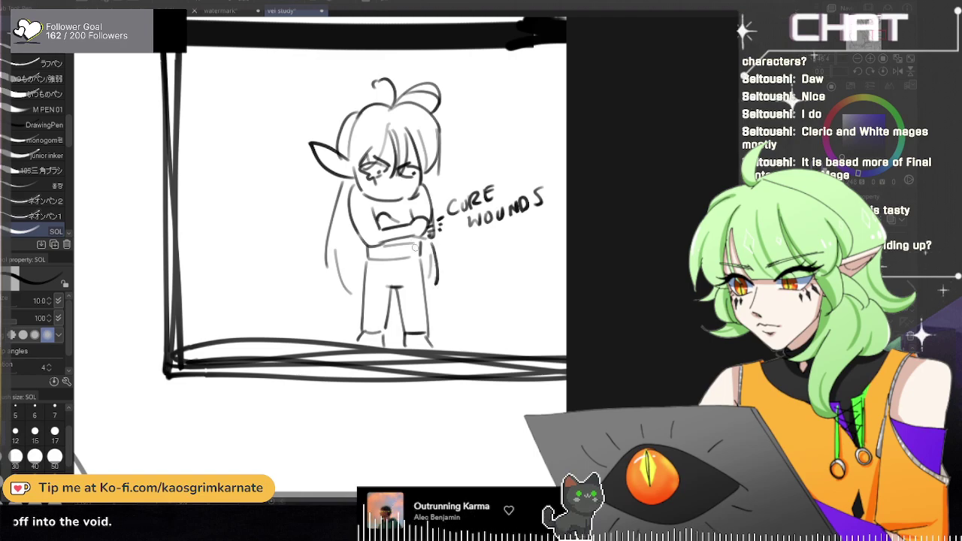
key(ctrl+z)
drag(434, 172, 430, 194)
Step: Add inner hair strands hanging from beside the cheek over the small figure's shoulder and arm
drag(353, 177, 356, 225)
key(ctrl+z)
drag(361, 175, 366, 242)
key(ctrl+z)
key(ctrl+z)
drag(361, 185, 362, 231)
drag(354, 161, 363, 239)
scroll(445, 176, down, 2)
scroll(481, 192, down, 3)
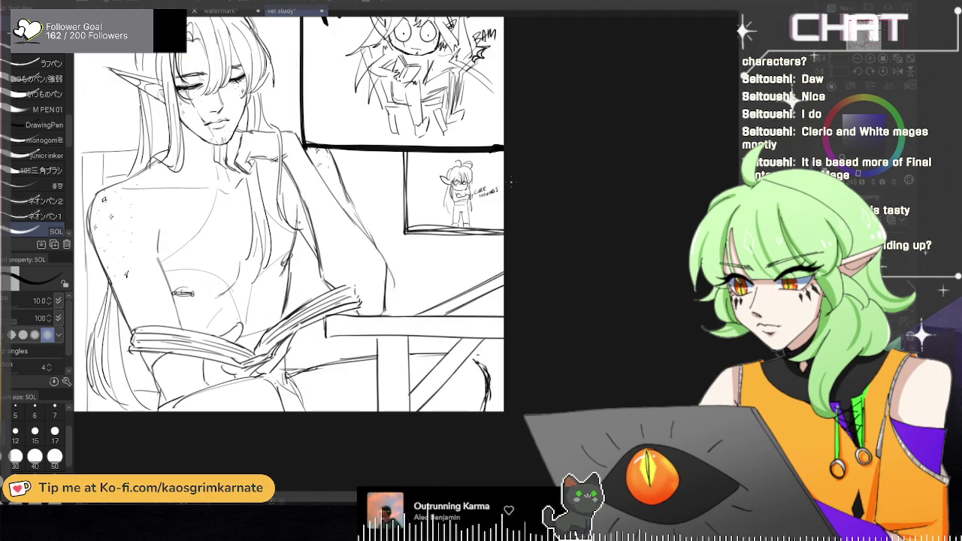
scroll(519, 176, up, 3)
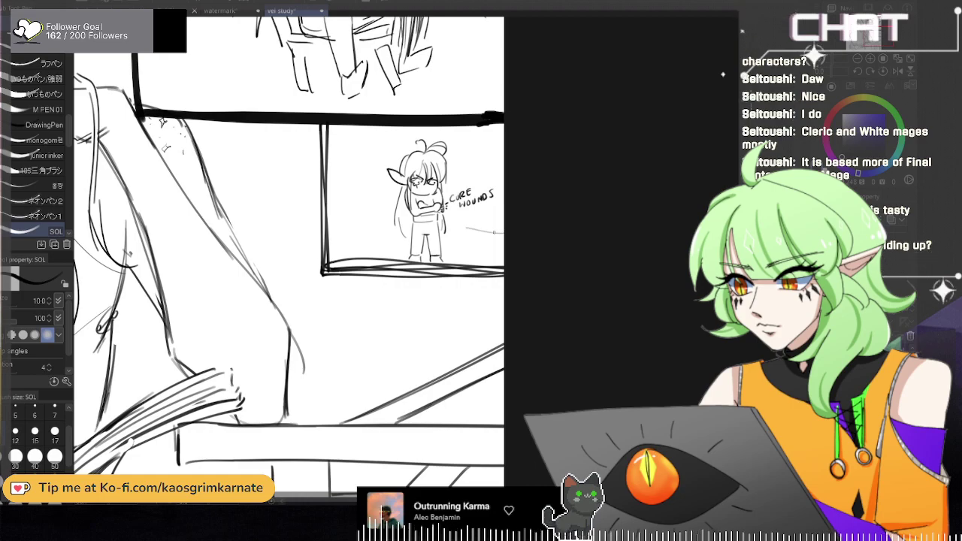
key(ctrl+z)
drag(466, 224, 504, 227)
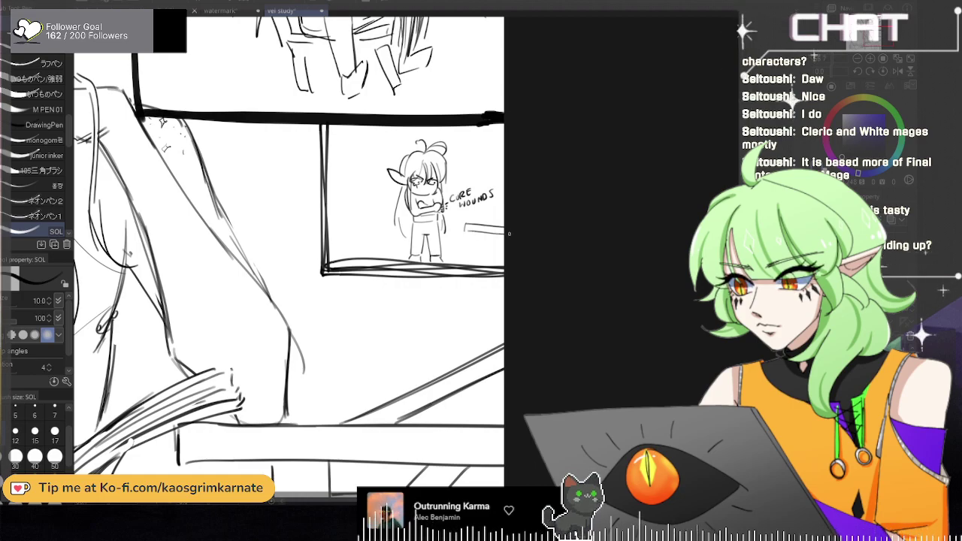
key(ctrl+z)
key(ctrl+z)
drag(478, 210, 503, 247)
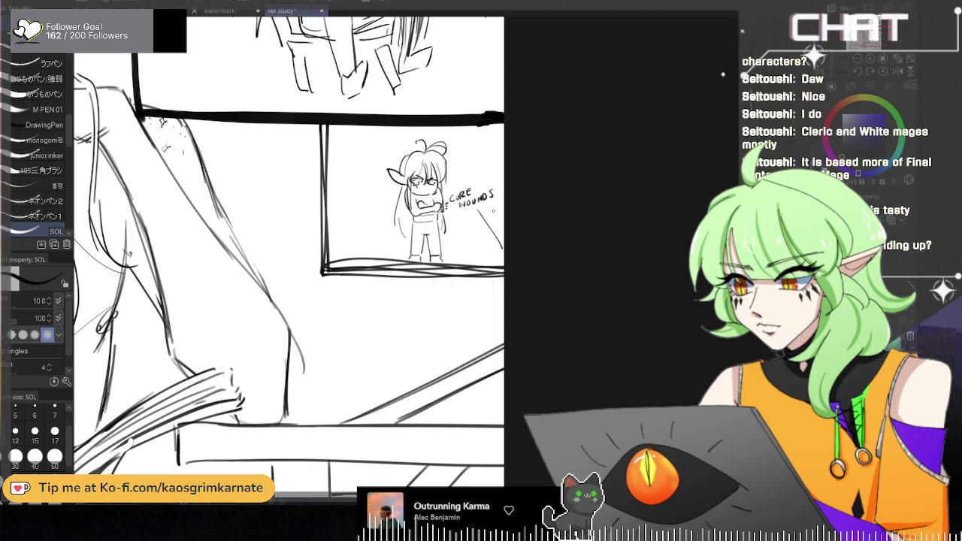
key(ctrl+z)
drag(478, 214, 462, 243)
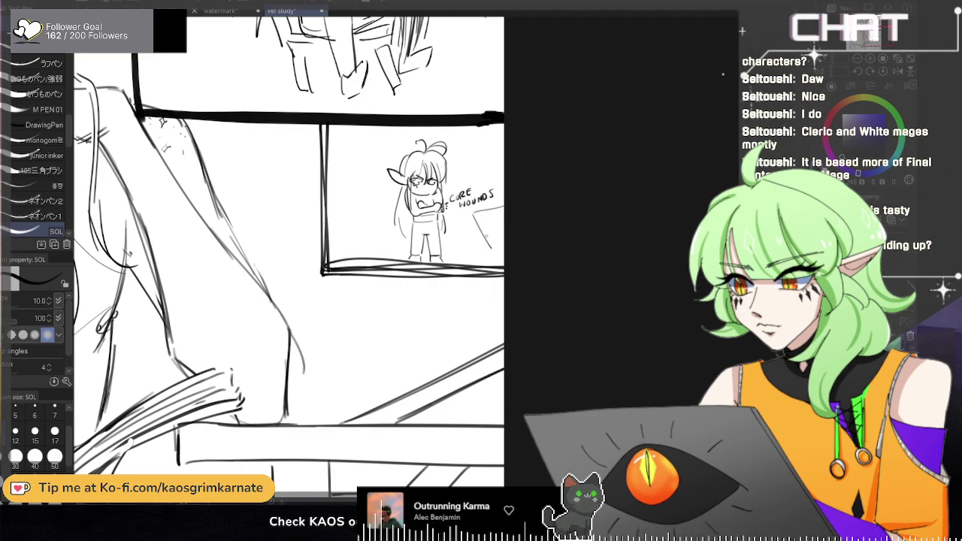
key(ctrl+z)
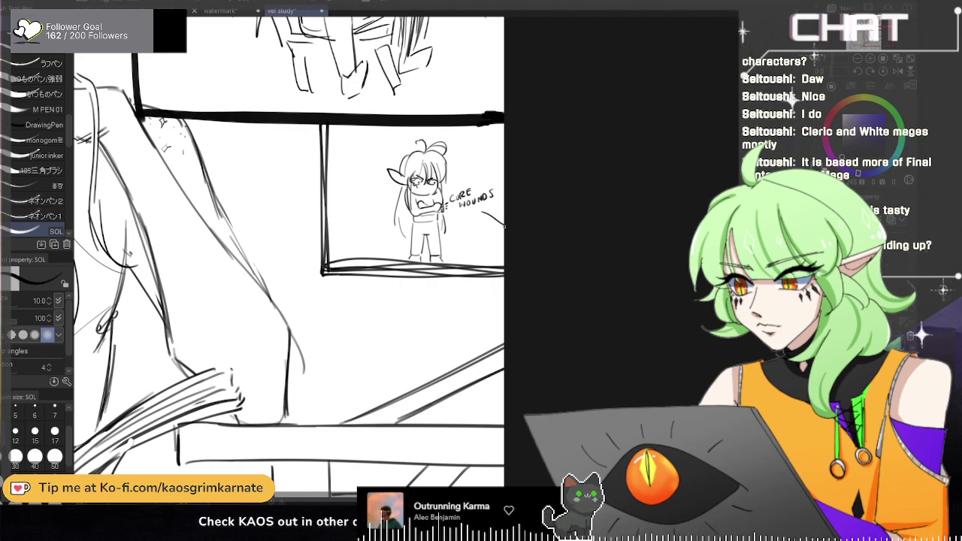
Step: Sketch a slanted A-shaped furniture piece beneath the "CURE WOUNDS" lettering at the picture's edge
mouse_move(486, 206)
mouse_down()
mouse_move(506, 228)
mouse_move(514, 202)
mouse_up()
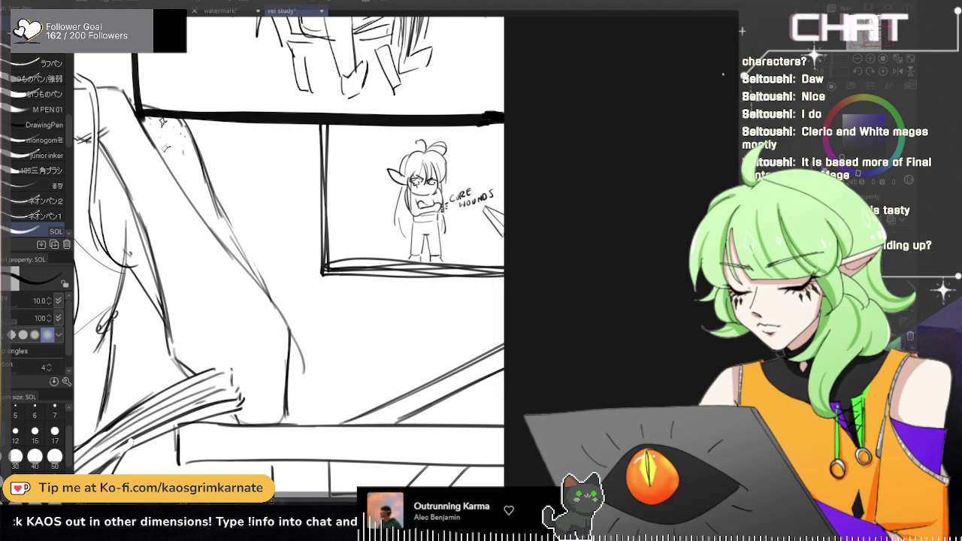
key(ctrl+z)
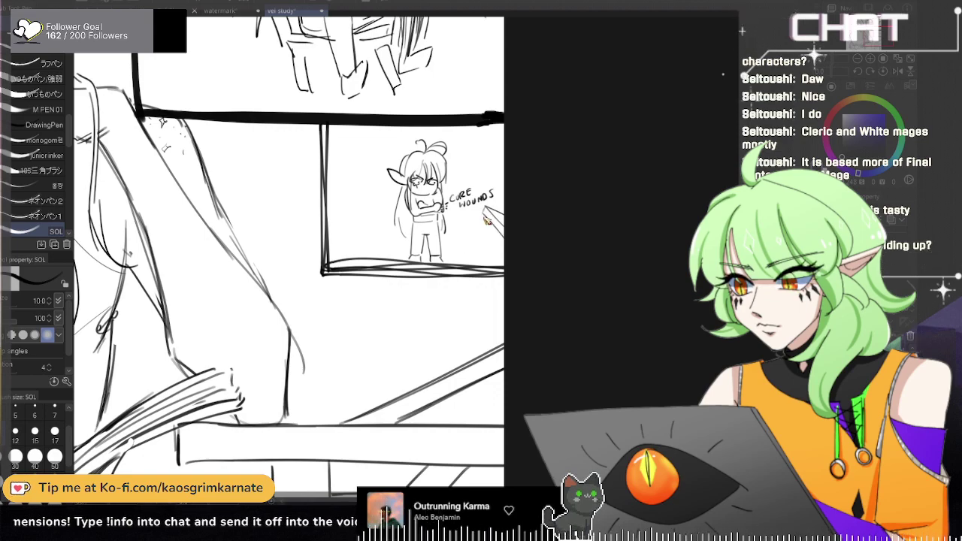
drag(482, 213, 471, 247)
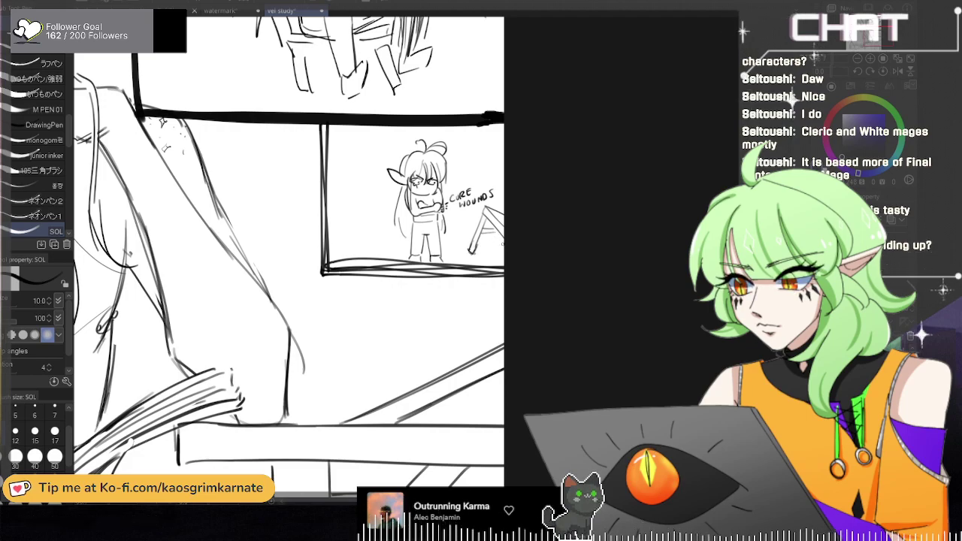
Step: Sketch a tilted rectangular frame with crossbars on the floor beside the small figure, on the long ear's side
scroll(529, 188, down, 2)
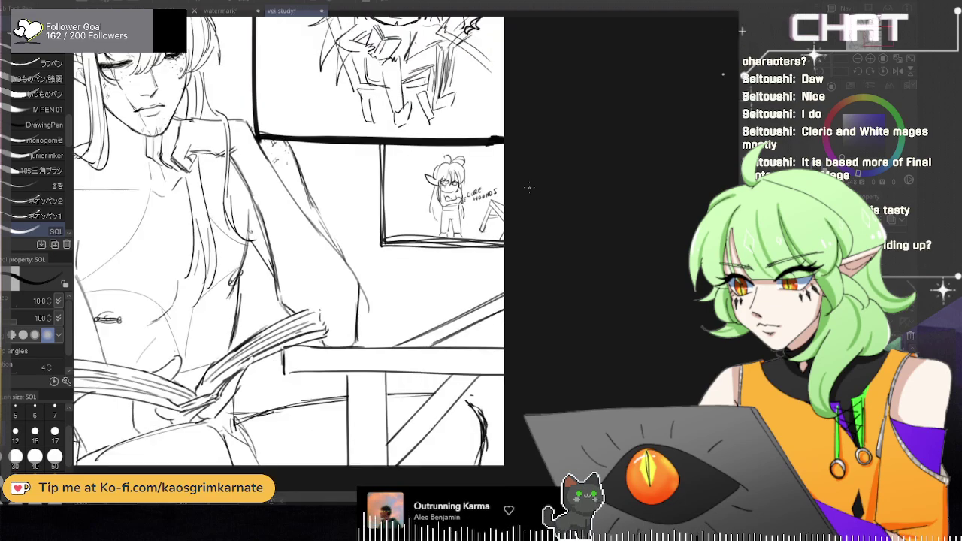
scroll(504, 191, up, 2)
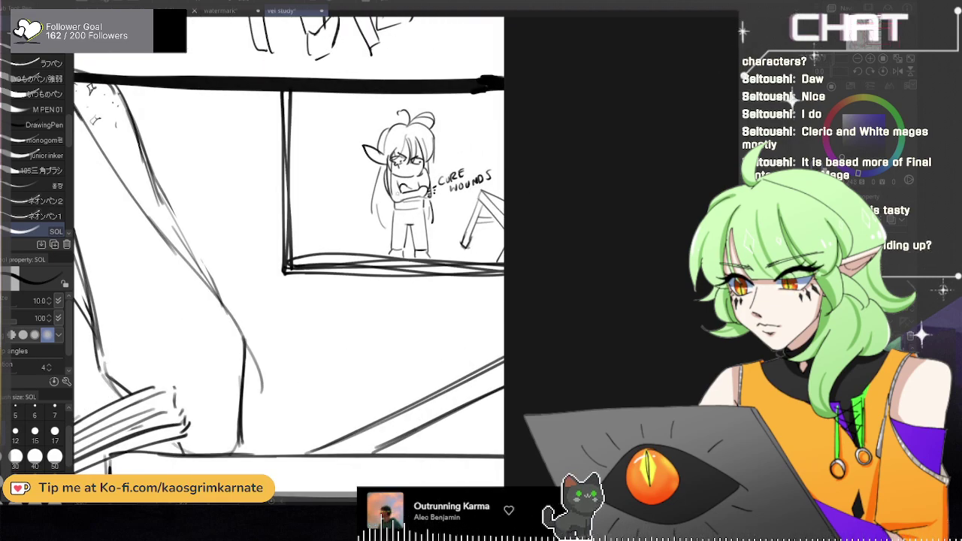
drag(308, 215, 347, 243)
mouse_move(332, 197)
mouse_down()
mouse_move(313, 217)
mouse_move(353, 242)
mouse_up()
key(ctrl+z)
key(ctrl+z)
key(ctrl+z)
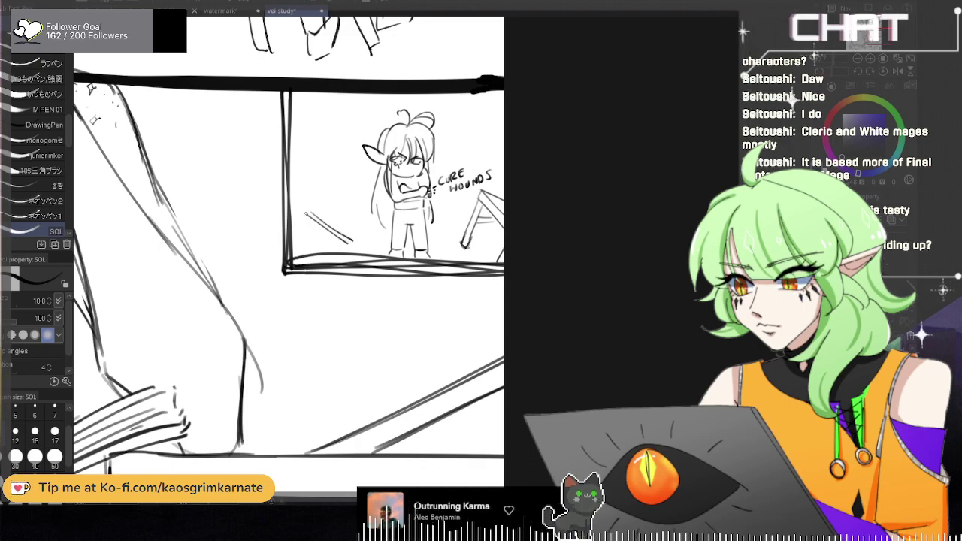
mouse_move(323, 196)
mouse_down()
mouse_move(356, 222)
mouse_move(369, 203)
mouse_up()
key(ctrl+z)
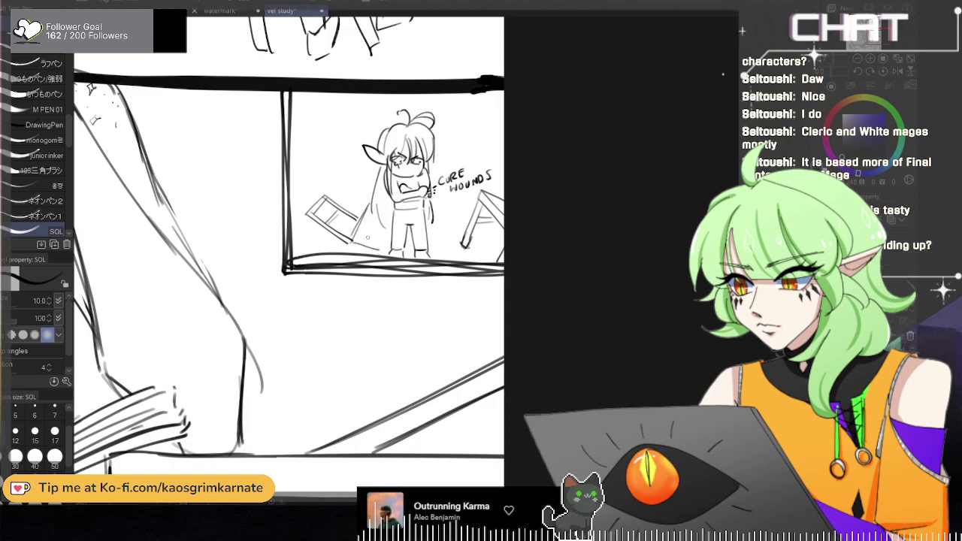
key(ctrl+z)
key(ctrl+z)
scroll(367, 220, down, 2)
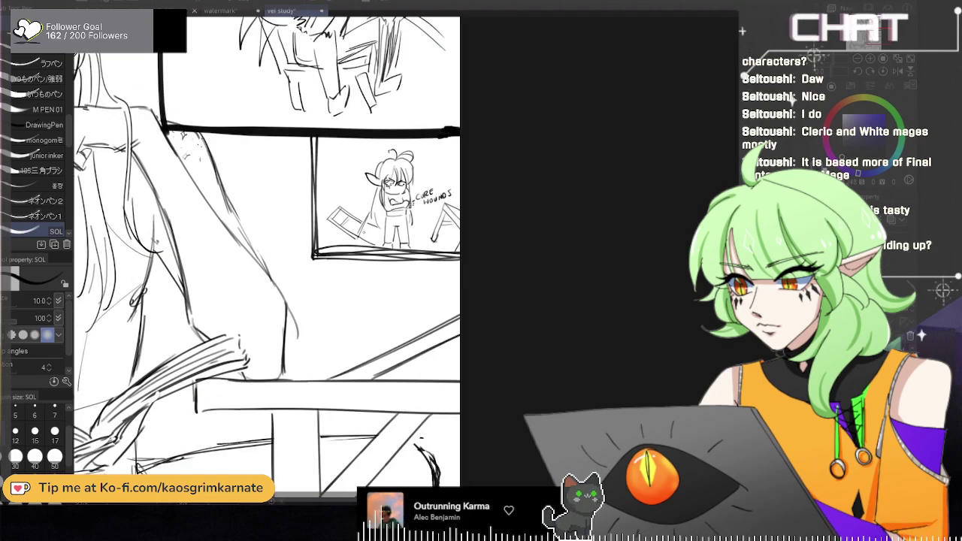
scroll(441, 235, down, 2)
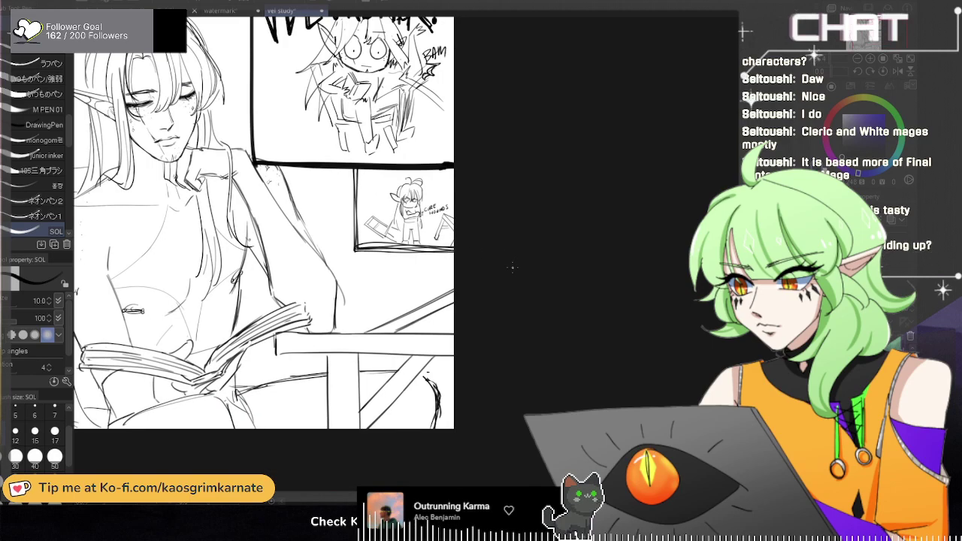
scroll(511, 269, down, 1)
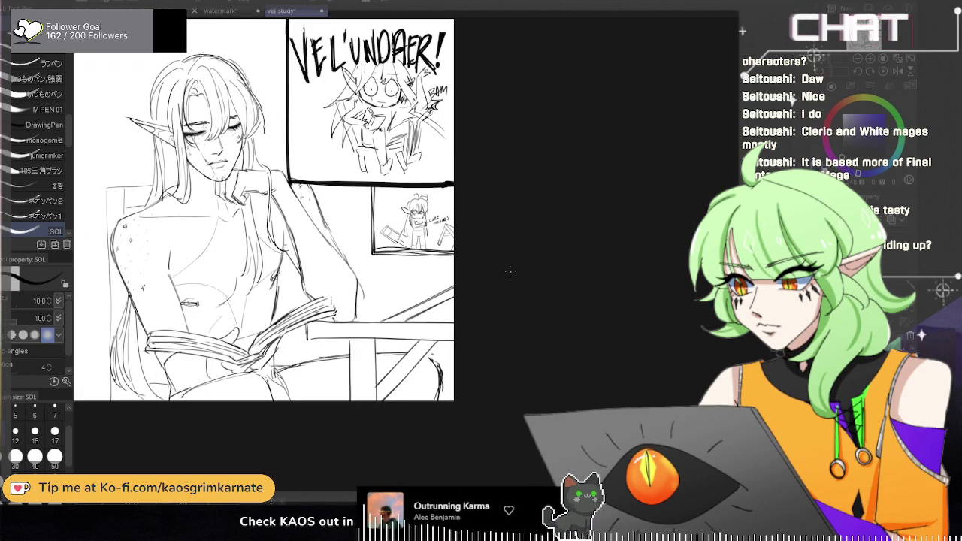
scroll(510, 272, up, 2)
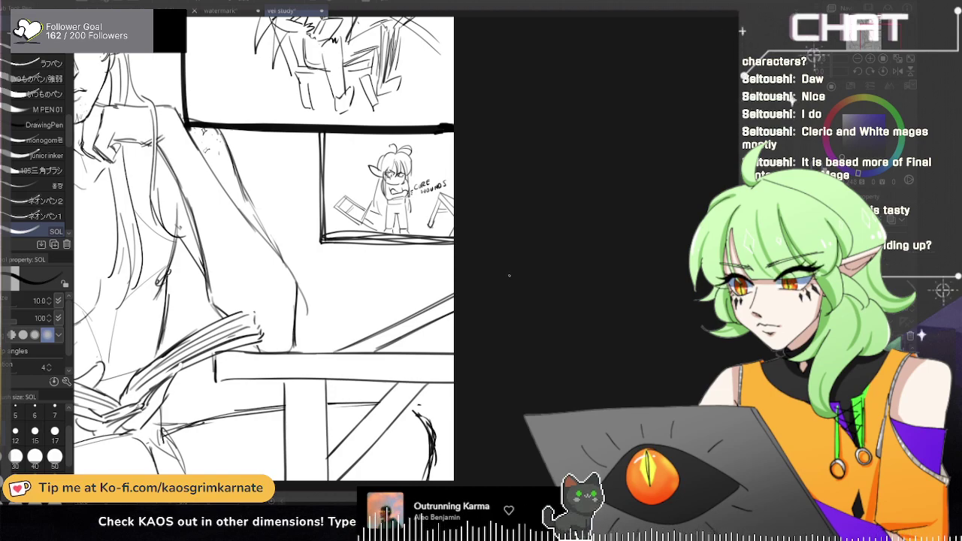
scroll(507, 275, down, 2)
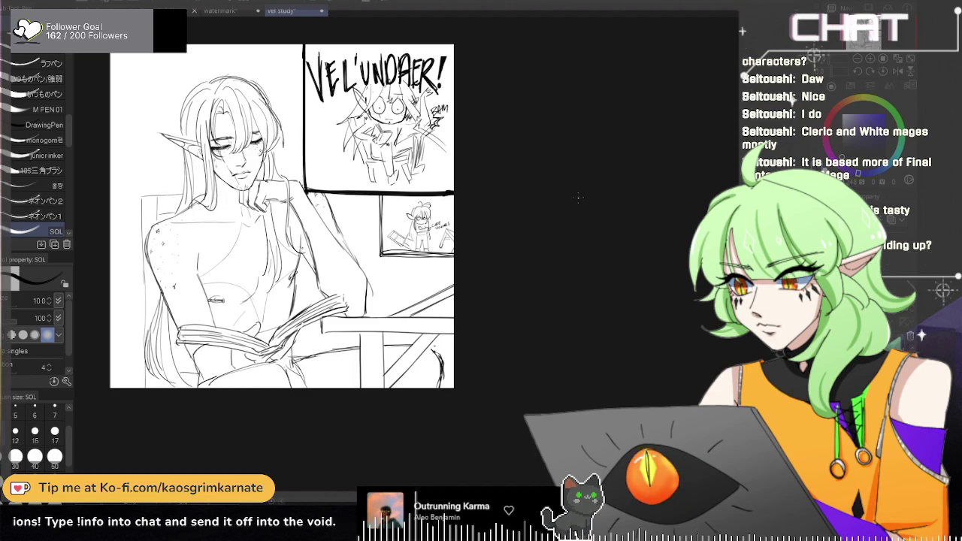
Step: Try a faded copy of the watermark document's signature over the seated figure's torso in the vel study drawing, and undo it
click(213, 11)
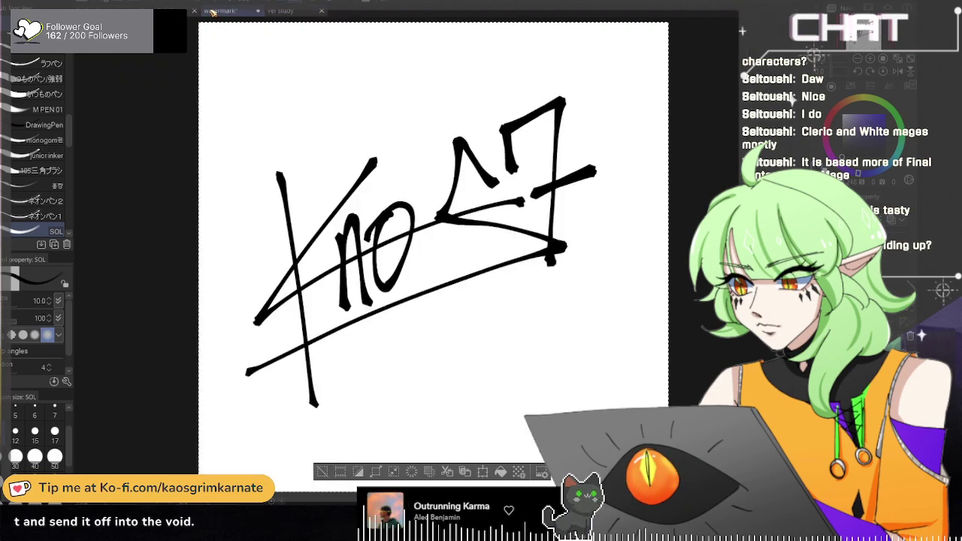
click(281, 12)
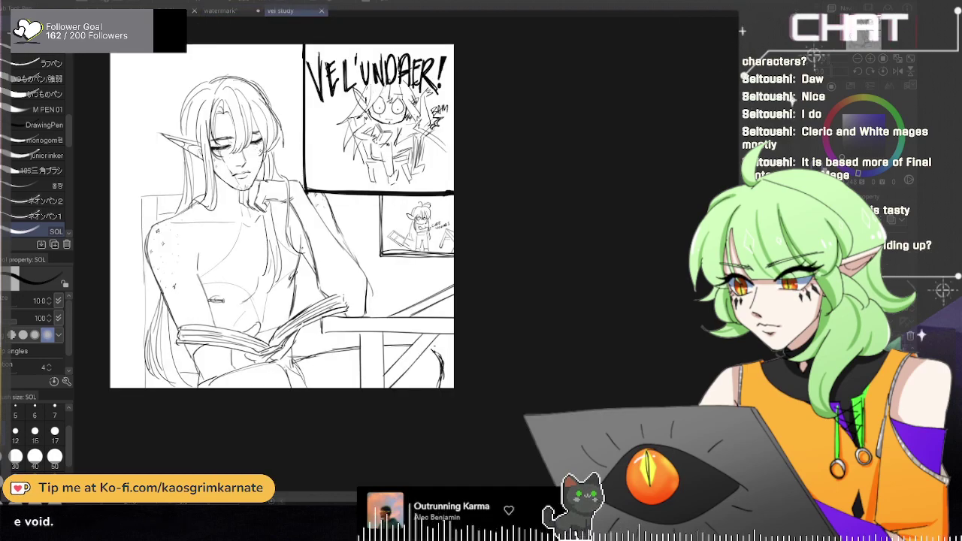
key(ctrl+v)
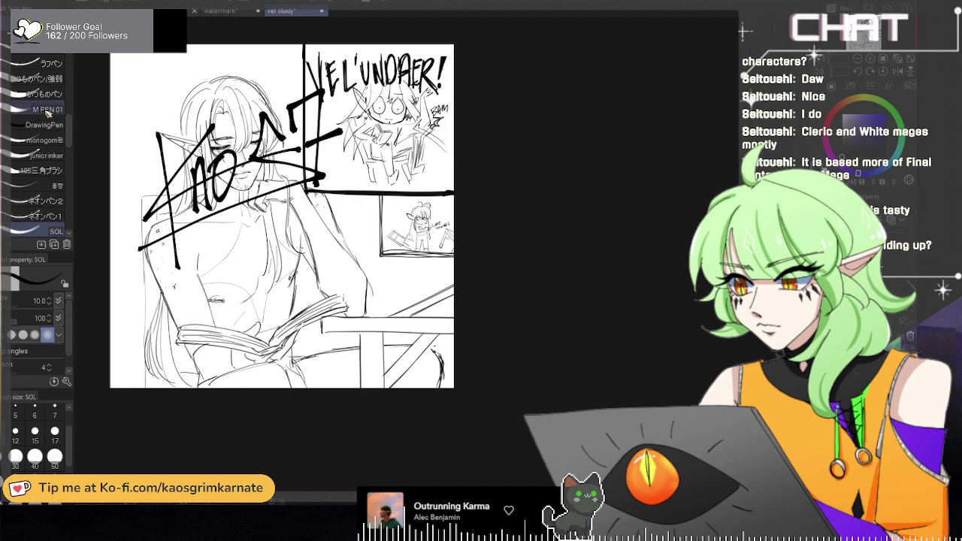
key(k)
drag(218, 177, 197, 287)
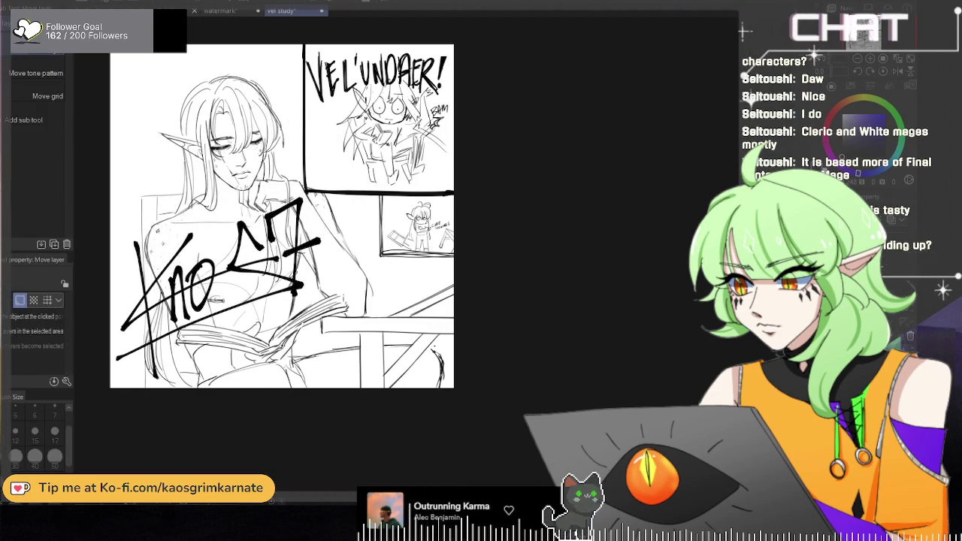
click(874, 309)
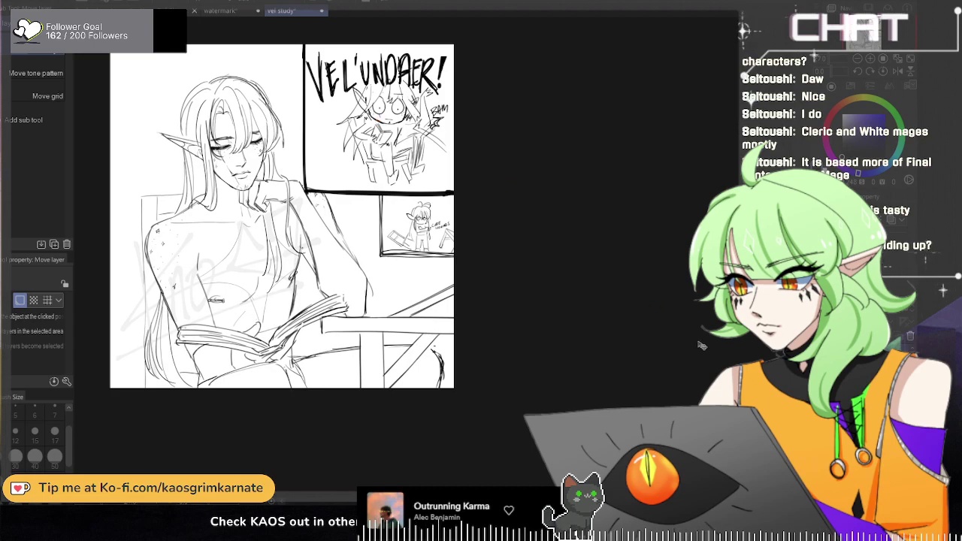
key(ctrl+z)
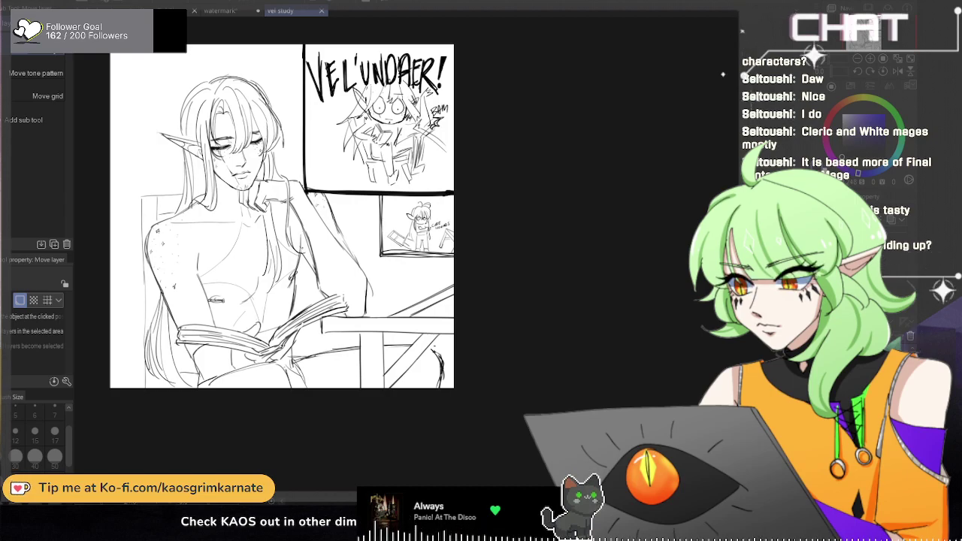
Step: Create a new blank illustration canvas and draw an upright rectangle outline on it at line size 8 as a box front
click(686, 90)
scroll(452, 137, down, 1)
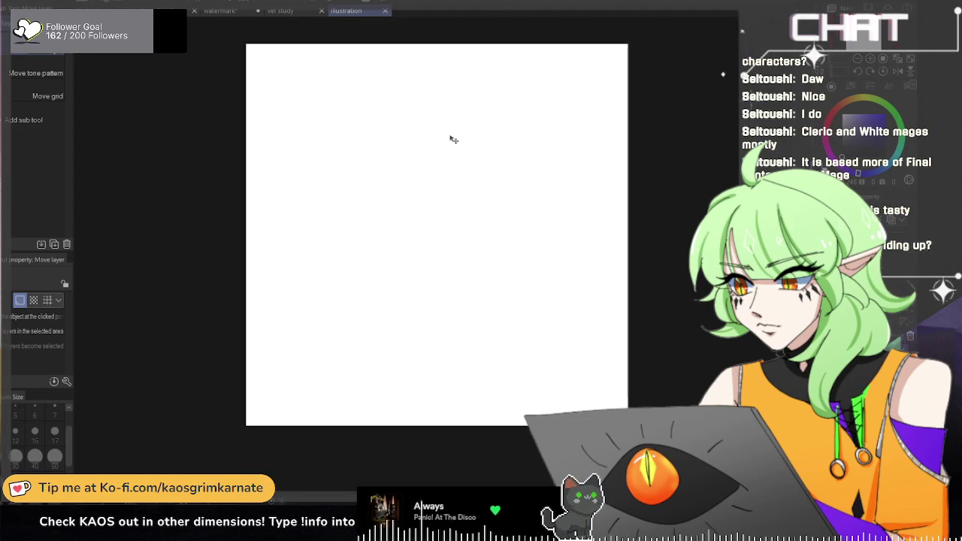
key(p)
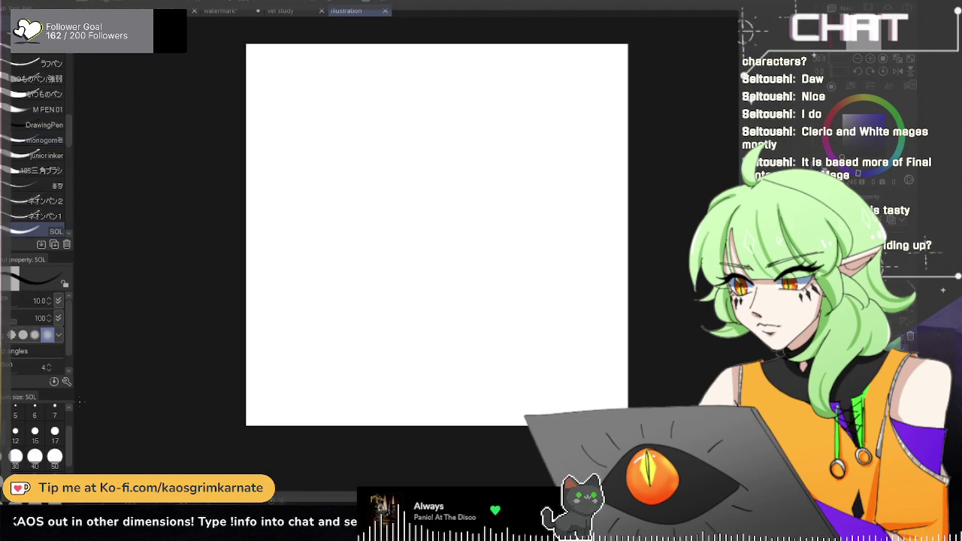
key(u)
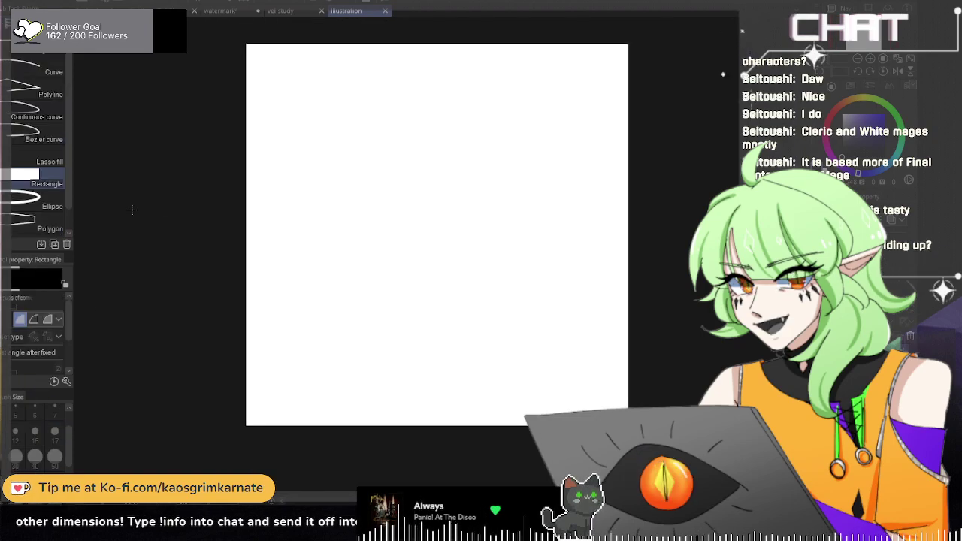
click(40, 320)
drag(348, 90, 539, 354)
click(56, 433)
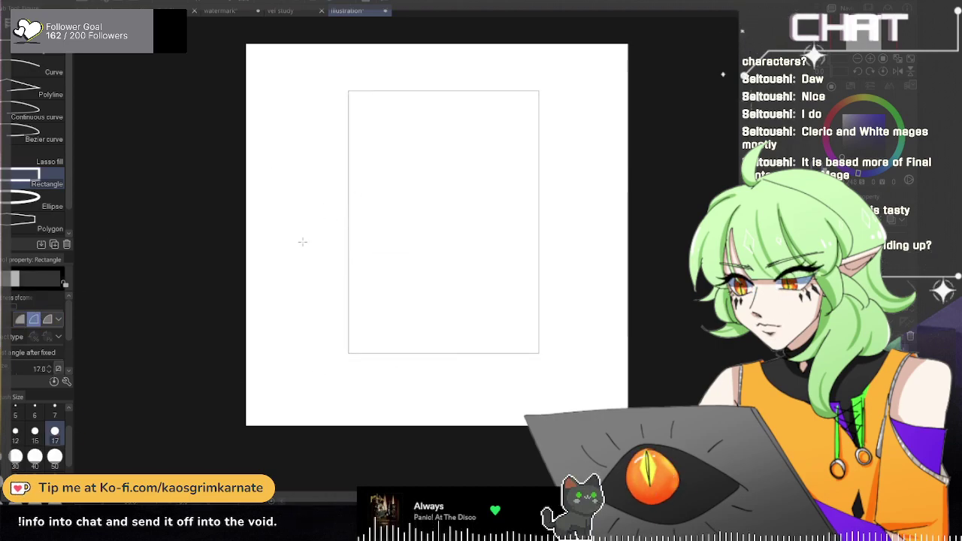
click(2, 433)
key(ctrl+z)
drag(324, 96, 539, 376)
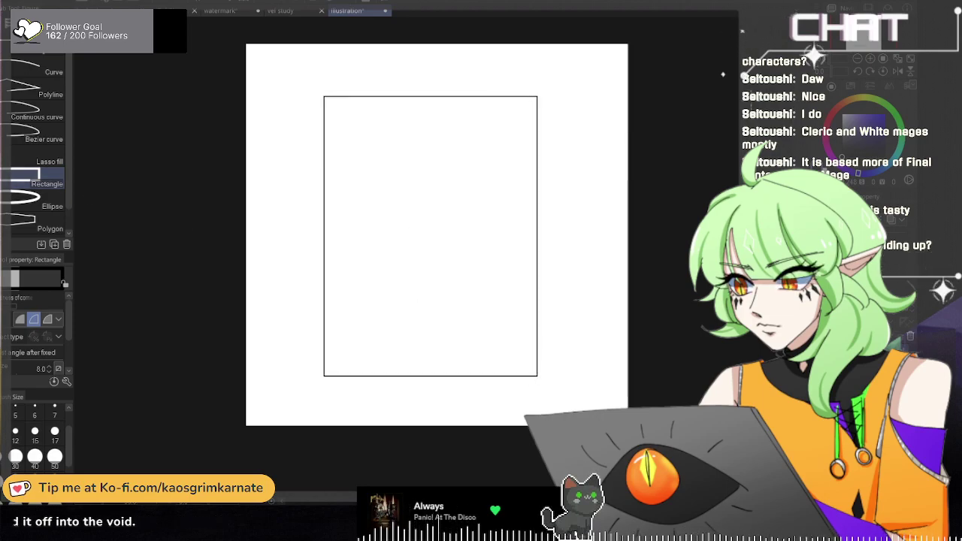
Step: Sketch the box's side panel beside the rectangle with the SOL pen at size 17, with slanted edges joined by a vertical line
key(p)
drag(324, 97, 415, 118)
key(ctrl+z)
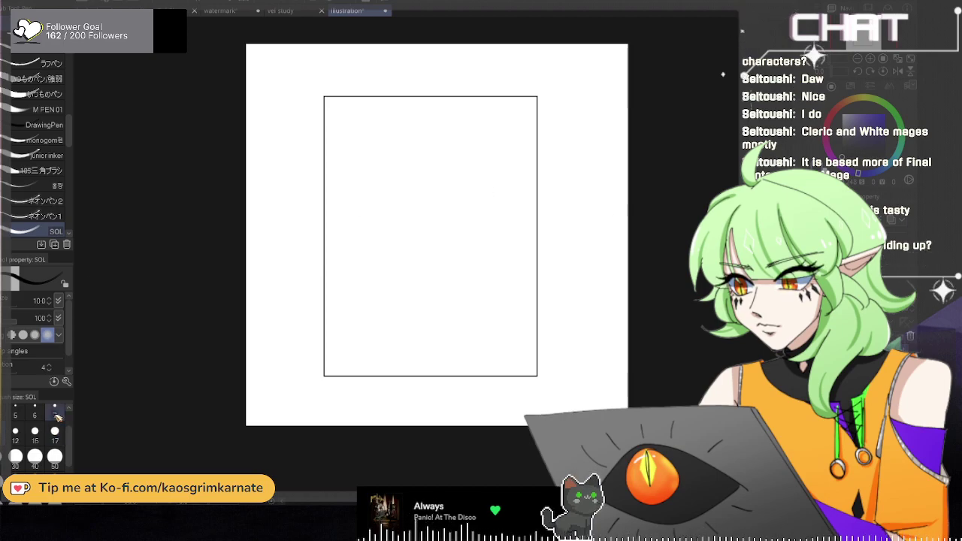
scroll(392, 183, up, 1)
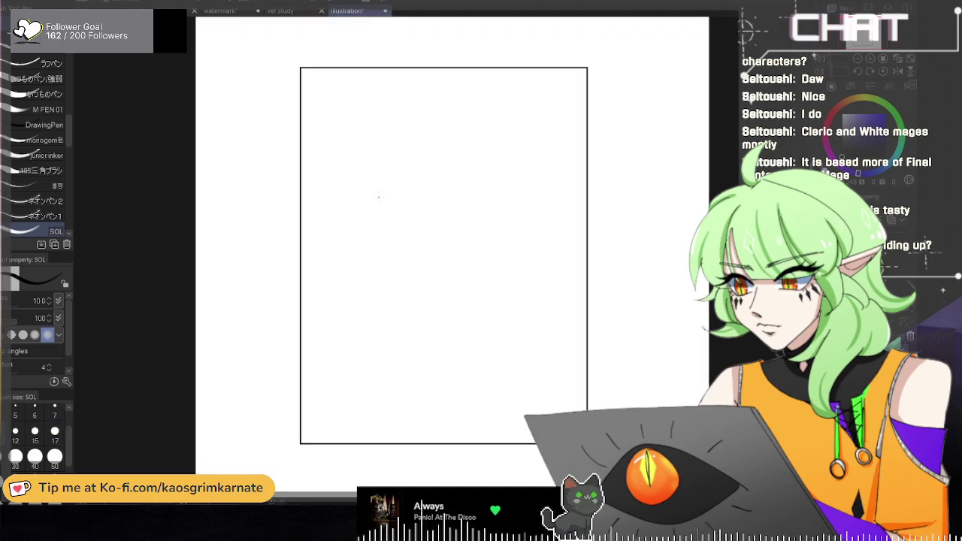
scroll(383, 198, down, 2)
scroll(382, 193, up, 1)
click(54, 432)
drag(429, 125, 537, 124)
key(ctrl+z)
mouse_move(321, 97)
mouse_down()
mouse_move(295, 110)
mouse_move(277, 165)
mouse_move(268, 395)
mouse_up()
key(ctrl+z)
drag(273, 123, 280, 382)
key(ctrl+z)
key(ctrl+z)
drag(272, 122, 263, 399)
key(ctrl+z)
mouse_move(273, 123)
mouse_down()
mouse_move(279, 388)
mouse_move(311, 399)
mouse_up()
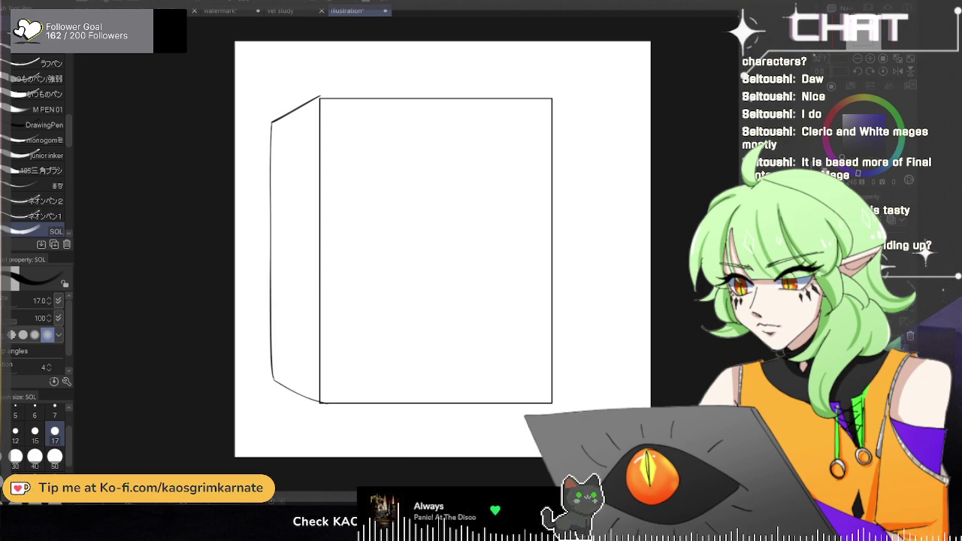
Step: Sketch a rectangular window frame inside the box front, leaving a wide band beneath it
scroll(473, 199, up, 2)
scroll(473, 199, down, 3)
mouse_move(367, 131)
mouse_down()
mouse_move(380, 293)
mouse_move(362, 175)
mouse_move(360, 319)
mouse_move(365, 161)
mouse_move(370, 318)
mouse_up()
key(ctrl+z)
key(ctrl+z)
key(ctrl+z)
mouse_move(370, 139)
mouse_down()
mouse_move(371, 286)
mouse_move(486, 143)
mouse_move(501, 140)
mouse_move(511, 142)
mouse_move(509, 262)
mouse_up()
key(ctrl+z)
drag(380, 300, 526, 299)
drag(511, 141, 506, 304)
mouse_move(373, 139)
mouse_down()
mouse_move(377, 306)
mouse_move(505, 301)
mouse_up()
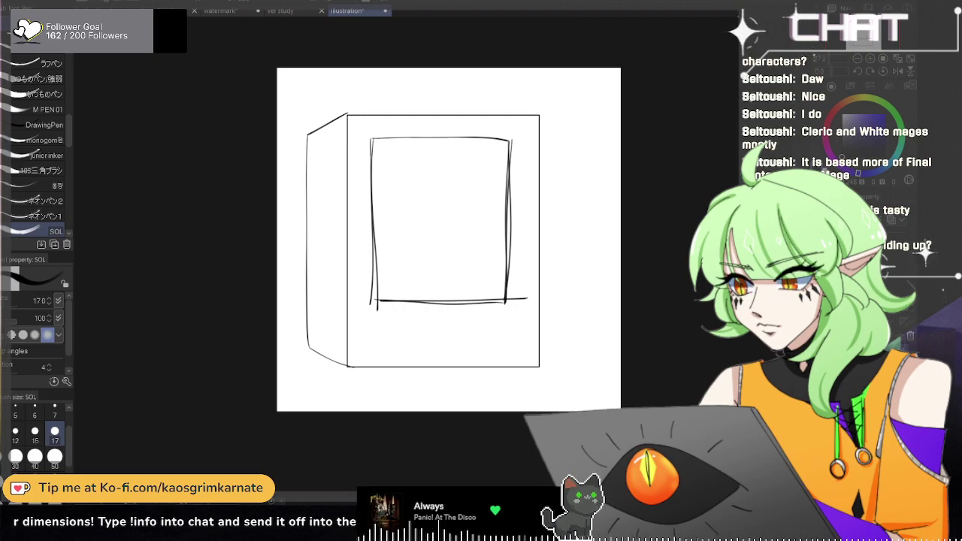
Step: Try hand-lettering "BARBIE" in thin size 17 strokes beneath the window frame
mouse_move(384, 307)
mouse_down()
mouse_move(390, 363)
mouse_move(387, 312)
mouse_up()
mouse_move(392, 300)
mouse_down()
mouse_move(397, 325)
mouse_move(397, 355)
mouse_up()
drag(439, 311, 439, 341)
drag(440, 308, 448, 340)
key(ctrl+z)
key(ctrl+z)
drag(394, 307, 392, 322)
drag(393, 304, 398, 347)
drag(400, 329, 402, 346)
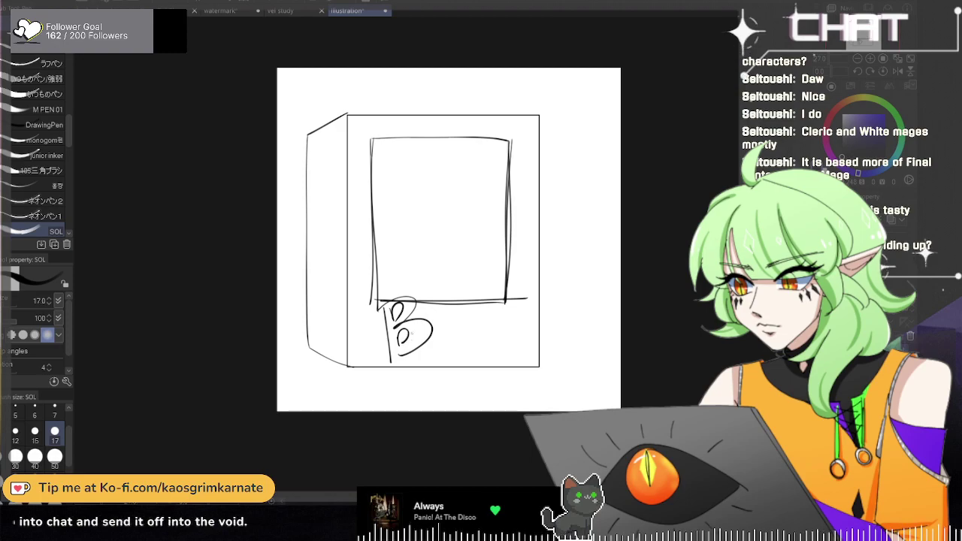
drag(449, 312, 449, 334)
drag(449, 310, 462, 333)
mouse_move(433, 326)
mouse_down()
mouse_move(455, 314)
mouse_move(465, 333)
mouse_move(473, 312)
mouse_move(499, 334)
mouse_up()
mouse_move(506, 306)
mouse_down()
mouse_move(520, 331)
mouse_move(526, 300)
mouse_up()
drag(508, 318, 518, 315)
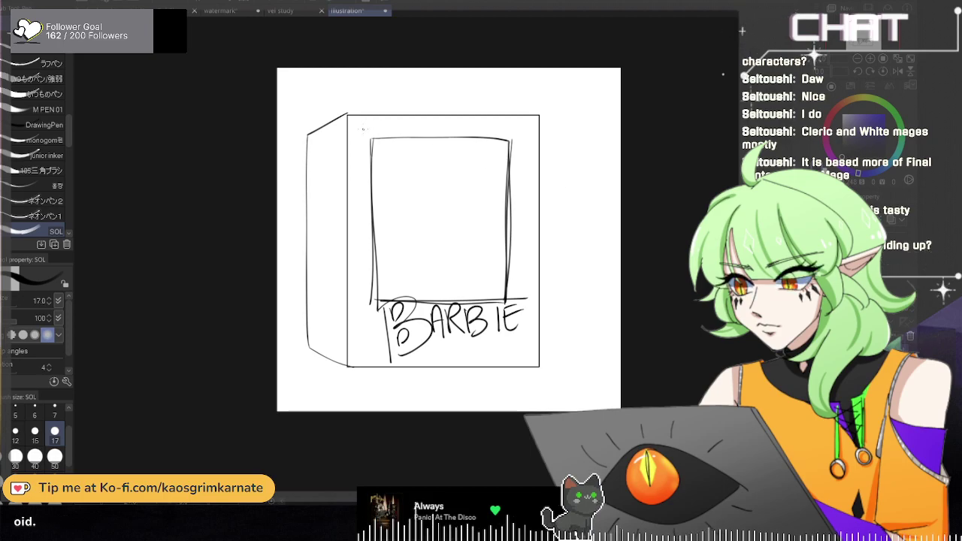
Step: Undo all of the thin "BARBIE" lettering beneath the window frame
key(ctrl+z)
key(ctrl+z)
key(ctrl+z)
key(ctrl+z)
key(ctrl+z)
key(ctrl+z)
key(ctrl+z)
key(ctrl+z)
key(ctrl+z)
key(ctrl+z)
key(ctrl+z)
key(ctrl+z)
key(ctrl+z)
key(ctrl+z)
key(ctrl+z)
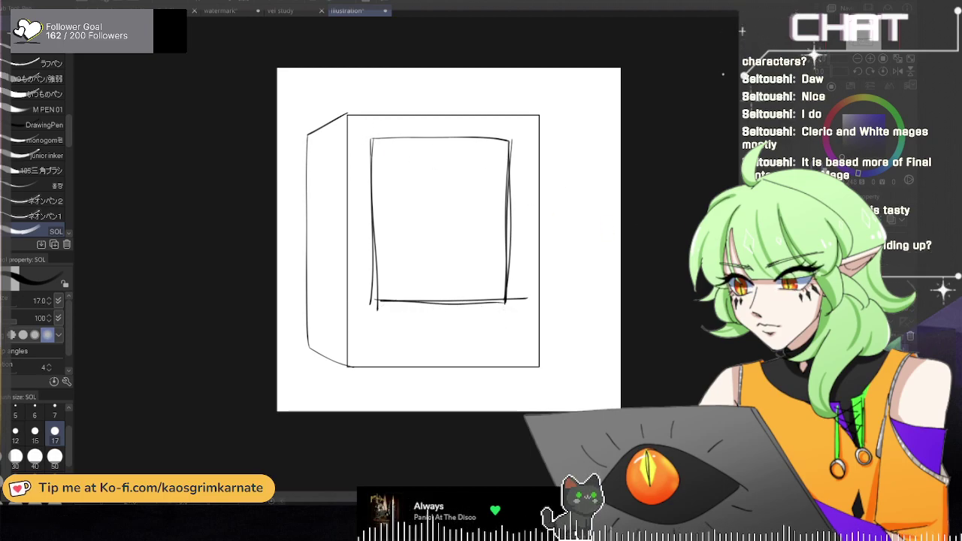
Step: Hand-letter "BARBIE" in bold size 50 strokes across the window frame's lower edge
click(54, 455)
mouse_move(381, 292)
mouse_down()
mouse_move(385, 354)
mouse_move(447, 342)
mouse_move(451, 320)
mouse_move(453, 345)
mouse_up()
drag(455, 293, 484, 338)
drag(482, 285, 486, 339)
mouse_move(511, 284)
mouse_down()
mouse_move(509, 334)
mouse_move(530, 306)
mouse_up()
key(ctrl+z)
key(ctrl+z)
key(ctrl+z)
key(ctrl+z)
key(ctrl+z)
key(ctrl+z)
key(ctrl+z)
key(ctrl+z)
key(ctrl+z)
key(ctrl+z)
mouse_move(364, 301)
mouse_down()
mouse_move(378, 352)
mouse_move(386, 283)
mouse_move(428, 330)
mouse_up()
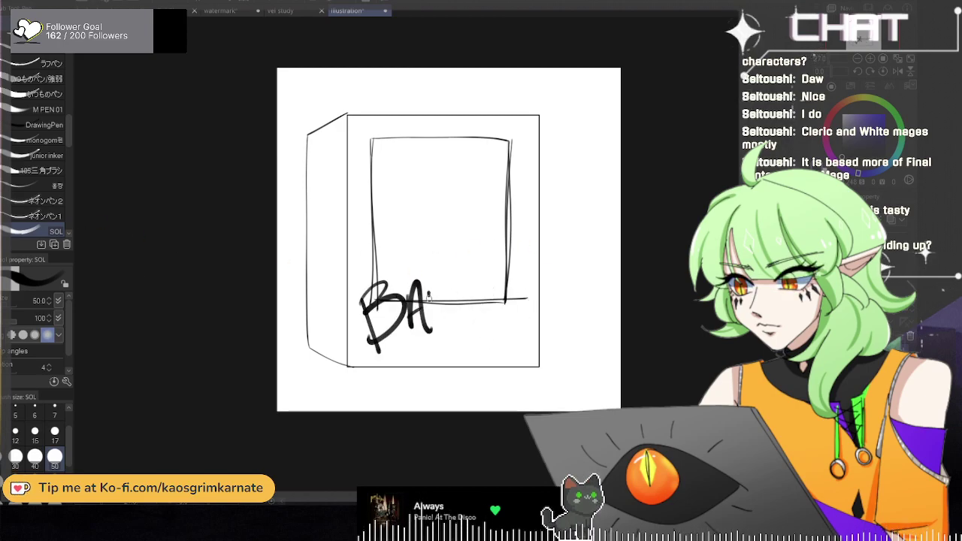
drag(427, 290, 446, 327)
mouse_move(466, 286)
mouse_down()
mouse_move(470, 324)
mouse_move(476, 311)
mouse_move(490, 335)
mouse_up()
mouse_move(501, 288)
mouse_down()
mouse_move(502, 334)
mouse_move(516, 331)
mouse_move(522, 301)
mouse_up()
mouse_move(362, 300)
mouse_down()
mouse_move(393, 274)
mouse_move(372, 341)
mouse_up()
key(ctrl+z)
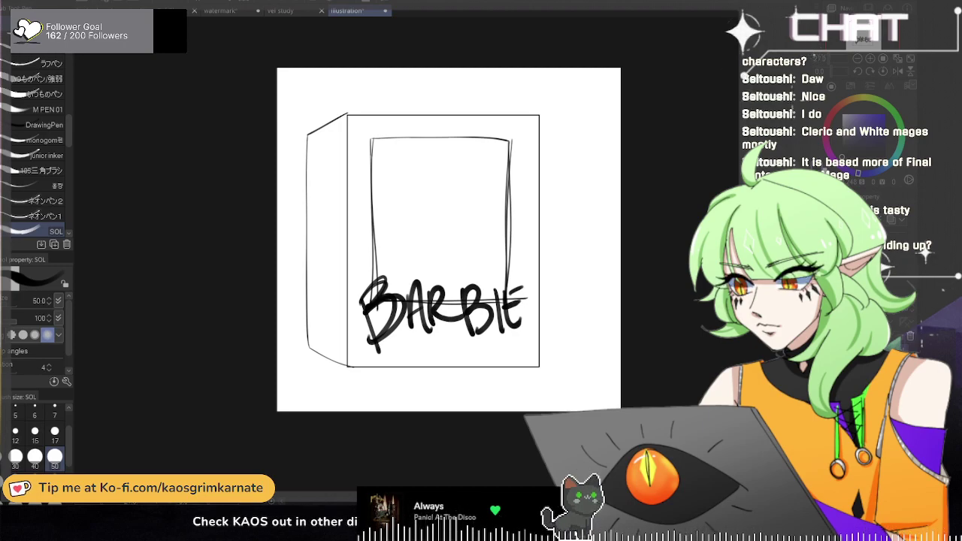
Step: Draw a heart outline over the window frame's upper corner nearest the side panel
mouse_move(358, 123)
mouse_down()
mouse_move(343, 158)
mouse_move(375, 157)
mouse_move(399, 123)
mouse_move(369, 111)
mouse_move(357, 133)
mouse_move(380, 149)
mouse_move(421, 132)
mouse_move(367, 125)
mouse_move(389, 188)
mouse_up()
key(ctrl+z)
key(ctrl+z)
key(ctrl+z)
drag(382, 136, 391, 185)
key(ctrl+z)
key(ctrl+z)
mouse_move(382, 143)
mouse_down()
mouse_move(369, 176)
mouse_move(409, 122)
mouse_move(404, 178)
mouse_up()
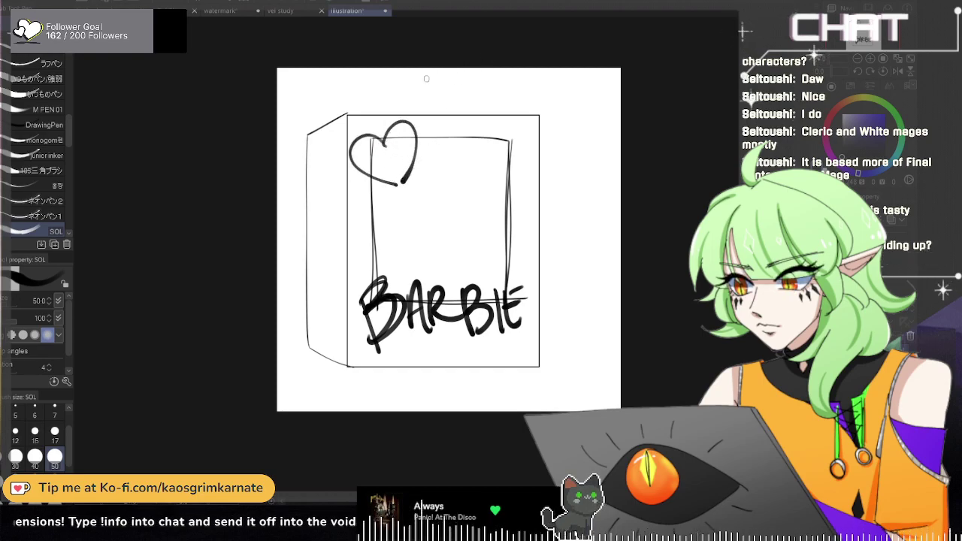
Step: Hand-letter "DRESS THEM UP!" inside the heart with the pen at size 17
mouse_move(374, 152)
mouse_down()
mouse_move(364, 166)
mouse_move(379, 155)
mouse_up()
key(ctrl+z)
key(ctrl+z)
click(54, 433)
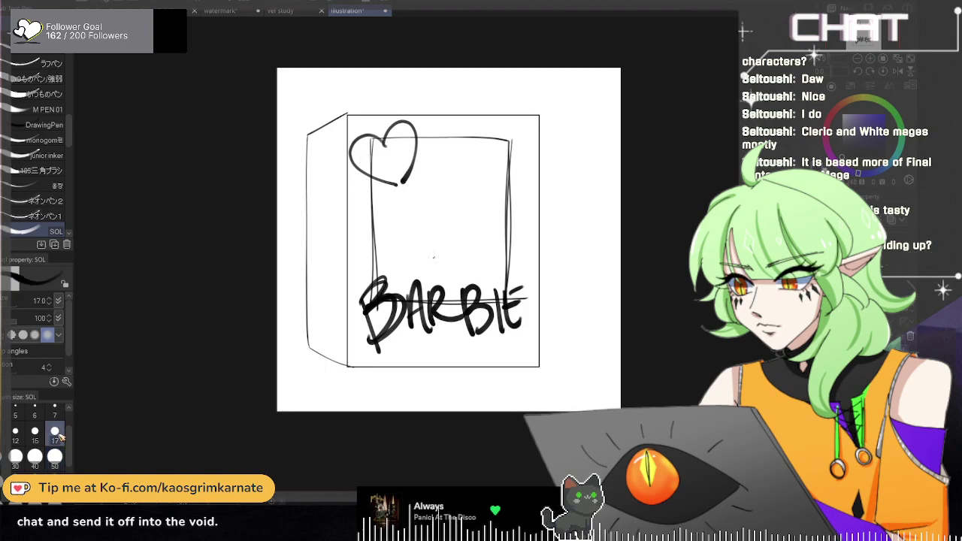
scroll(404, 88, up, 3)
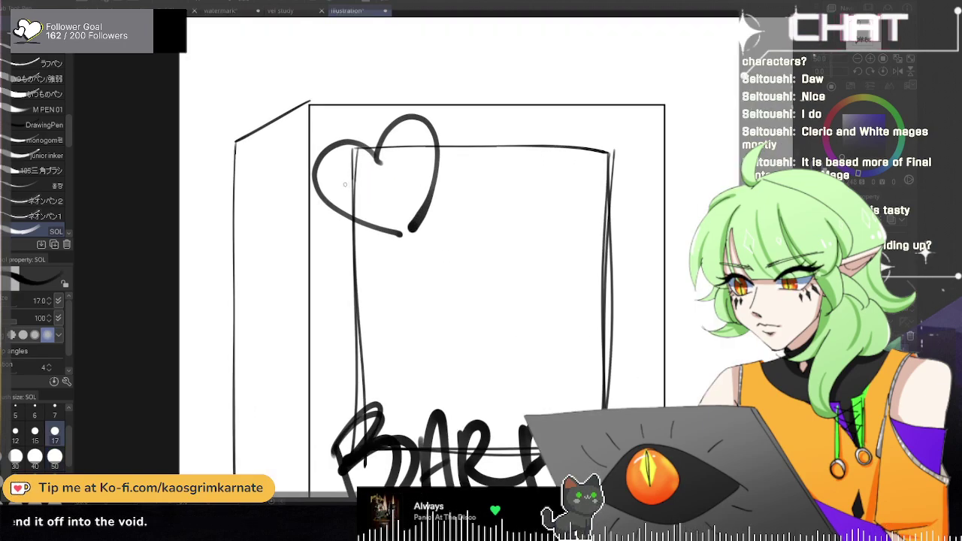
mouse_move(338, 183)
mouse_down()
mouse_move(343, 201)
mouse_move(344, 177)
mouse_move(340, 201)
mouse_up()
drag(349, 182, 364, 191)
drag(364, 176, 375, 179)
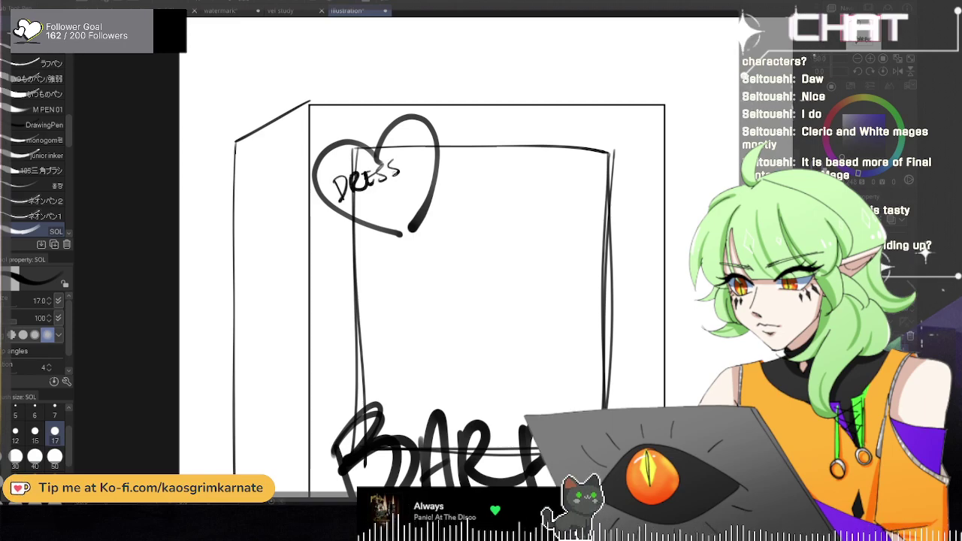
mouse_move(397, 183)
mouse_down()
mouse_move(410, 194)
mouse_move(399, 210)
mouse_move(406, 208)
mouse_up()
drag(413, 191, 410, 213)
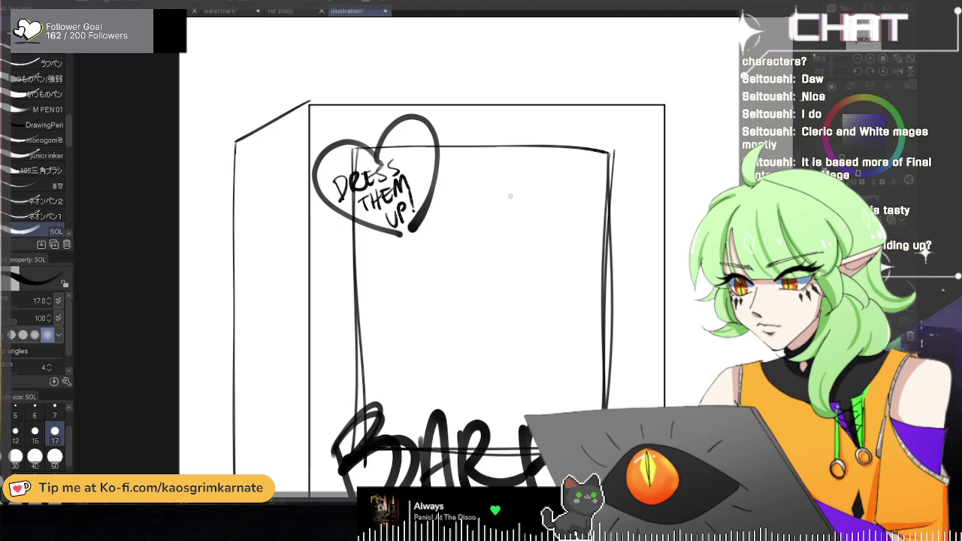
Step: Draw a small rectangular label beneath the heart and letter "COMES WITH TWO OUTFITS!" inside it
drag(327, 236, 323, 248)
drag(333, 239, 325, 268)
key(ctrl+z)
key(ctrl+z)
mouse_move(323, 240)
mouse_down()
mouse_move(385, 240)
mouse_move(418, 263)
mouse_move(423, 241)
mouse_up()
drag(421, 240, 419, 267)
drag(319, 270, 415, 268)
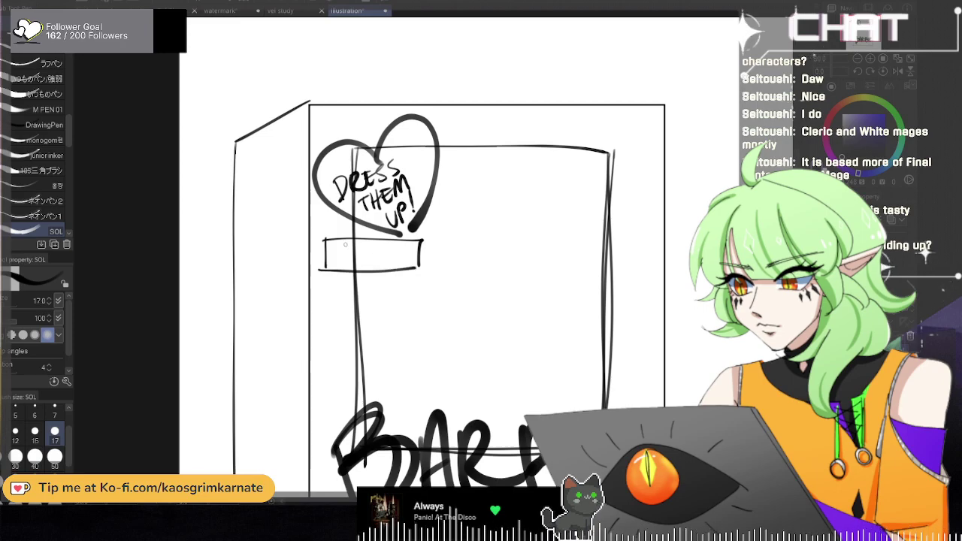
drag(346, 244, 397, 253)
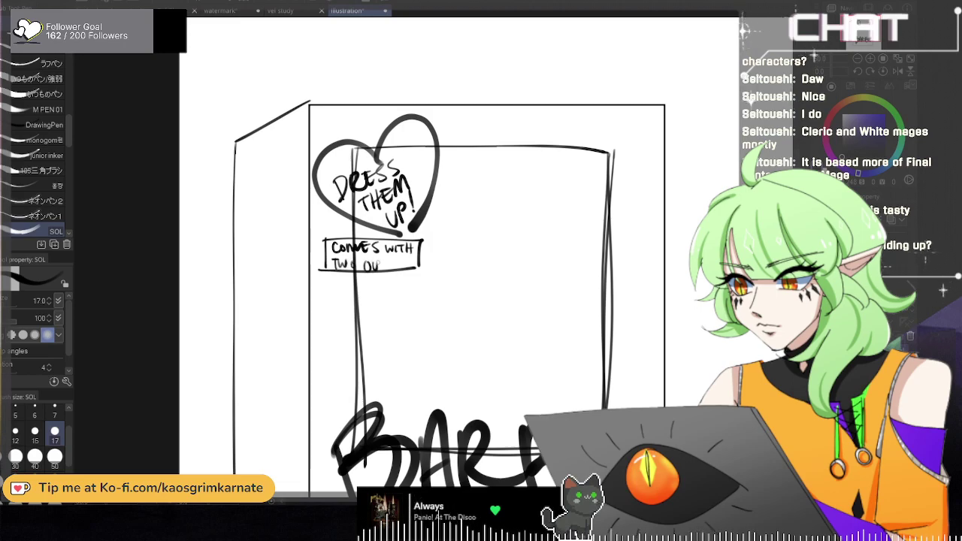
drag(389, 259, 416, 266)
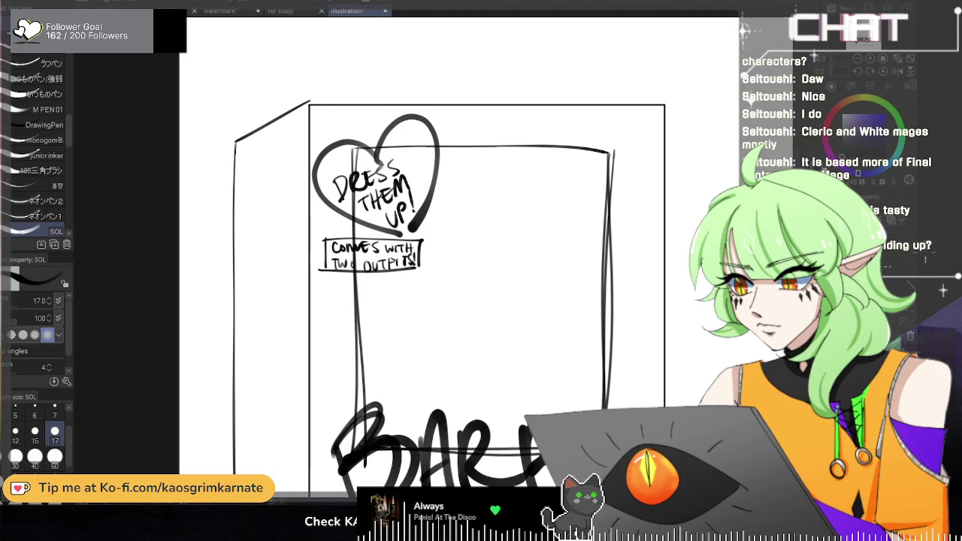
Step: Erase the window frame lines that cross the heart and the small label, using the Hard symmetry eraser at size 50
key(e)
click(54, 456)
drag(351, 152, 360, 204)
drag(391, 151, 420, 143)
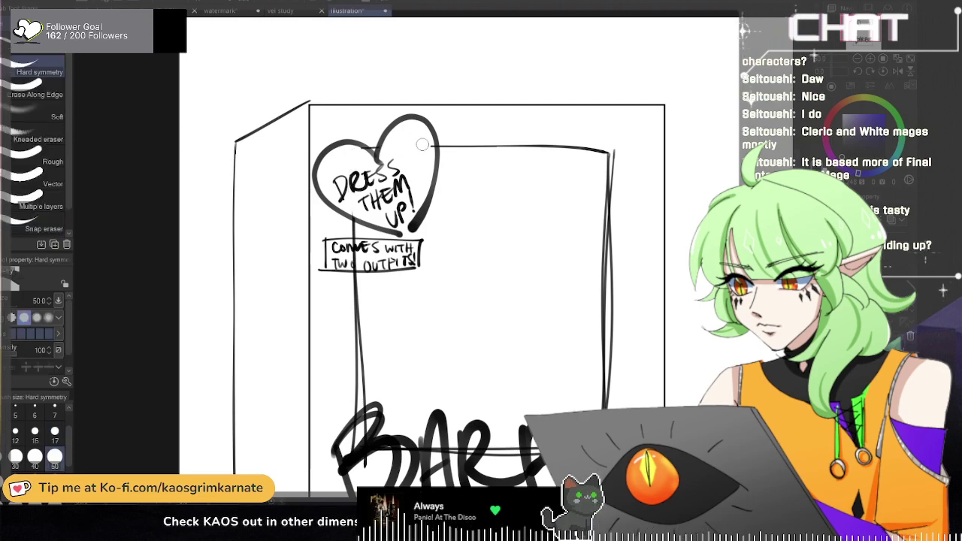
drag(355, 246, 358, 261)
scroll(558, 242, down, 1)
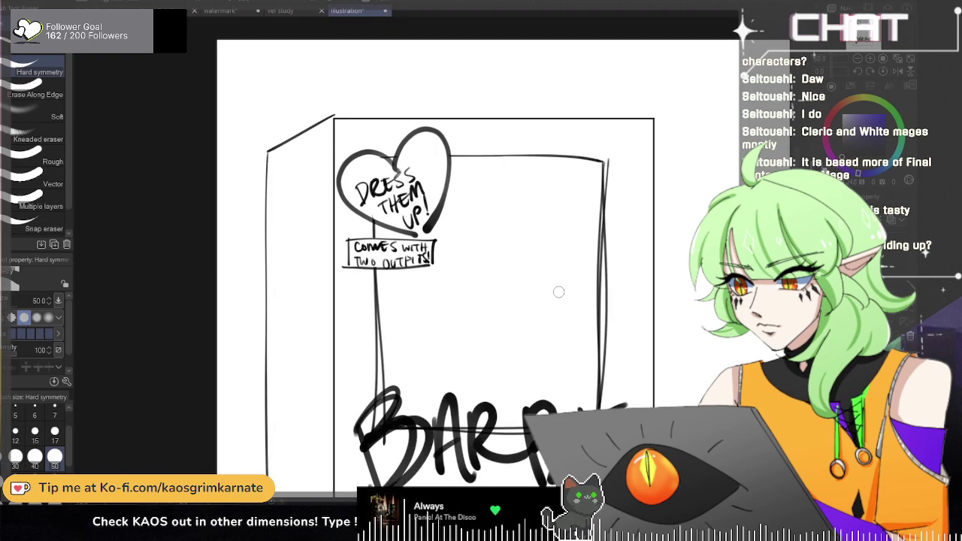
drag(389, 407, 387, 418)
mouse_move(375, 427)
mouse_down()
mouse_move(381, 406)
mouse_move(421, 433)
mouse_move(481, 436)
mouse_move(522, 423)
mouse_up()
key(ctrl+z)
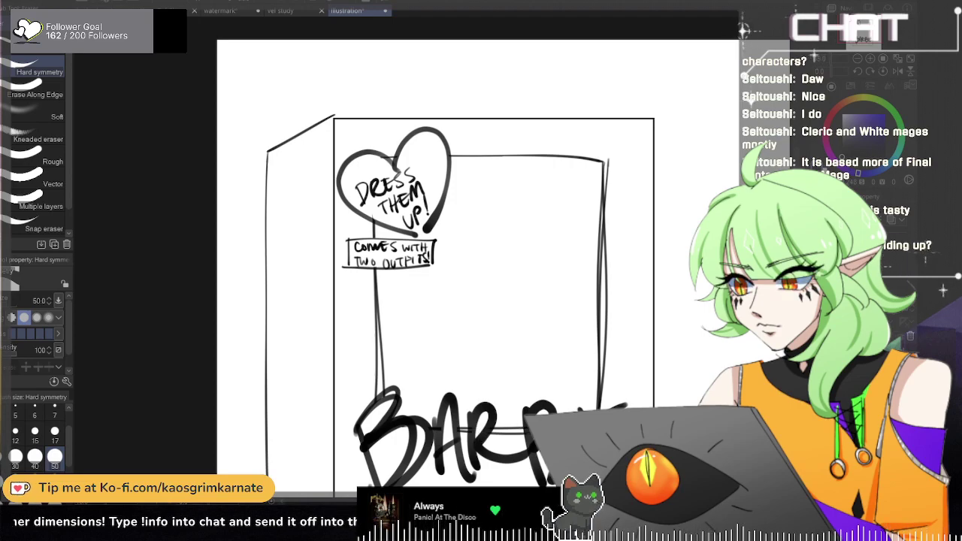
Step: Switch from the eraser to the SOL pen at size 17 for sketching inside the box window
scroll(691, 396, down, 2)
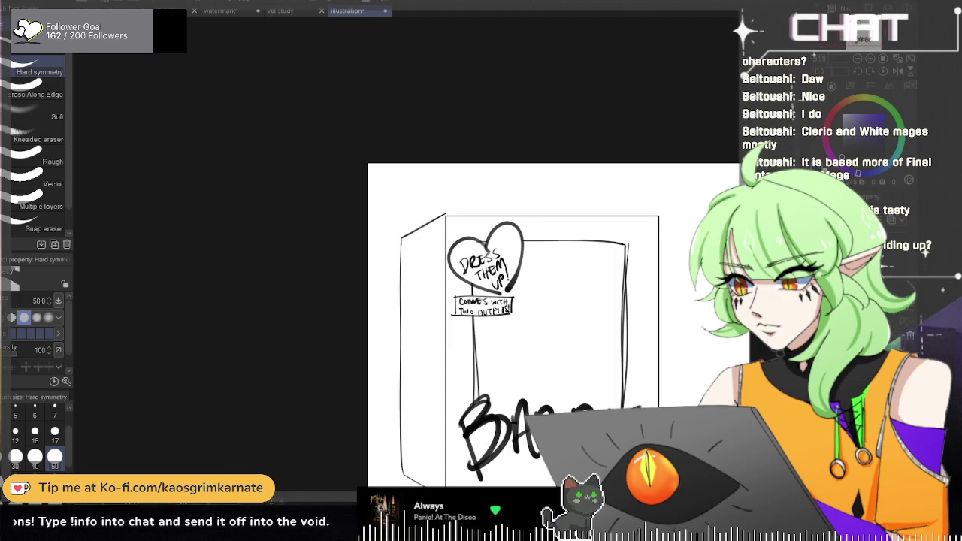
drag(671, 296, 671, 205)
scroll(670, 205, up, 3)
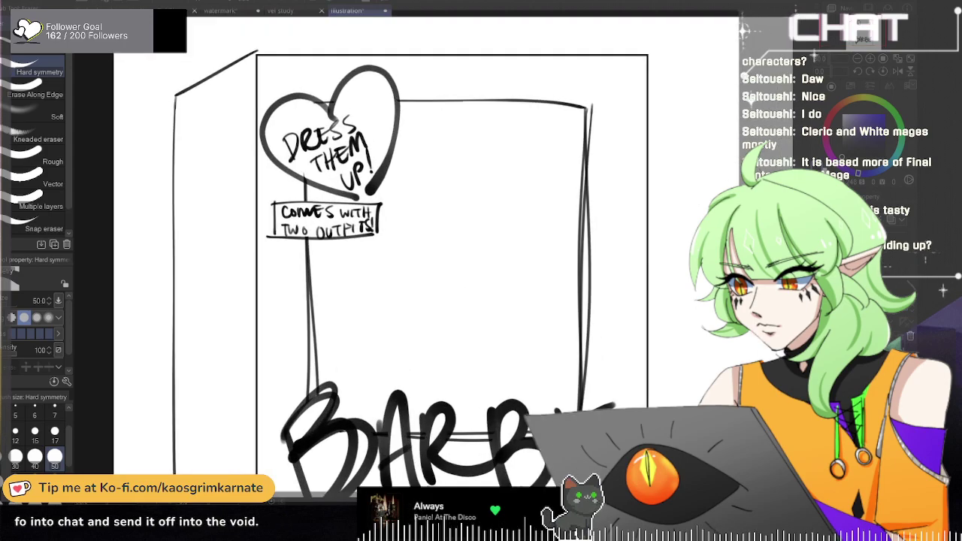
key(p)
drag(403, 174, 411, 234)
key(ctrl+z)
drag(411, 233, 444, 255)
key(ctrl+z)
key(ctrl+z)
drag(398, 176, 412, 230)
drag(412, 230, 452, 245)
drag(492, 148, 495, 219)
key(ctrl+z)
key(ctrl+z)
key(ctrl+z)
mouse_move(395, 171)
mouse_down()
mouse_move(407, 225)
mouse_move(430, 242)
mouse_move(402, 183)
mouse_move(418, 214)
mouse_move(436, 219)
mouse_move(414, 209)
mouse_move(446, 229)
mouse_up()
key(ctrl+z)
key(ctrl+z)
key(ctrl+z)
key(ctrl+z)
key(ctrl+z)
key(ctrl+z)
key(ctrl+z)
Step: Sketch the doll's face outline inside the window beside the heart, with straight sides tapering to a pointed chin
drag(398, 153, 412, 221)
mouse_move(412, 218)
mouse_down()
mouse_move(467, 241)
mouse_move(484, 229)
mouse_move(497, 186)
mouse_up()
key(ctrl+z)
scroll(458, 235, up, 1)
key(ctrl+z)
key(ctrl+z)
key(ctrl+z)
mouse_move(503, 126)
mouse_down()
mouse_move(490, 223)
mouse_move(497, 181)
mouse_up()
key(ctrl+z)
key(ctrl+z)
key(ctrl+z)
key(ctrl+z)
drag(500, 112, 497, 213)
Step: Draw two large round eyes with oval pupils and a small oval mouth, and add a pointed ear on each side
mouse_move(419, 156)
mouse_down()
mouse_move(433, 177)
mouse_move(409, 203)
mouse_move(424, 168)
mouse_move(404, 169)
mouse_move(440, 162)
mouse_up()
key(ctrl+z)
key(ctrl+z)
drag(421, 180, 422, 194)
key(ctrl+z)
drag(486, 173, 477, 206)
key(ctrl+z)
mouse_move(482, 160)
mouse_down()
mouse_move(496, 172)
mouse_move(452, 226)
mouse_move(442, 224)
mouse_up()
key(ctrl+z)
key(ctrl+z)
drag(508, 183, 494, 208)
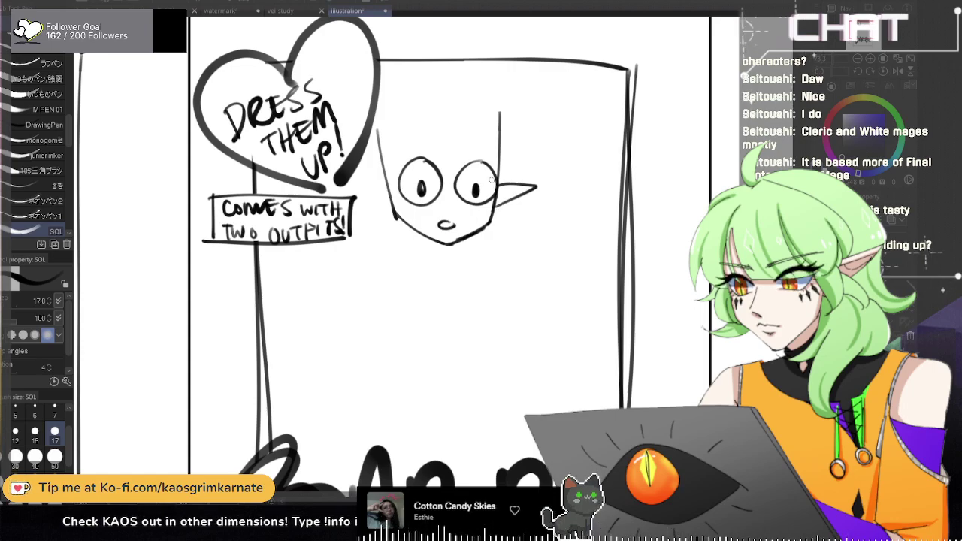
mouse_move(388, 183)
mouse_down()
mouse_move(358, 193)
mouse_move(392, 201)
mouse_up()
Step: Draw the bangs strands across the doll's forehead and join the round eye outlines with a glasses bridge
drag(434, 115, 445, 182)
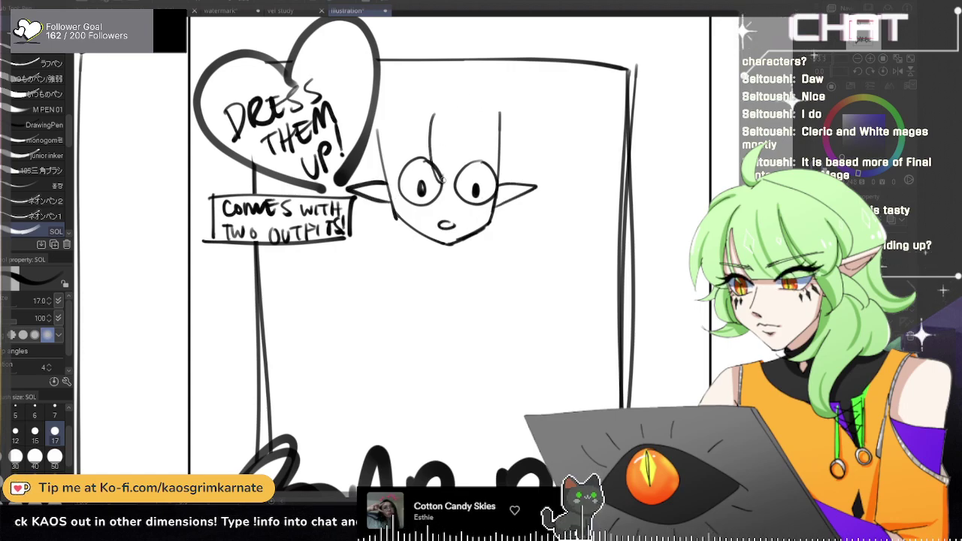
drag(465, 121, 458, 183)
mouse_move(472, 119)
mouse_down()
mouse_move(466, 166)
mouse_move(472, 125)
mouse_move(497, 182)
mouse_up()
drag(498, 106, 516, 188)
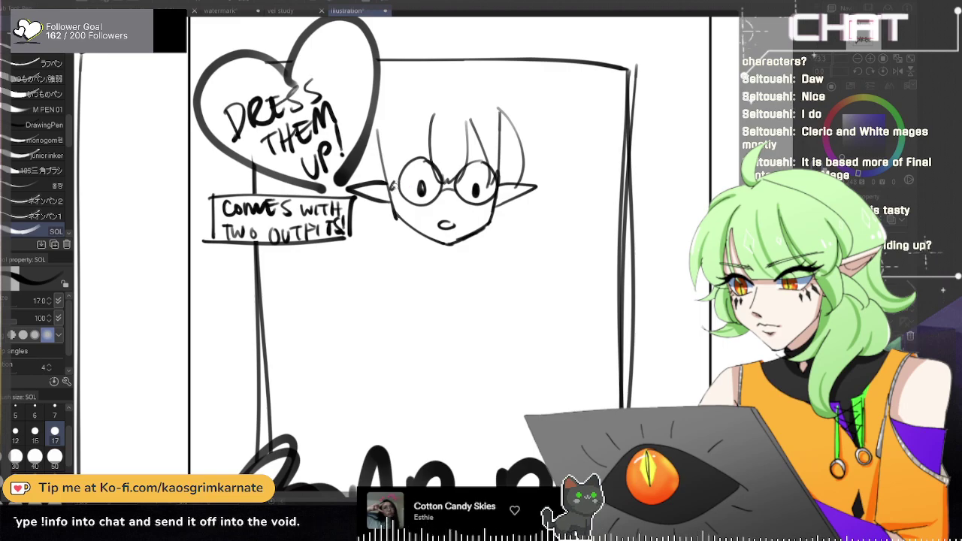
Step: Draw long drop earrings hanging beneath both of the doll's ears
drag(390, 194, 394, 223)
drag(392, 230, 396, 257)
drag(494, 211, 494, 224)
drag(494, 230, 494, 259)
Step: Add side hair strands around the doll's temples and the outer edges of the glasses
mouse_move(433, 120)
mouse_down()
mouse_move(413, 181)
mouse_move(389, 183)
mouse_up()
drag(405, 106, 380, 177)
drag(385, 164, 396, 182)
key(ctrl+z)
mouse_move(384, 126)
mouse_down()
mouse_move(385, 179)
mouse_move(407, 207)
mouse_up()
mouse_move(493, 195)
mouse_down()
mouse_move(477, 211)
mouse_move(497, 203)
mouse_up()
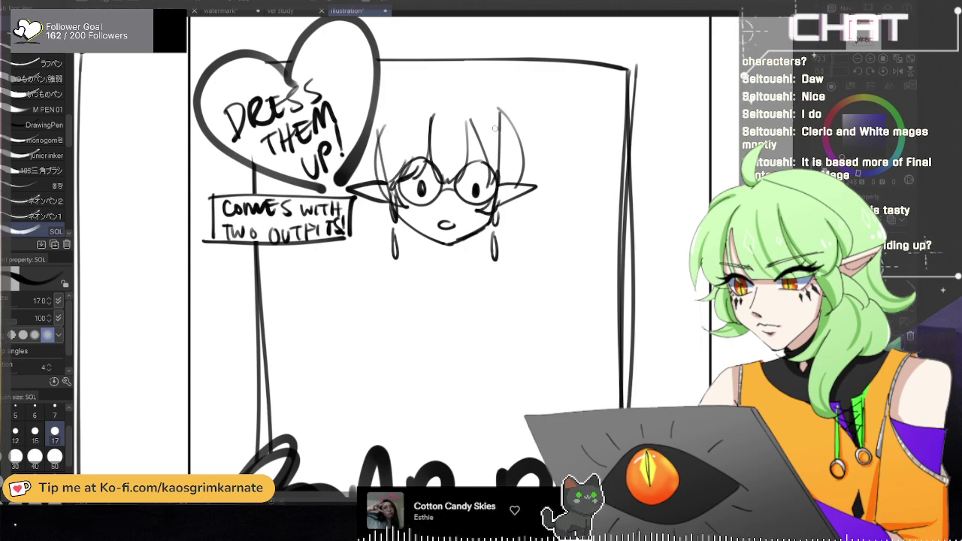
Step: Draw a soft rounded hat over the doll's hair and a small question mark beside the head
drag(462, 99, 498, 110)
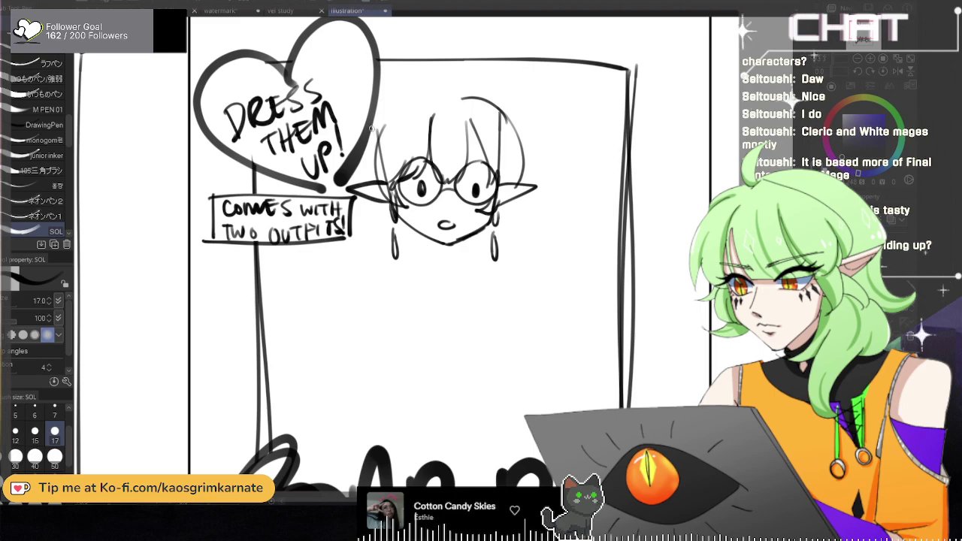
mouse_move(367, 139)
mouse_down()
mouse_move(475, 102)
mouse_move(504, 105)
mouse_move(507, 115)
mouse_up()
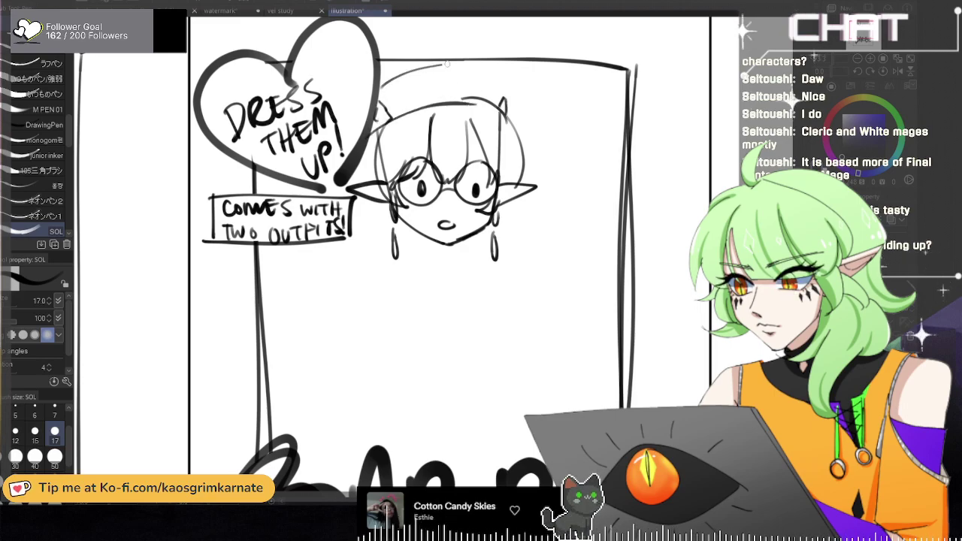
mouse_move(369, 88)
mouse_down()
mouse_move(508, 83)
mouse_move(520, 129)
mouse_up()
key(ctrl+z)
drag(505, 80, 532, 145)
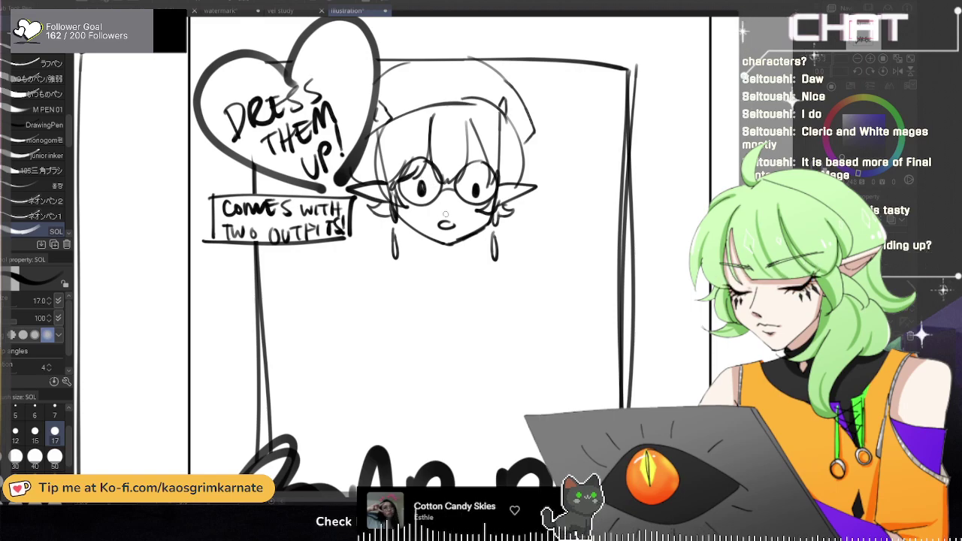
drag(544, 155, 549, 170)
click(552, 176)
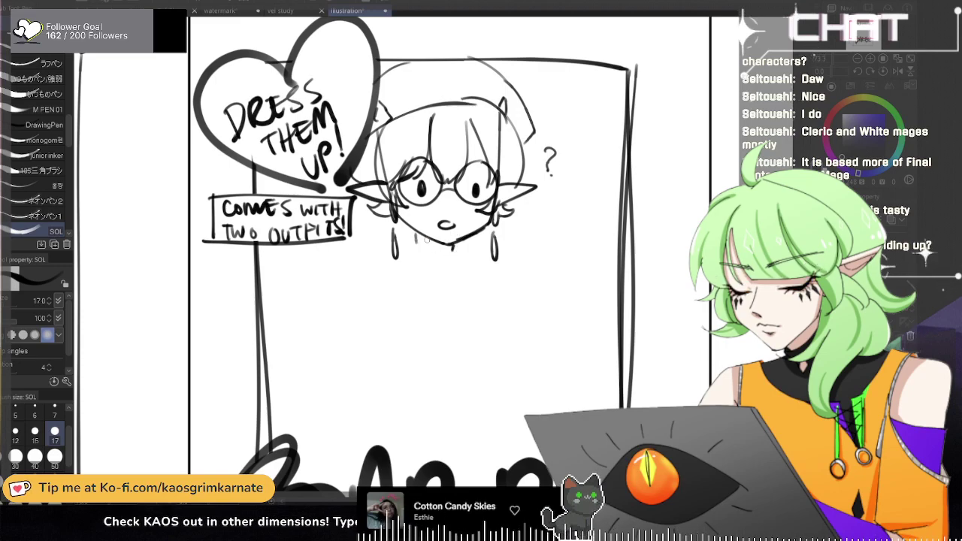
Step: Draw the doll's neck and pointed collar with a small bow, and add two sloping shoulder lines
mouse_move(413, 238)
mouse_down()
mouse_move(433, 255)
mouse_move(460, 251)
mouse_move(430, 269)
mouse_move(451, 279)
mouse_move(443, 276)
mouse_move(428, 310)
mouse_move(448, 310)
mouse_up()
key(ctrl+z)
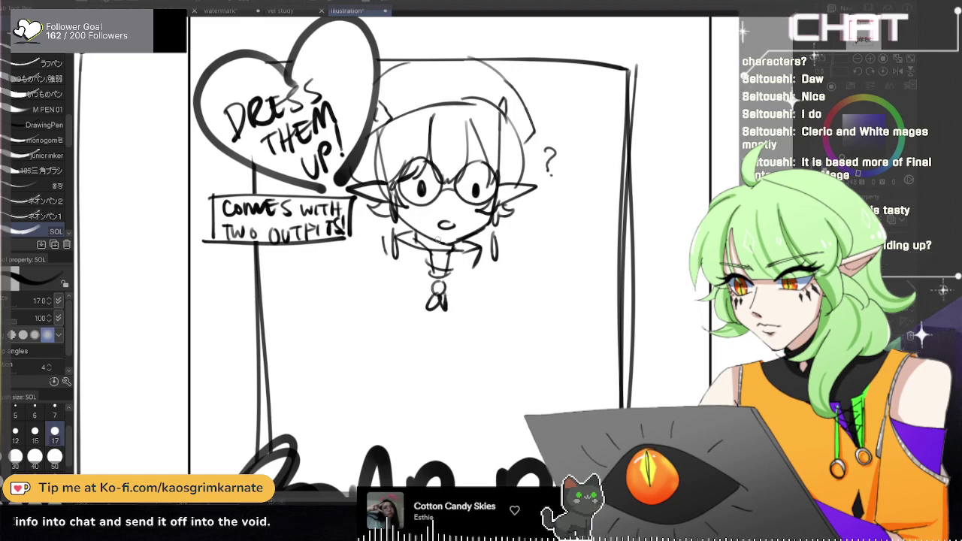
drag(391, 257, 364, 281)
drag(478, 268, 509, 292)
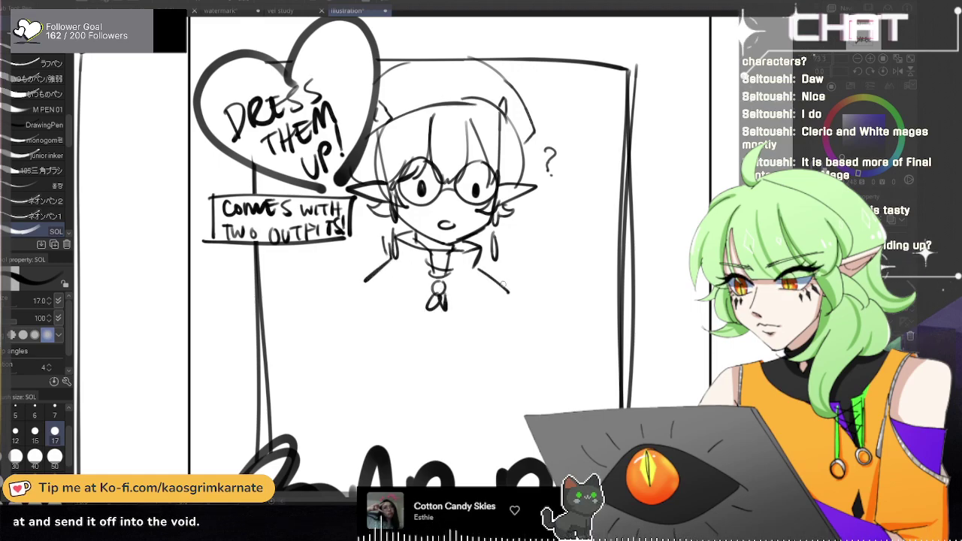
Step: Draw the doll's short open-fronted cape and the long robe lines running down to the BARBIE lettering
scroll(439, 300, down, 3)
drag(436, 223, 410, 252)
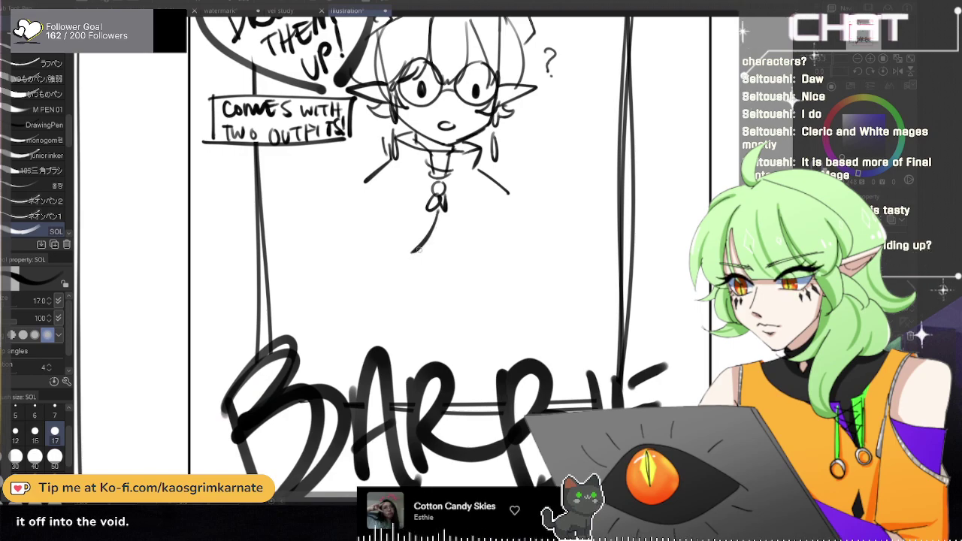
drag(436, 217, 478, 258)
drag(512, 196, 517, 253)
mouse_move(364, 180)
mouse_down()
mouse_move(352, 230)
mouse_move(422, 228)
mouse_move(428, 299)
mouse_up()
scroll(464, 168, down, 2)
drag(454, 224, 453, 307)
drag(499, 236, 502, 296)
drag(387, 232, 374, 302)
Step: Save the finished doll box sketch as "rune barbie" and close its document
scroll(527, 226, down, 2)
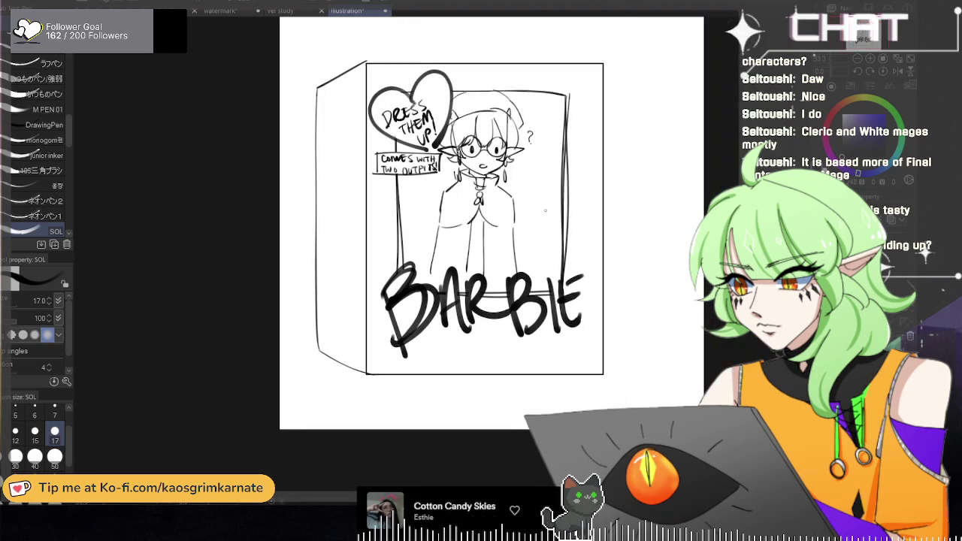
drag(481, 225, 481, 251)
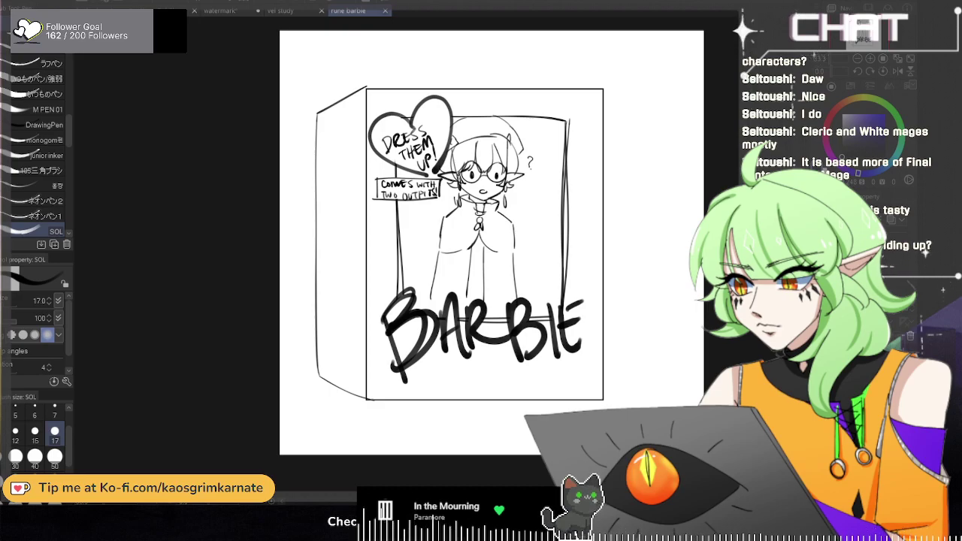
key(ctrl+w)
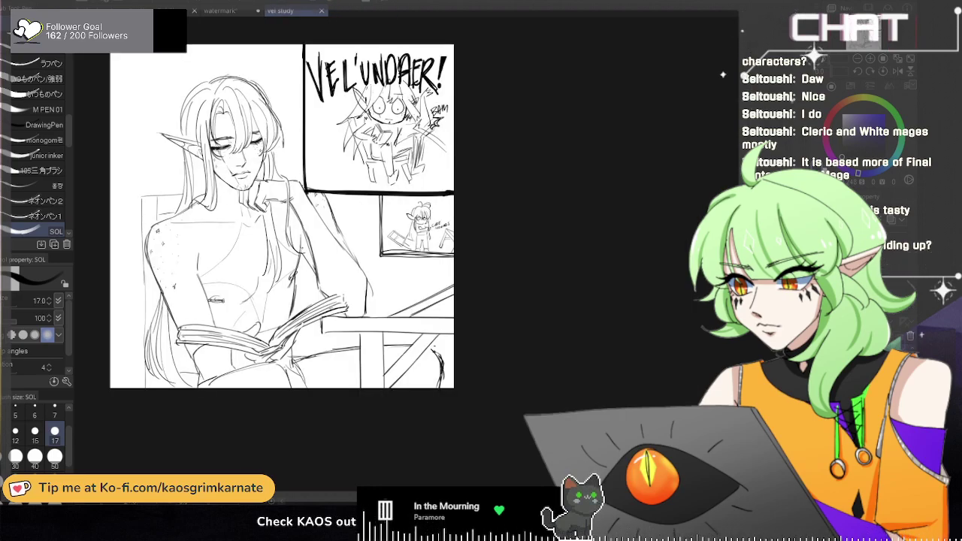
scroll(472, 226, up, 5)
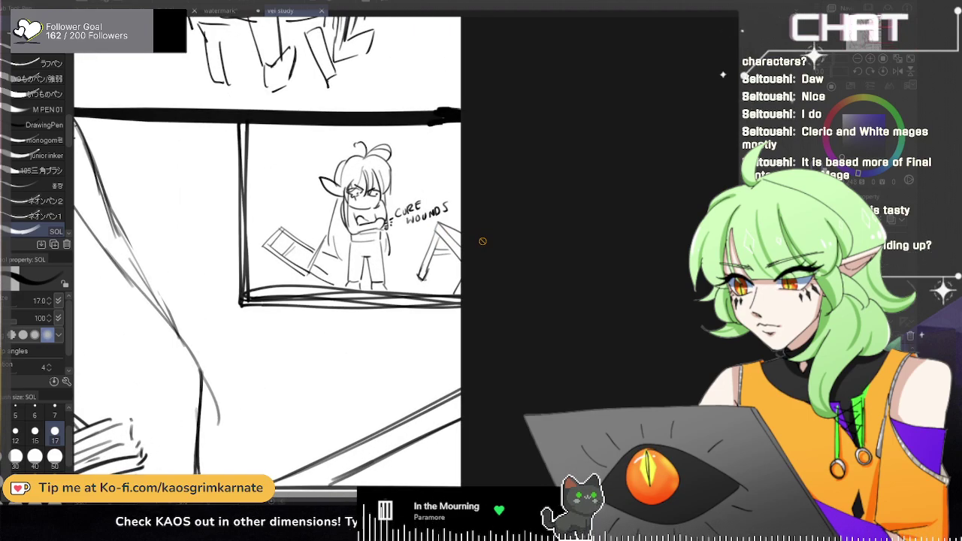
scroll(483, 241, up, 1)
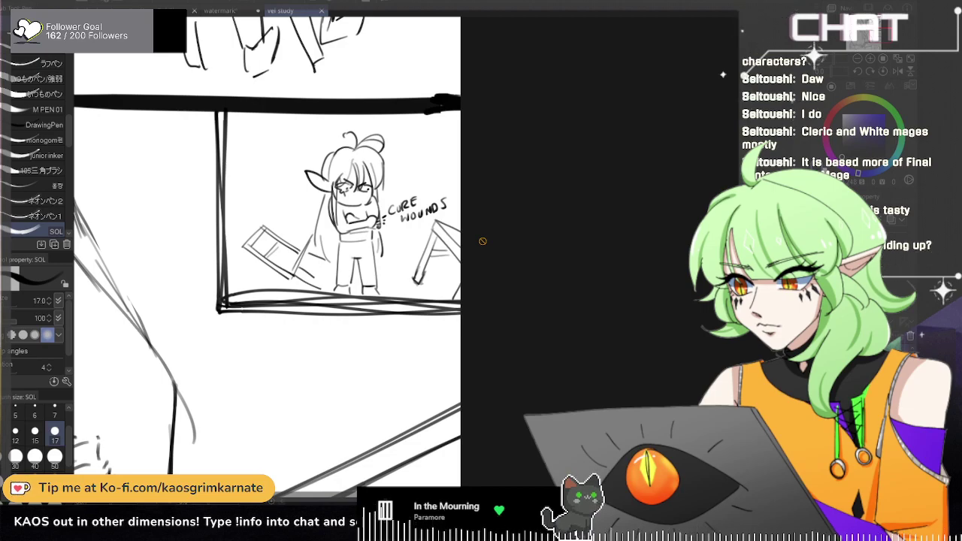
scroll(482, 241, down, 4)
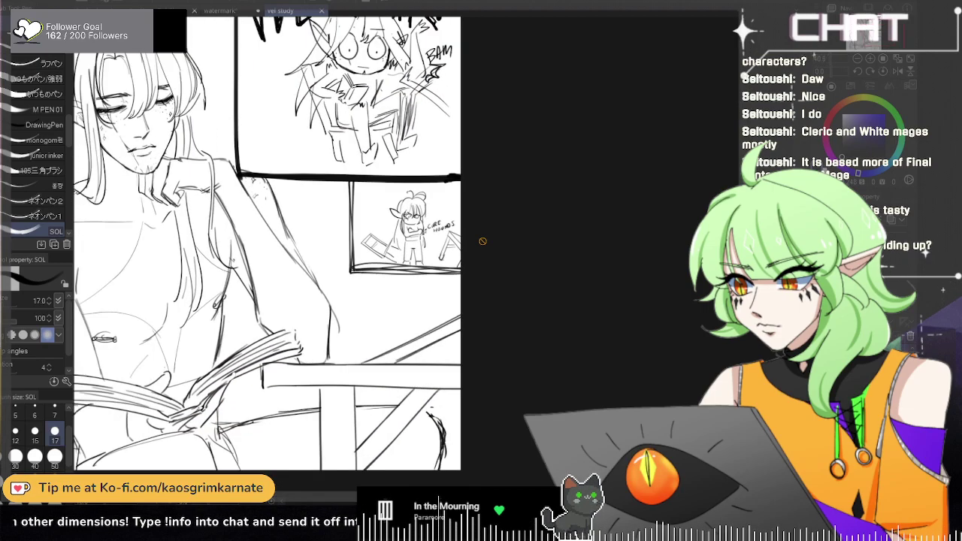
scroll(483, 242, down, 4)
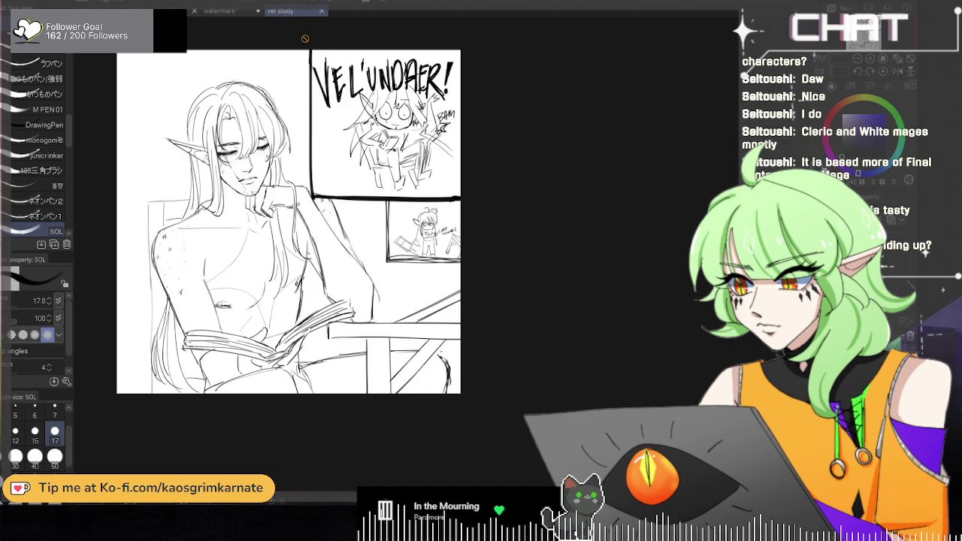
Step: Close the horned character illustration, its reference sheet and the watermark canvas, leaving only the vel study open
click(165, 12)
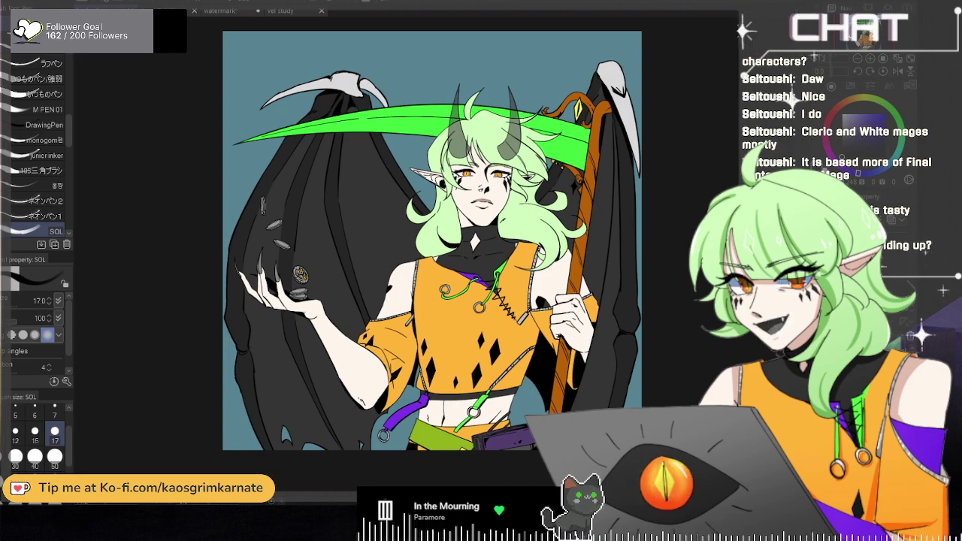
key(ctrl+Tab)
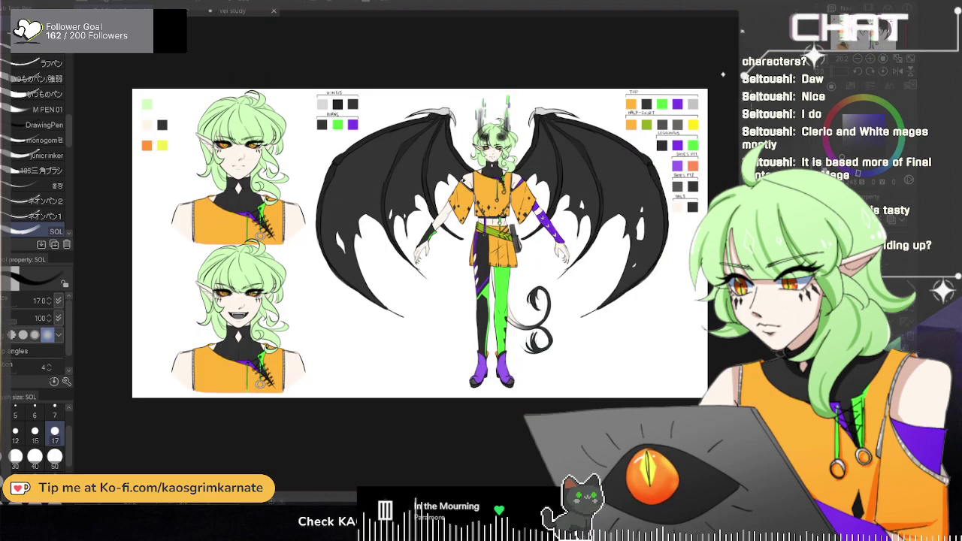
key(ctrl+w)
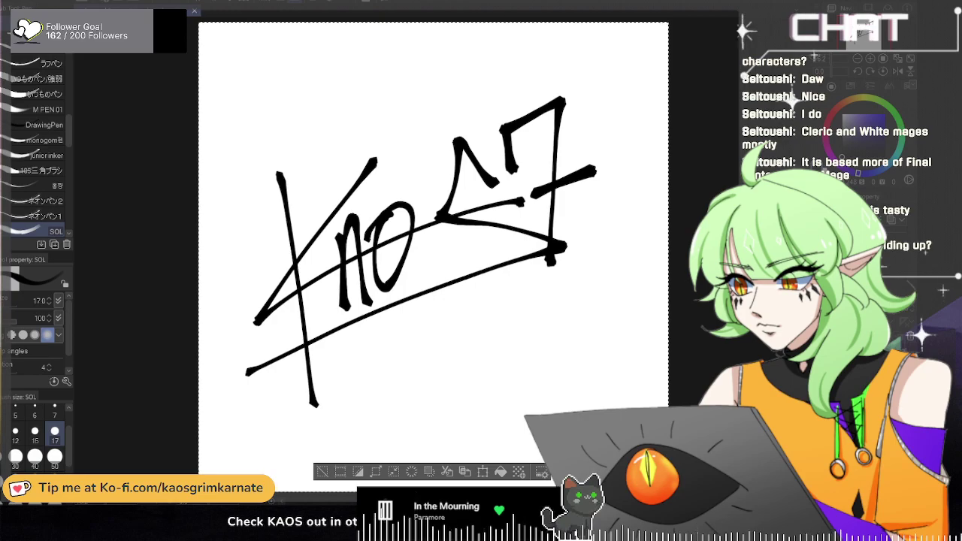
key(ctrl+w)
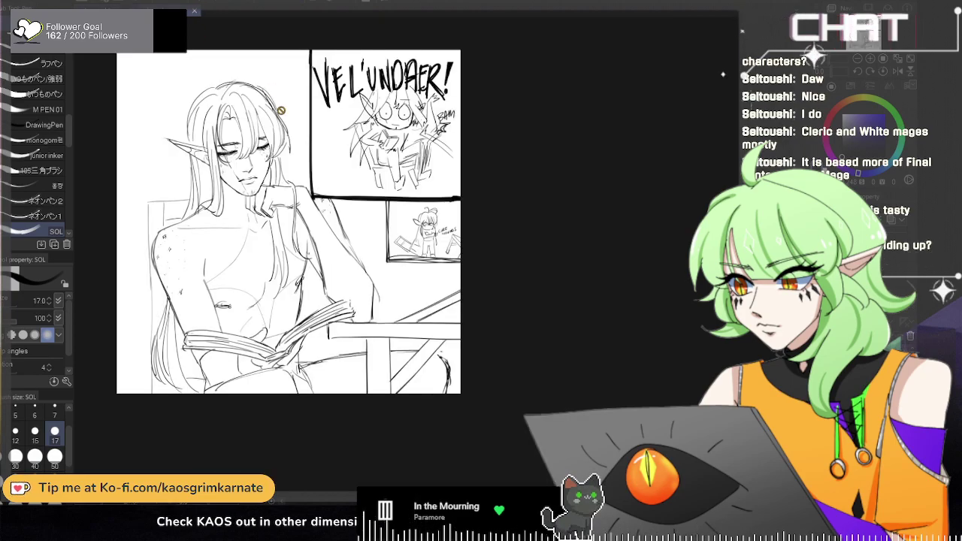